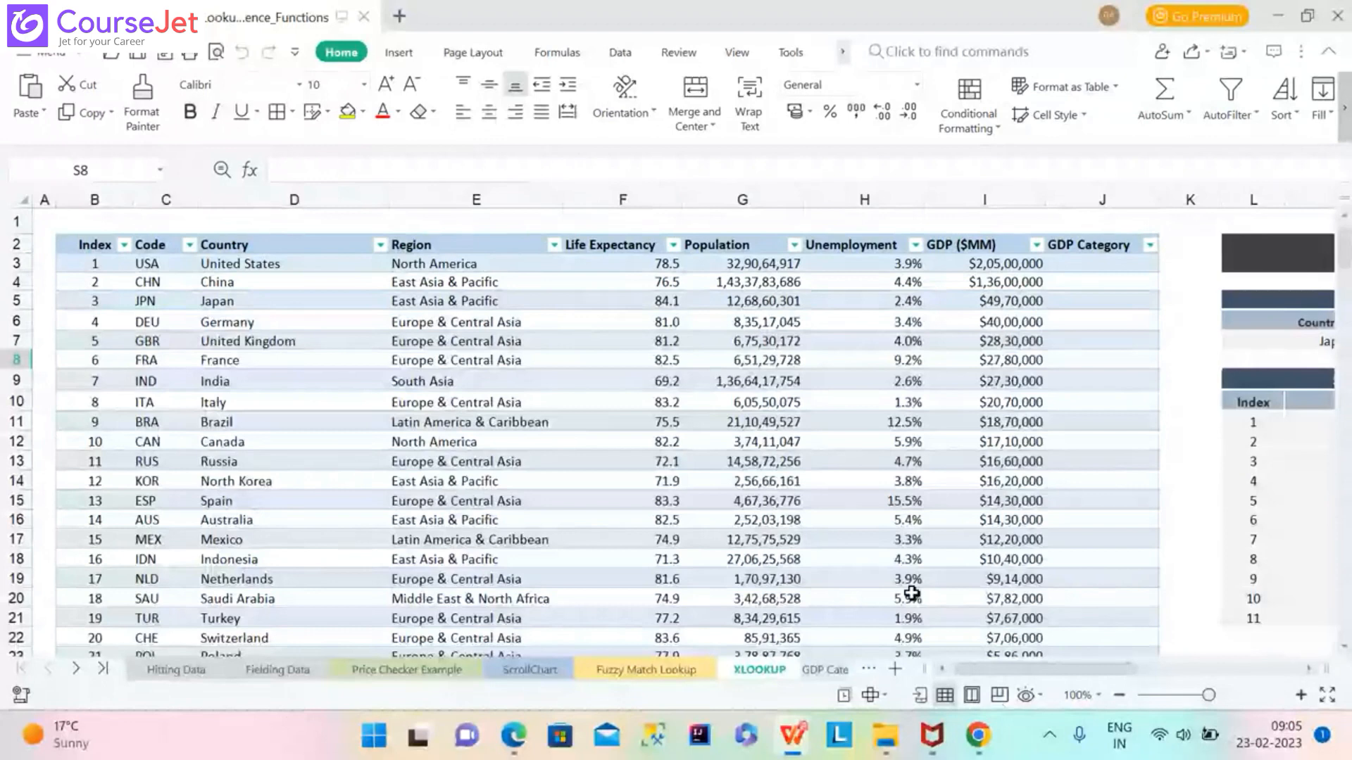
Enter Atlantis as the selected country in the Country Scorecard to test a name missing from the data table.
drag(1032, 677, 1161, 652)
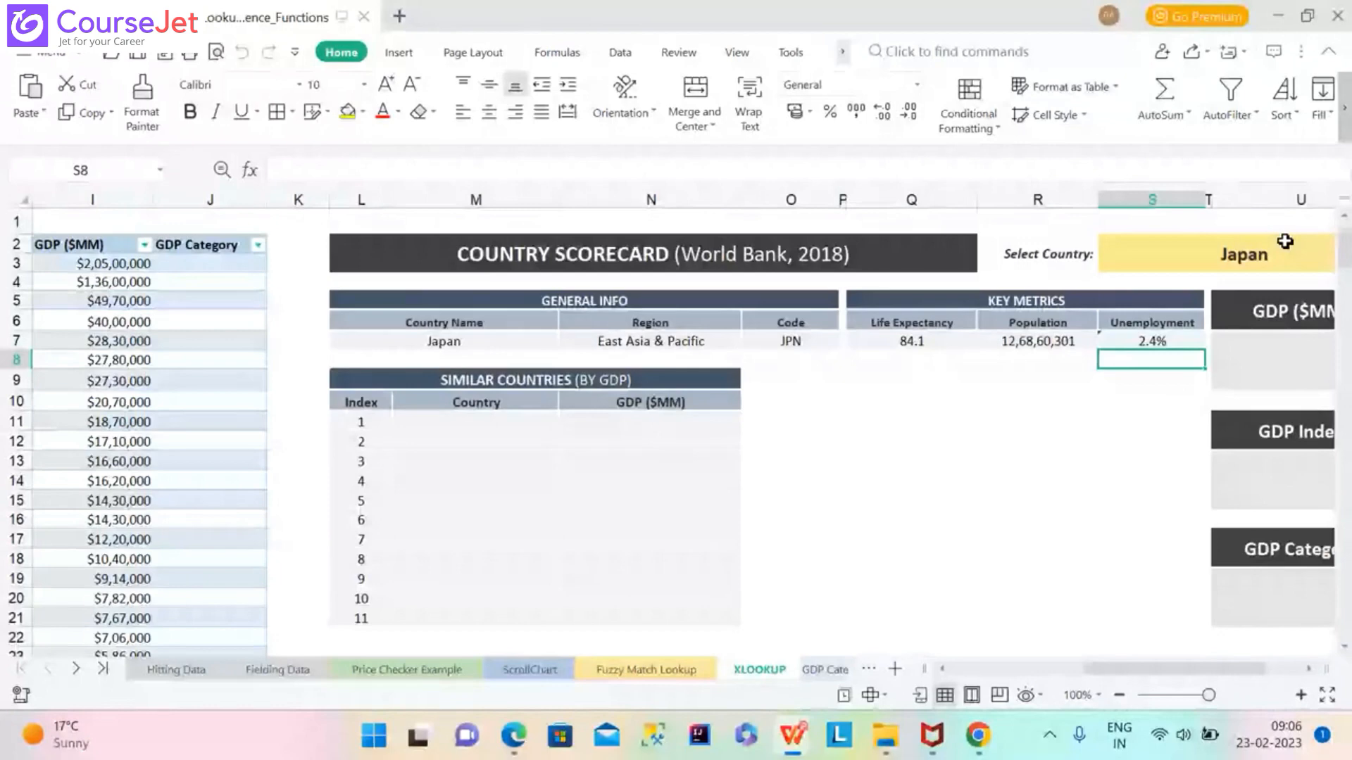
click(506, 340)
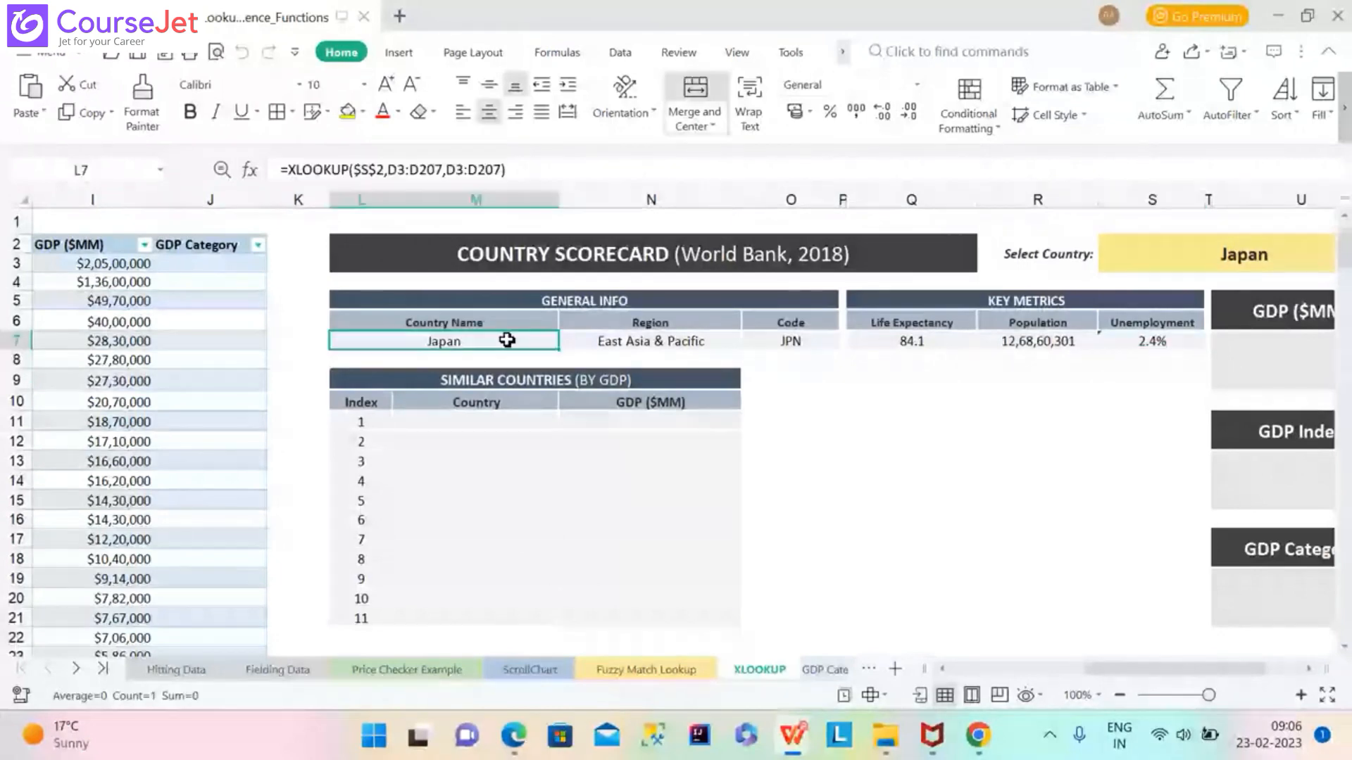
click(1204, 255)
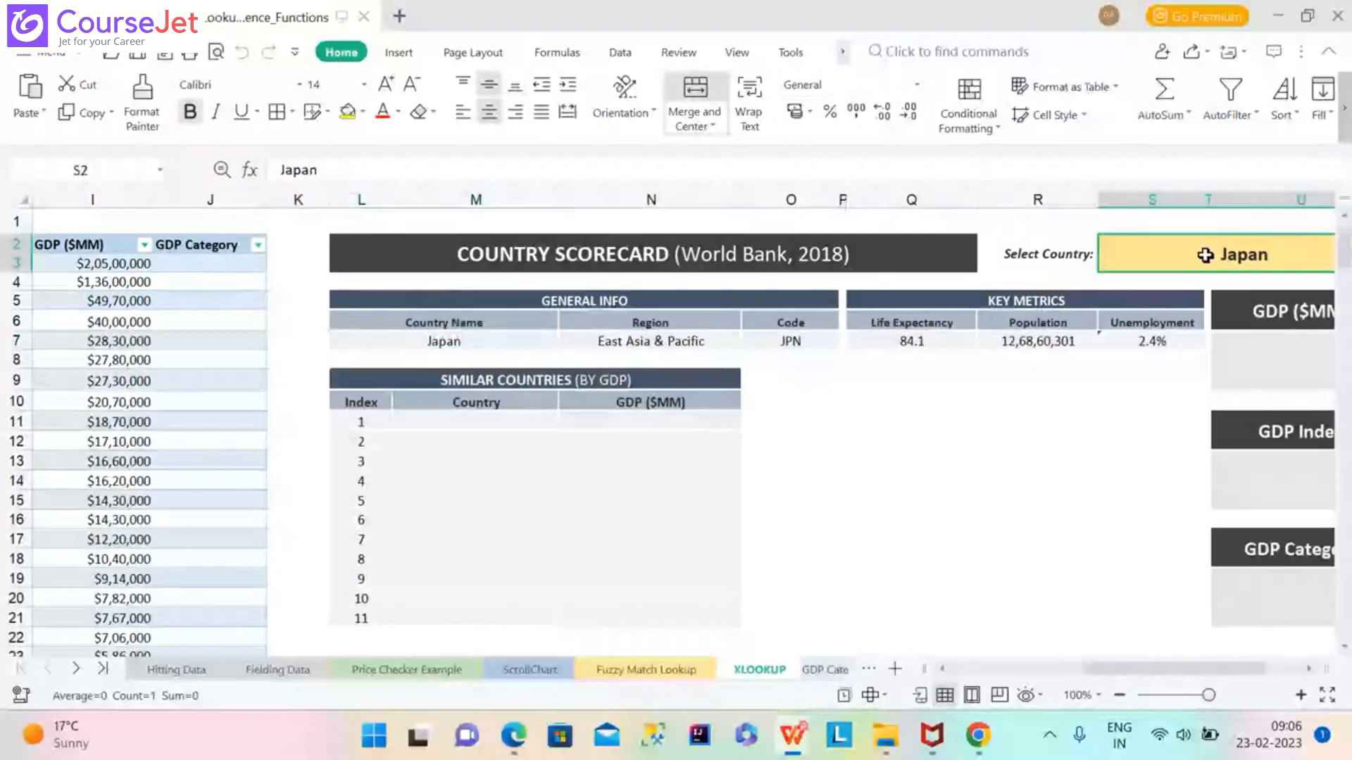
text(A)
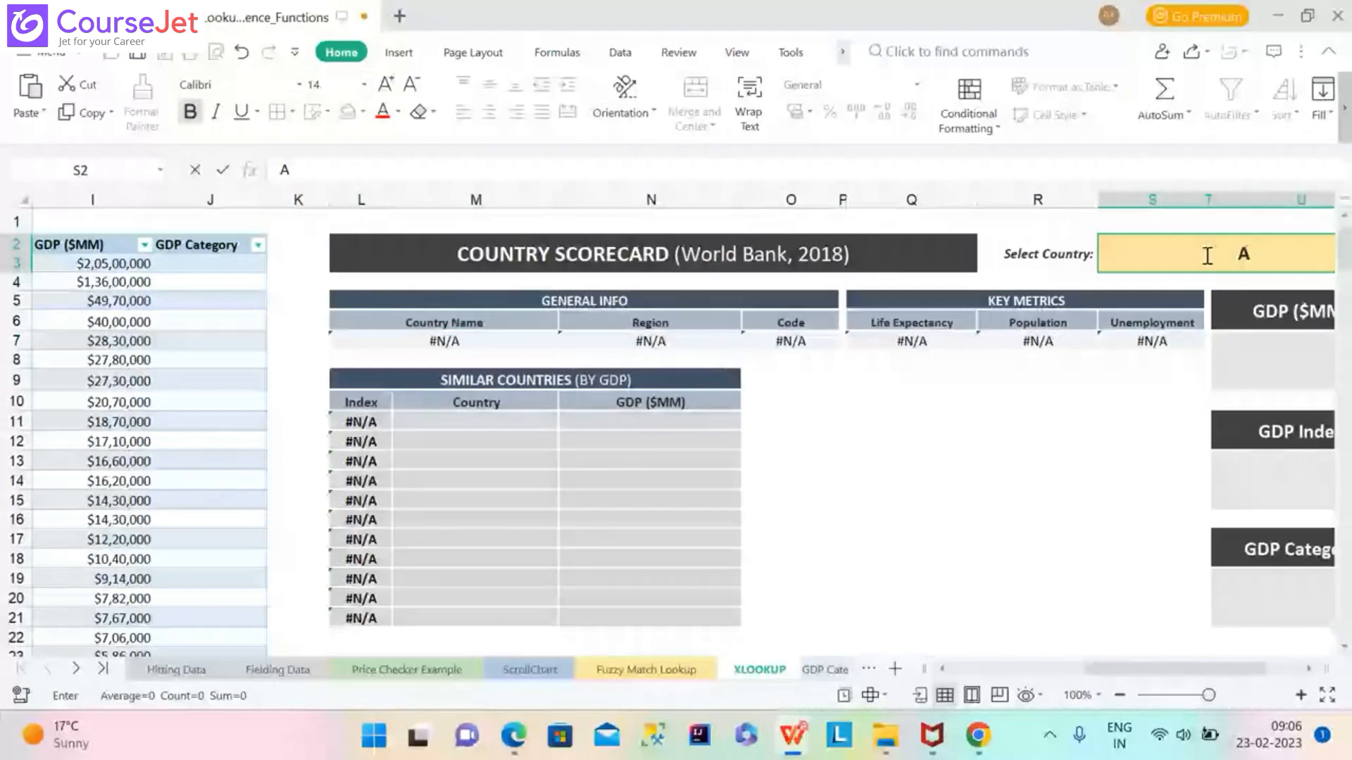
text(tlantis)
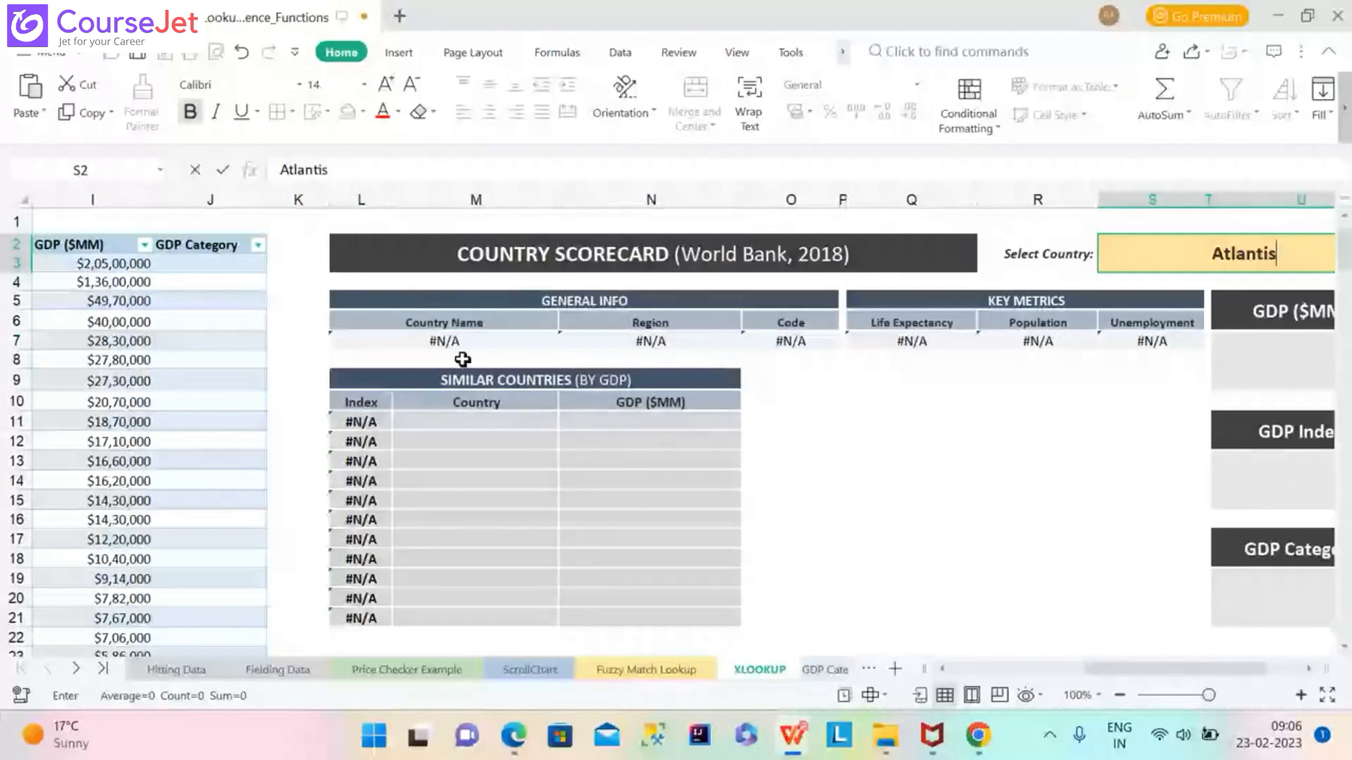
Add "-" as the if-not-found argument of the Country Name XLOOKUP formula in cell L7.
click(467, 341)
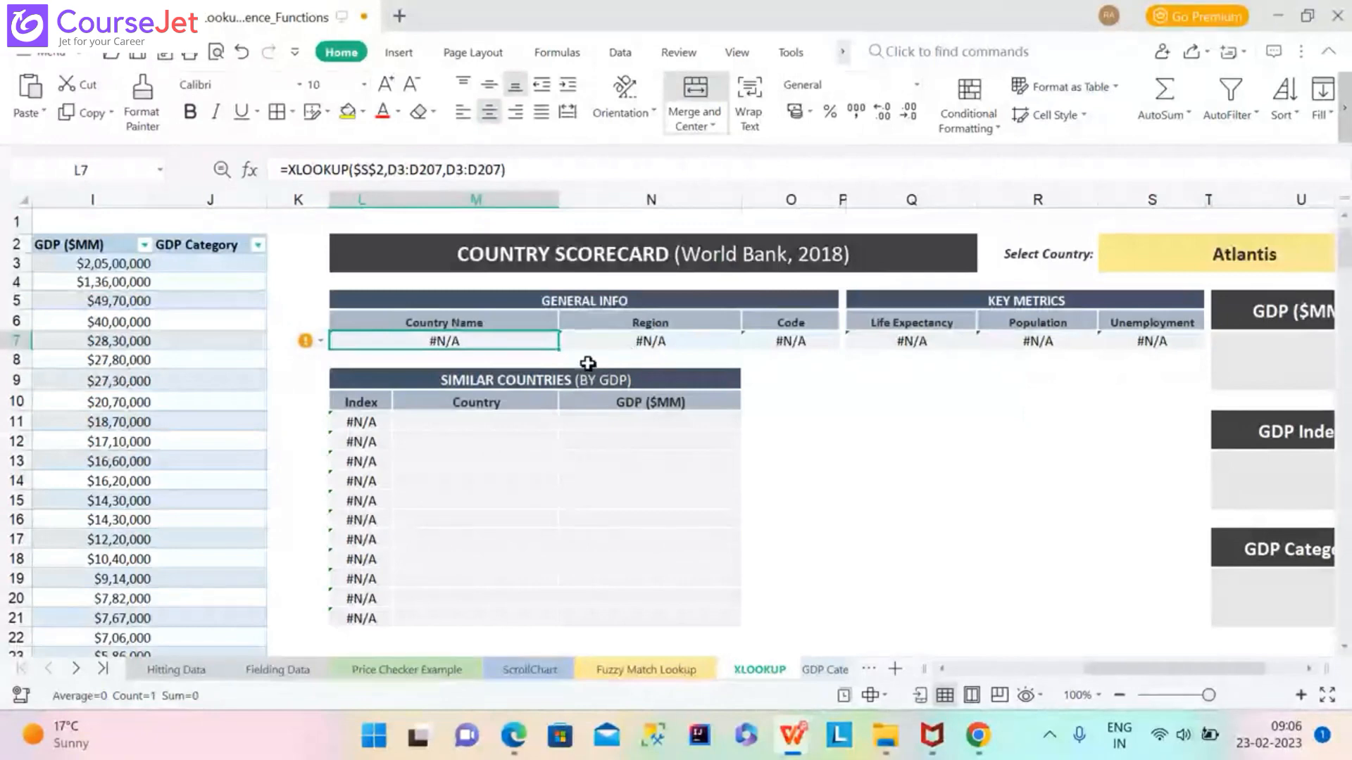
click(373, 169)
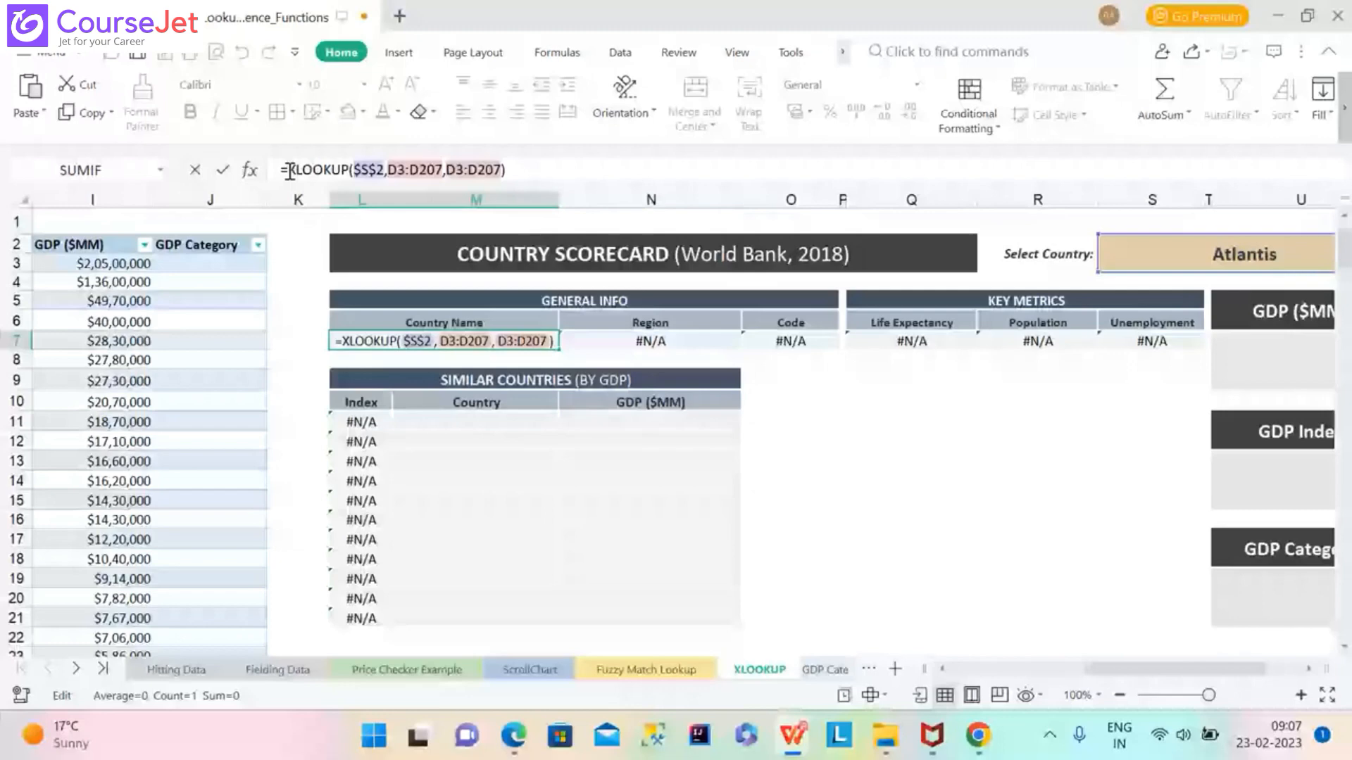
click(500, 163)
text(,)
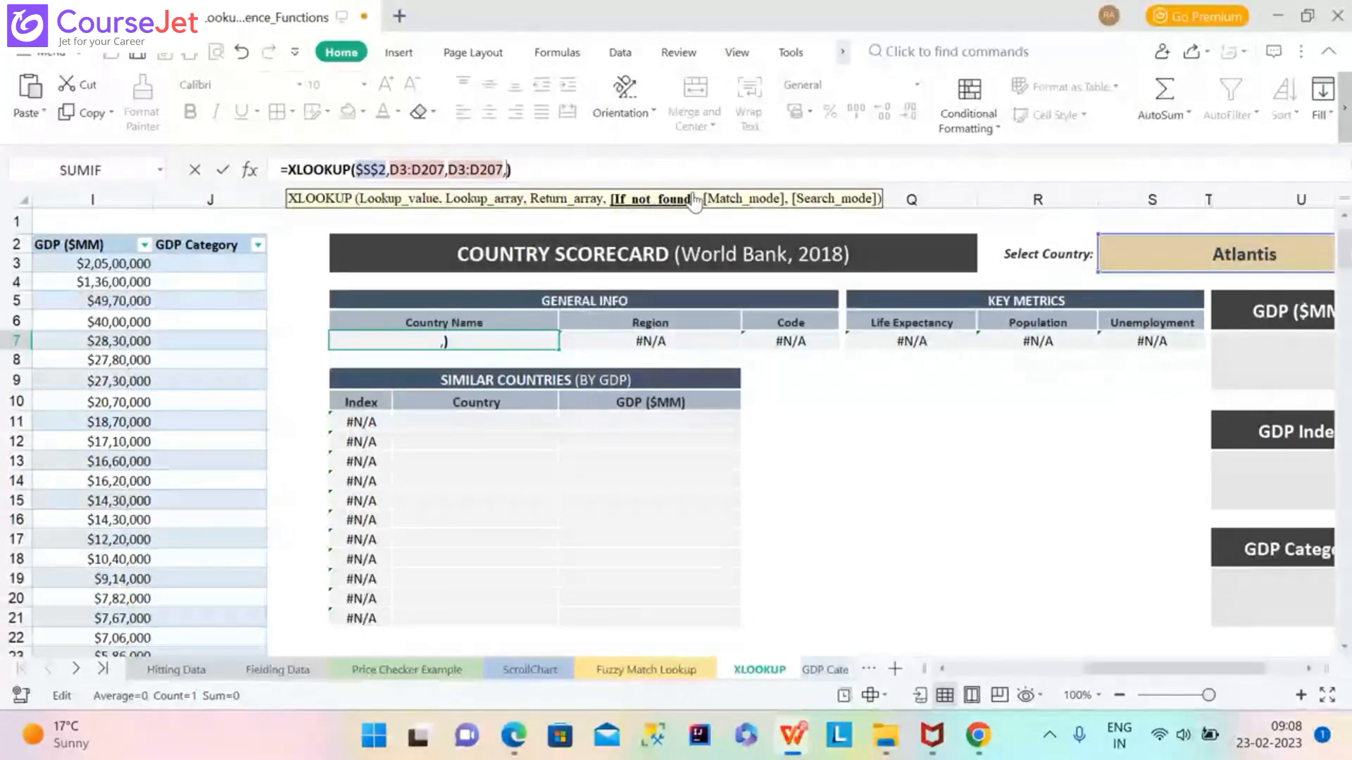
text("-)
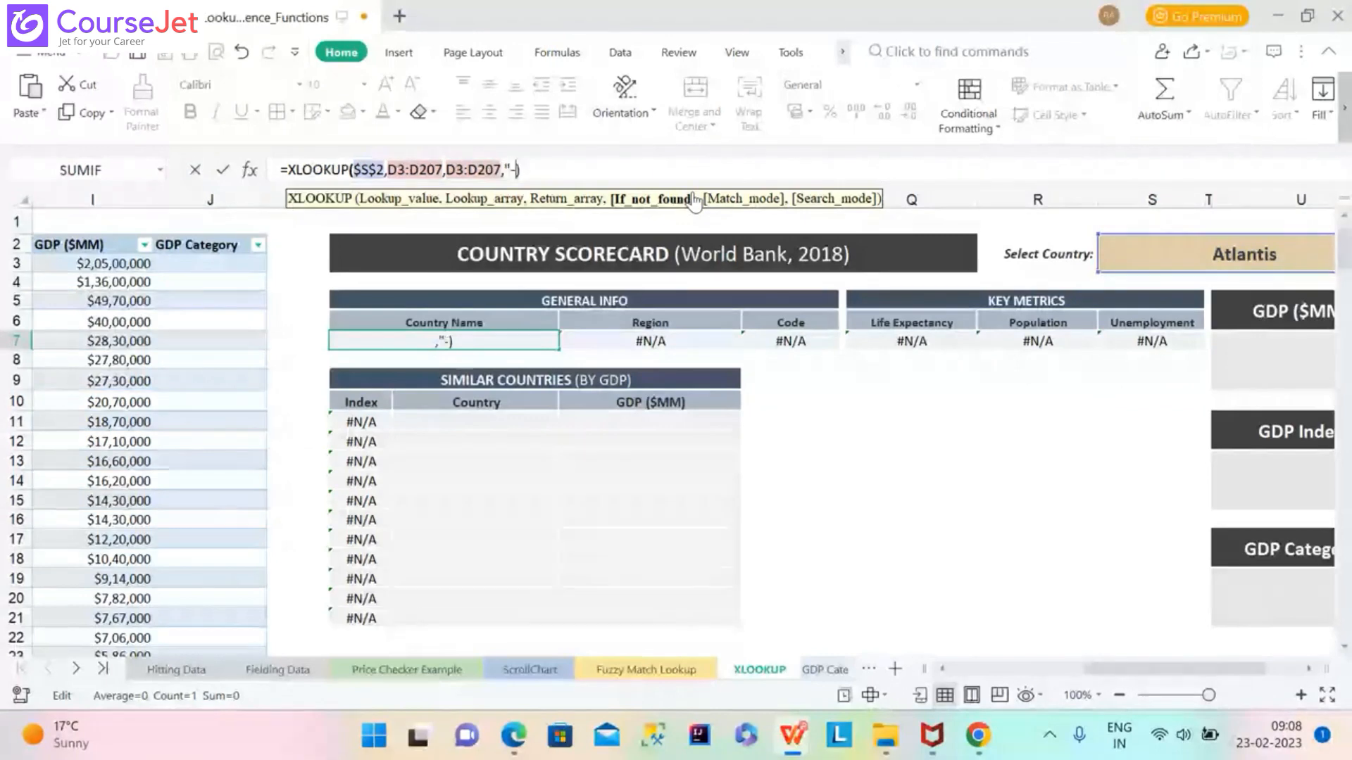
text(")
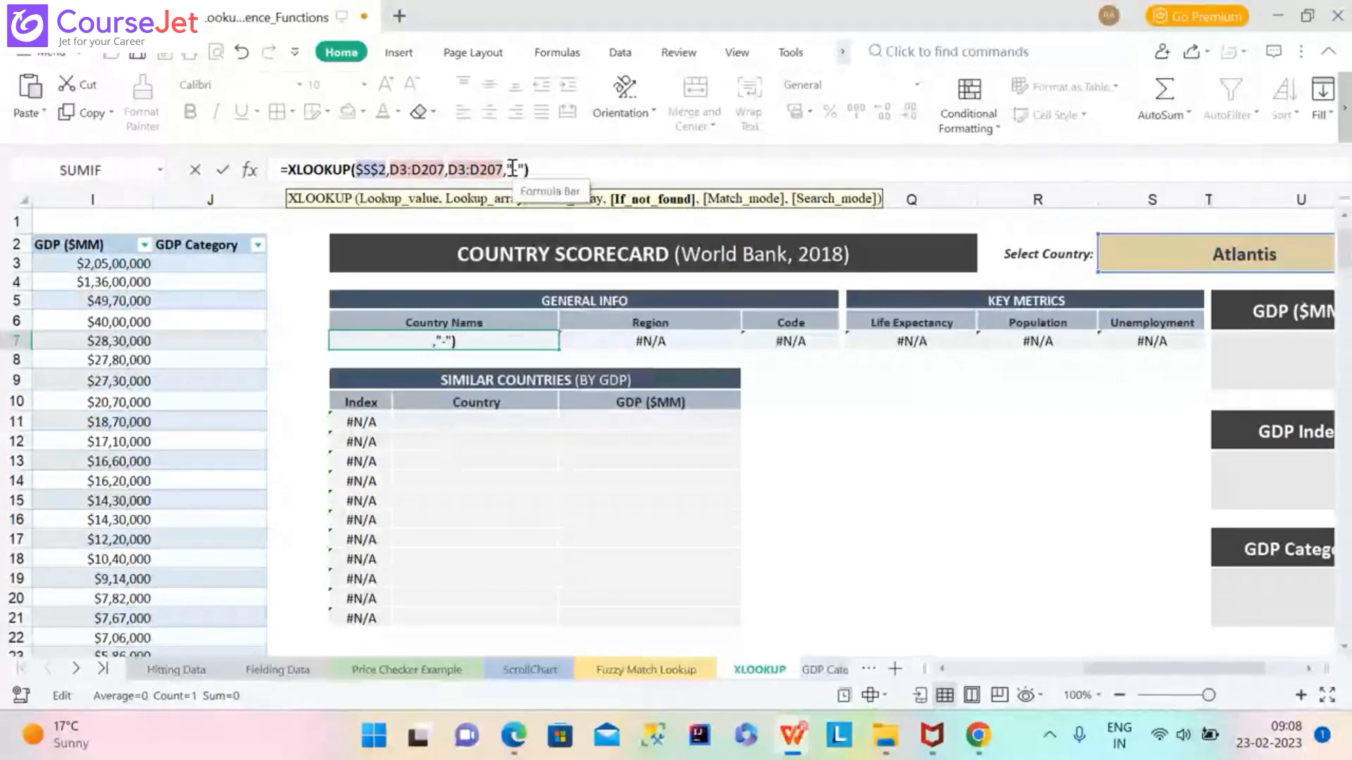
key(Return)
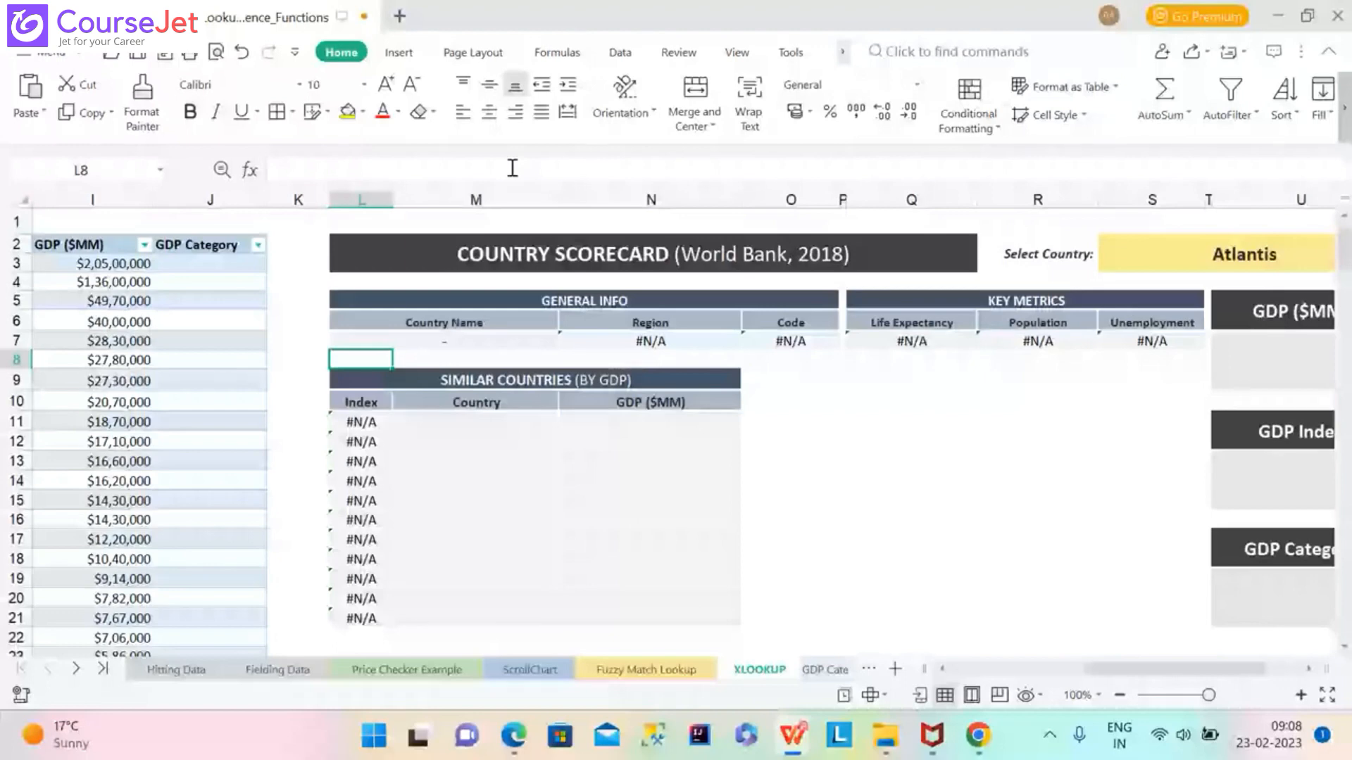
click(481, 347)
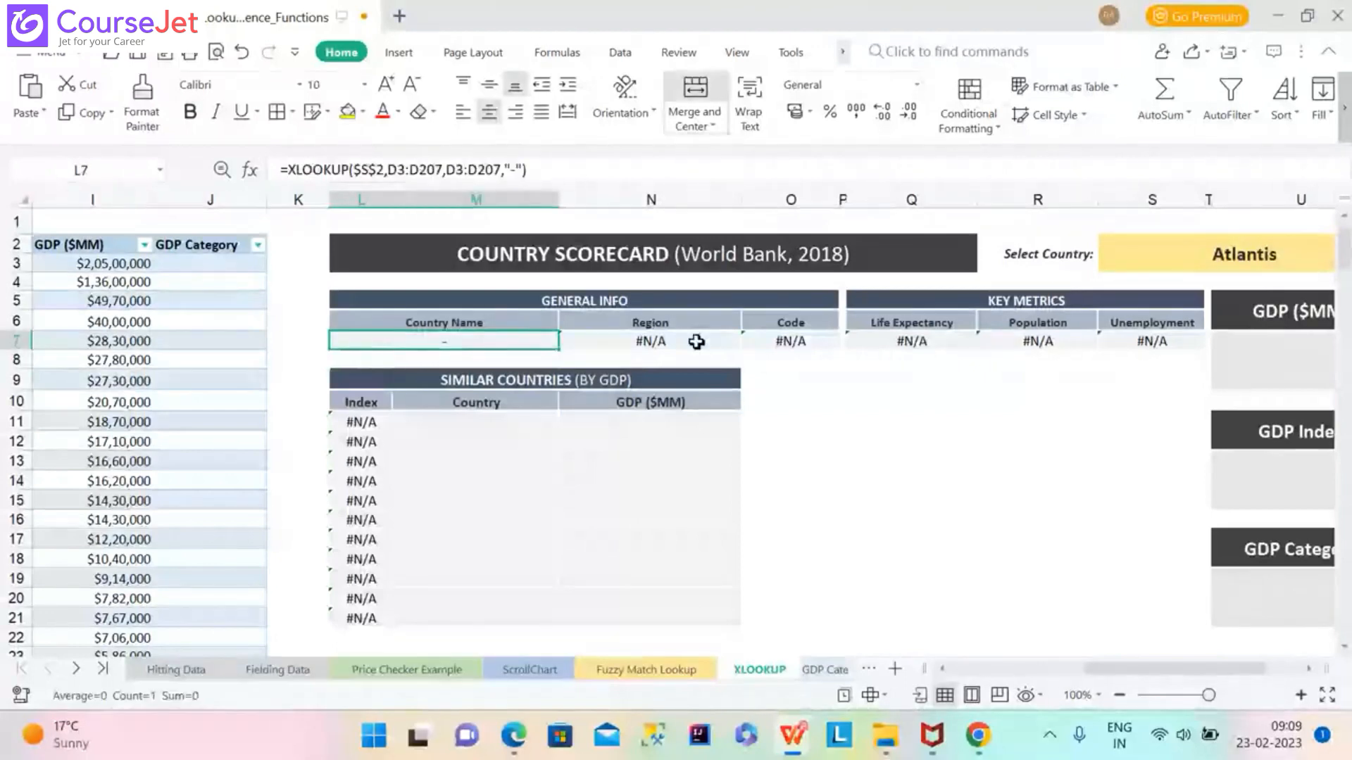
Add "-" as the if-not-found argument of the Region XLOOKUP formula in cell N7.
click(696, 341)
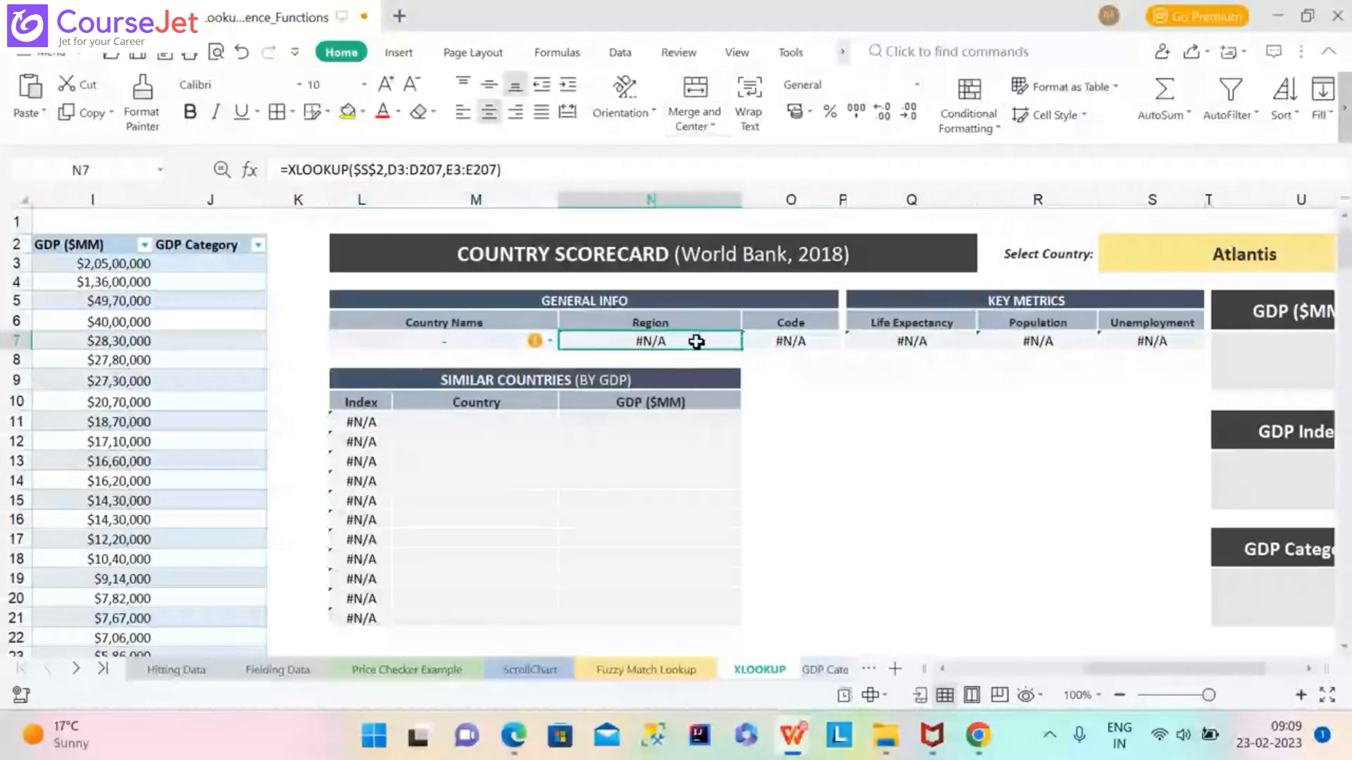
click(496, 171)
text(,"-")
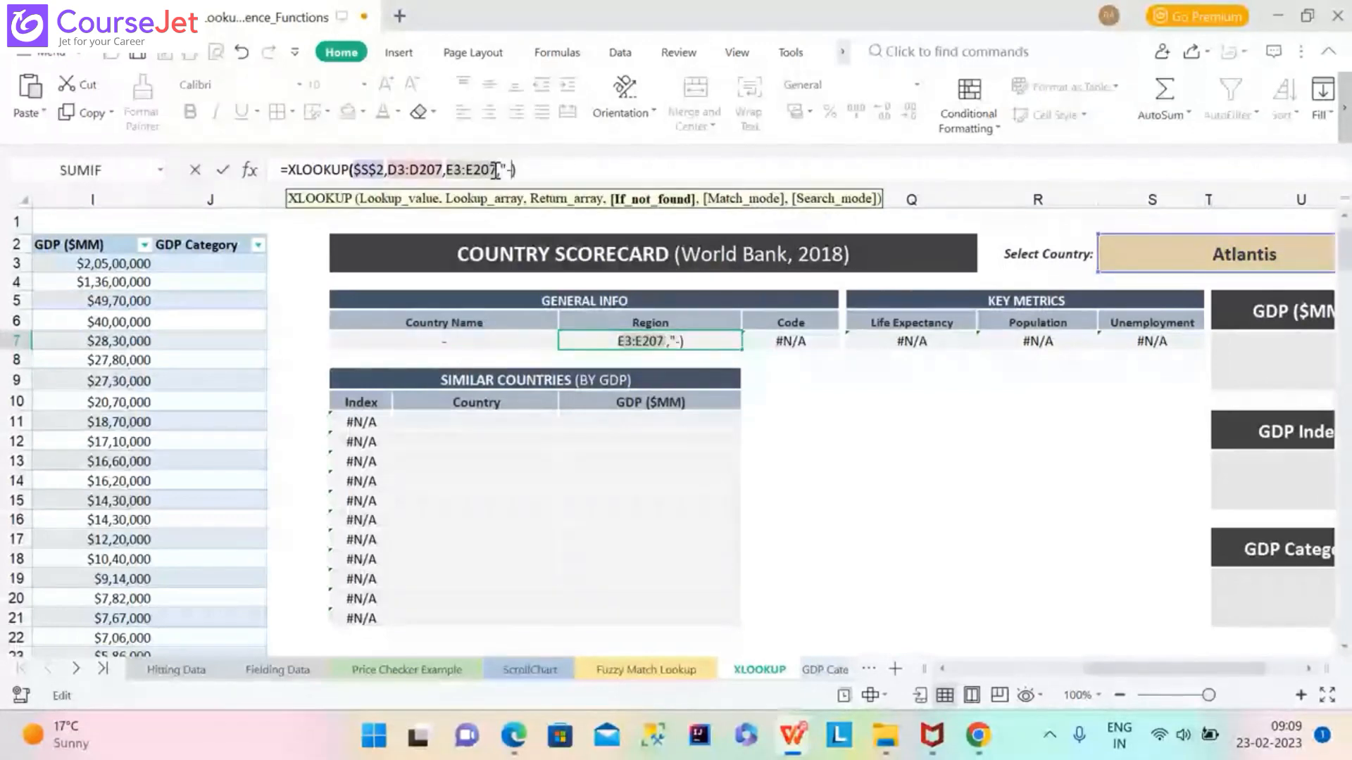
text(")
key(Return)
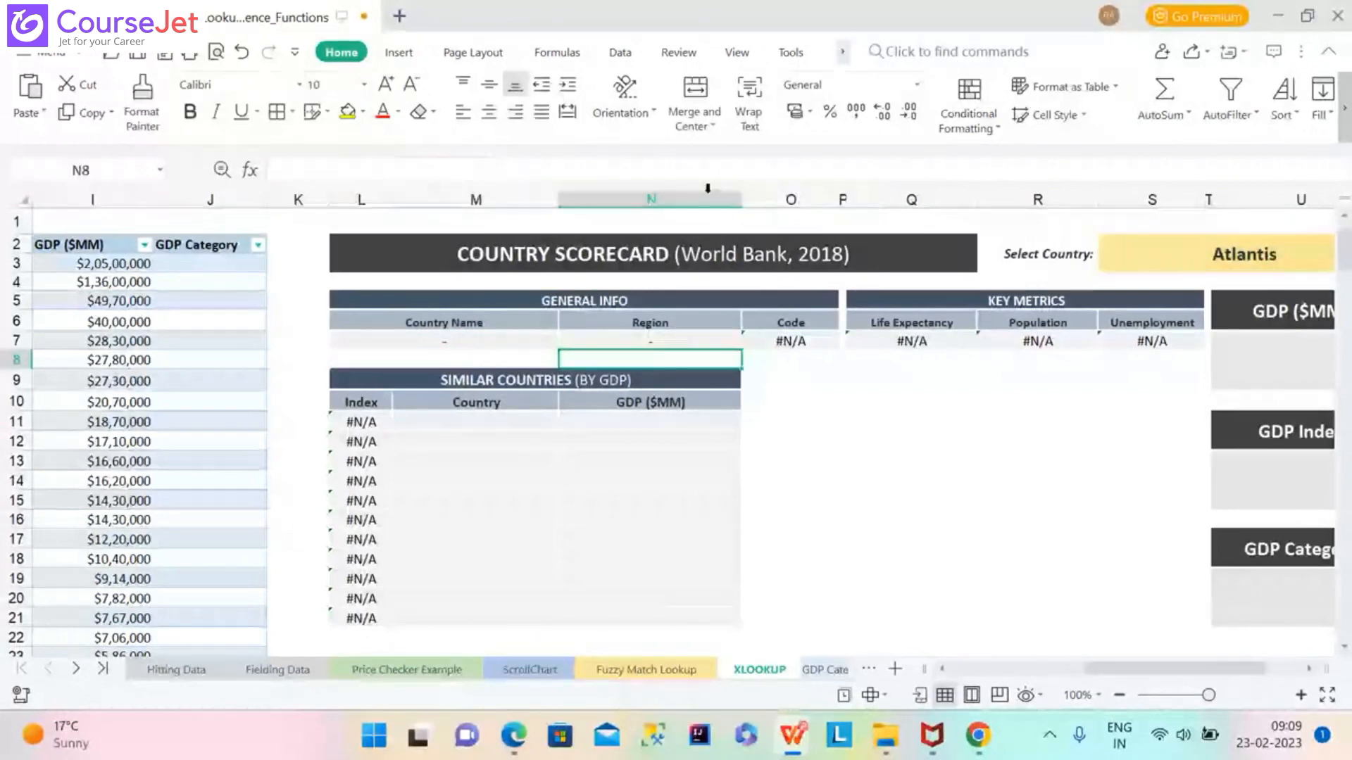
Add "-" as the if-not-found argument of the Code XLOOKUP formula in cell O7.
click(792, 340)
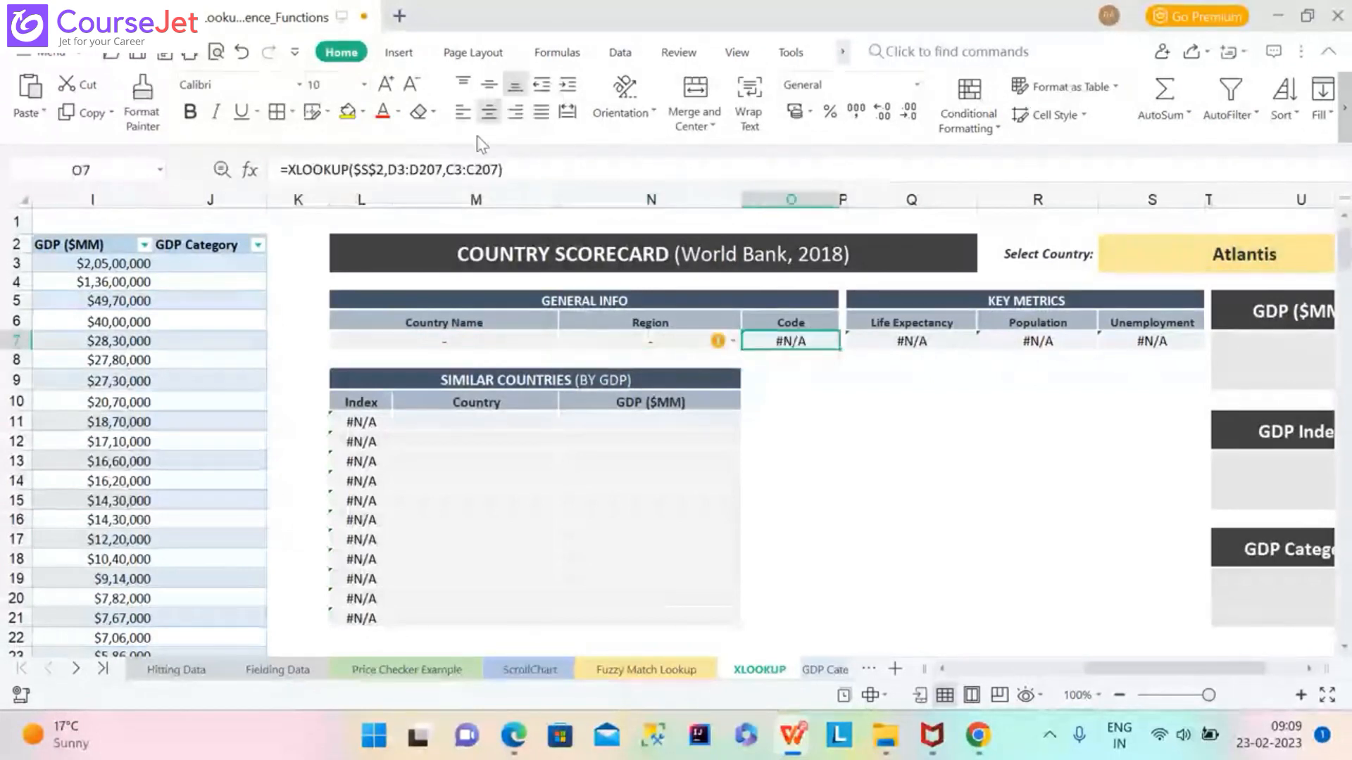
click(501, 170)
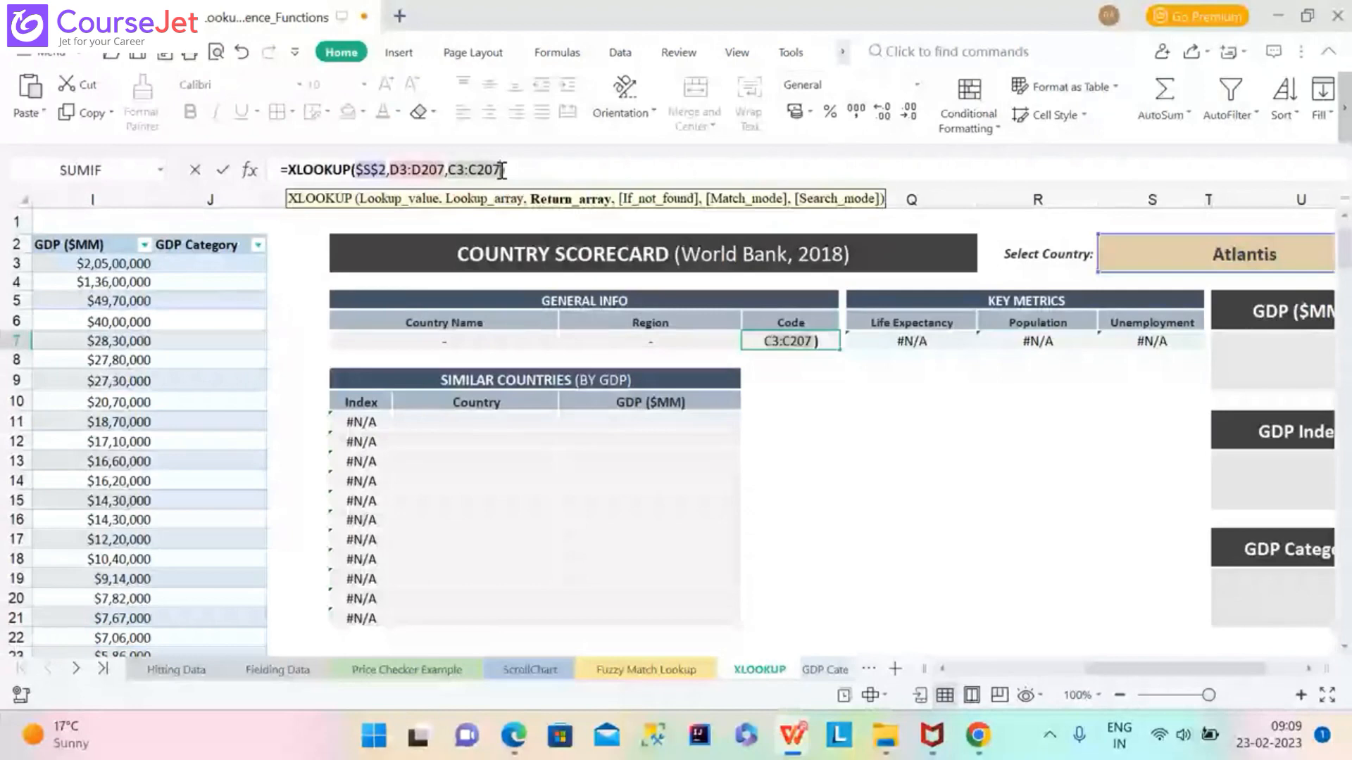
text(,"-")
key(Return)
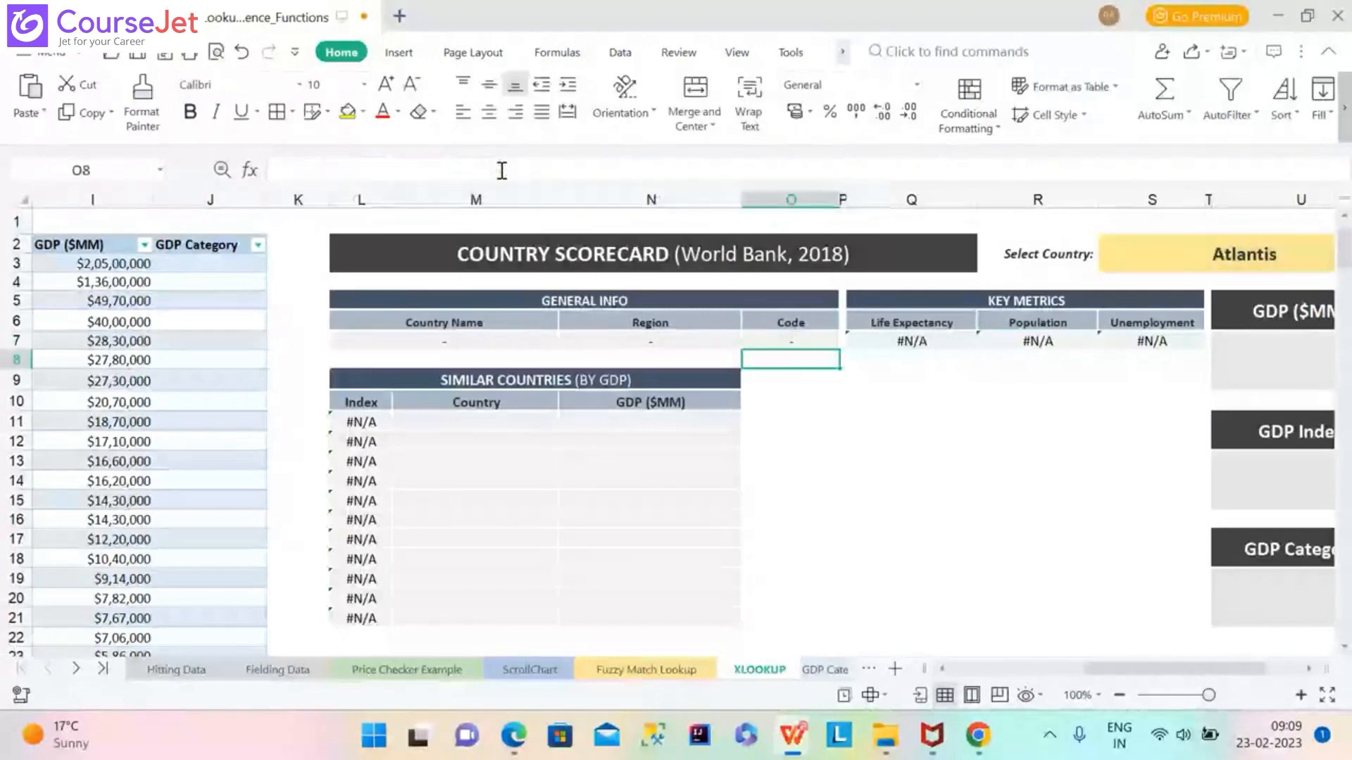
Add "-" as the if-not-found argument of the Life Expectancy XLOOKUP formula in cell Q7.
click(943, 341)
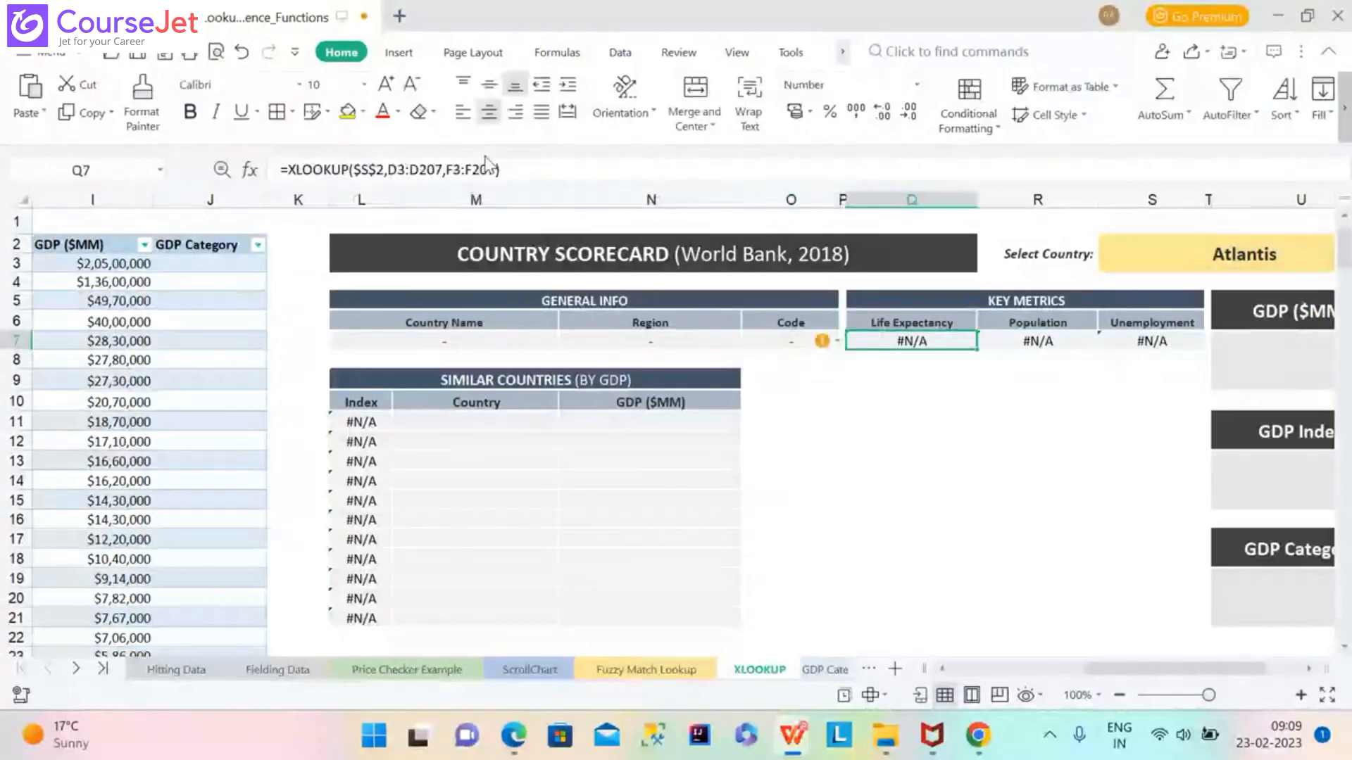
click(495, 170)
text(,)
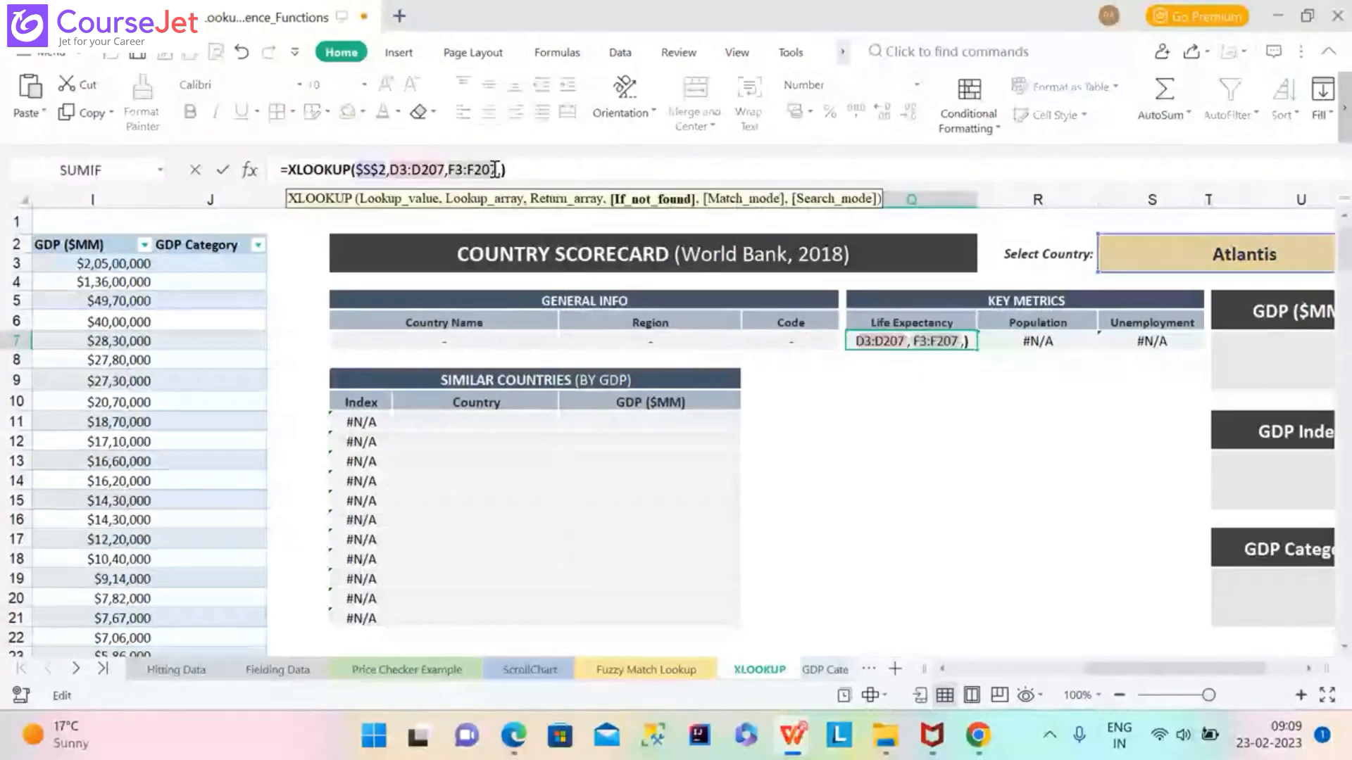
text("-")
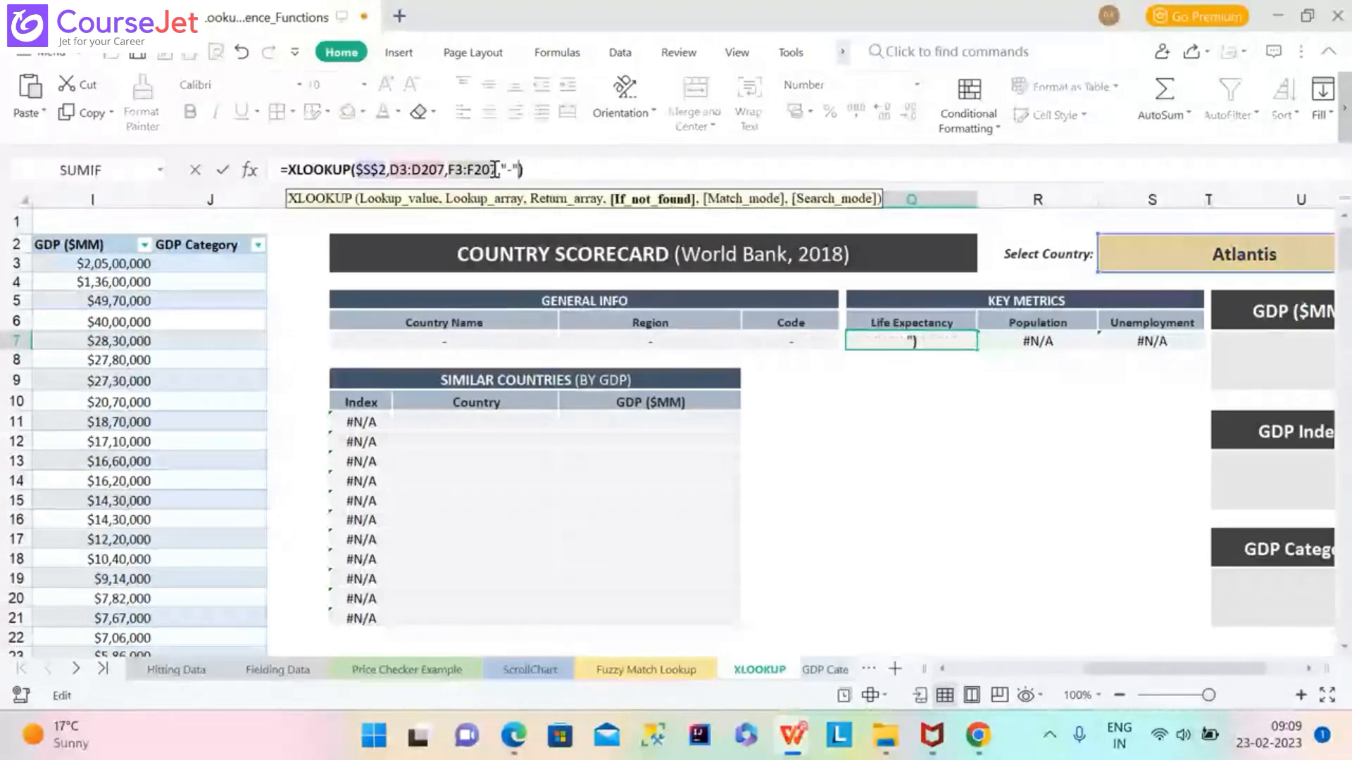
key(Return)
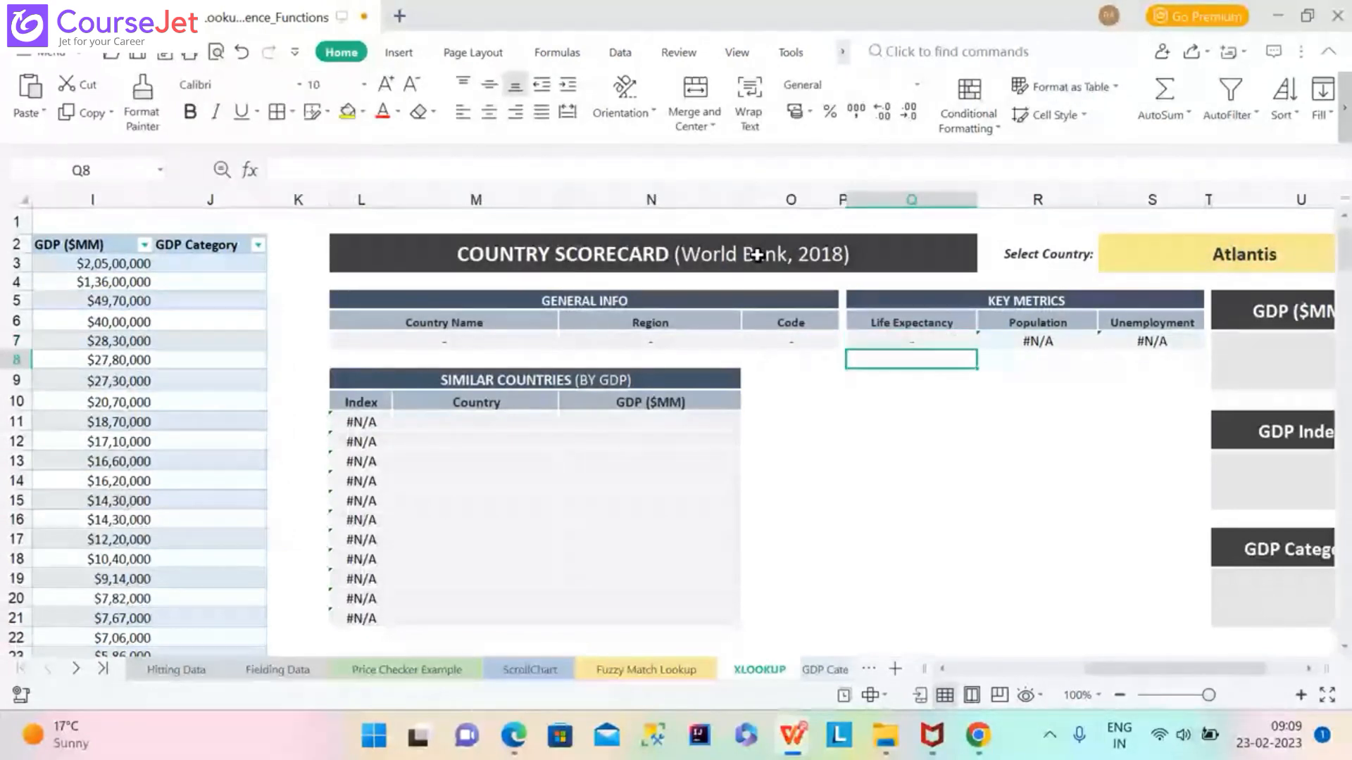
Add "-" as the if-not-found argument of the Population XLOOKUP formula in cell R7.
click(1018, 342)
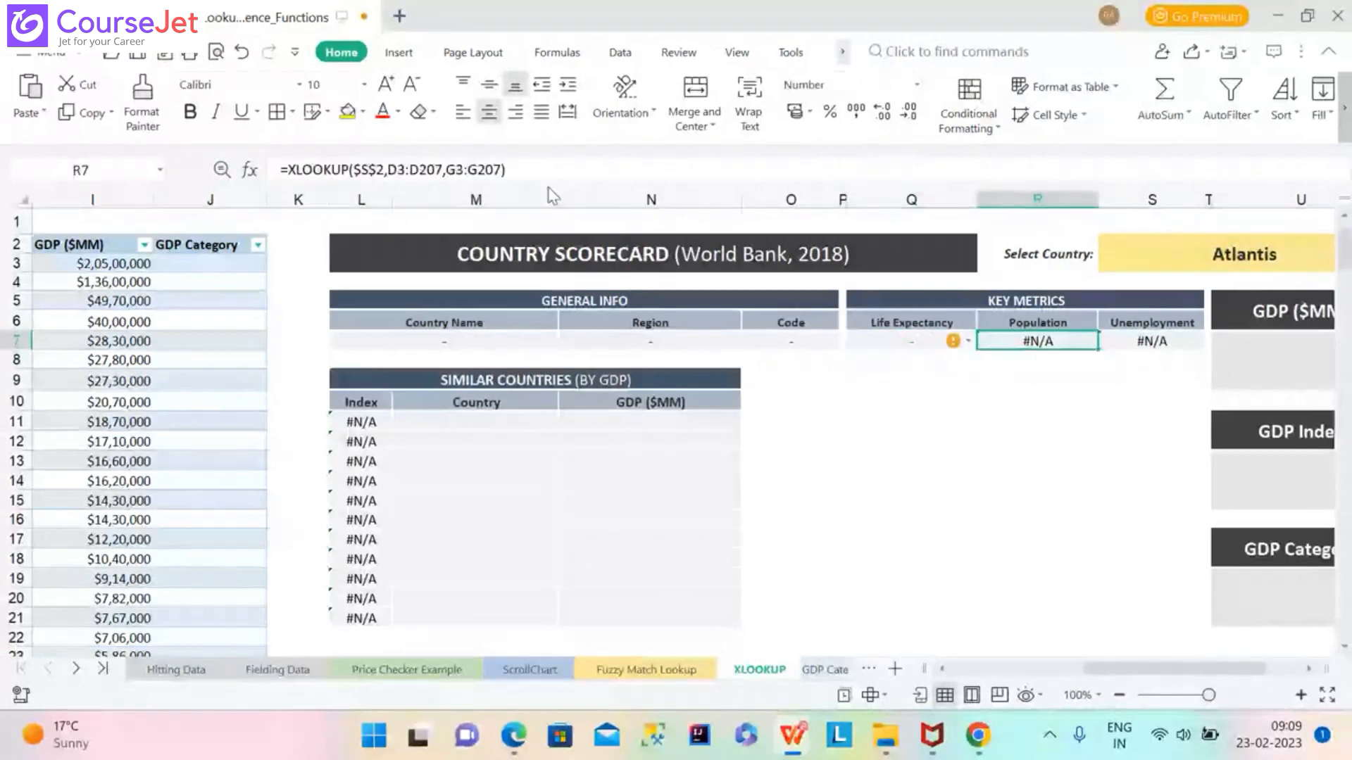
click(499, 169)
text(,)
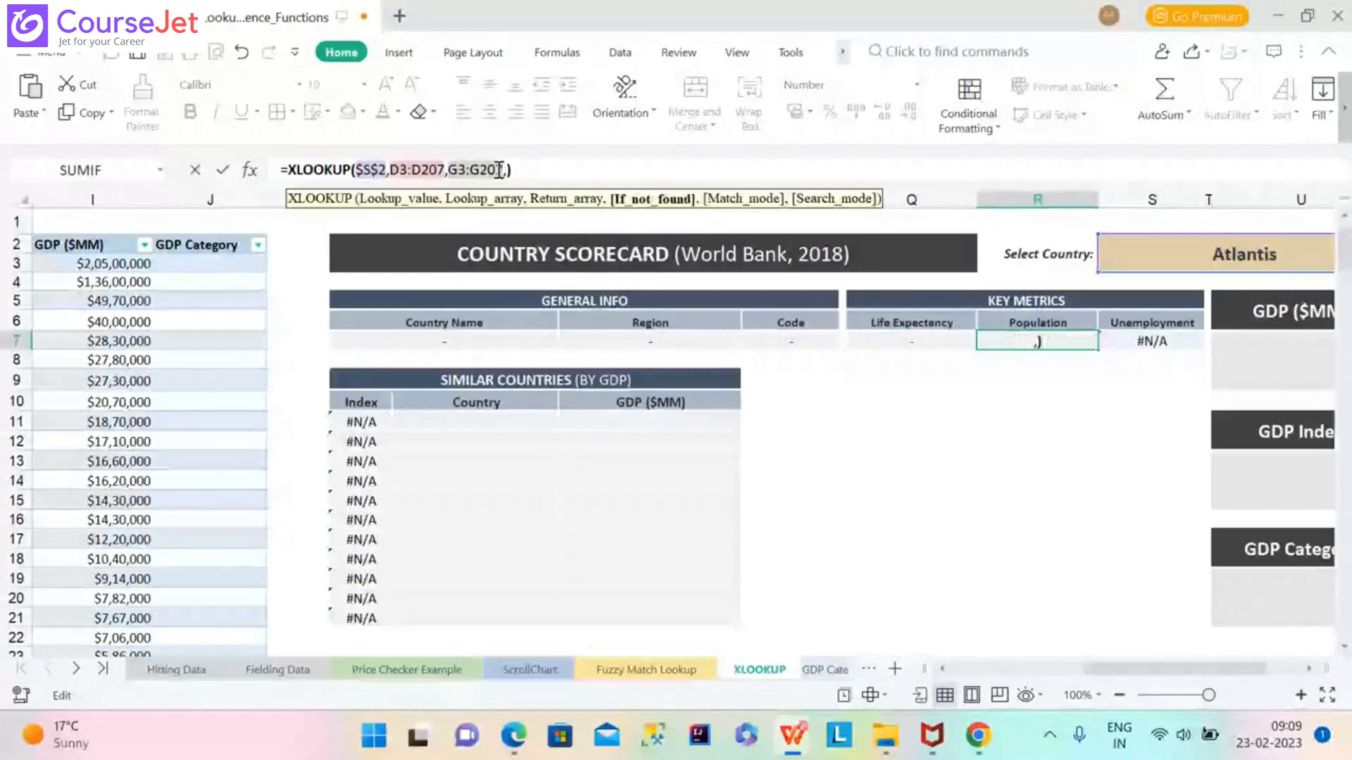
text("-)
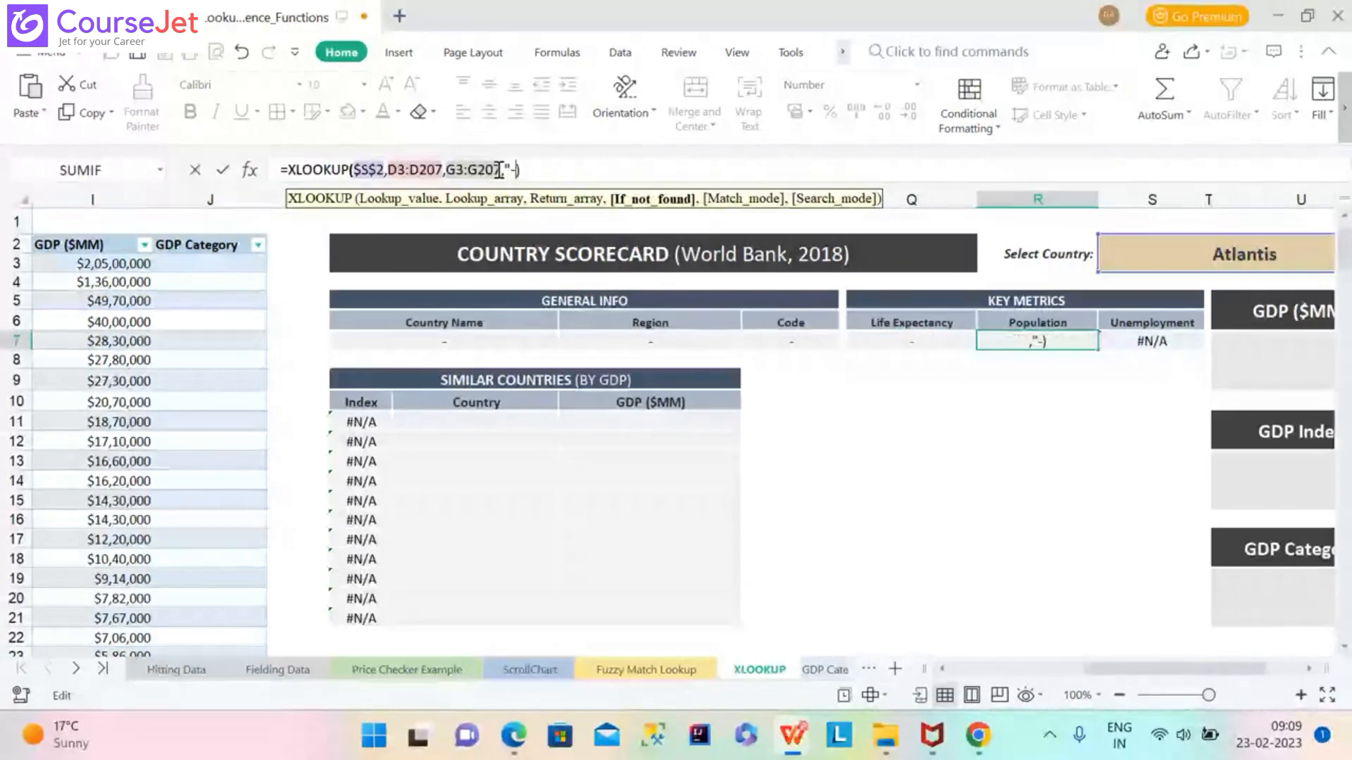
text(")
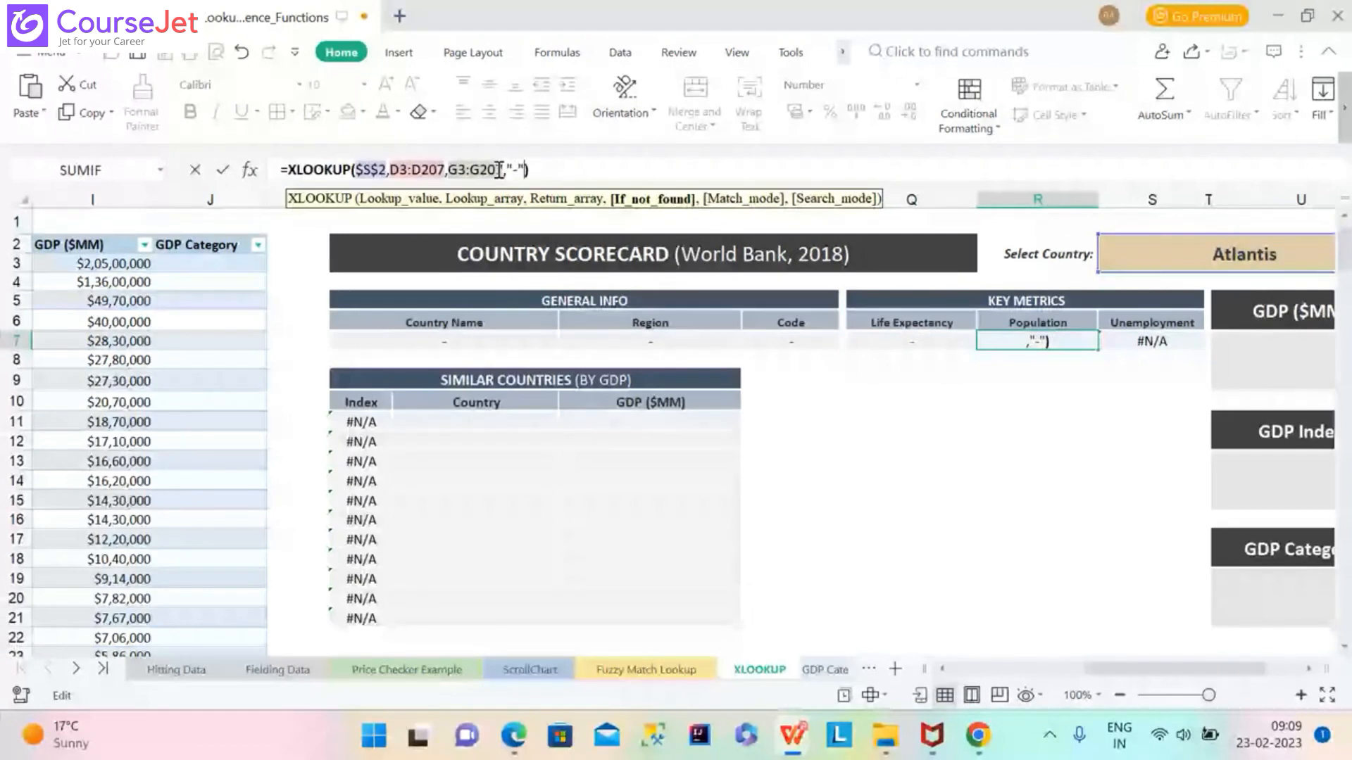
key(Return)
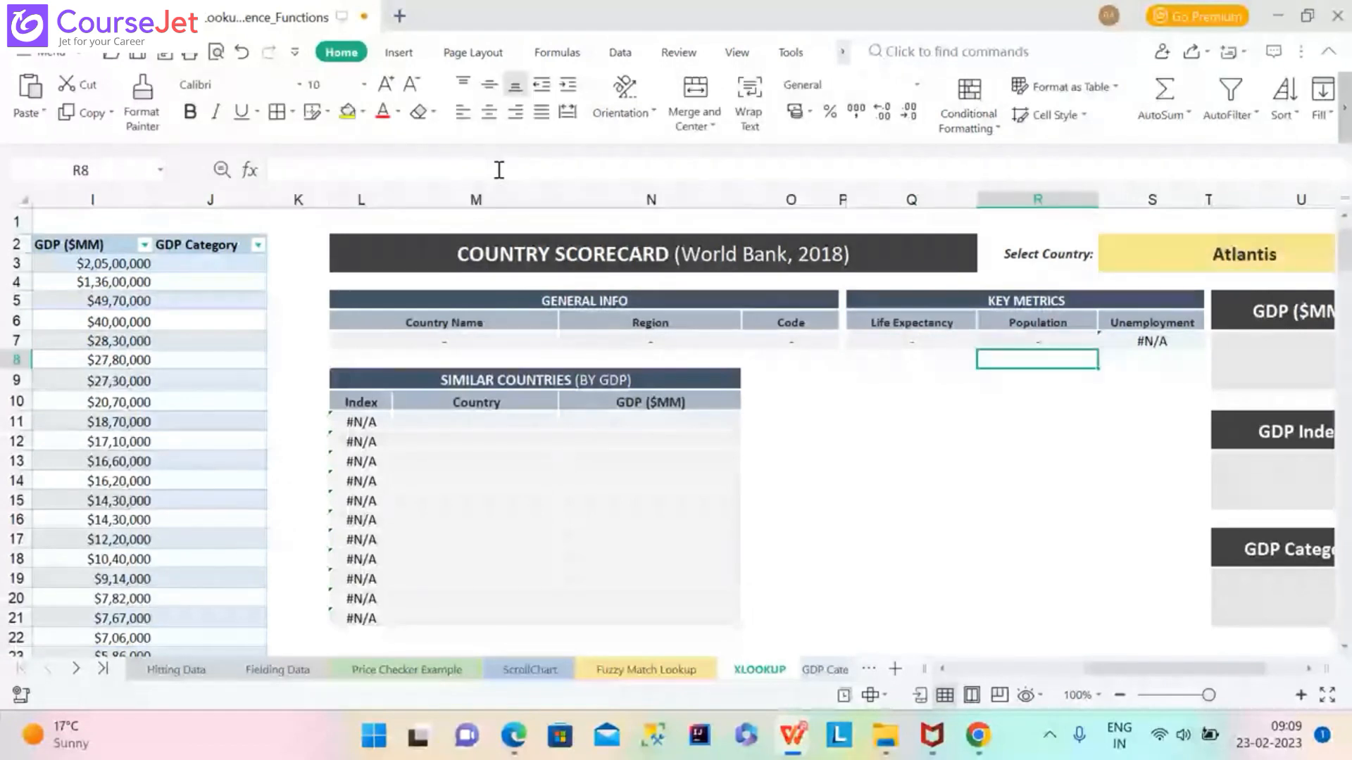
Add "-" as the if-not-found argument of the Unemployment XLOOKUP formula in cell S7.
click(1129, 344)
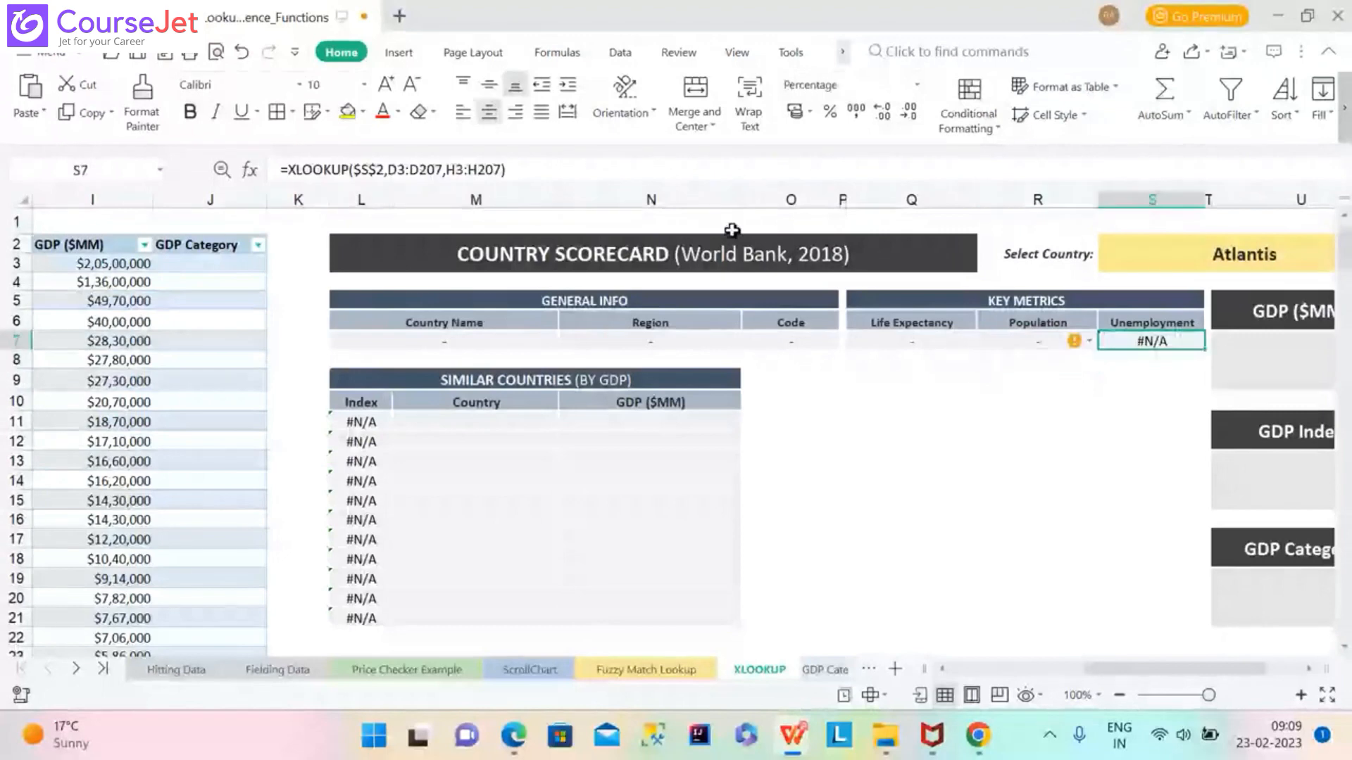
click(507, 174)
text(,"-")
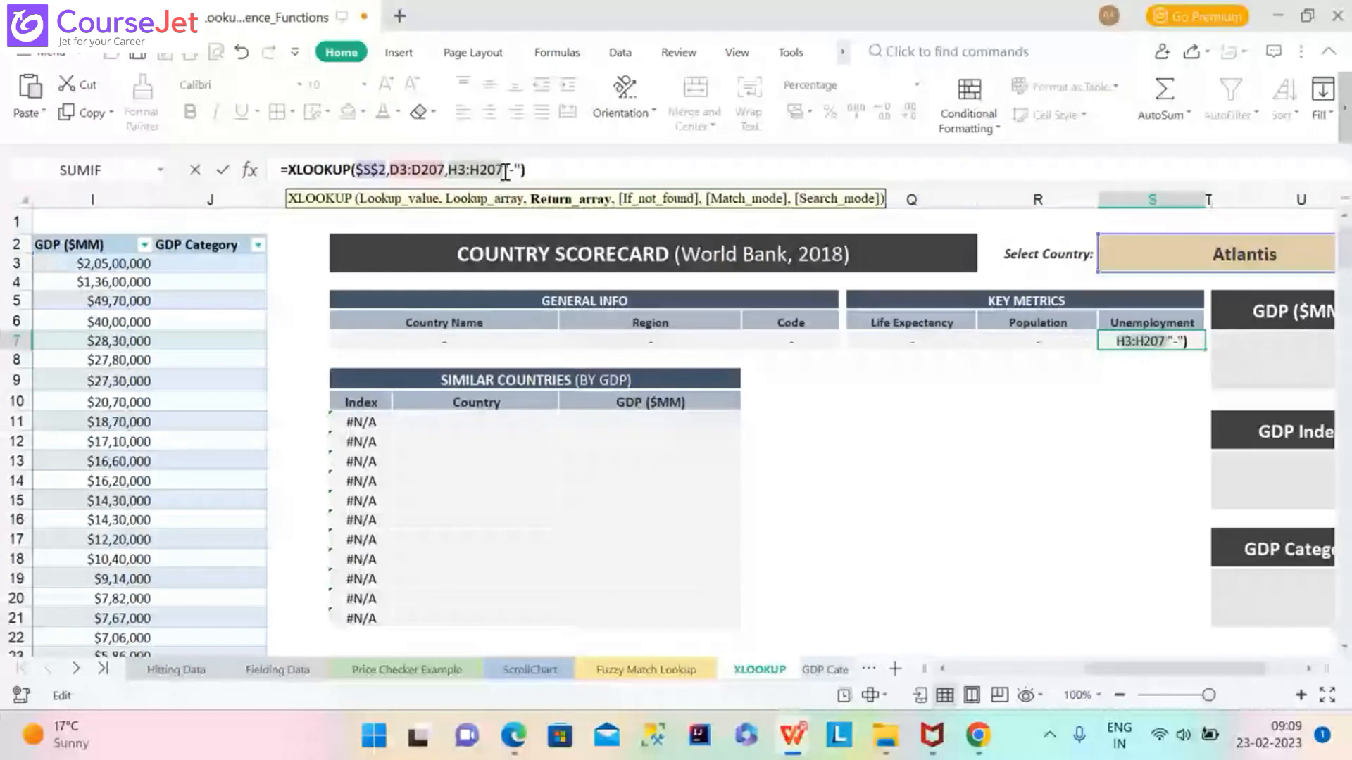
text(,)
key(Return)
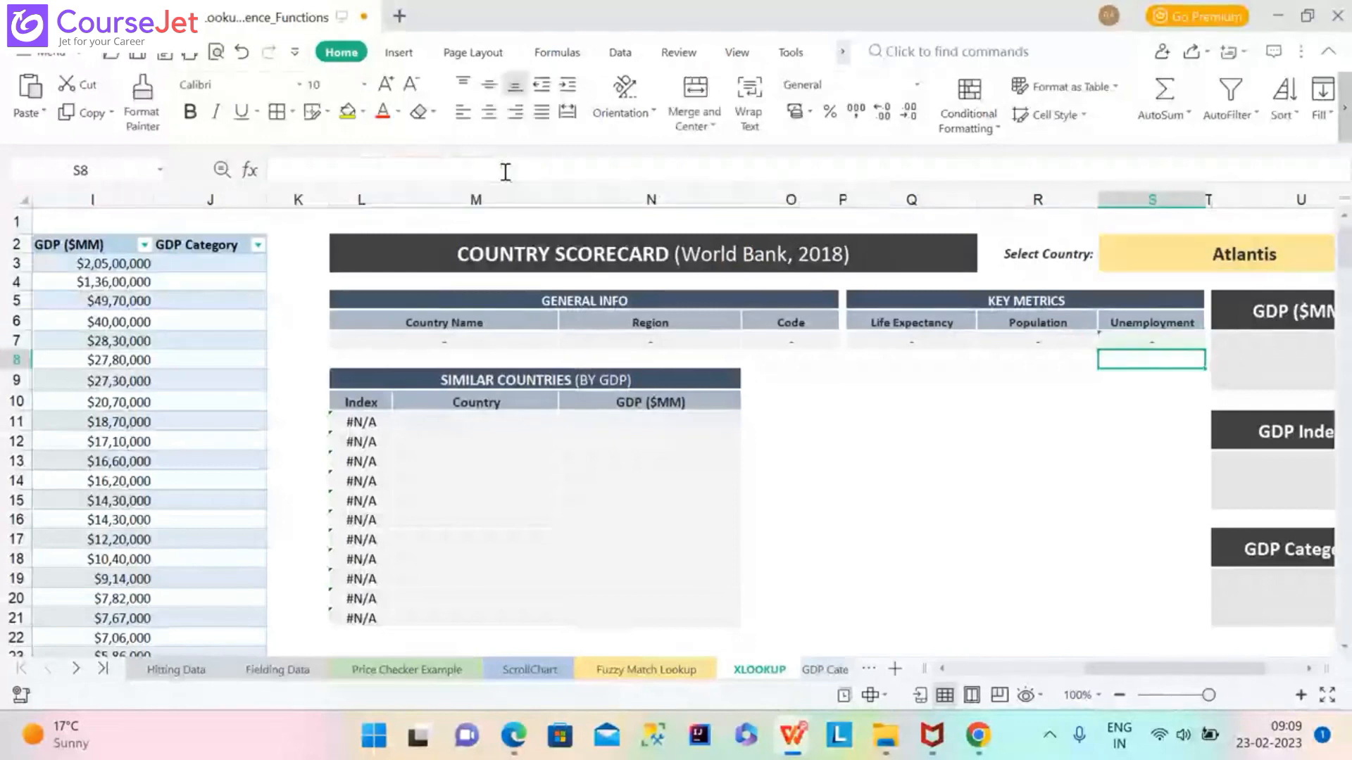
Set the scorecard's selected country to the invalid name dcef to test the if-not-found handling.
click(1201, 258)
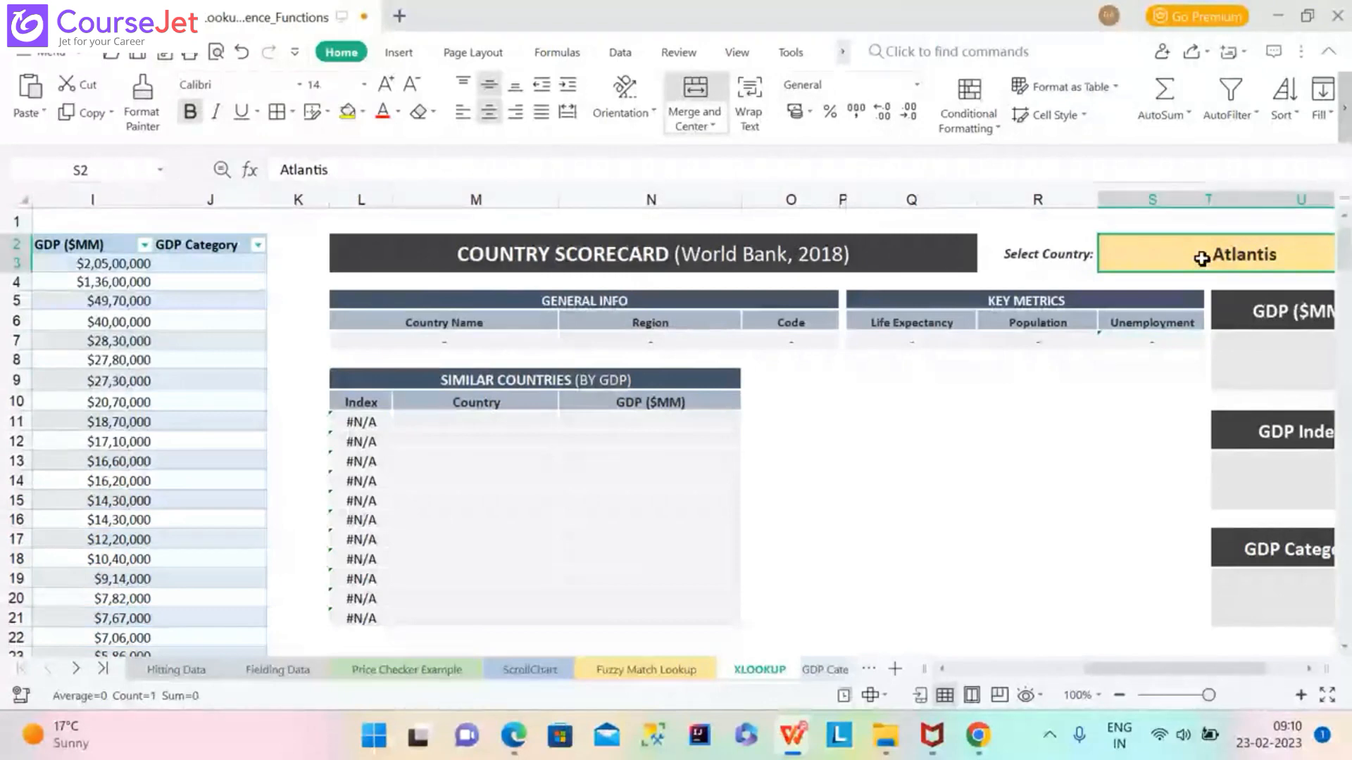
text(dce)
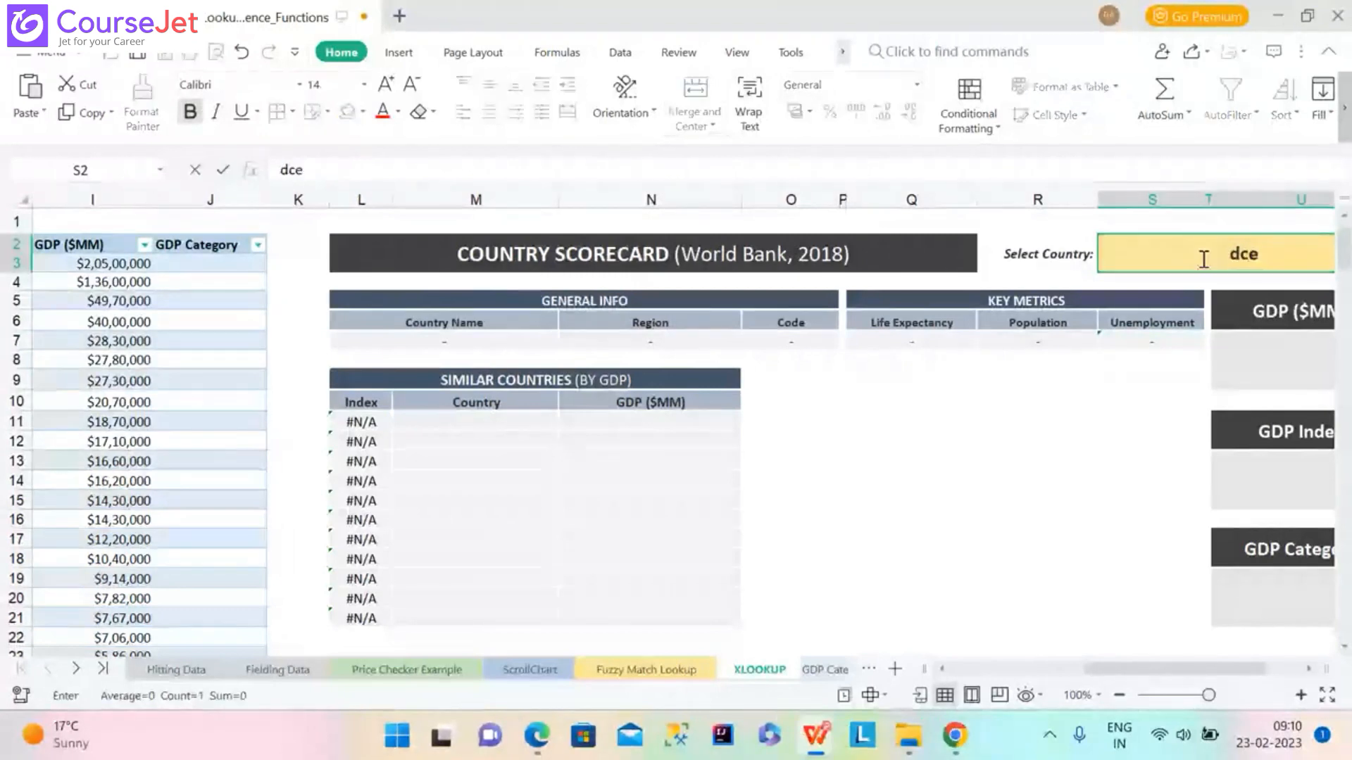
text(f)
key(Return)
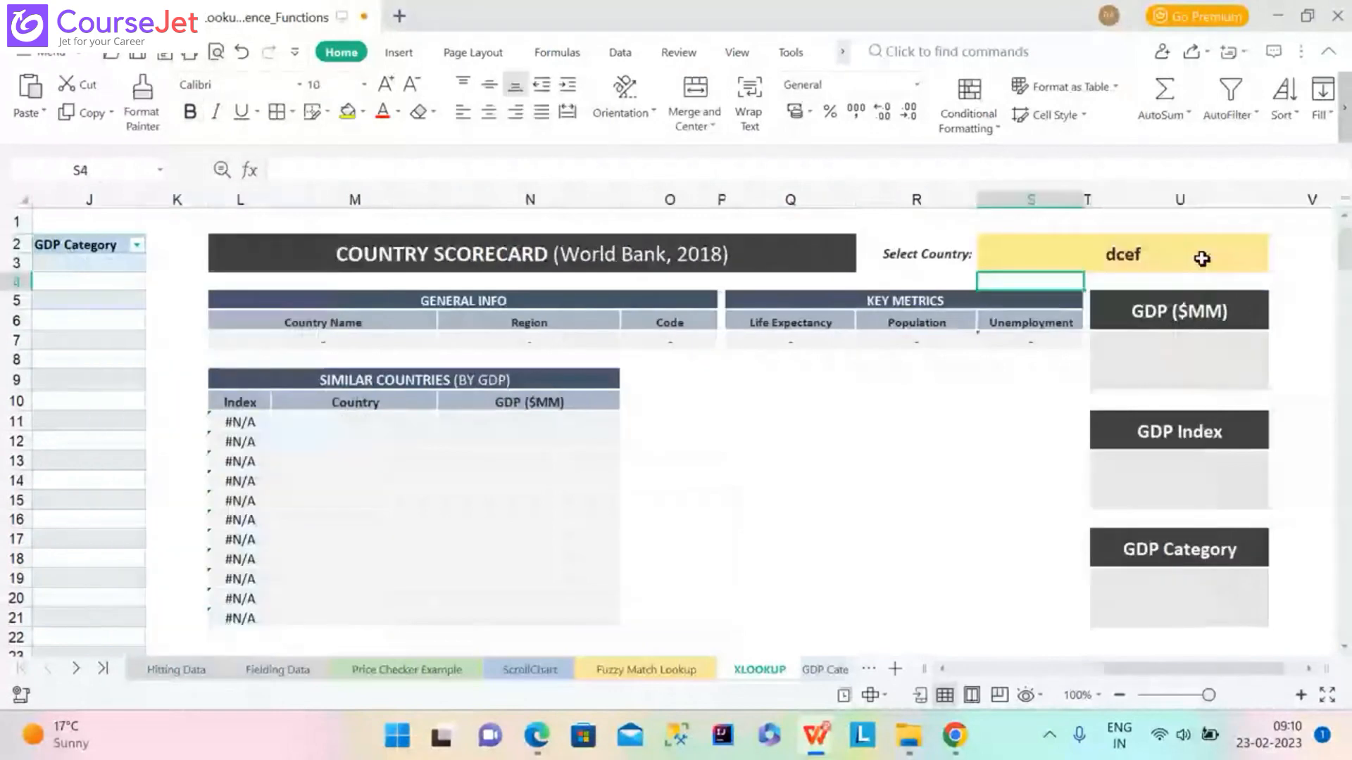
click(1094, 264)
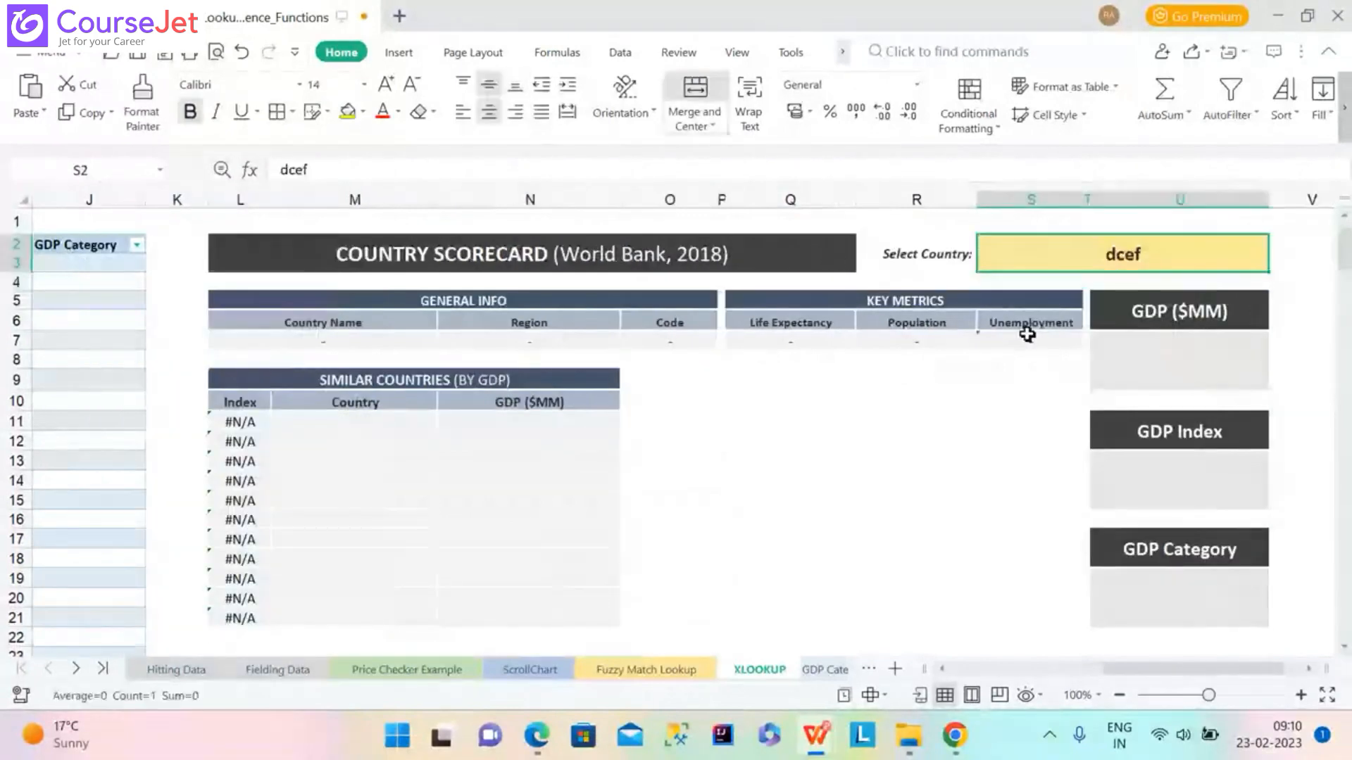
click(1067, 603)
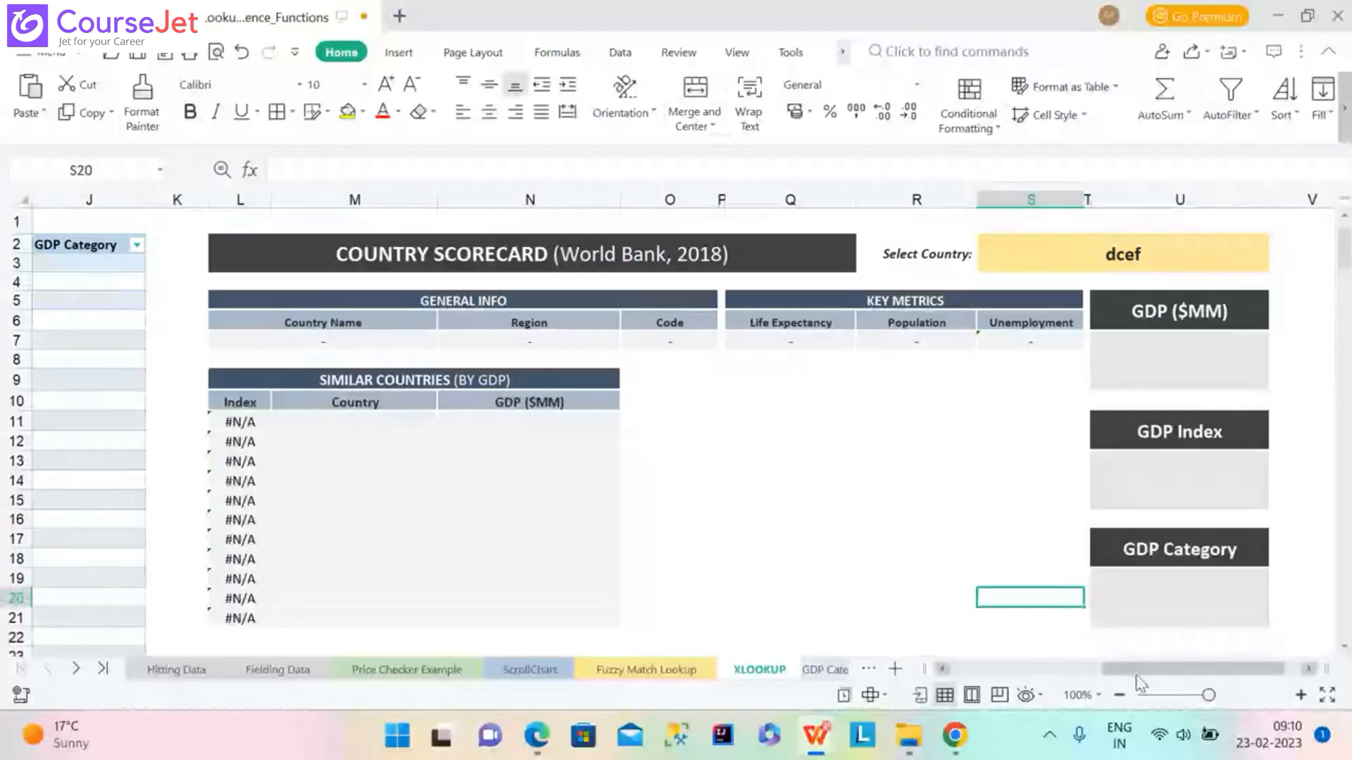
Set the data validation of the Select Country cell S2 to allow a List with an in-cell dropdown.
drag(1136, 675, 1077, 673)
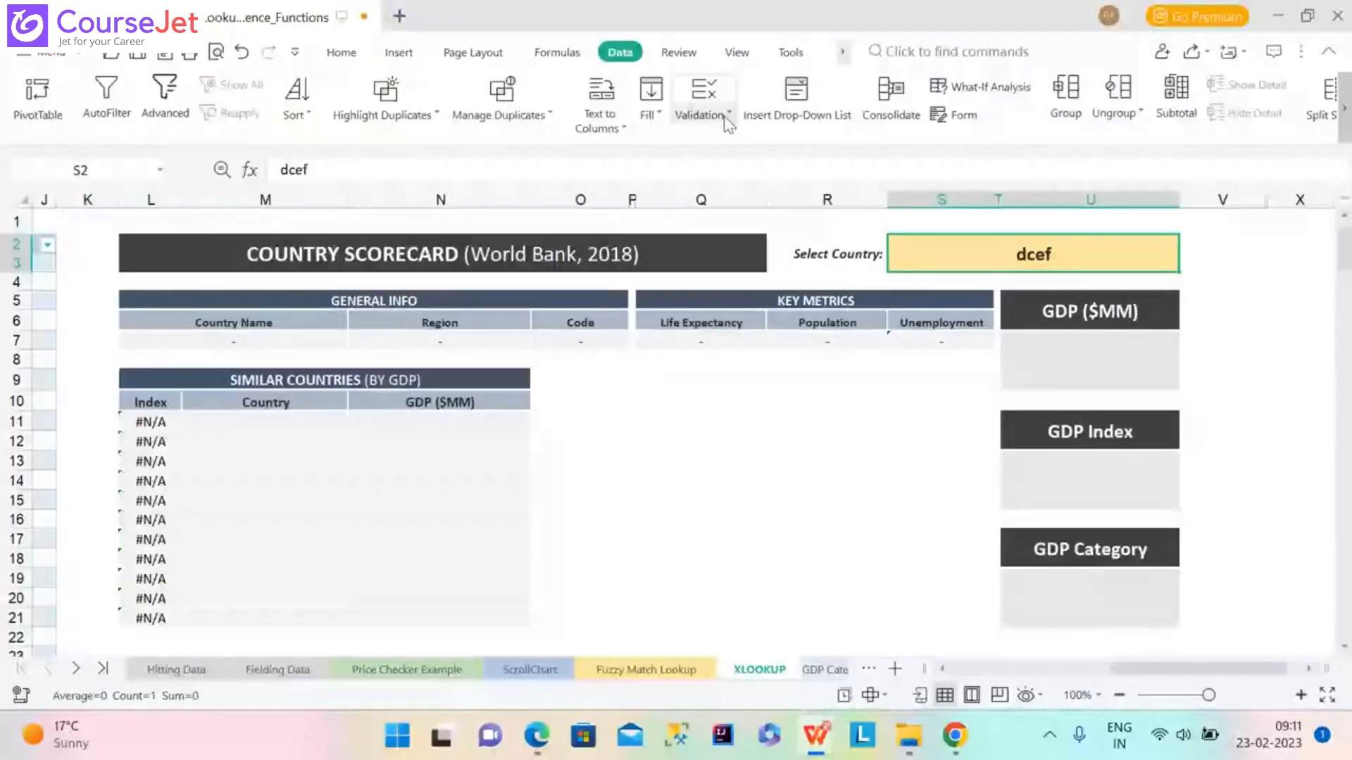
click(729, 116)
click(733, 144)
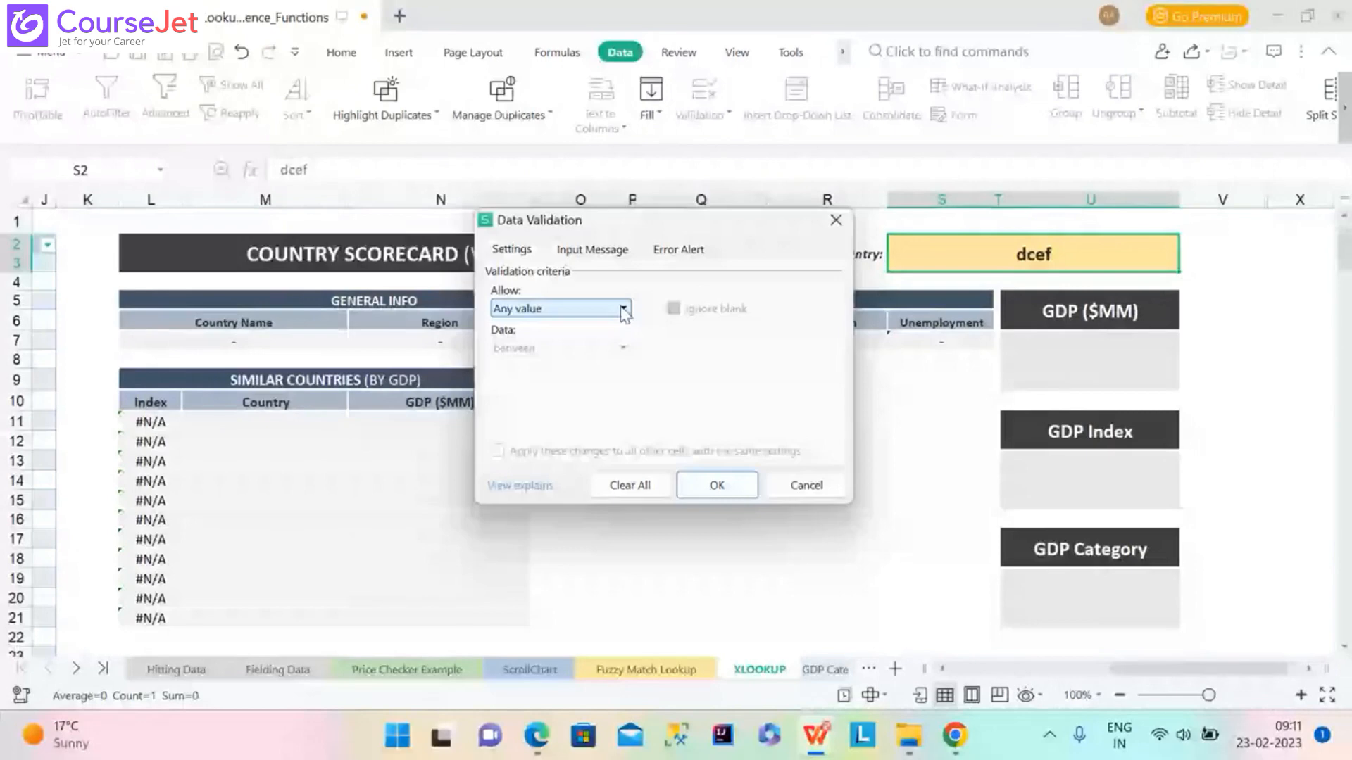
click(623, 310)
click(538, 386)
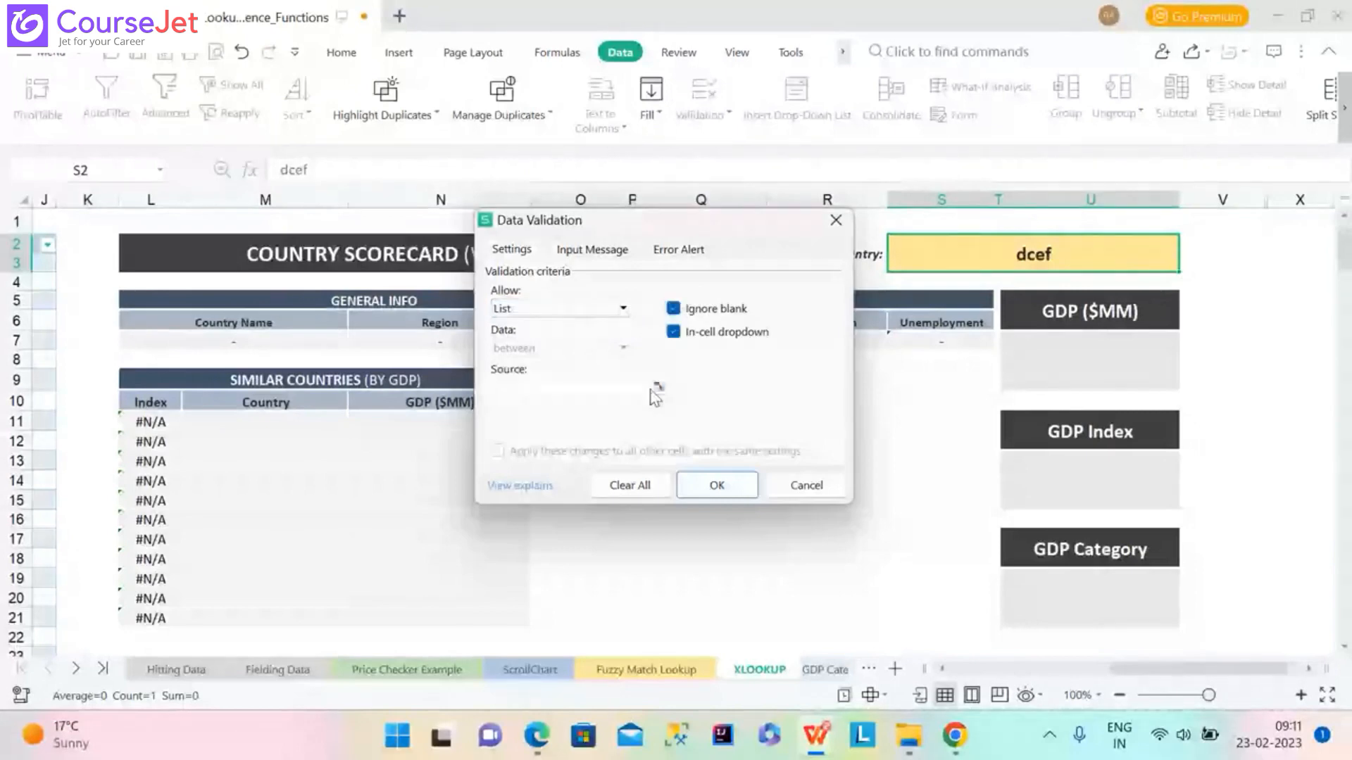
Use the data table's entire Country column D (=$D:$D) as the validation list's source and apply the validation.
click(659, 388)
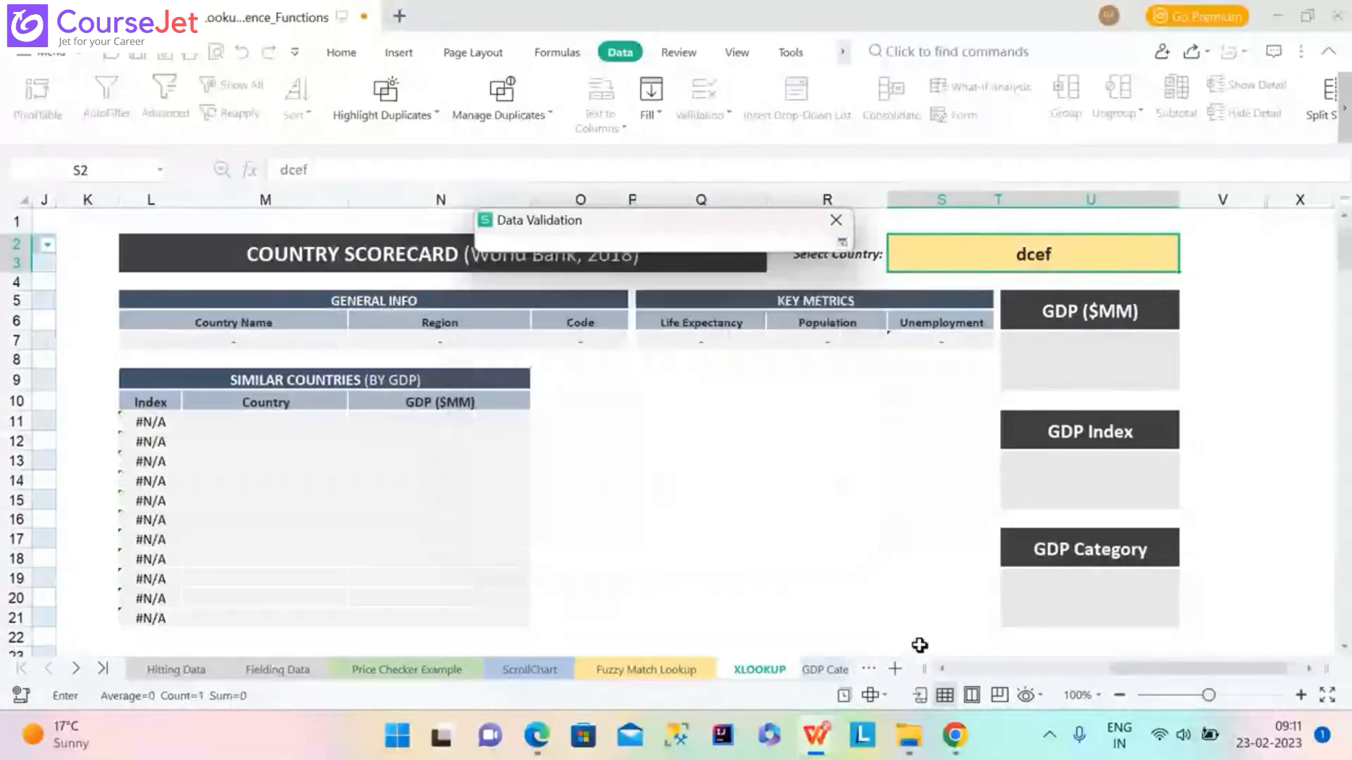
drag(1163, 676, 951, 697)
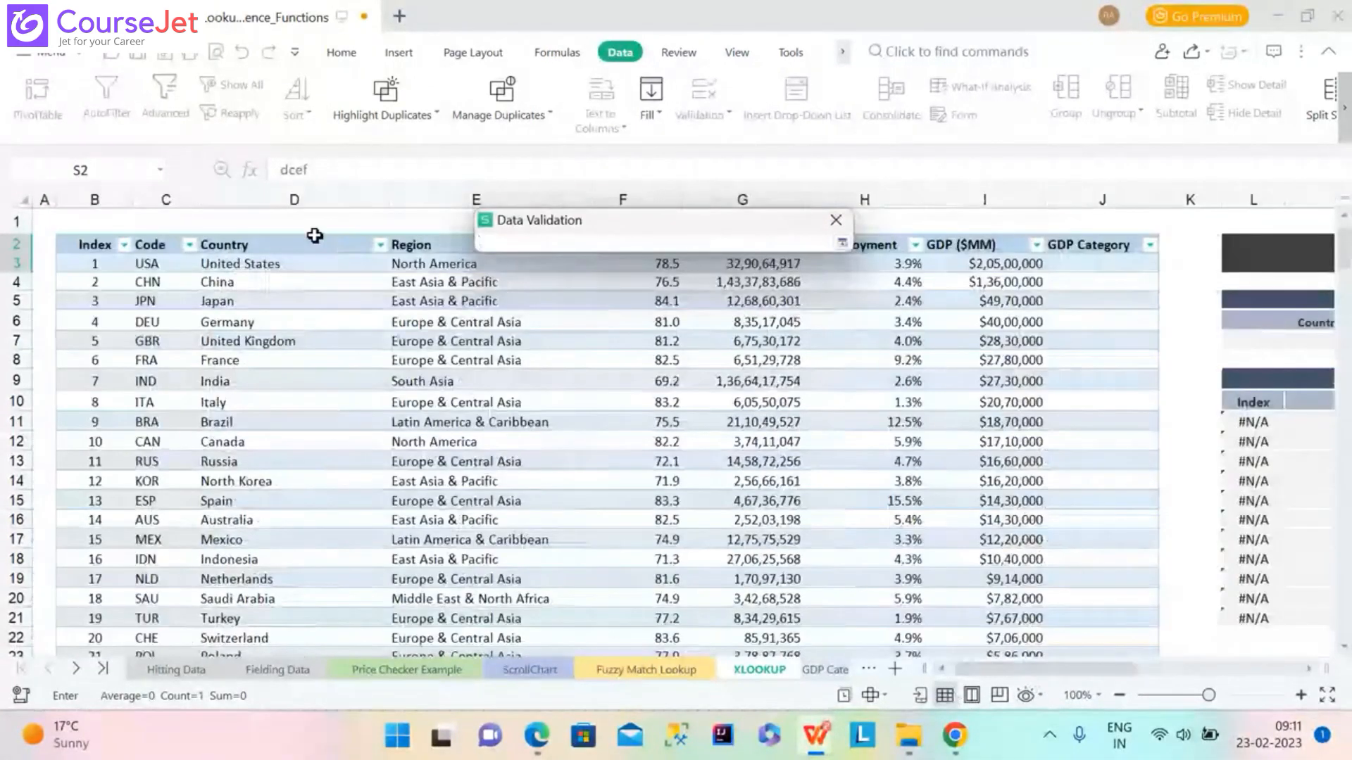
click(302, 194)
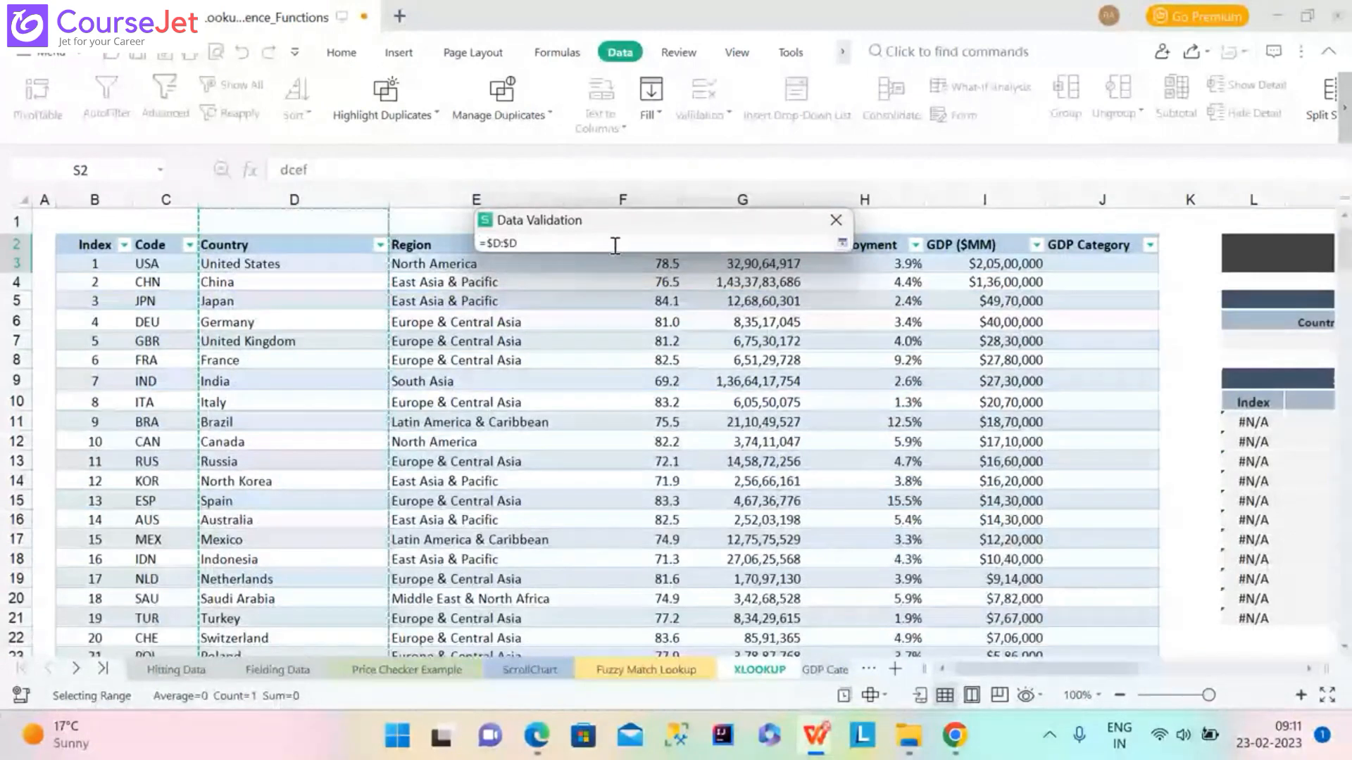
key(BackSpace)
key(BackSpace)
key(BackSpace)
key(BackSpace)
key(BackSpace)
key(BackSpace)
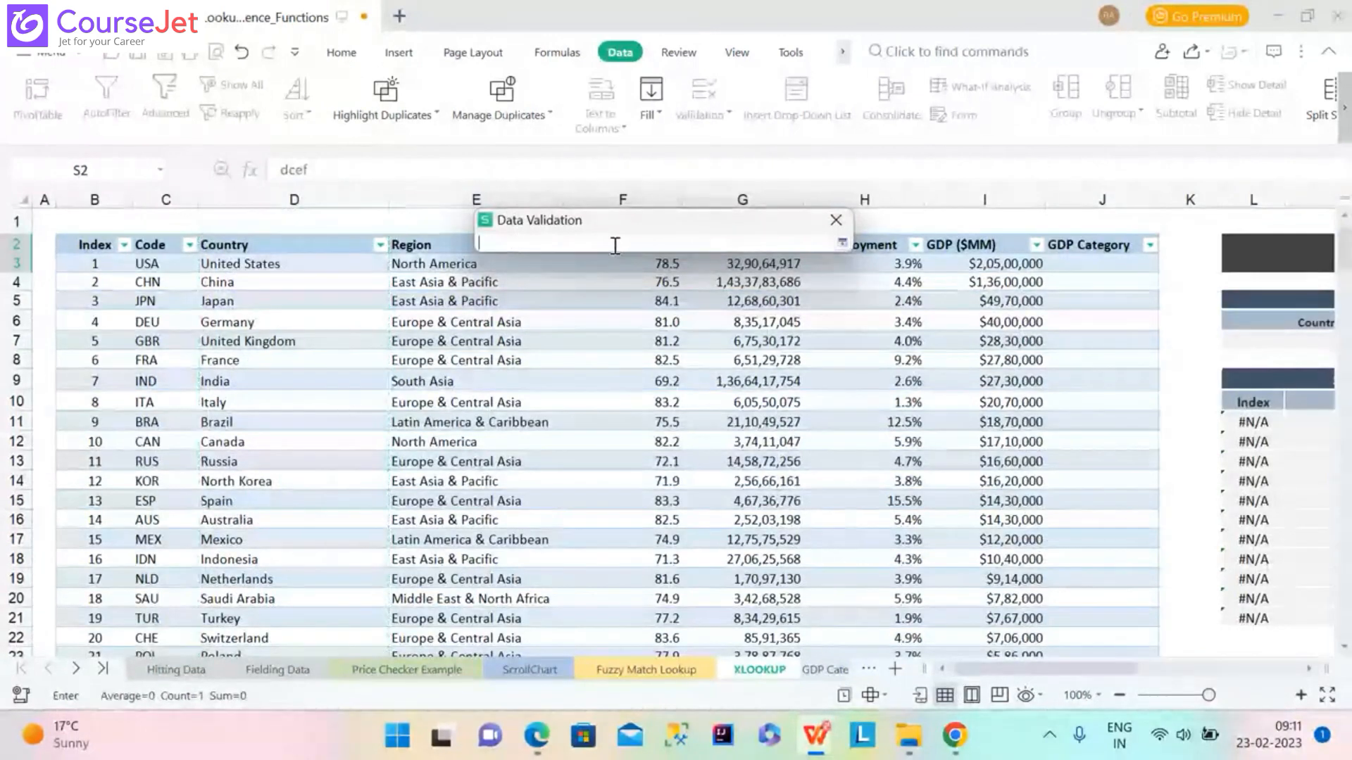
click(298, 264)
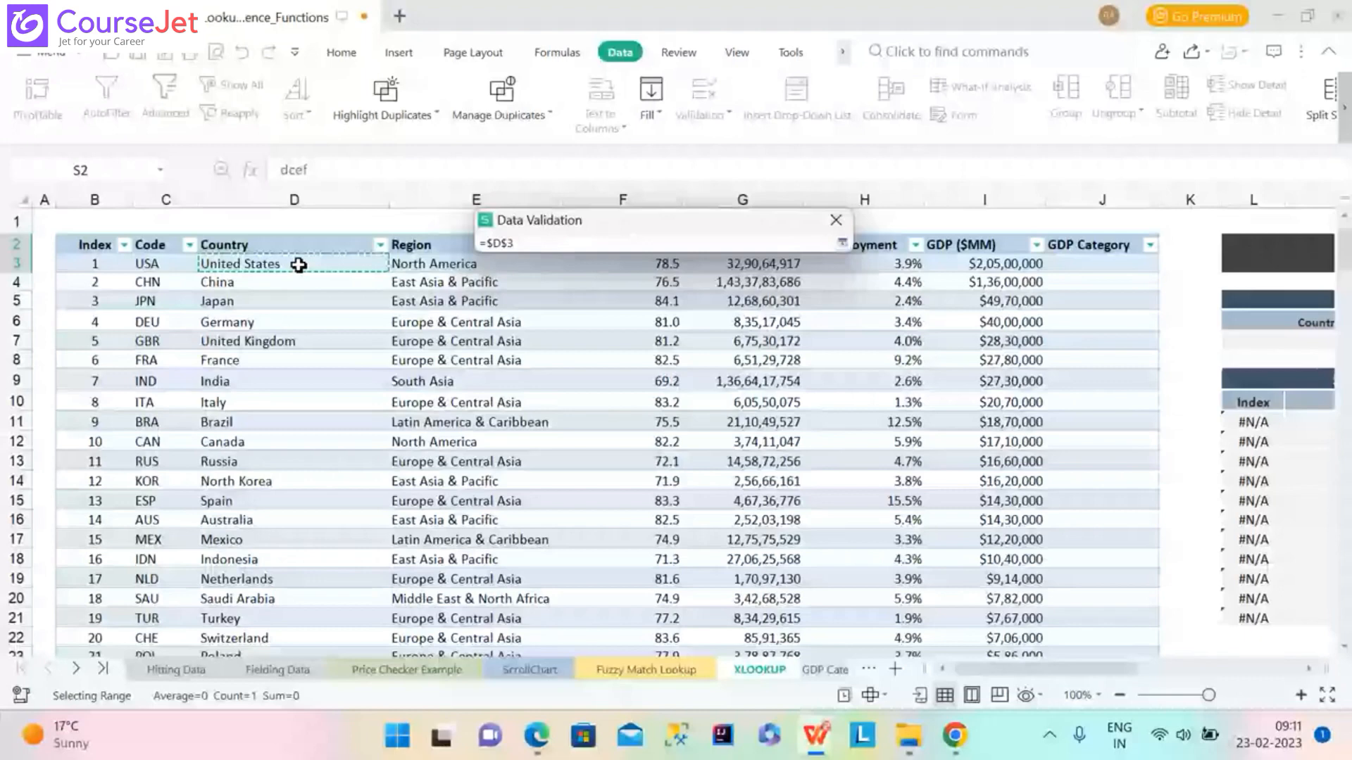
key(BackSpace)
click(282, 199)
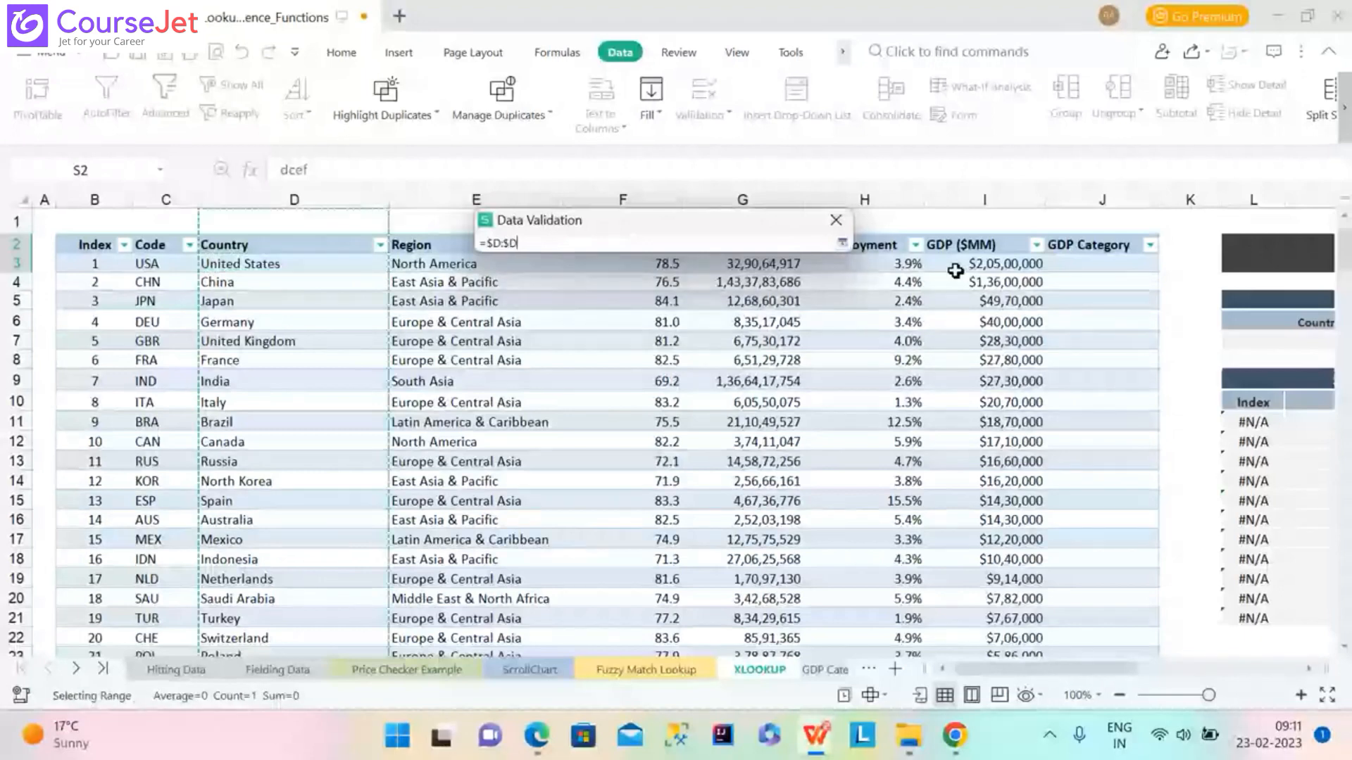
key(Return)
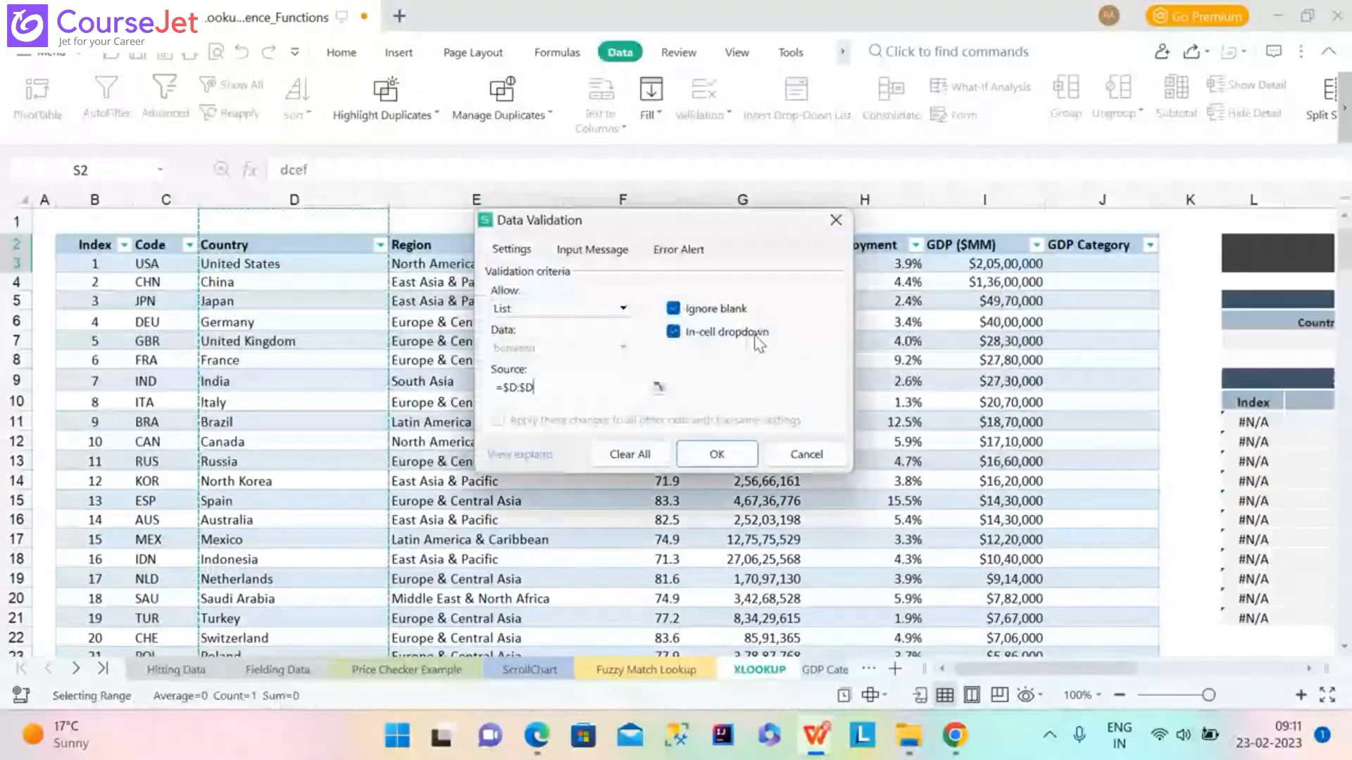
click(717, 454)
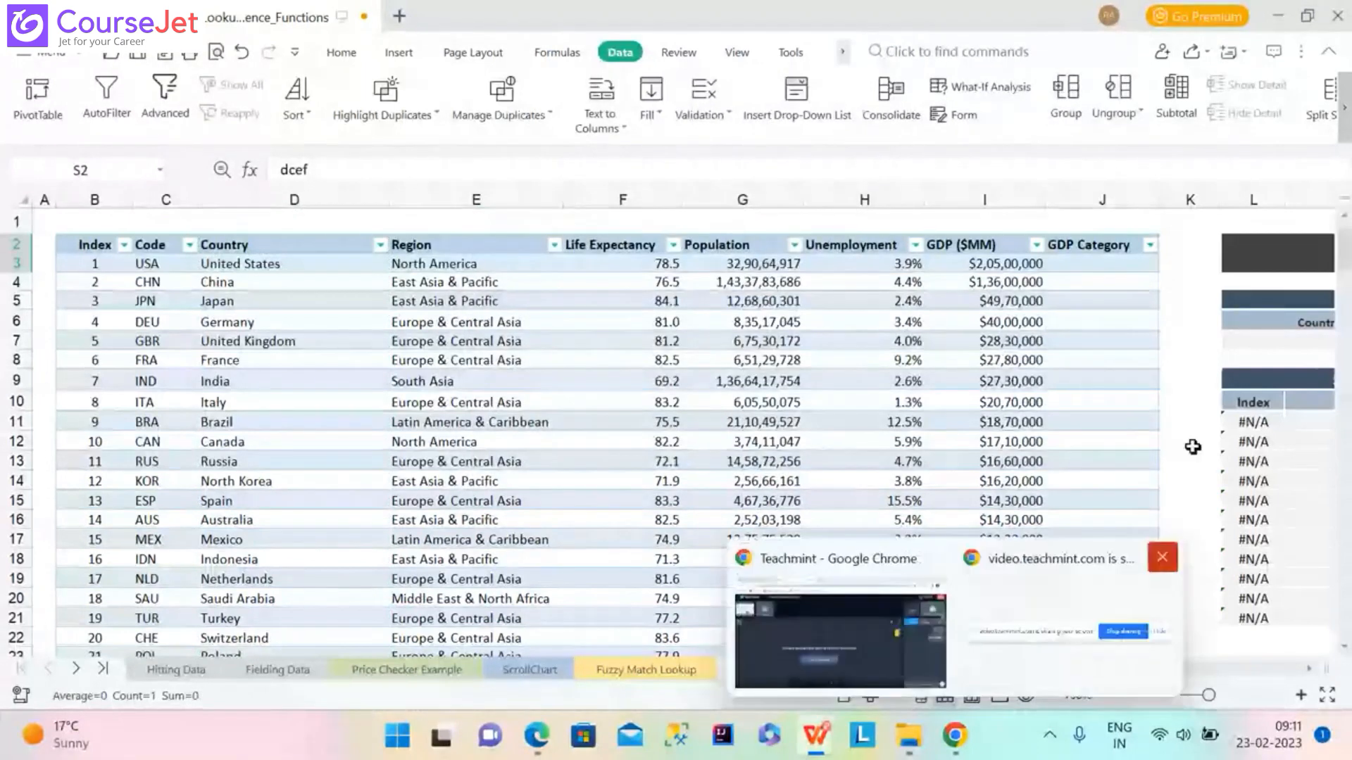
Examine the country choices offered in the Select Country cell's drop-down list.
drag(1119, 669, 1294, 661)
click(1188, 246)
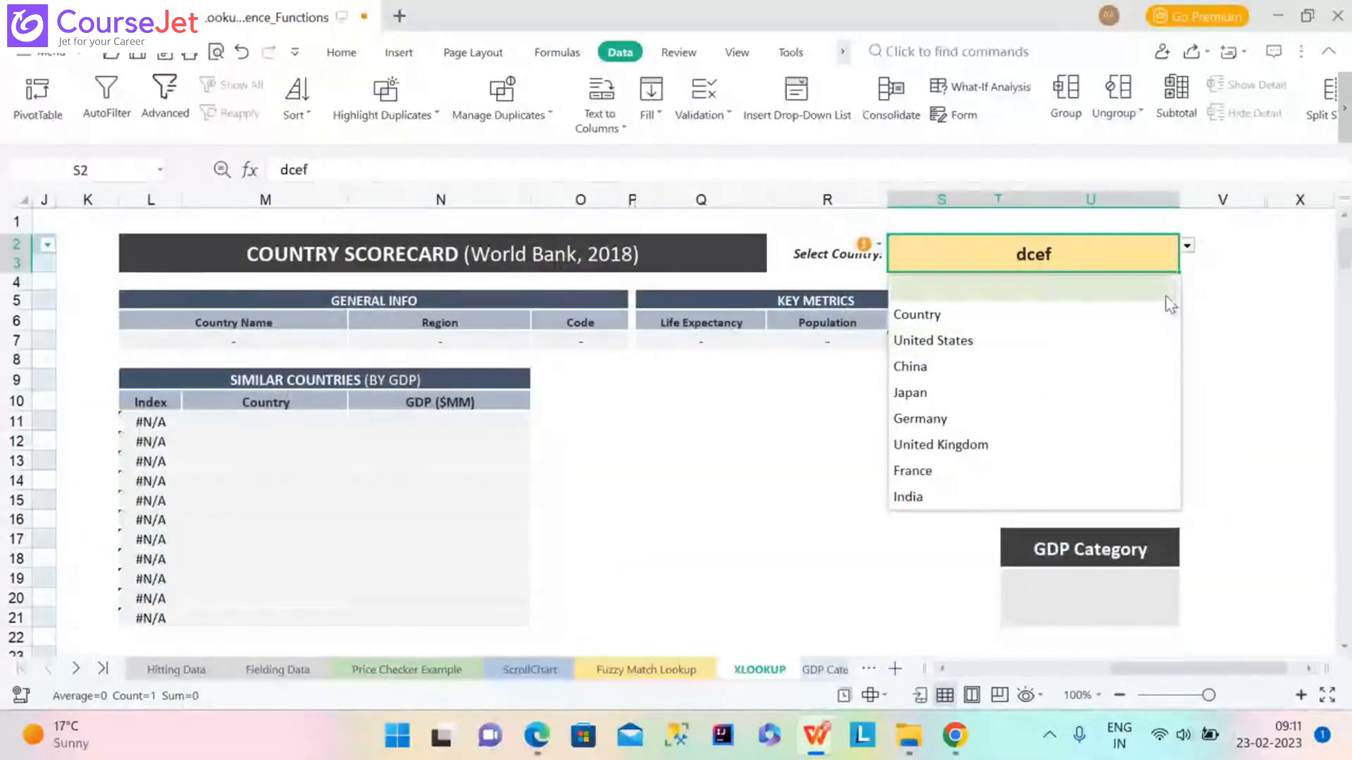
mouse_move(1174, 301)
mouse_down()
mouse_move(1171, 512)
mouse_move(1163, 292)
mouse_up()
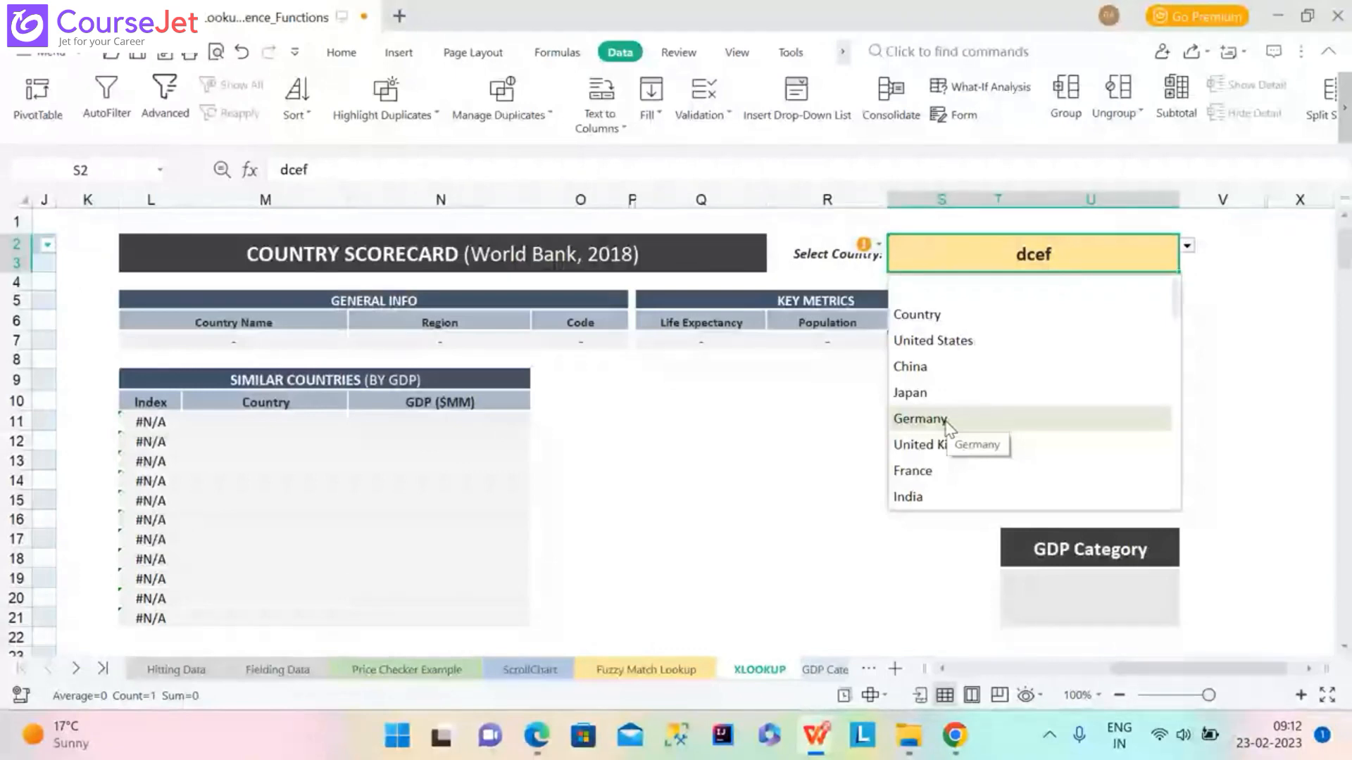
Clear all data validation criteria from the Select Country cell S2.
click(727, 116)
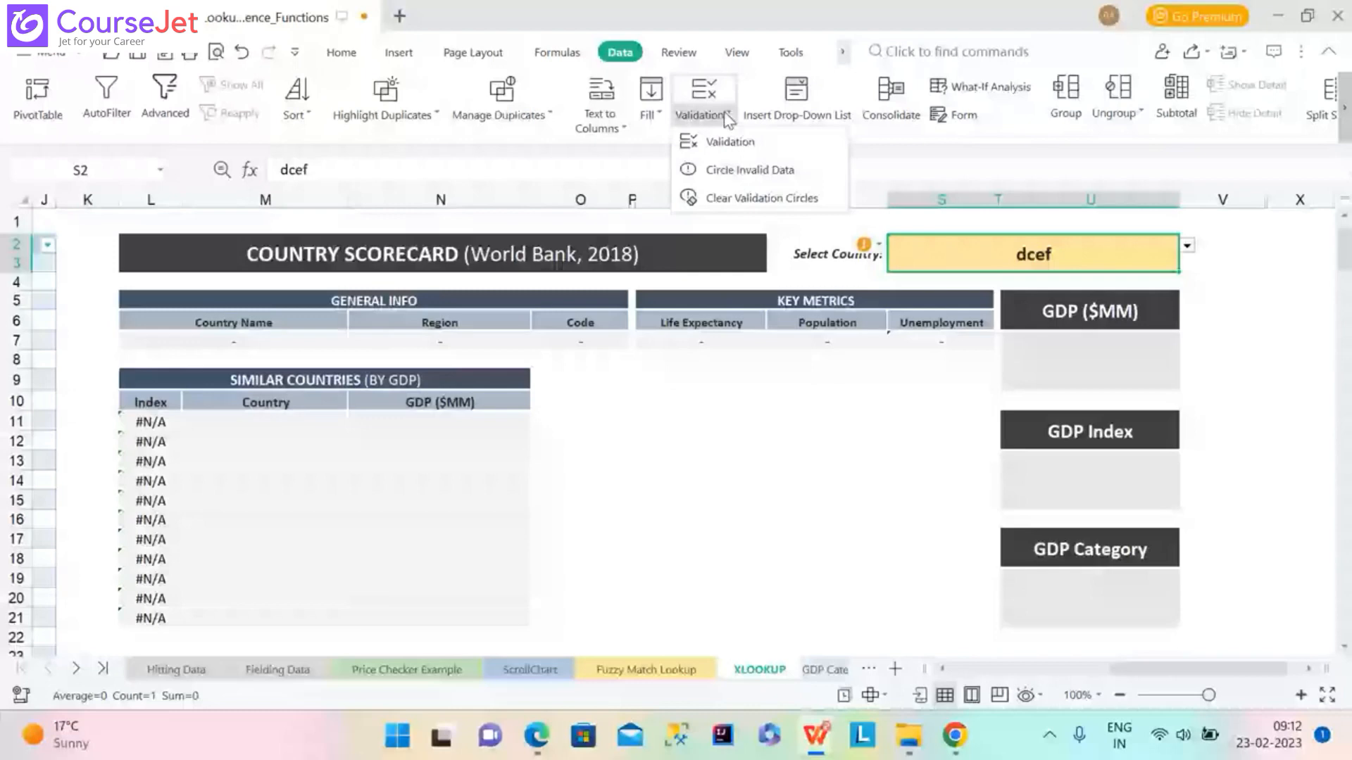
click(729, 142)
click(629, 486)
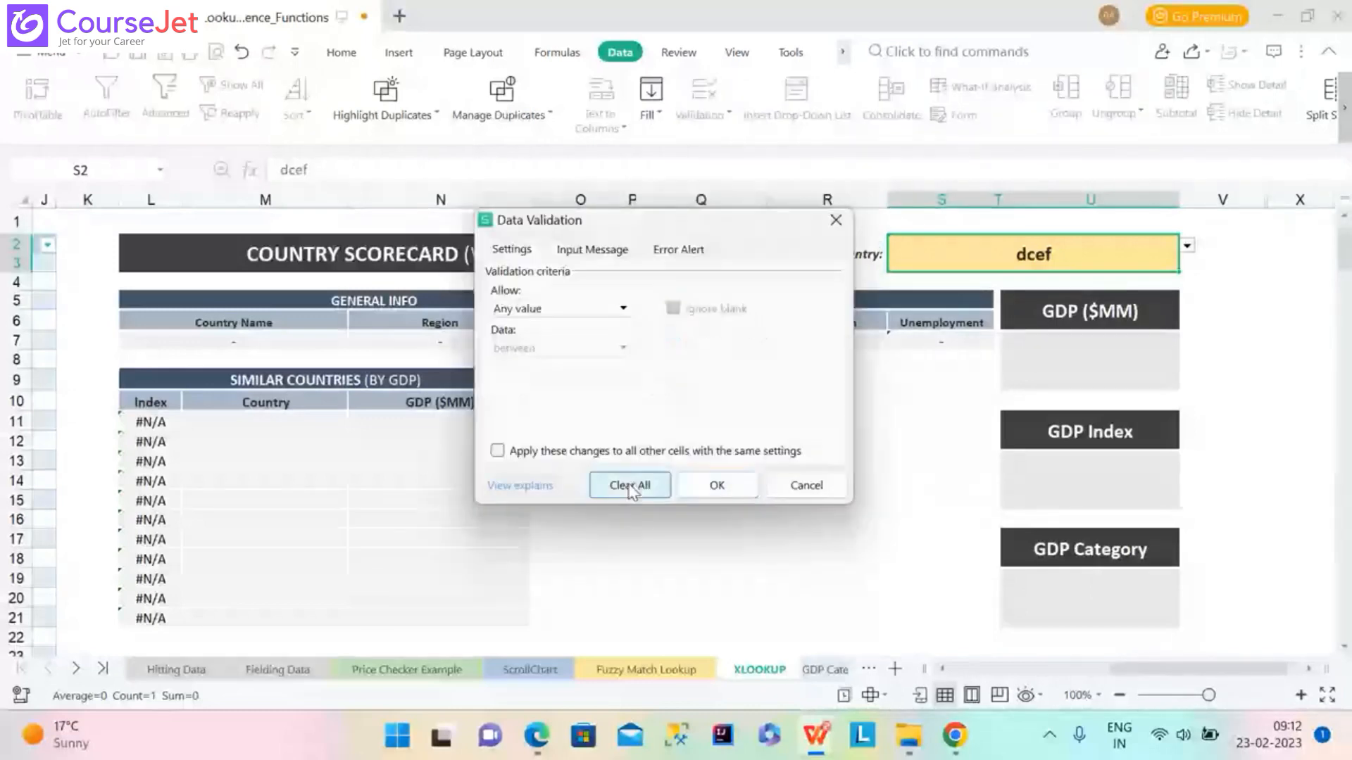
click(714, 486)
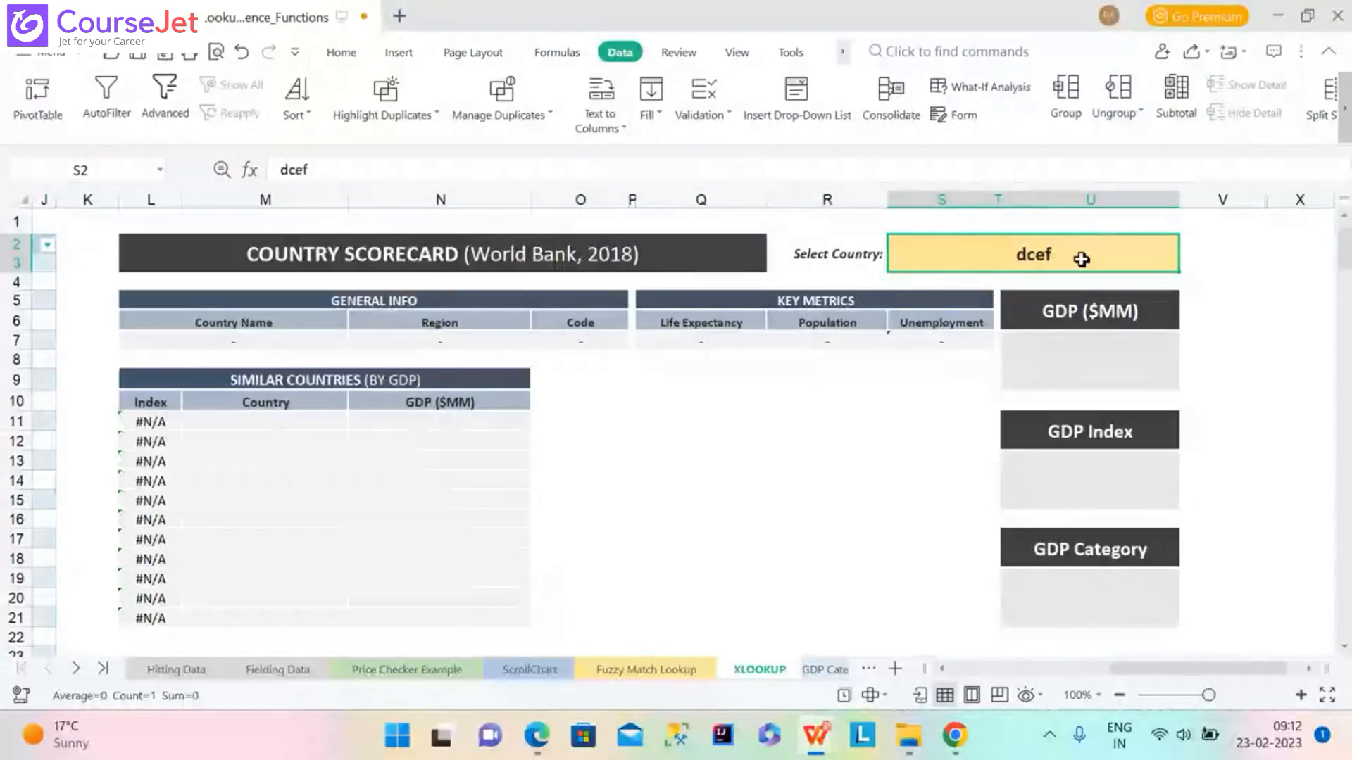
Set the scorecard's selected country to the misspelled name Germny.
text(germ)
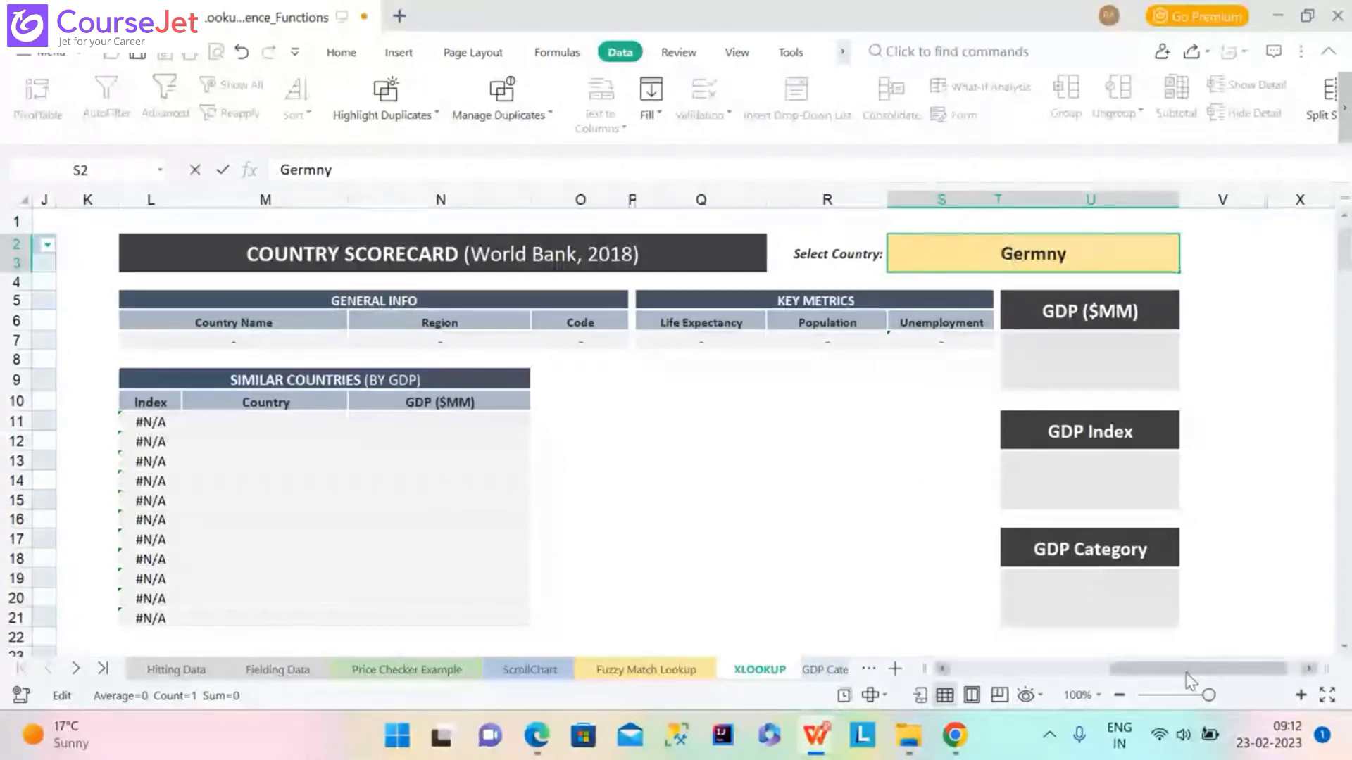
drag(1189, 674, 1307, 677)
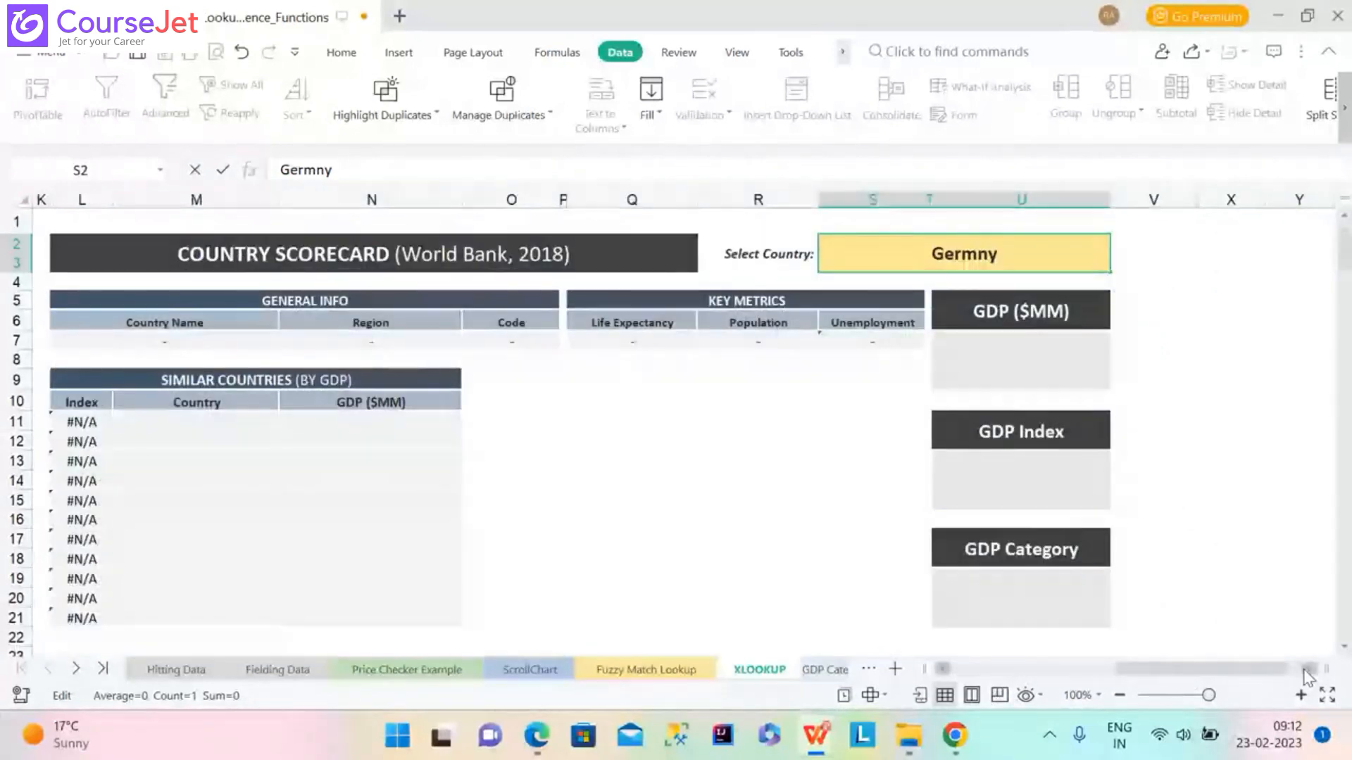
key(Return)
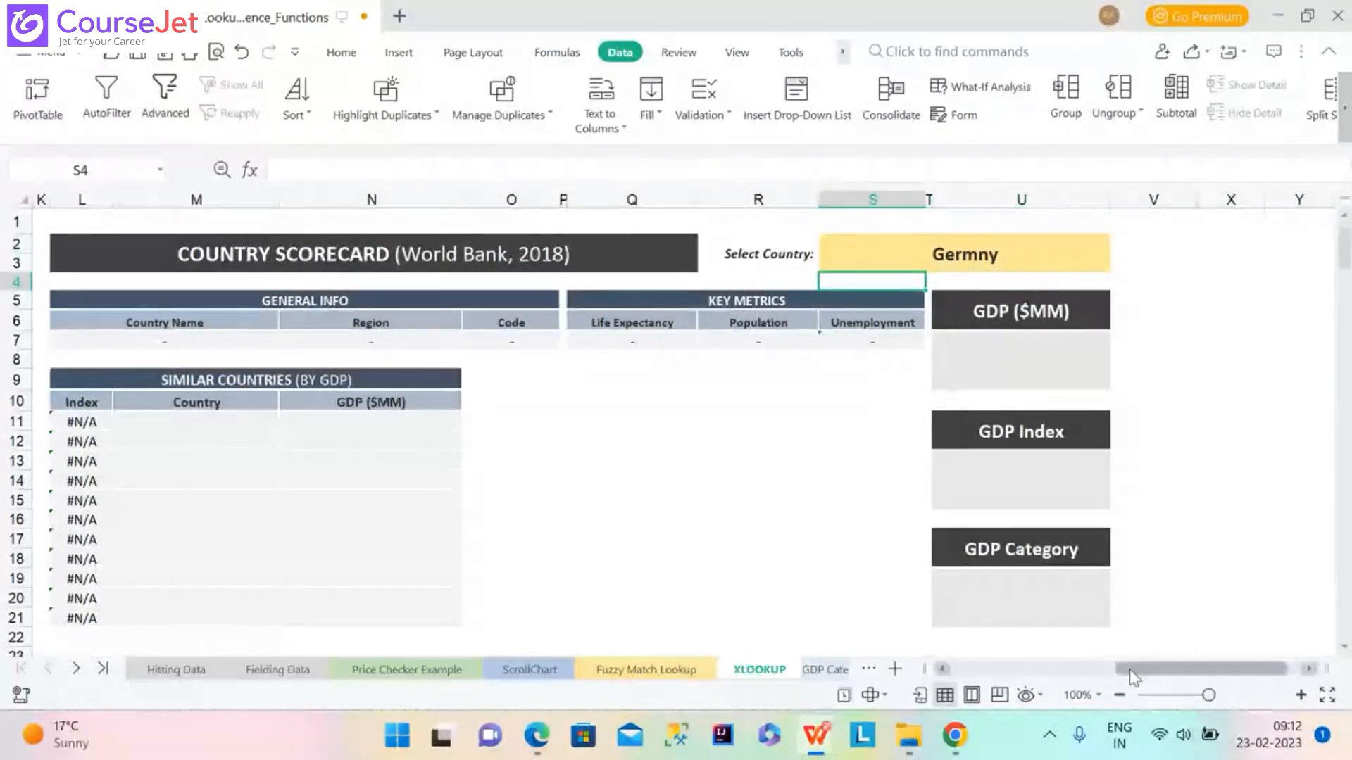
mouse_move(1130, 677)
mouse_down()
mouse_move(974, 677)
mouse_move(1141, 672)
mouse_up()
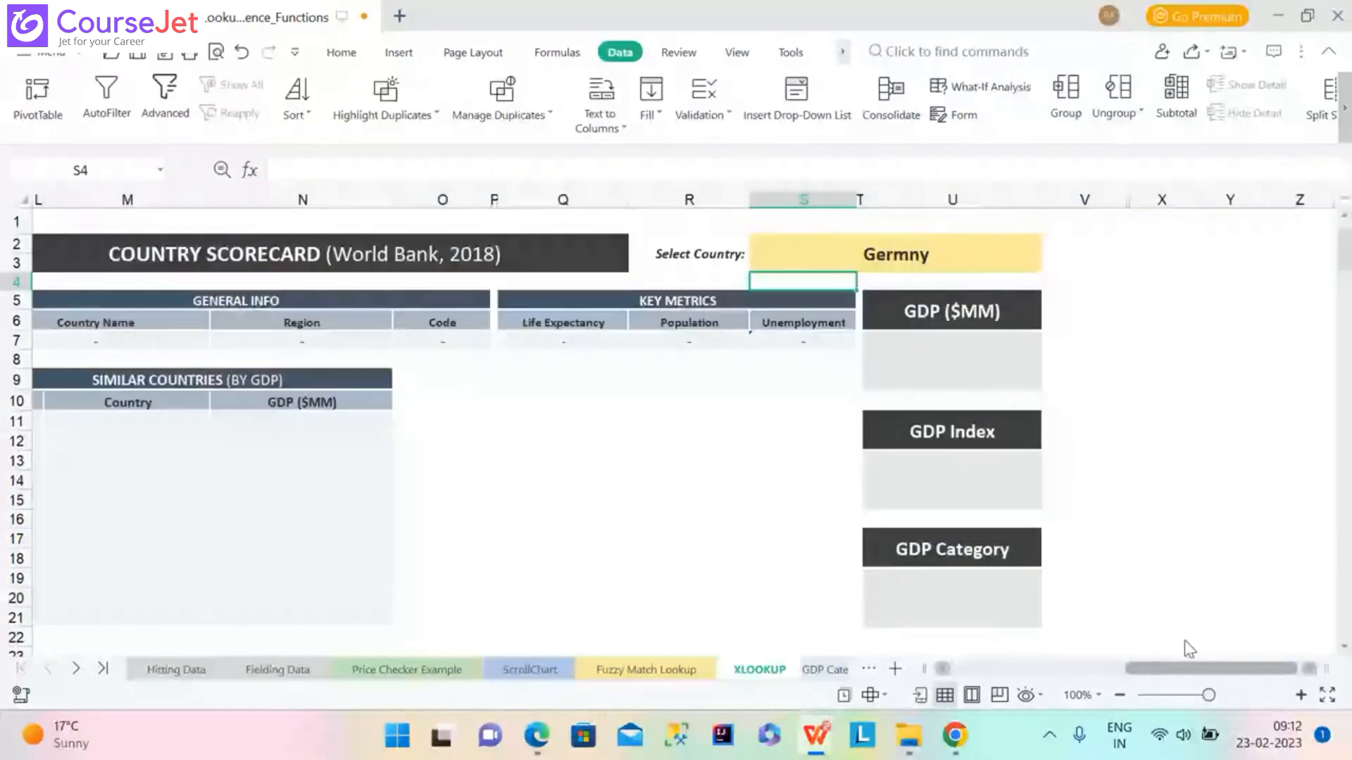
click(898, 267)
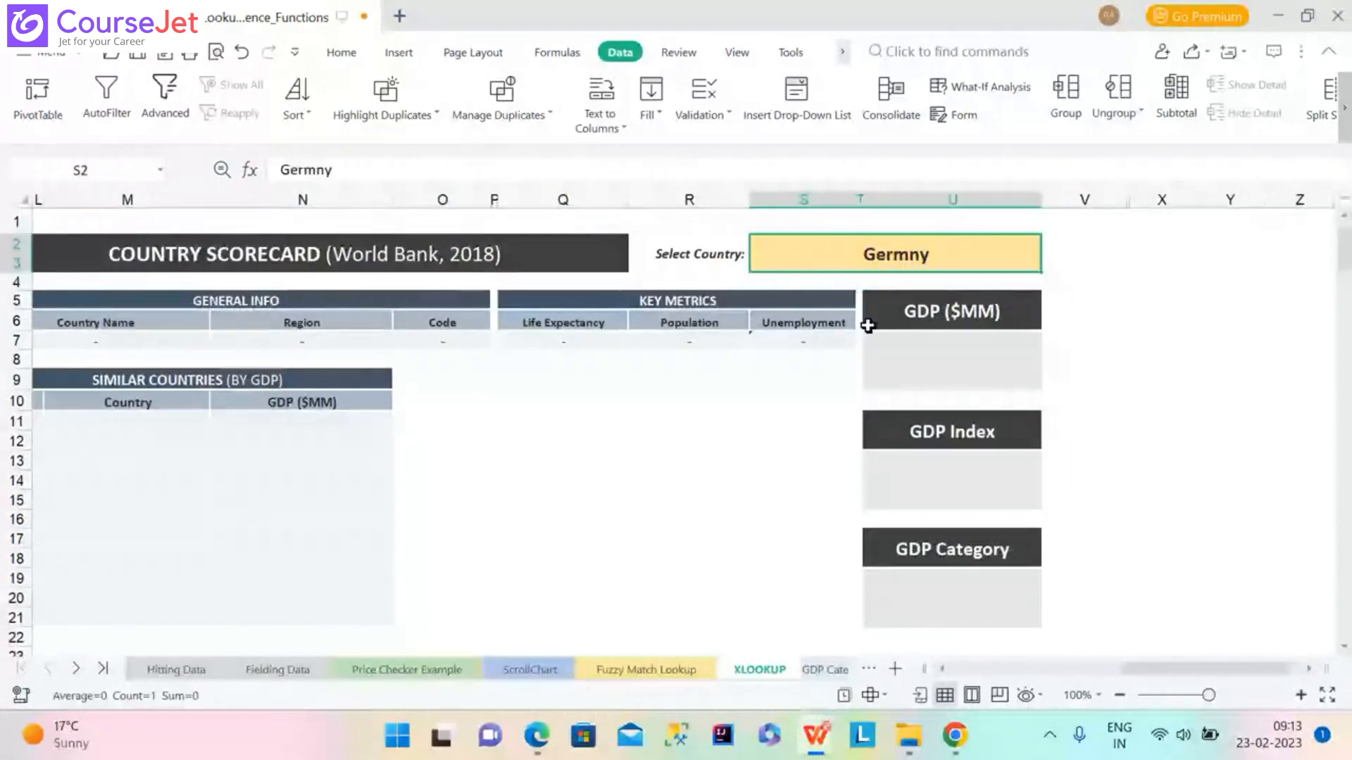
Begin a match mode argument after "-" in the Unemployment XLOOKUP formula in cell S7 and examine its lookup and return ranges.
click(831, 338)
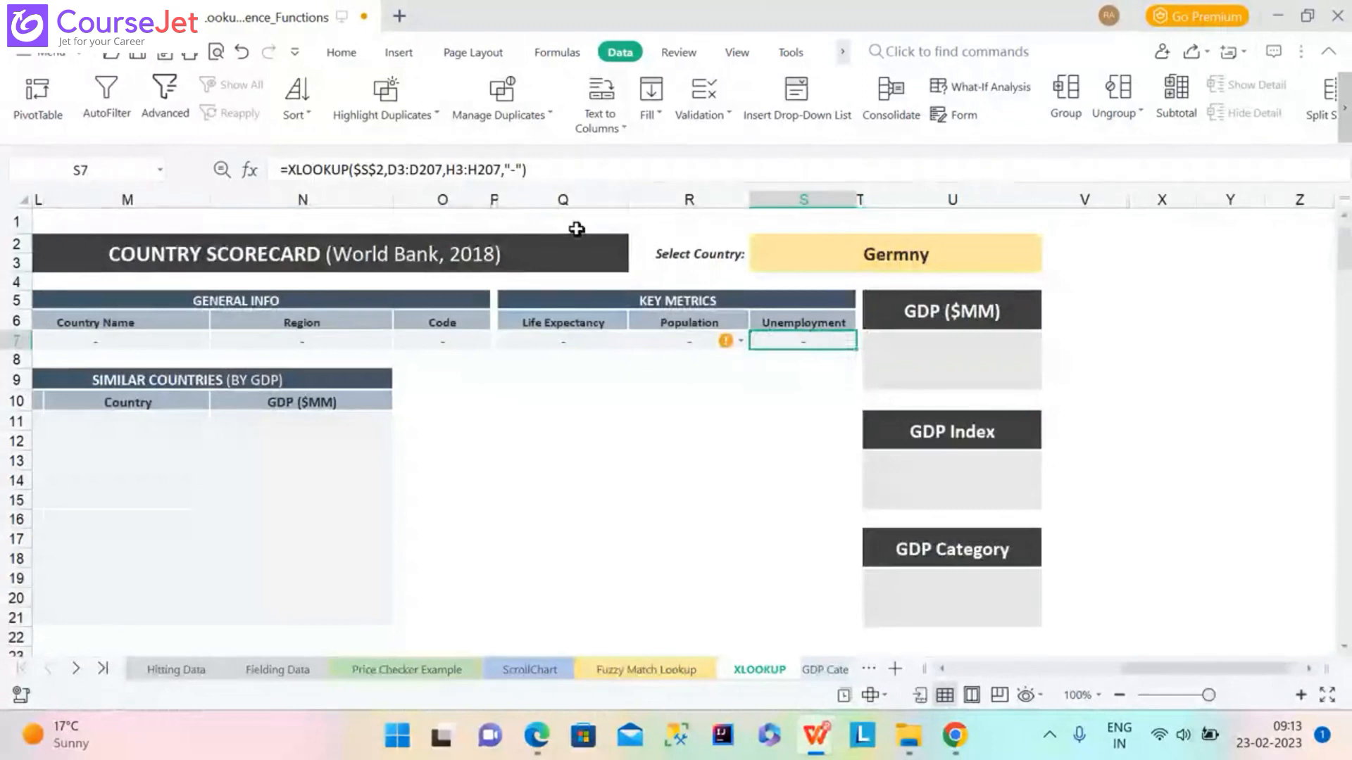
click(521, 170)
text(,)
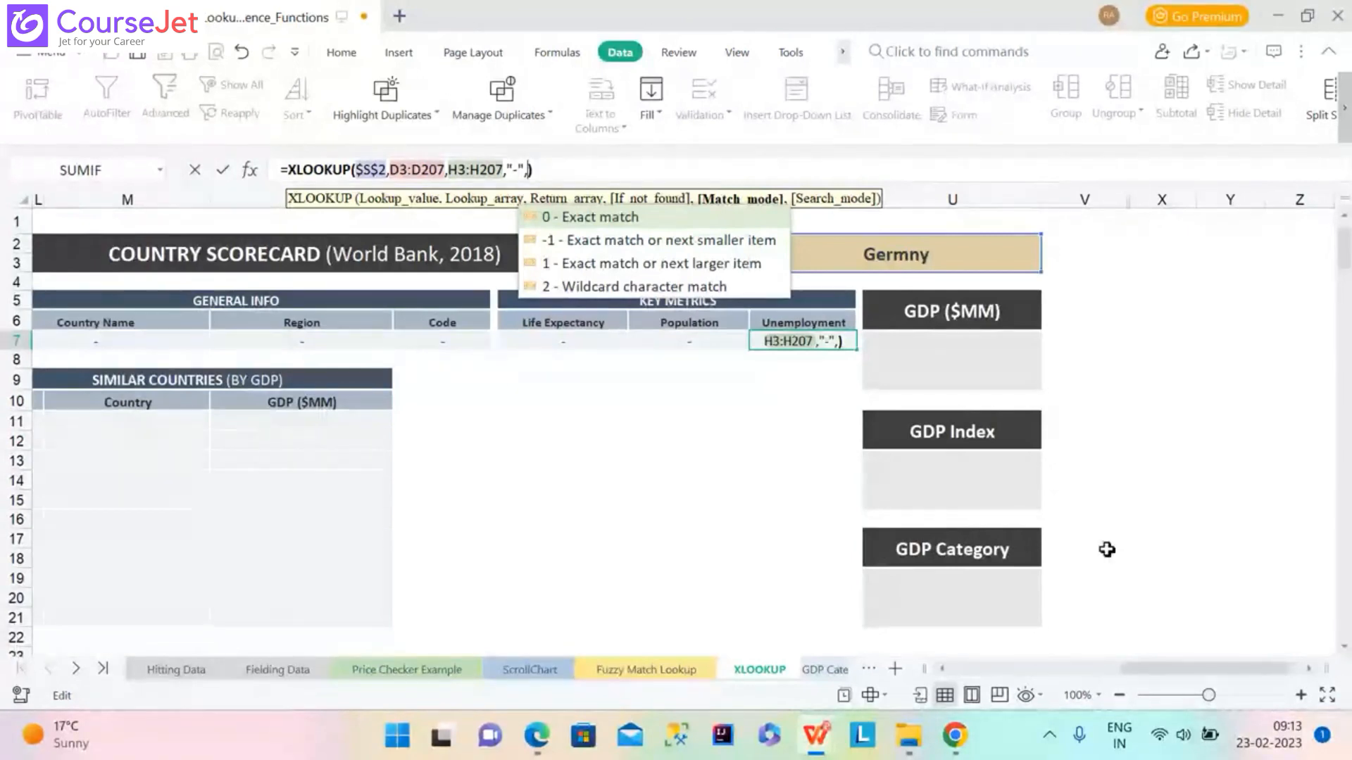
drag(1172, 669, 1009, 695)
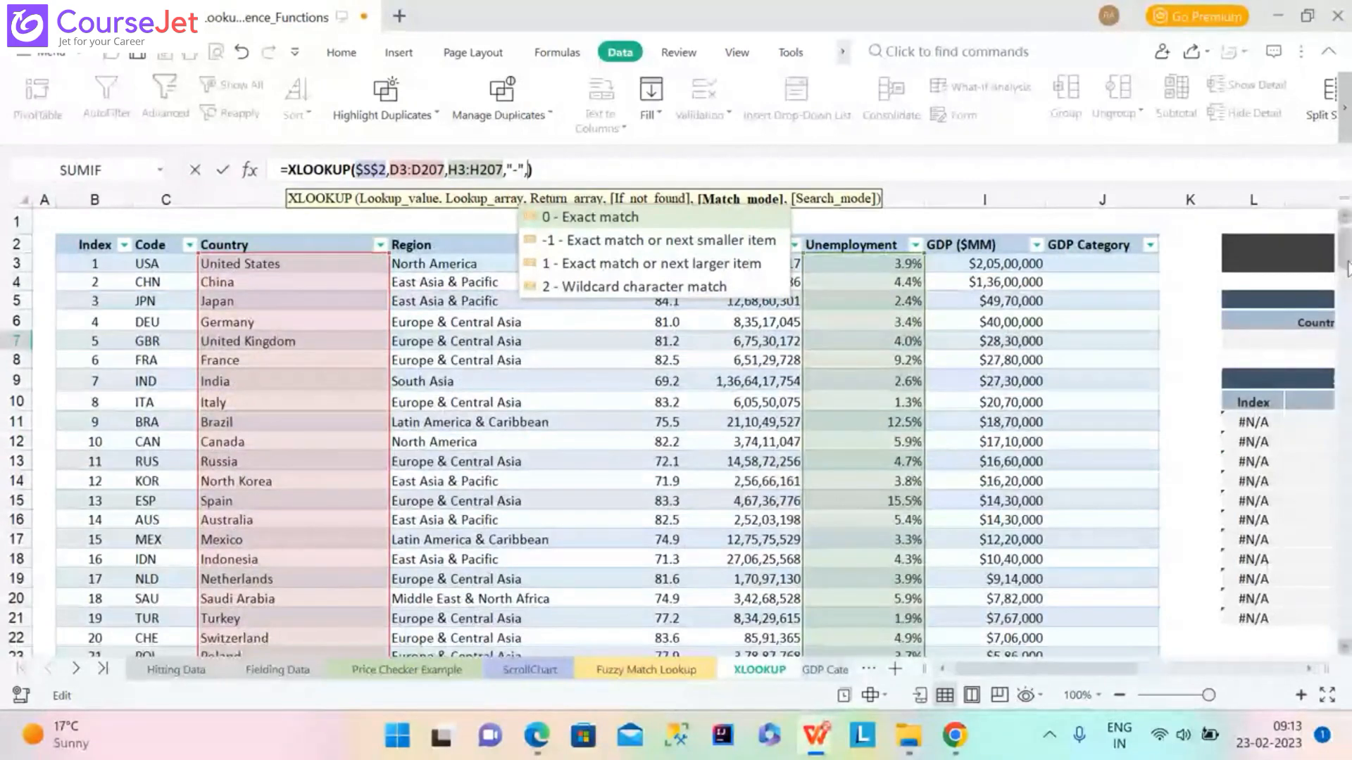
drag(1346, 270, 1338, 346)
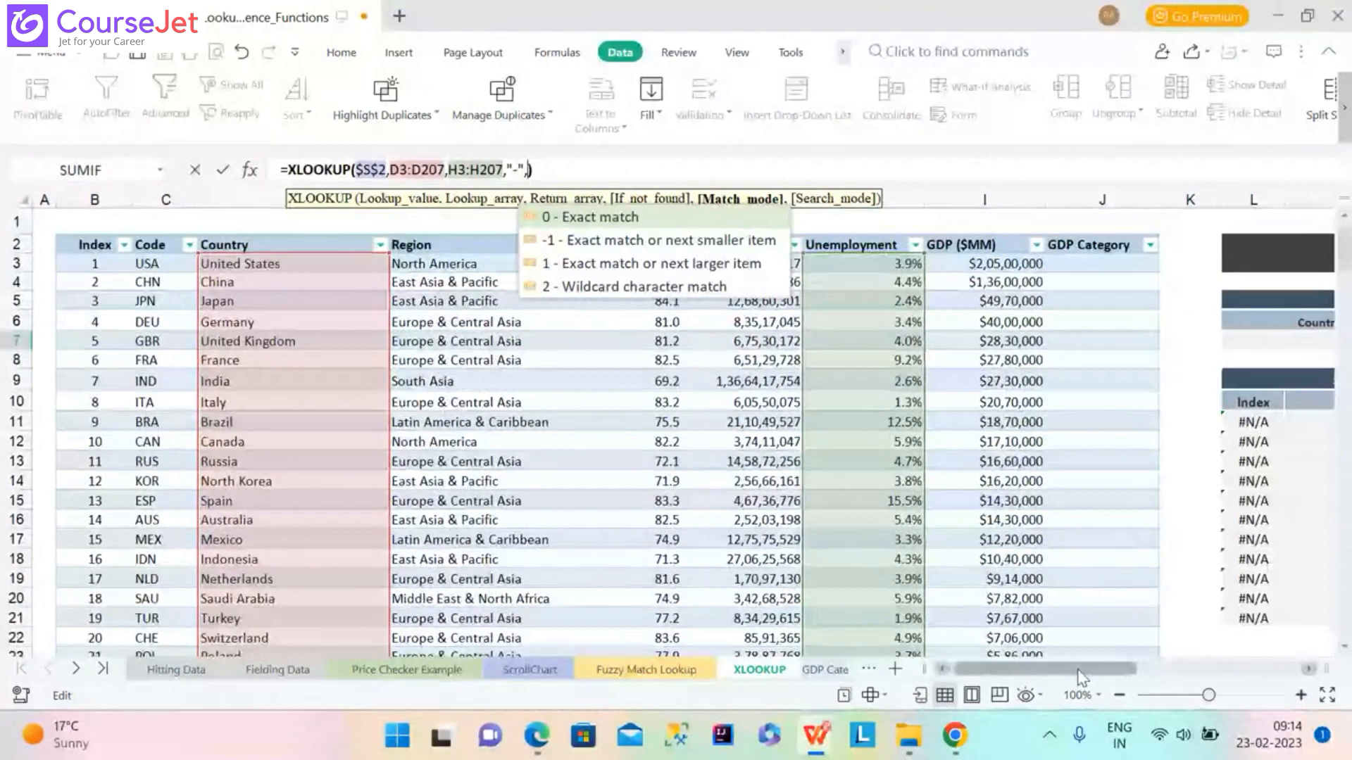
drag(1082, 678, 1237, 676)
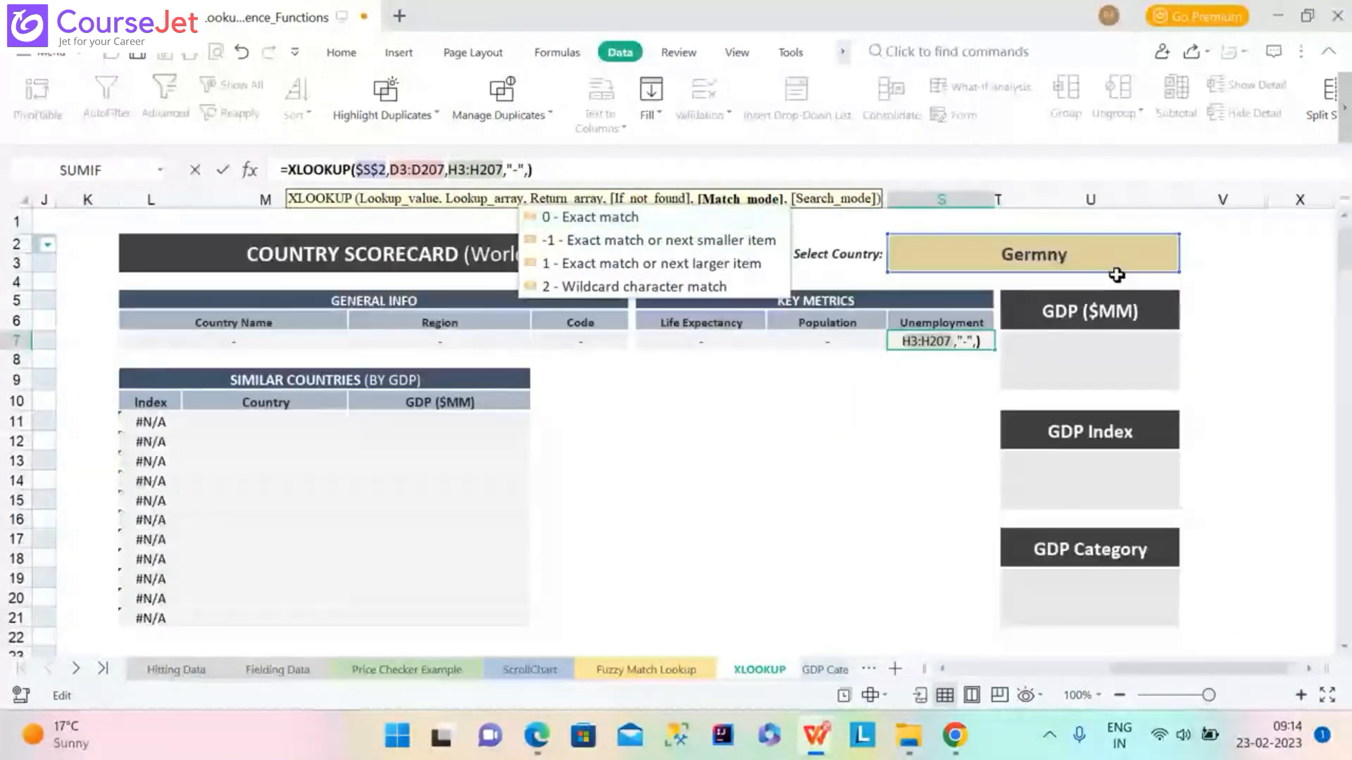
Try a reference to cell S2 as the match mode argument of the Unemployment XLOOKUP formula.
text(K)
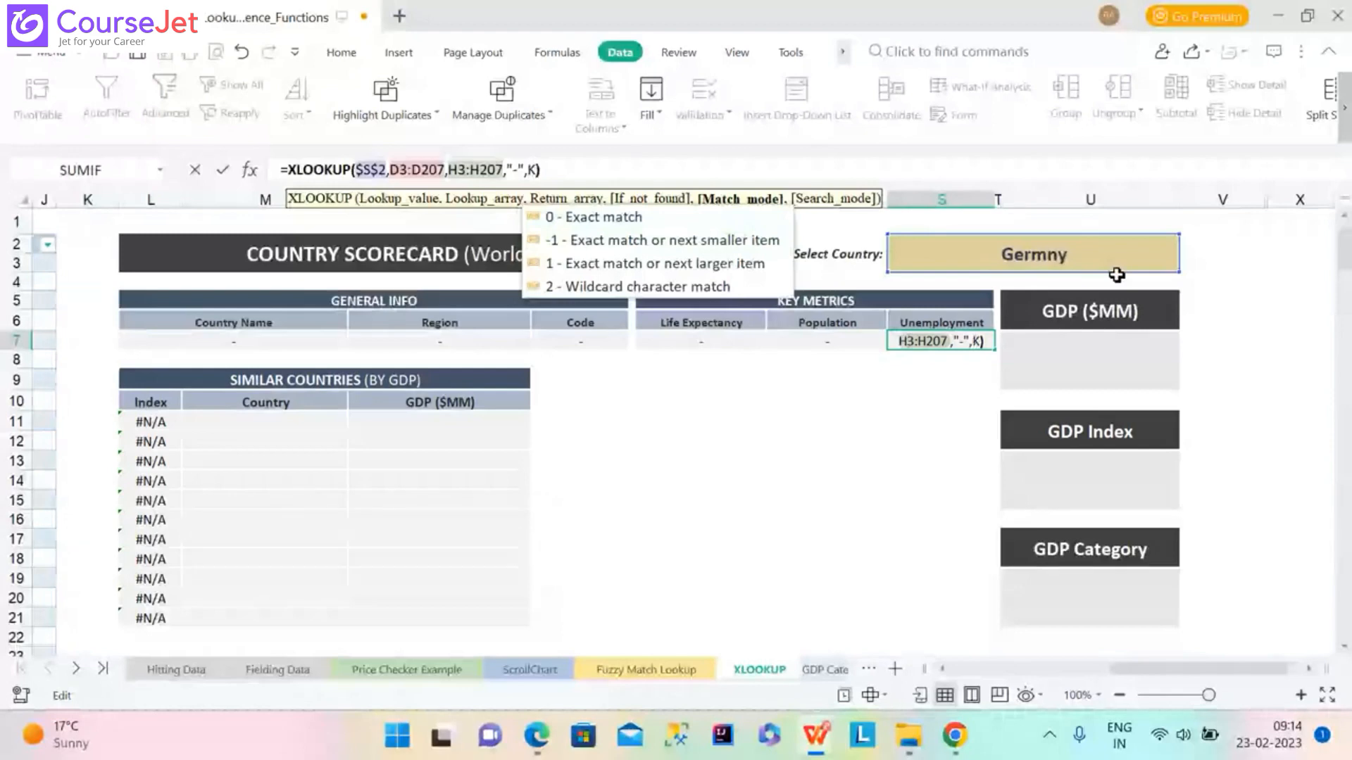
key(BackSpace)
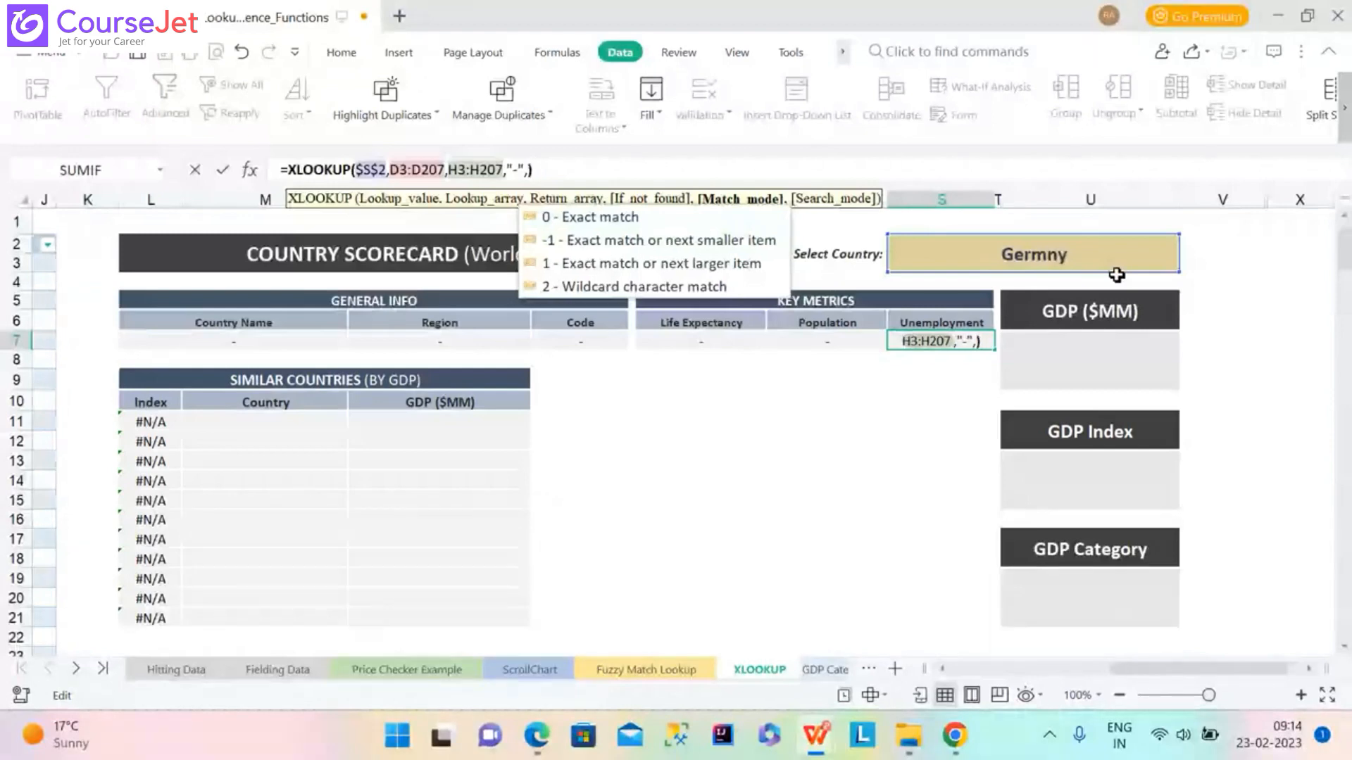
click(1160, 239)
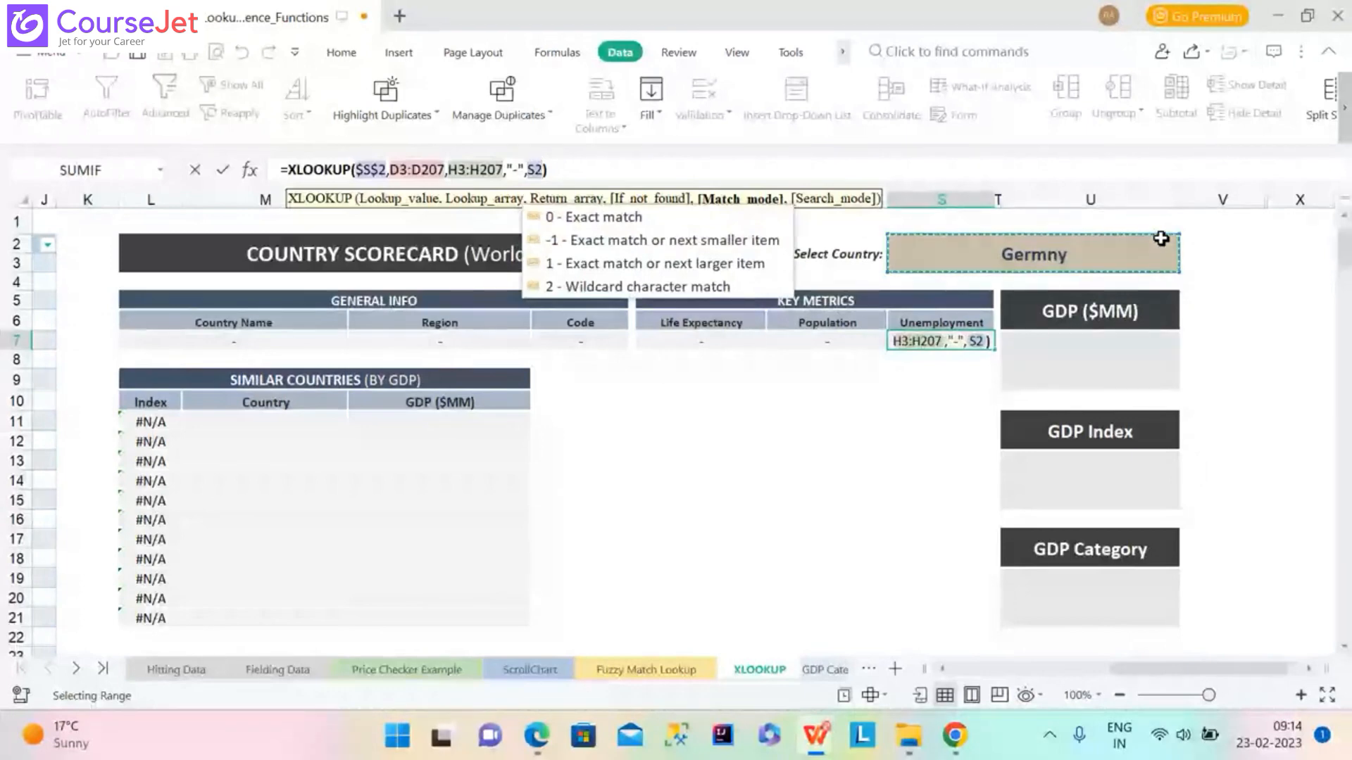
text(K)
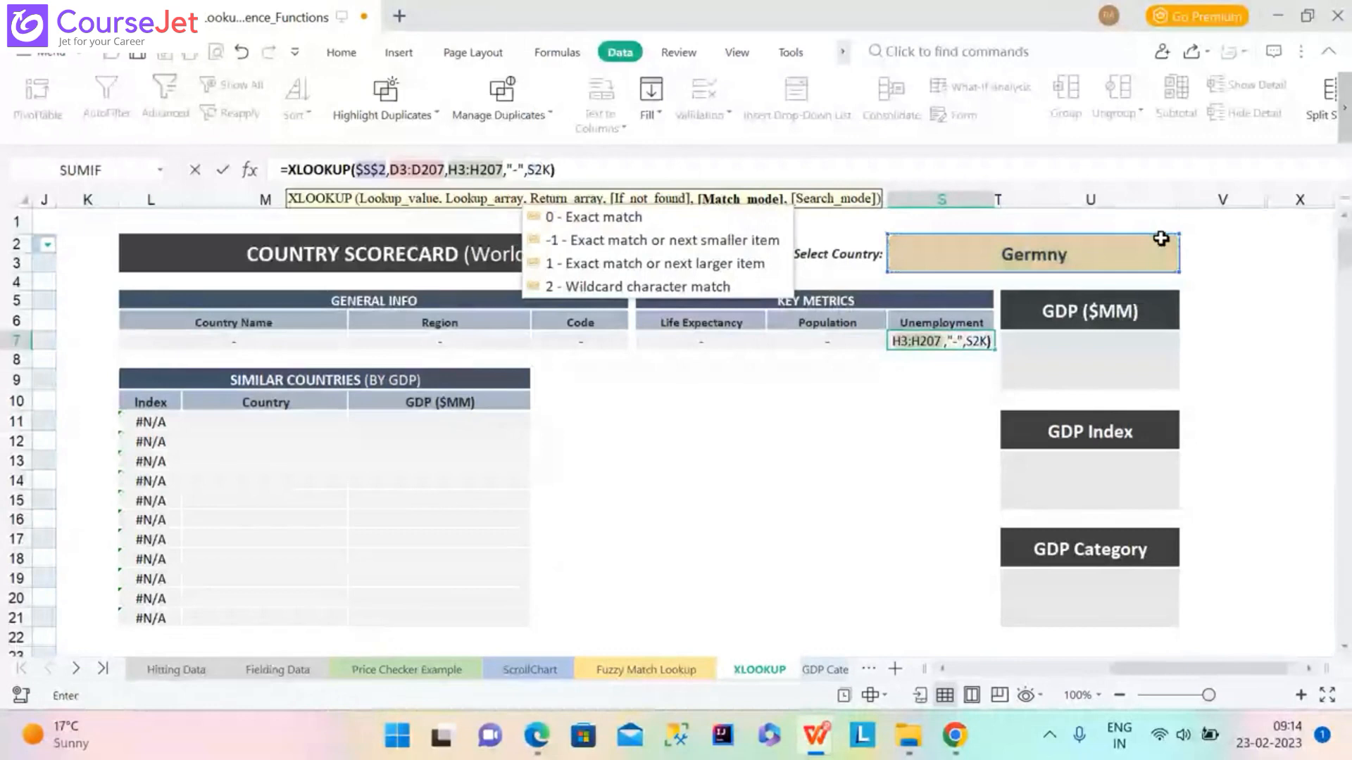
key(BackSpace)
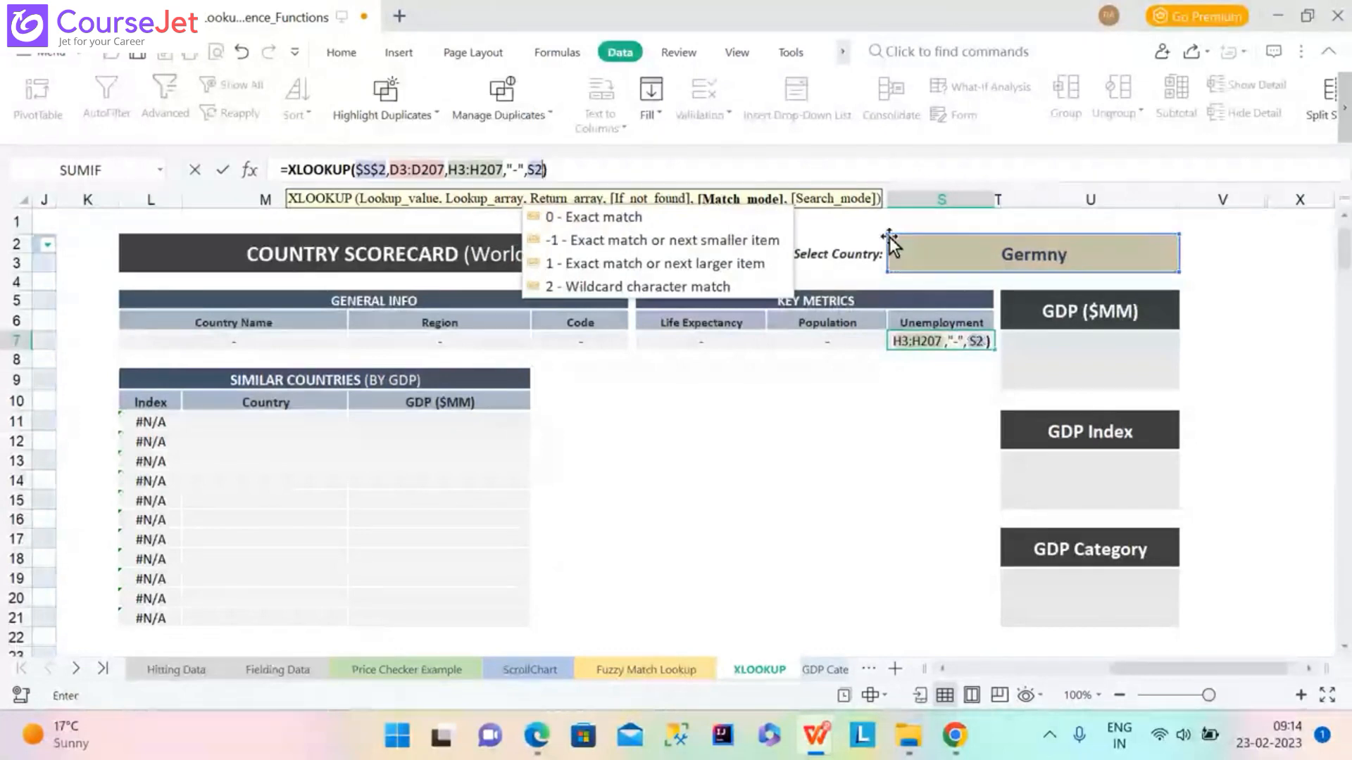
key(Return)
click(827, 499)
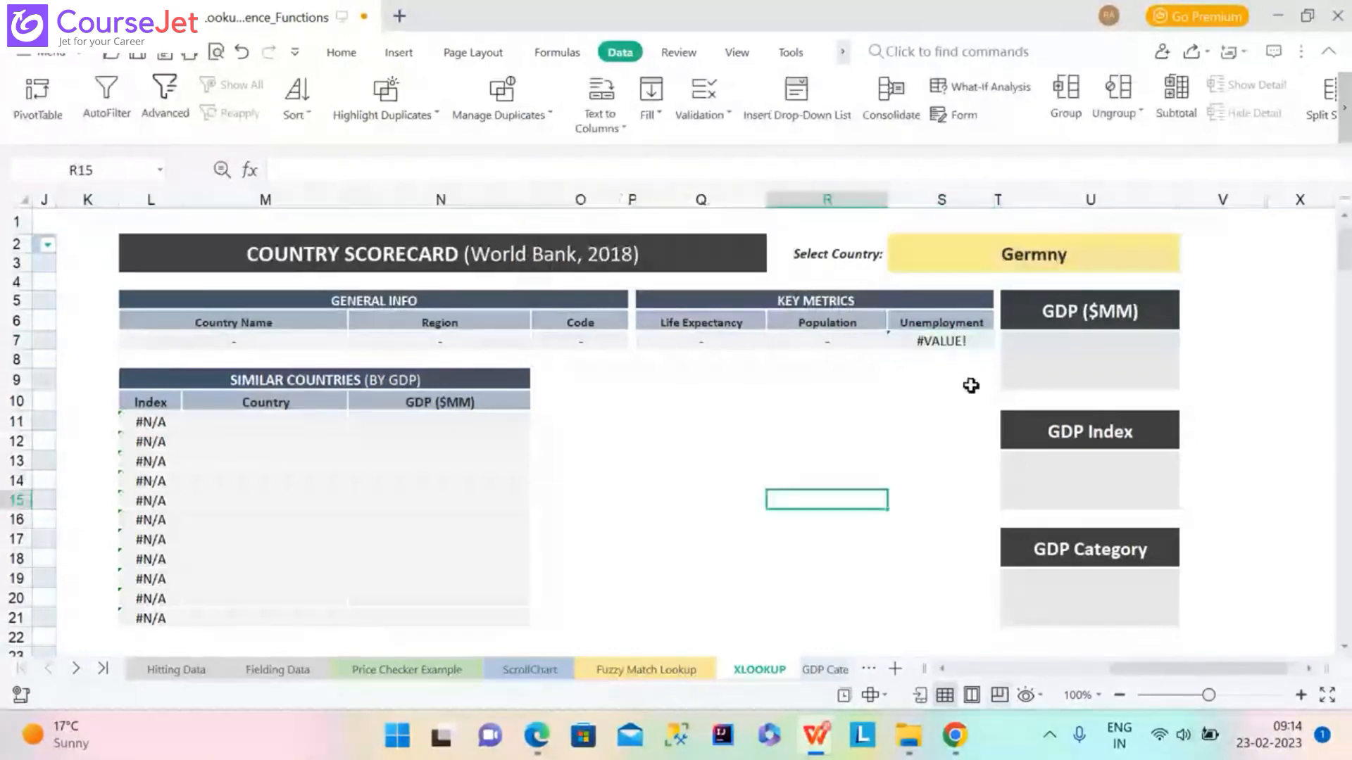
Remove the match mode argument from the Unemployment XLOOKUP formula in cell S7.
click(951, 344)
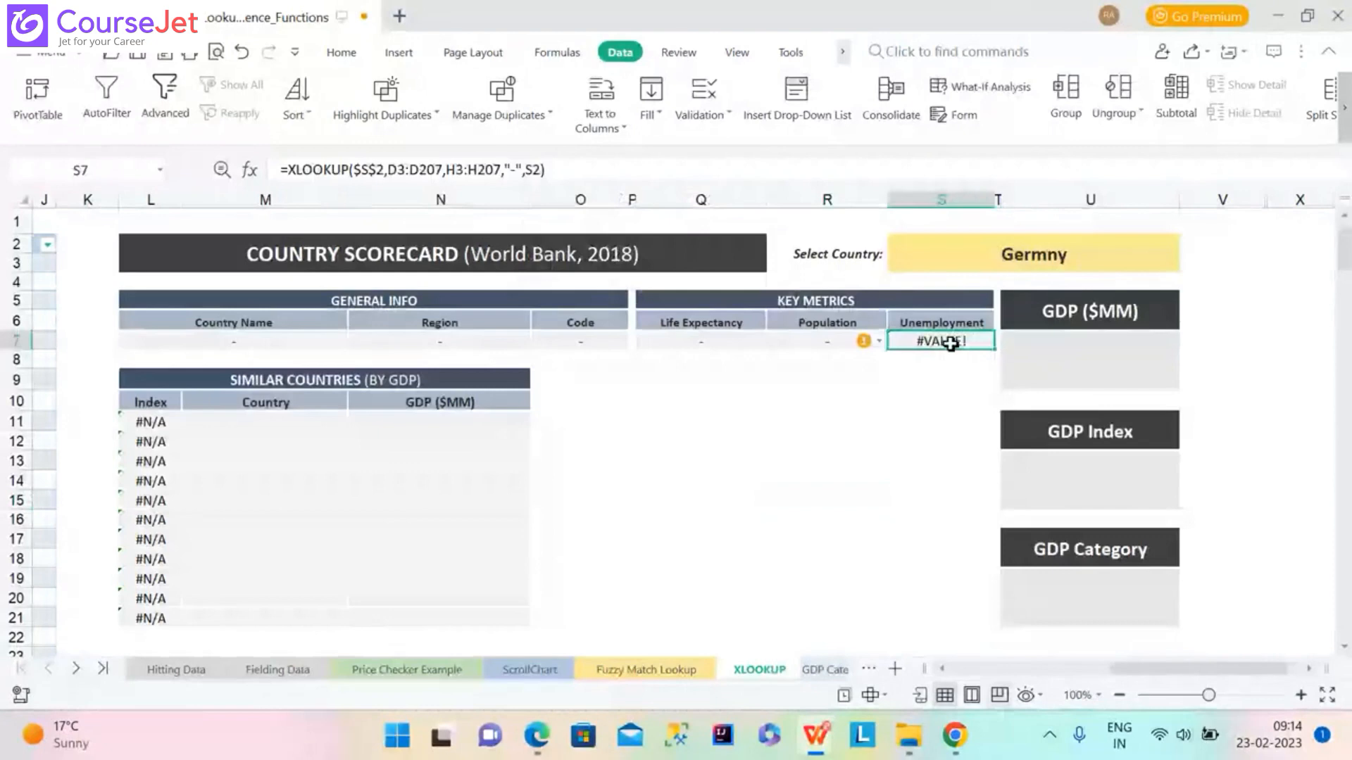
click(536, 169)
key(BackSpace)
key(BackSpace)
key(BackSpace)
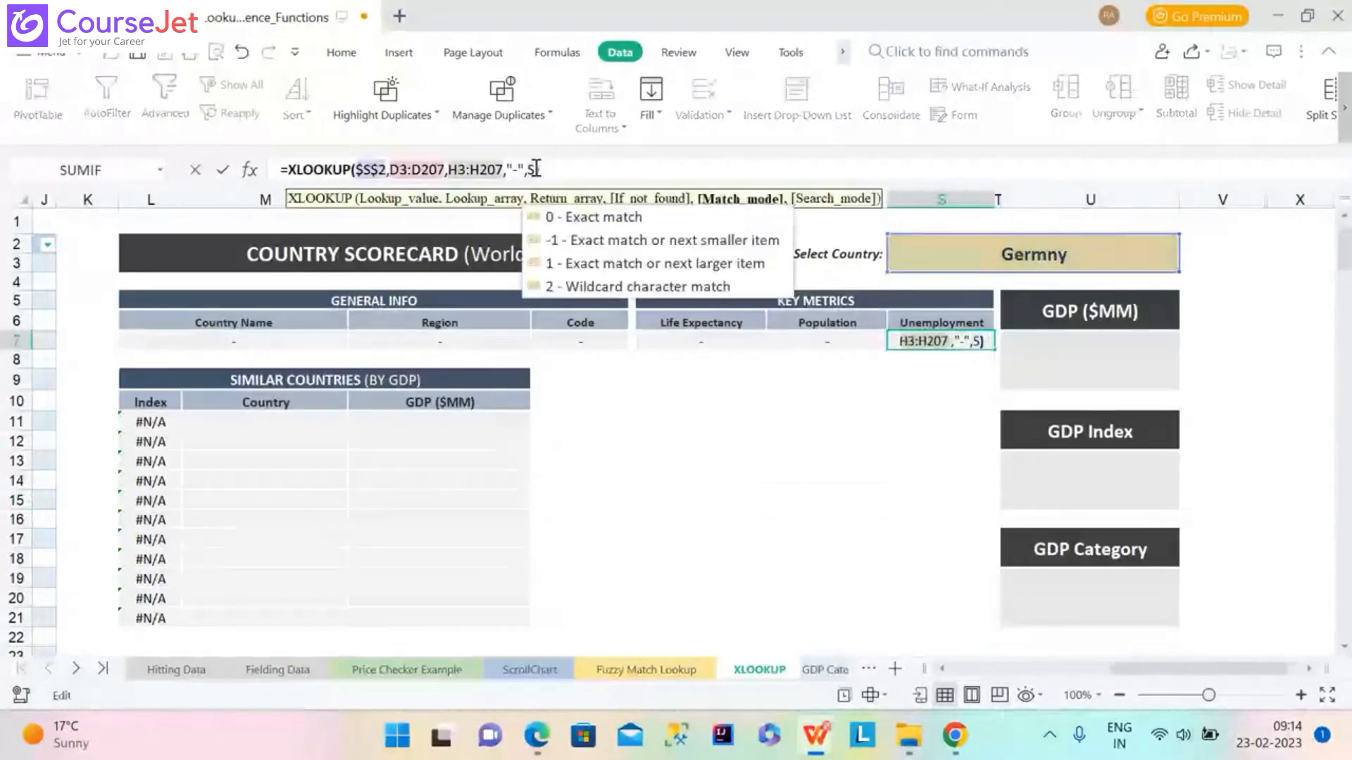
key(Return)
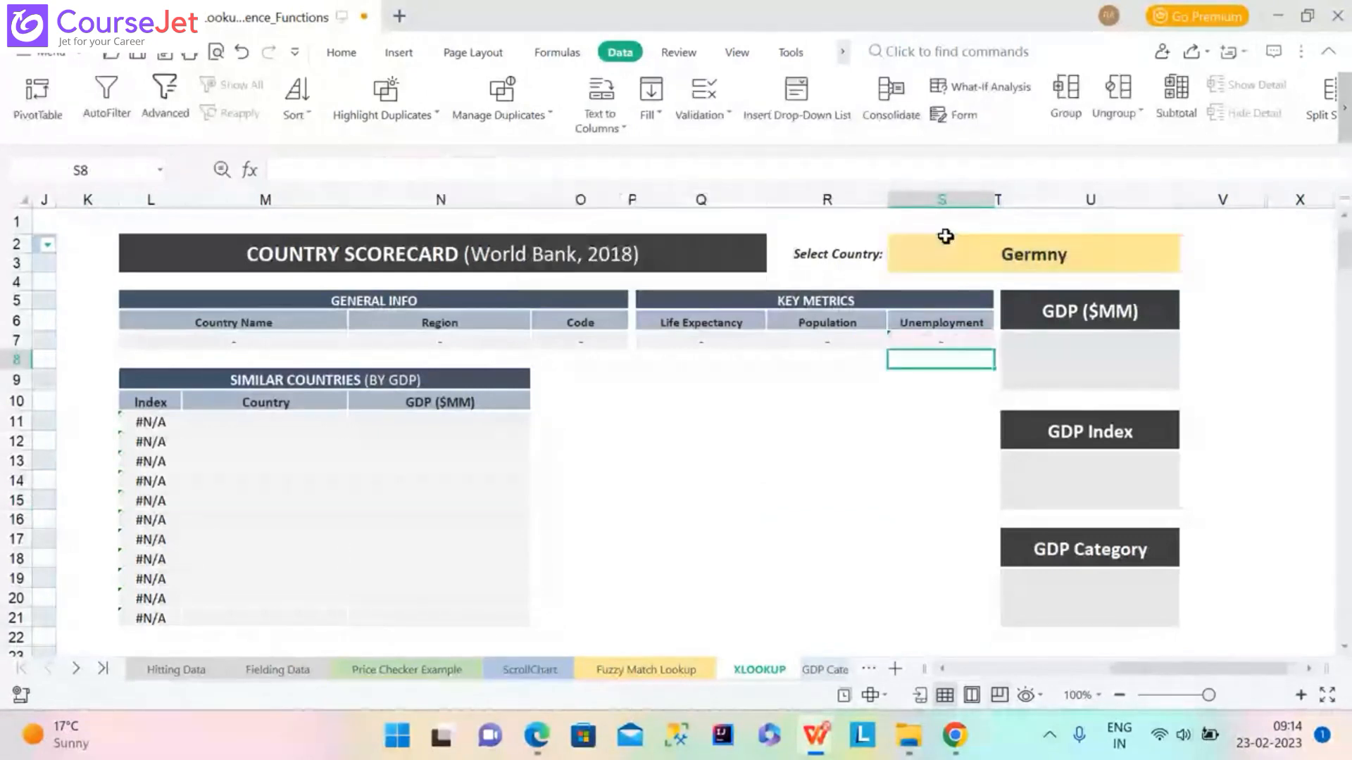
Set the scorecard's selected country in cell S2 to the partial name Kazak.
click(929, 250)
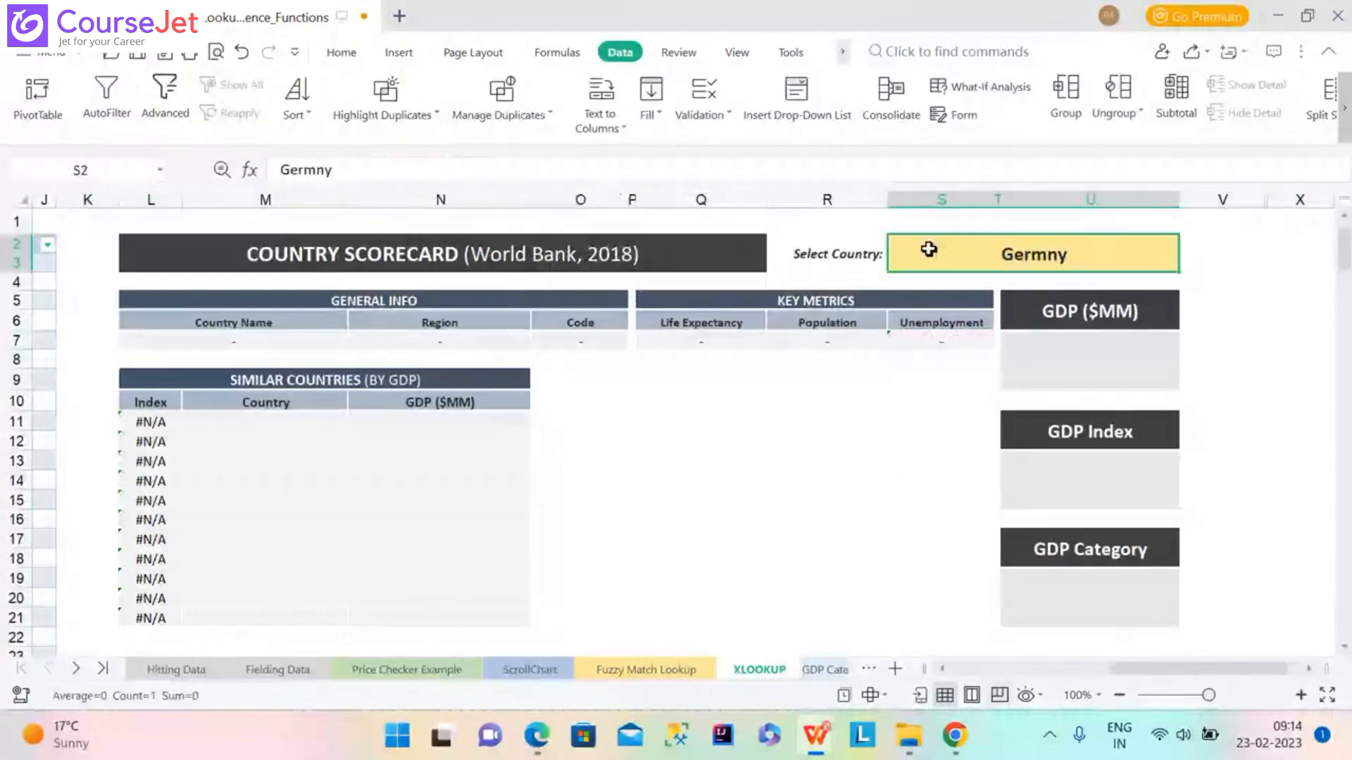
text(K)
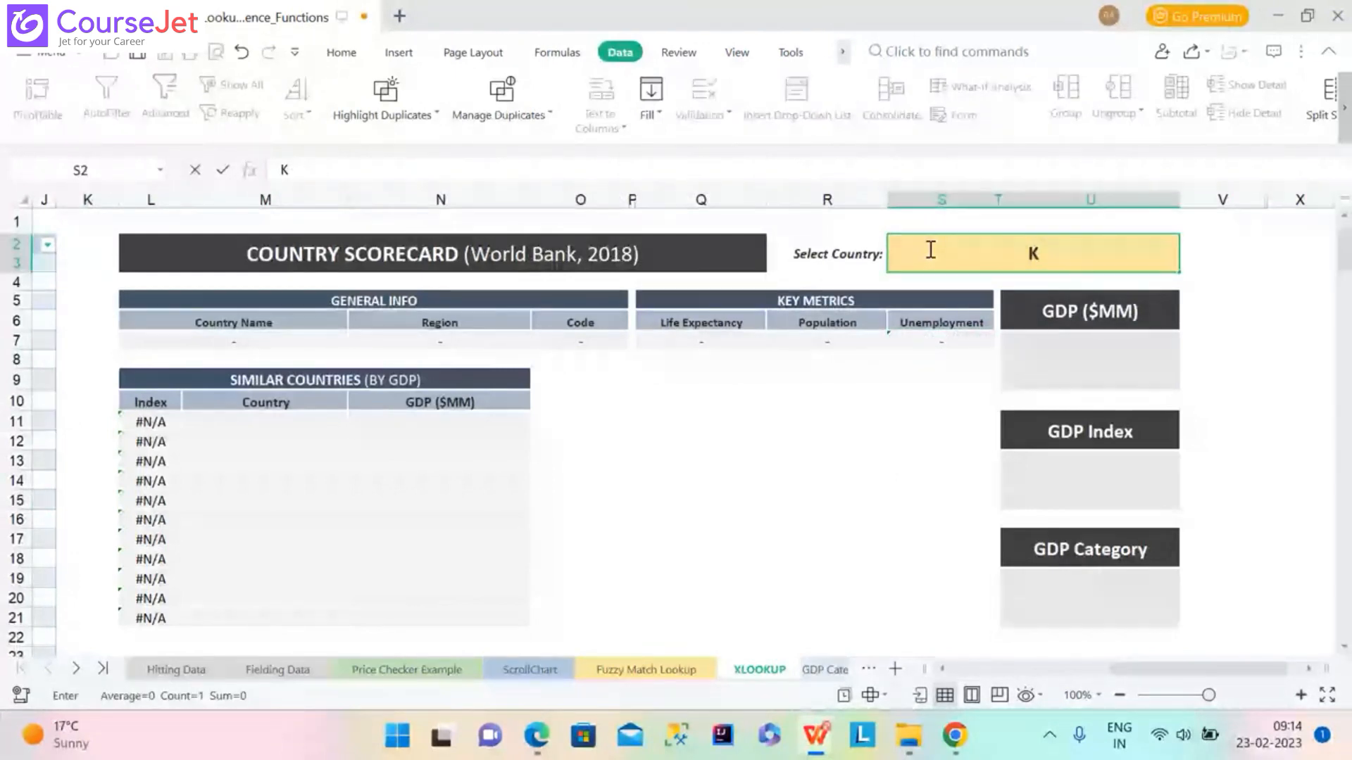
text(azak)
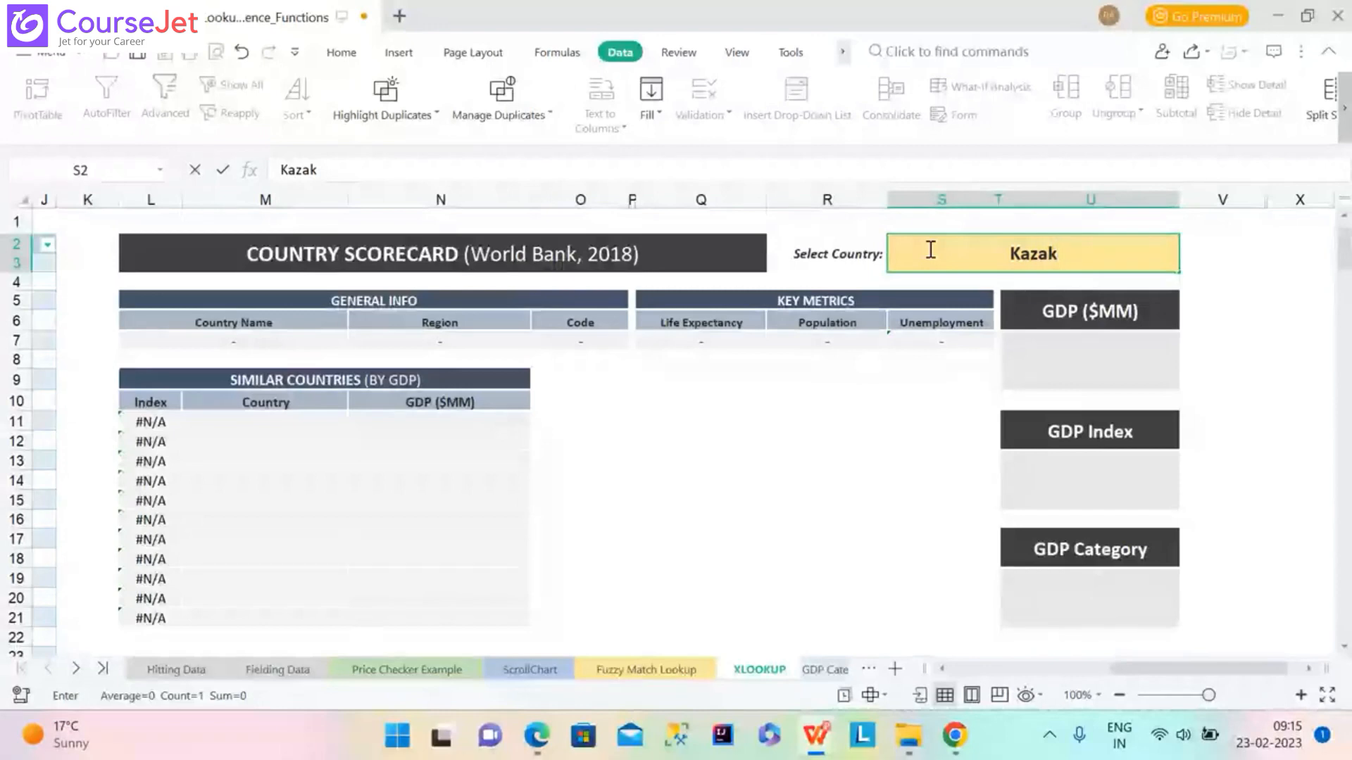
Add a wildcard match mode of 2 after "-" in the Country Name XLOOKUP formula in cell L7.
click(291, 339)
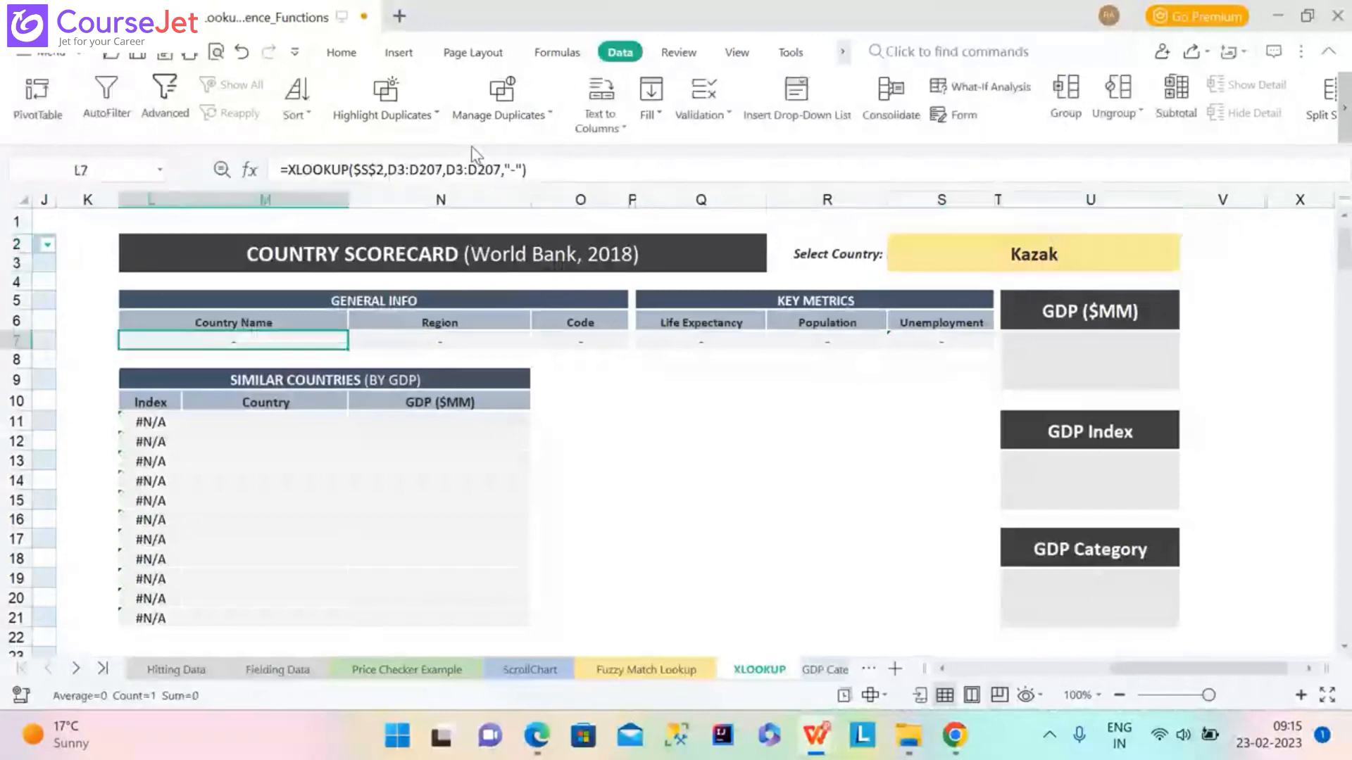
click(519, 169)
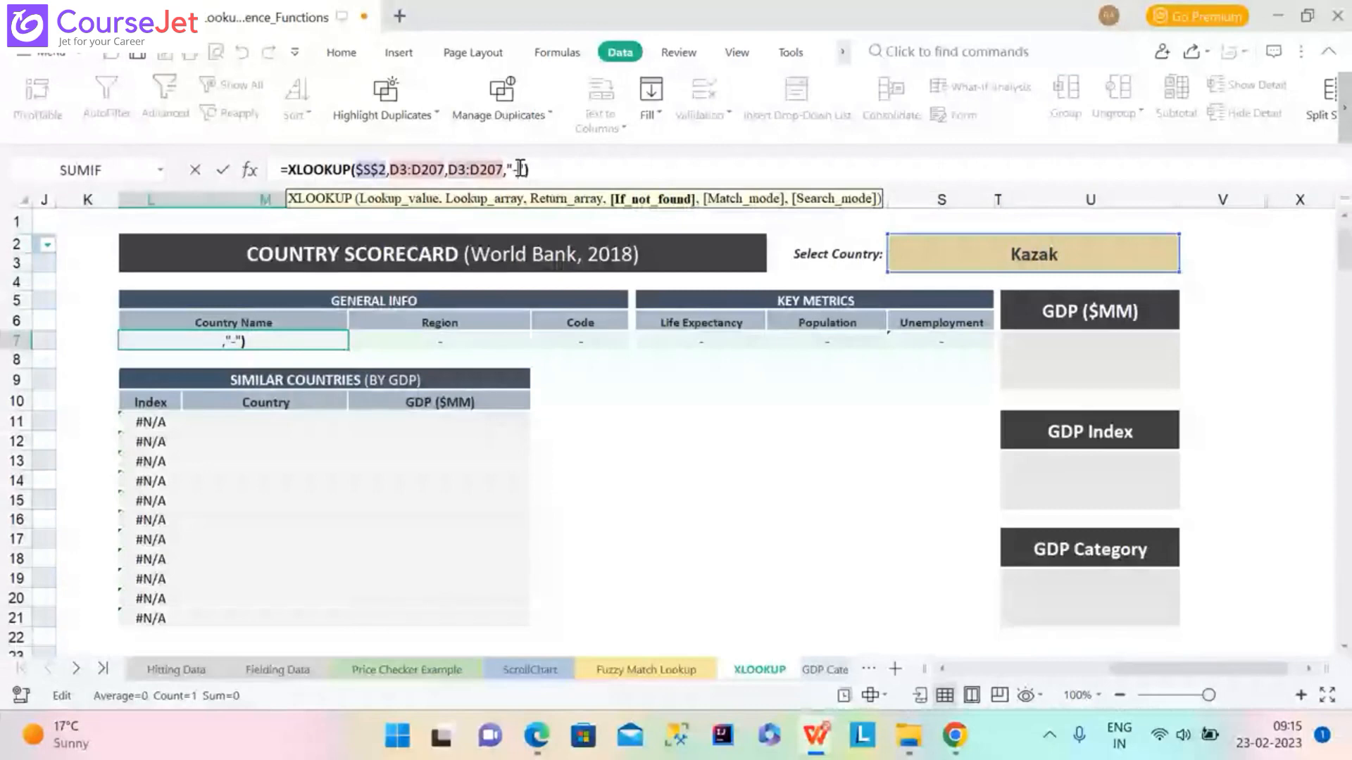
text(,)
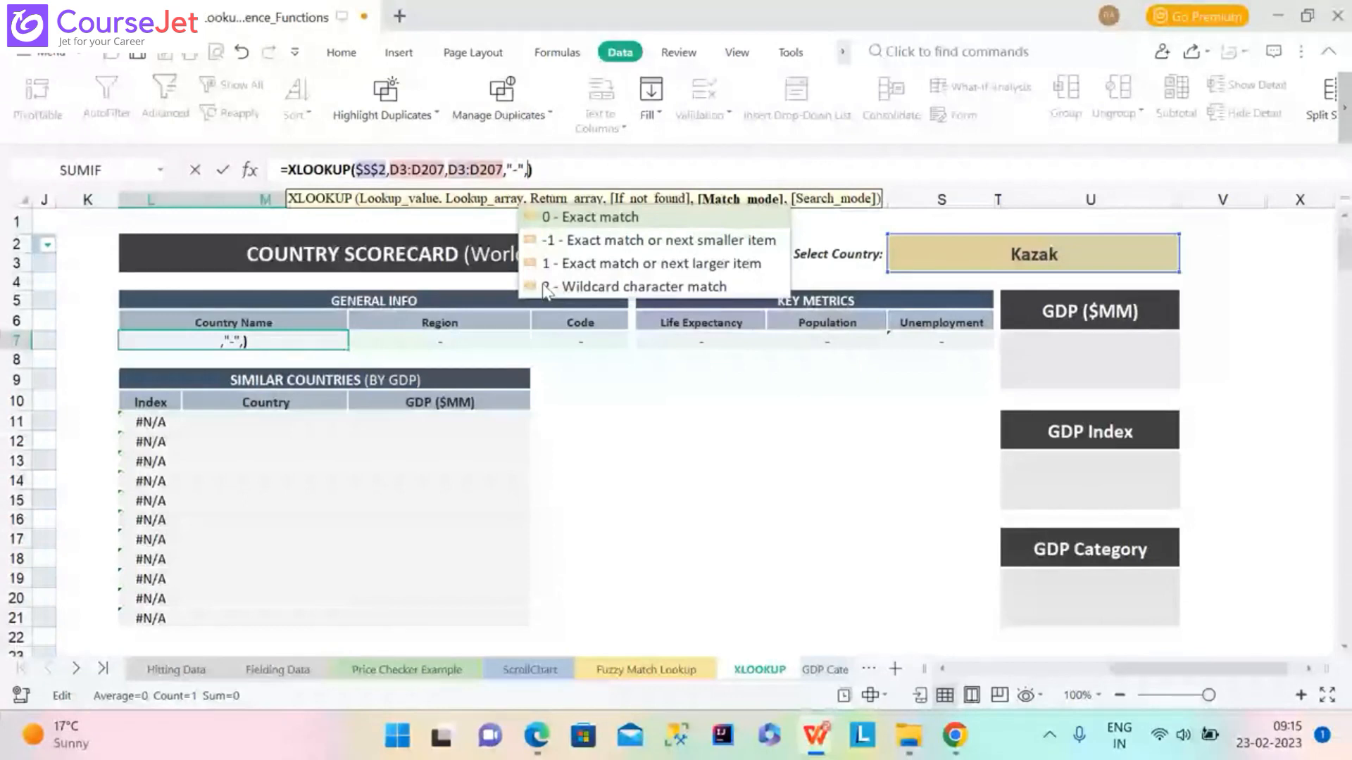
key(Return)
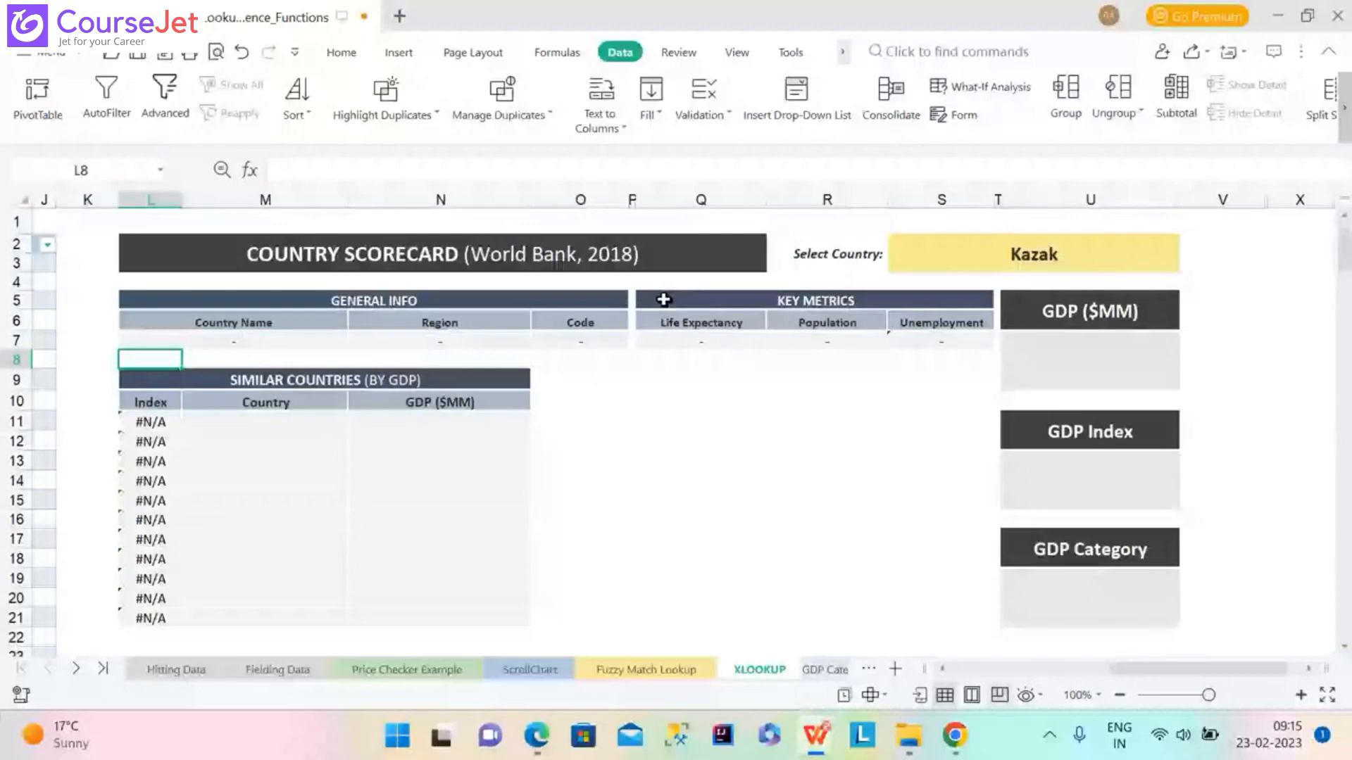
click(274, 345)
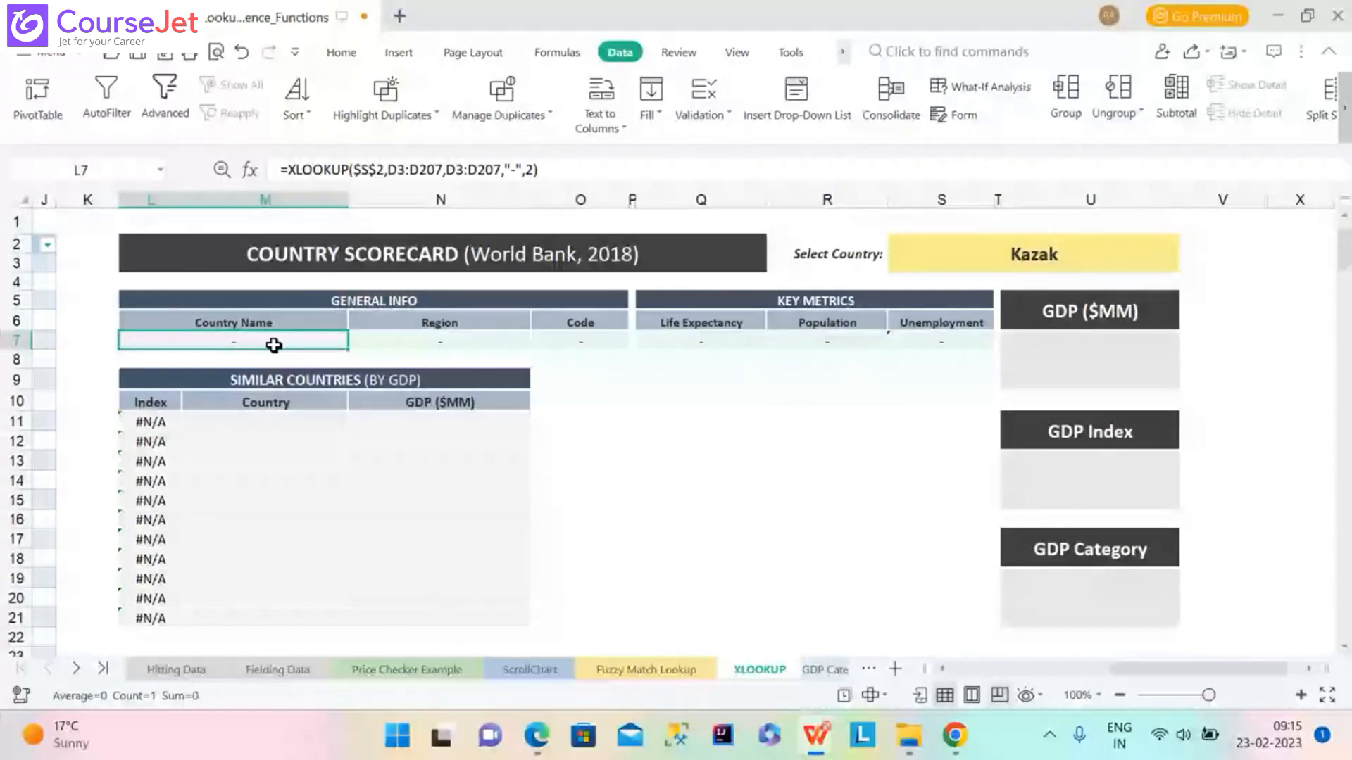
Set the selected country to the wildcard text Kazak* and check the Country Name formula.
click(1076, 261)
text(*)
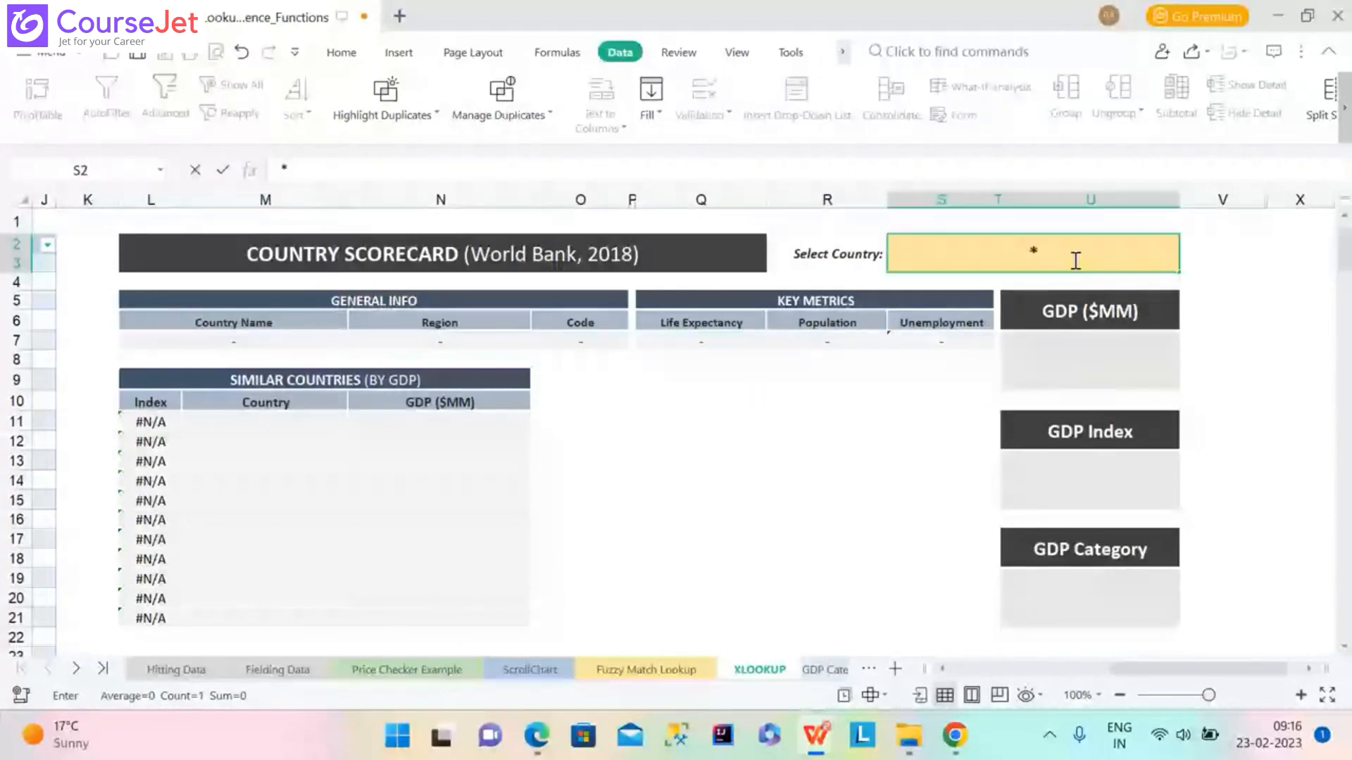
key(BackSpace)
text(Kazak)
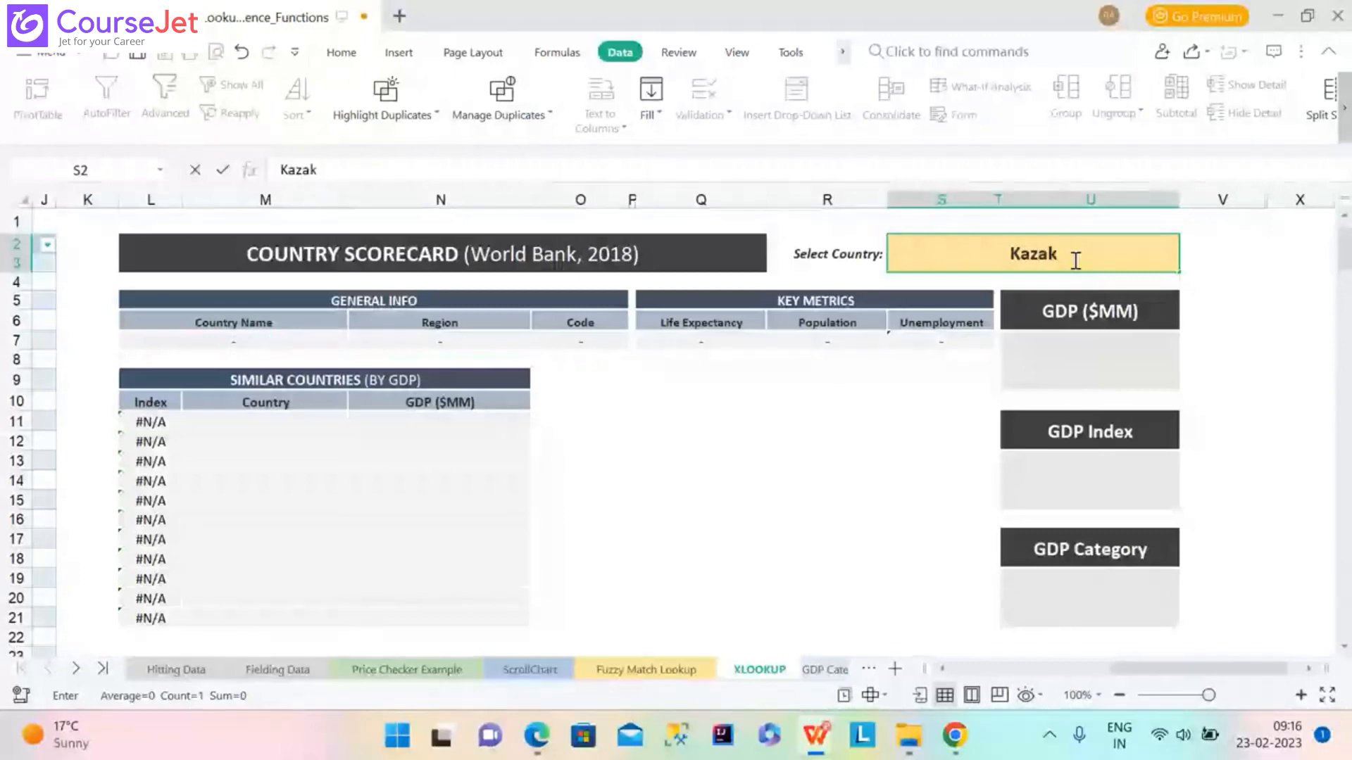
text(*)
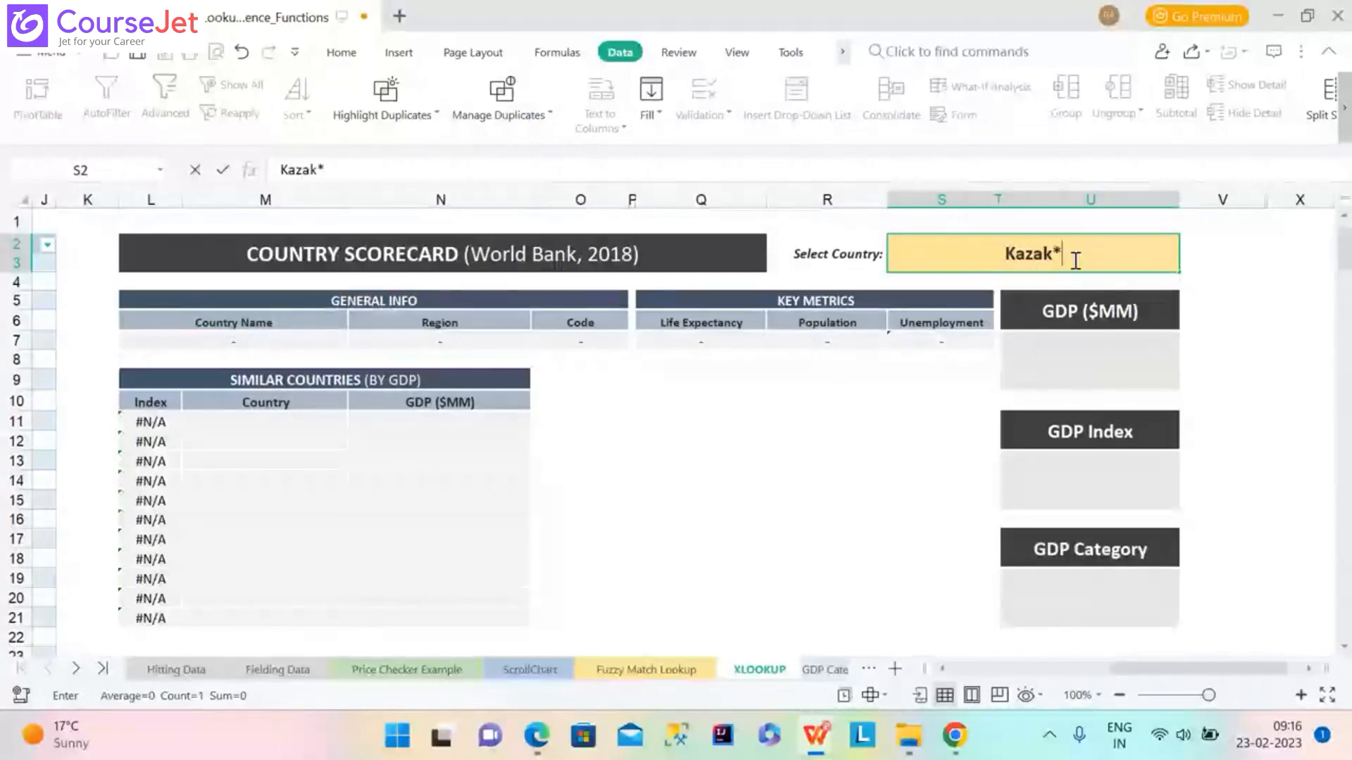
key(Return)
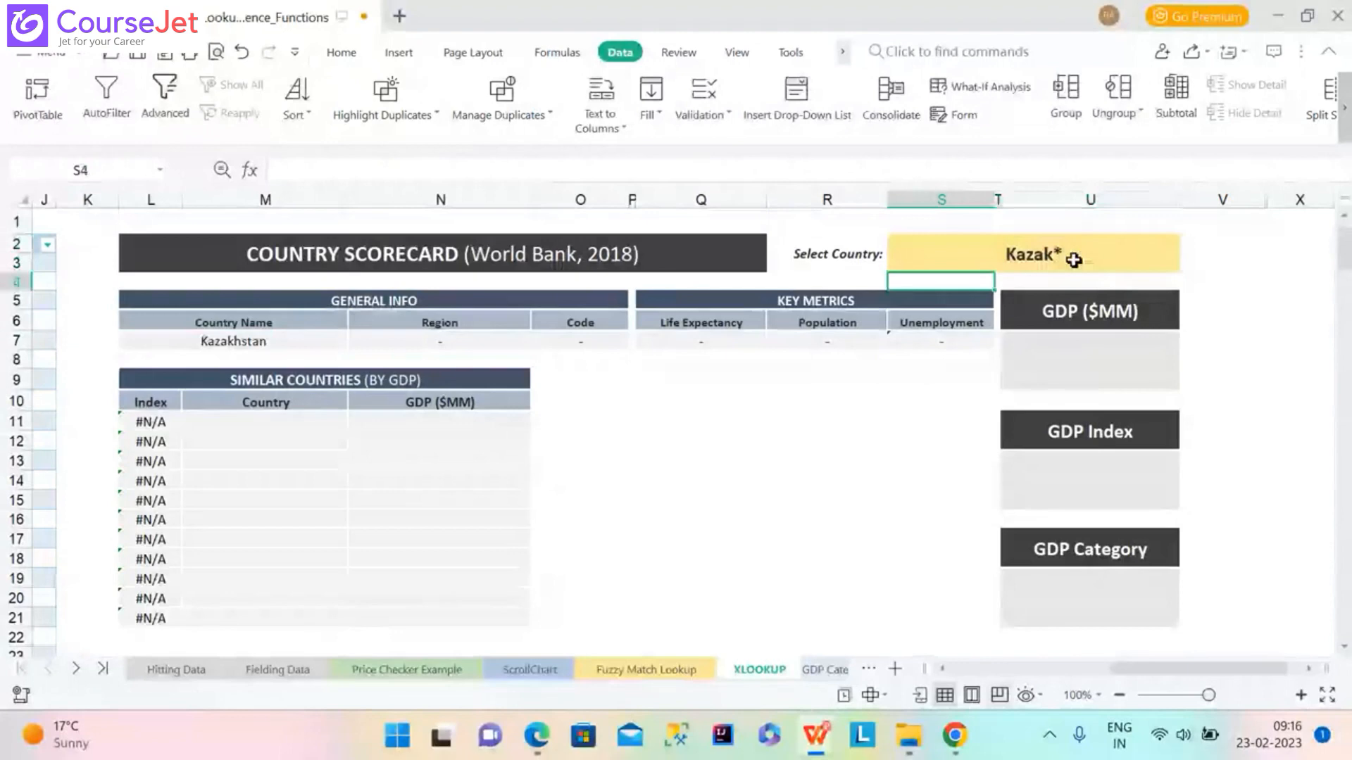
click(226, 340)
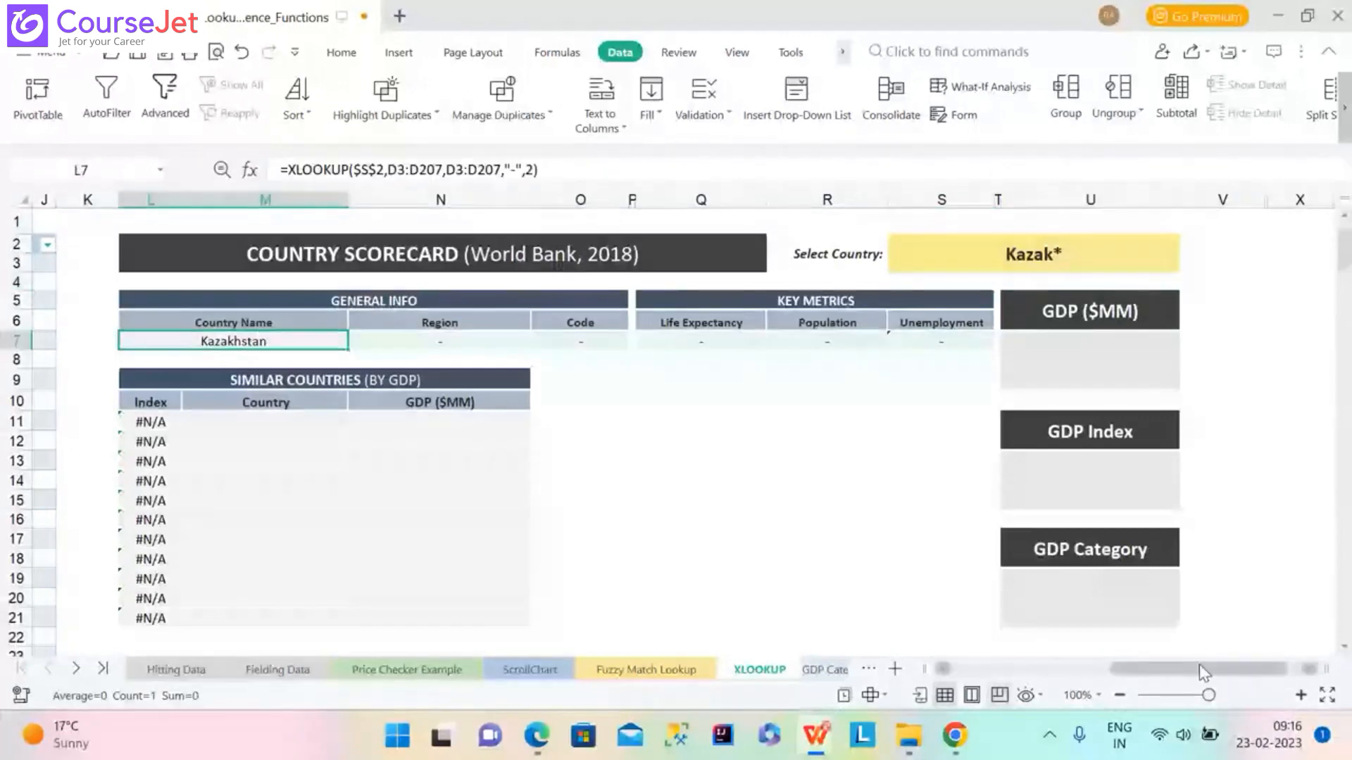
Change the selected country to Kazakhsta? using the single-character wildcard.
mouse_move(1199, 664)
mouse_down()
mouse_move(1125, 672)
mouse_move(1181, 678)
mouse_up()
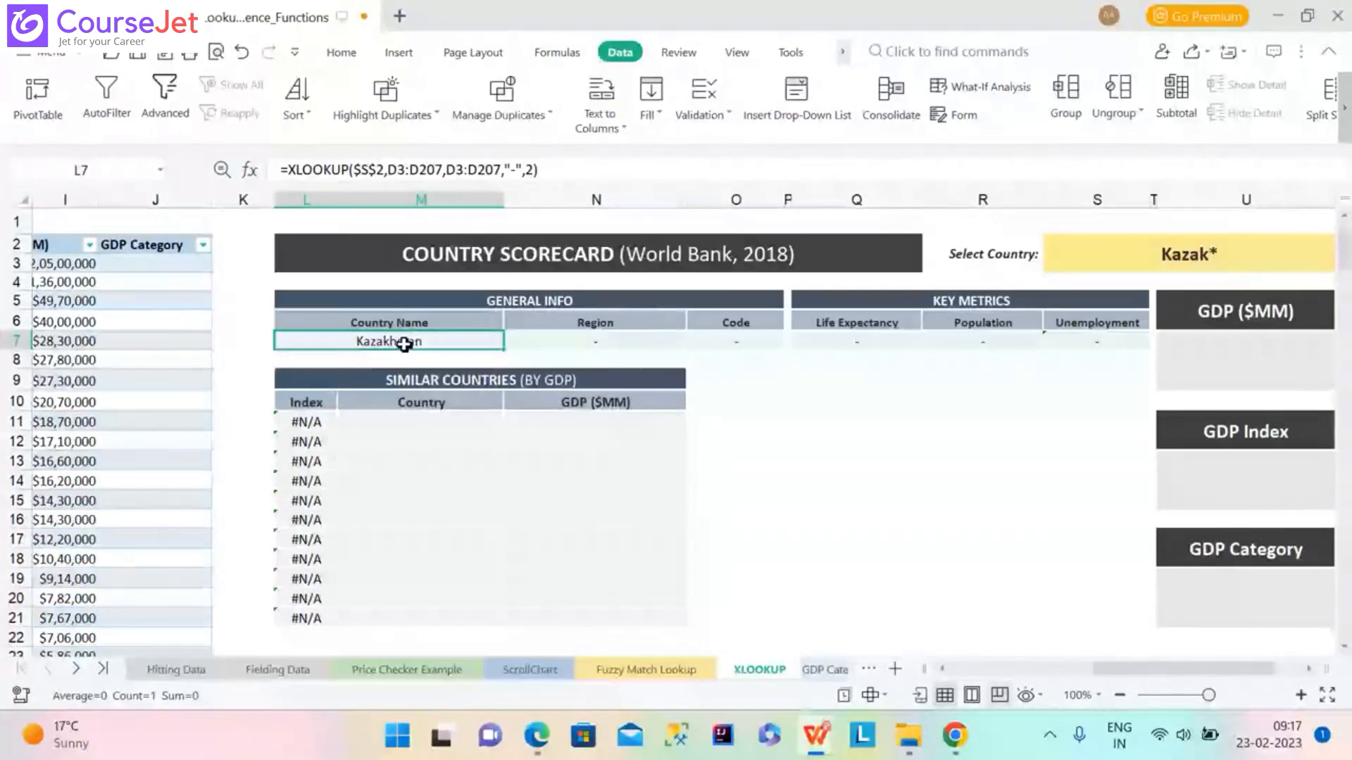
click(1232, 254)
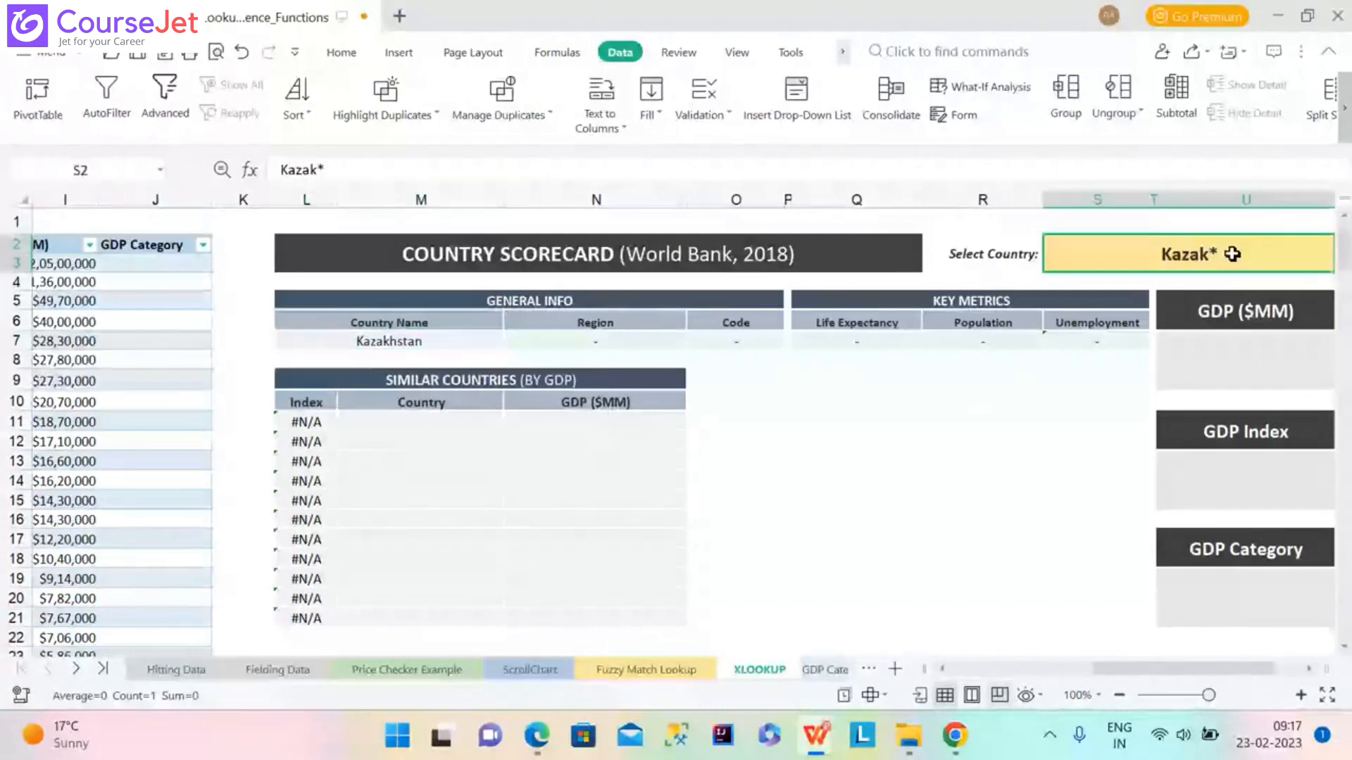
click(411, 169)
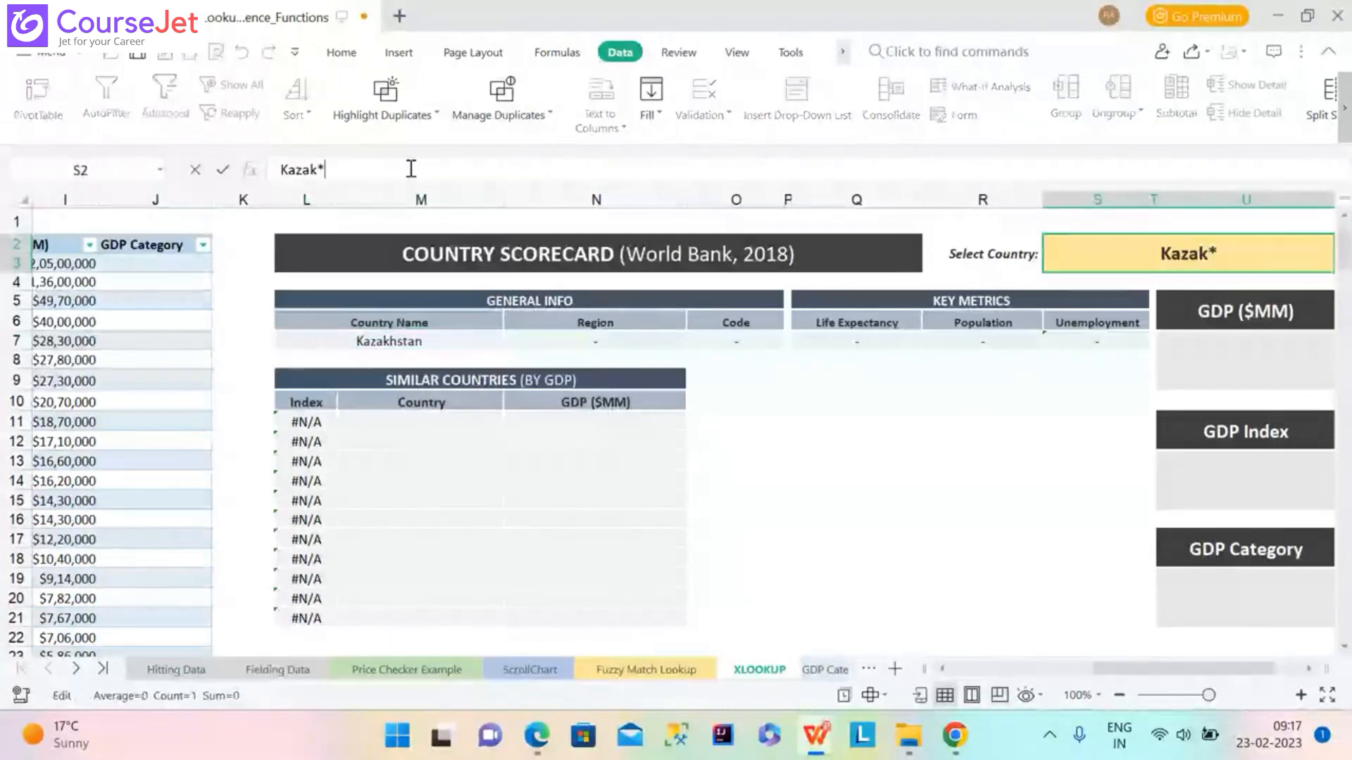
key(BackSpace)
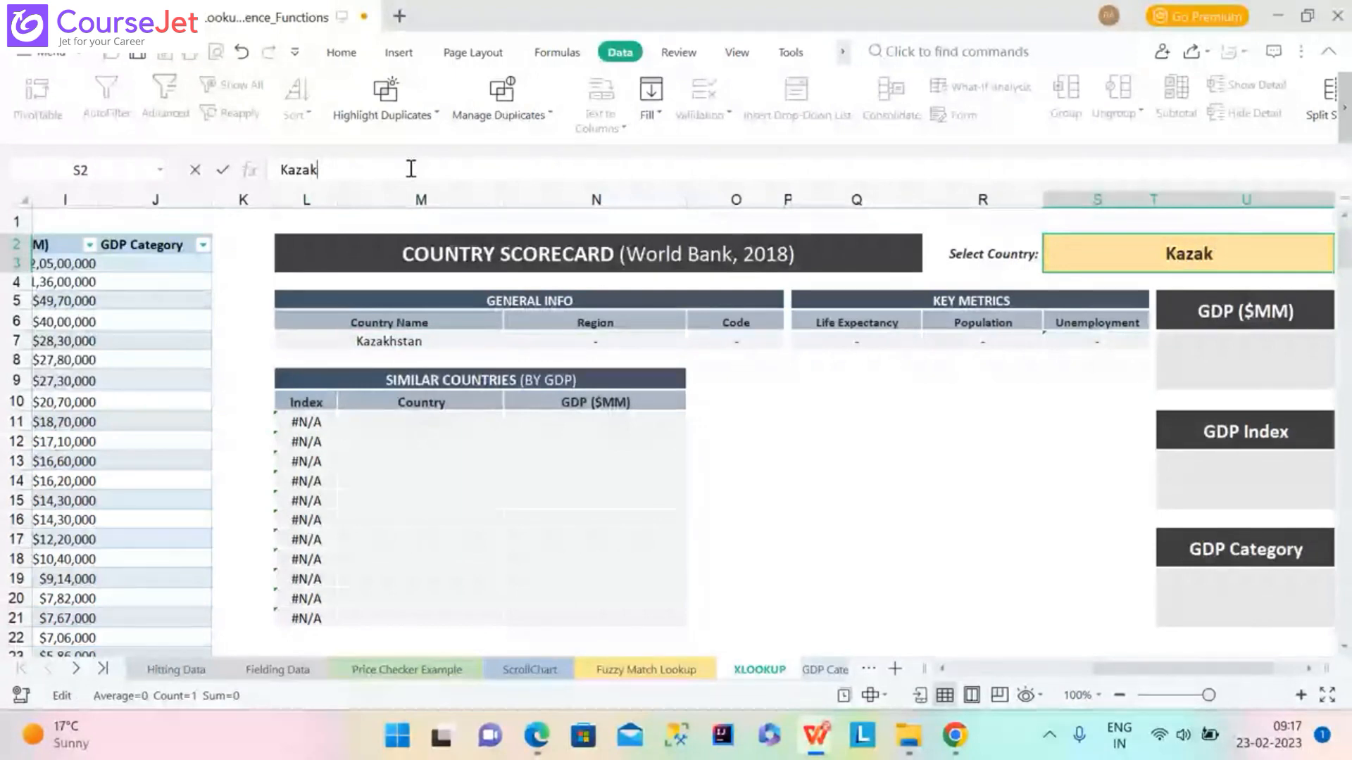
text(hsta)
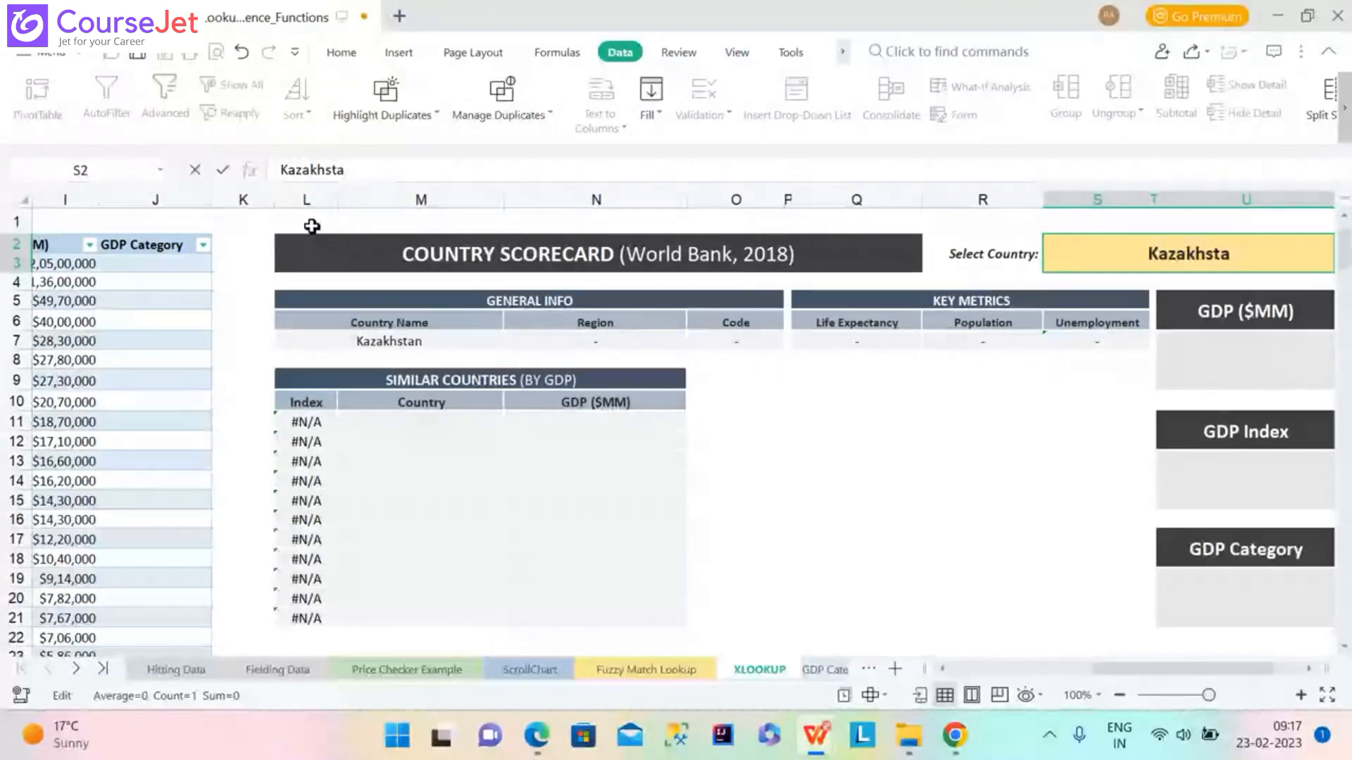
text(?)
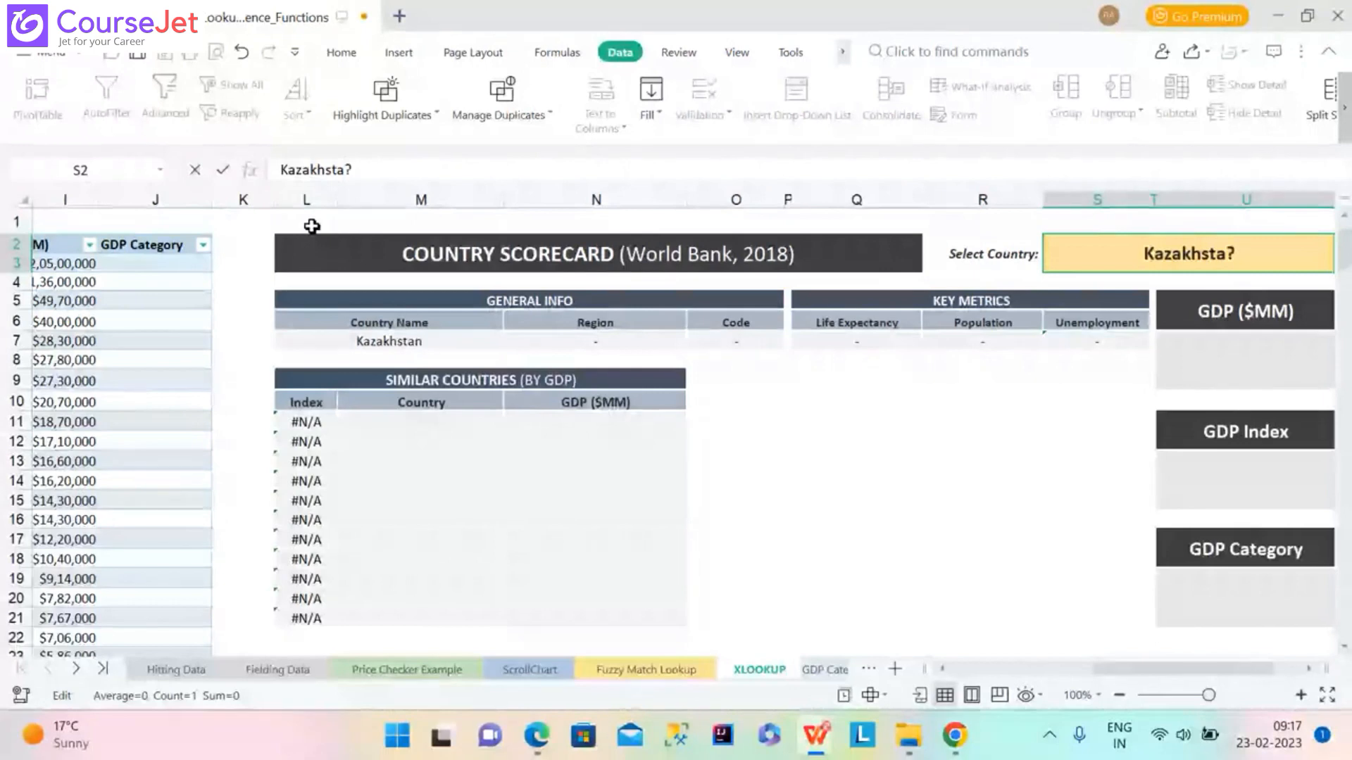
key(Return)
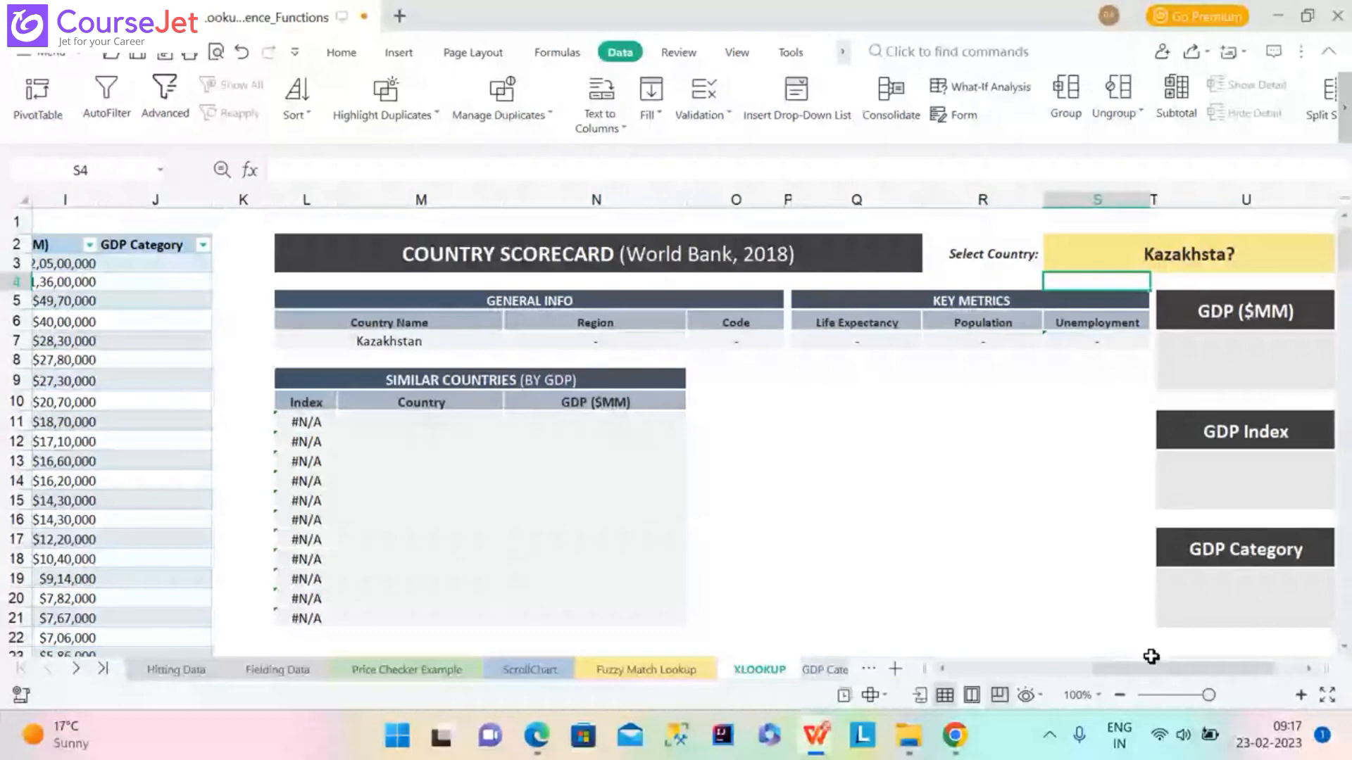
Set the scorecard's selected country to japan.
drag(1205, 669, 1223, 673)
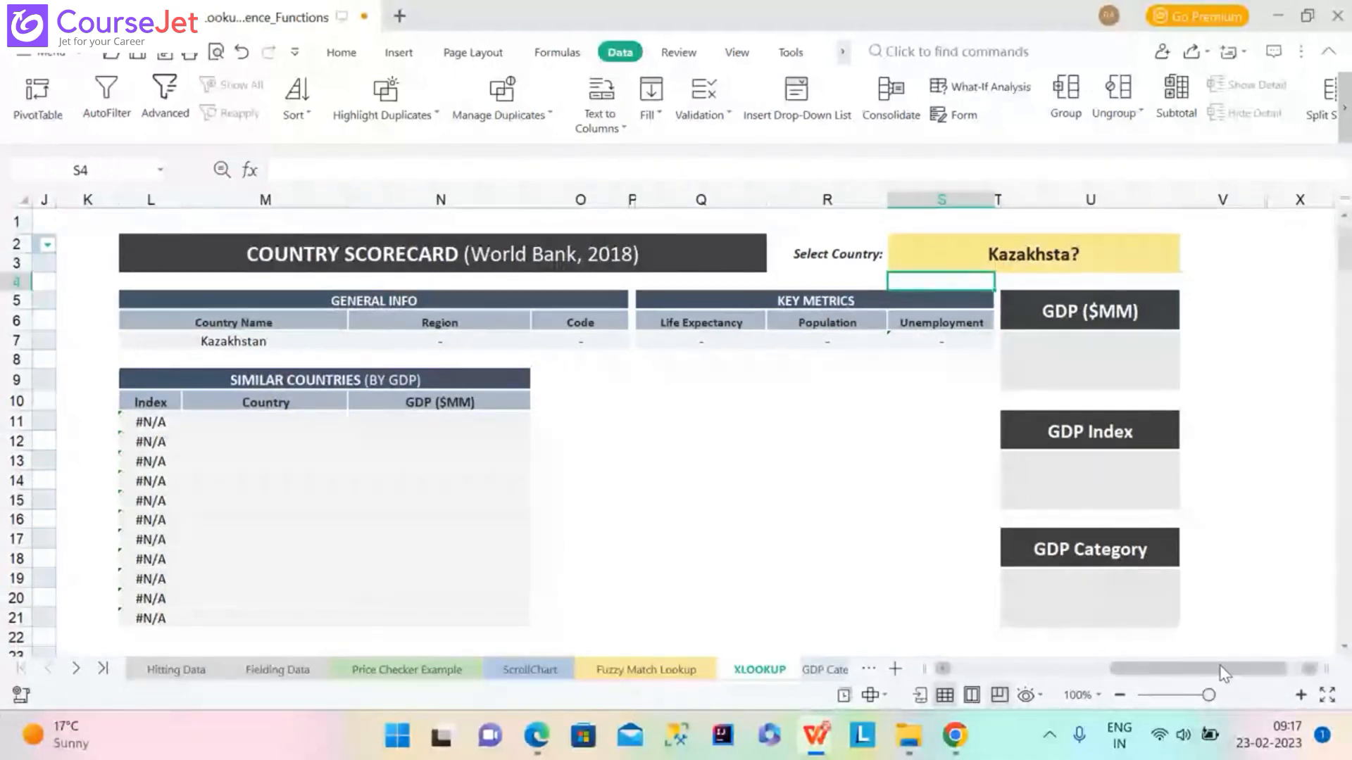
click(1021, 270)
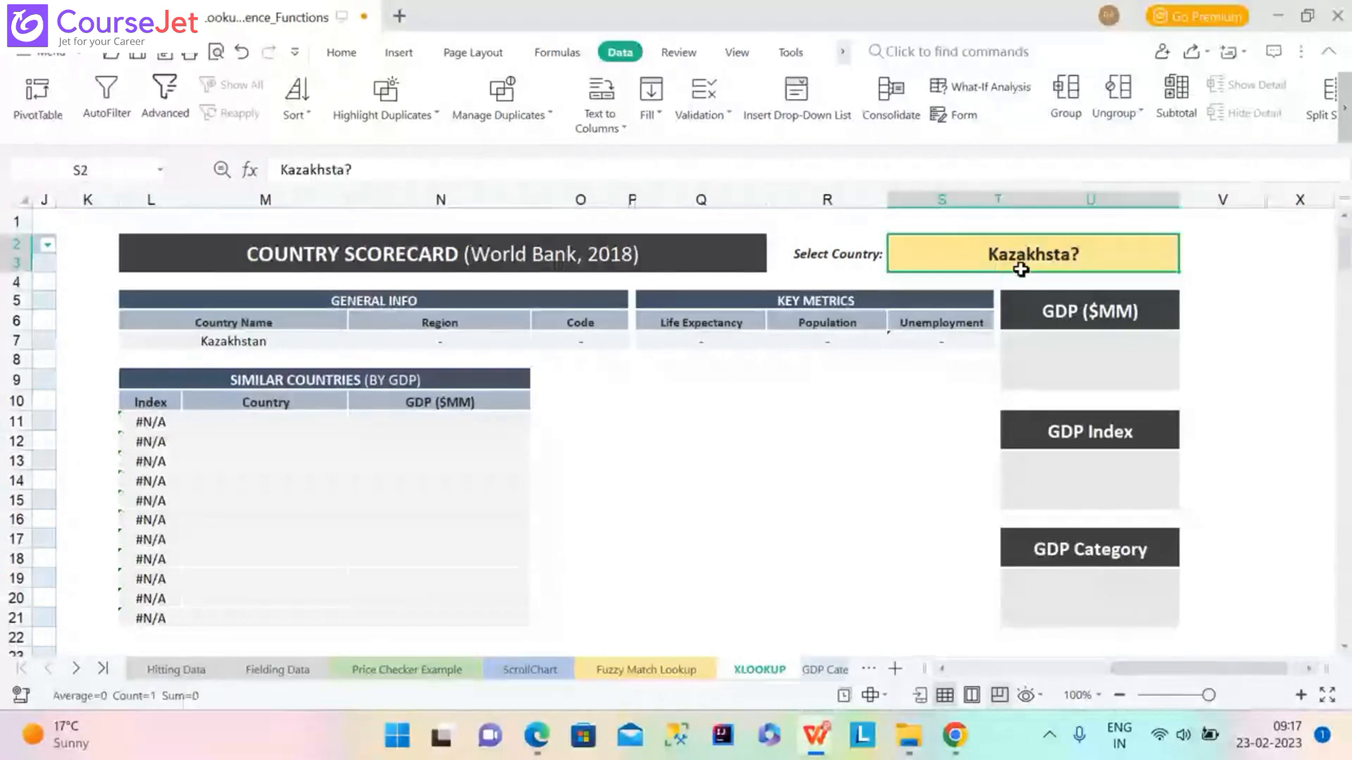
text(japan)
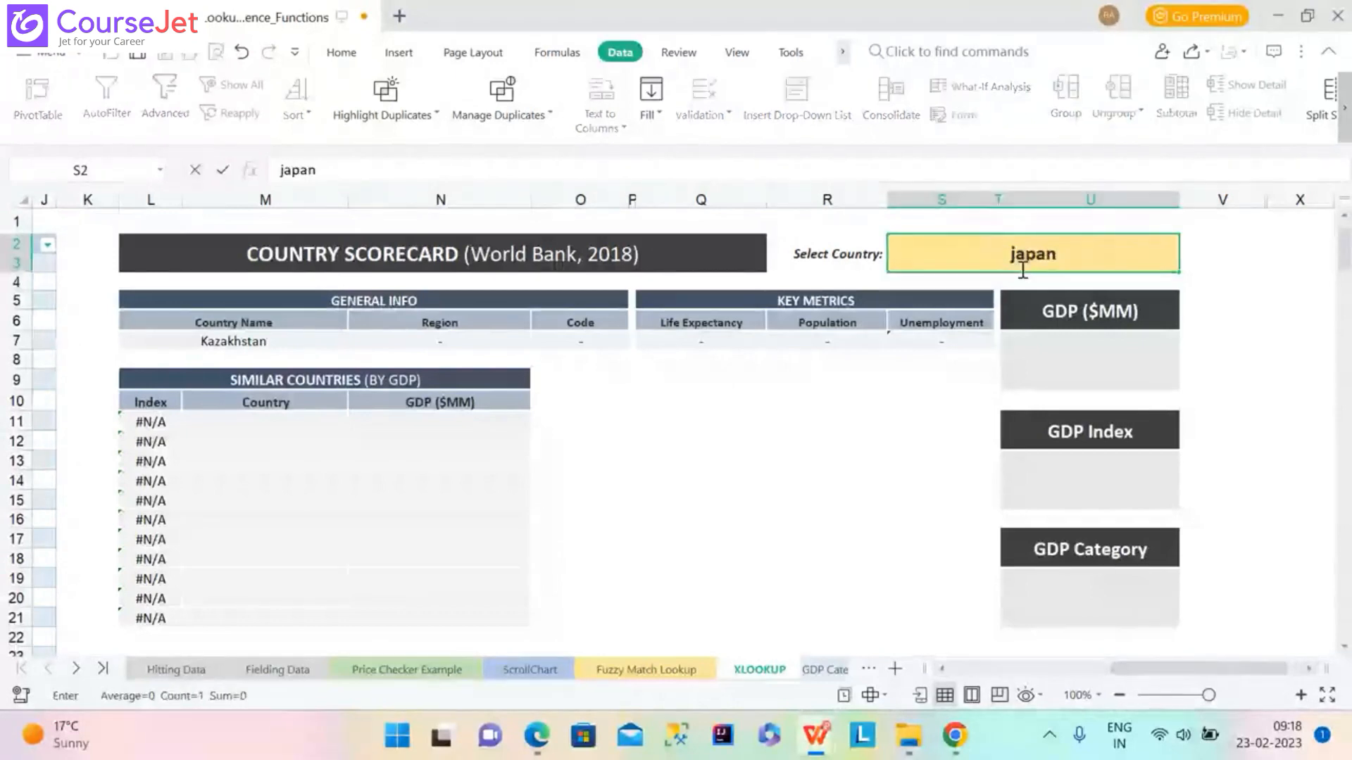
key(Return)
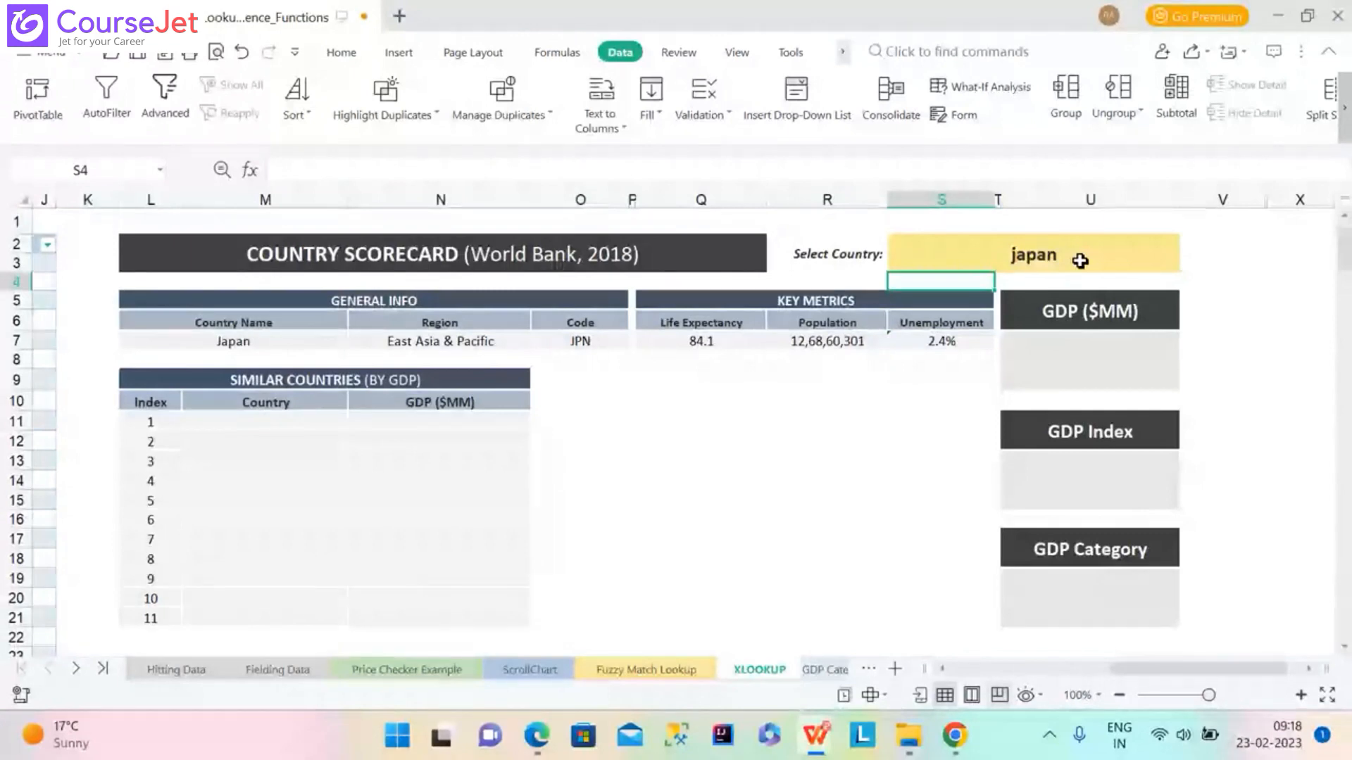
Examine the GDP thresholds and categories on the GDP Category sheet, and select cell J3 in the XLOOKUP sheet's GDP Category column.
click(825, 669)
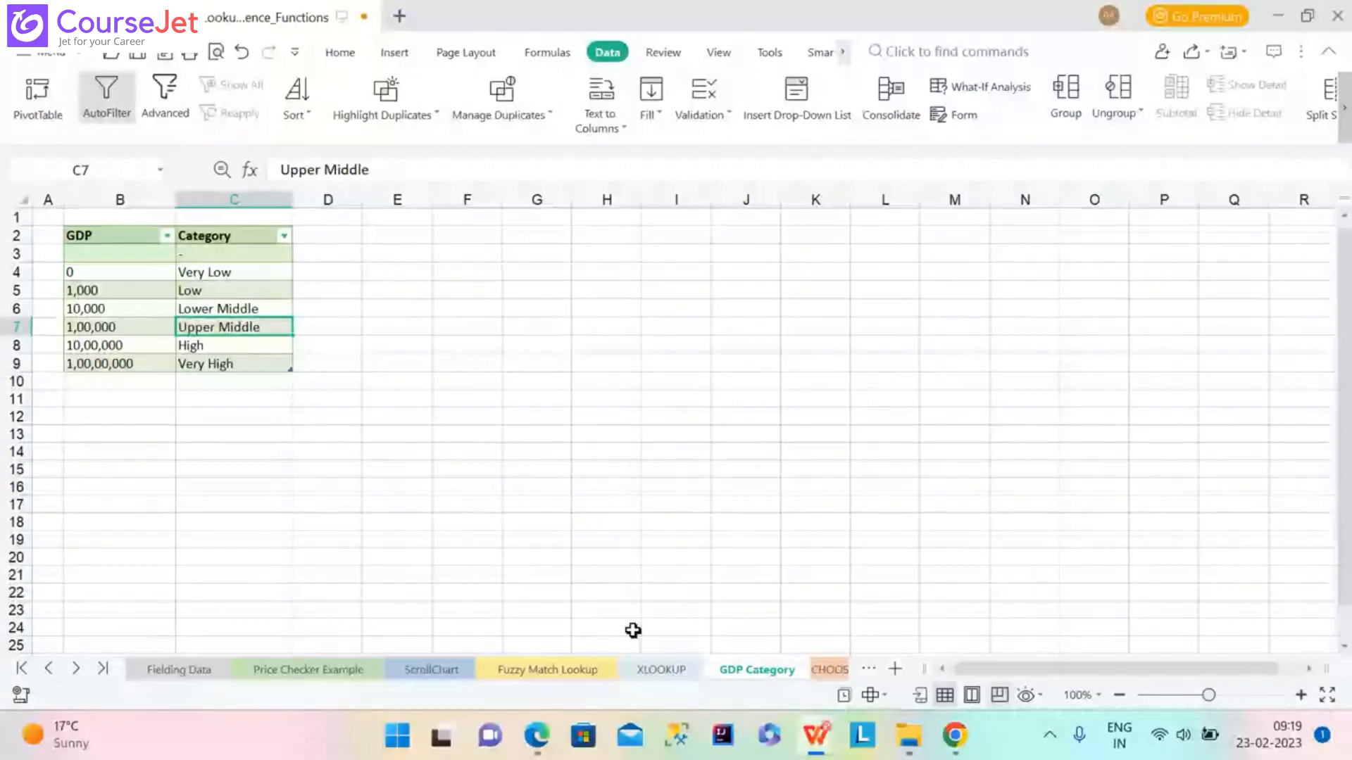
click(660, 670)
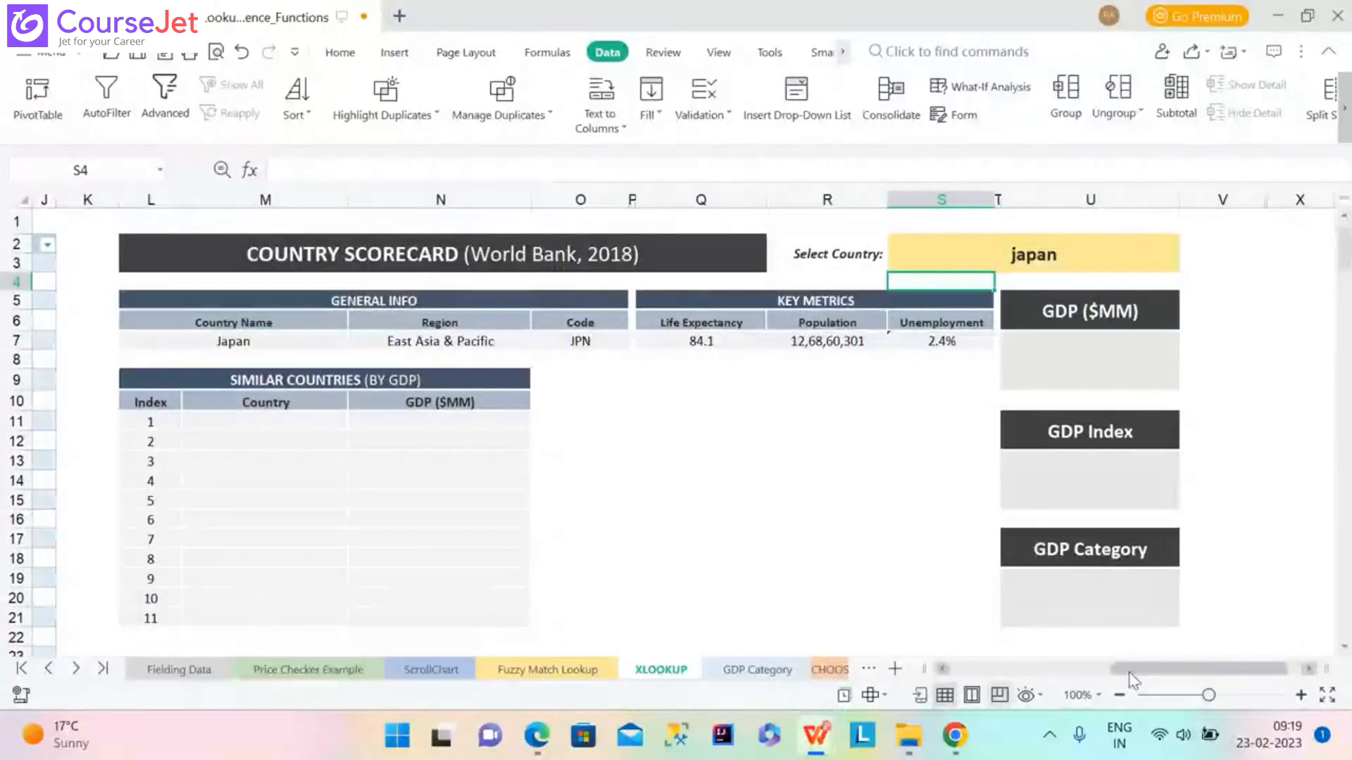
drag(1129, 675, 1043, 672)
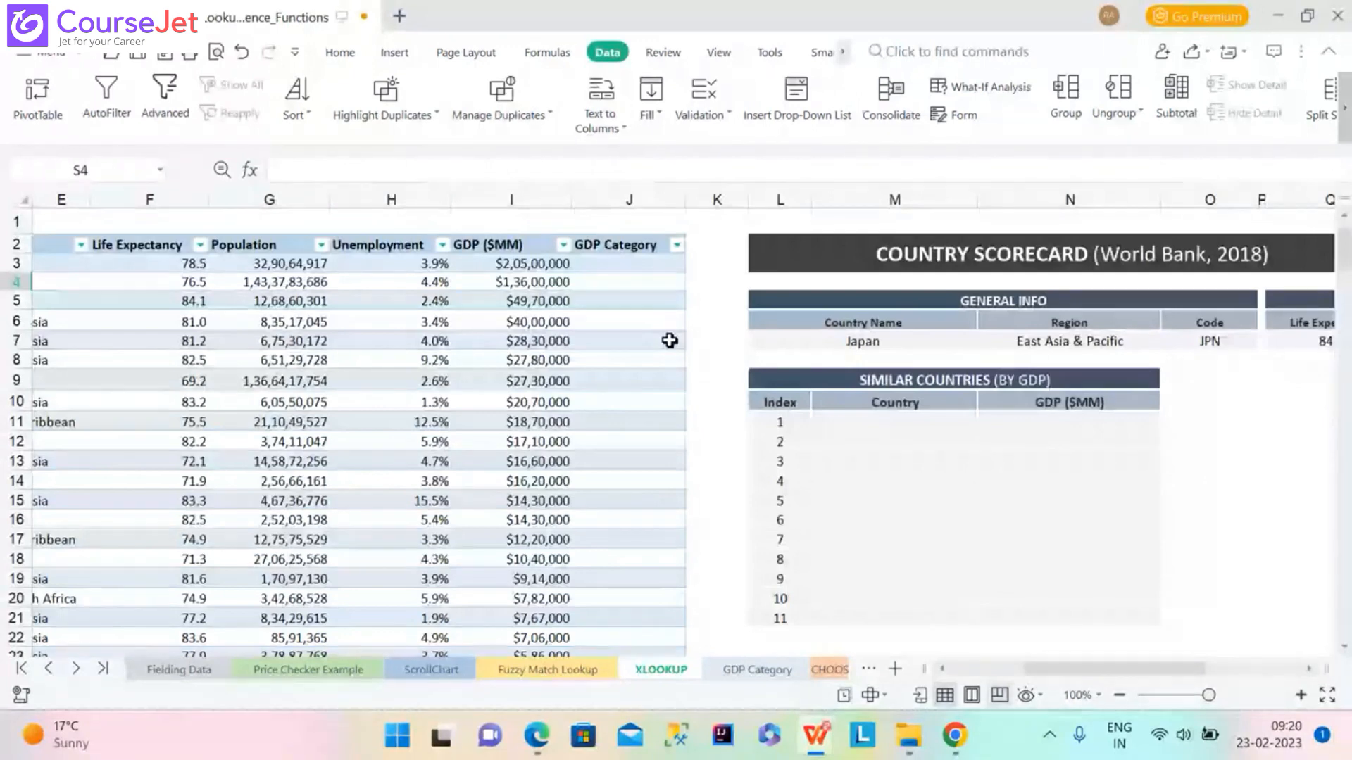
click(618, 268)
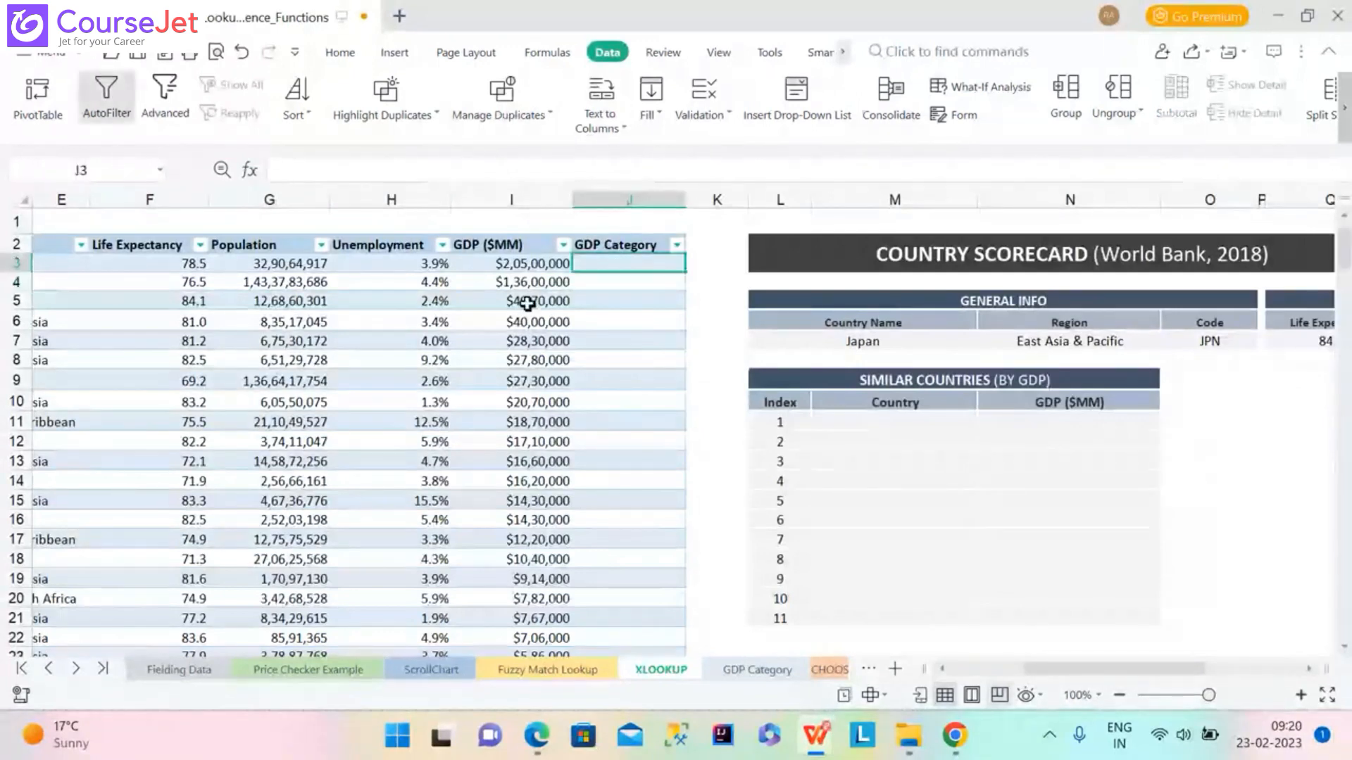
click(744, 674)
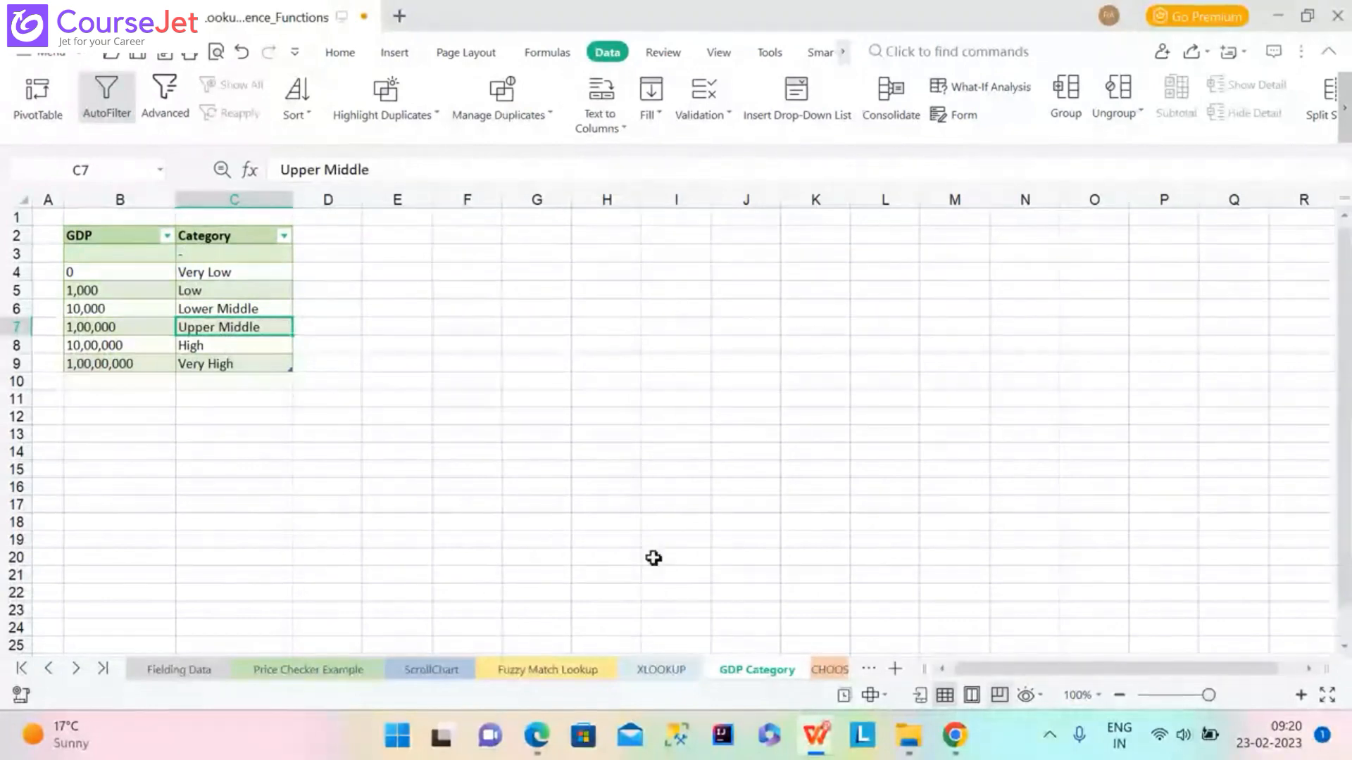
click(660, 672)
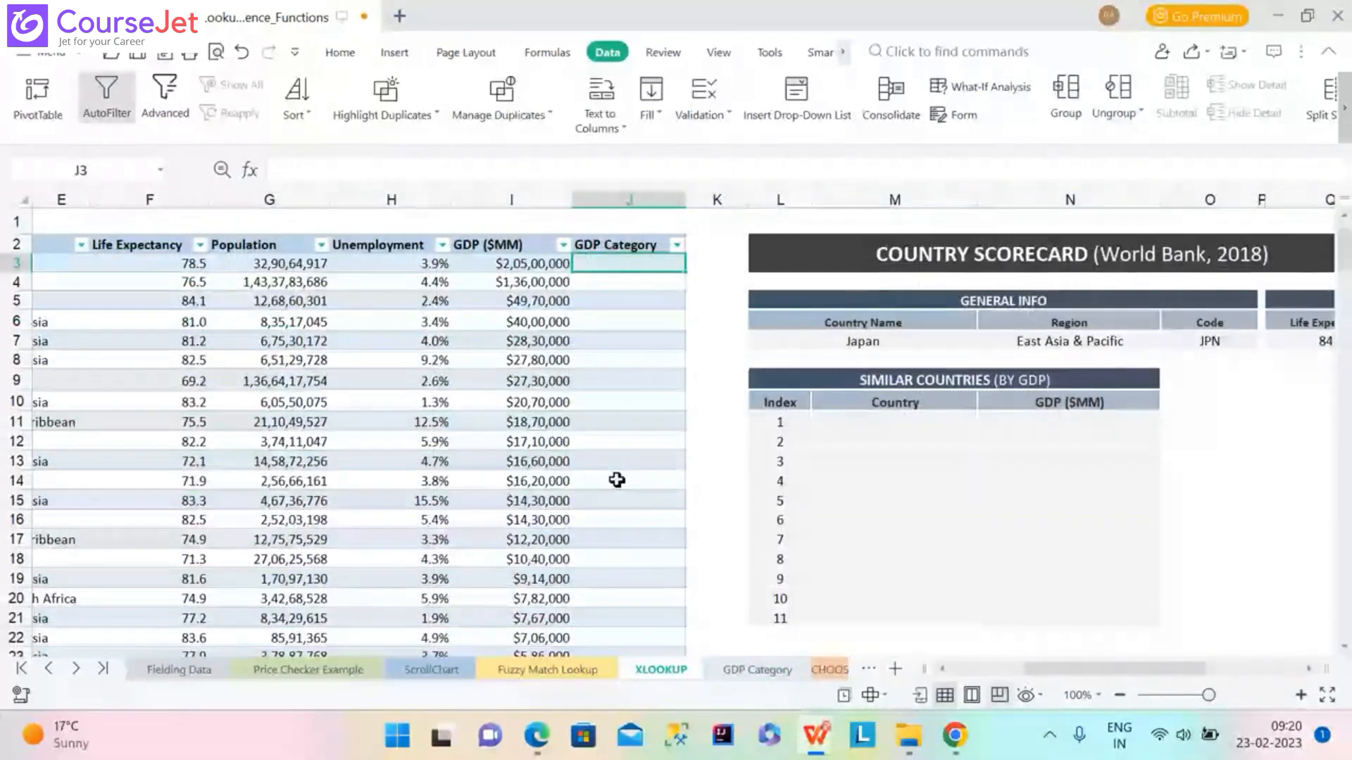
Start an XLOOKUP formula in J3 with I3 as lookup value and 'GDP Category'!B2:B9 as lookup array.
text(=)
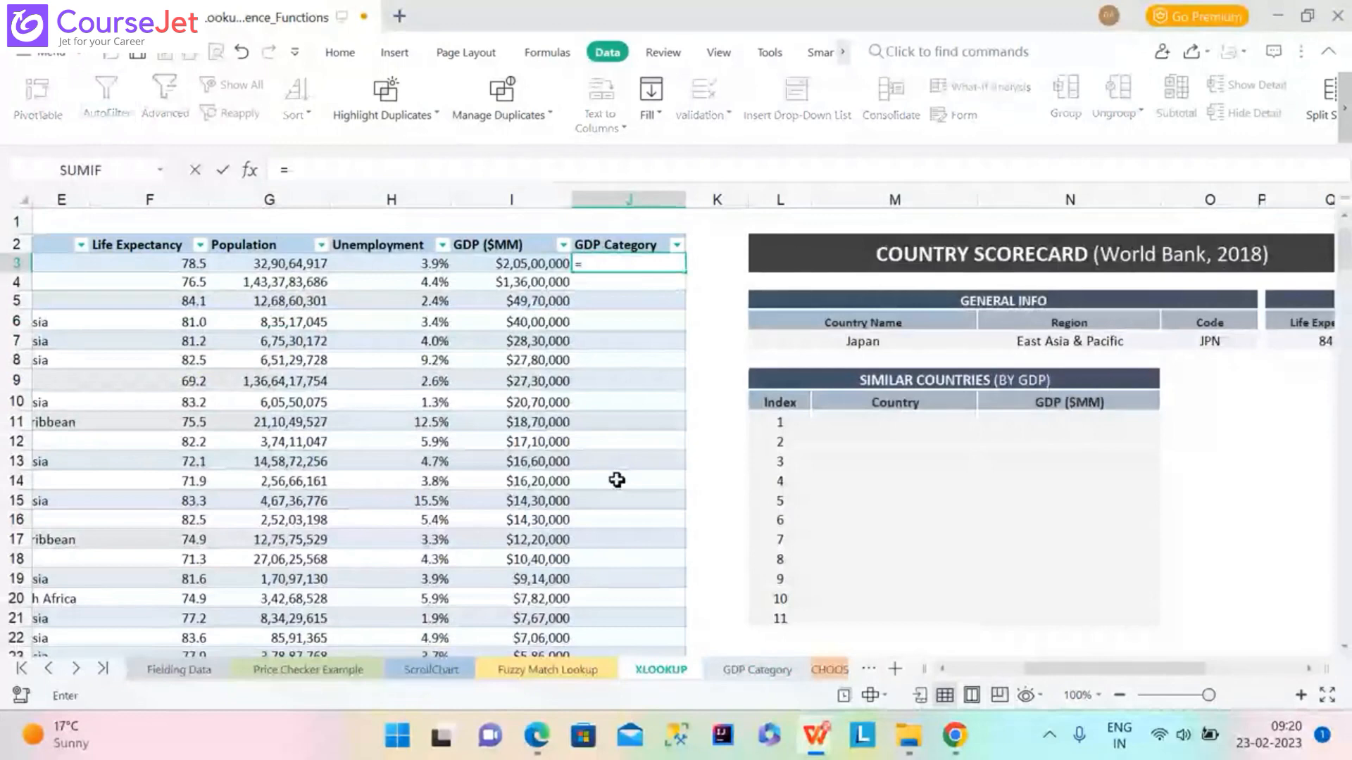
text(XLOOKUP()
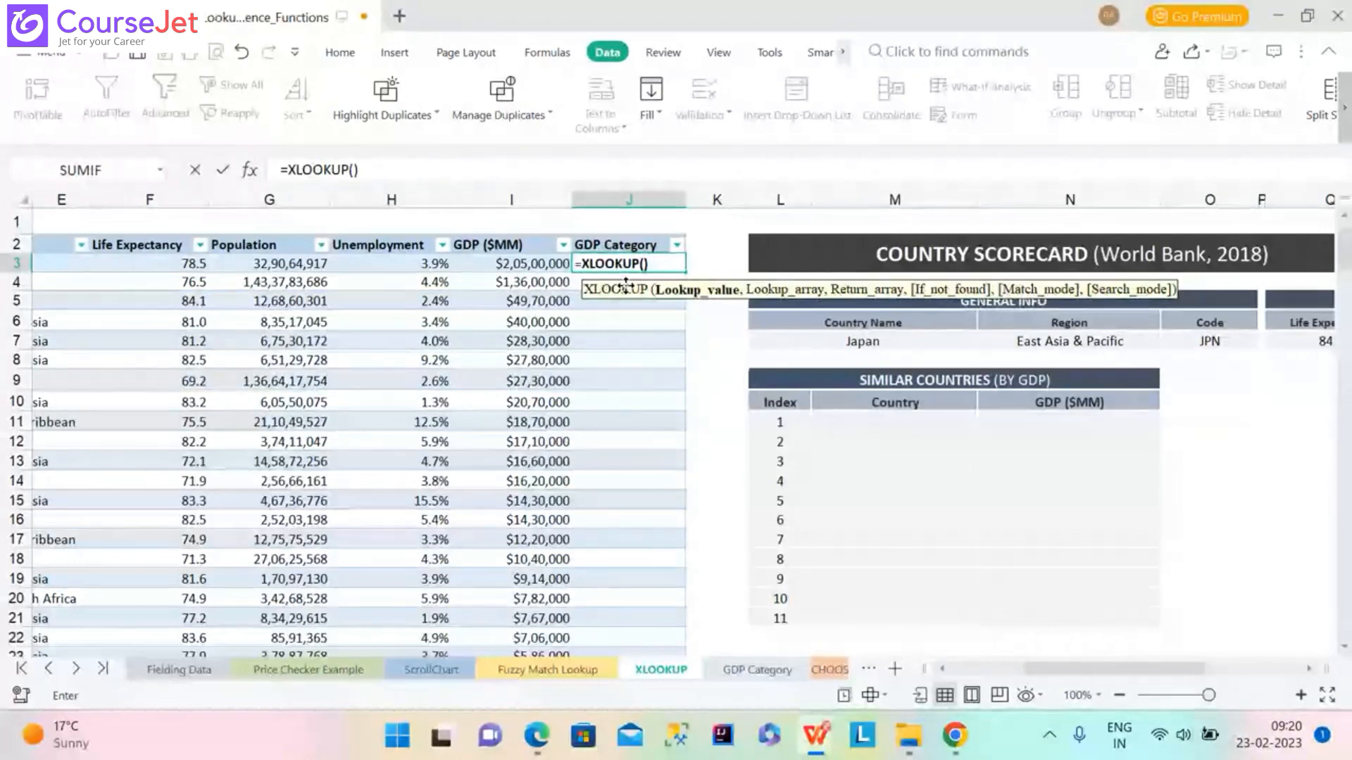
click(498, 264)
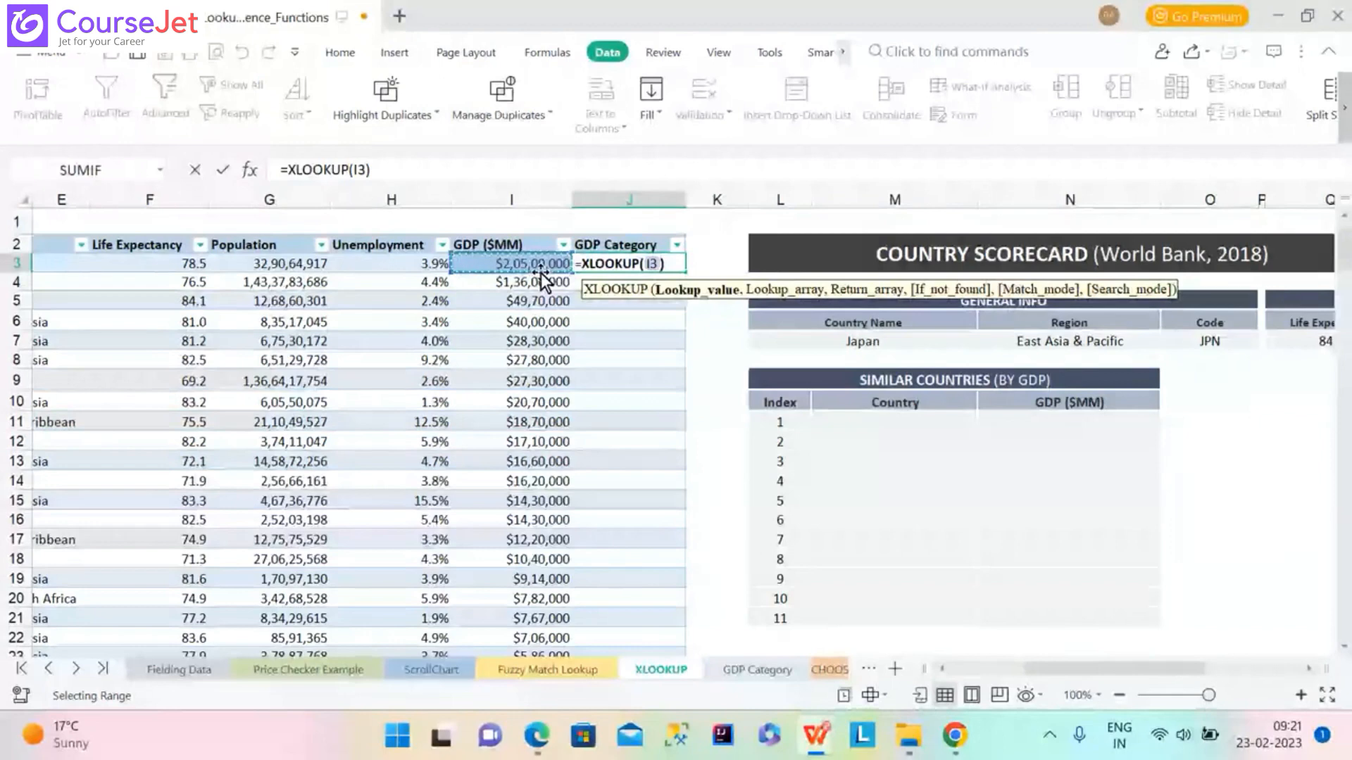
click(739, 672)
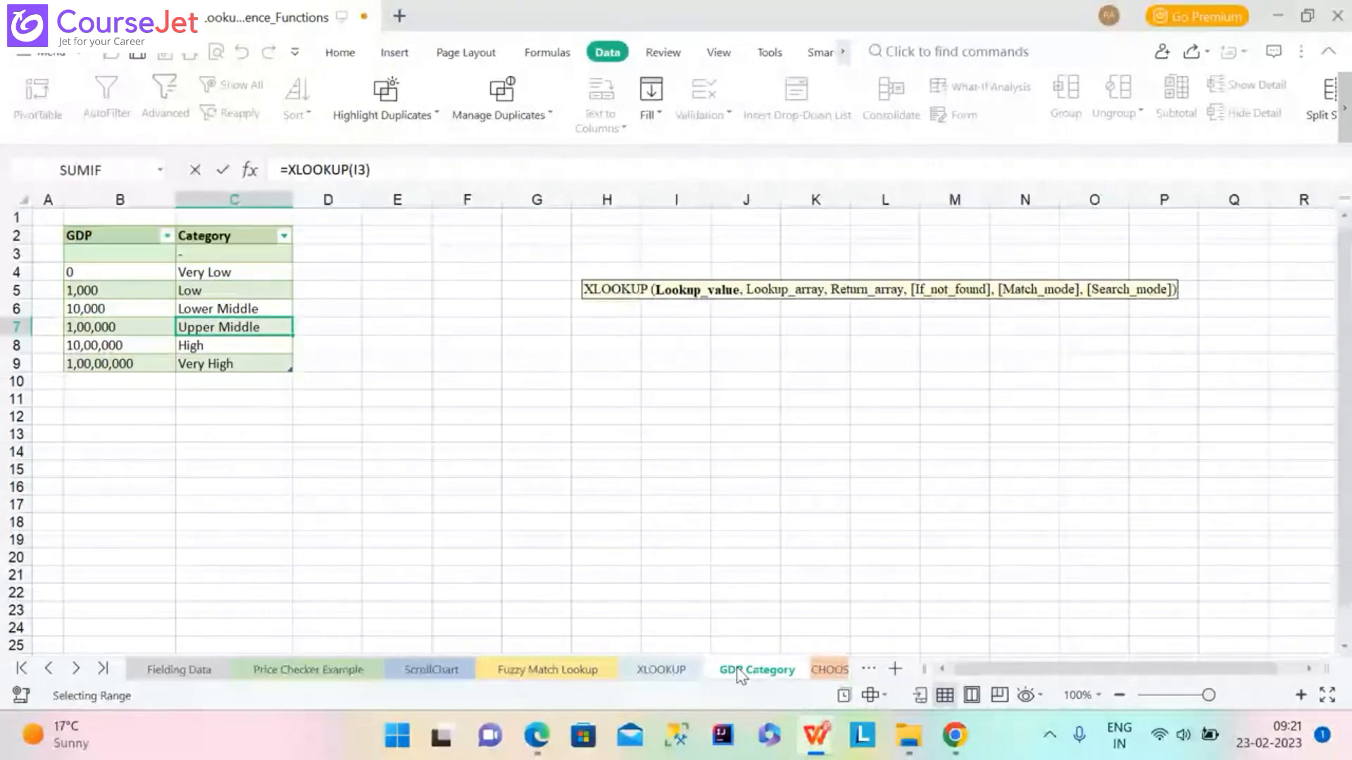
click(363, 170)
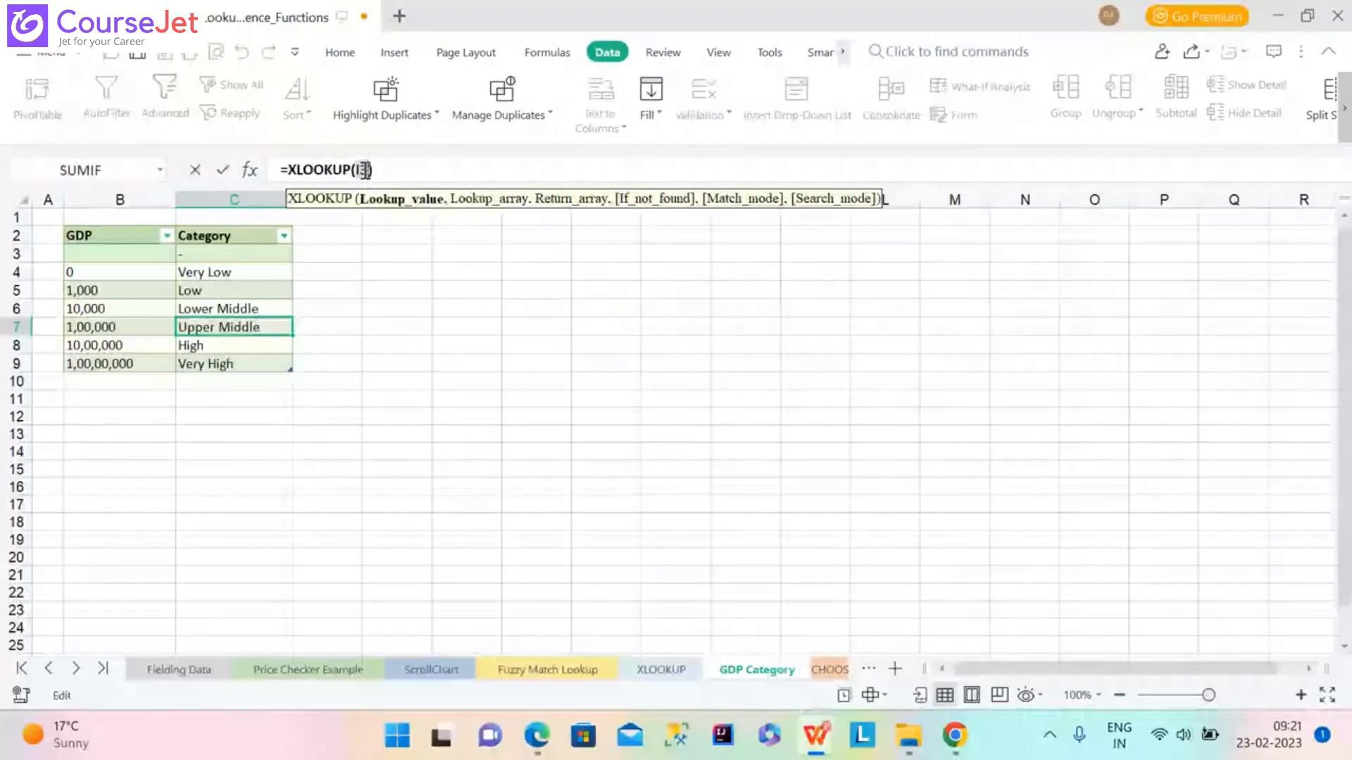
text(,)
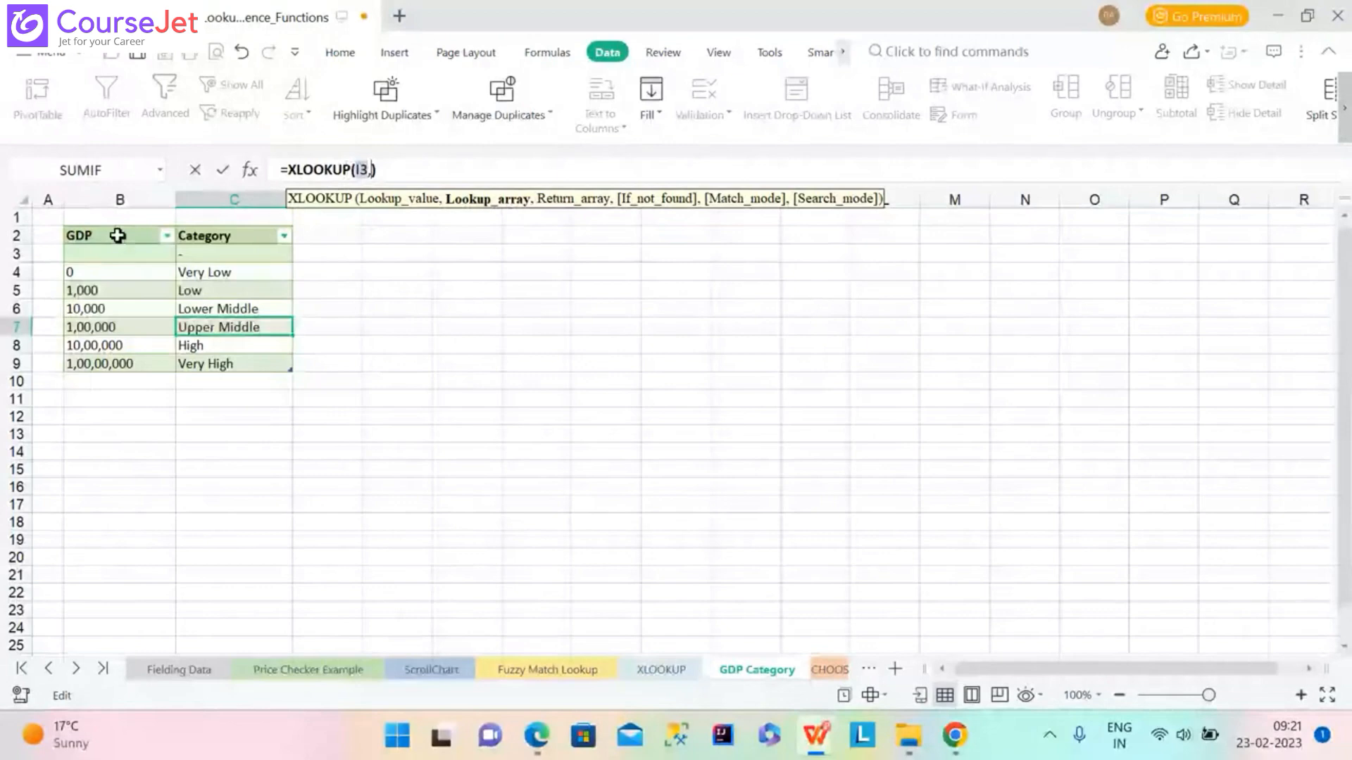
drag(117, 235, 117, 345)
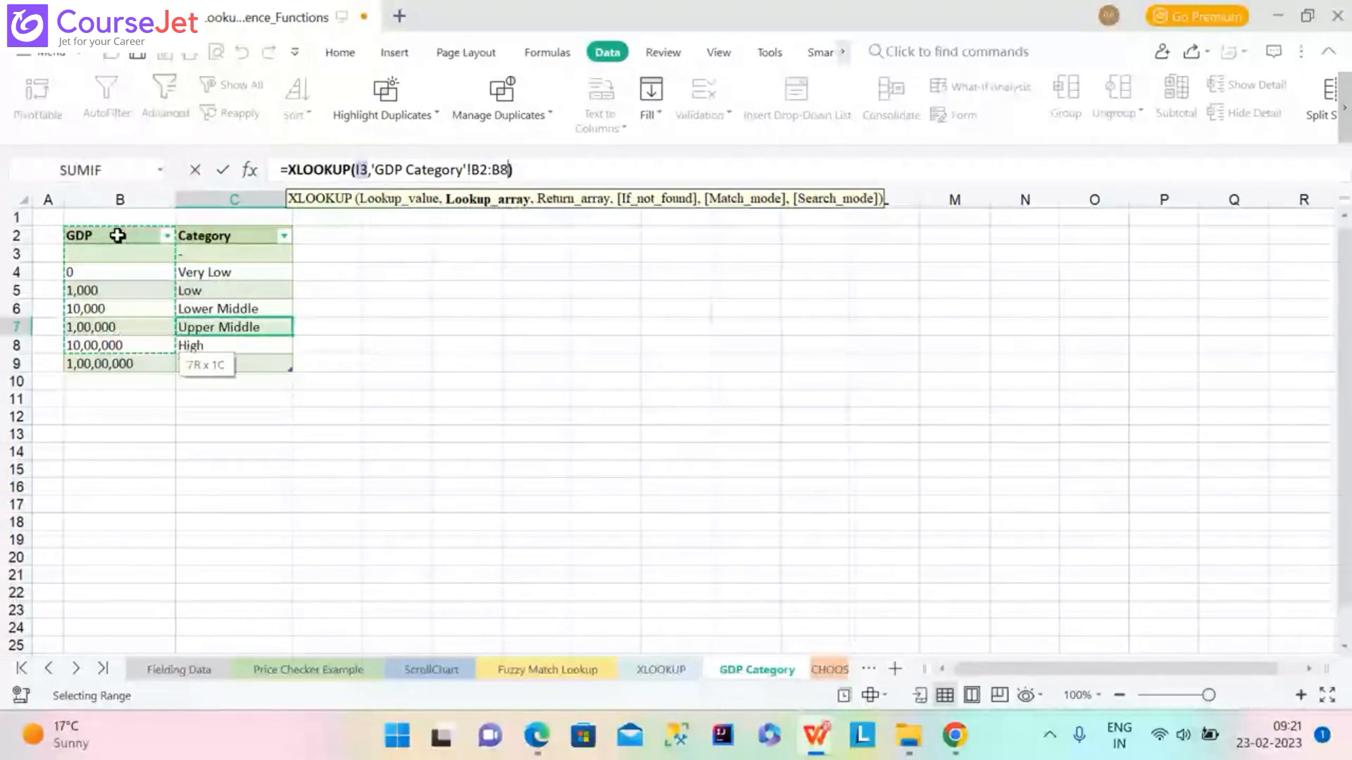
drag(117, 345, 118, 363)
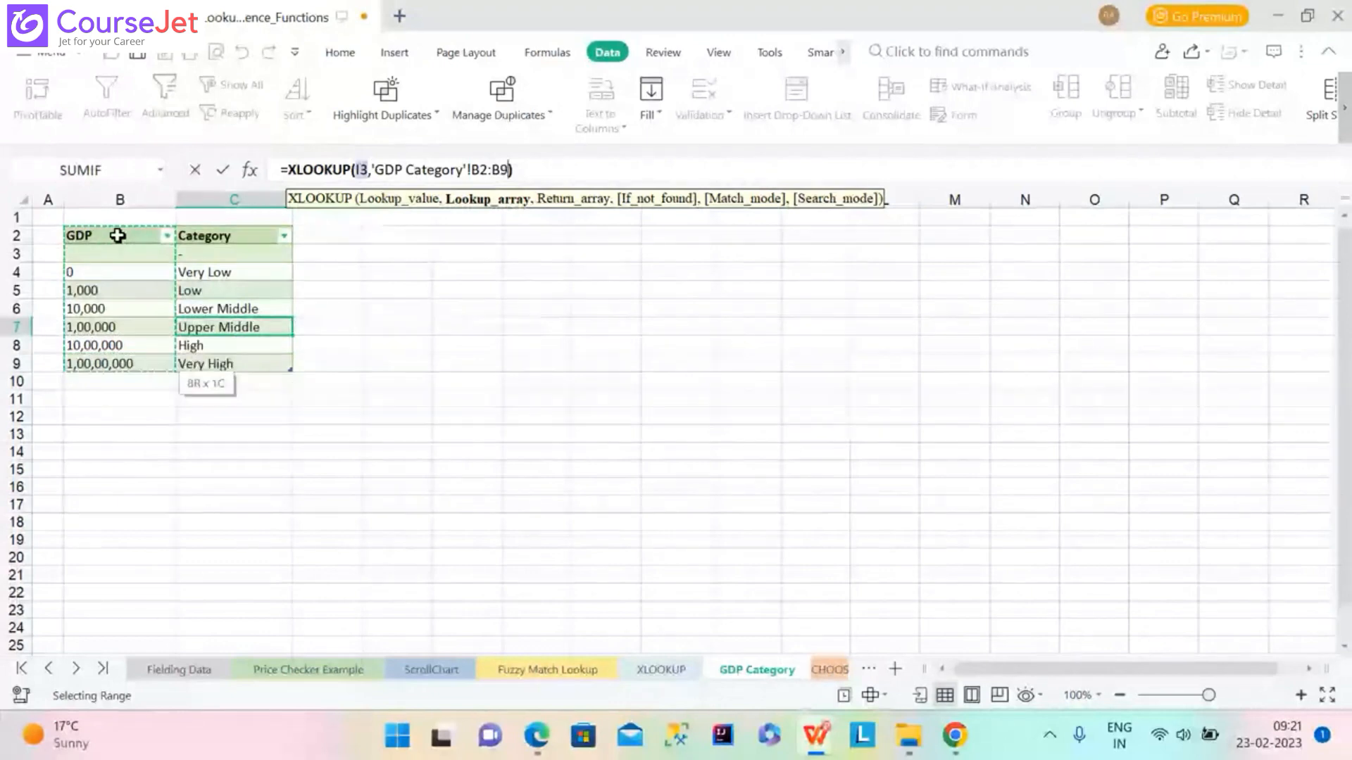
text(,)
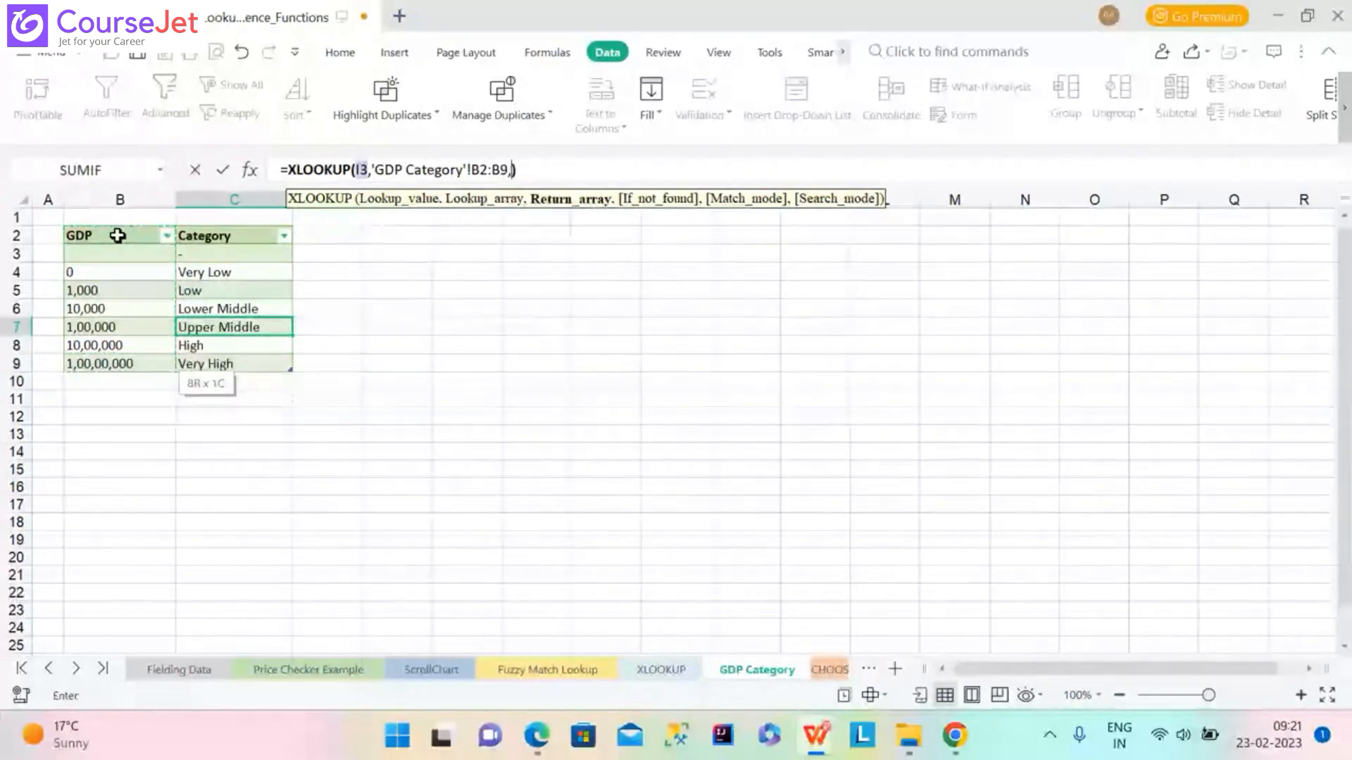
Add 'GDP Category'!C2:C9 as the return array of the J3 formula and enter the formula.
click(245, 249)
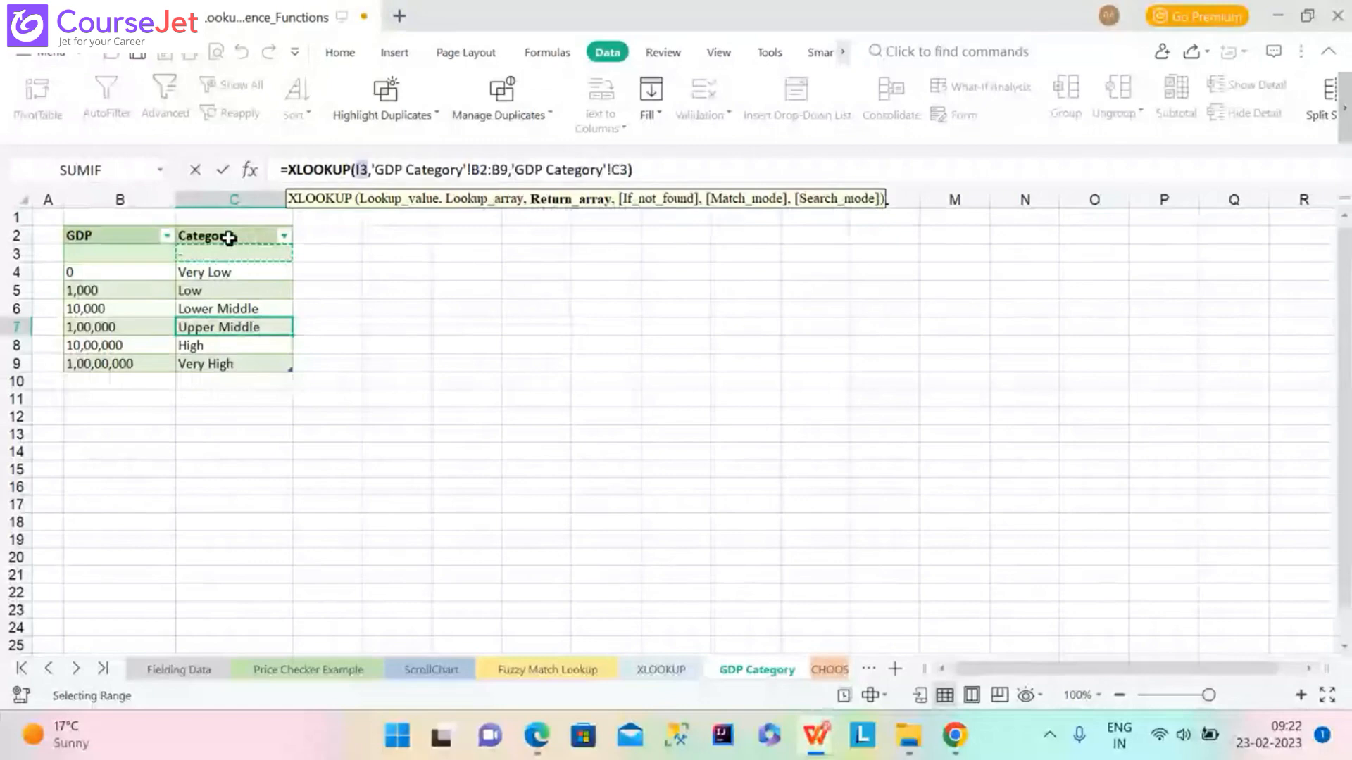
click(224, 238)
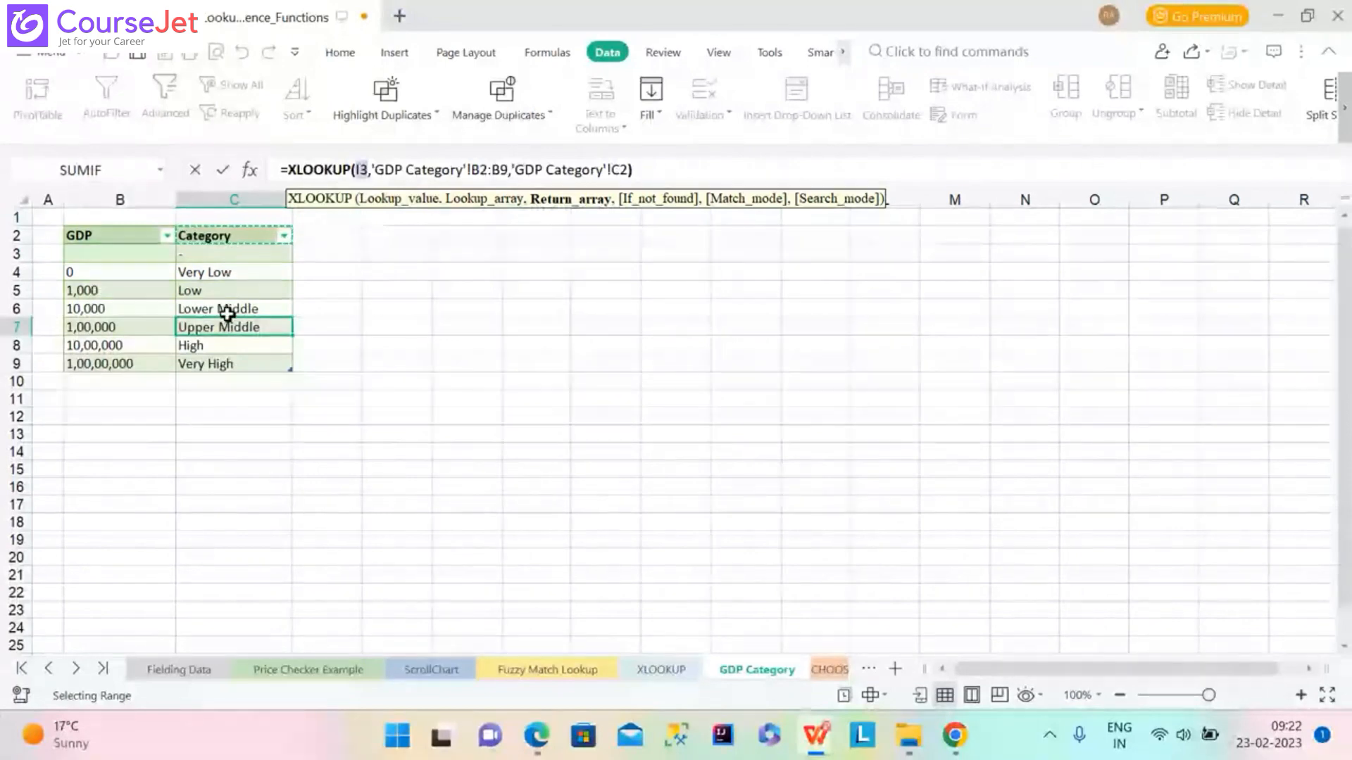
key(shift+Down)
key(shift+Down)
key(shift+Down)
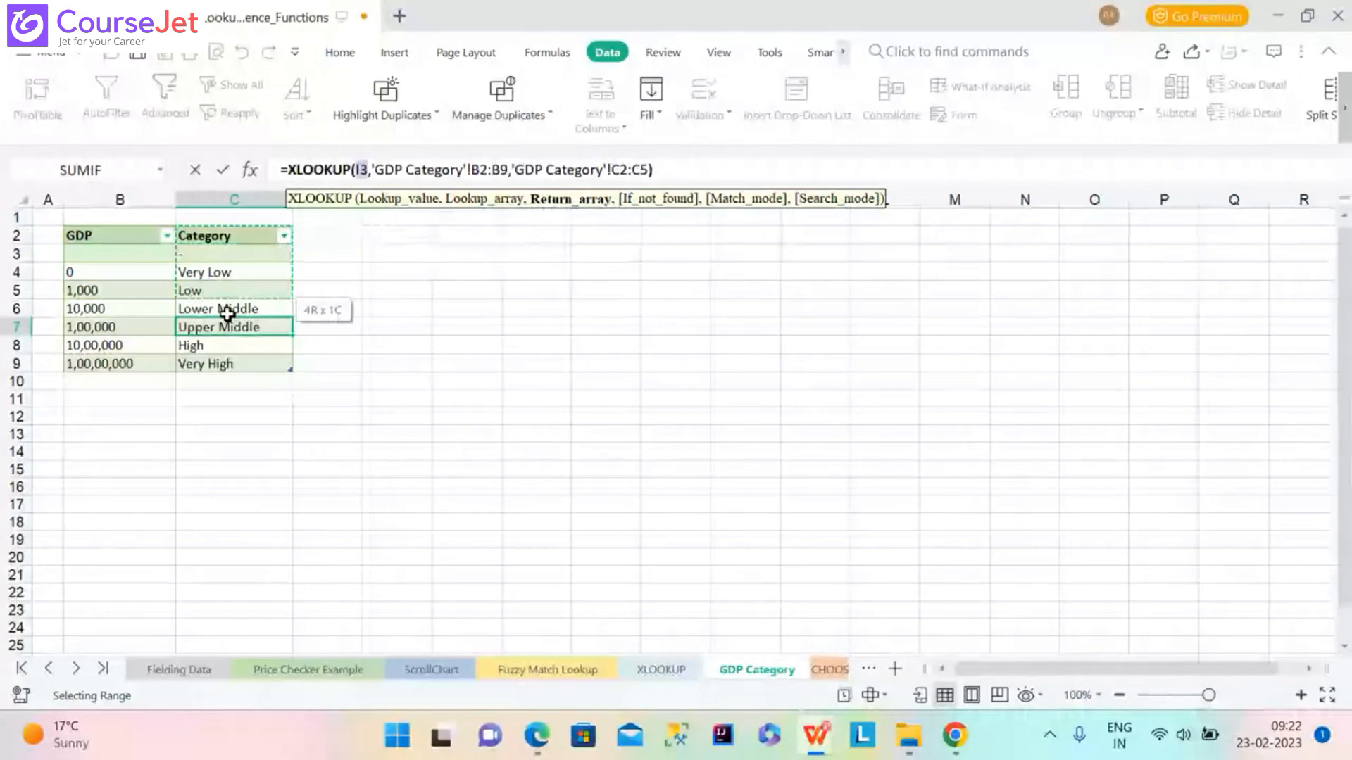
key(shift+Down)
key(shift+Down)
key(shift+Down)
key(shift+Down)
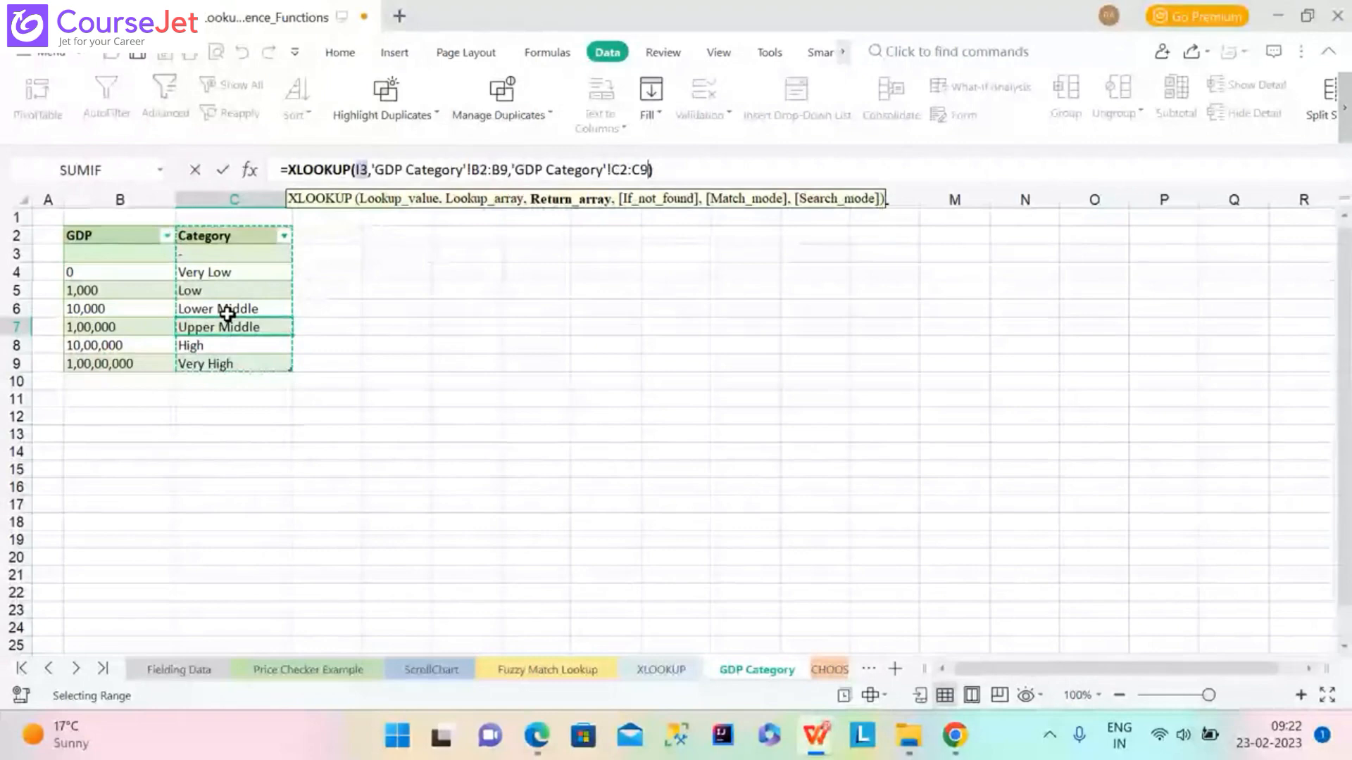
key(Return)
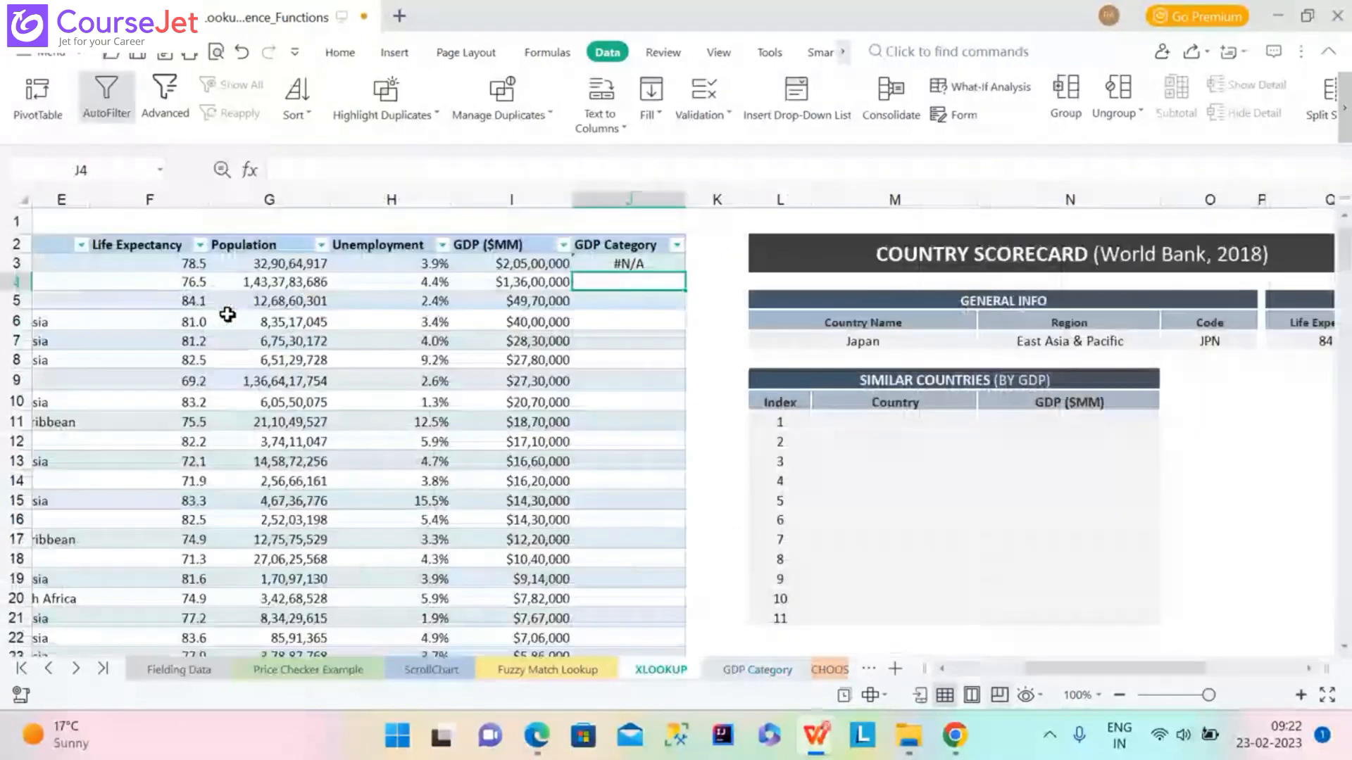
Check the GDP Category thresholds and extend the XLOOKUP formula in J3 to its if-not-found argument.
click(619, 262)
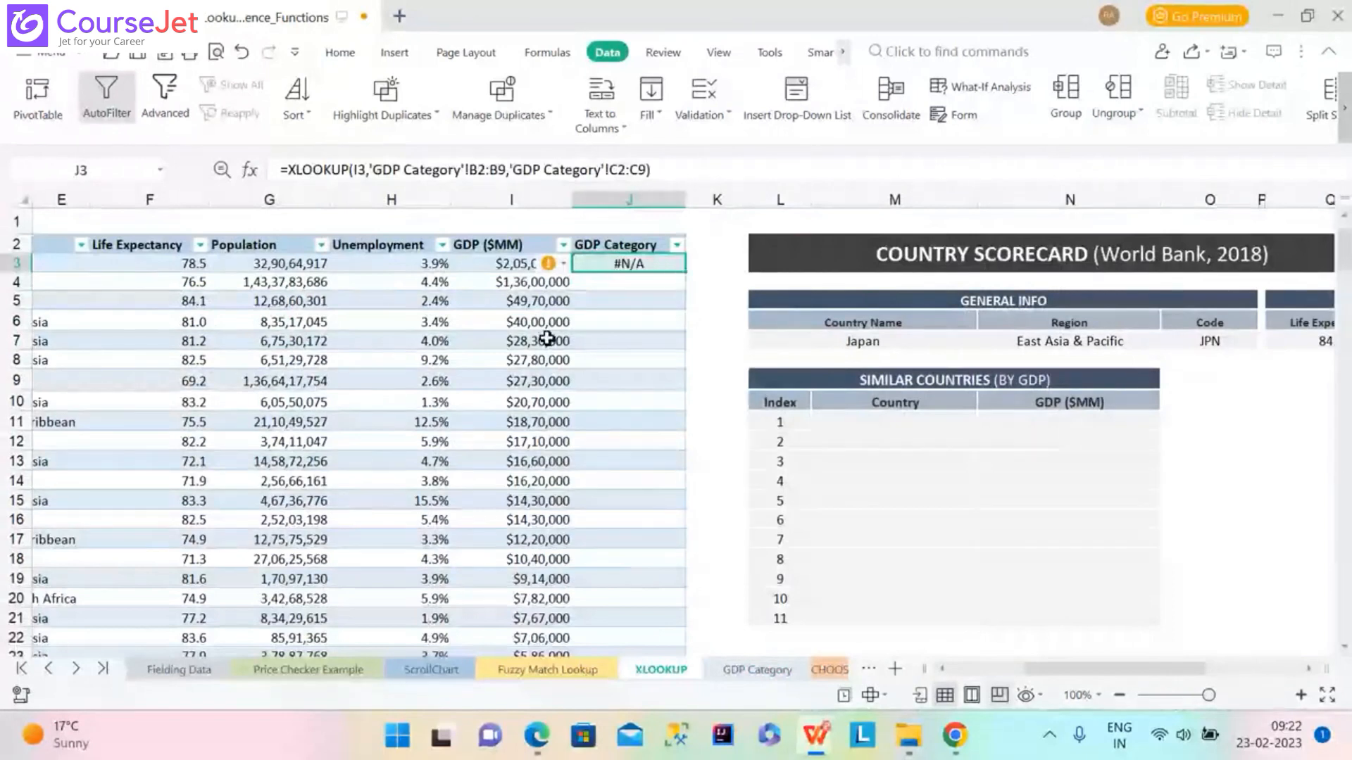
click(756, 671)
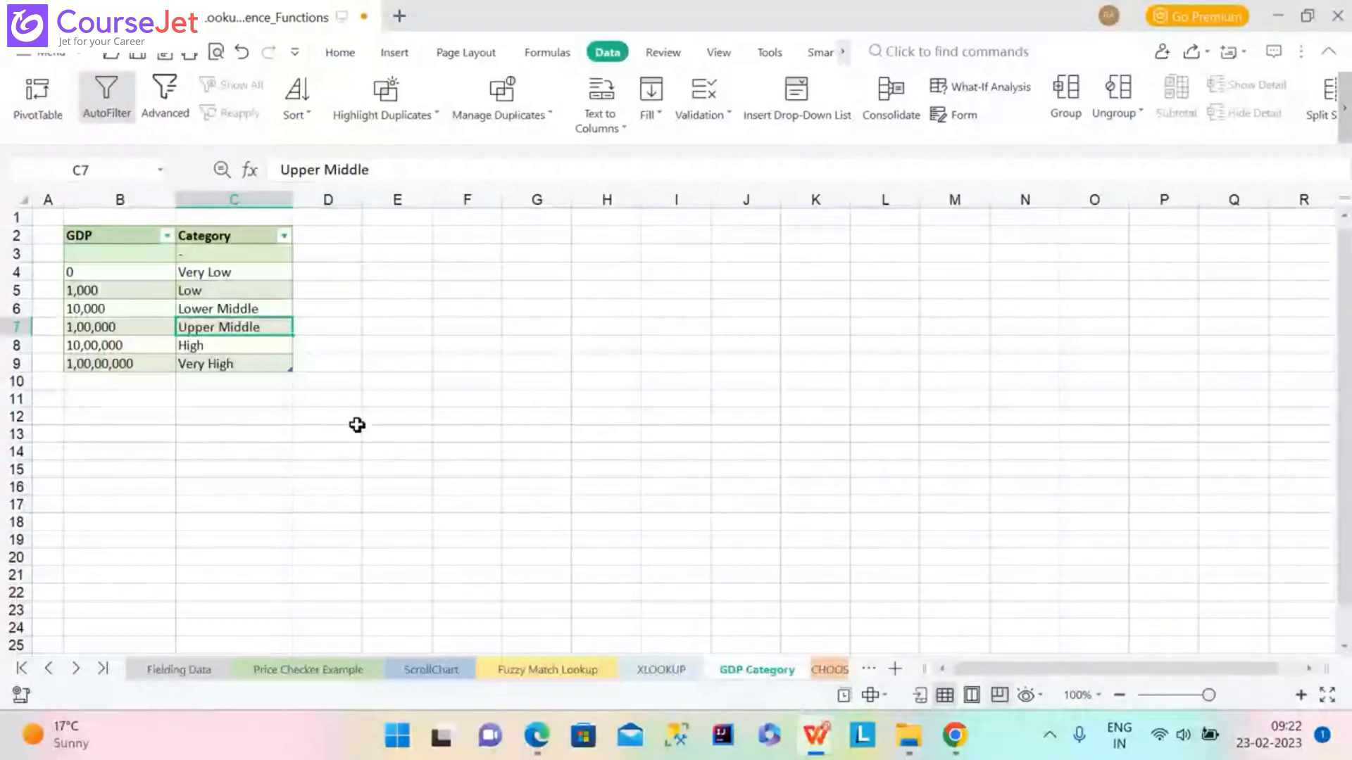
click(661, 671)
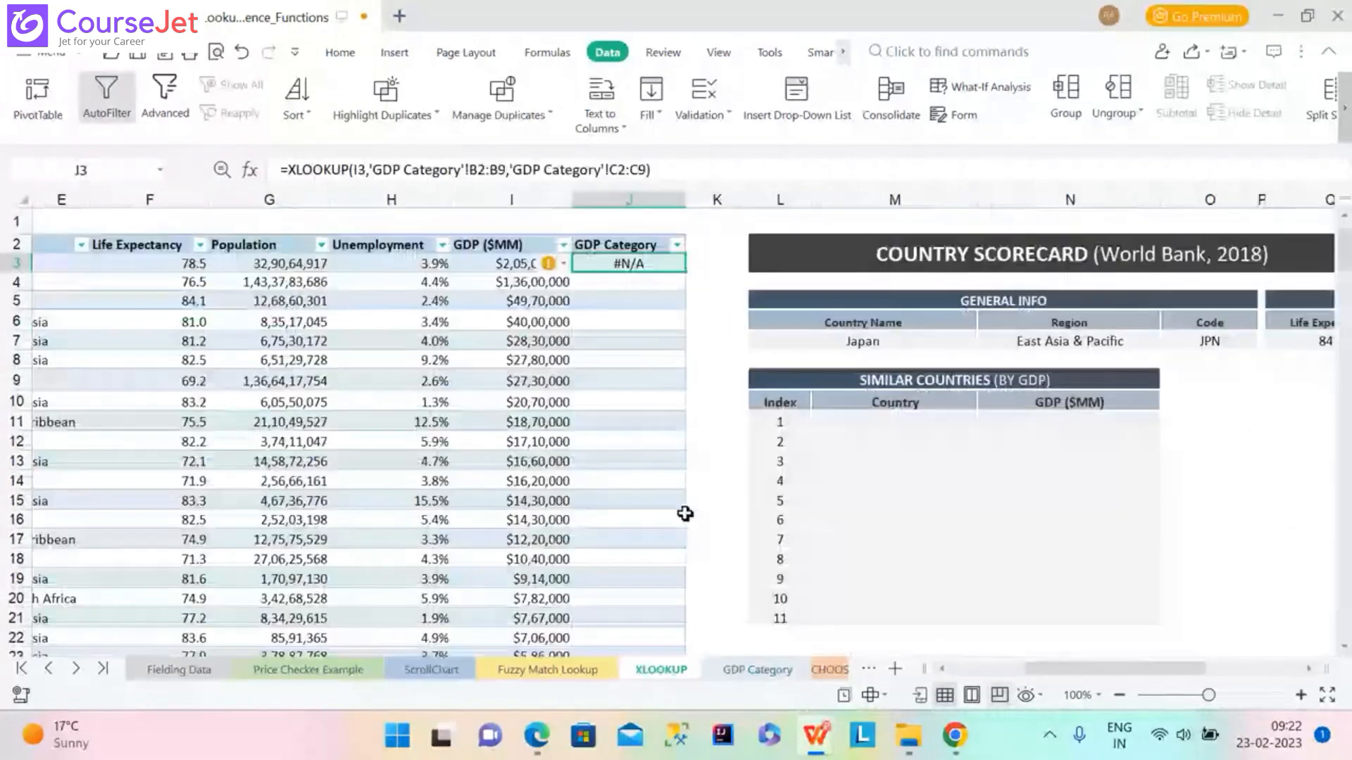
click(646, 164)
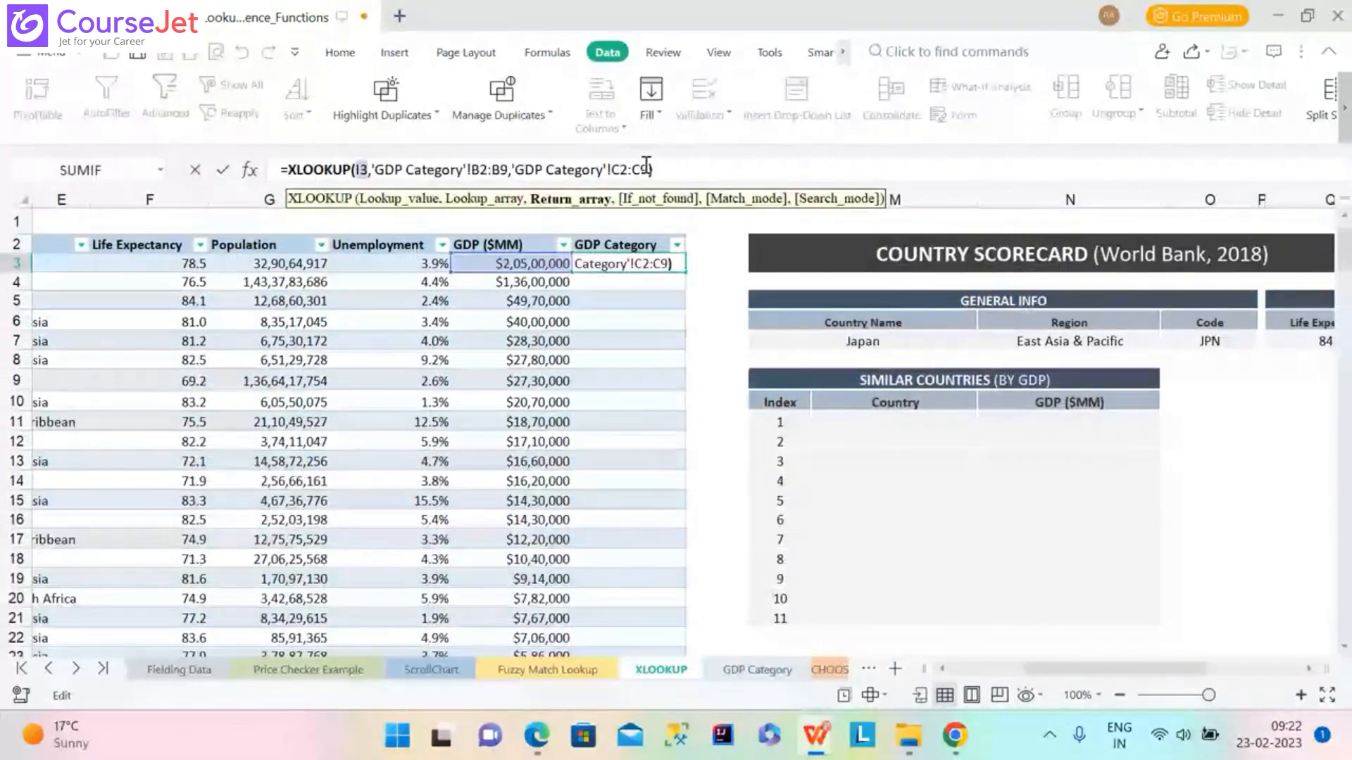
text(,)
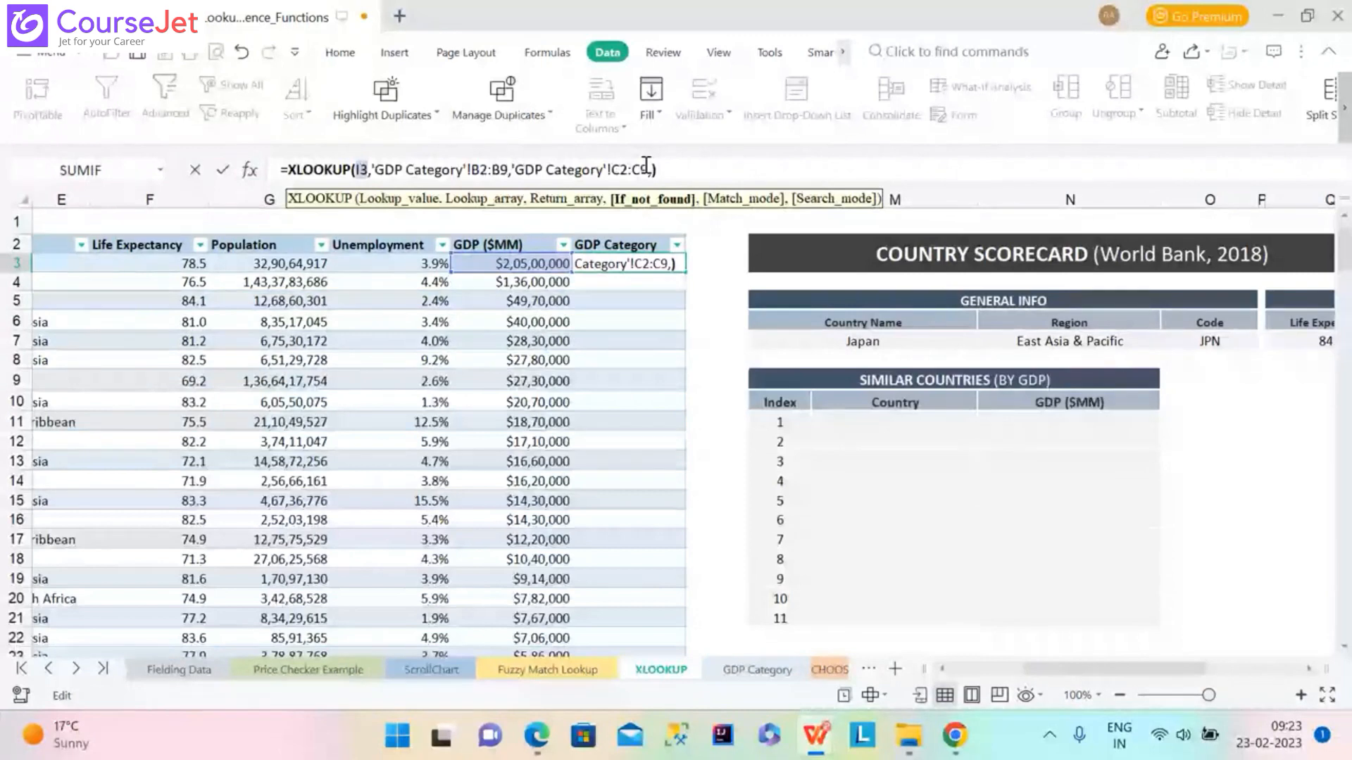
click(750, 673)
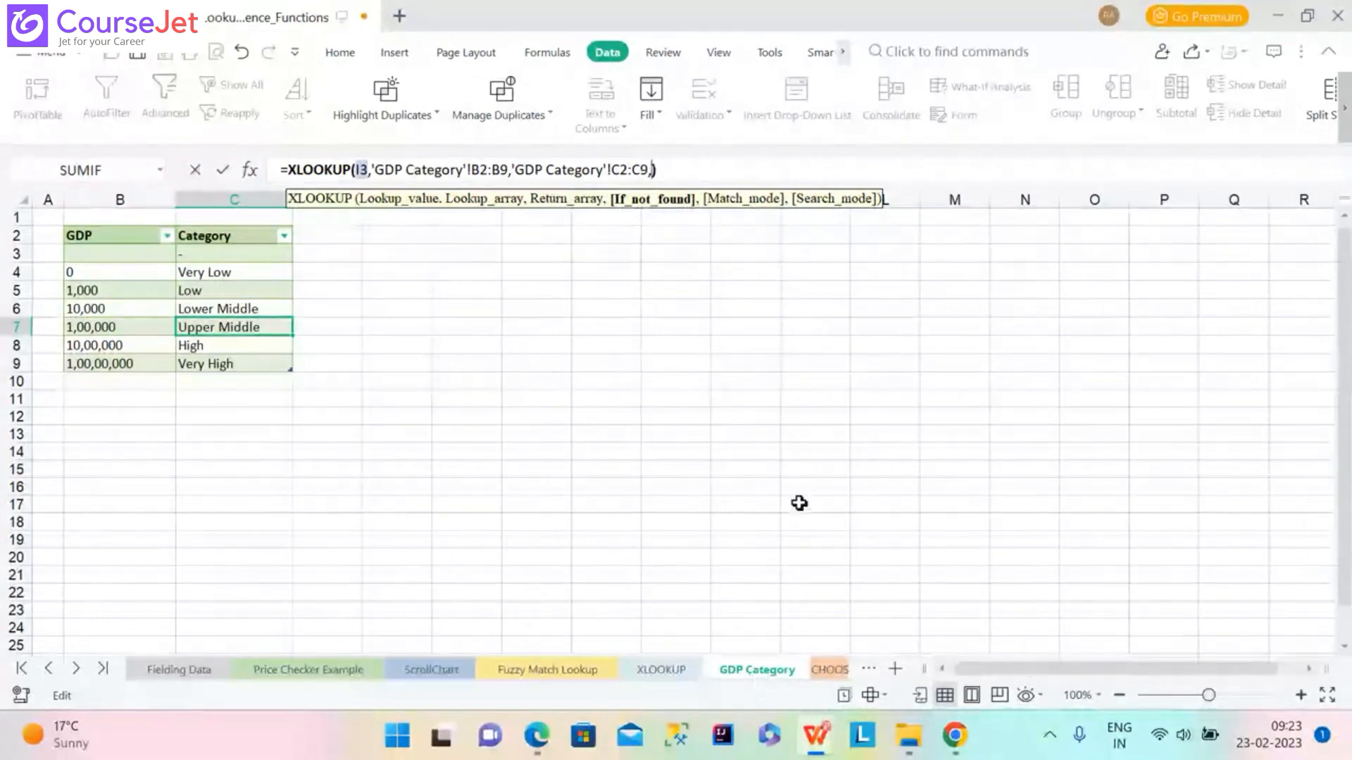
drag(800, 503, 761, 409)
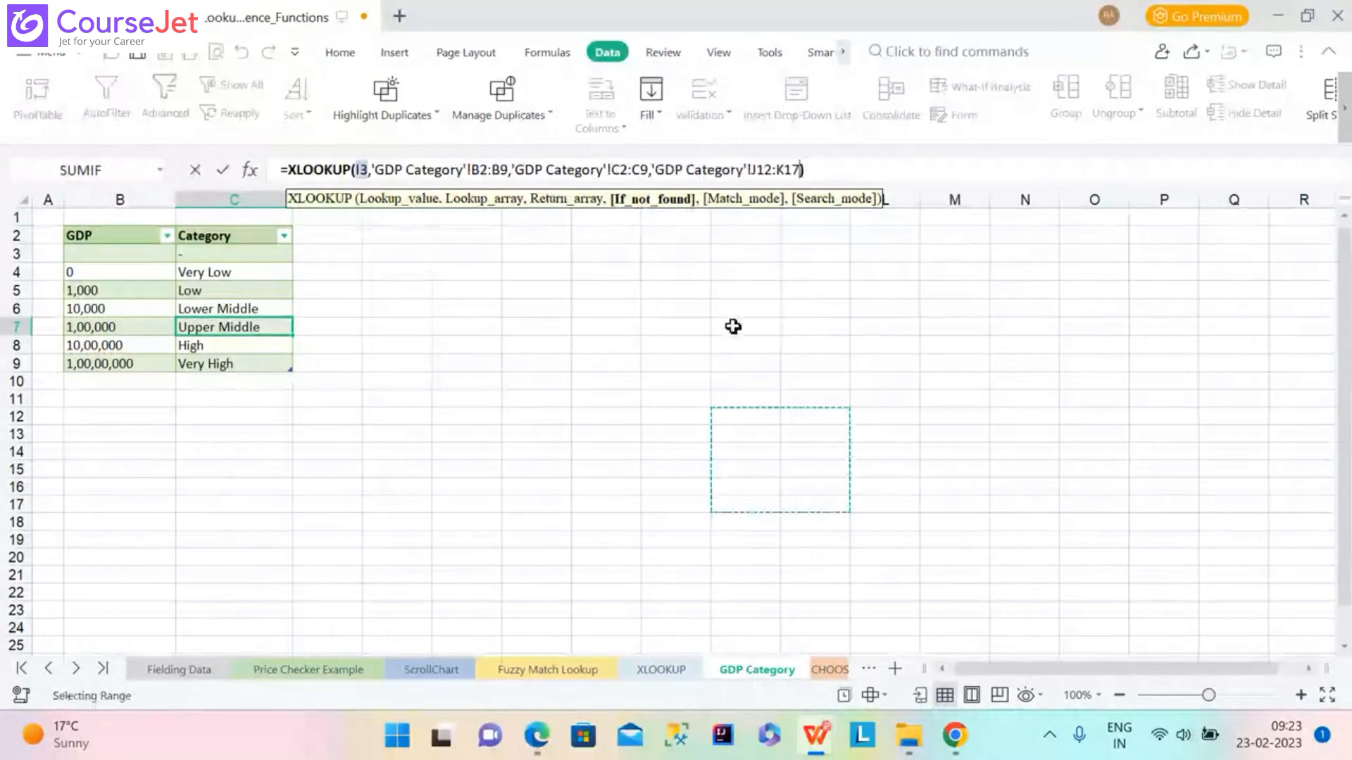
key(BackSpace)
key(BackSpace)
key(BackSpace)
key(BackSpace)
key(BackSpace)
key(BackSpace)
key(BackSpace)
key(BackSpace)
key(BackSpace)
key(BackSpace)
key(BackSpace)
key(BackSpace)
key(BackSpace)
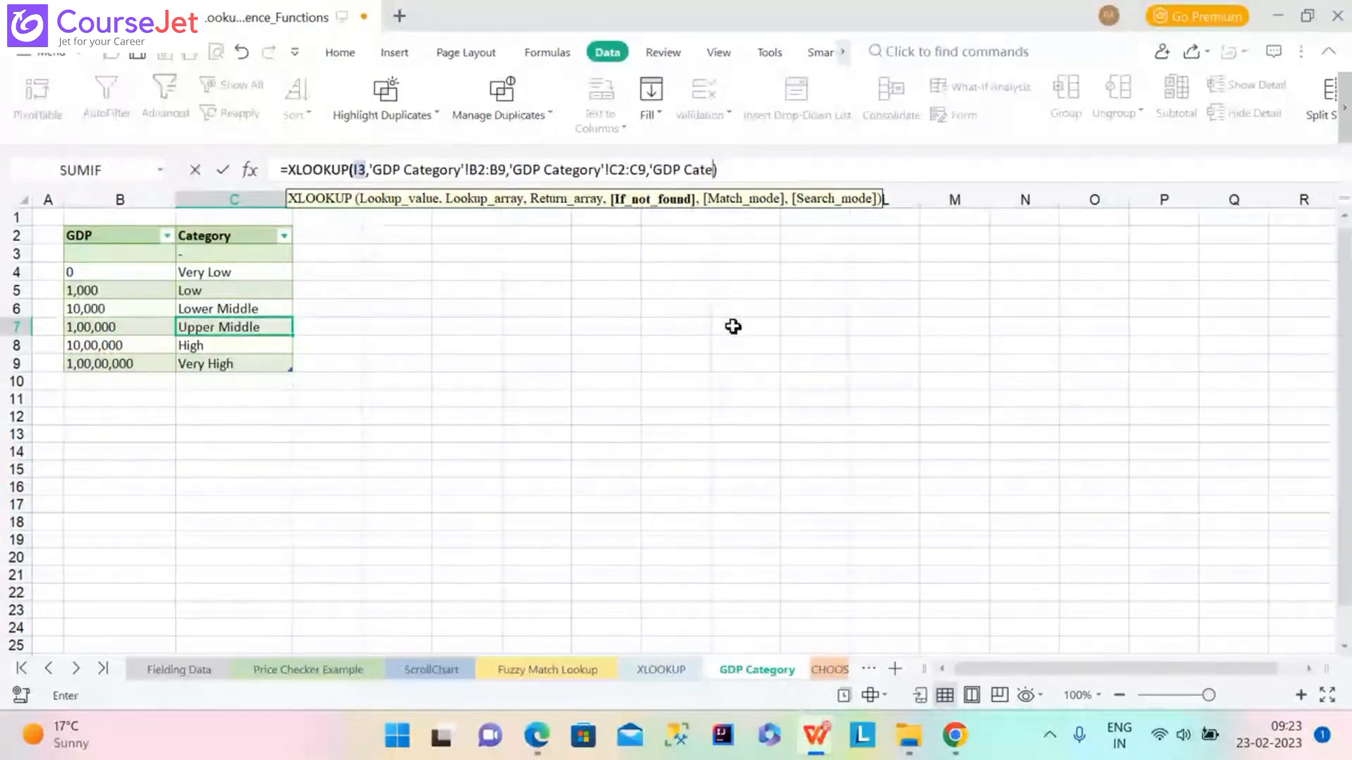
key(BackSpace)
key(BackSpace)
key(BackSpace)
key(BackSpace)
key(BackSpace)
key(BackSpace)
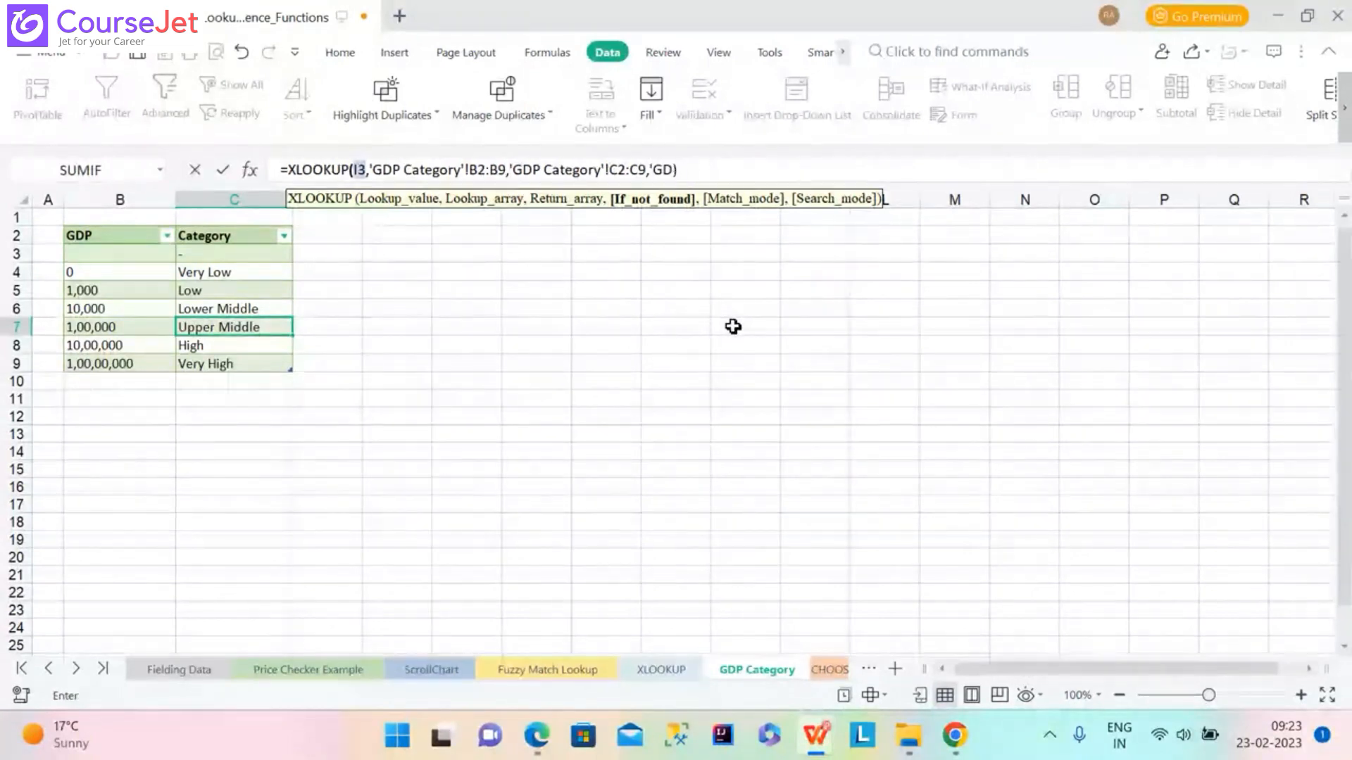
key(BackSpace)
key(BackSpace)
key(BackSpace)
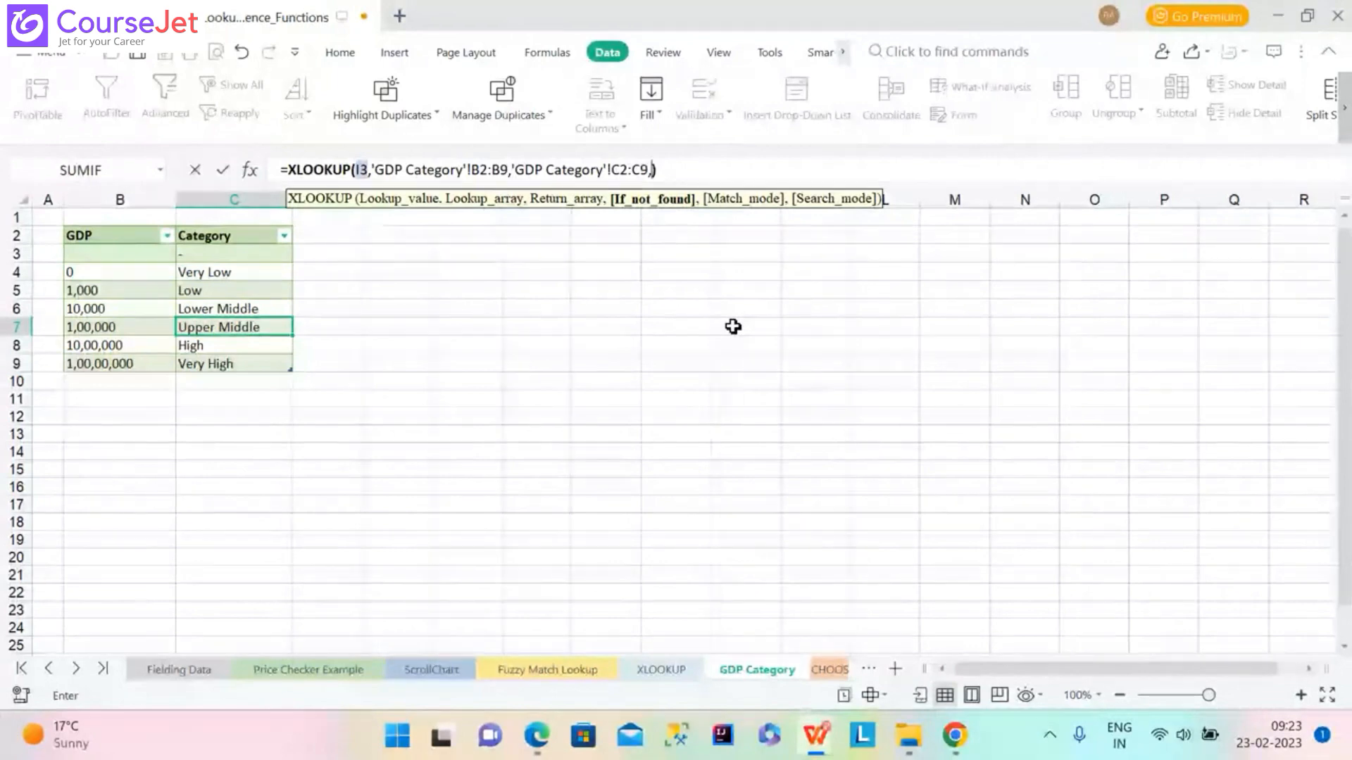
Leave the if-not-found argument empty, set the match mode to -1 (exact match or next smaller item), and enter the formula.
text(,)
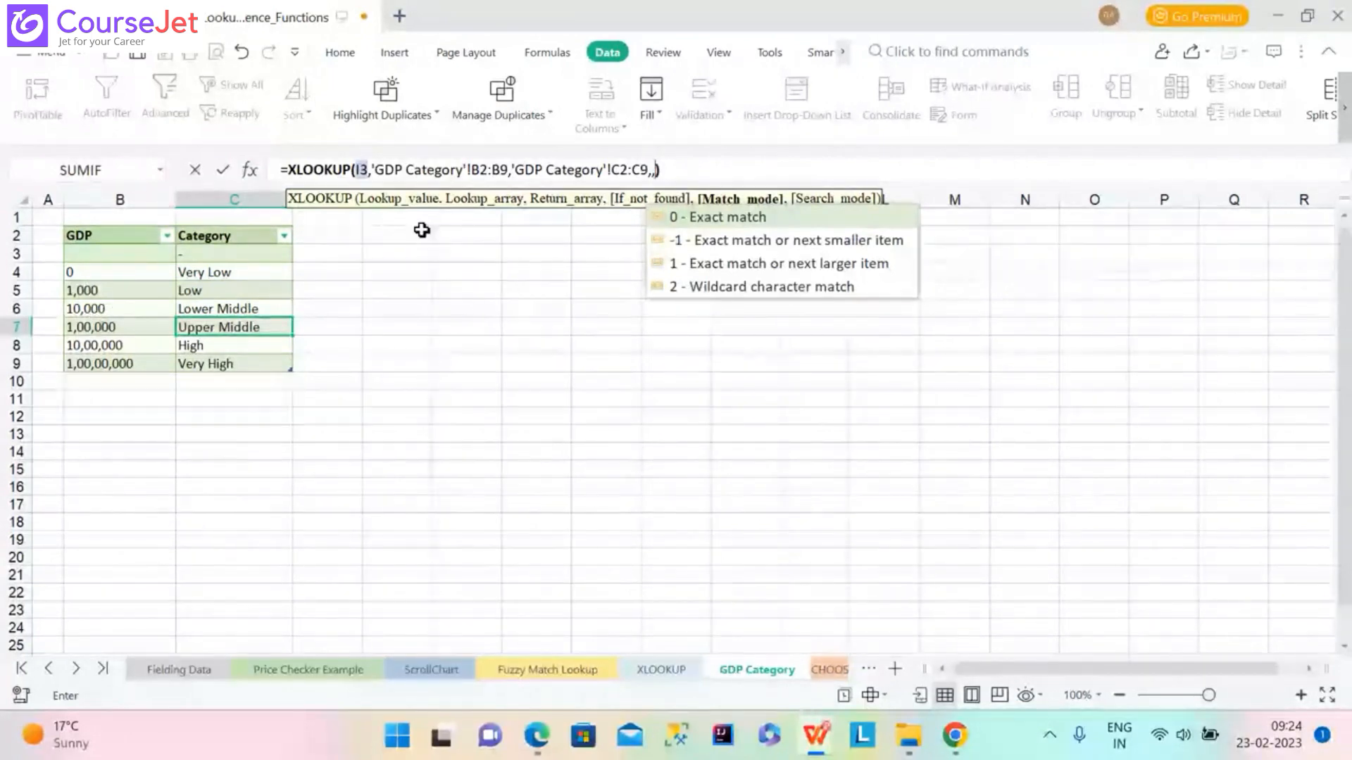
text(-1)
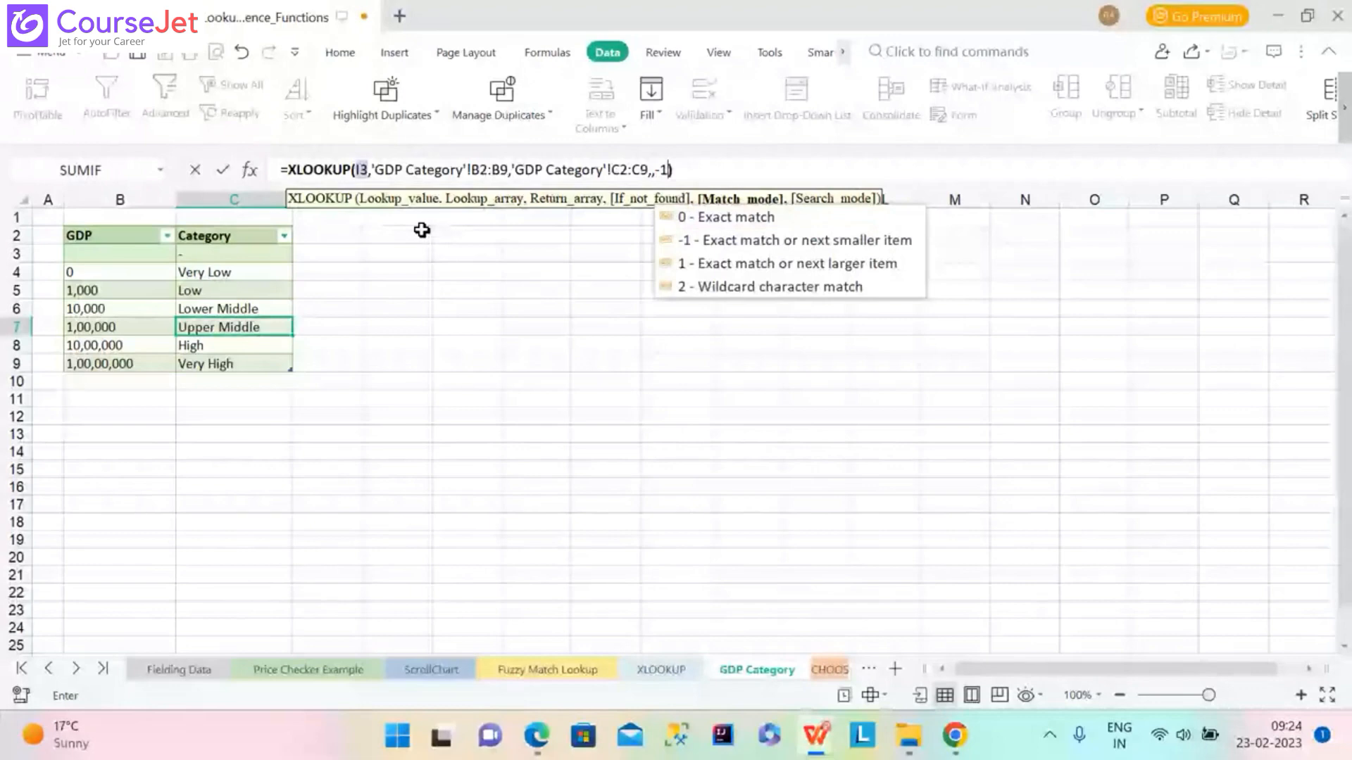
key(Return)
Fill the J3 formula down the whole GDP Category column and review the filled rows.
click(615, 259)
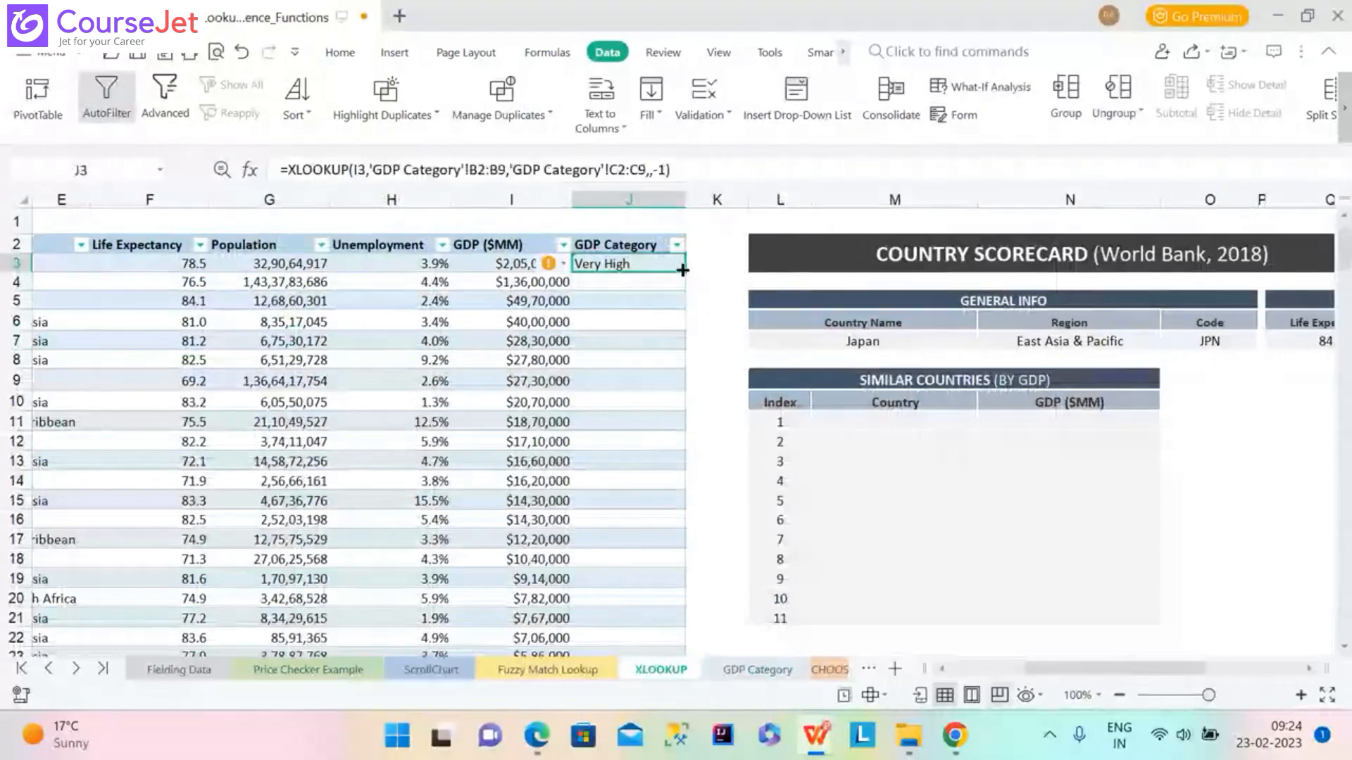
double_click(682, 270)
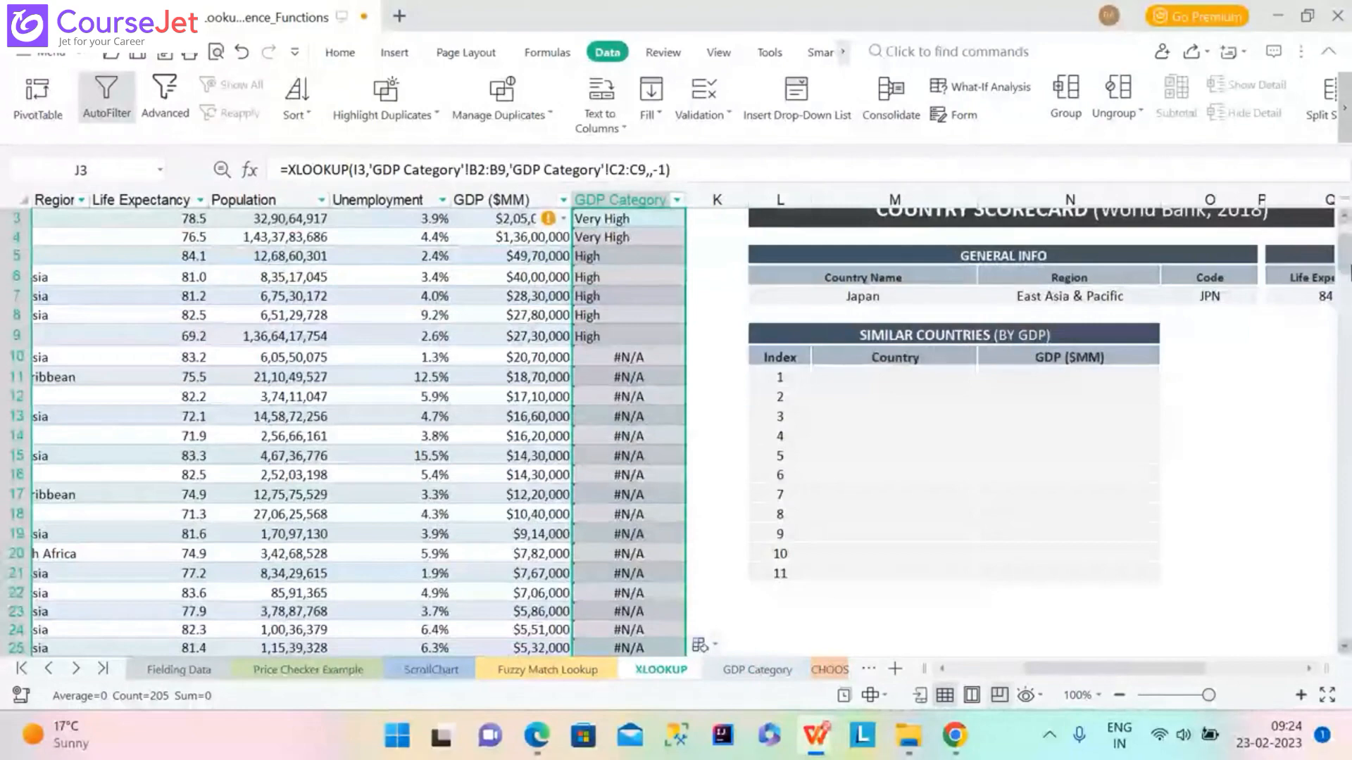
scroll(1348, 267, up, 1)
drag(1349, 260, 1348, 342)
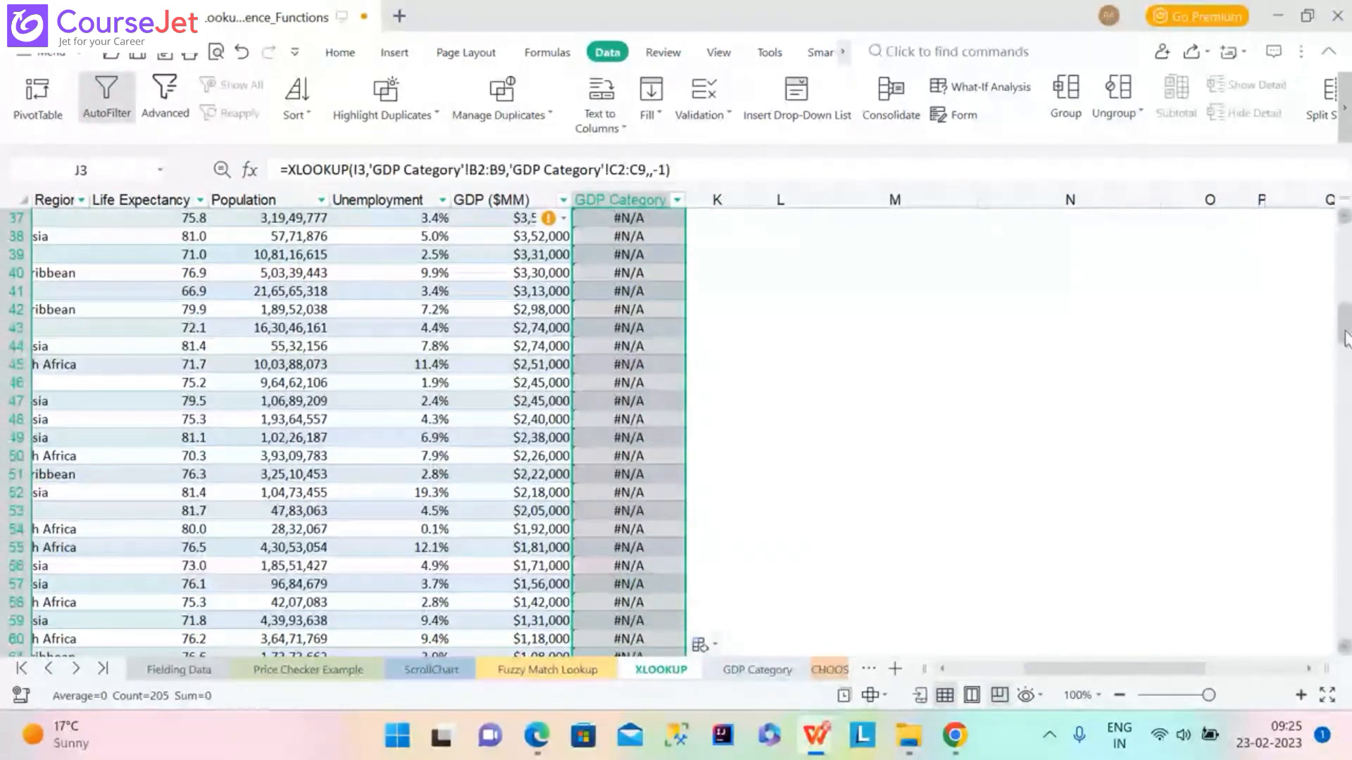
drag(1345, 336, 1347, 248)
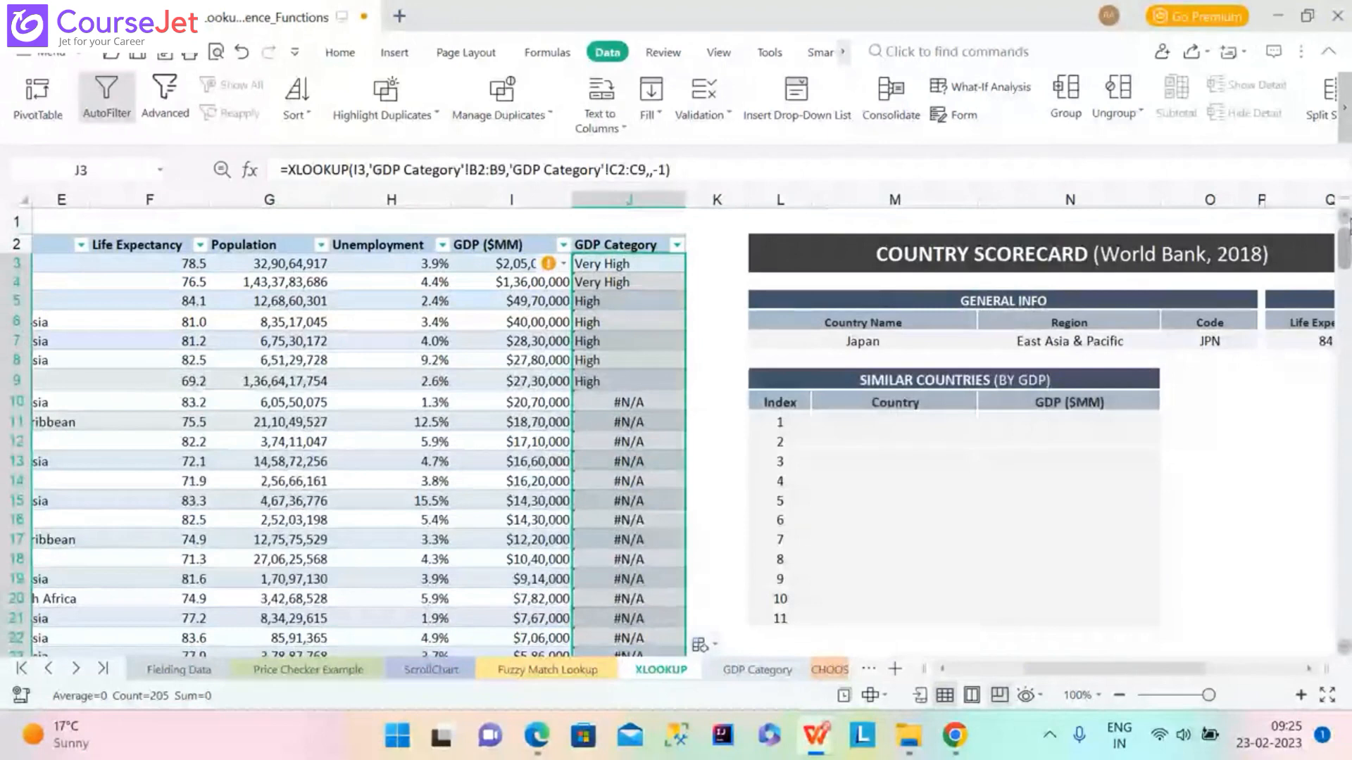
Compare the lookup and return ranges in J10's formula with the GDP Category sheet's table, and select cell J3.
click(643, 402)
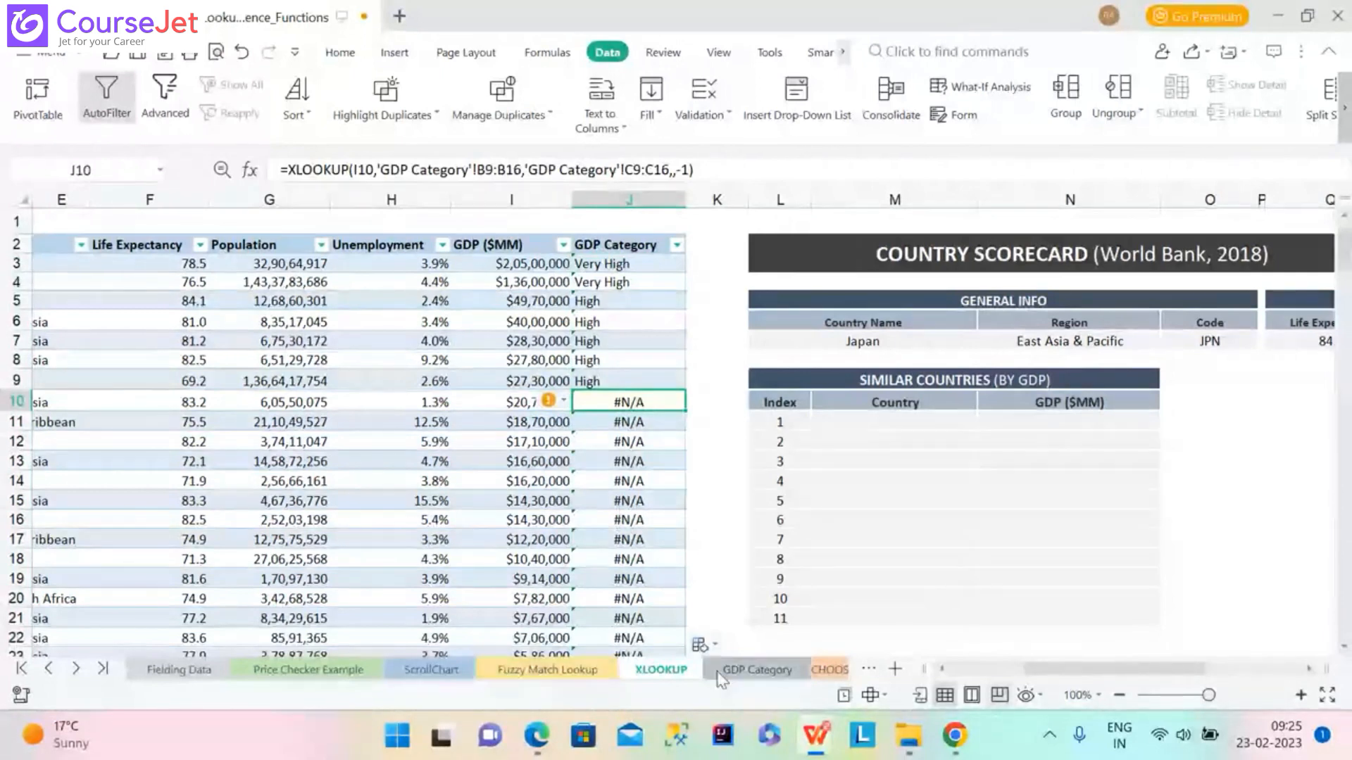
click(754, 669)
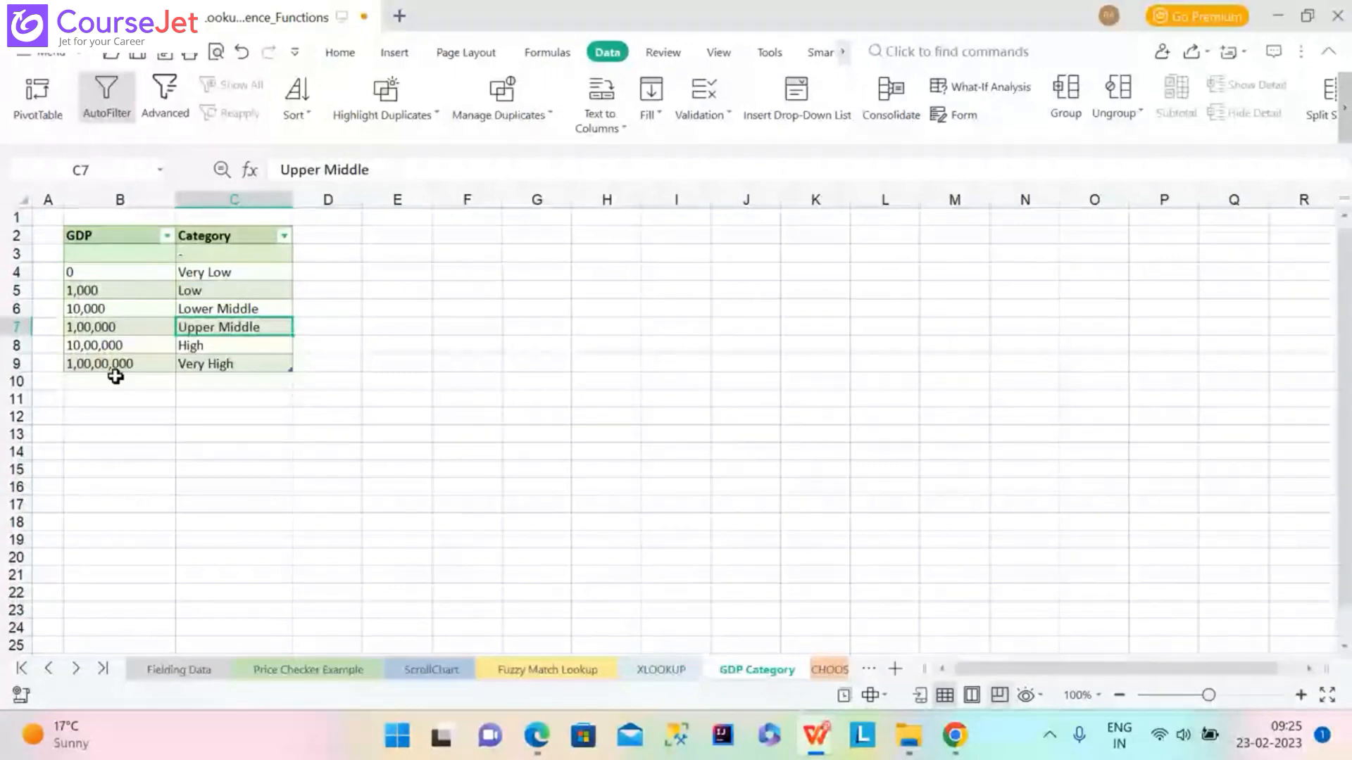
click(639, 671)
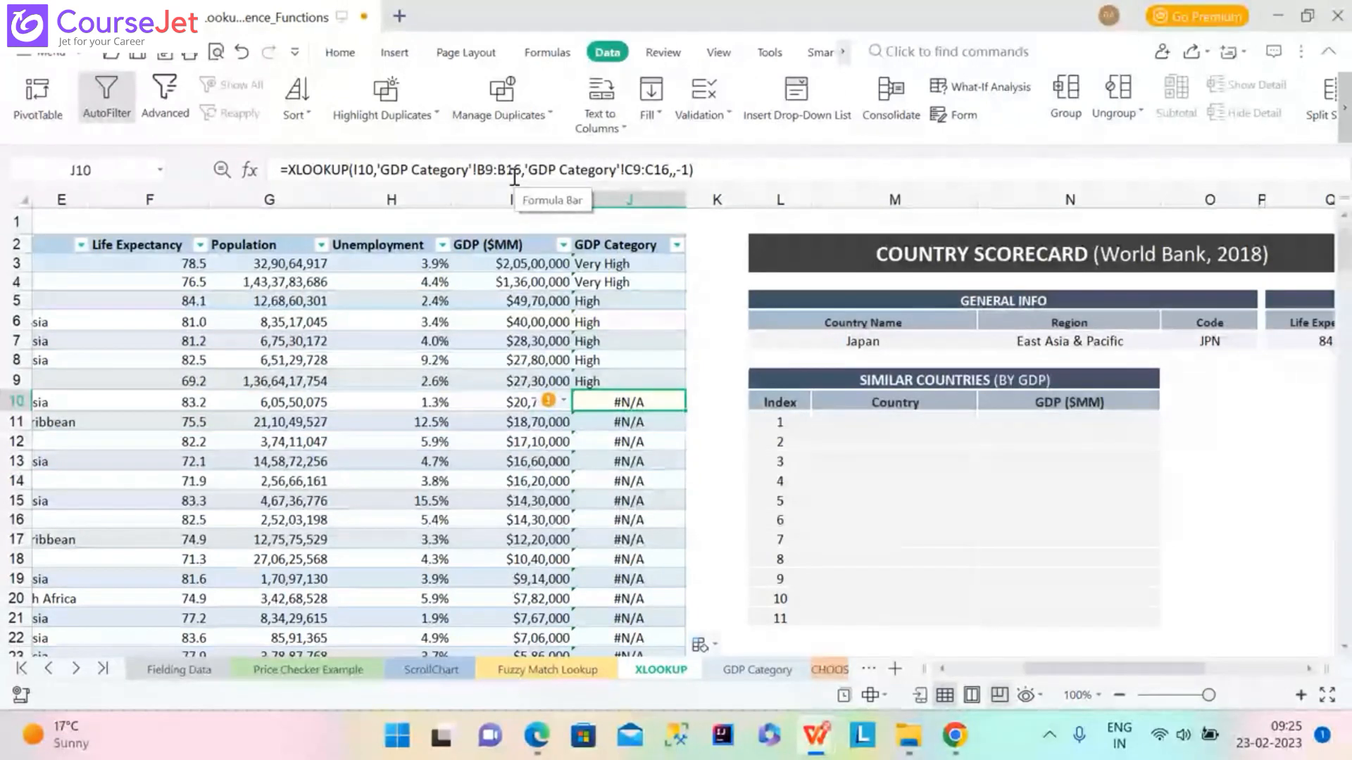
click(512, 172)
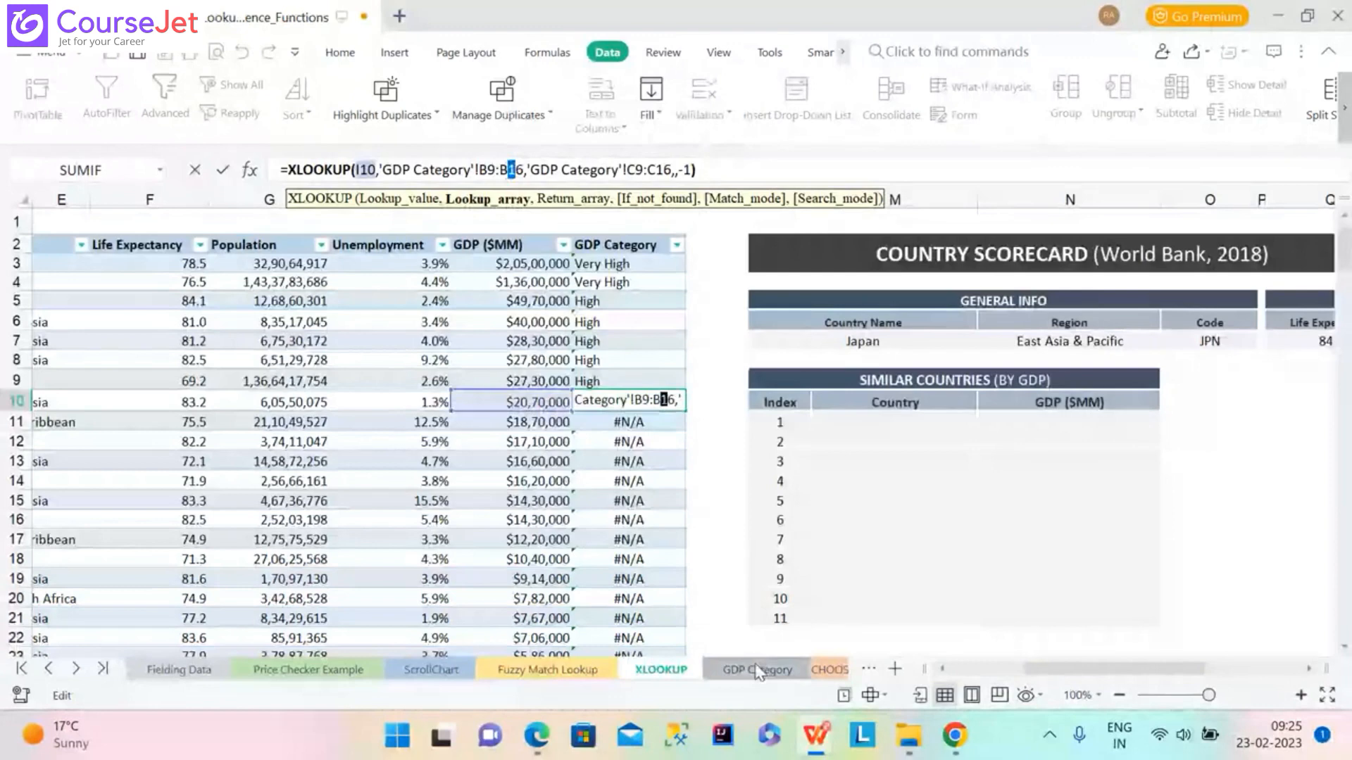
key(Return)
click(612, 262)
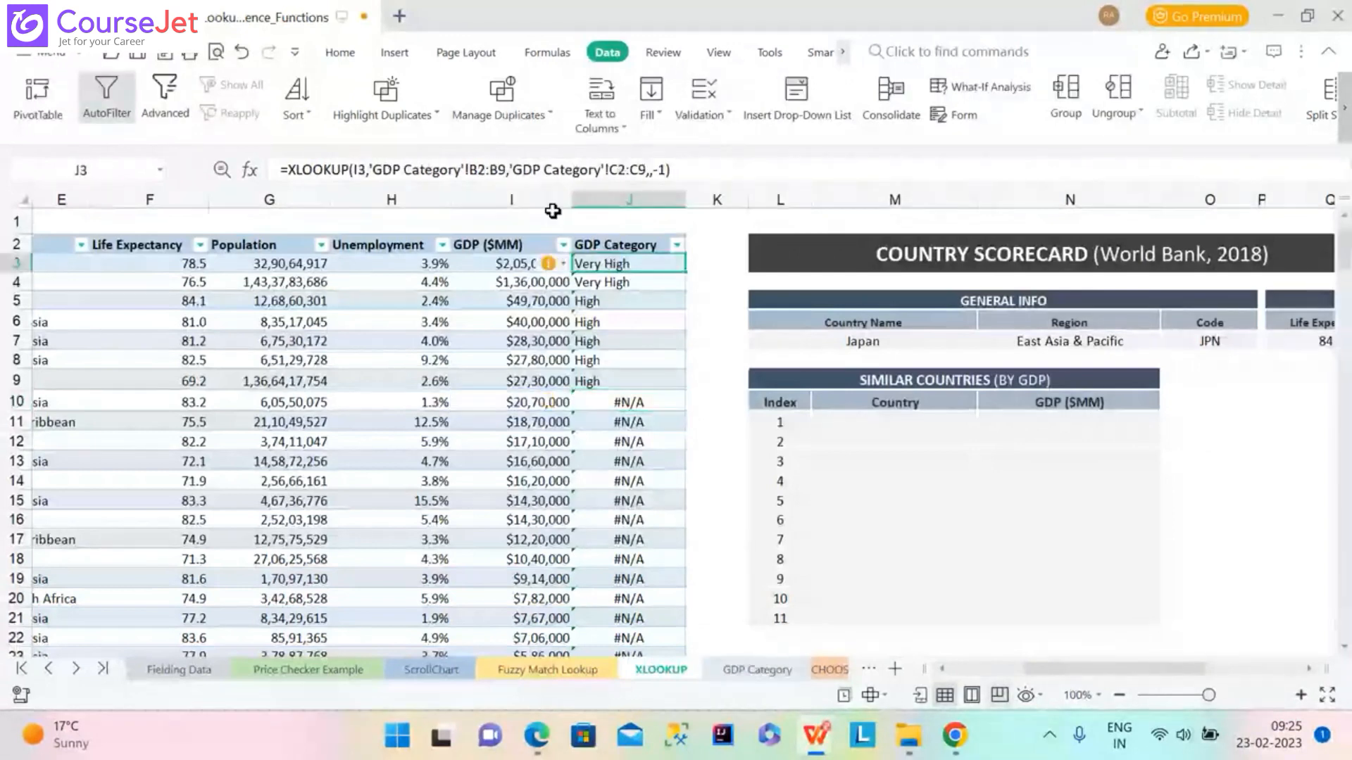
Make the GDP Category ranges in J3's XLOOKUP formula absolute as $B$2:$B$9 and $C$2:$C$9, and enter the formula.
click(610, 395)
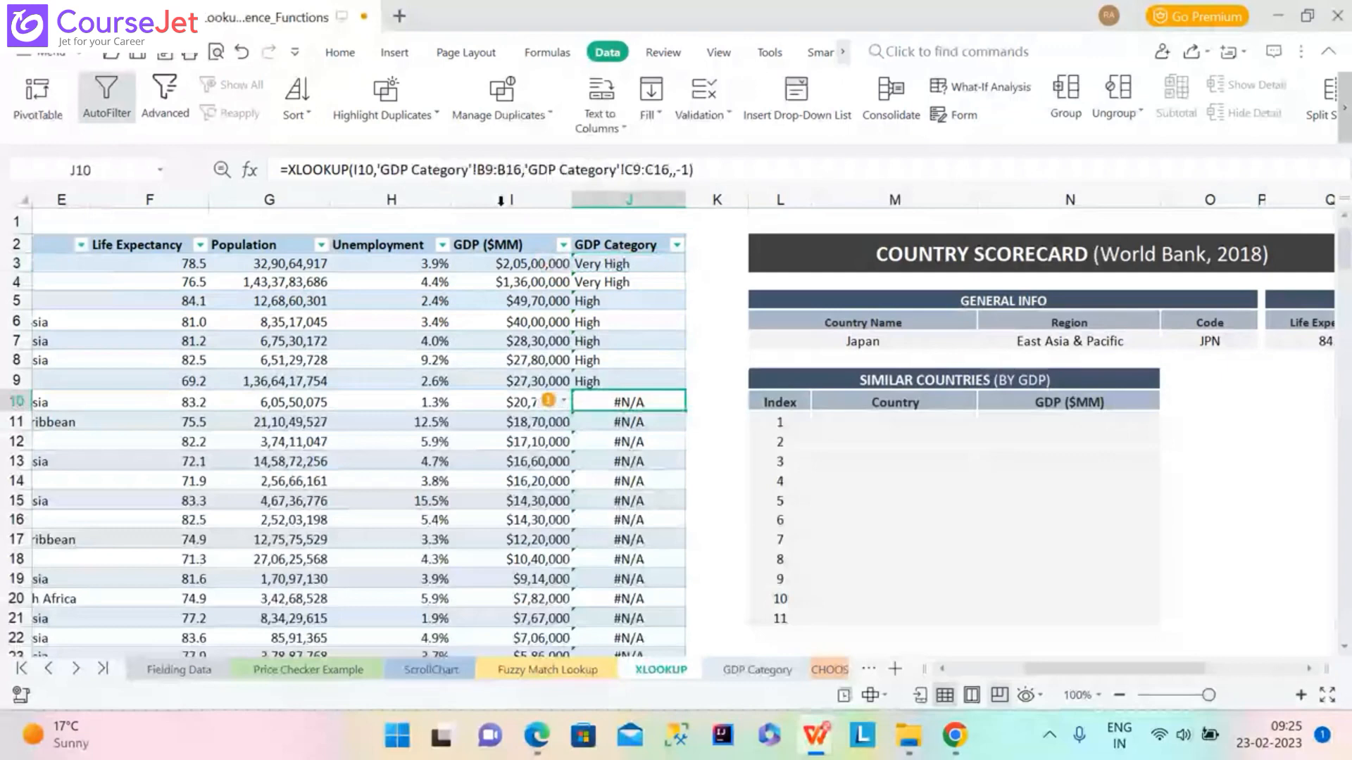
click(603, 266)
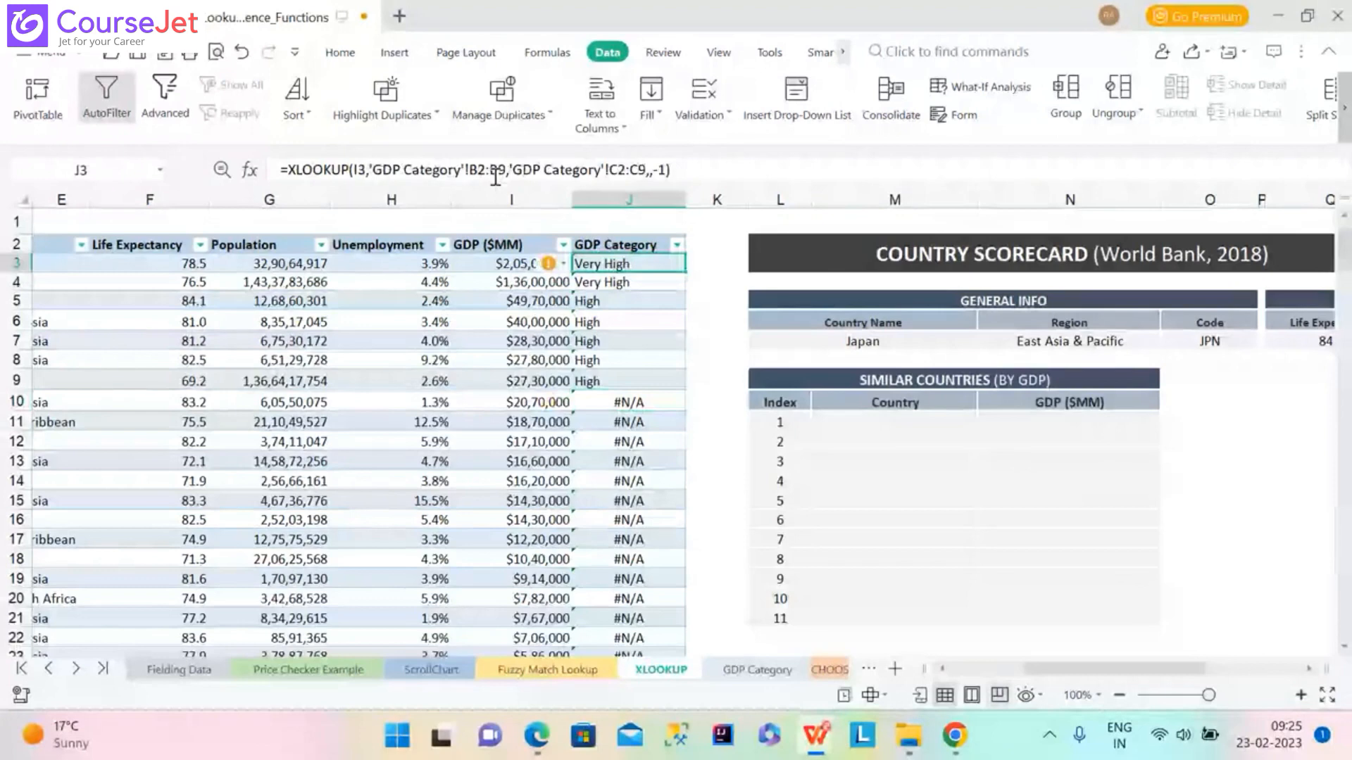
click(477, 170)
key(F4)
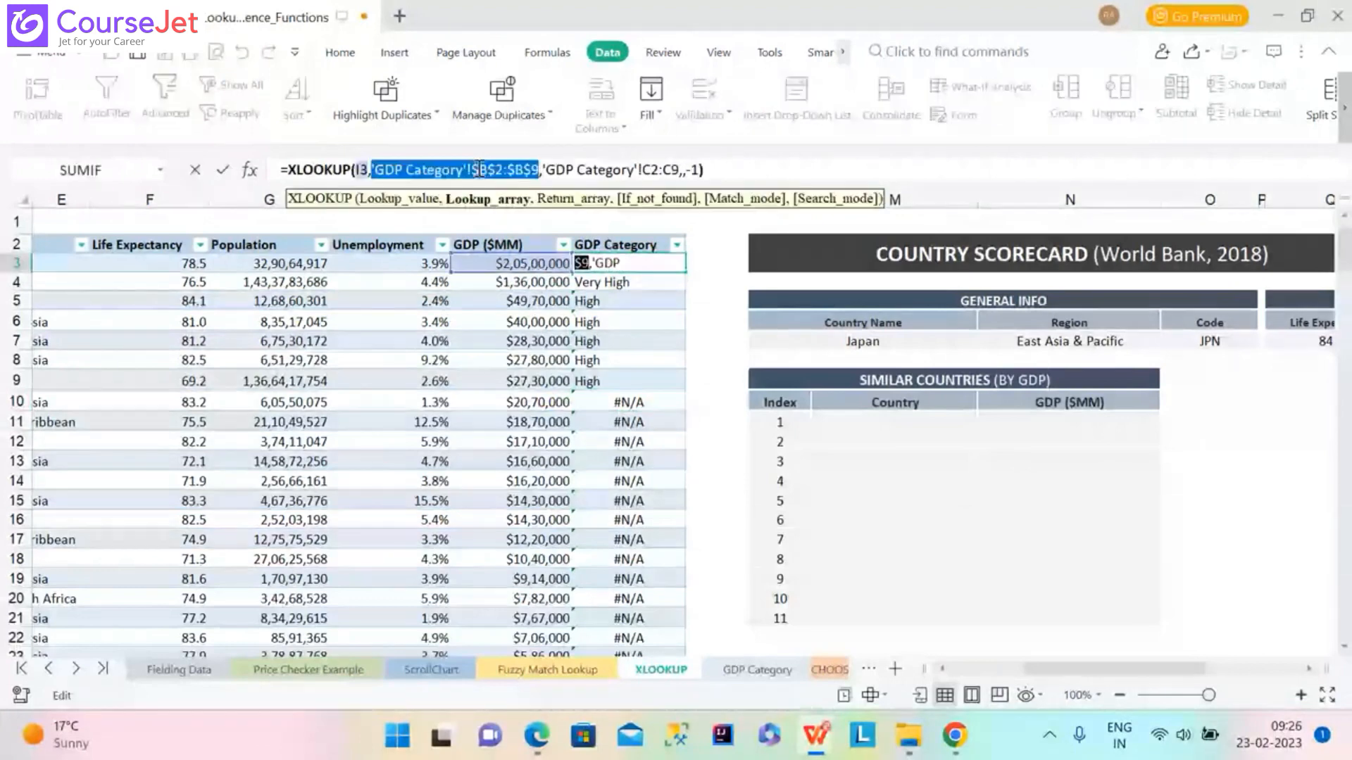
click(653, 175)
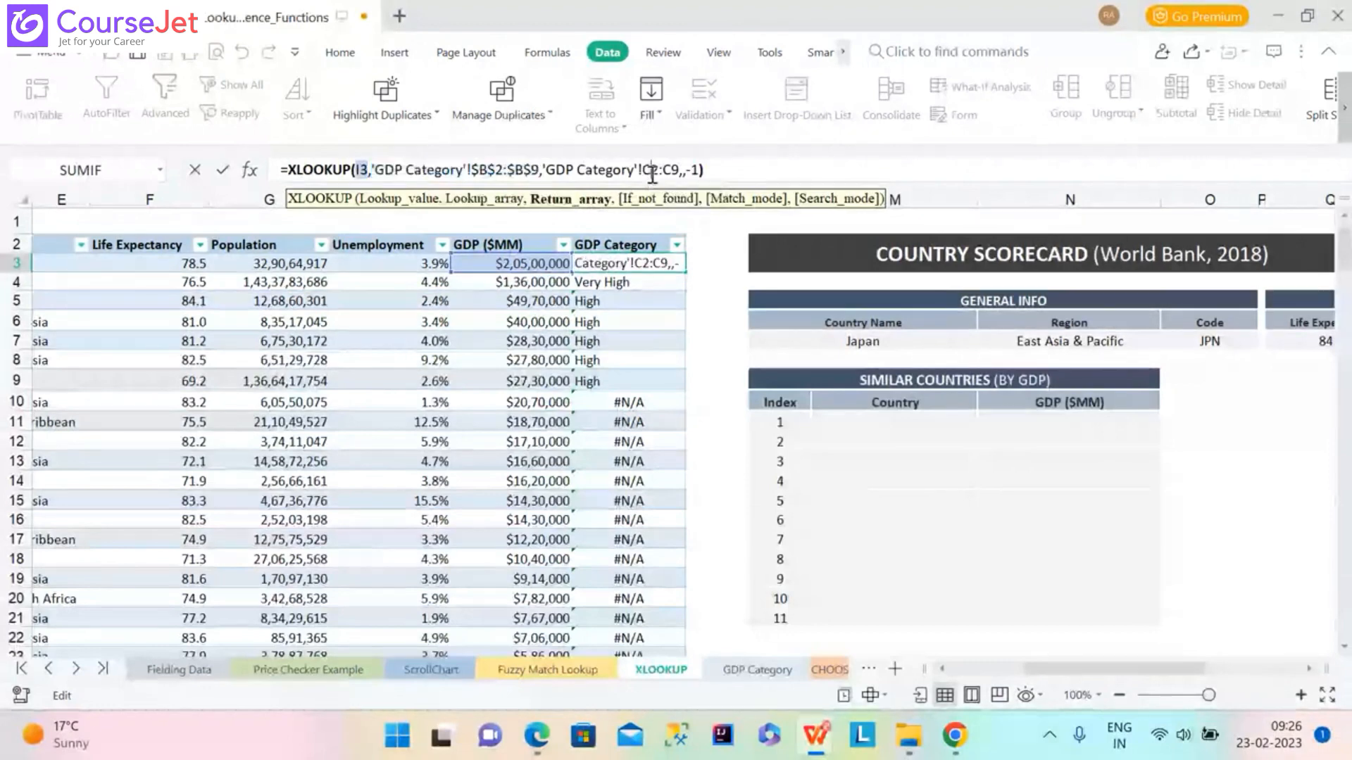
key(F4)
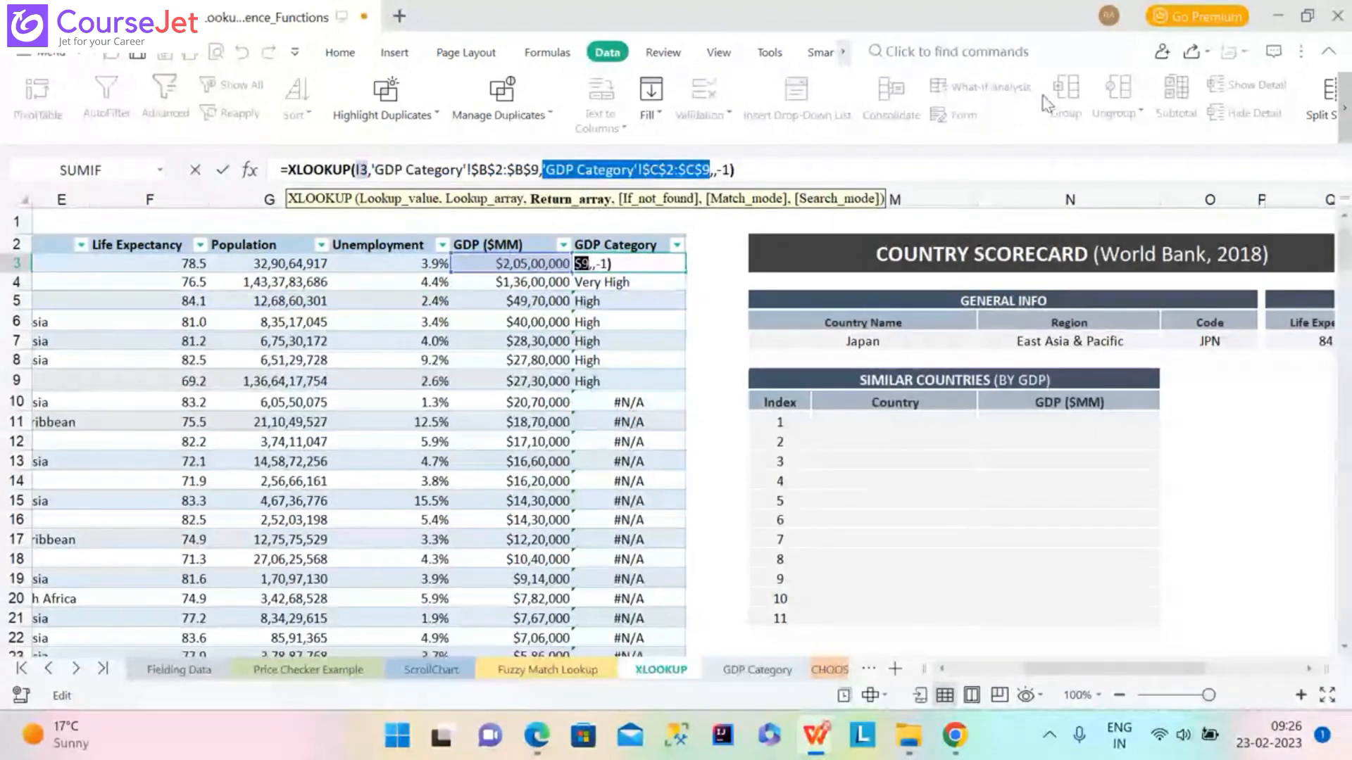
key(Return)
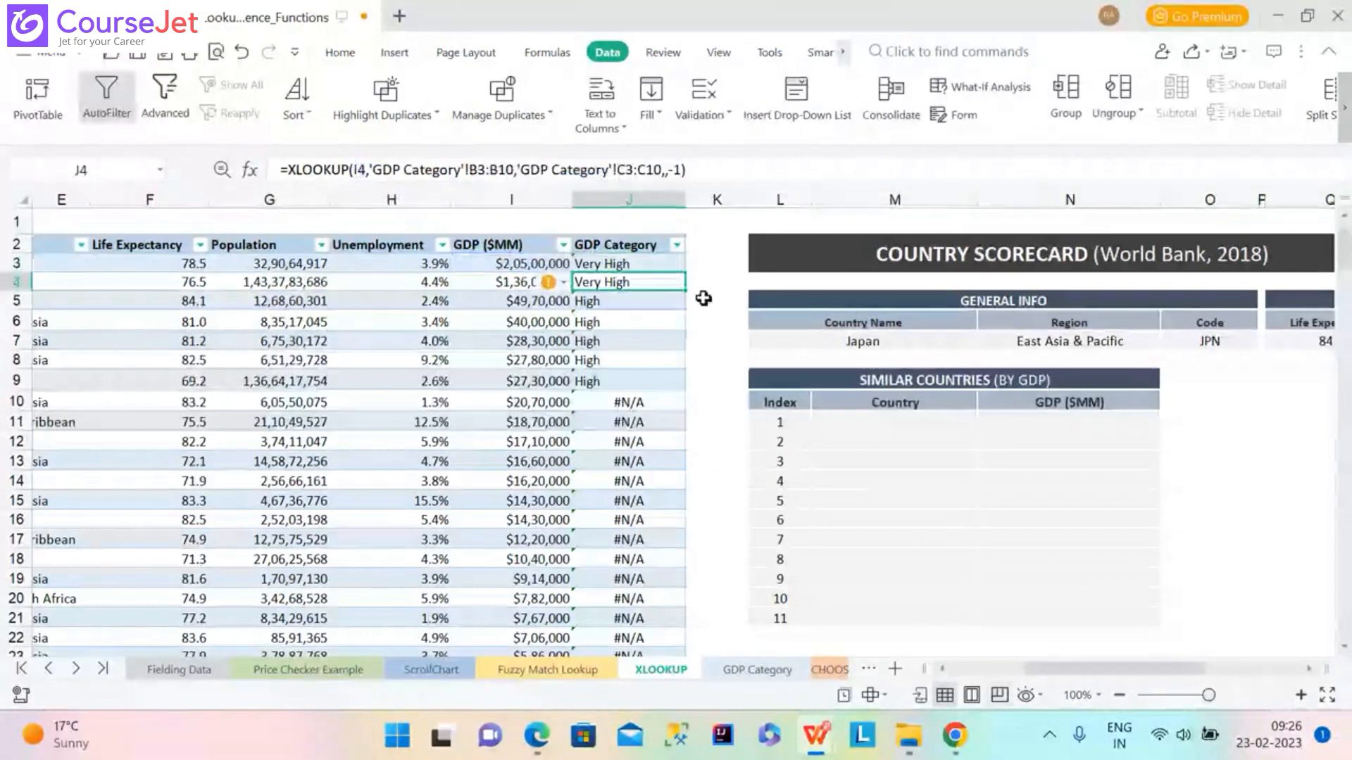
Fill the corrected J3 formula down the whole GDP Category column and review the filled rows.
click(638, 268)
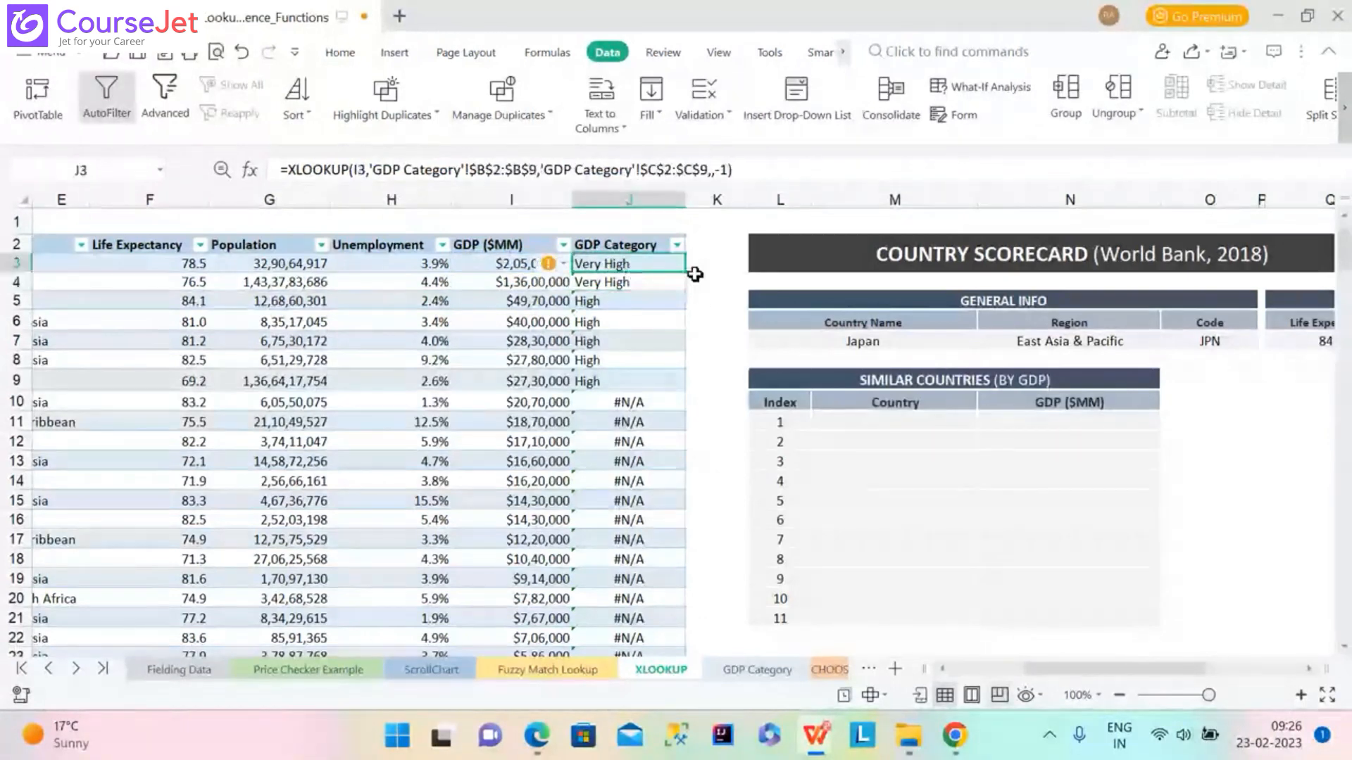
double_click(685, 272)
scroll(685, 272, down, 1)
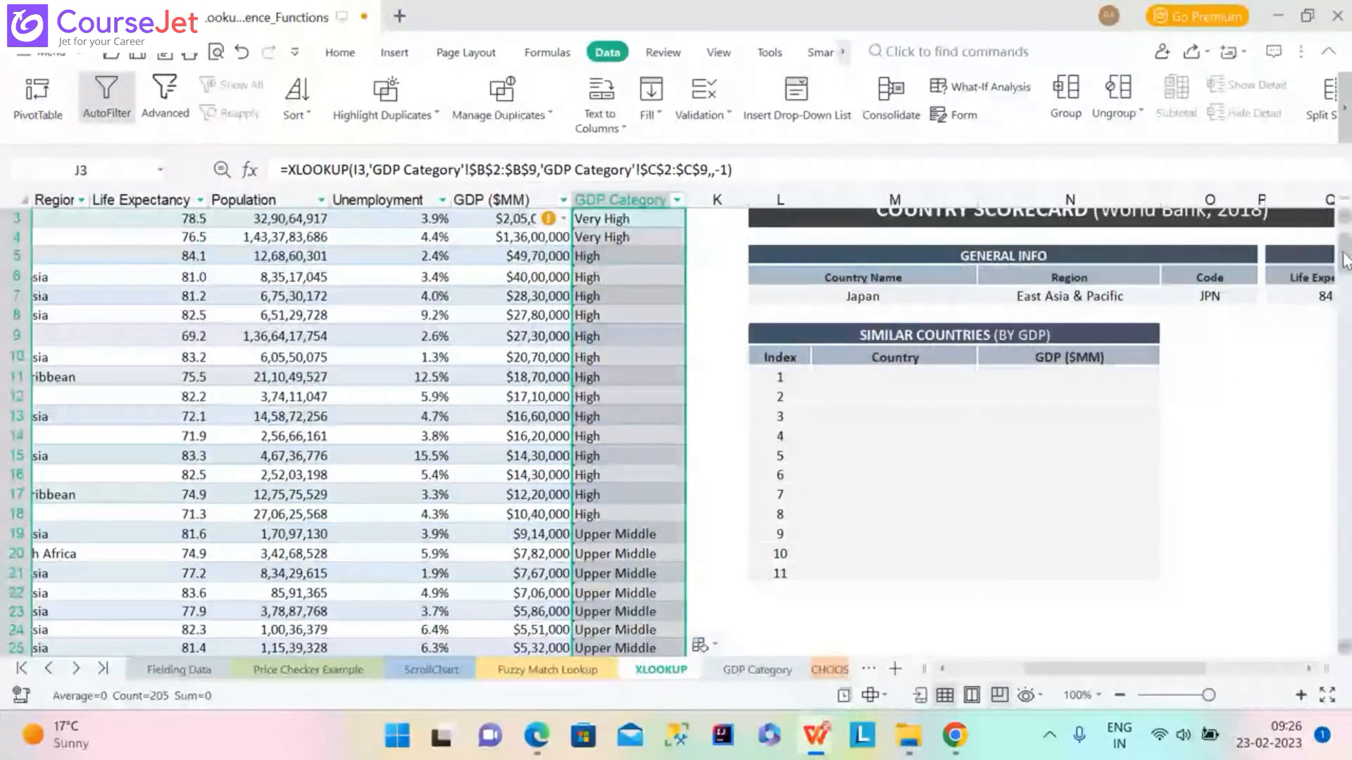
drag(1345, 260, 1347, 271)
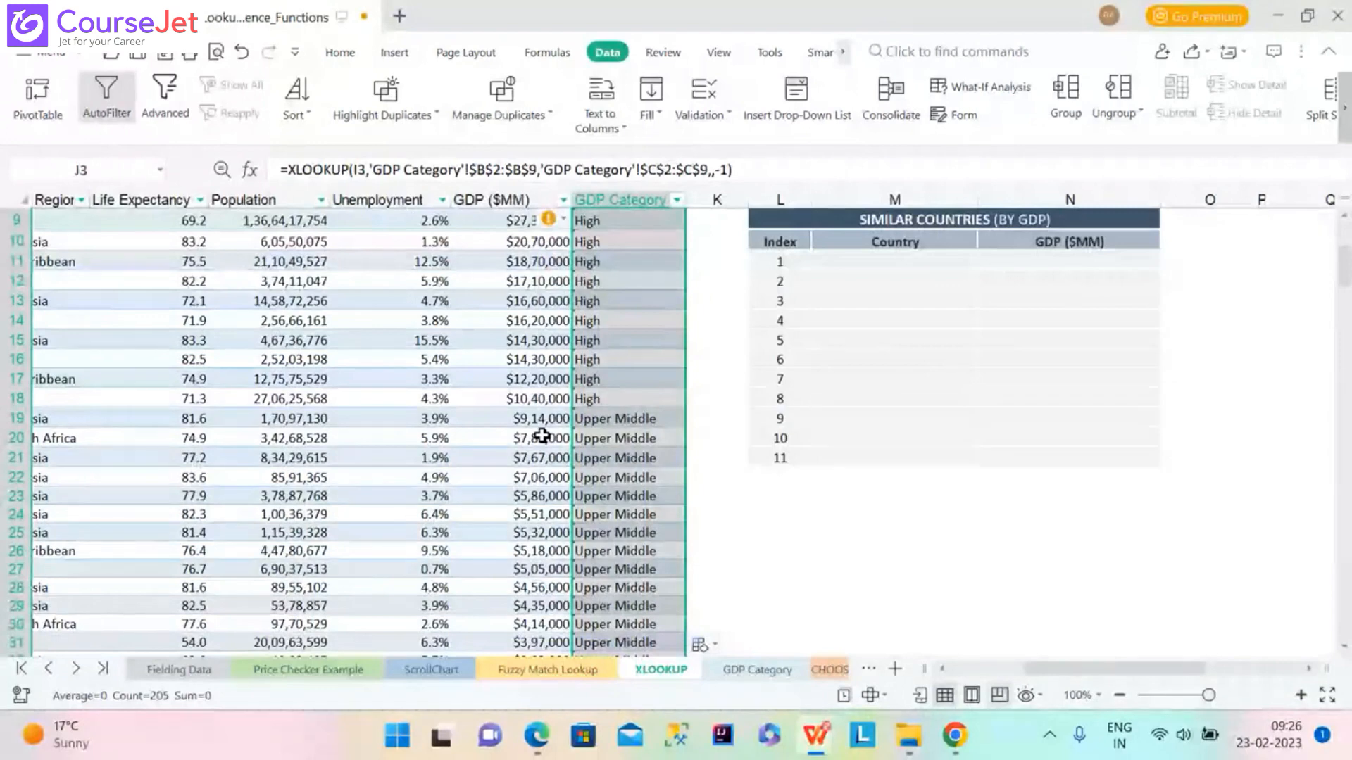
Compare the filled categories with the GDP Category sheet's thresholds, and return to the XLOOKUP sheet's Country Scorecard and its GDP boxes.
click(755, 671)
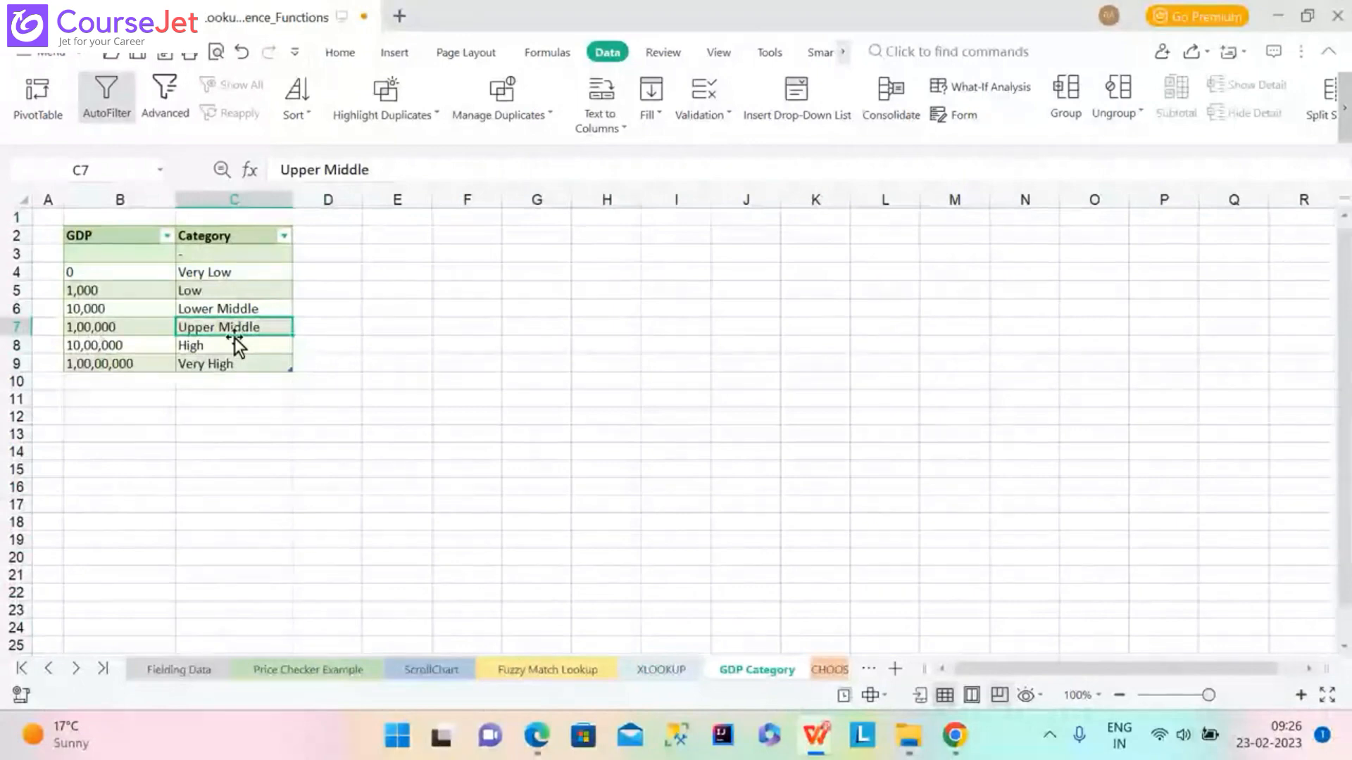
click(661, 670)
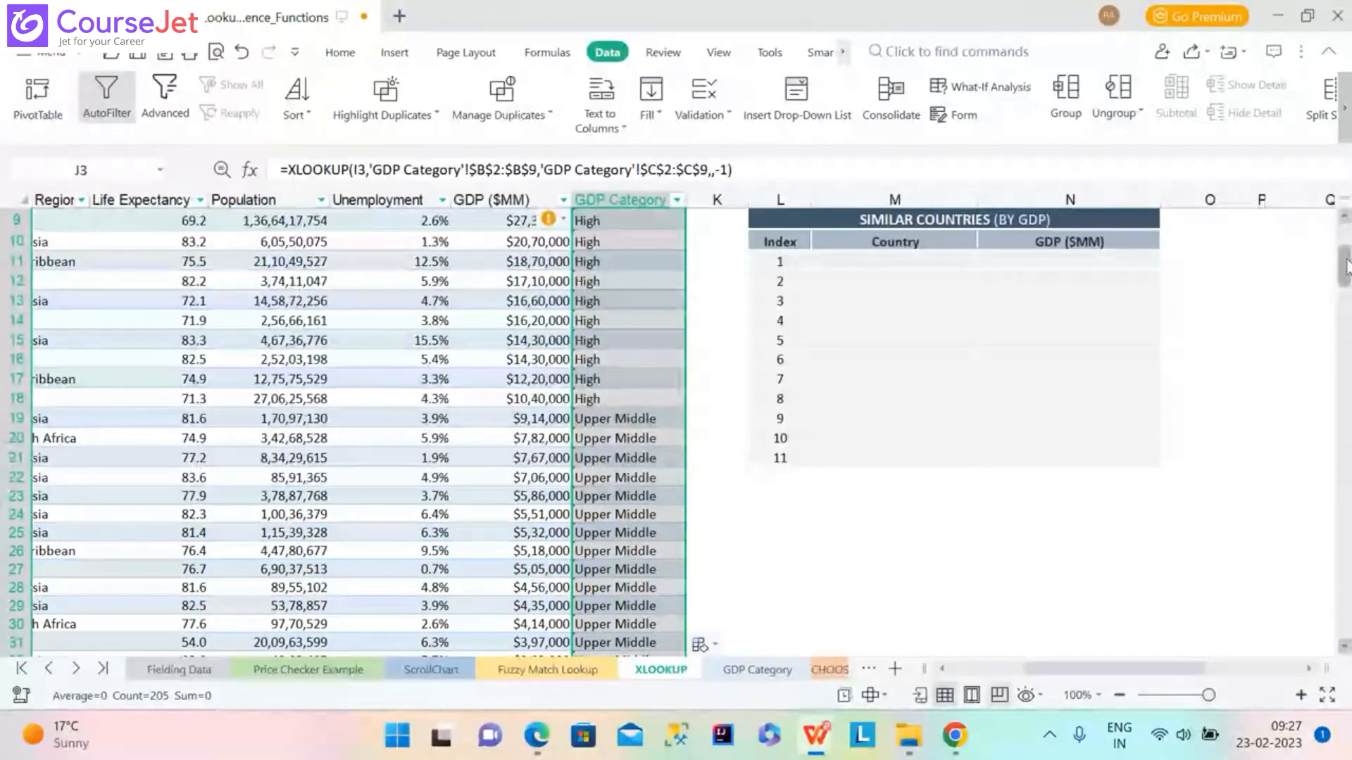
scroll(1127, 625, up, 3)
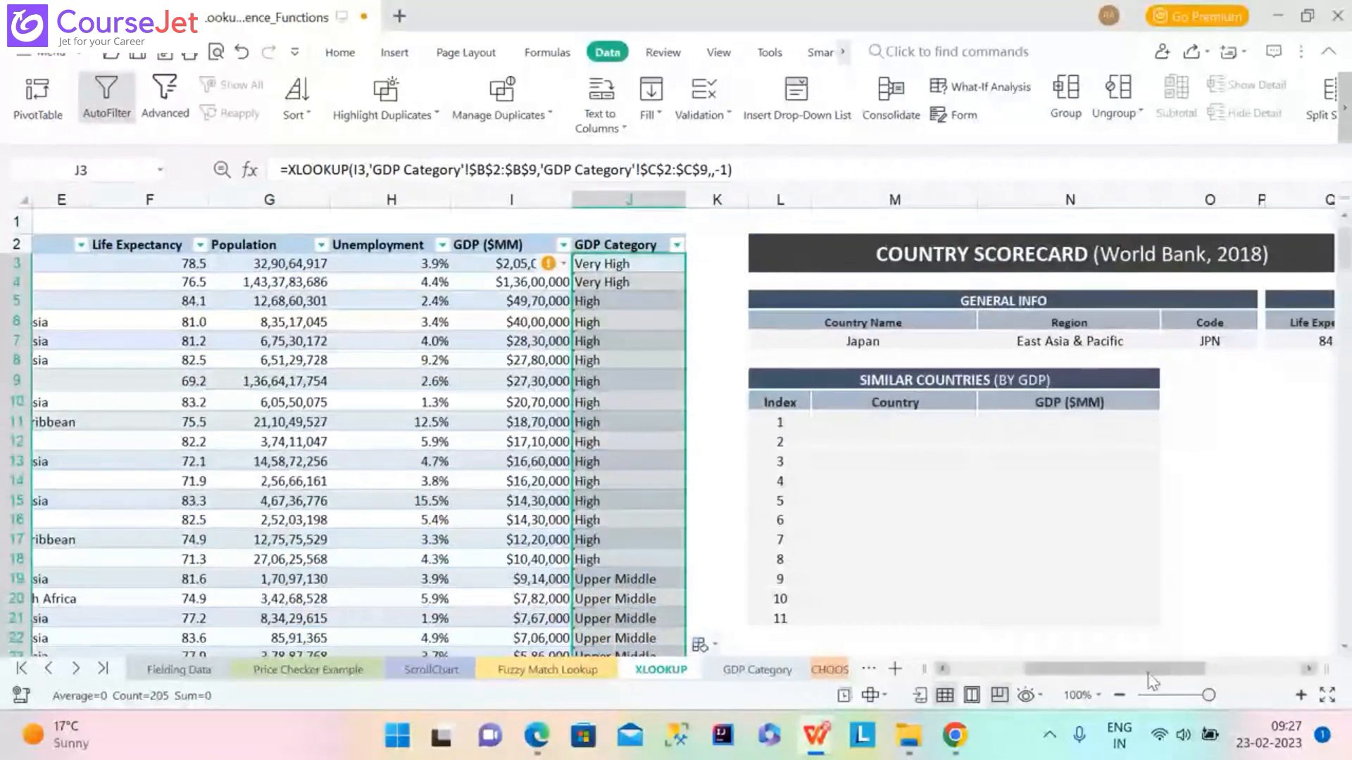
drag(1149, 673, 1197, 666)
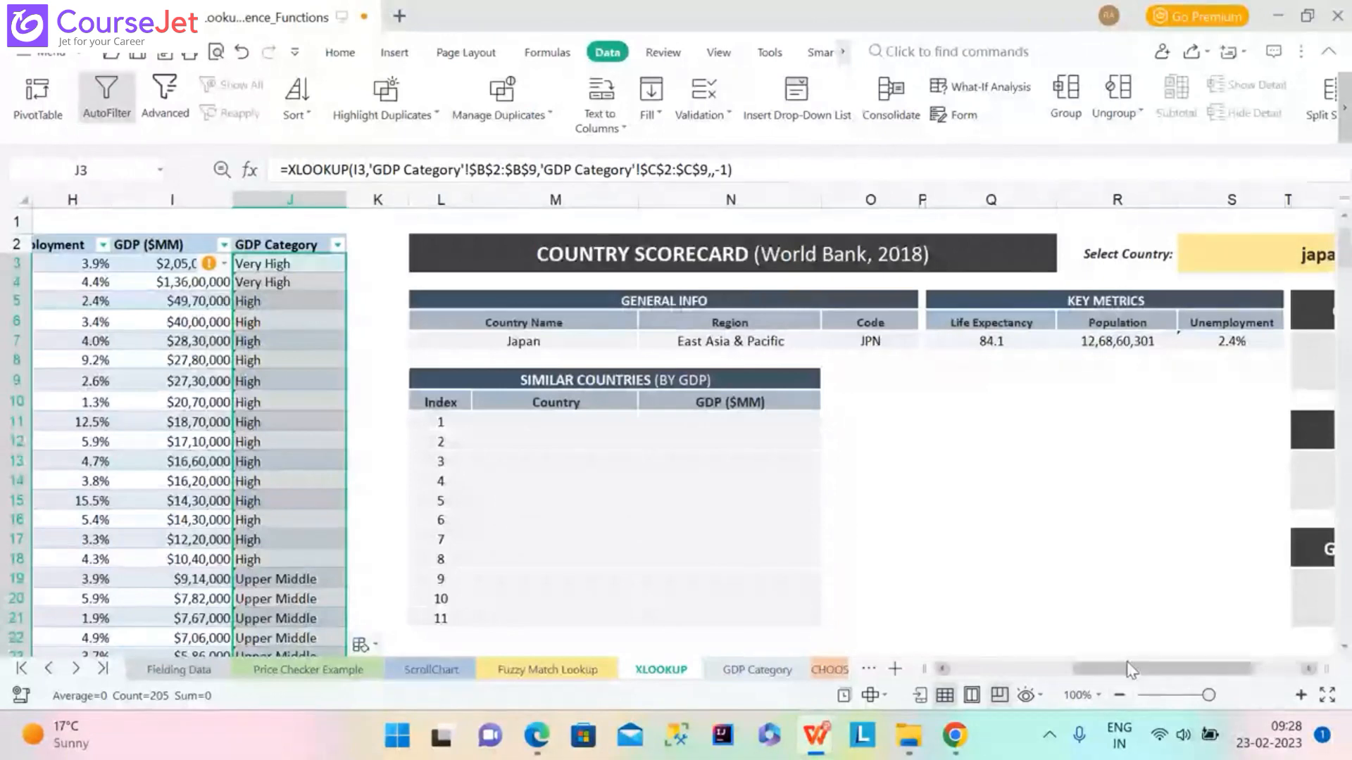
drag(1131, 669, 445, 502)
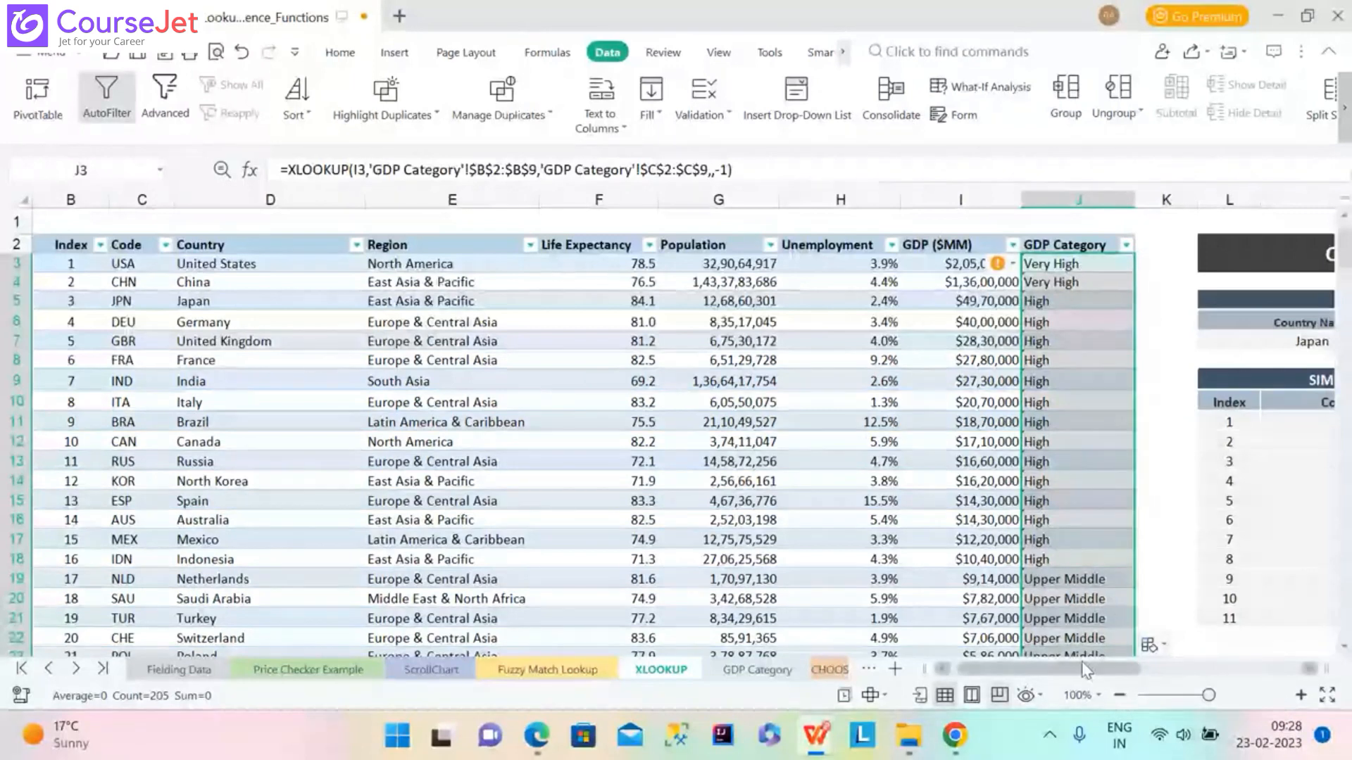
drag(1089, 670, 1169, 676)
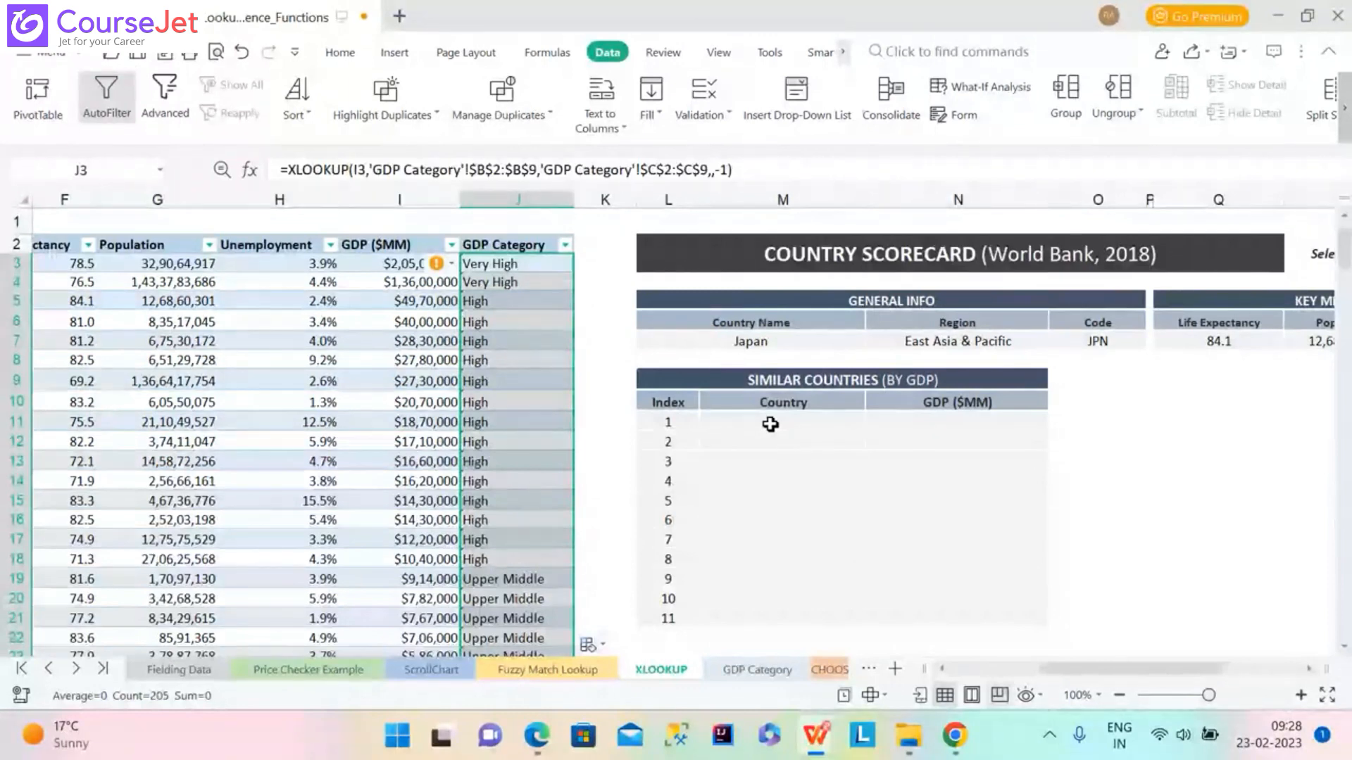
scroll(1193, 654, right, 5)
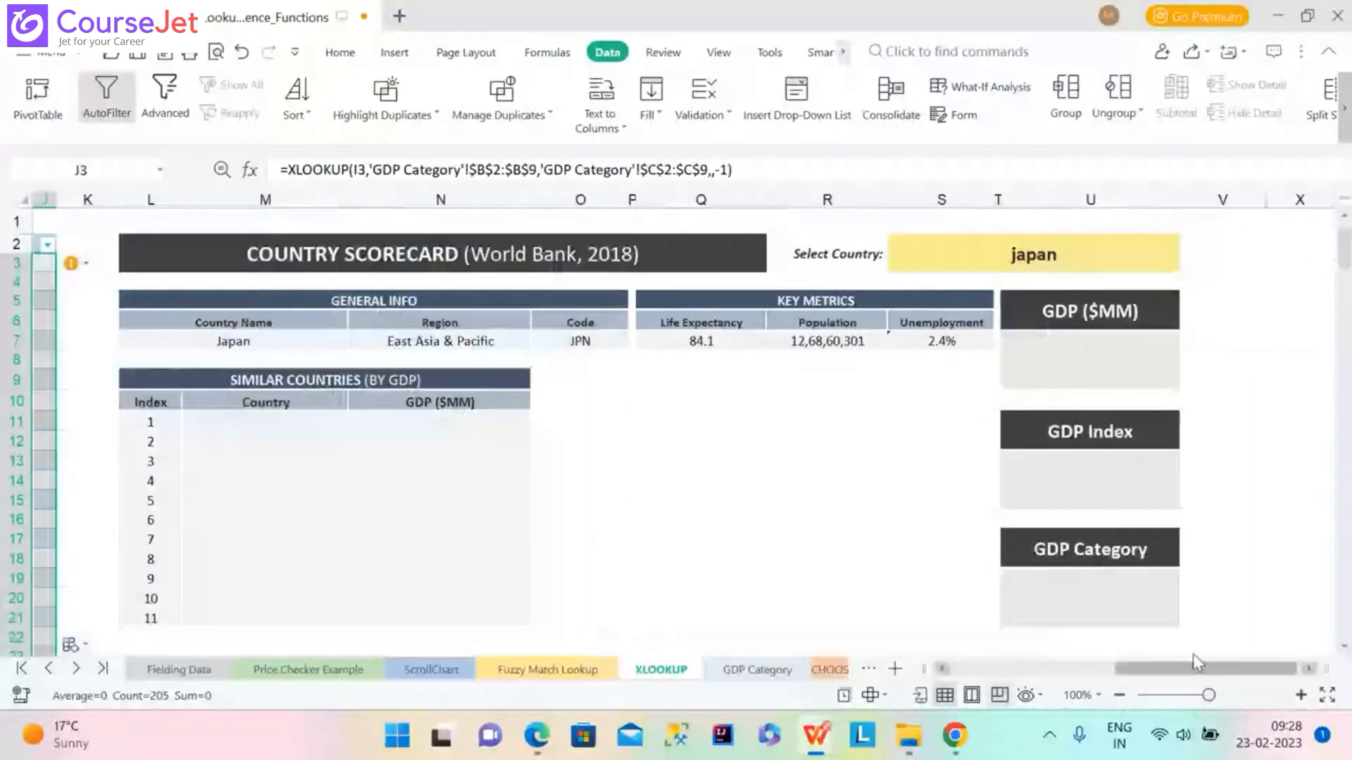
click(1093, 359)
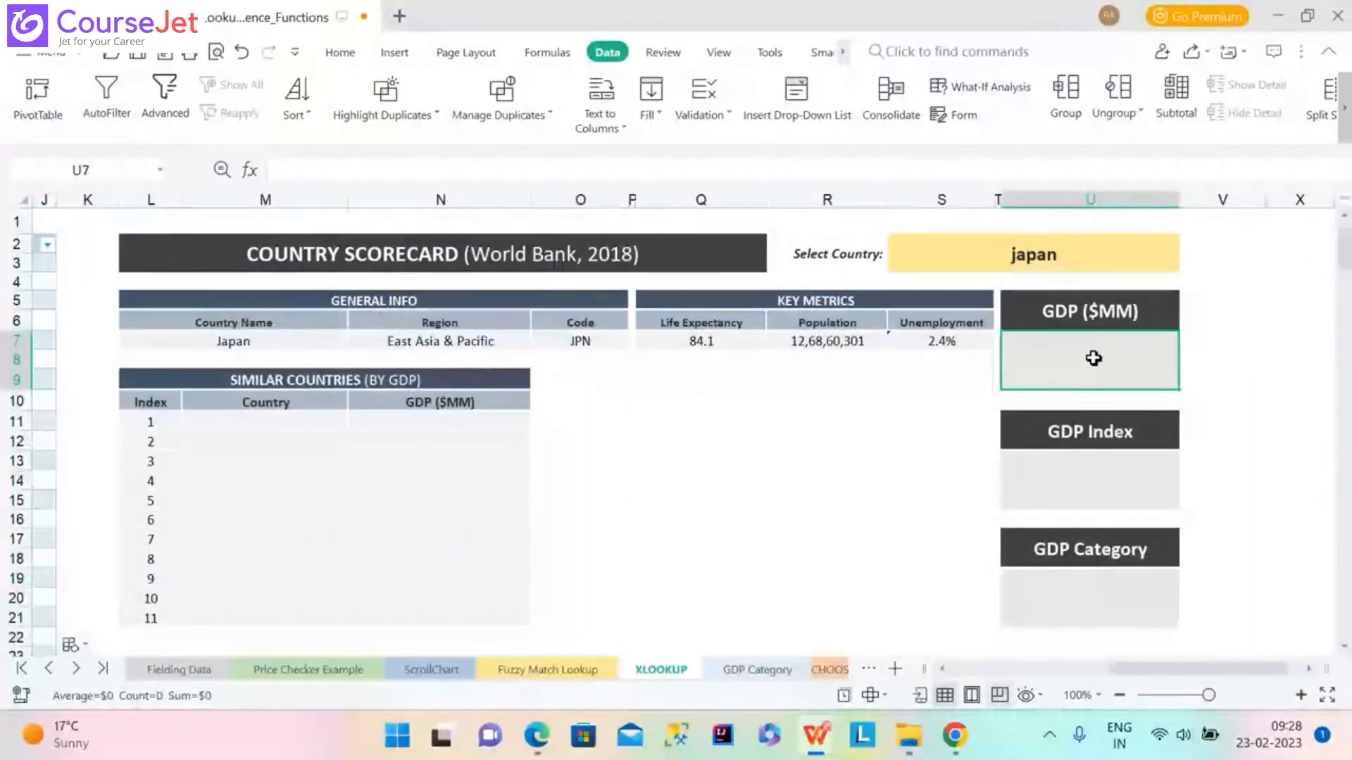
text(=)
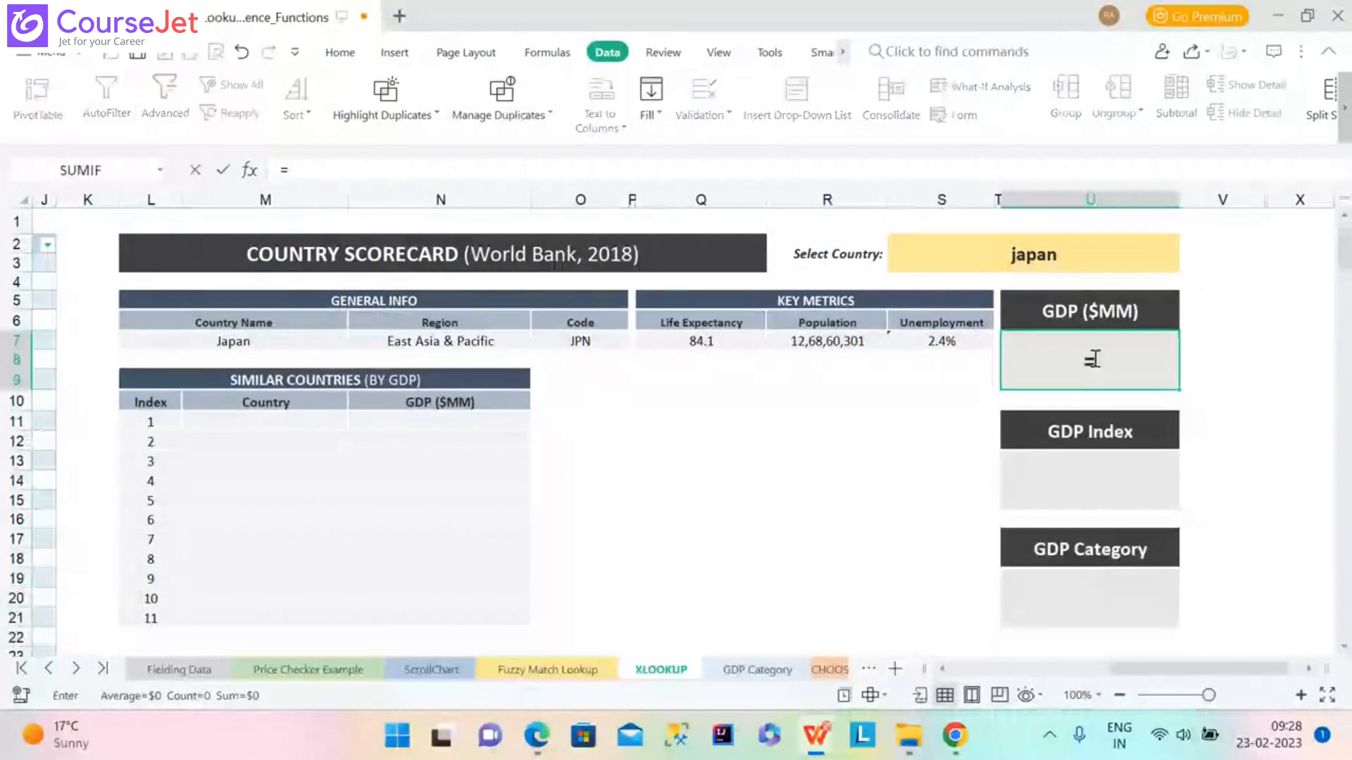
click(858, 340)
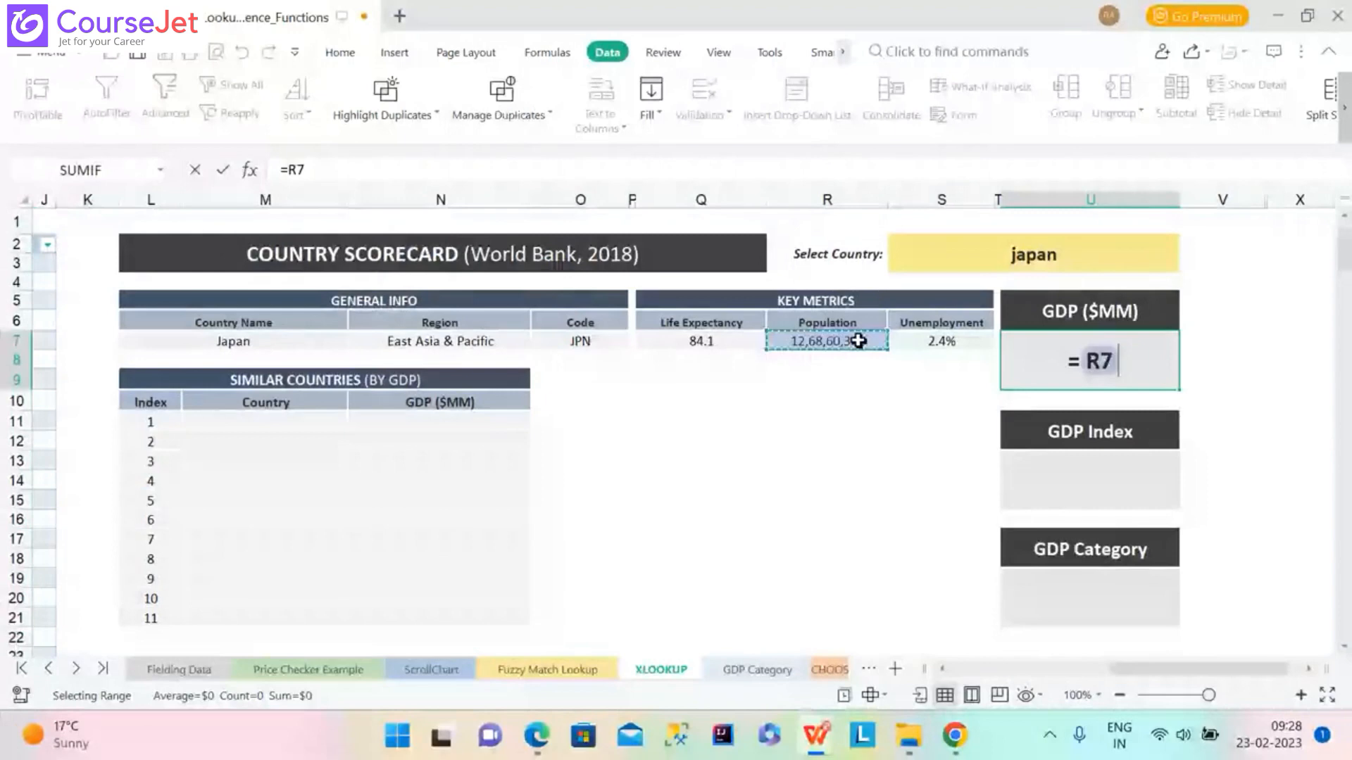
key(Escape)
click(254, 344)
double_click(253, 344)
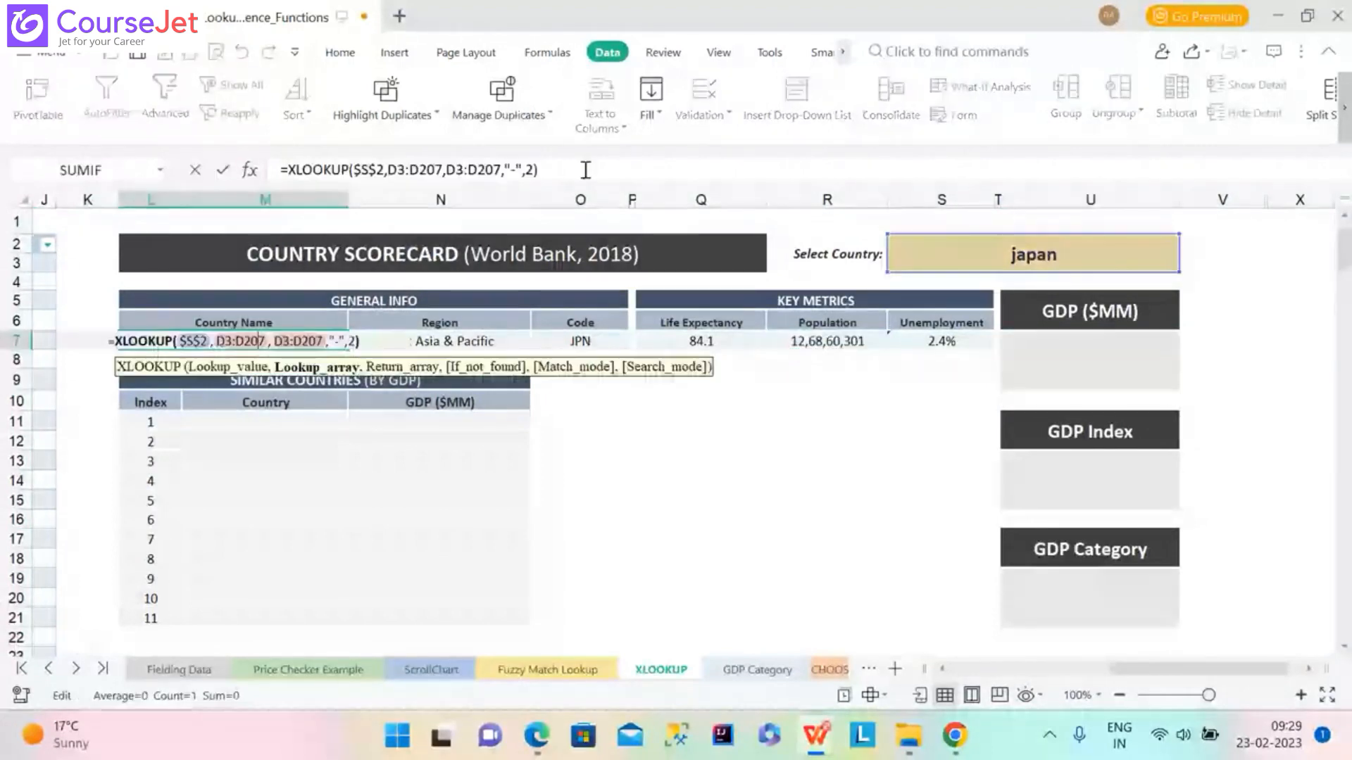
click(594, 461)
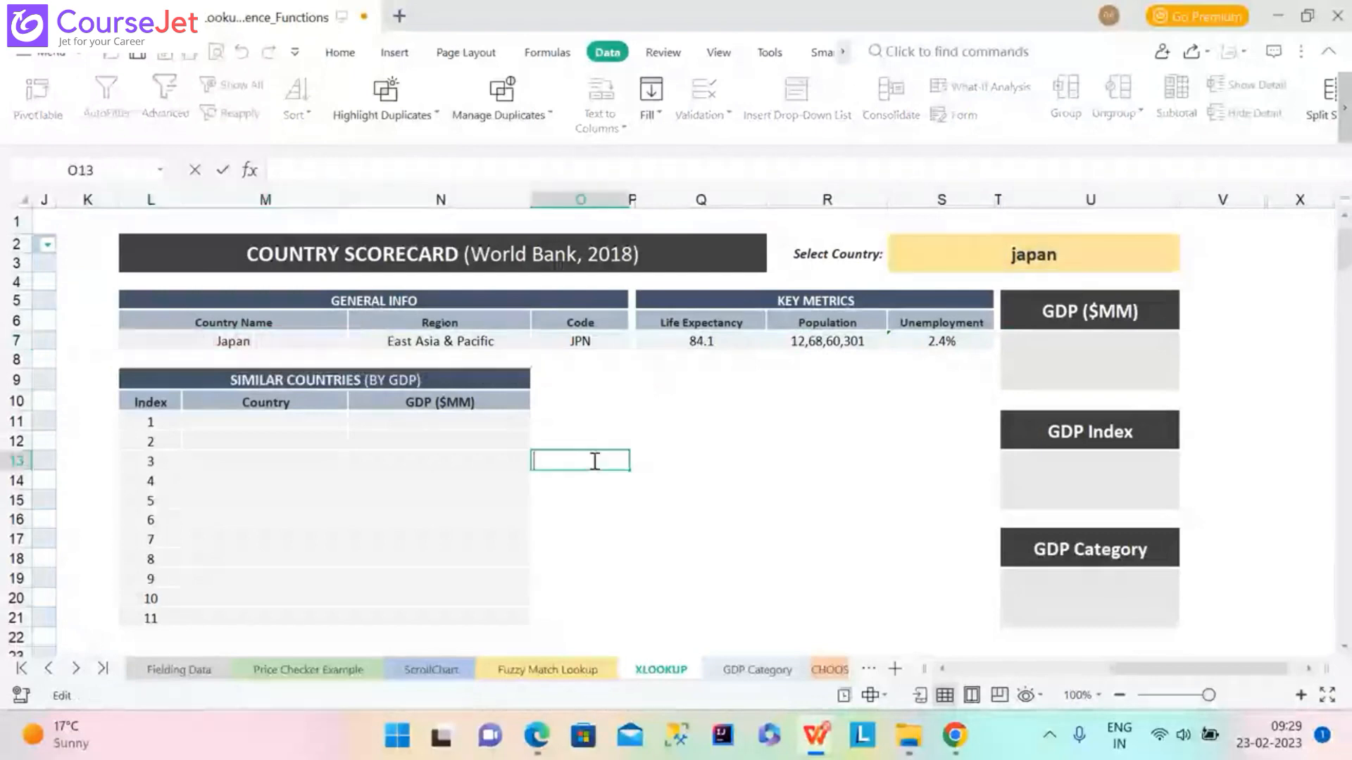
Copy the scorecard's Region formula from N7 and paste it after an equals sign in the GDP ($MM) cell U7.
click(440, 341)
click(551, 173)
triple_click(552, 174)
key(ctrl+c)
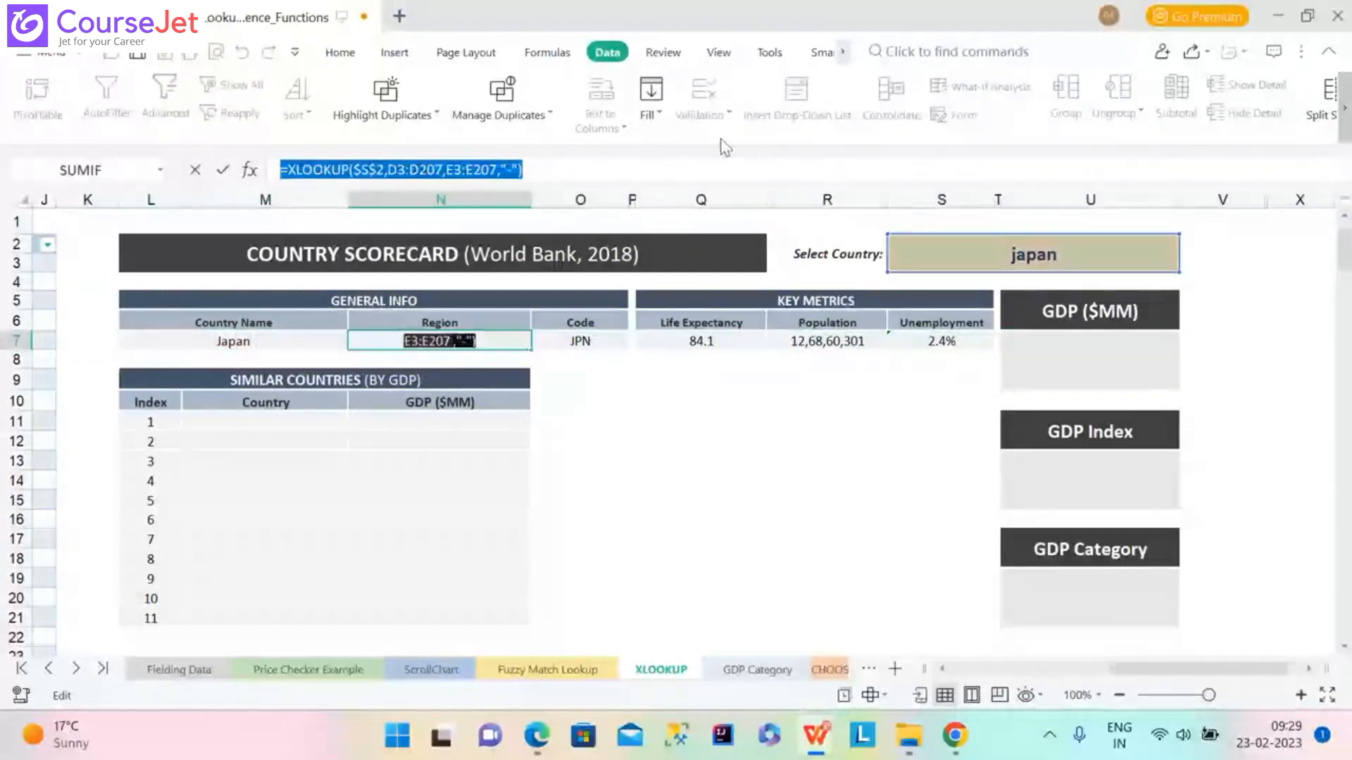
click(1156, 357)
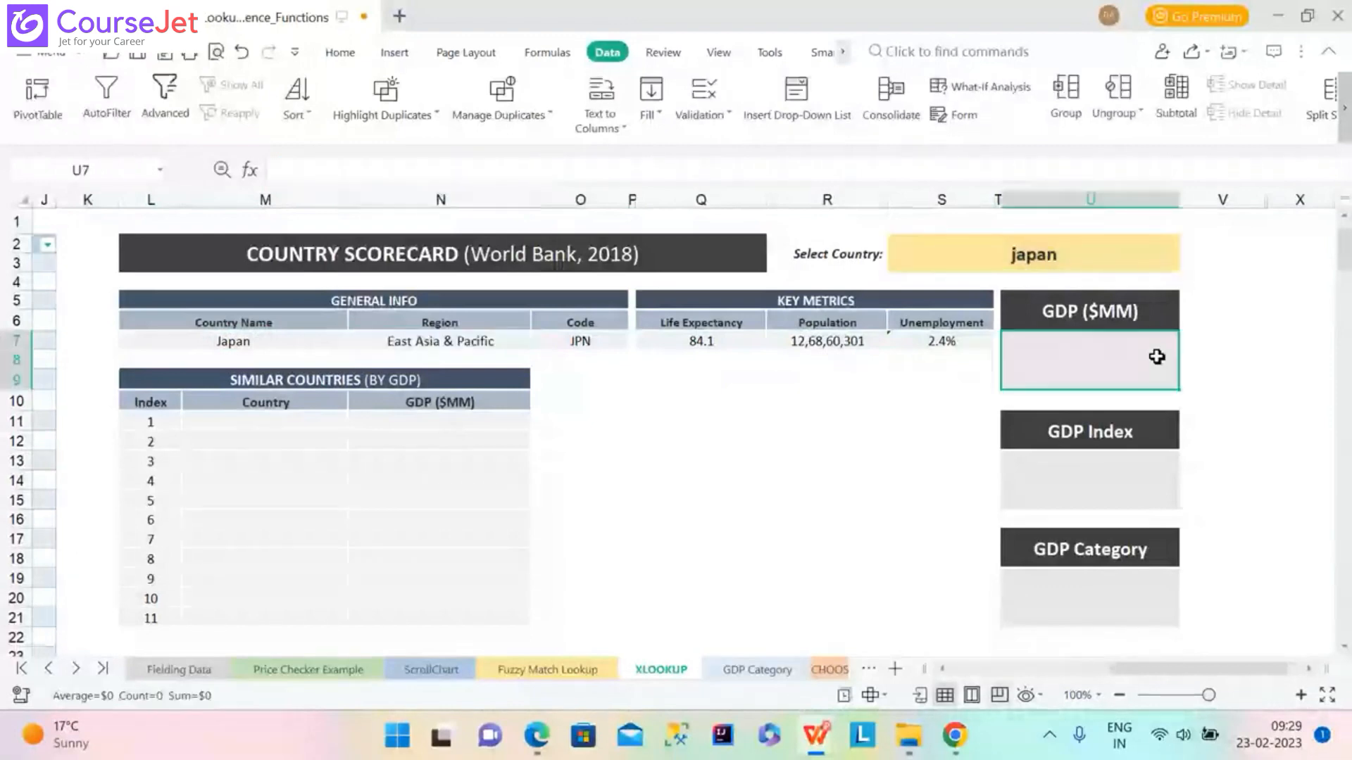
text(=)
key(ctrl+v)
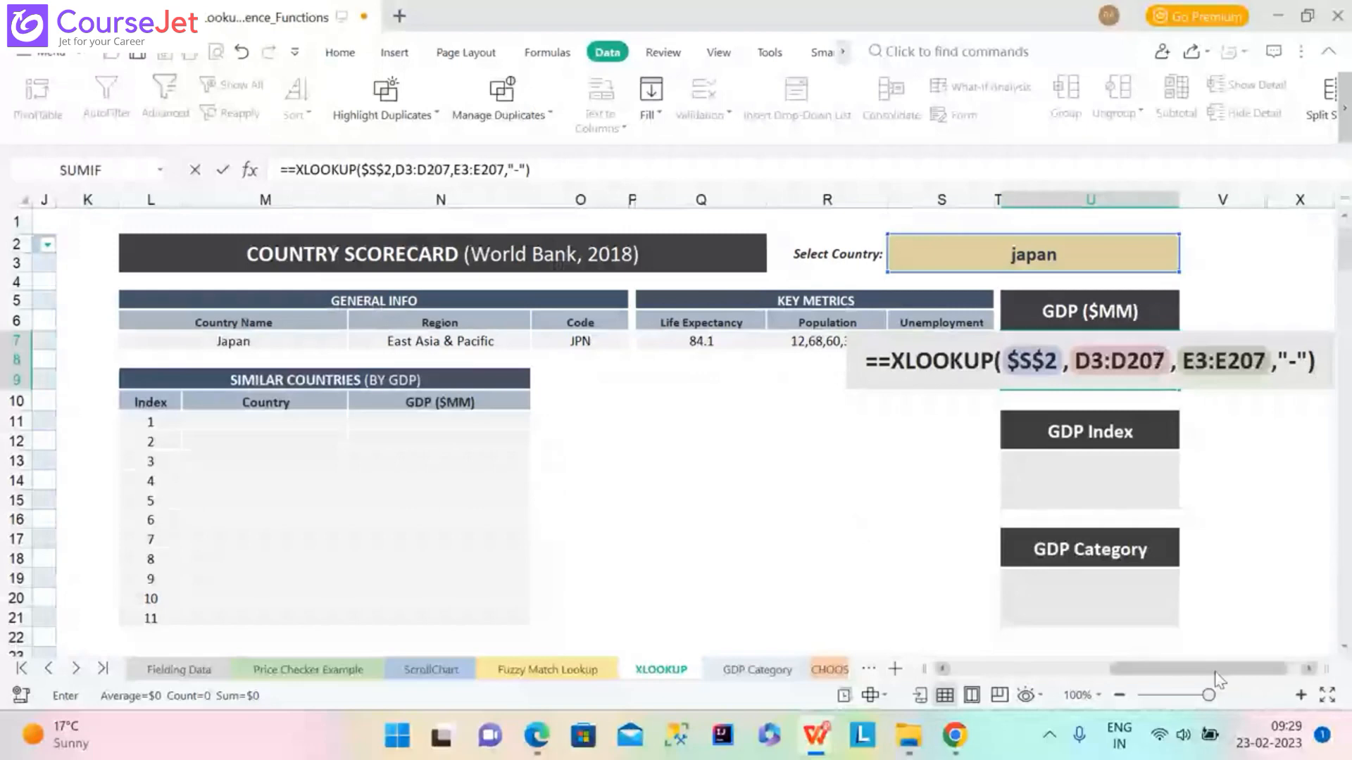
Change the return range of the XLOOKUP formula in U7 to J3:J207.
drag(1218, 676, 1171, 671)
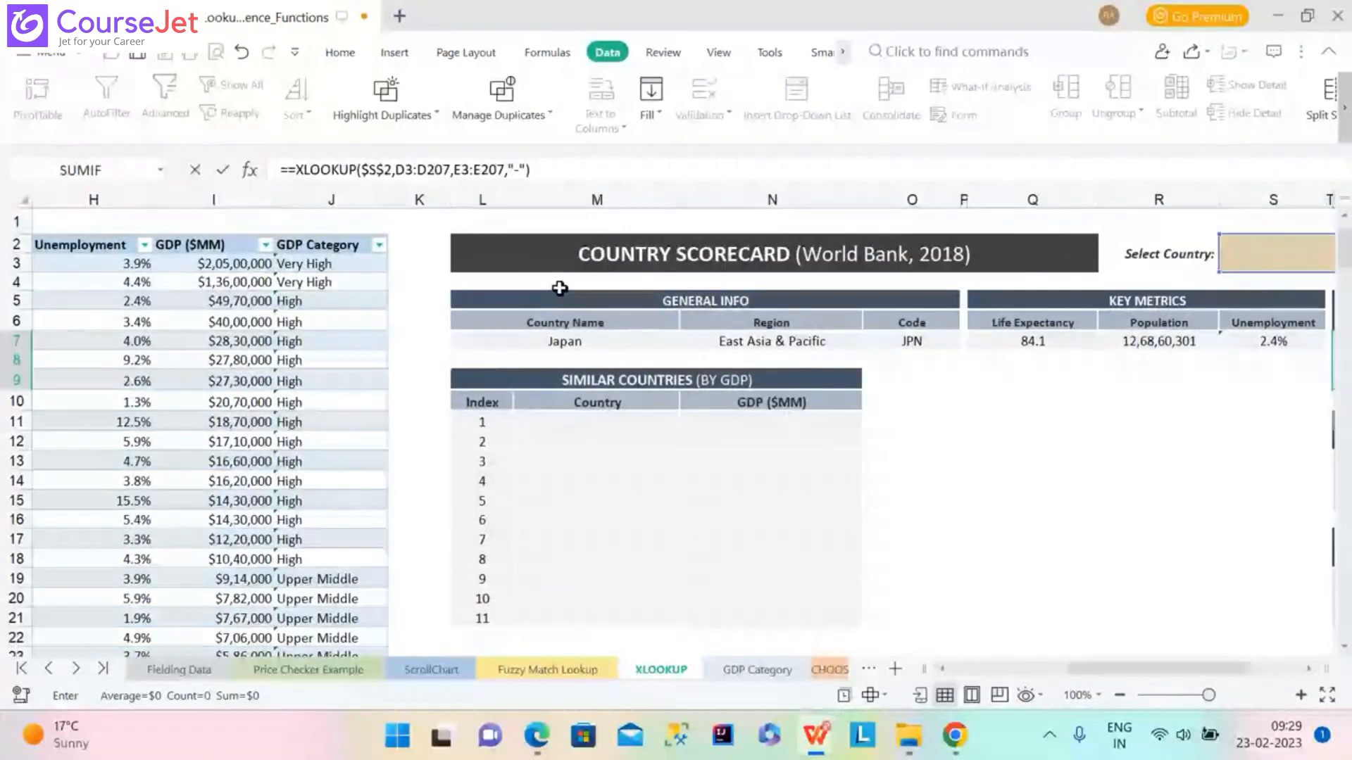
click(461, 170)
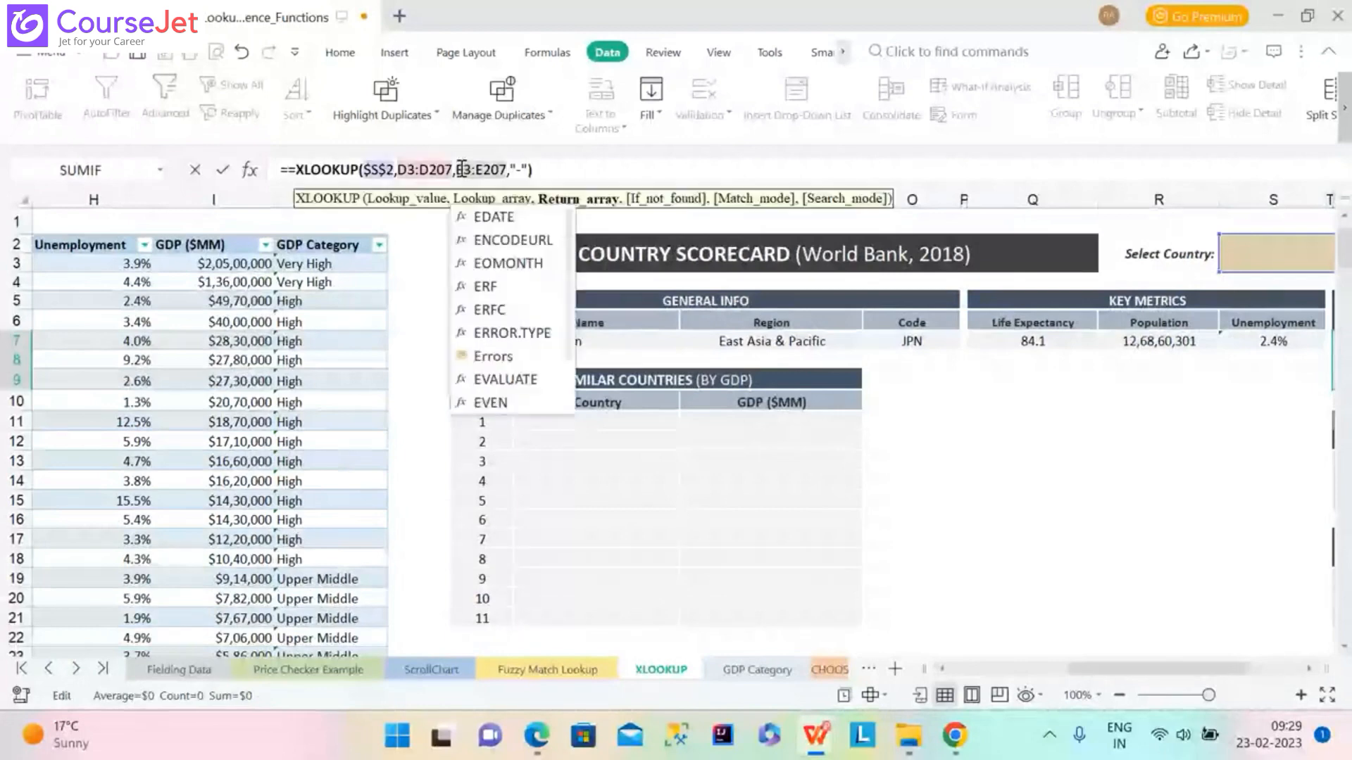
key(BackSpace)
text(J)
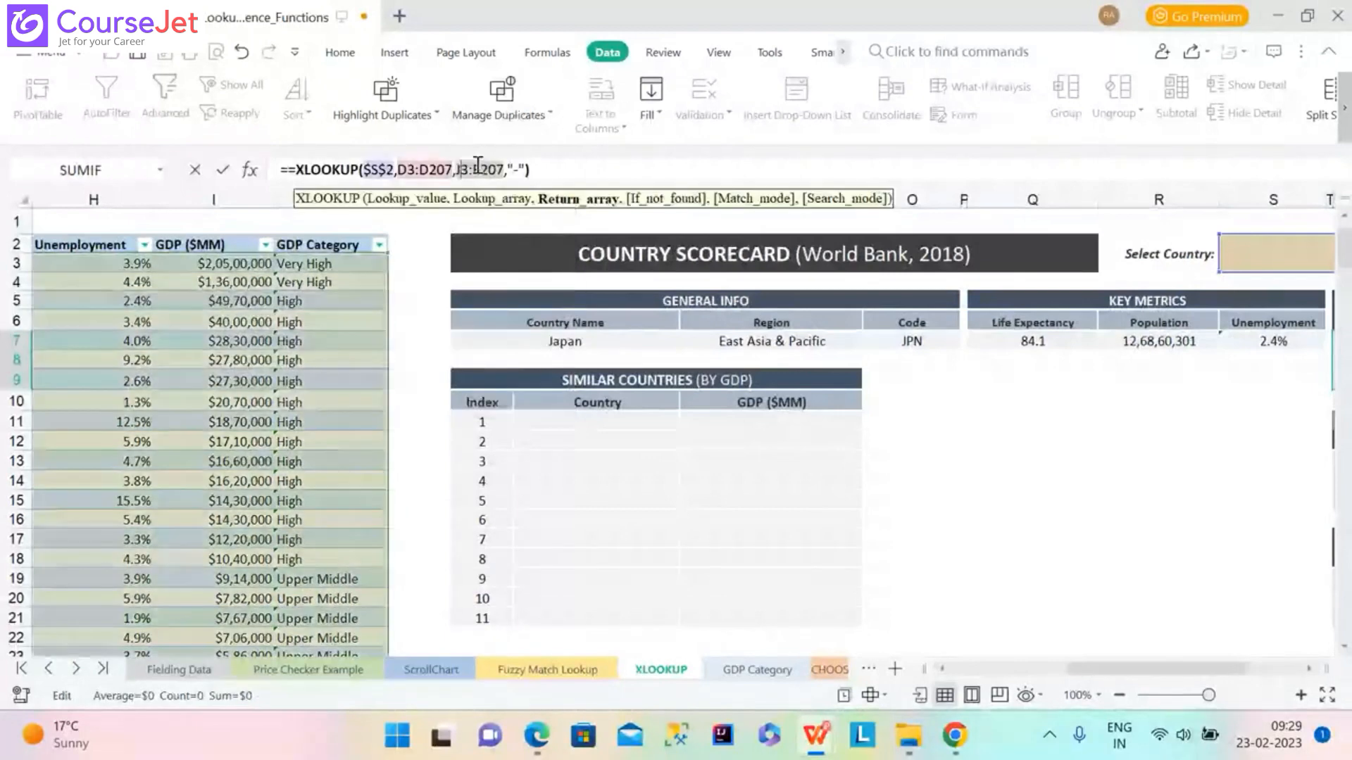
click(478, 169)
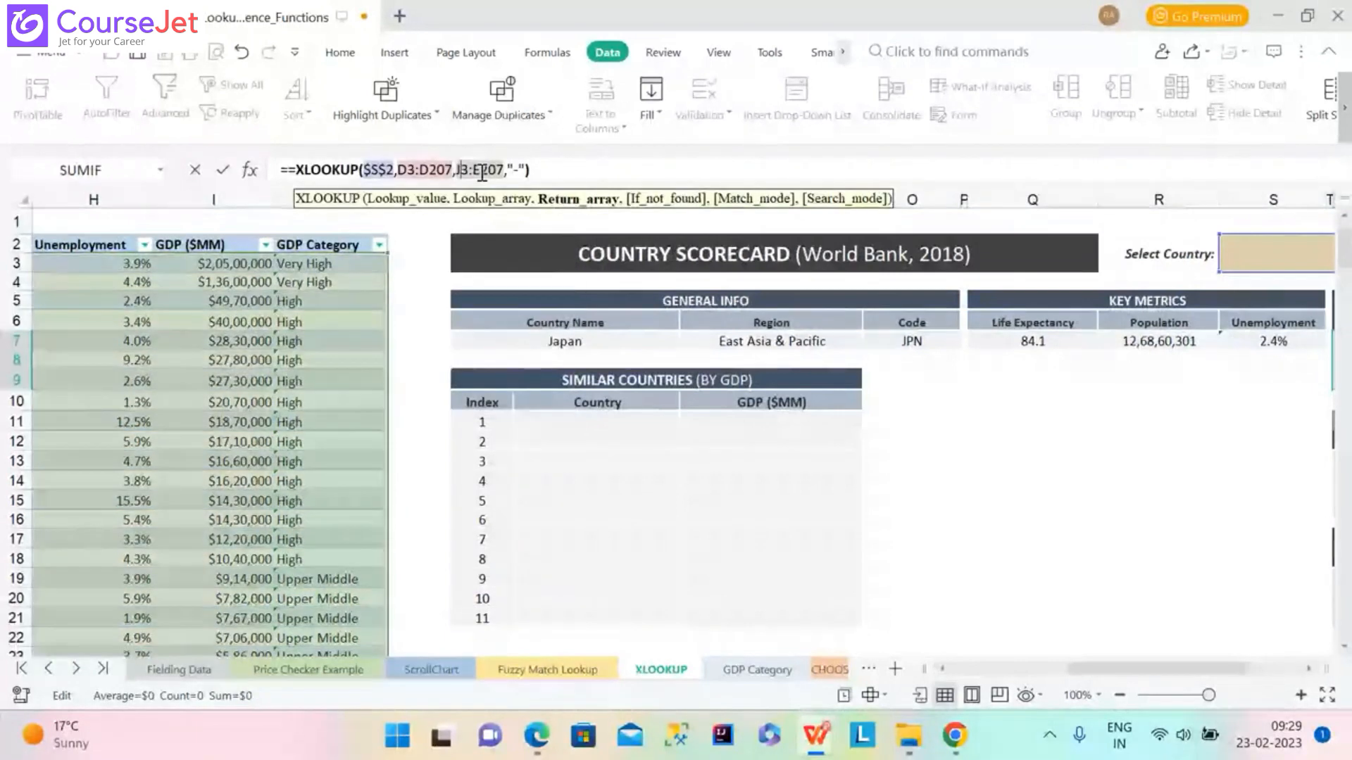
key(BackSpace)
text(J)
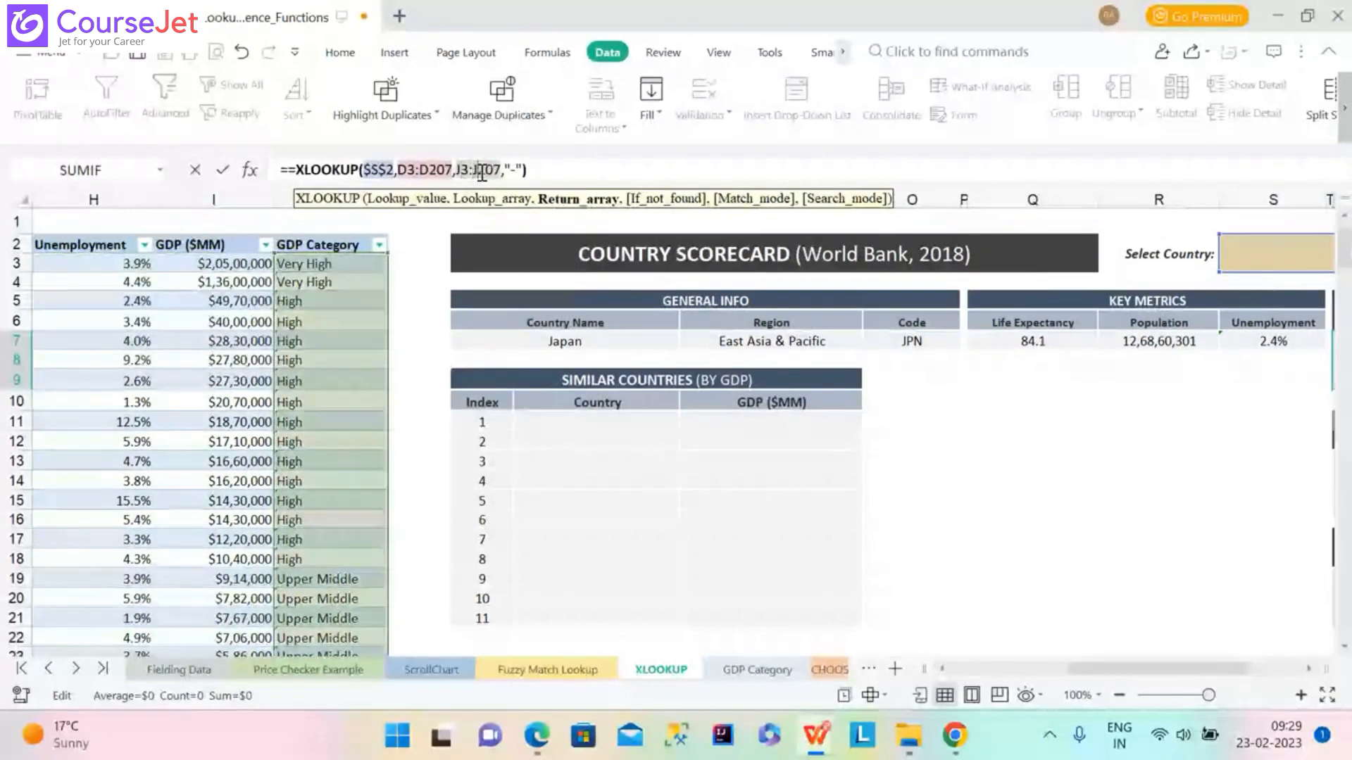
Remove the extra equals sign from U7's formula and enter it as =XLOOKUP($S$2,D3:D207,J3:J207,"-").
key(Return)
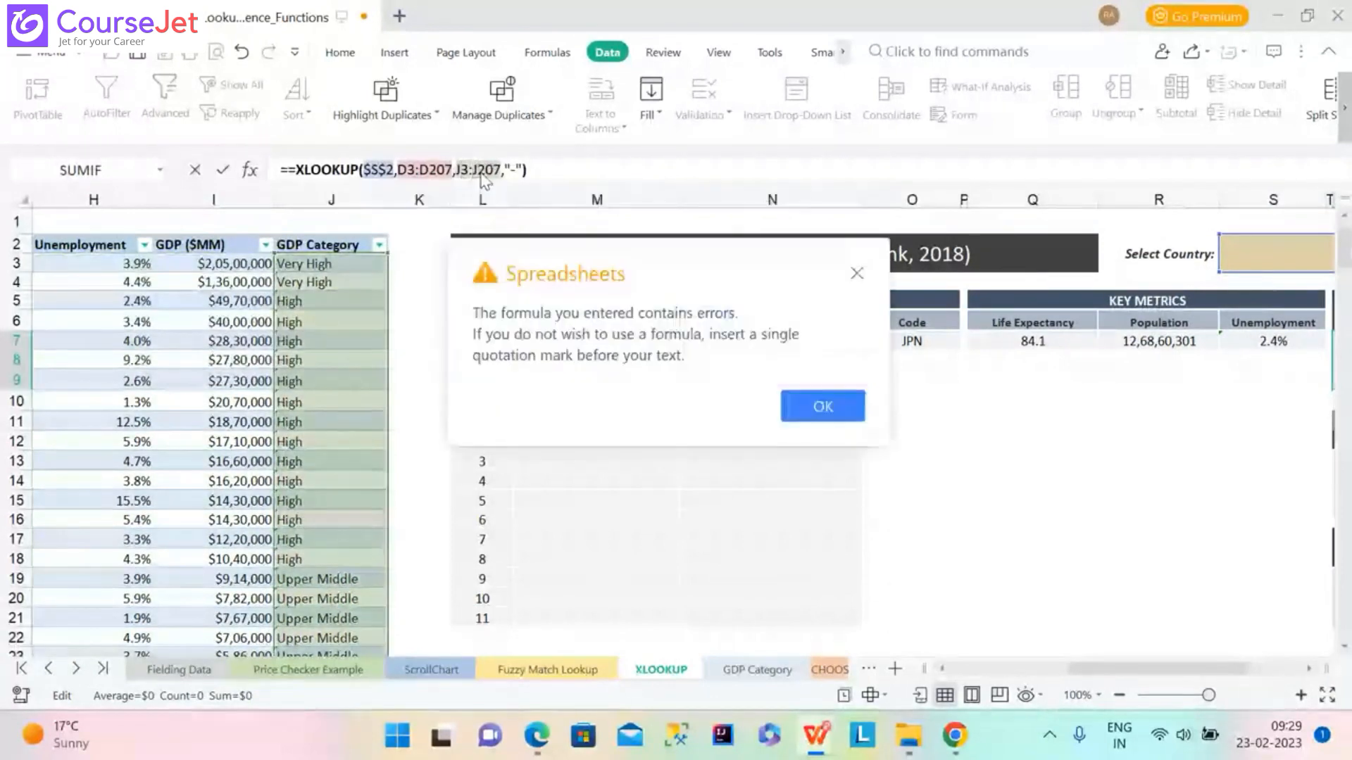
click(809, 399)
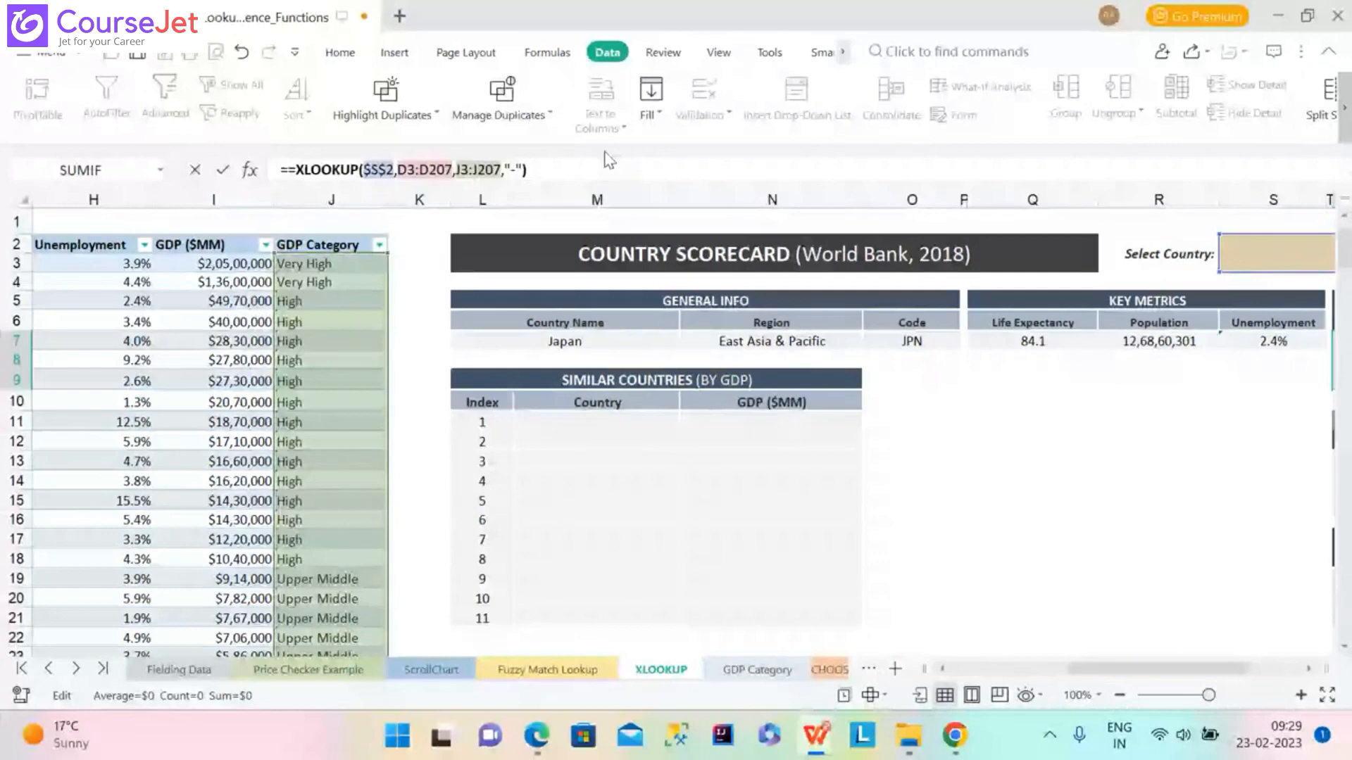
key(Return)
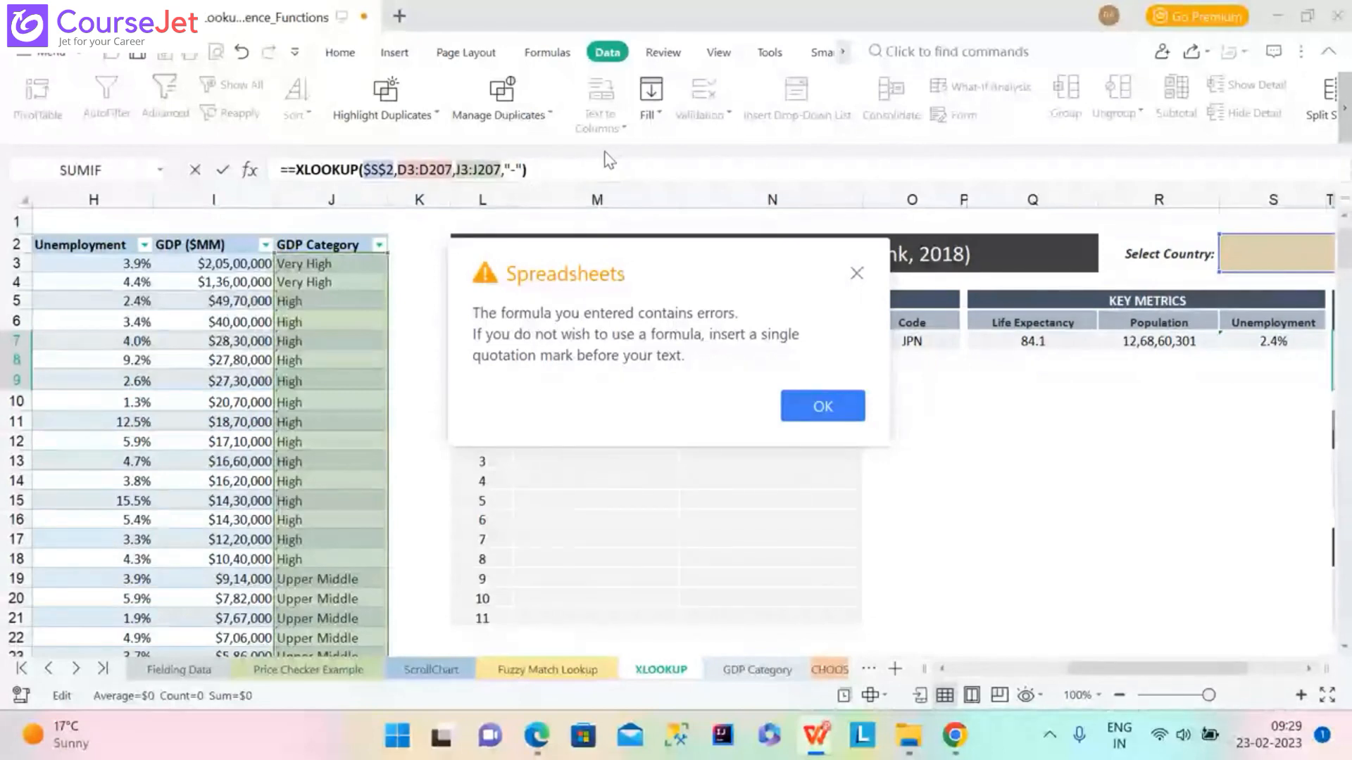
click(834, 400)
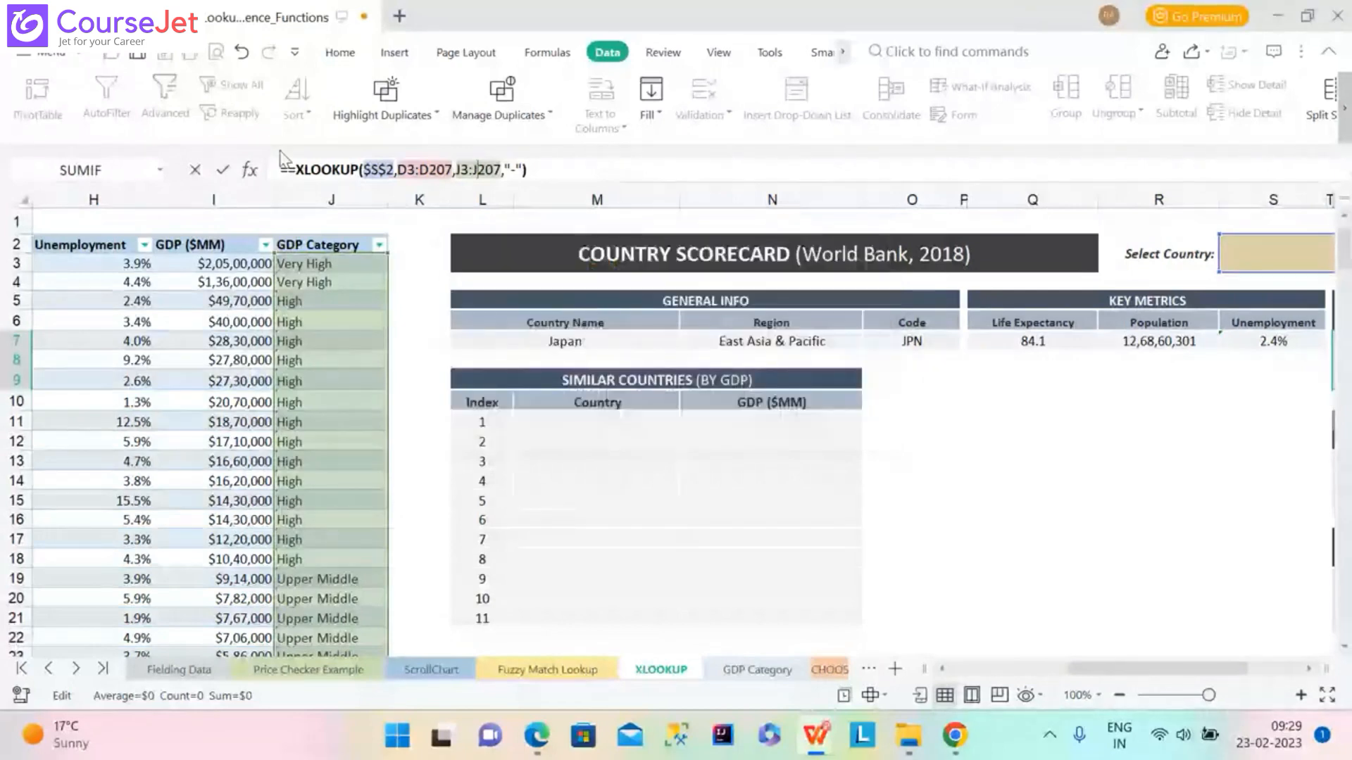
click(293, 167)
key(BackSpace)
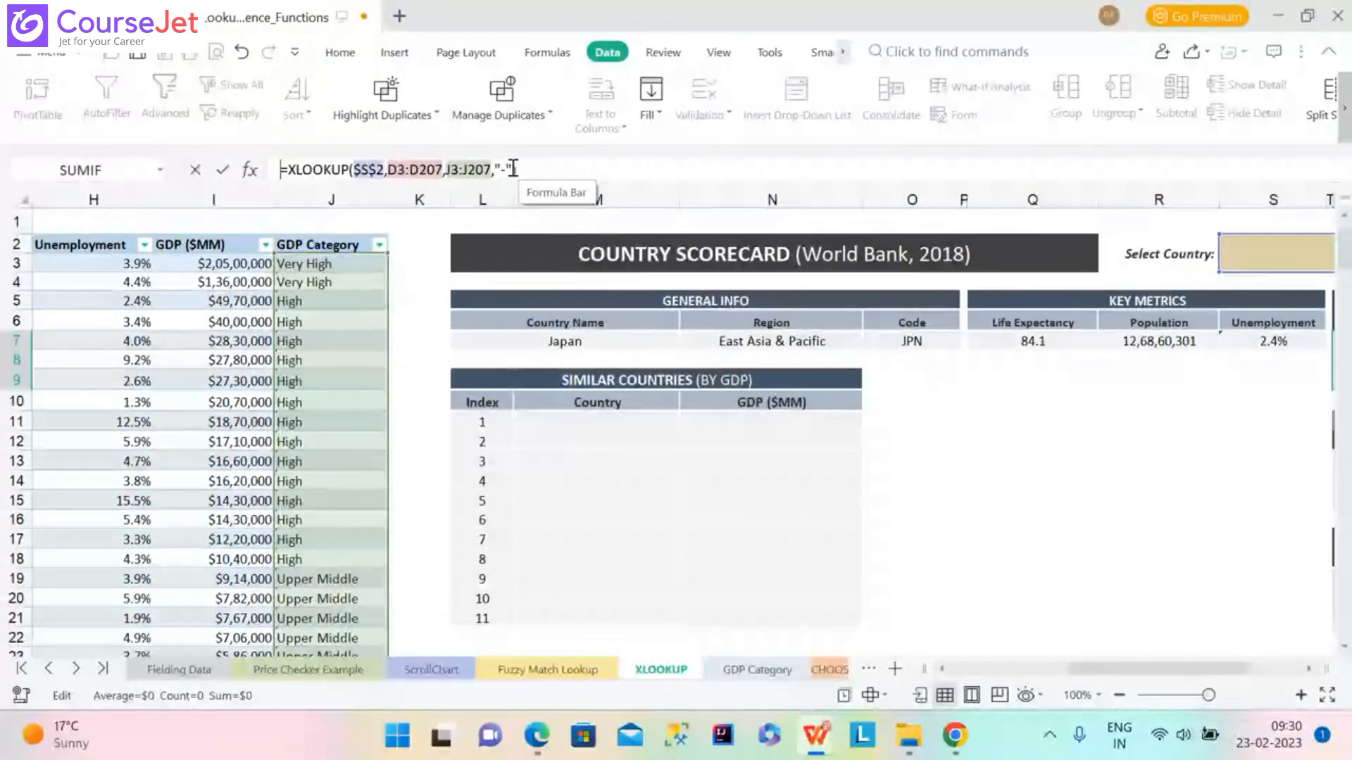
key(Return)
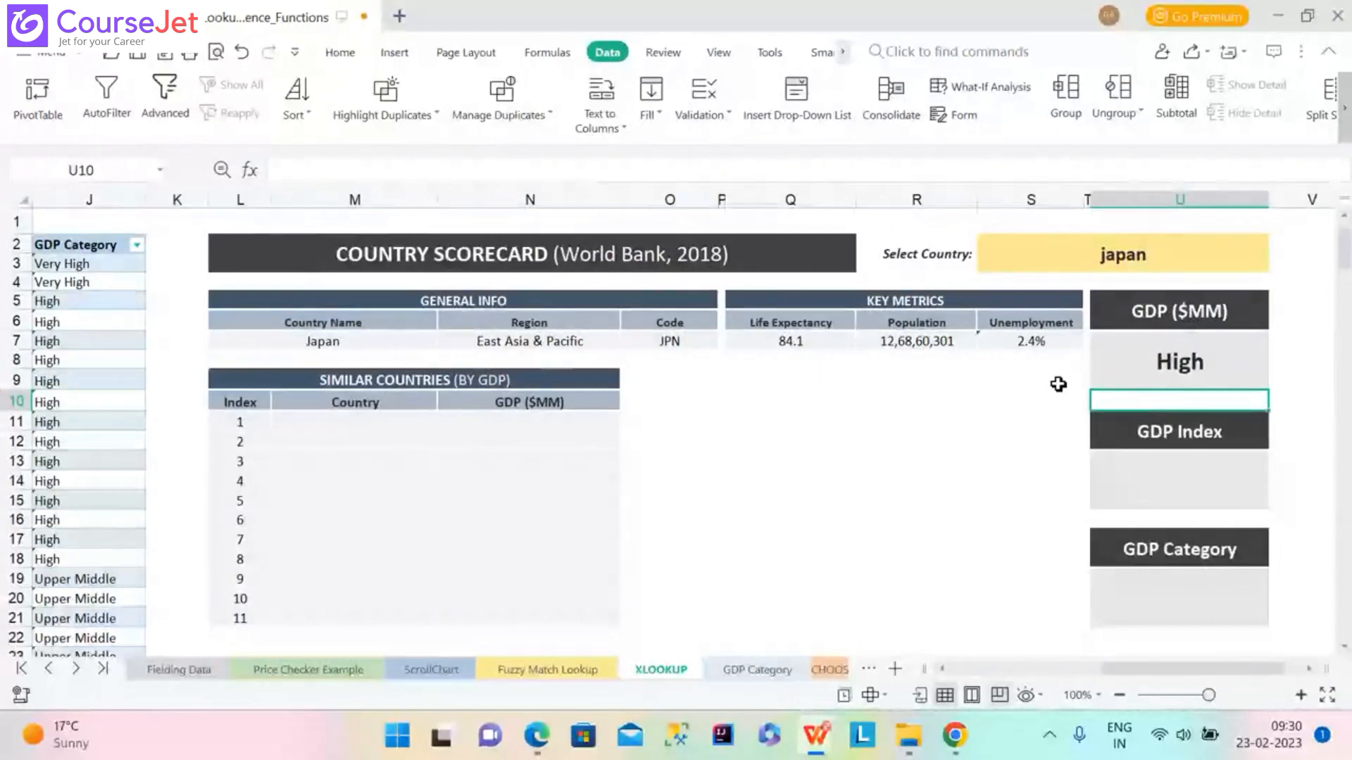
Change the return range of the XLOOKUP formula in the GDP ($MM) cell U7 to I3:I207 and enter it.
click(1095, 357)
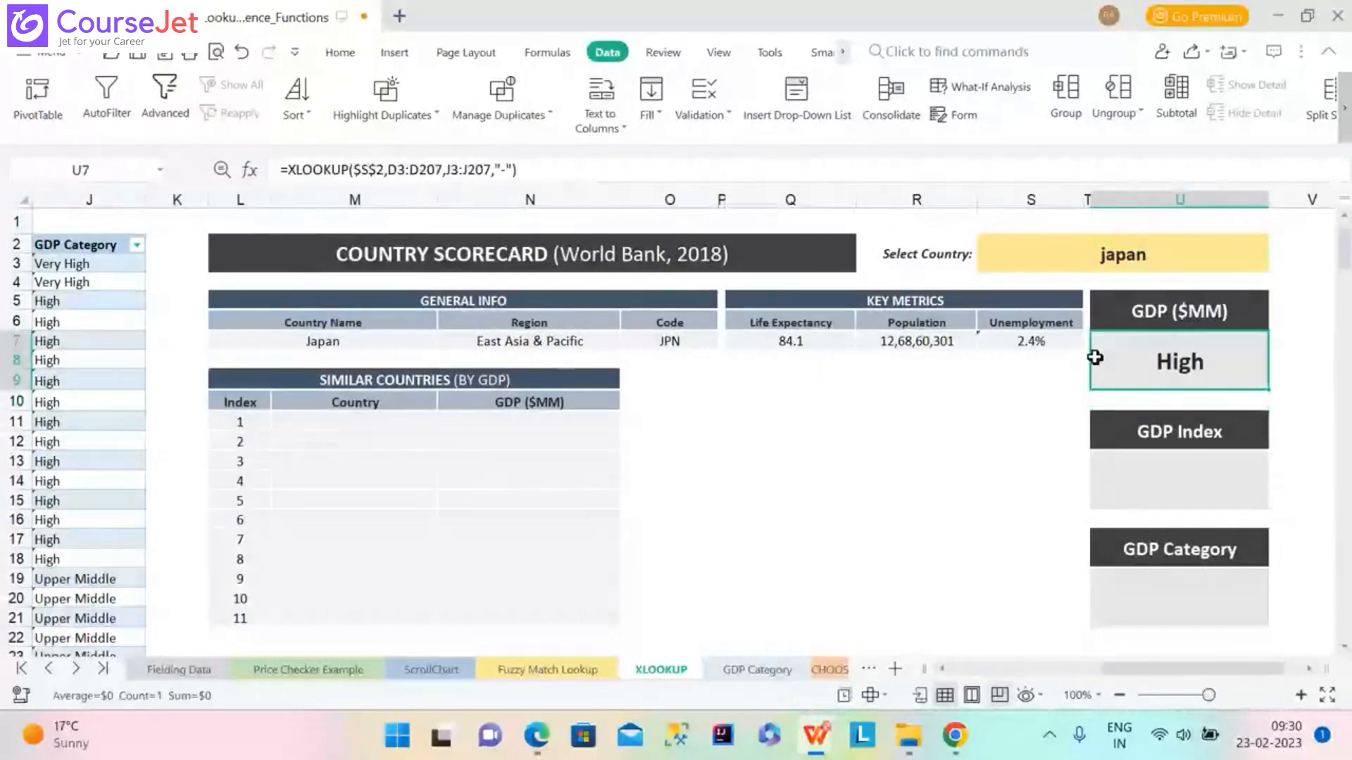
click(454, 170)
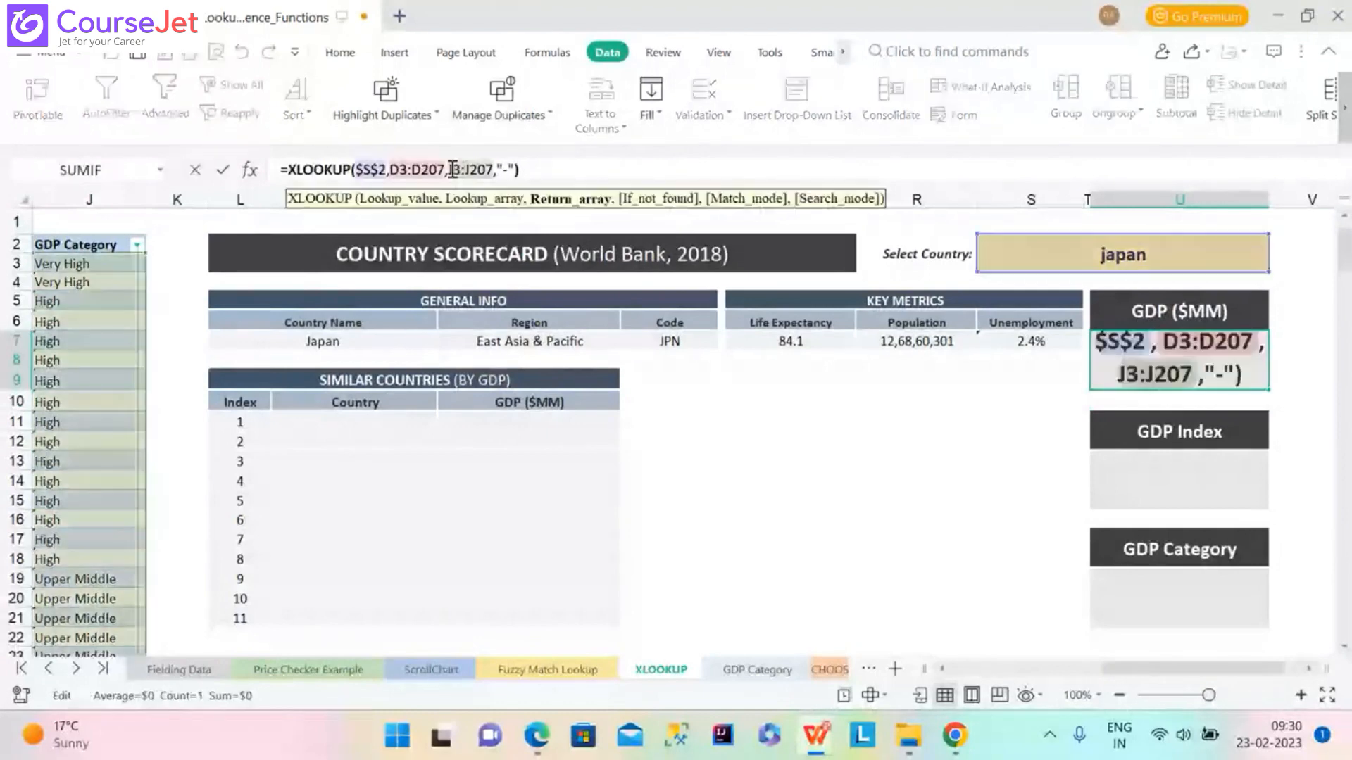
key(BackSpace)
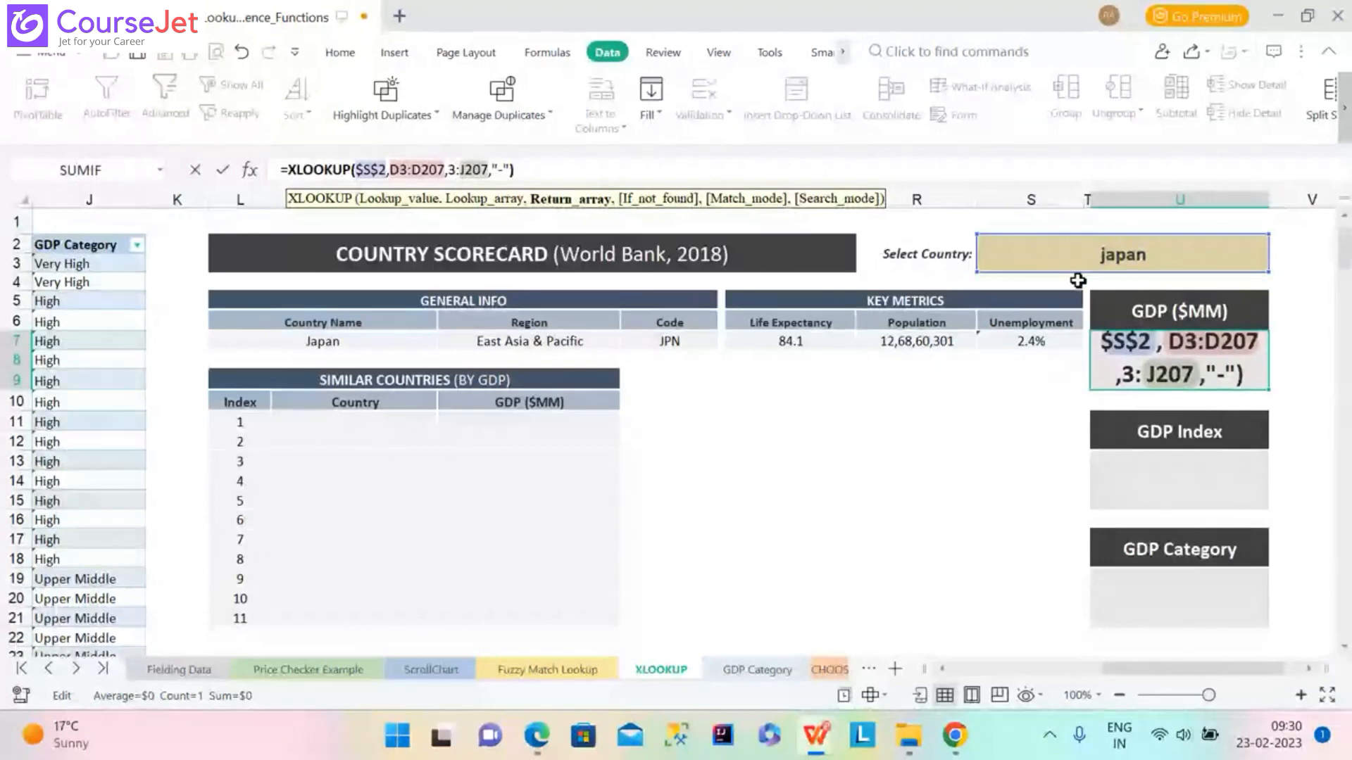
drag(1141, 675, 1114, 664)
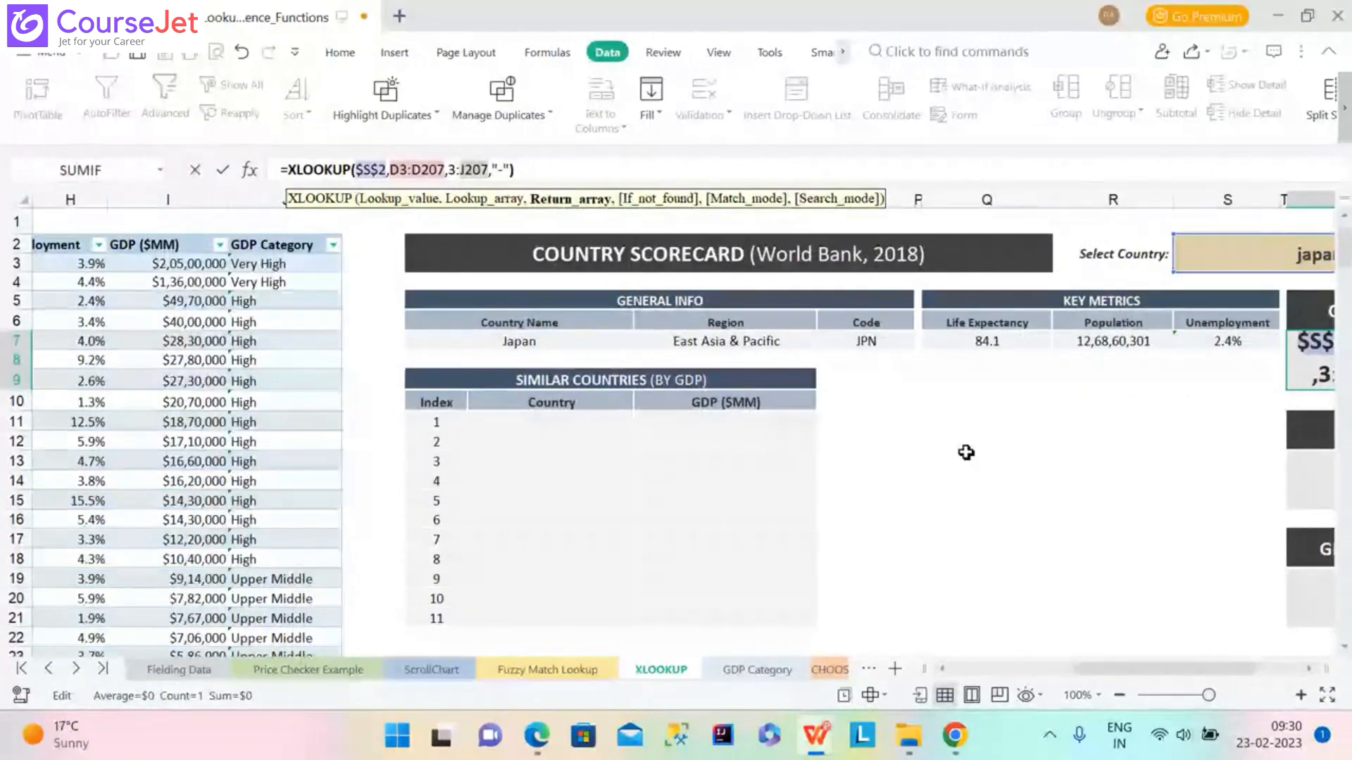
text(I)
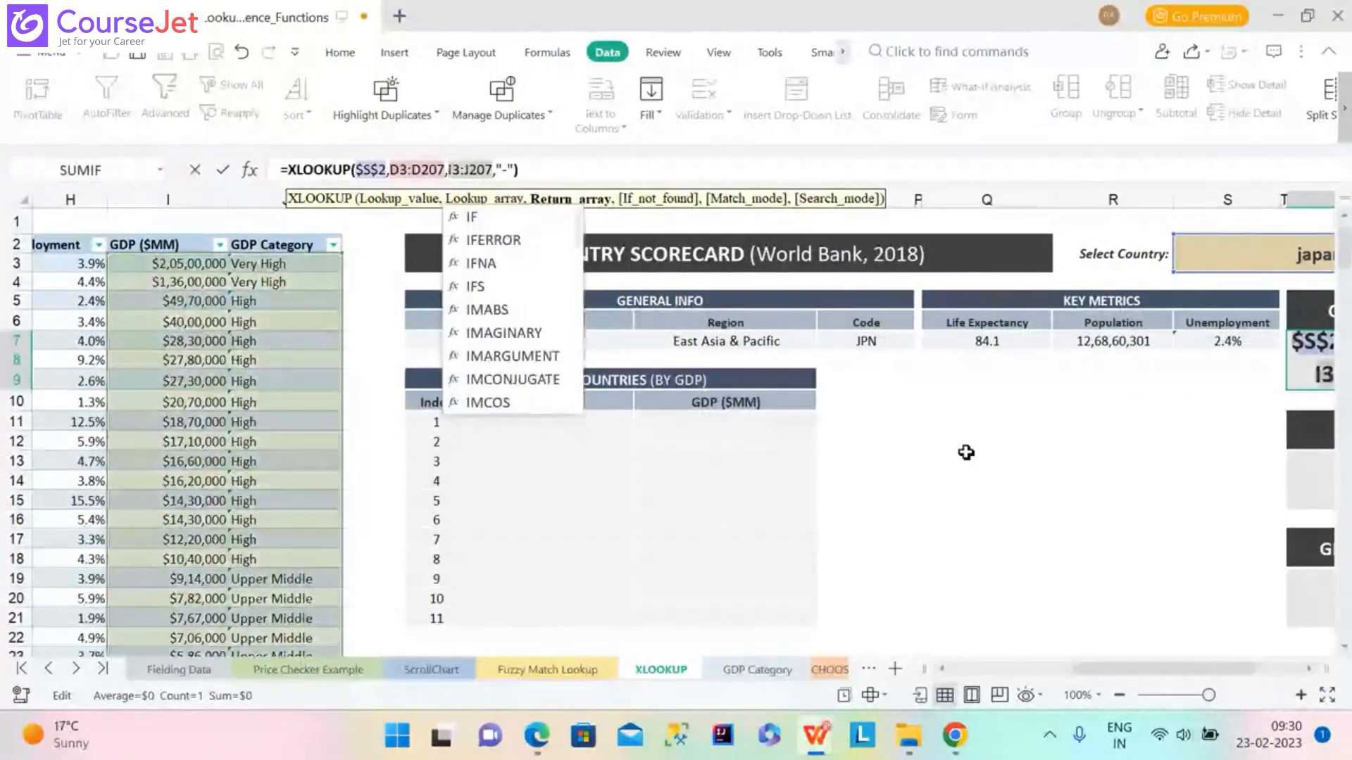
key(Right)
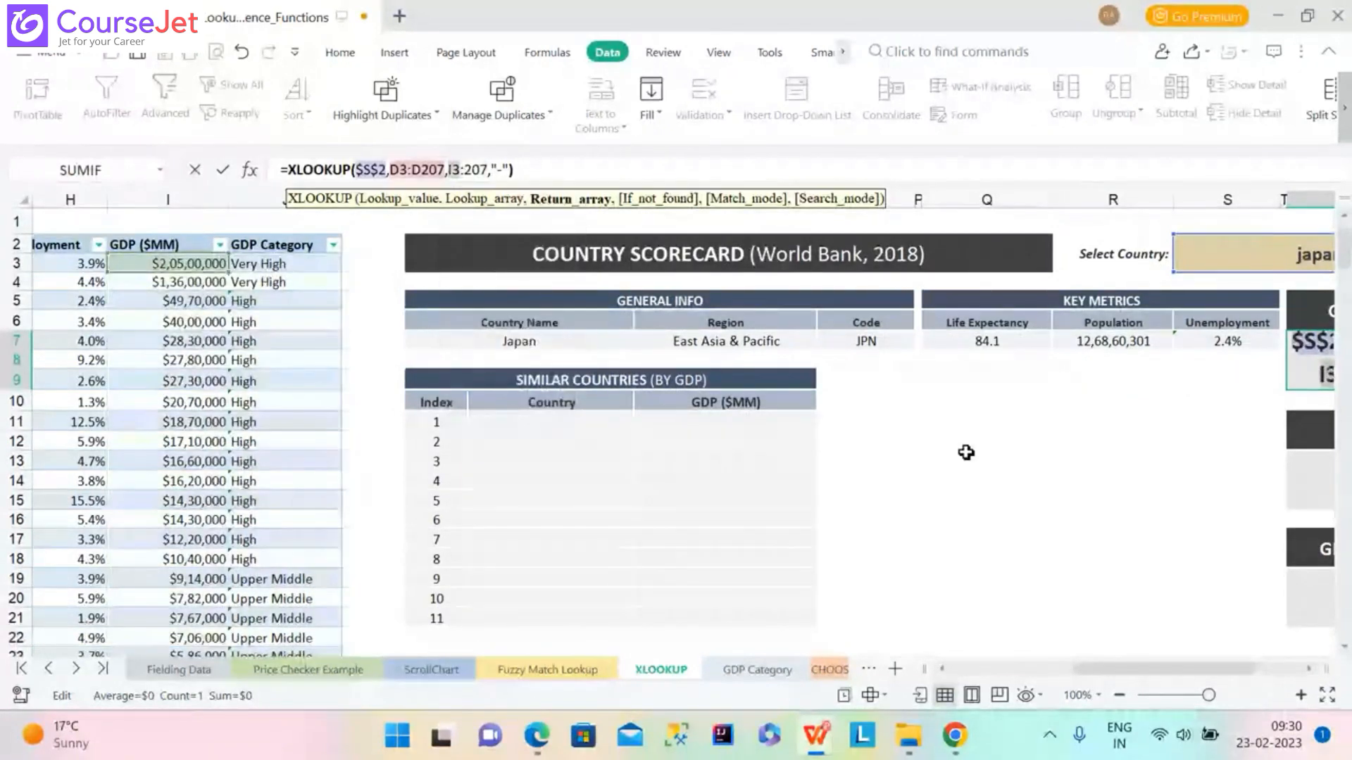
key(Return)
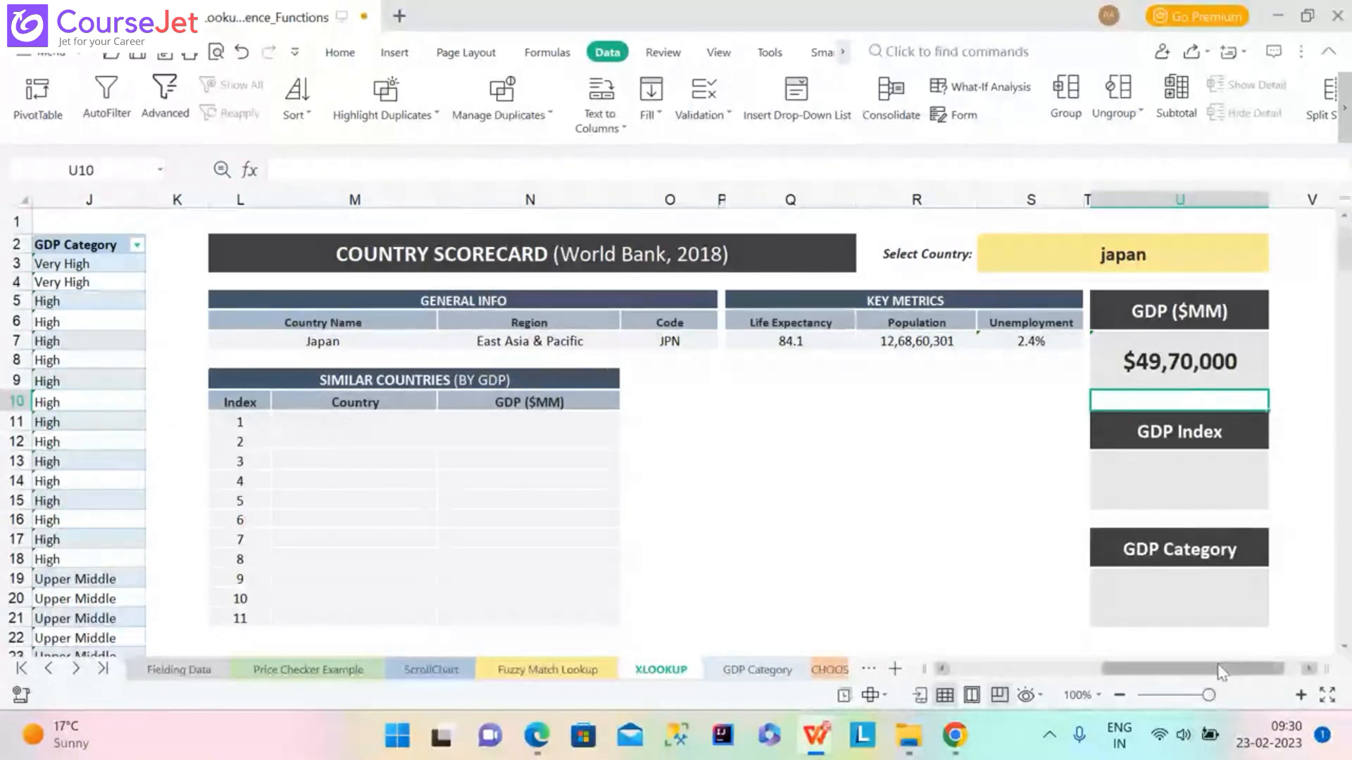
Copy the GDP ($MM) formula from U7 and paste it into the GDP Index cell U13.
drag(1222, 672, 1058, 704)
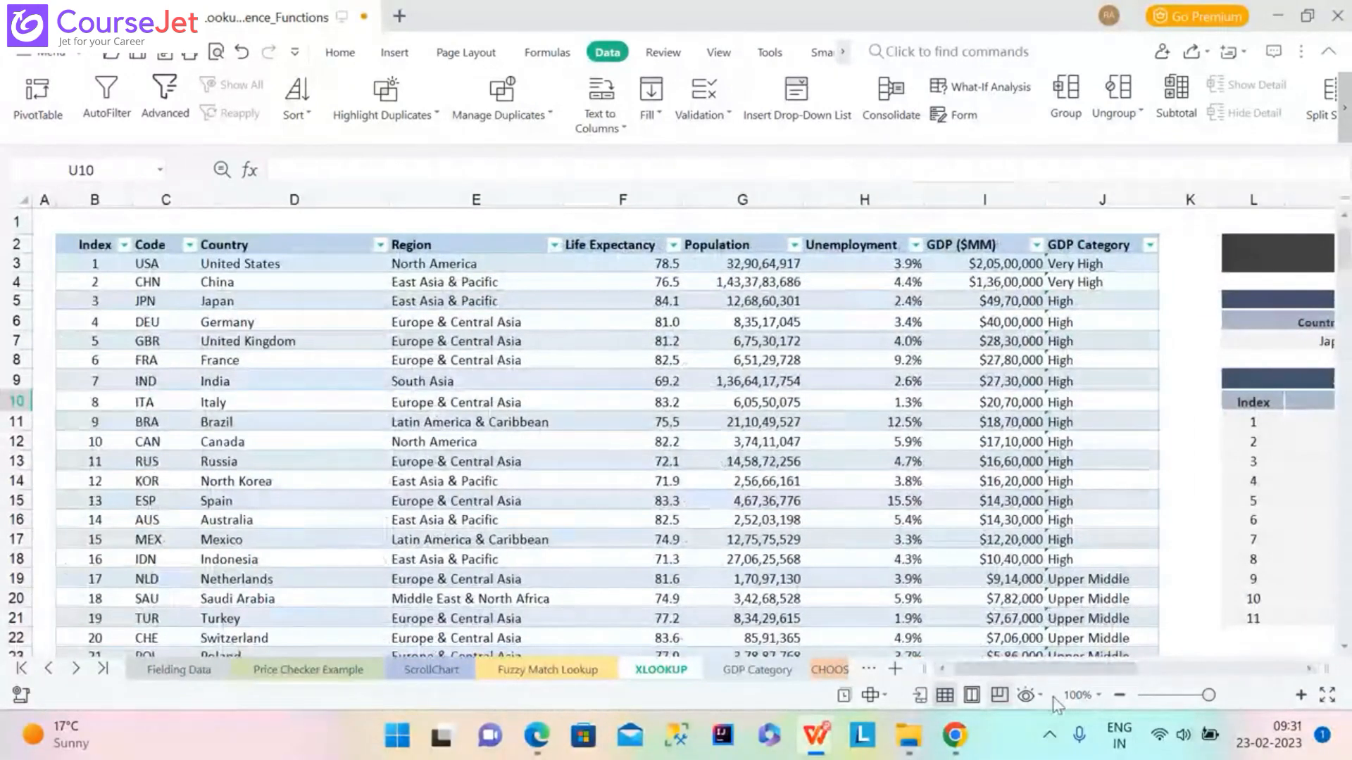
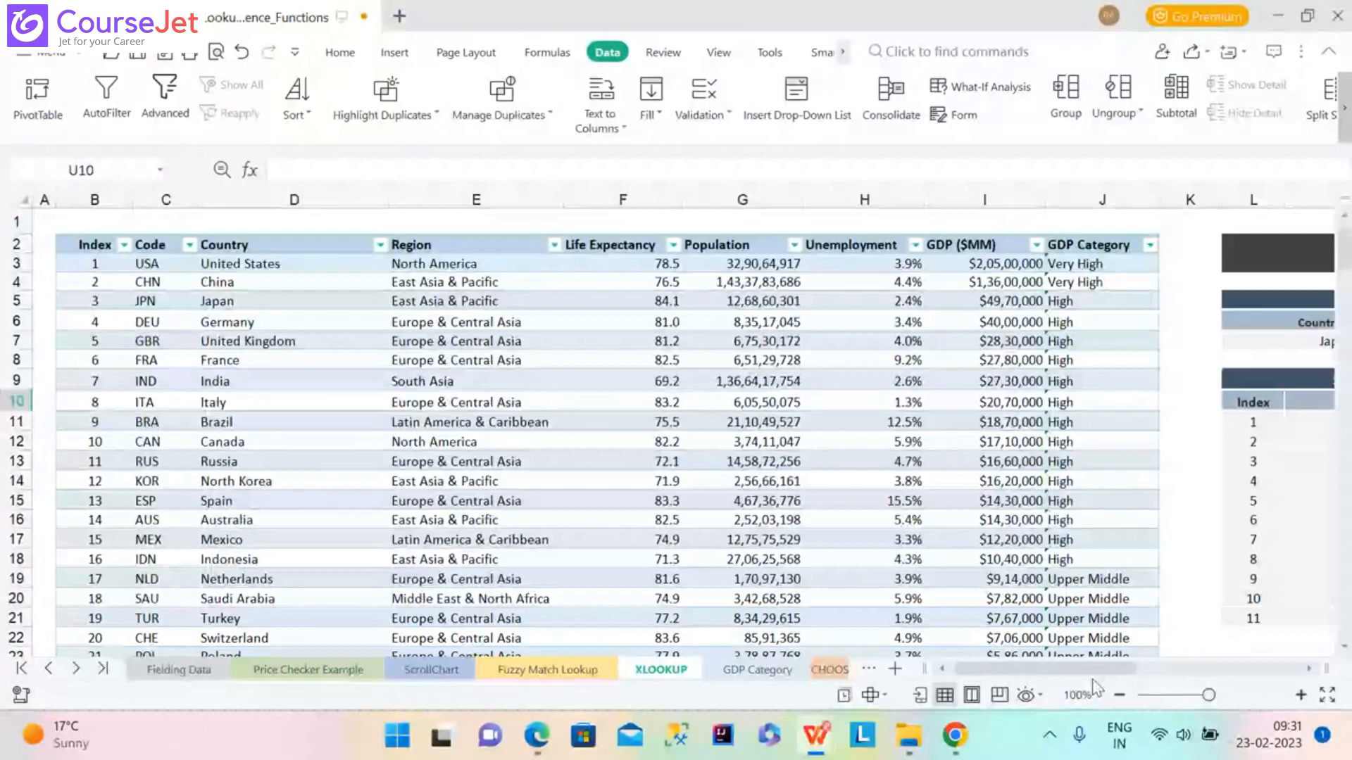
drag(1093, 676, 1247, 673)
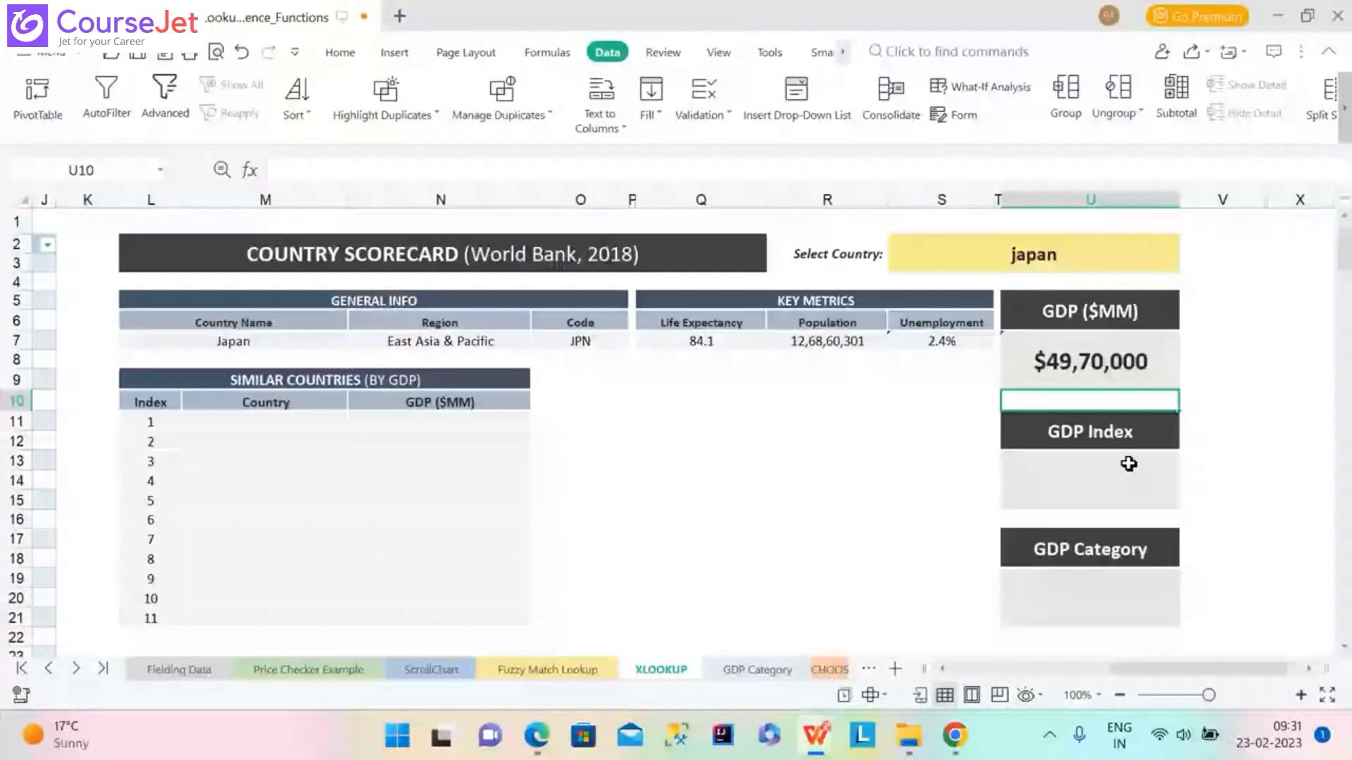
click(1128, 464)
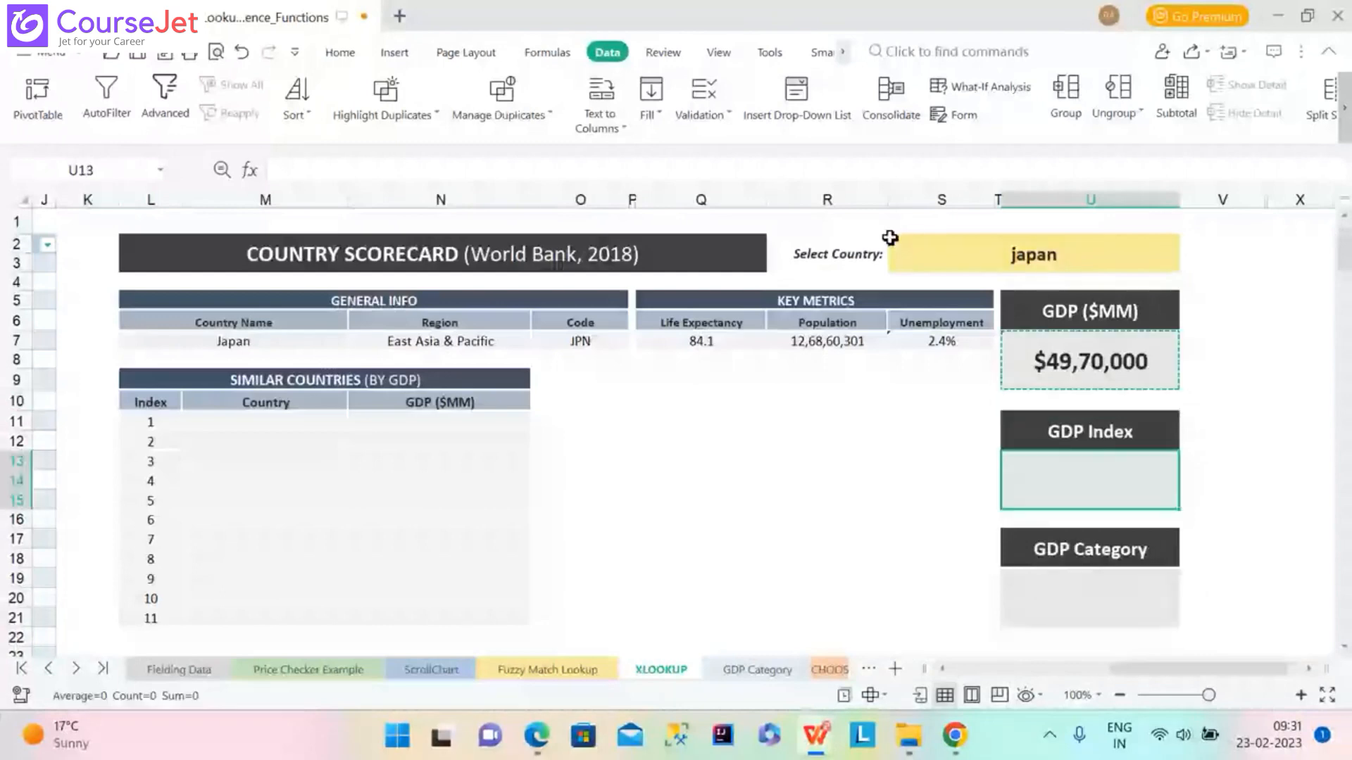
key(ctrl+v)
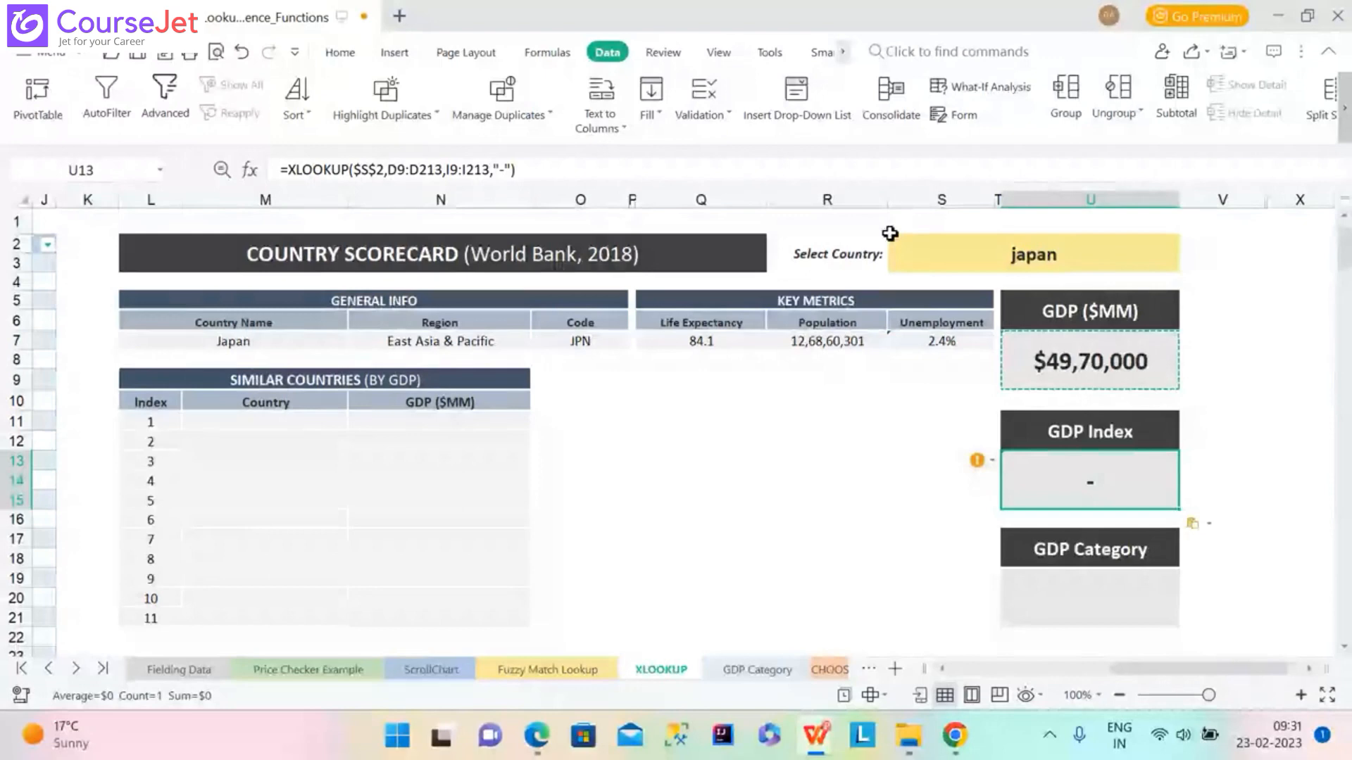
Compare the ranges in U13's pasted formula with the country table's columns and with U7's formula.
click(948, 667)
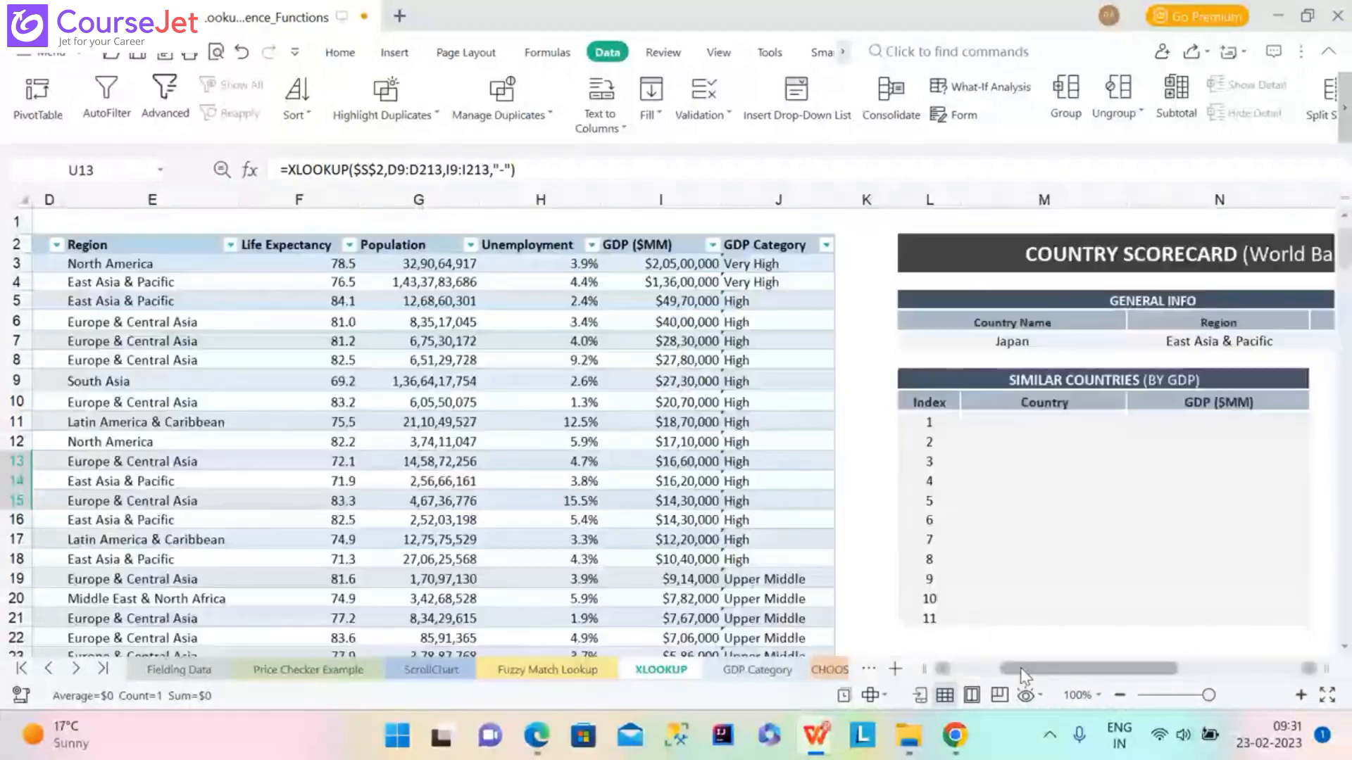
drag(948, 666, 1142, 706)
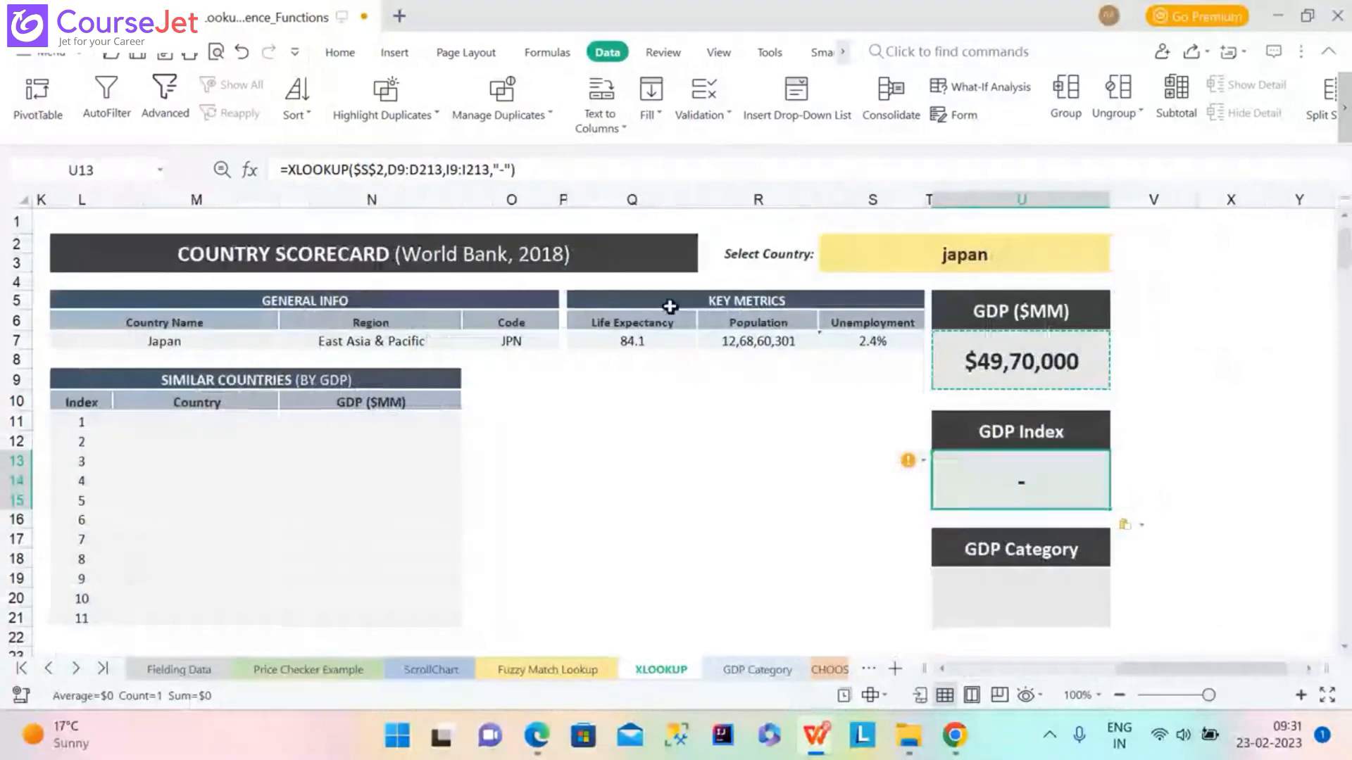
click(448, 169)
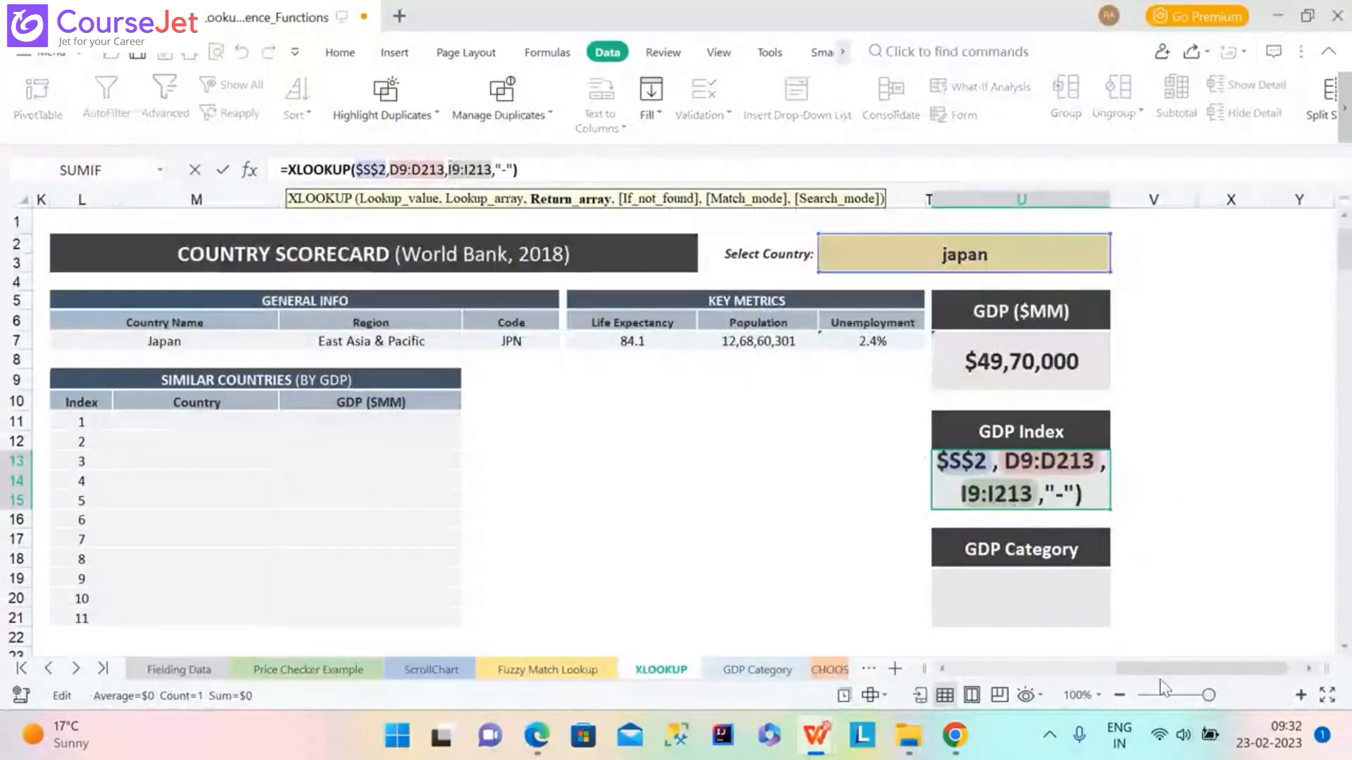
drag(1163, 679, 964, 681)
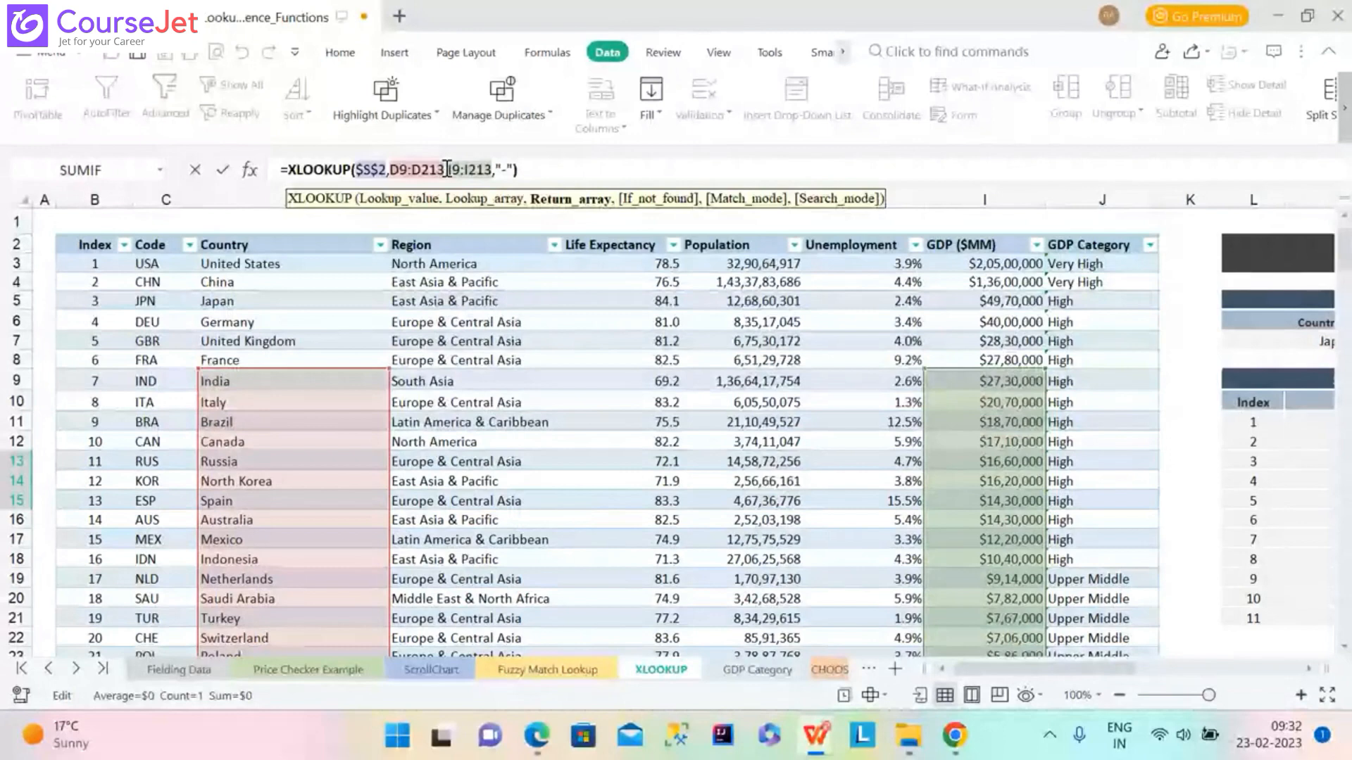
drag(1036, 669, 1197, 672)
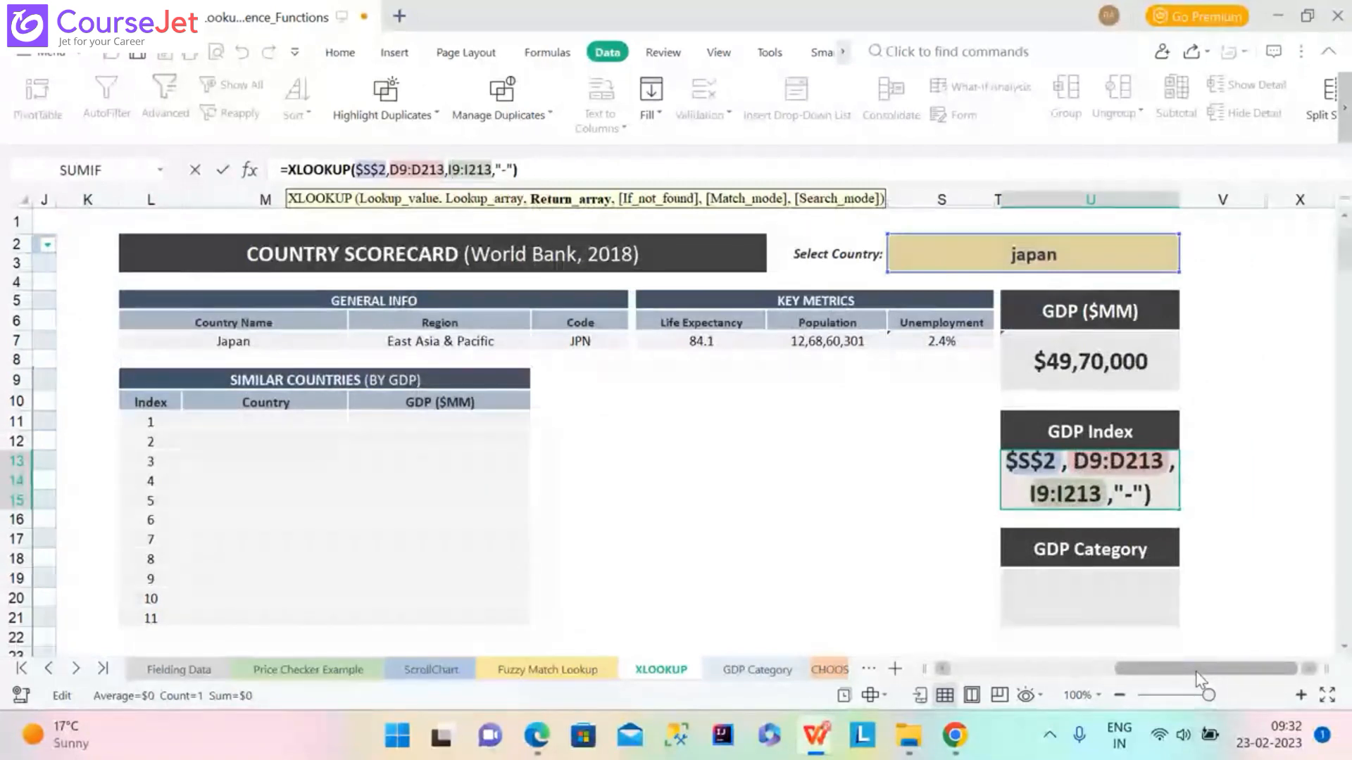
drag(1195, 673, 997, 699)
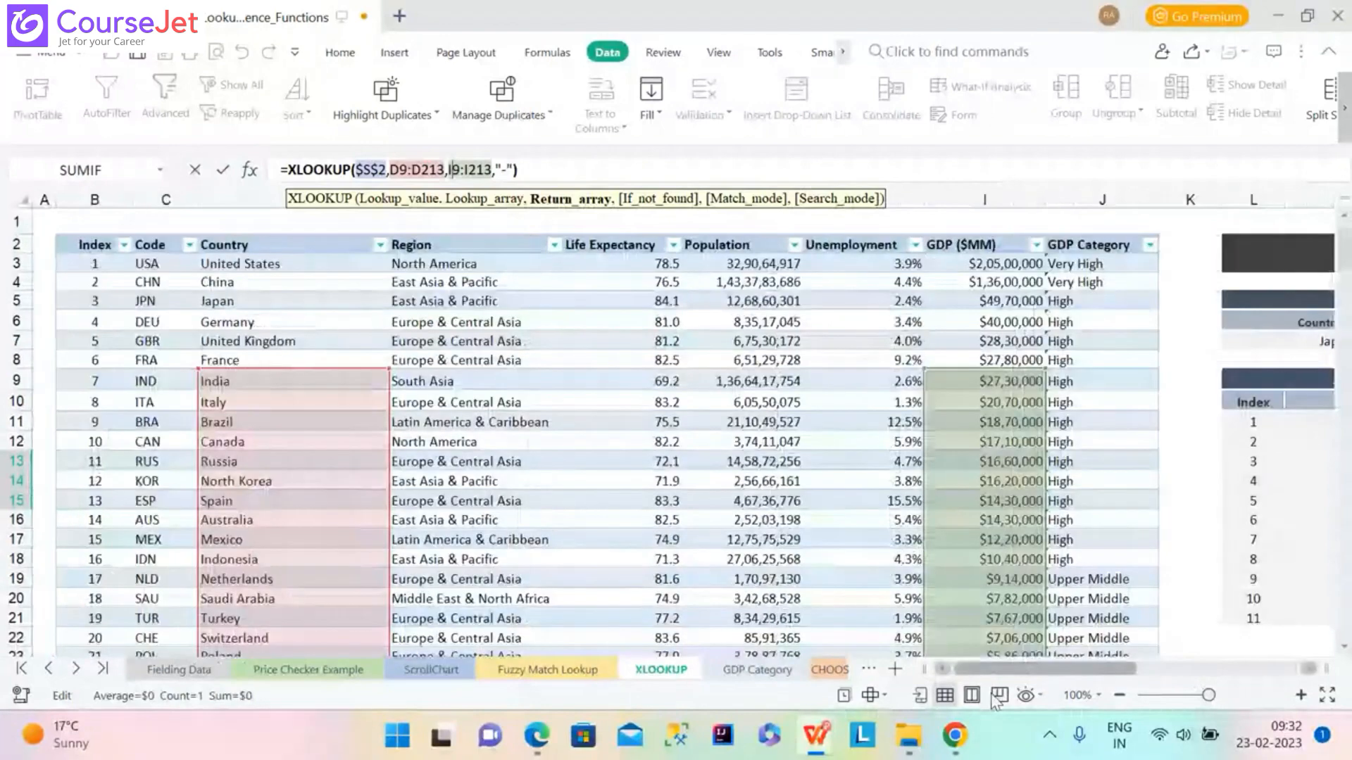
click(863, 520)
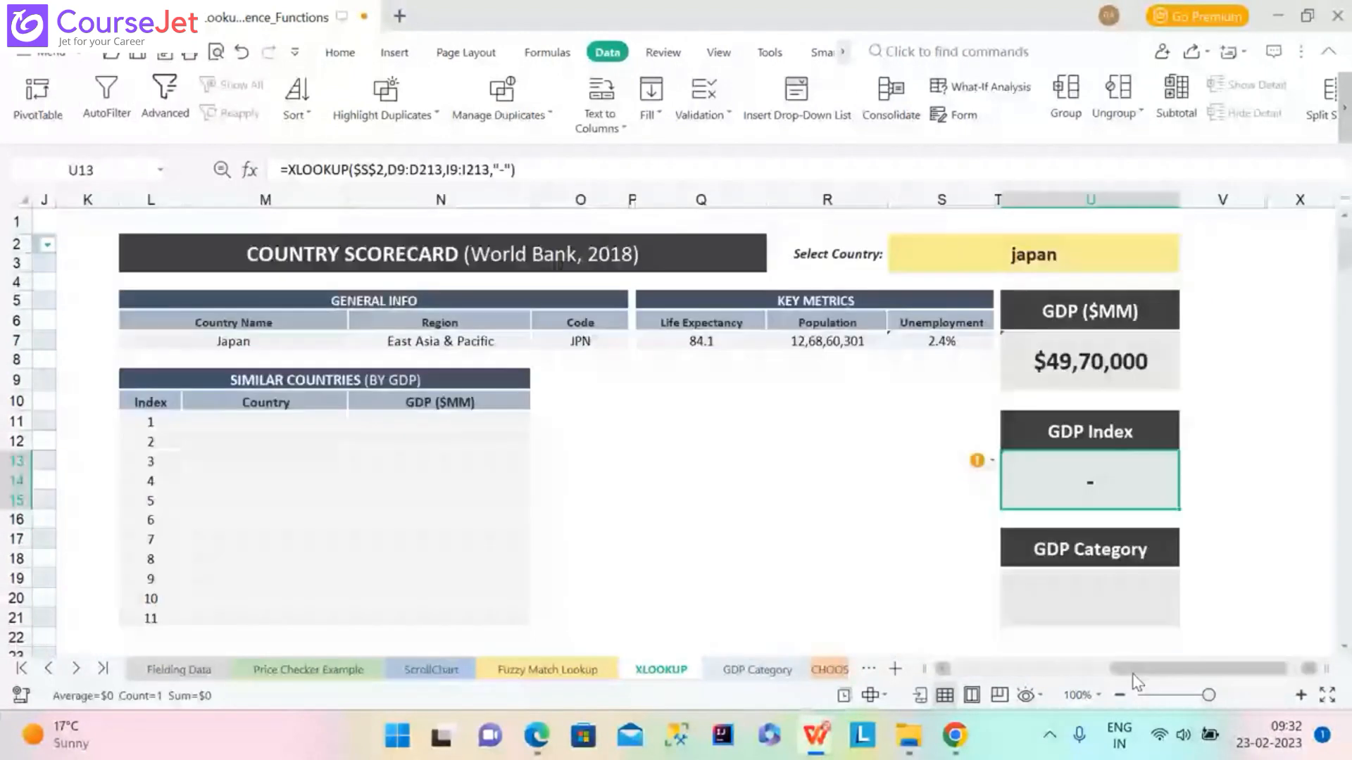
click(1088, 368)
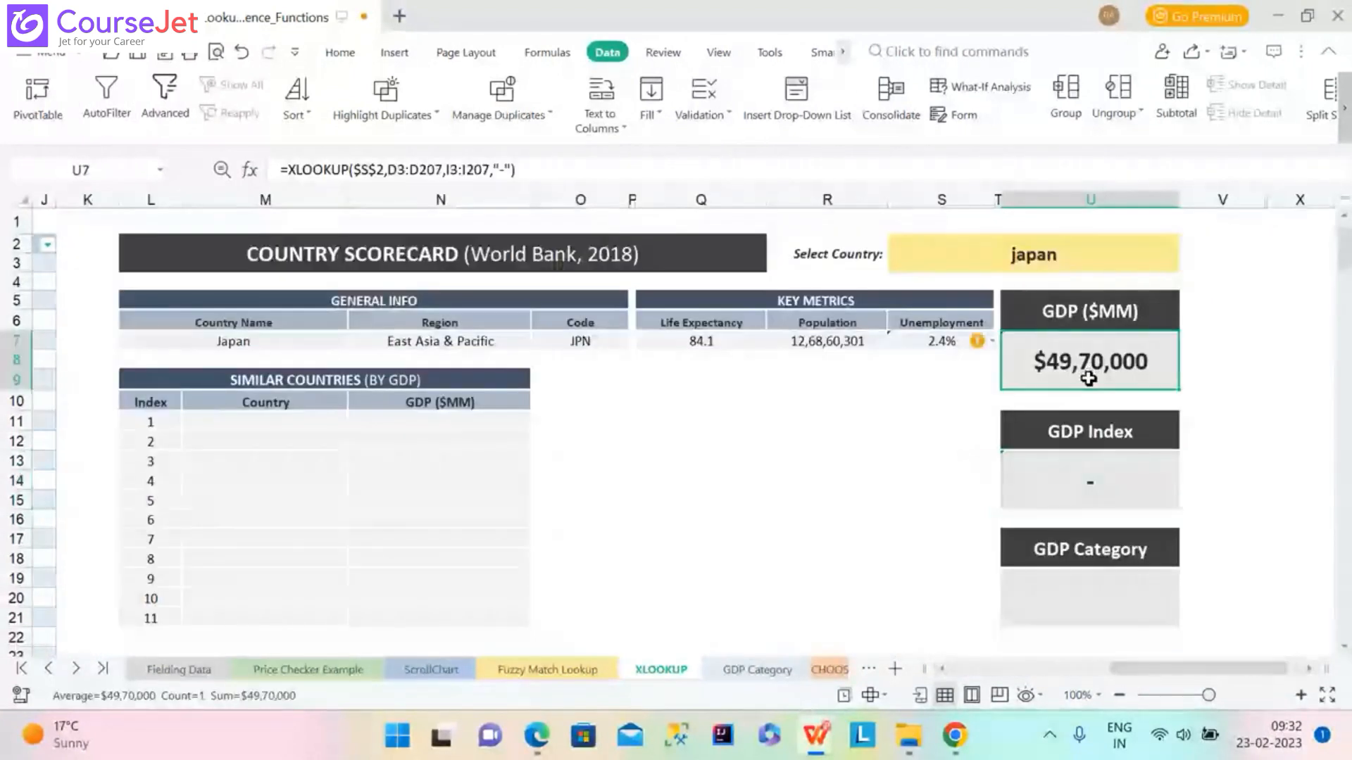
click(1094, 491)
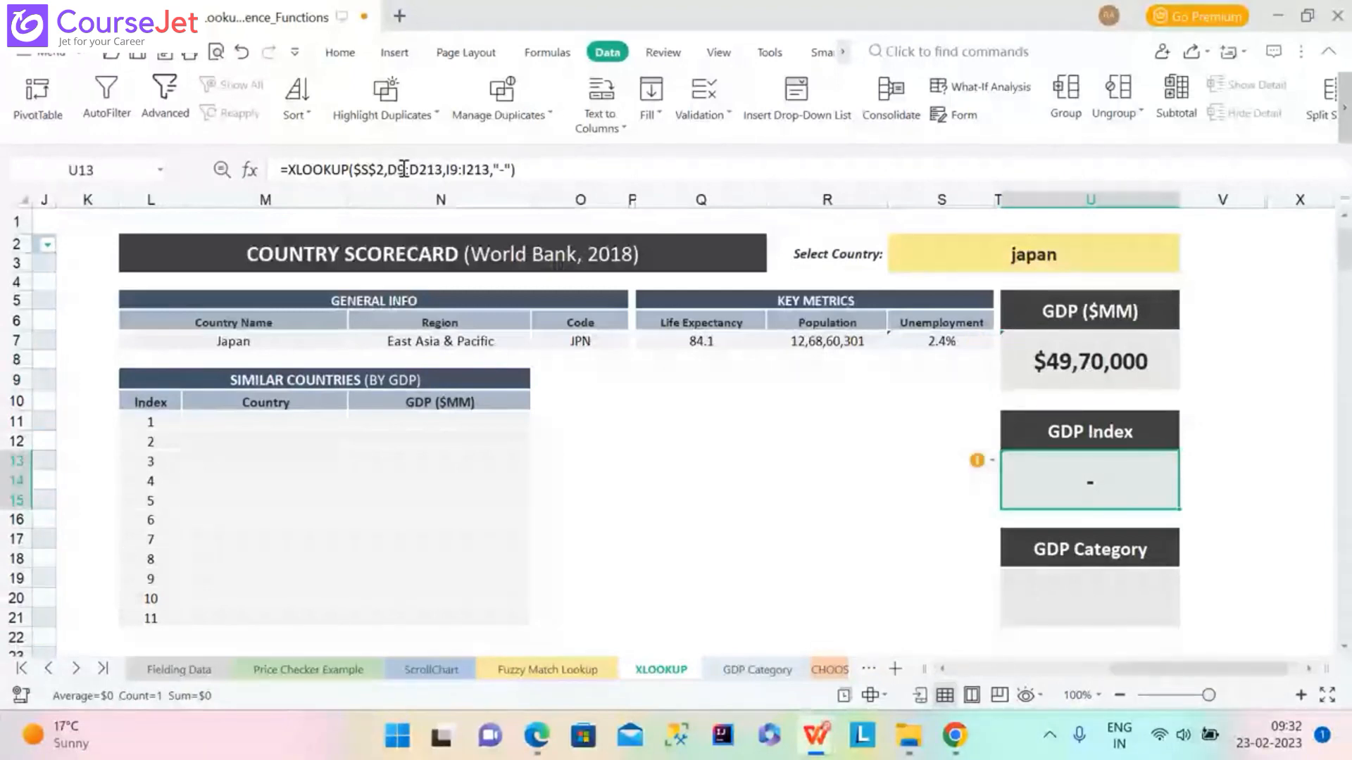
Change the lookup range of the GDP Index formula in U13 to D3:D207.
click(404, 169)
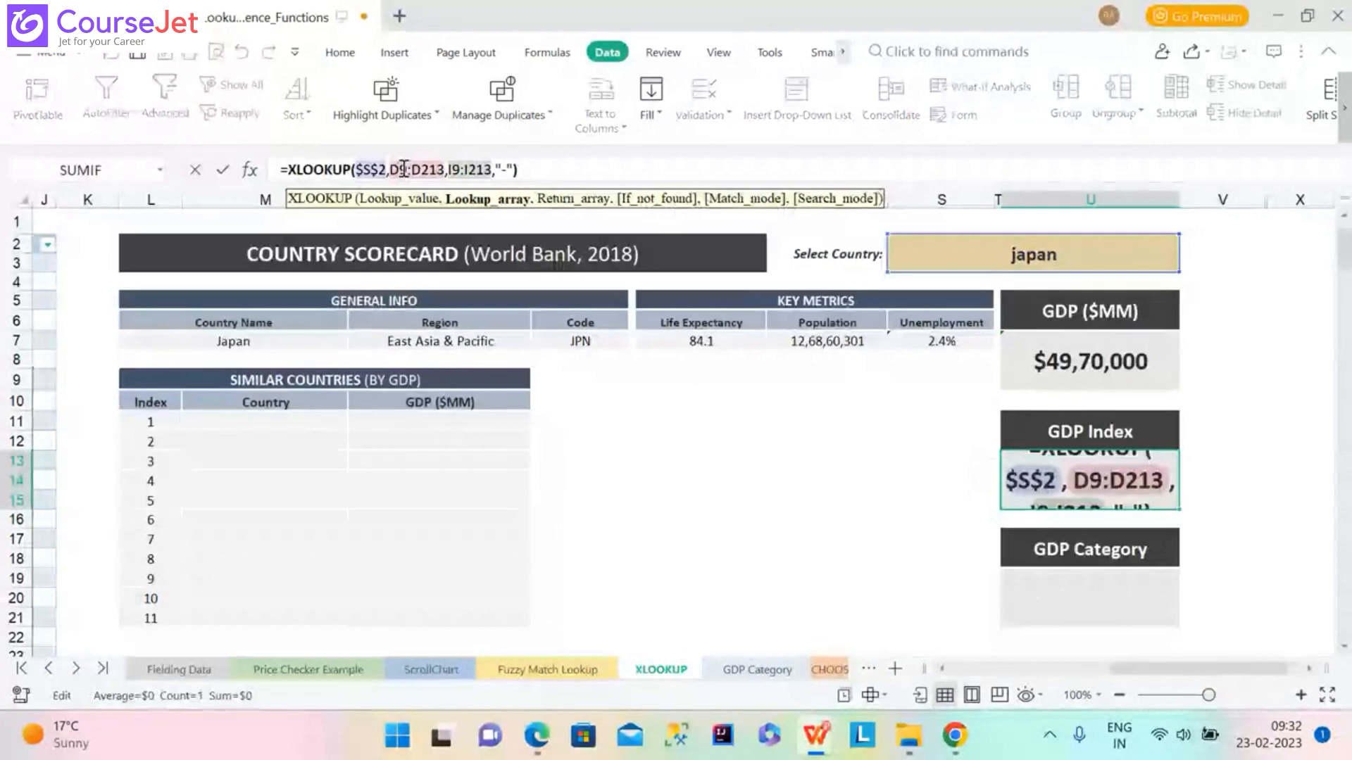
key(BackSpace)
text(3)
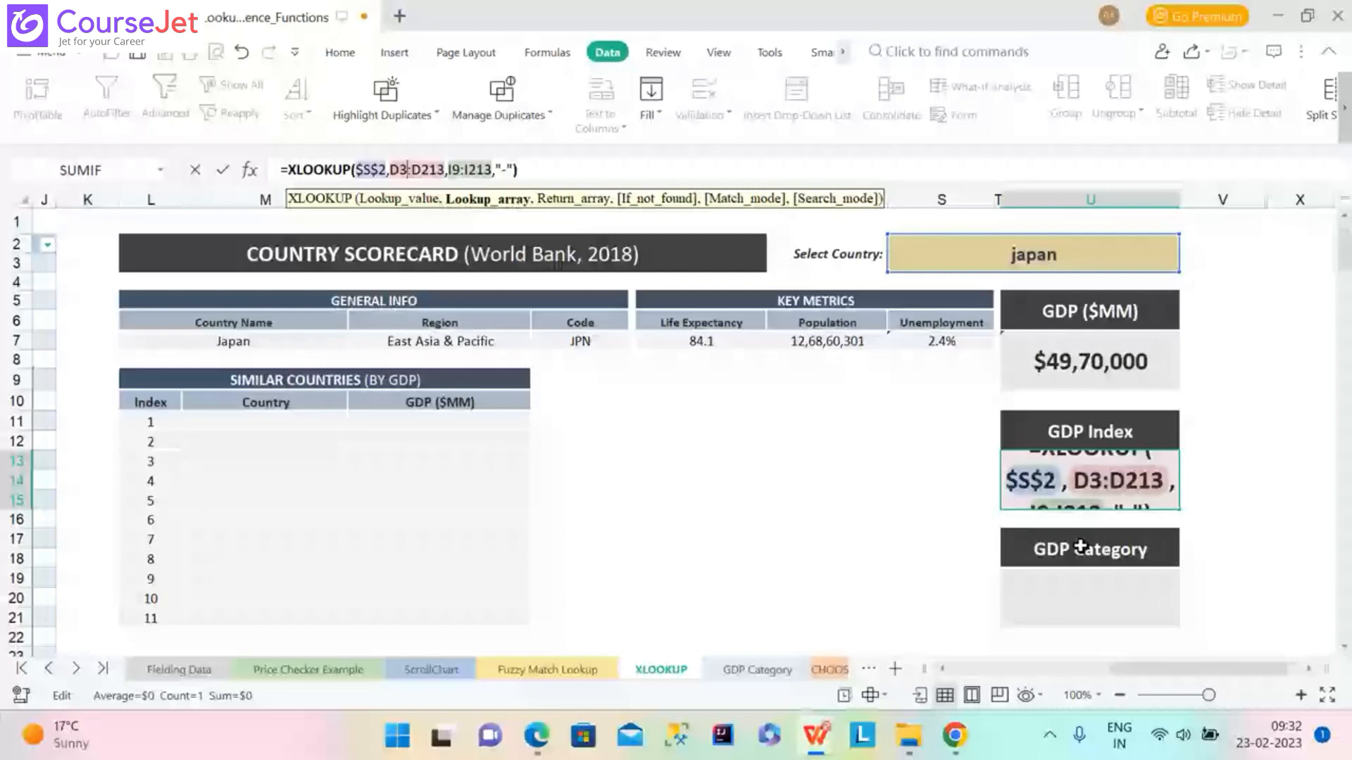
click(441, 169)
key(BackSpace)
key(BackSpace)
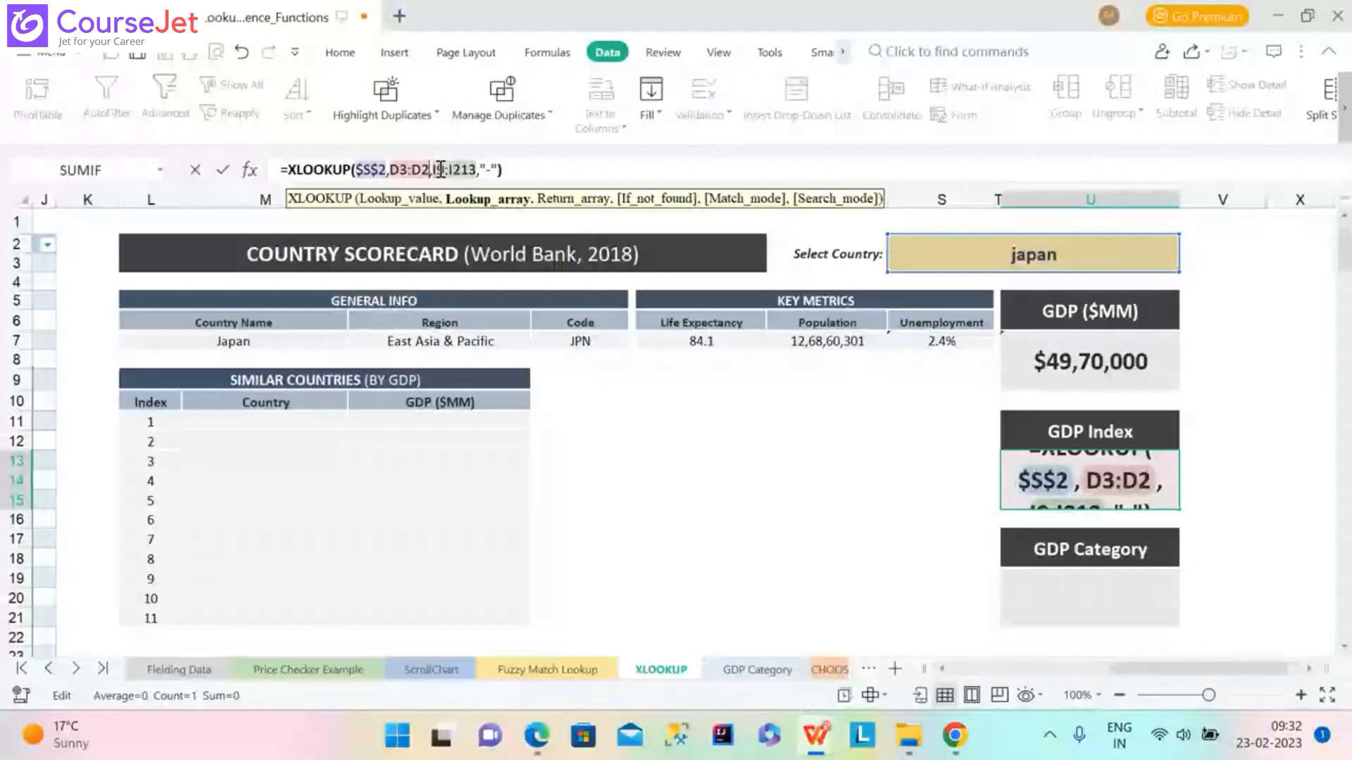
text(07)
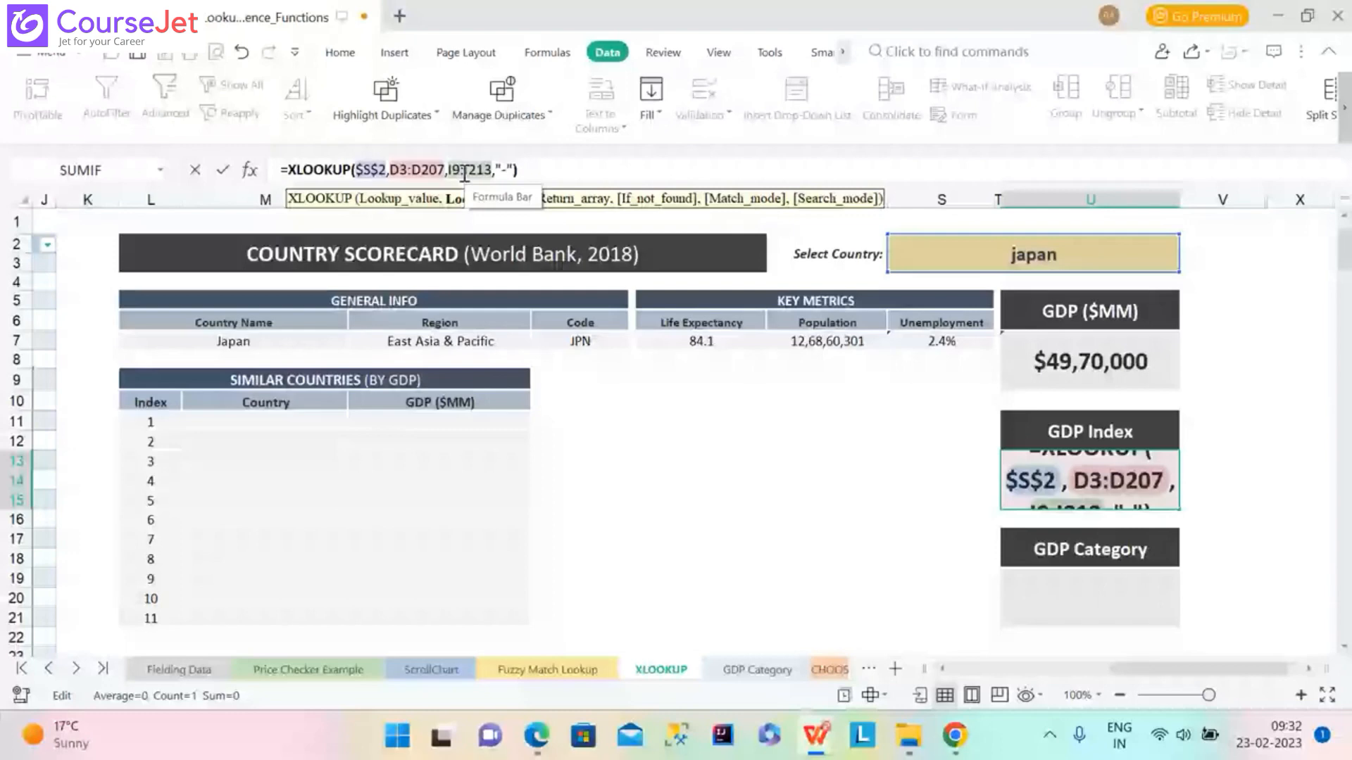
Correct the row numbers of U13's return range so it reads I3:I207.
click(462, 171)
key(BackSpace)
text(3)
click(493, 171)
key(BackSpace)
key(BackSpace)
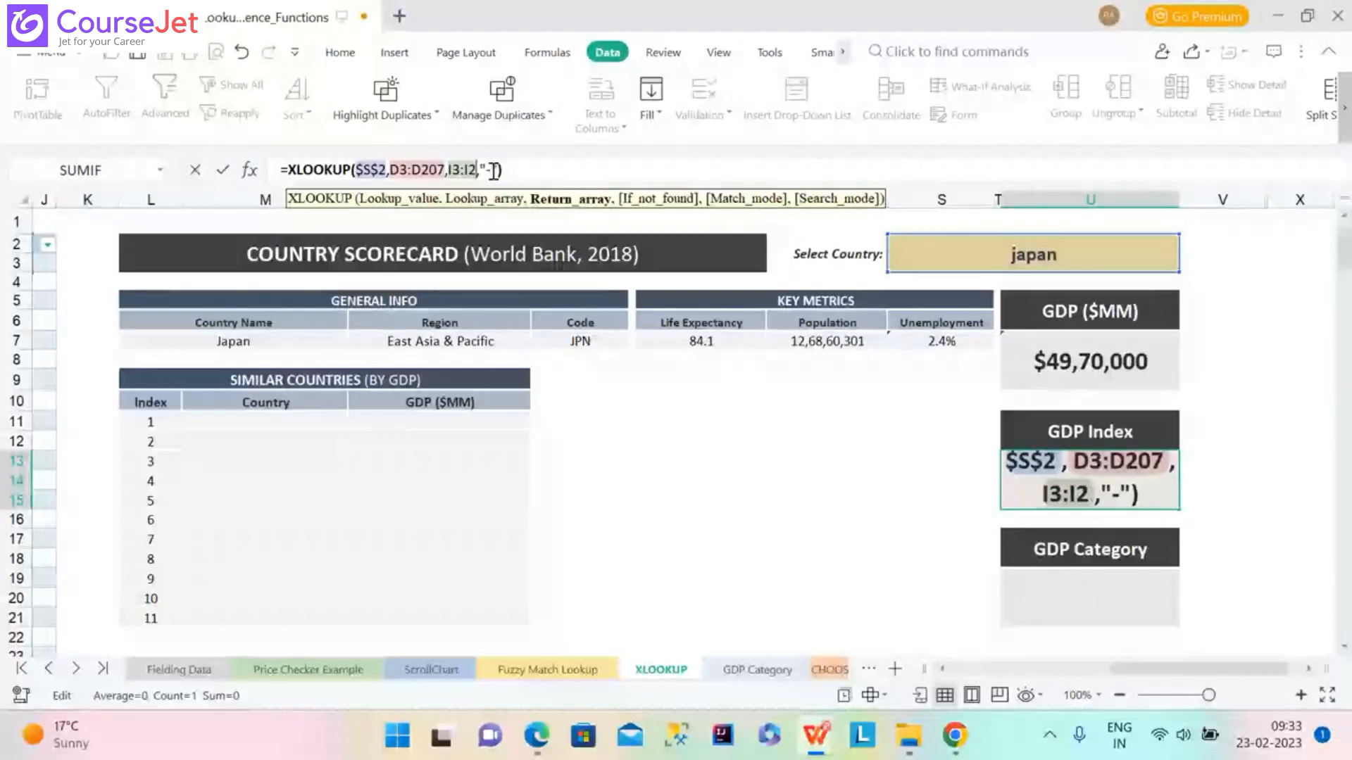
text(07)
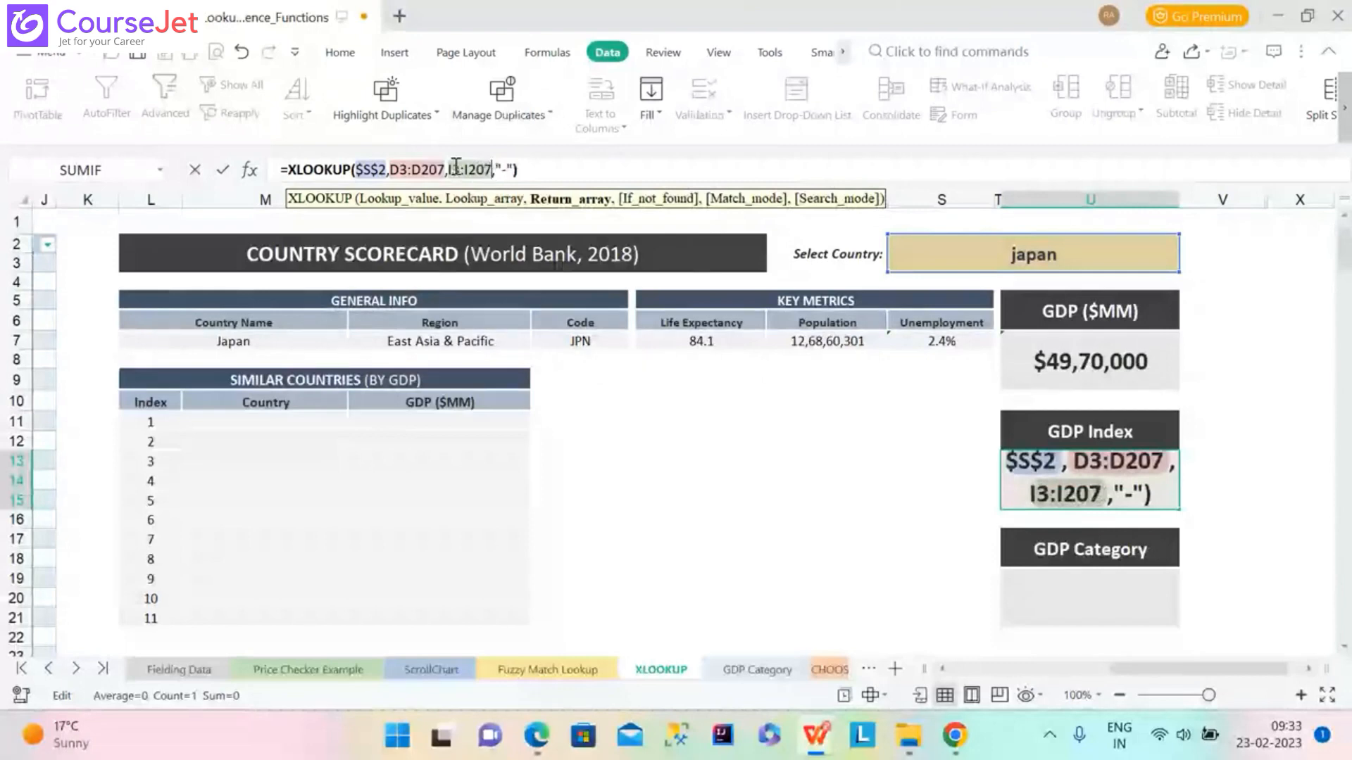
Switch U13's return range to the Index column, B3:B207, and enter the formula.
click(452, 170)
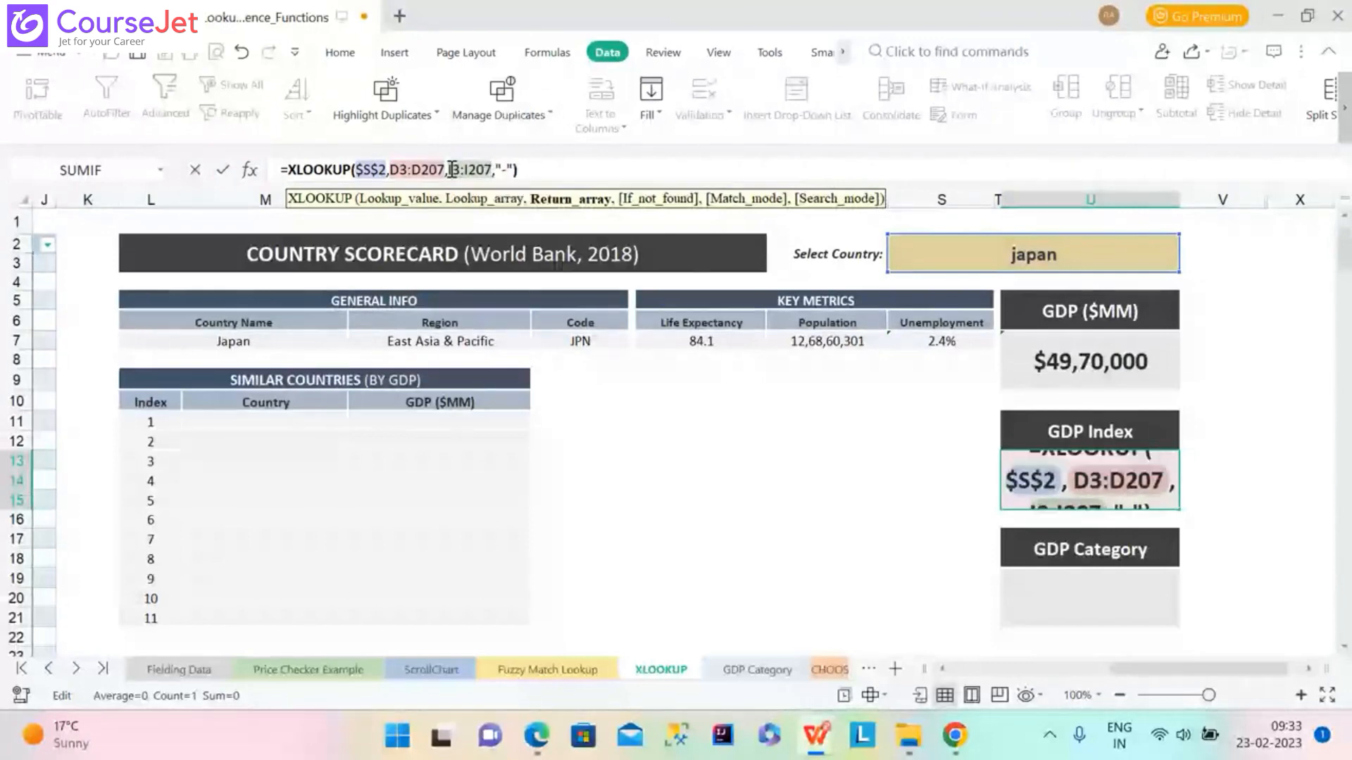
key(Delete)
text(B)
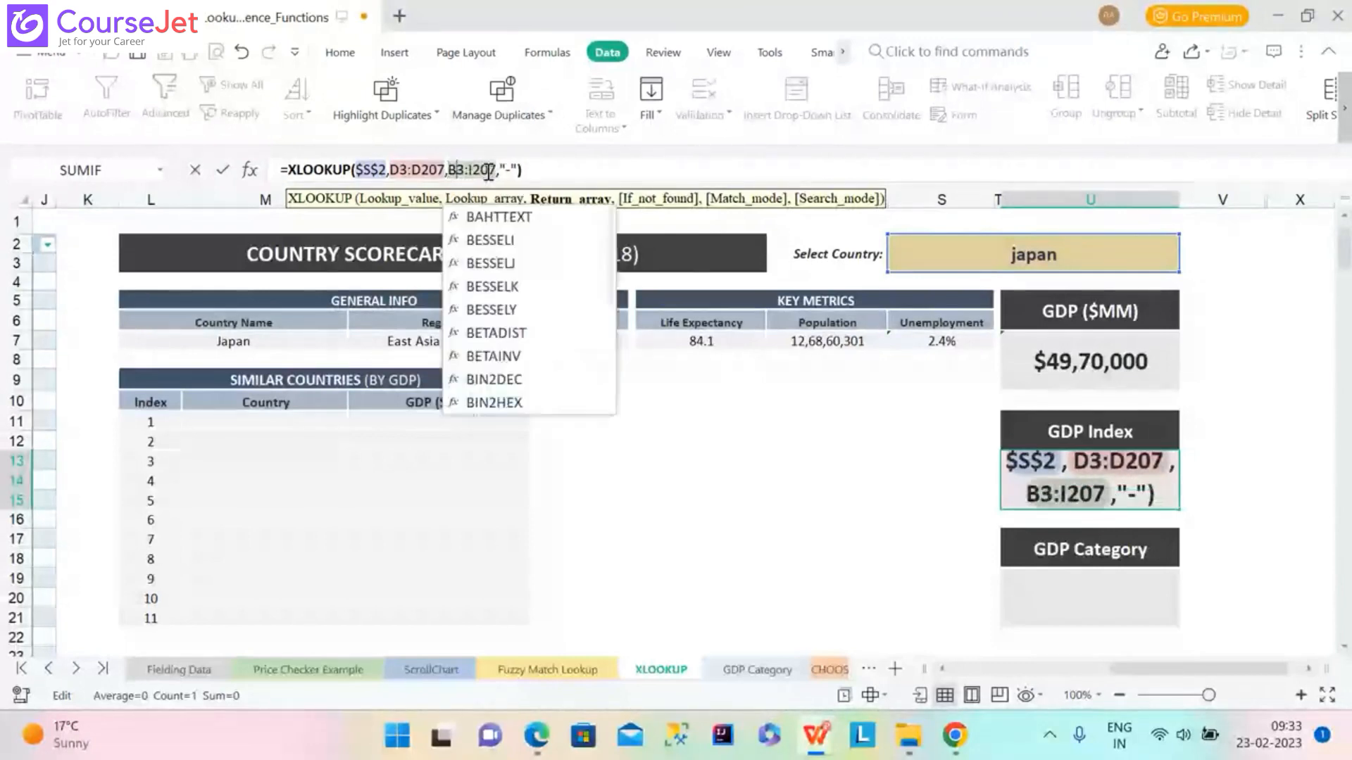
click(476, 169)
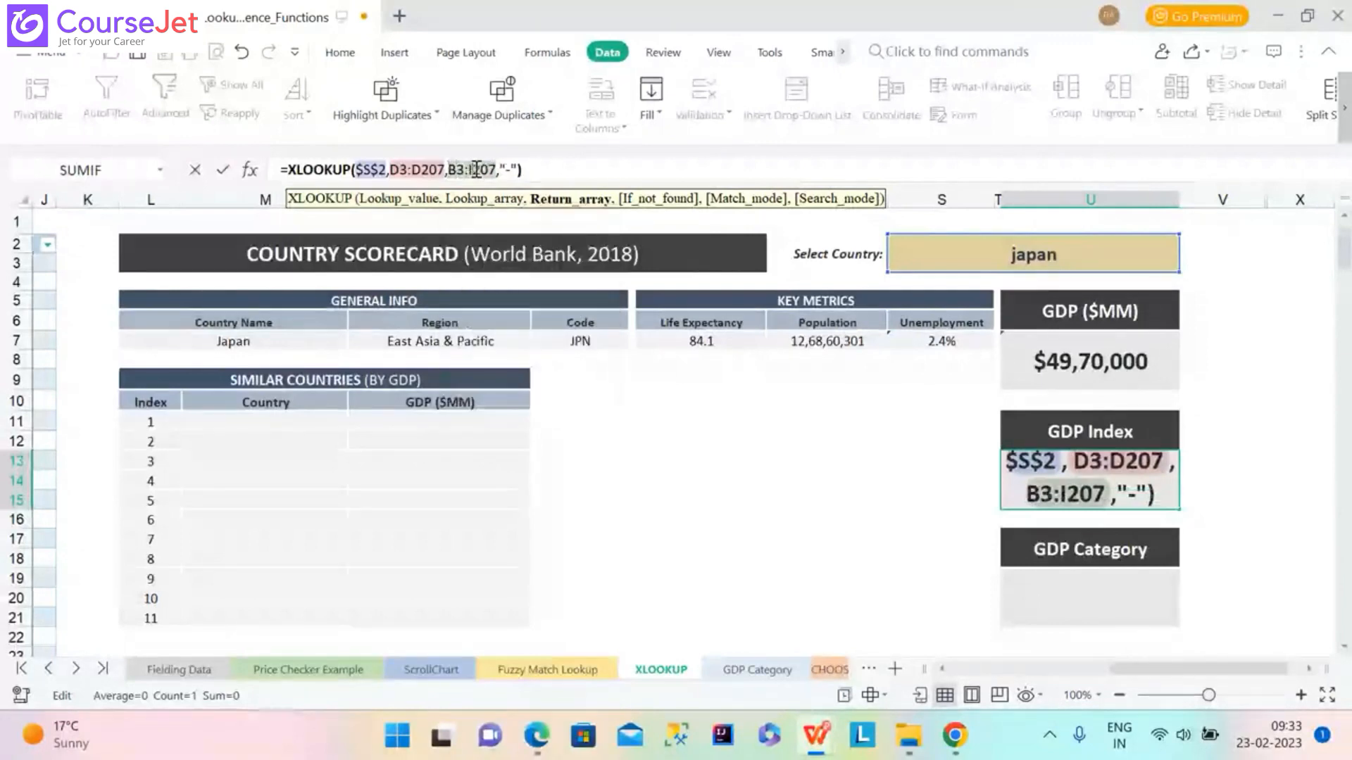
key(BackSpace)
text(B)
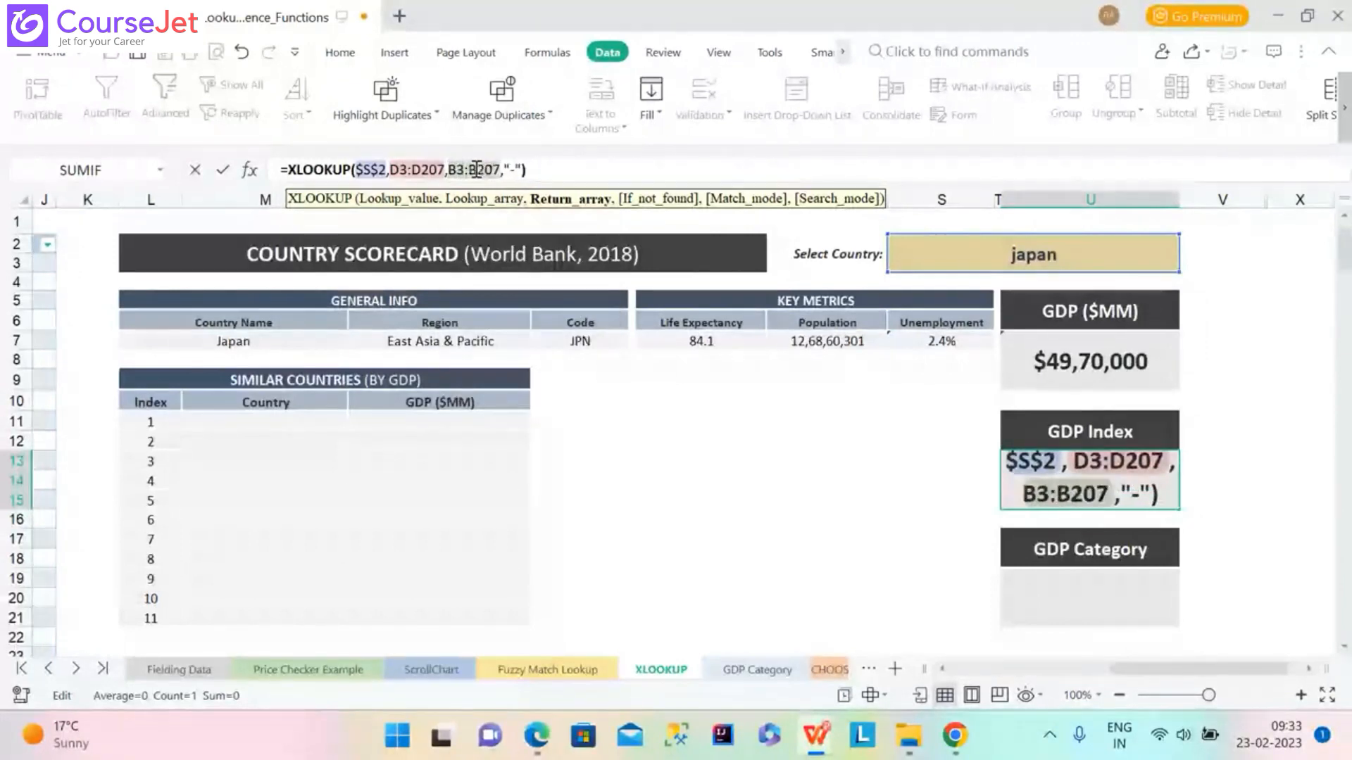
key(Return)
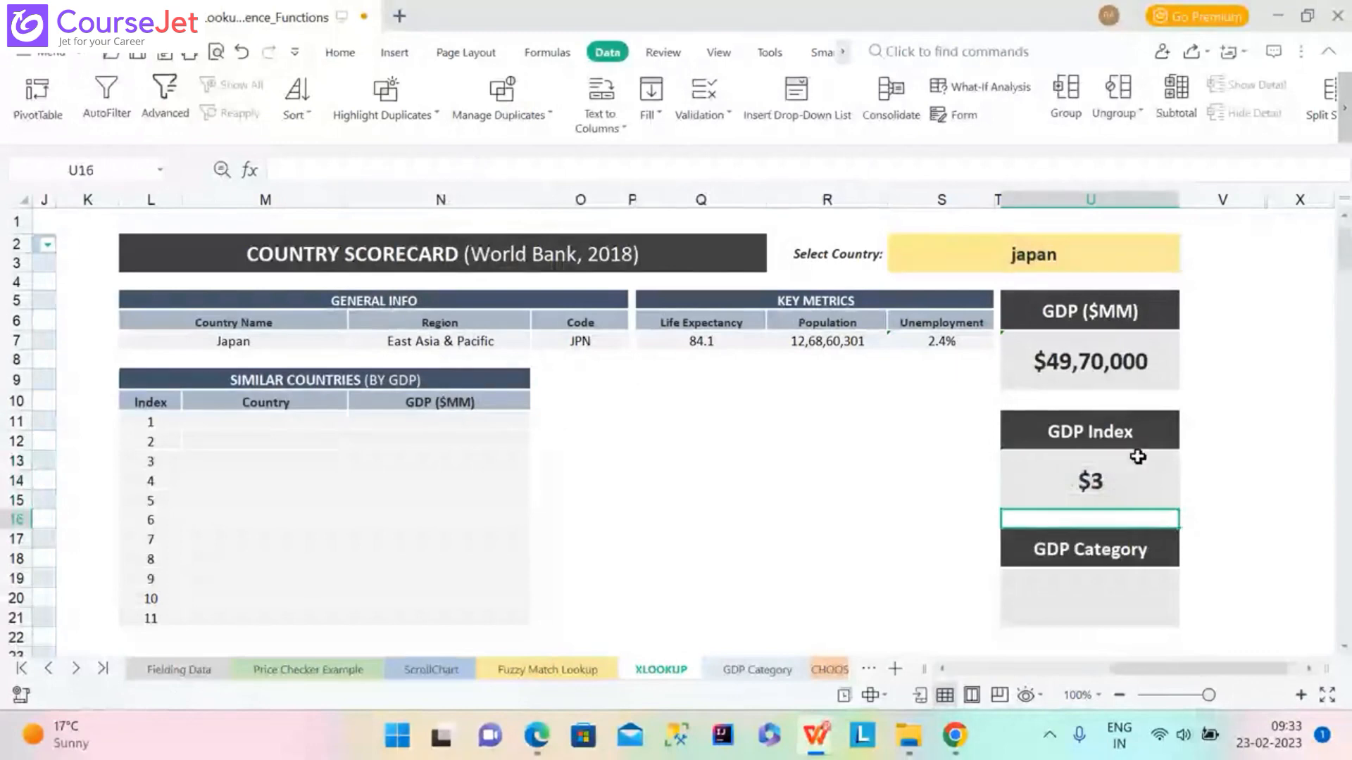
Compare the formulas and displayed results of the GDP ($MM) cell U7 and the GDP Index cell U13.
click(1128, 481)
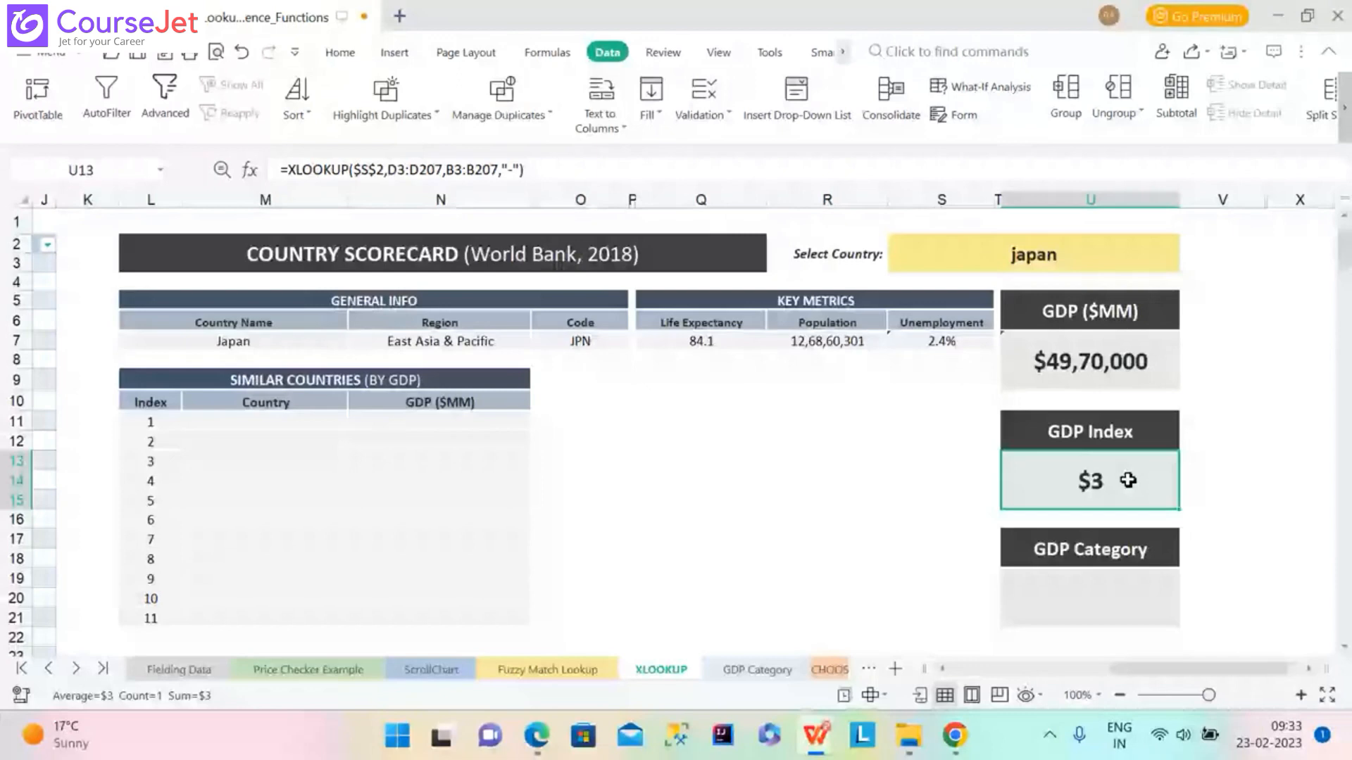
key(Up)
key(Up)
key(Up)
click(1121, 501)
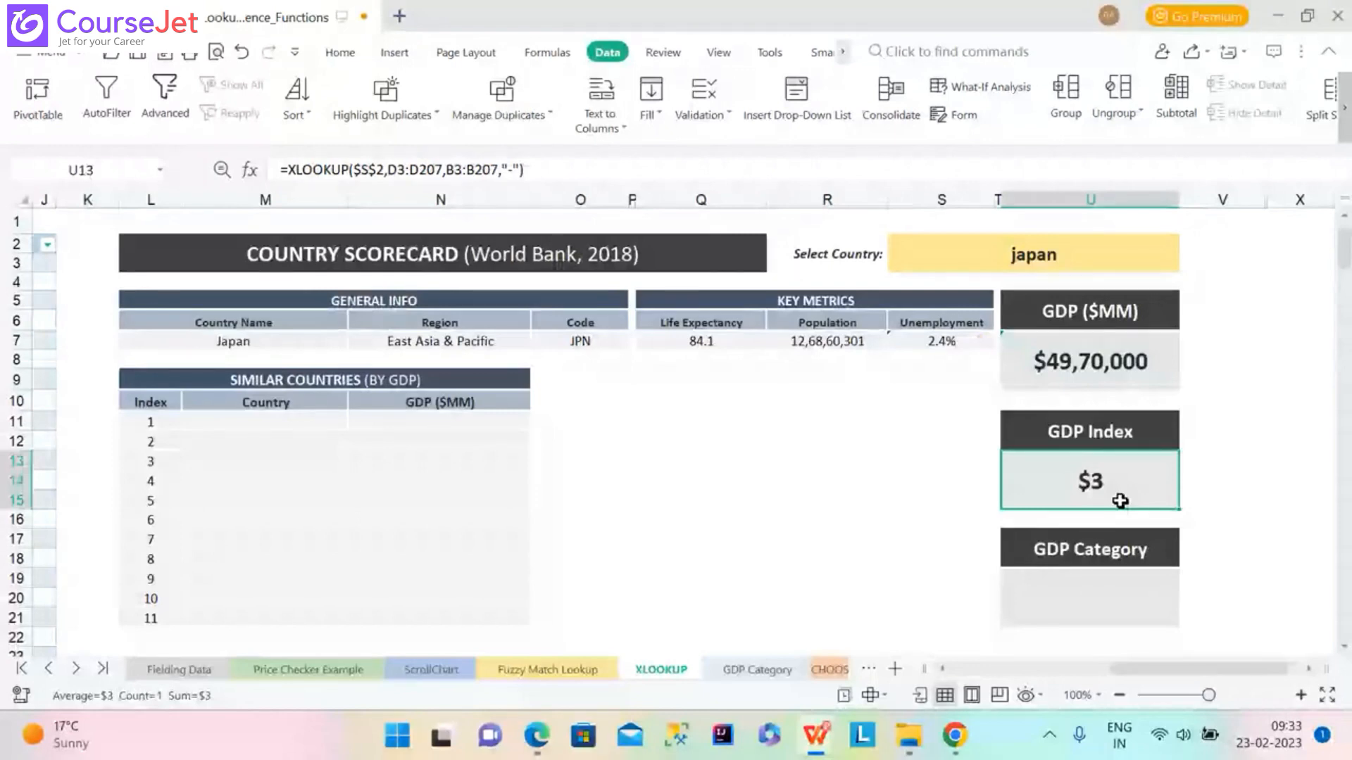
key(Up)
key(Up)
key(Up)
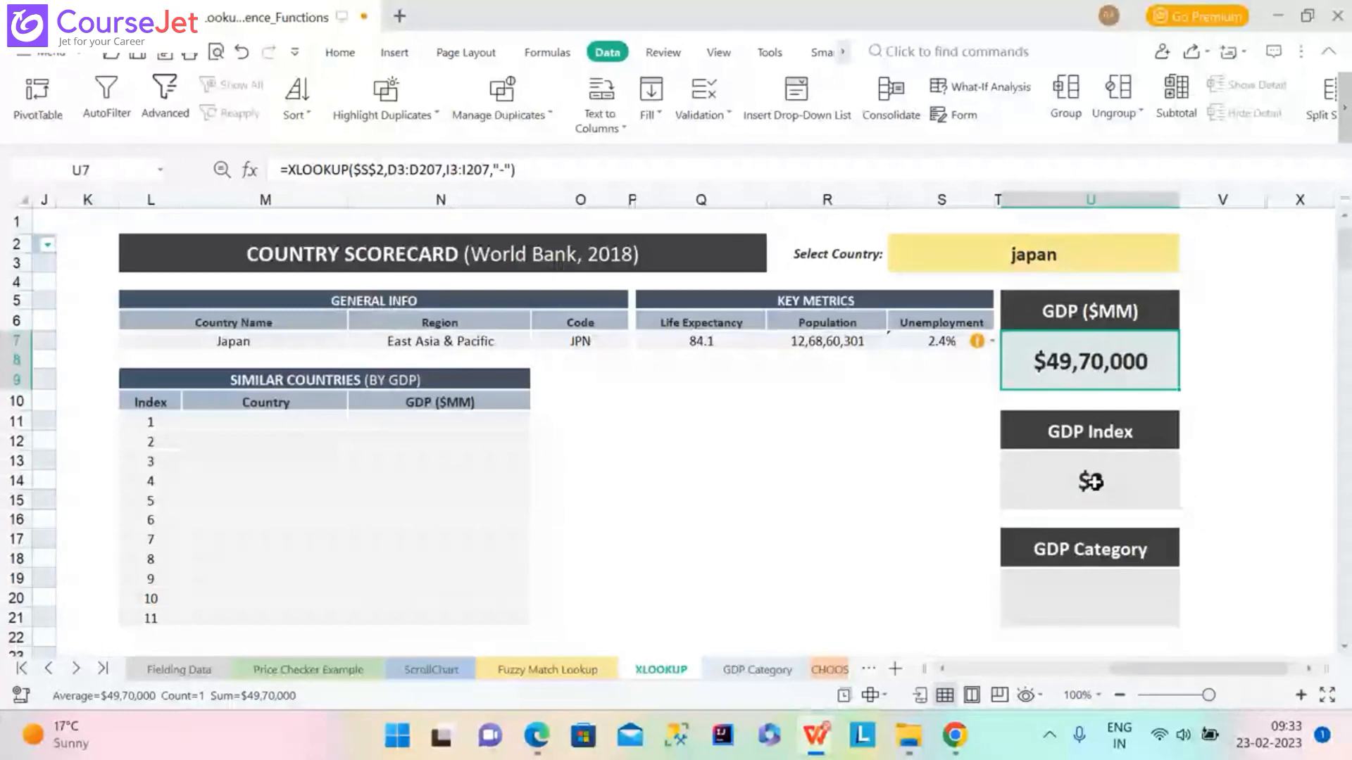
click(1090, 481)
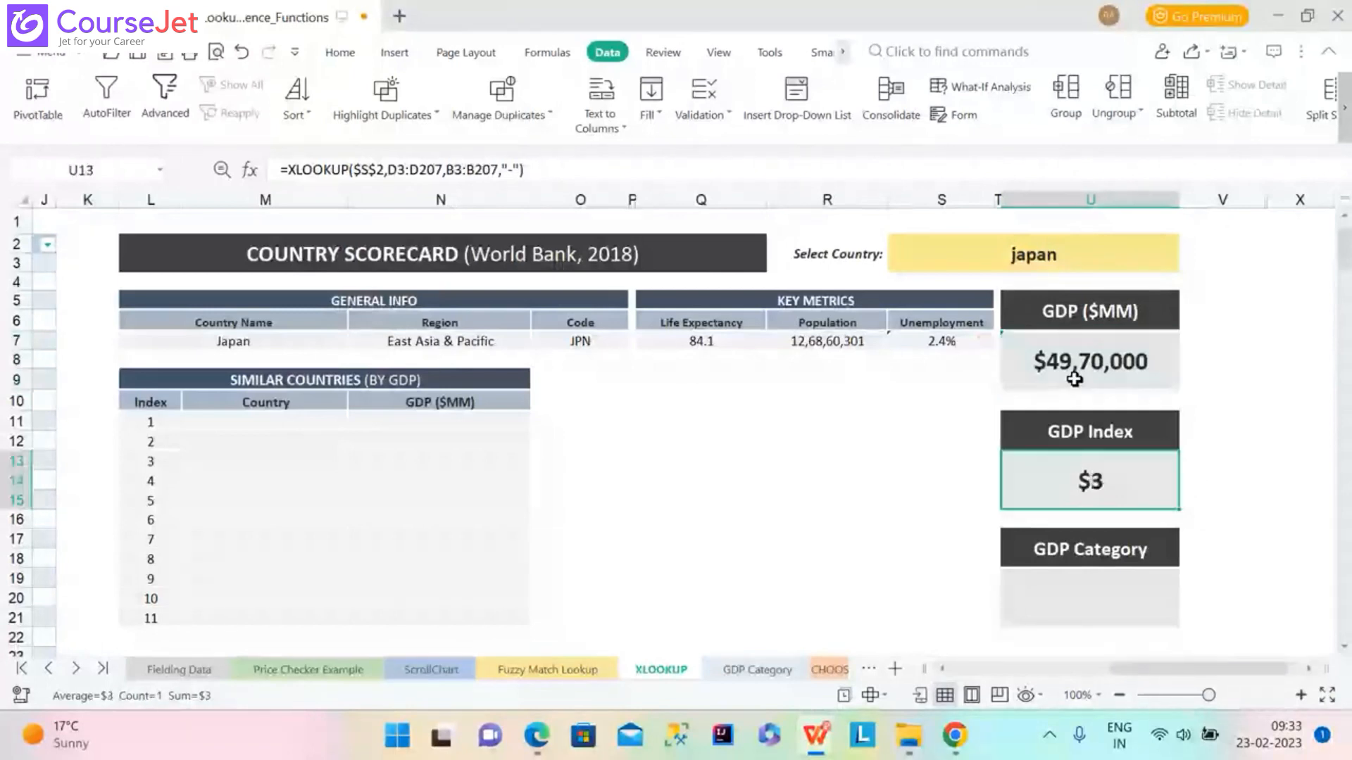
click(1075, 378)
Run Evaluate Formula on the GDP Index cell U13 and evaluate its $S$2 reference.
click(1075, 485)
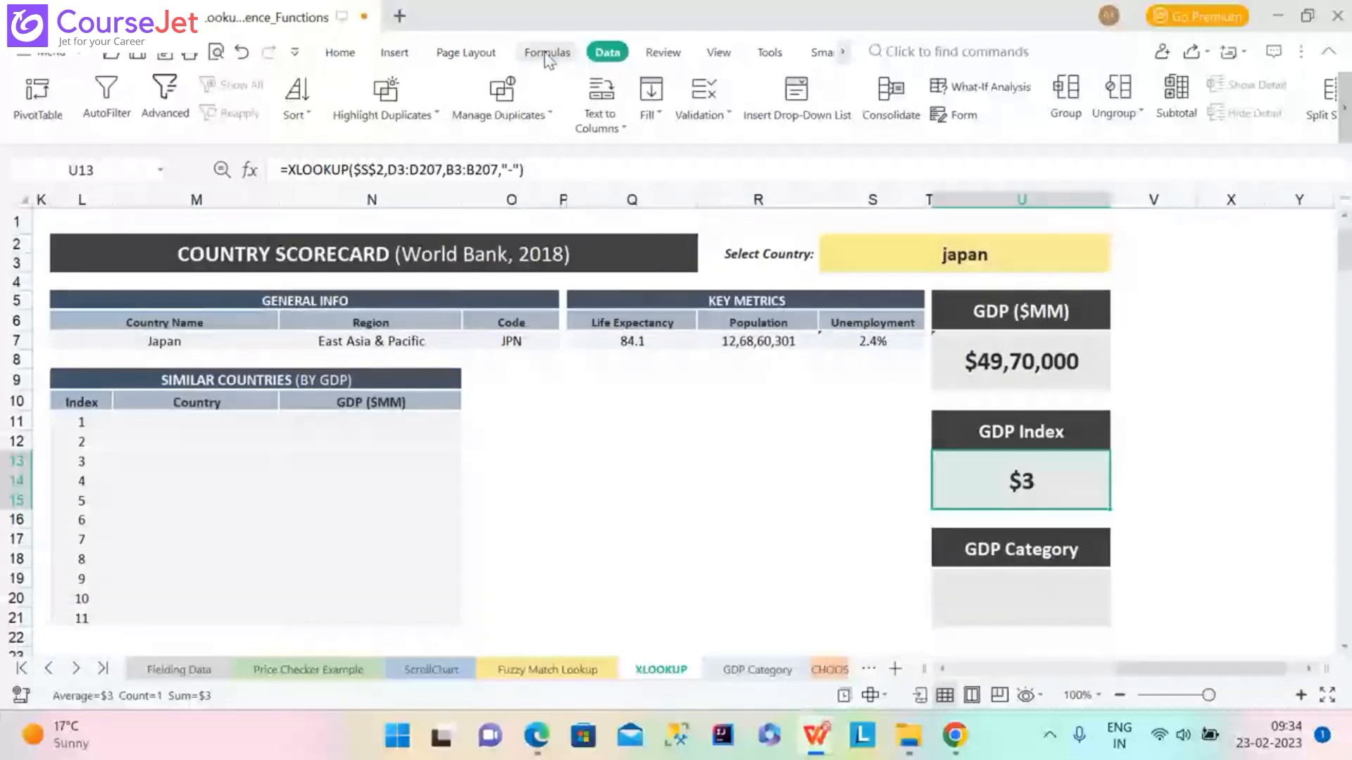
click(548, 56)
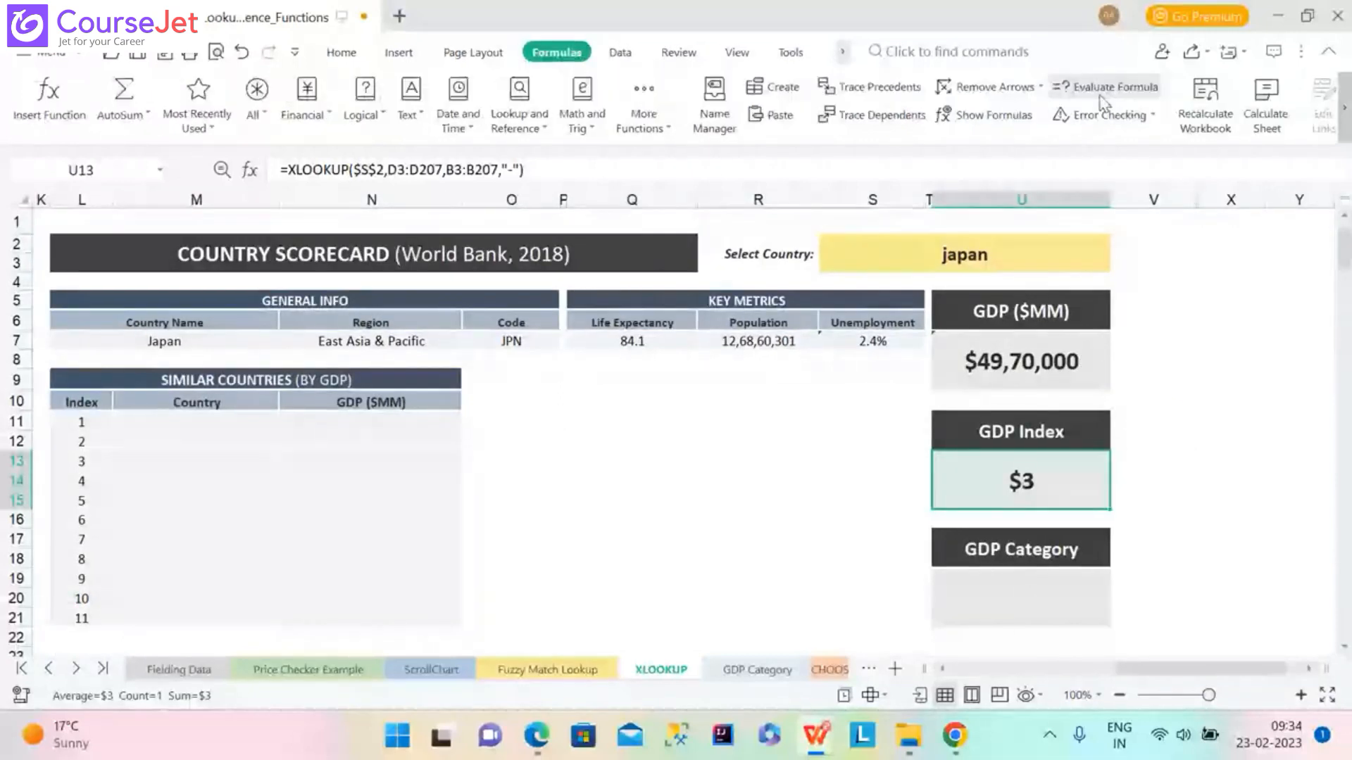
click(1106, 87)
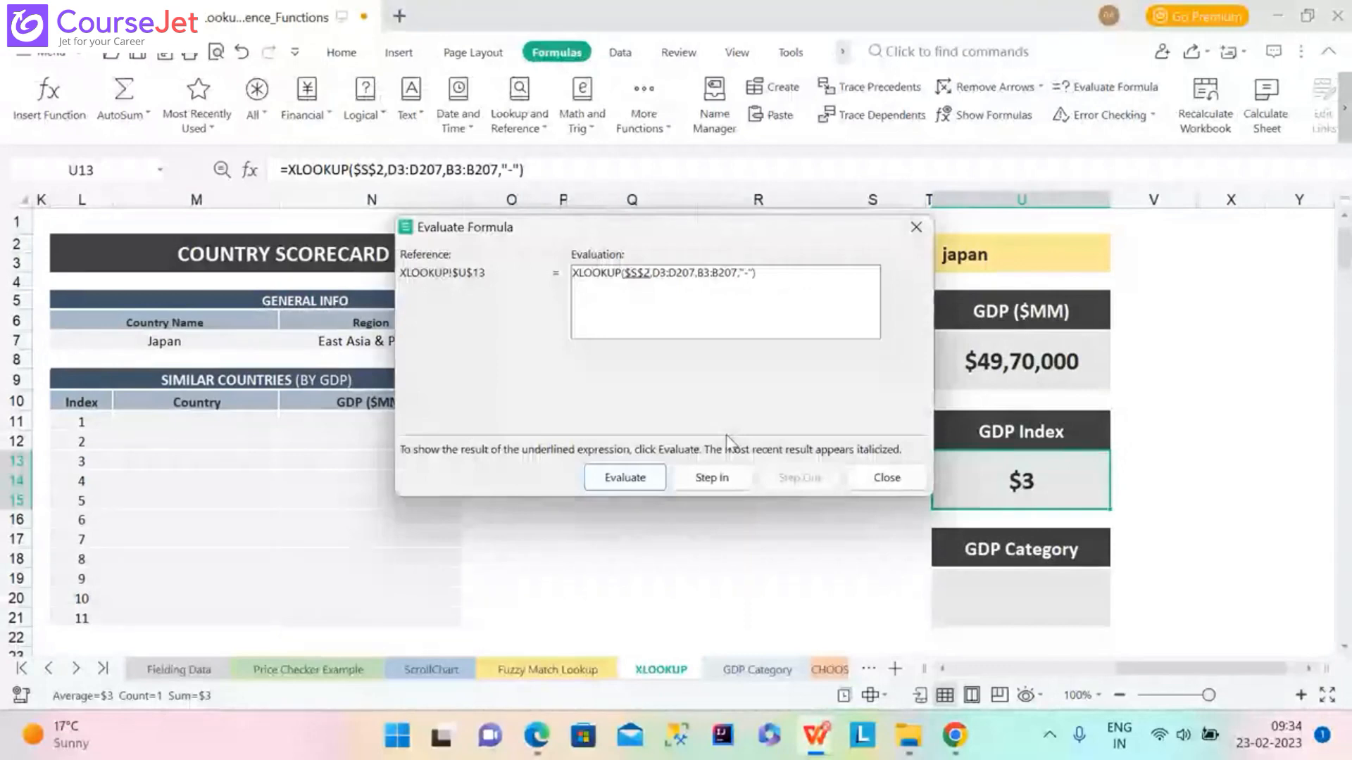
click(652, 482)
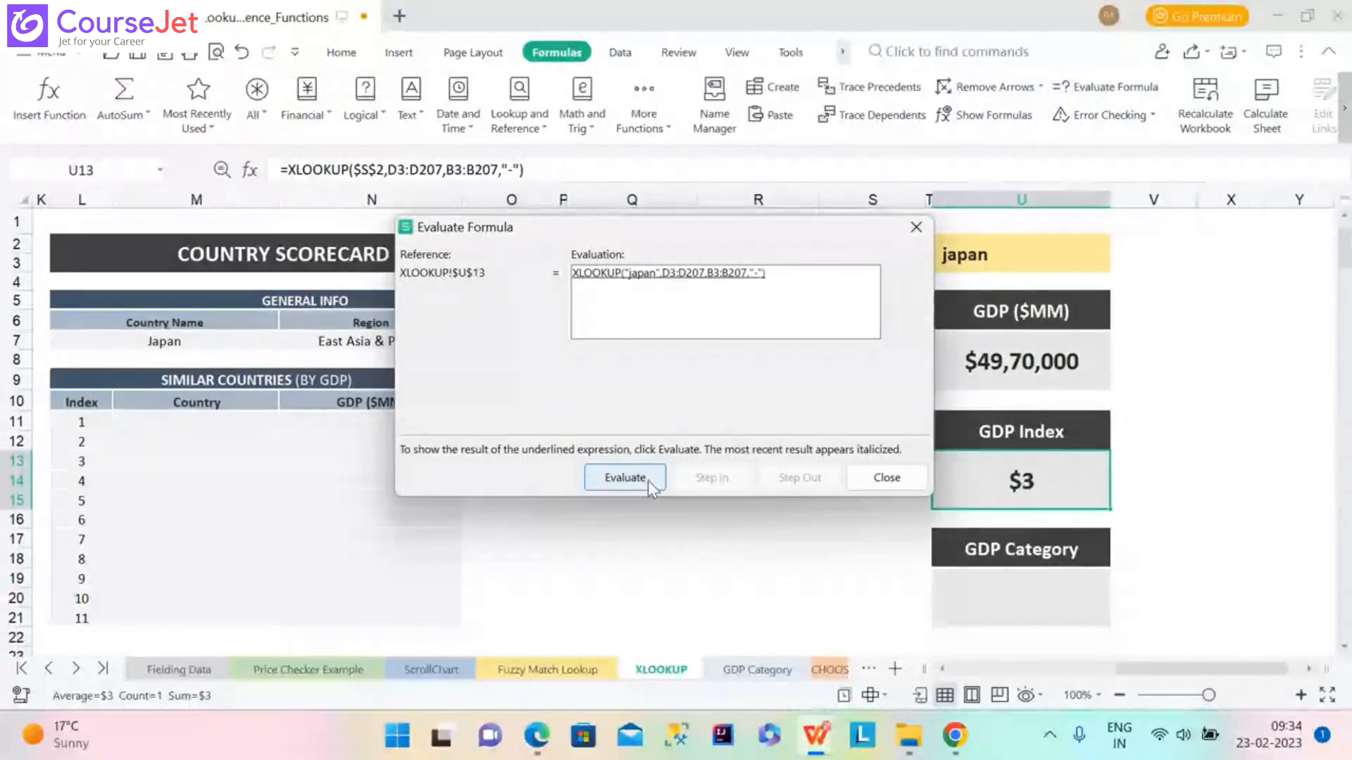
Evaluate the GDP Index XLOOKUP formula in U13 part by part twice, and close the evaluation.
click(648, 481)
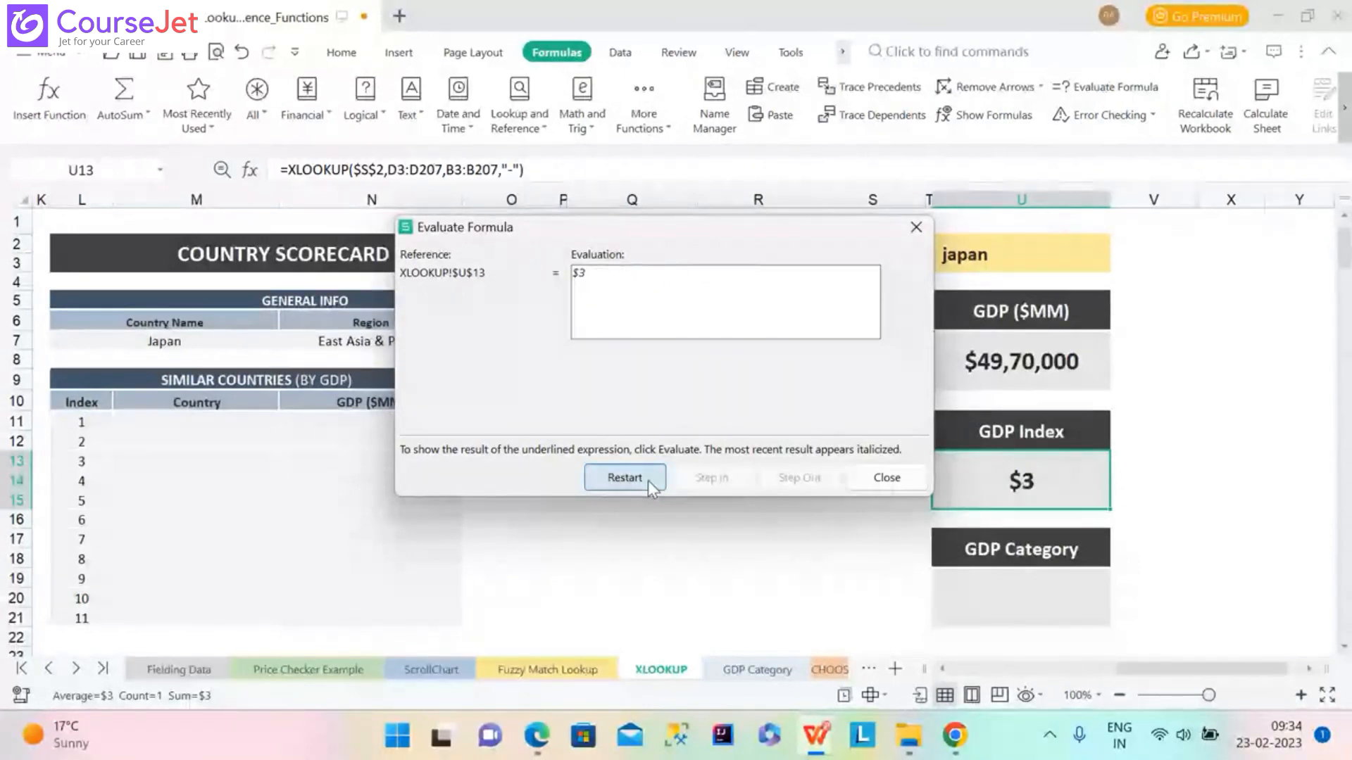
click(648, 480)
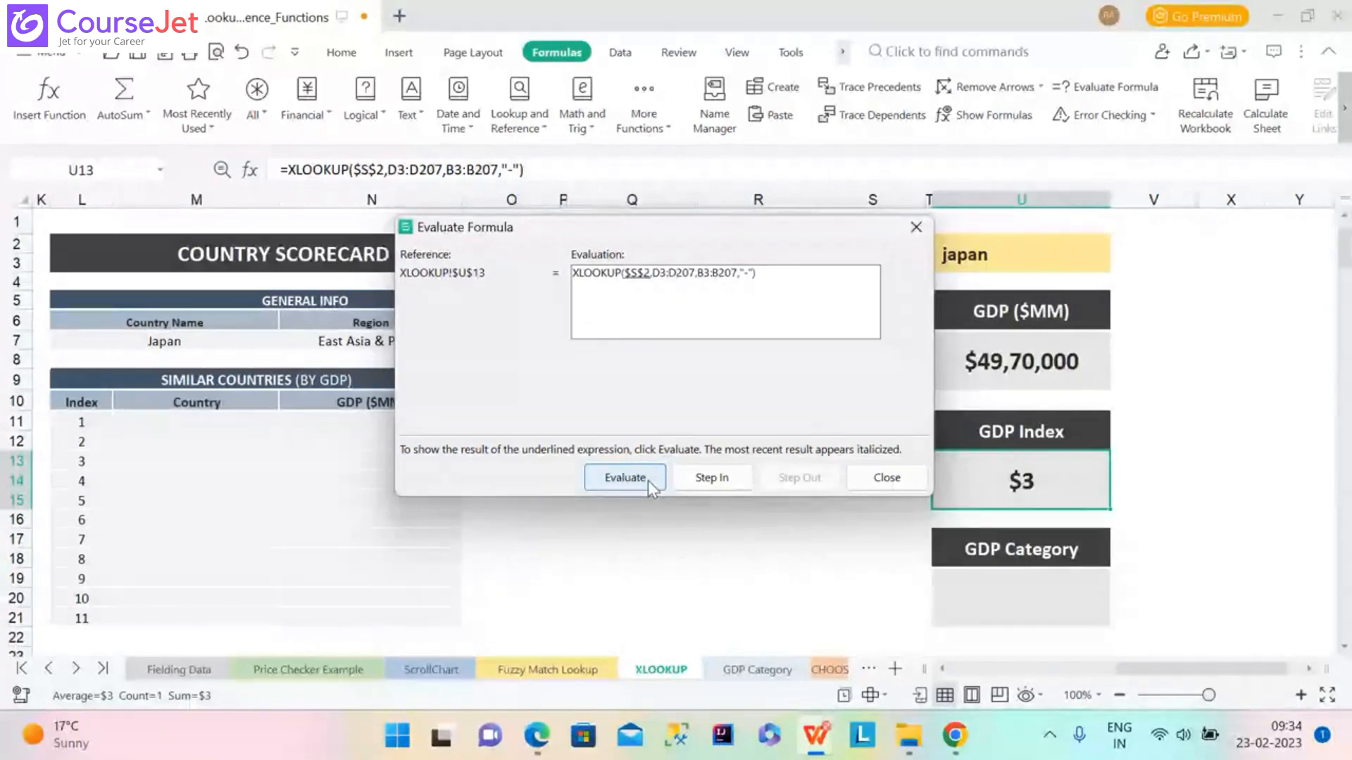
click(648, 480)
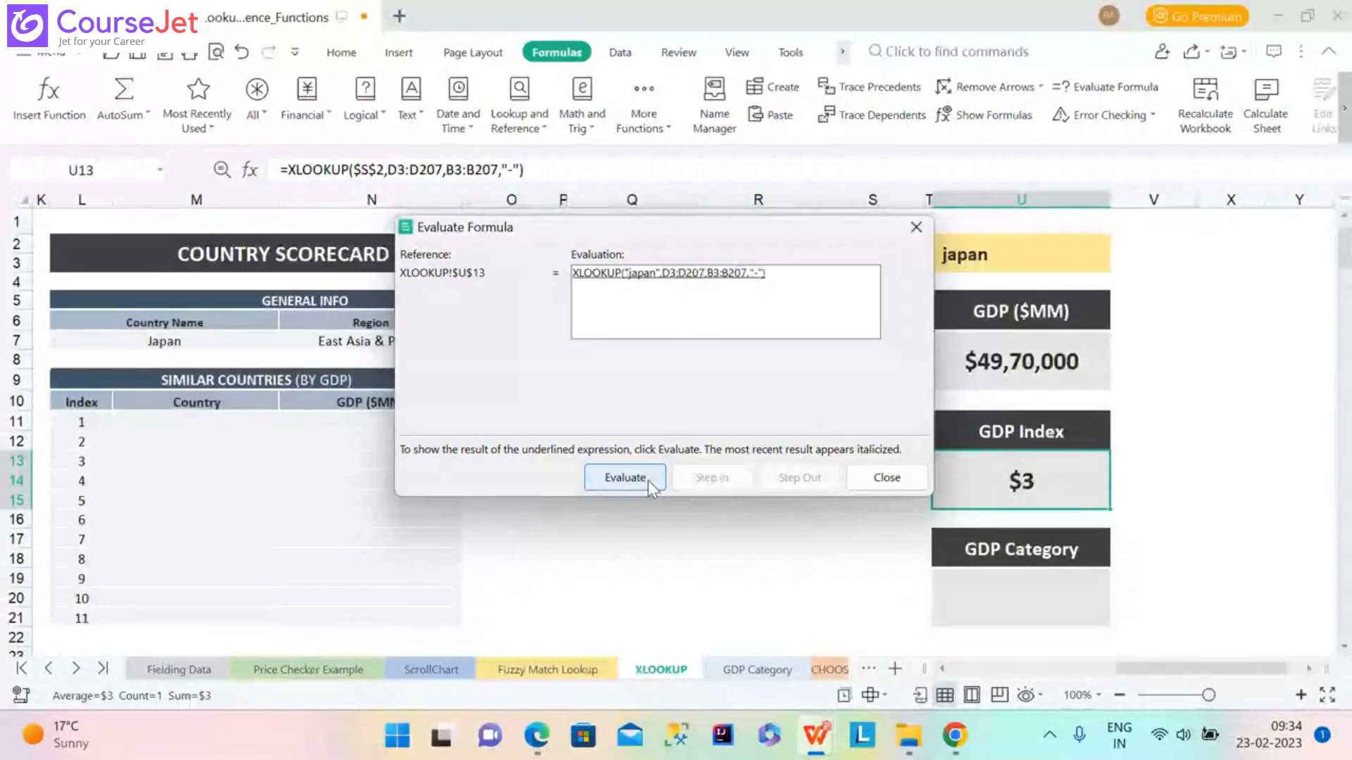
click(649, 483)
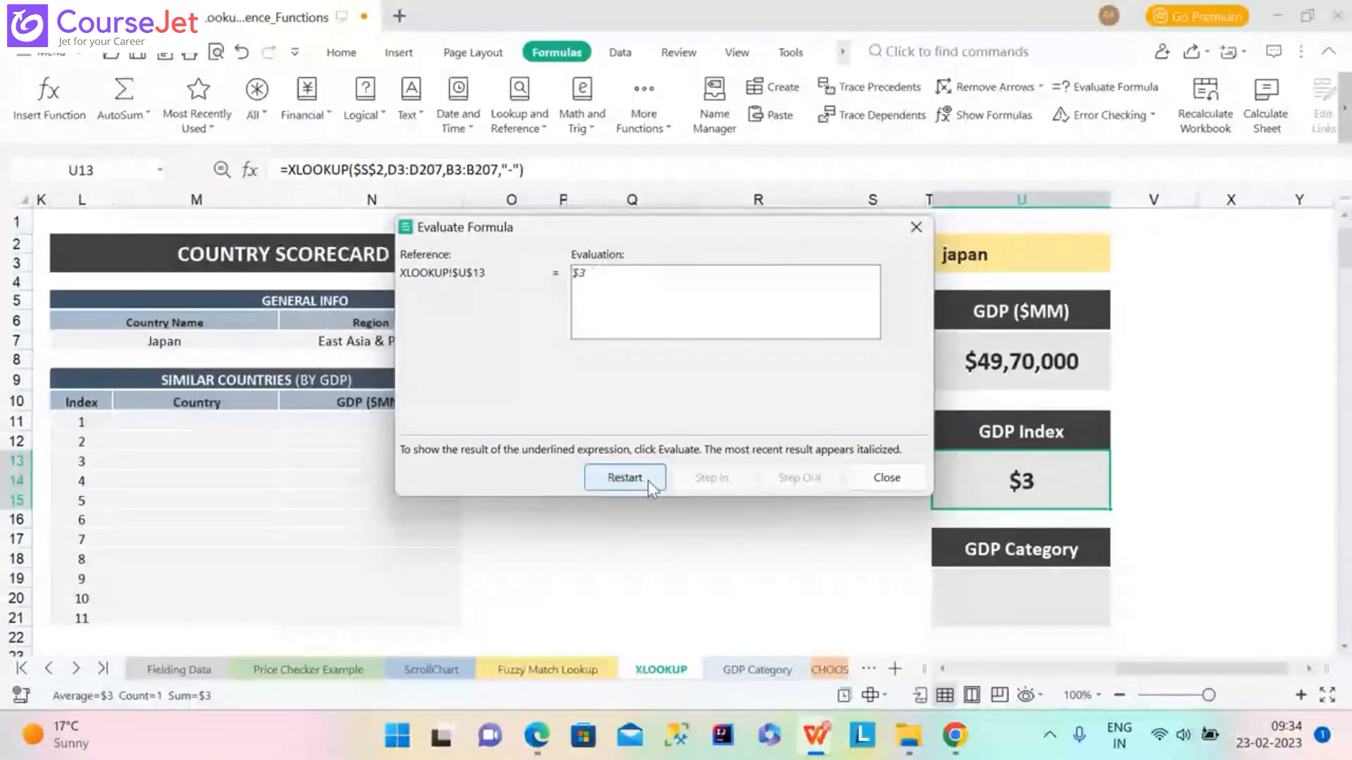
click(916, 226)
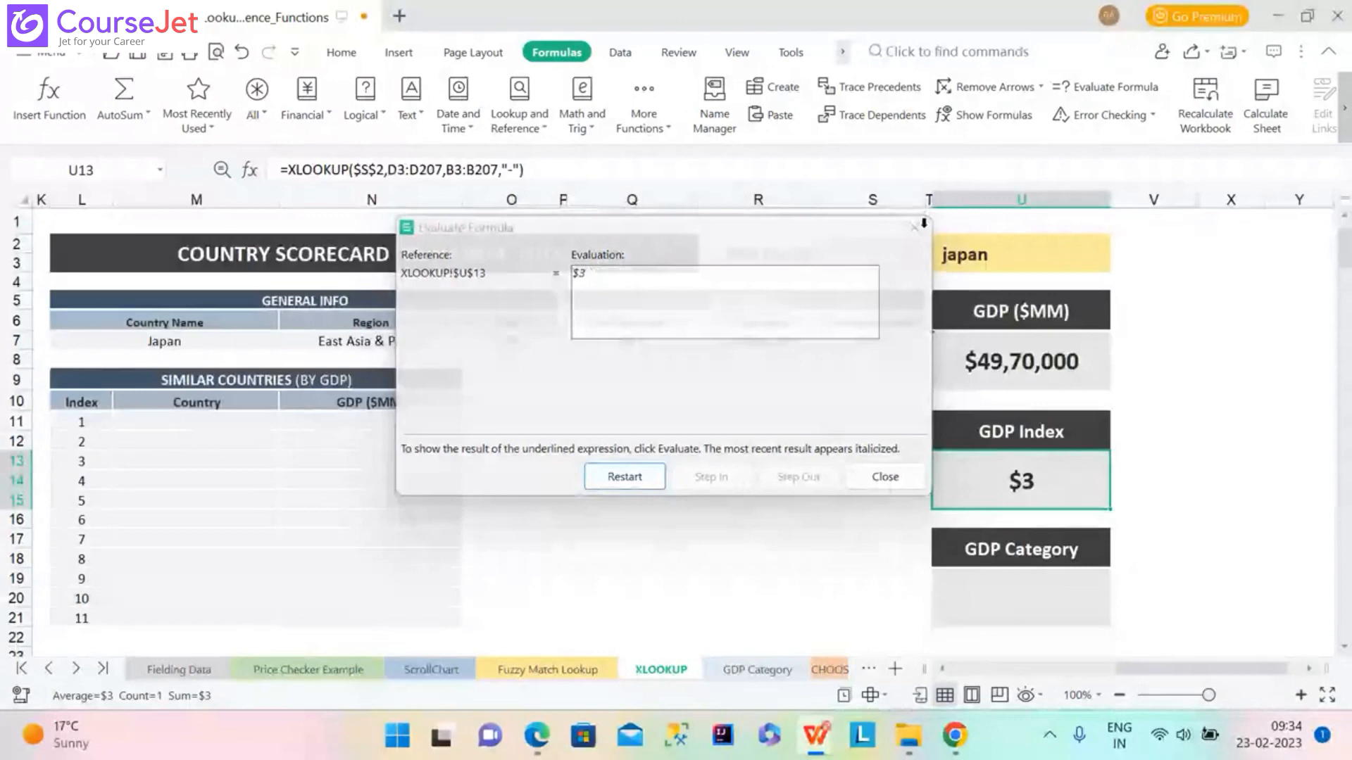
Clear the GDP Index result in U13 and paste the text of the Population formula from R7 into it.
key(Delete)
click(758, 341)
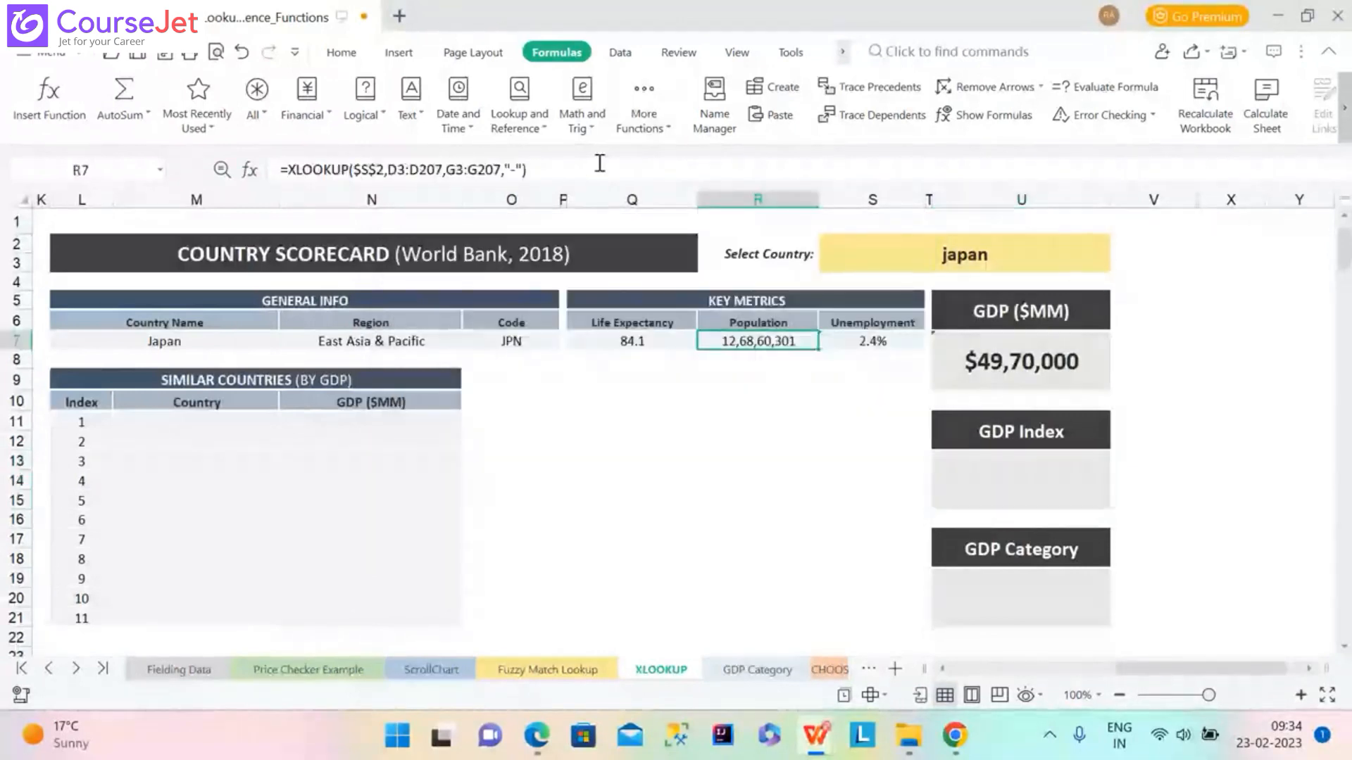
click(599, 164)
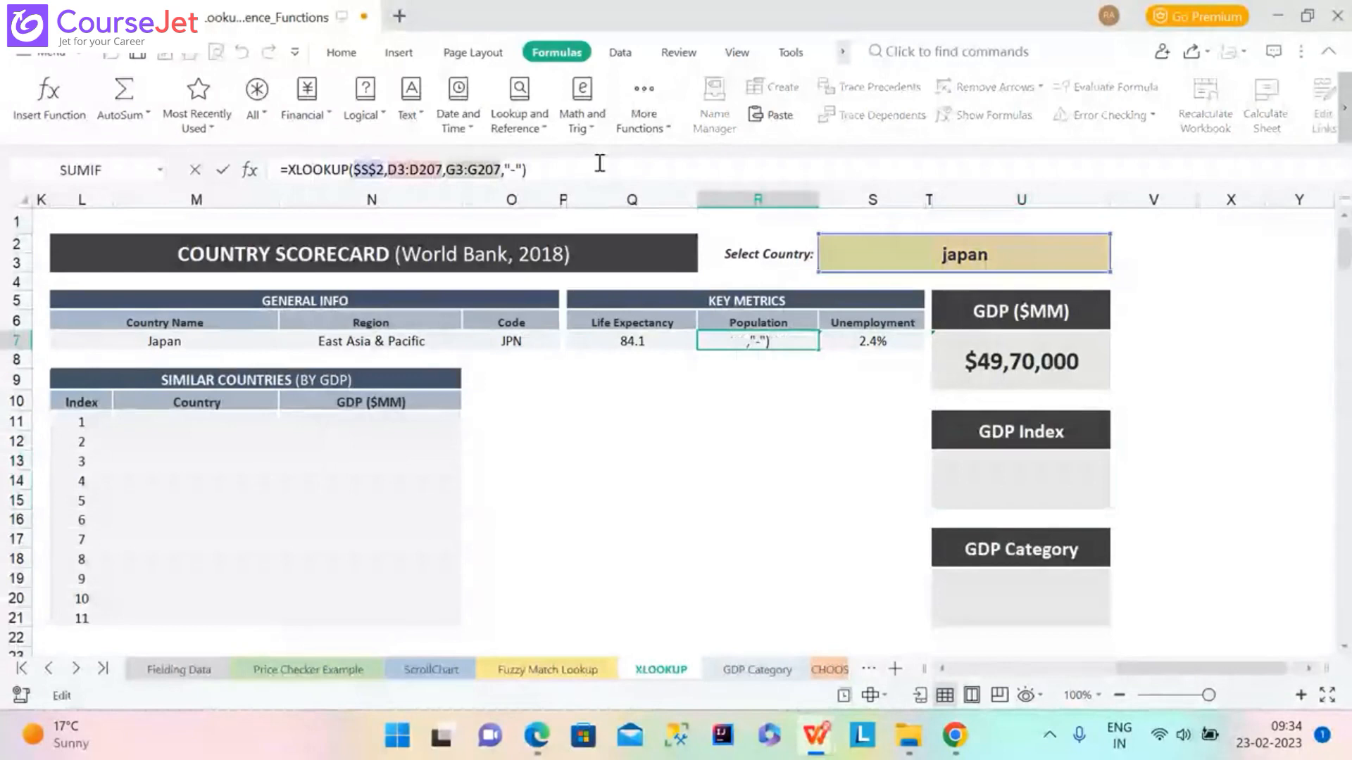
key(ctrl+a)
key(ctrl+c)
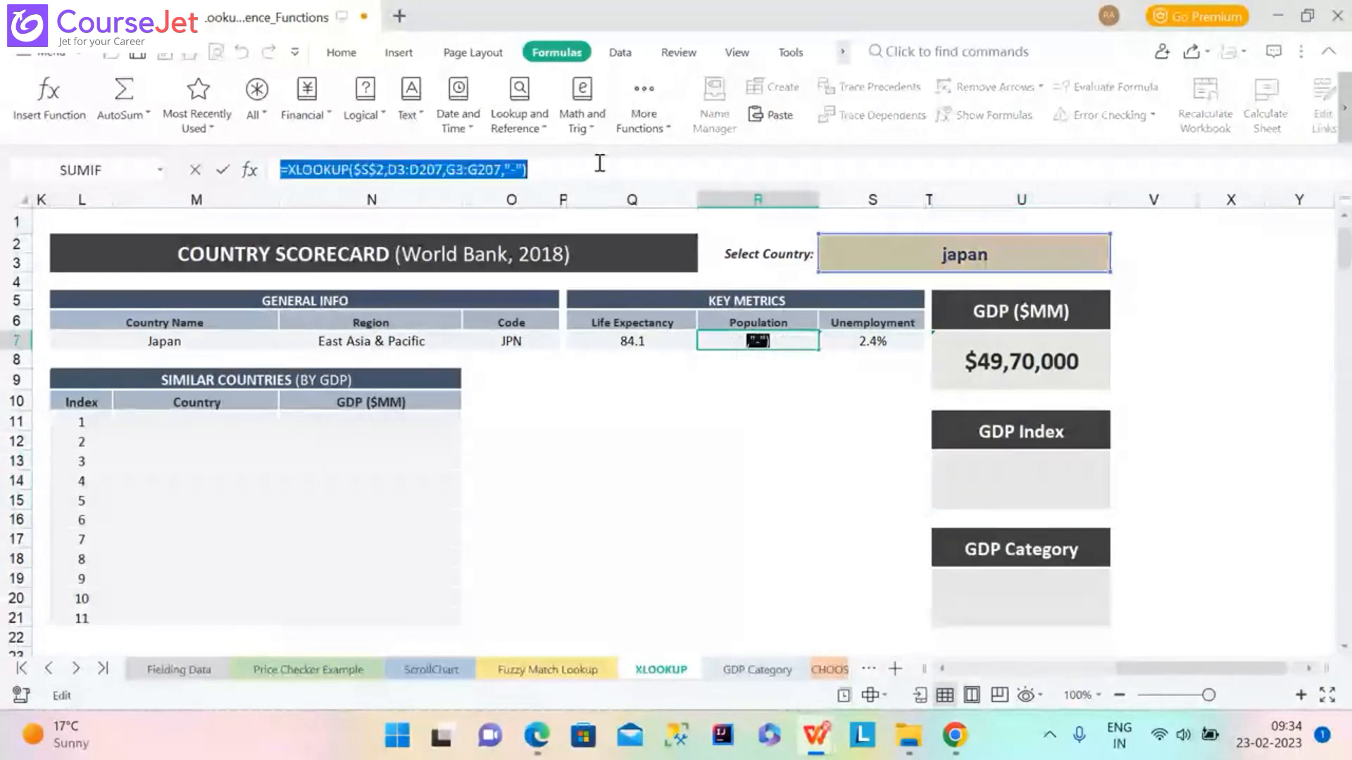
click(985, 460)
key(ctrl+v)
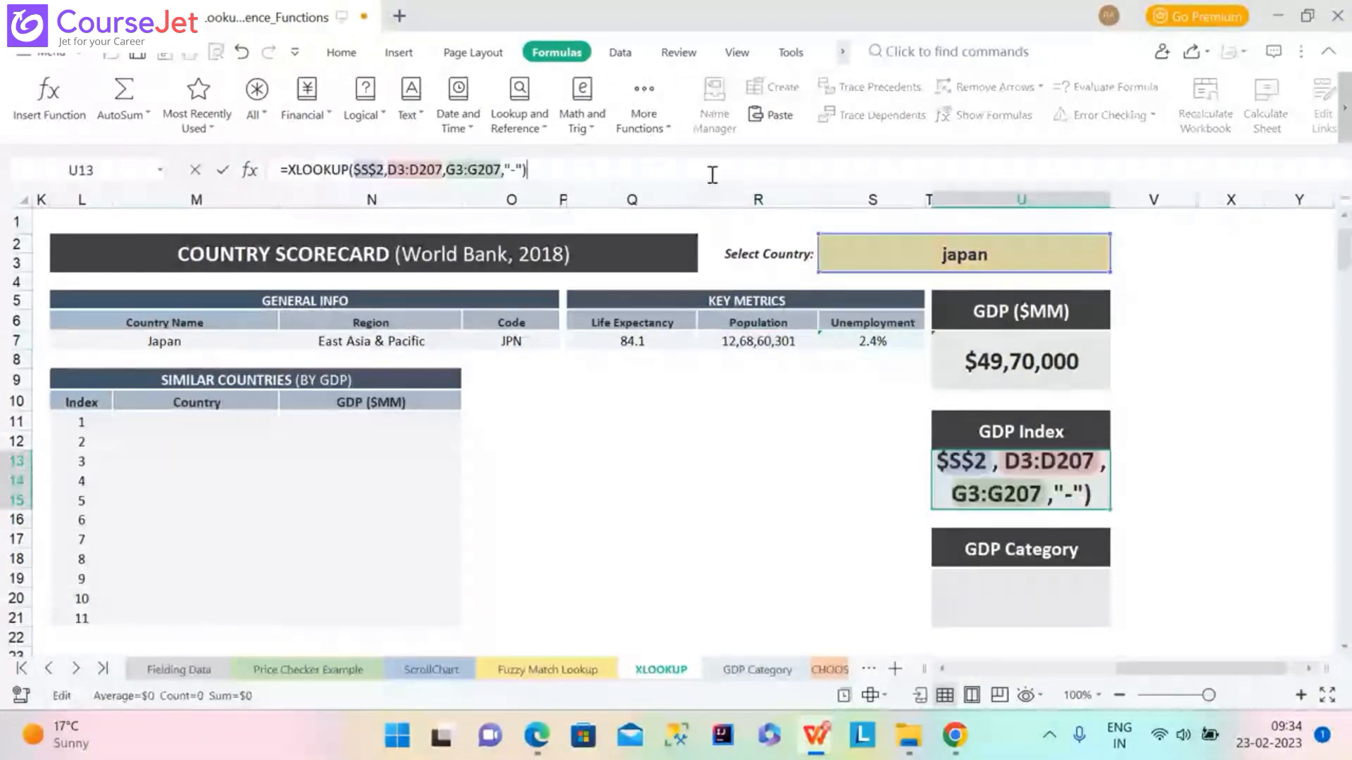
Change the return array in the GDP Index formula to B3:B207 and check the entered formula.
click(458, 169)
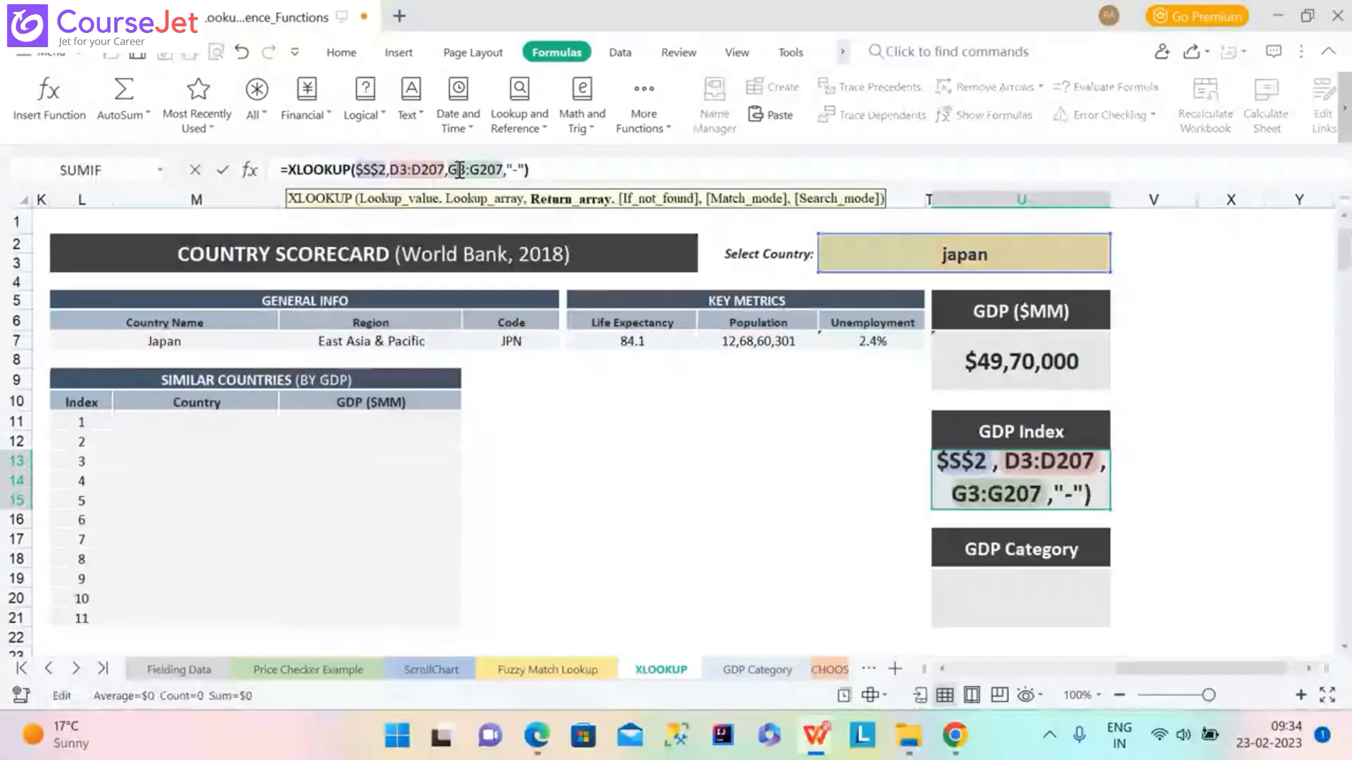
key(BackSpace)
text(b)
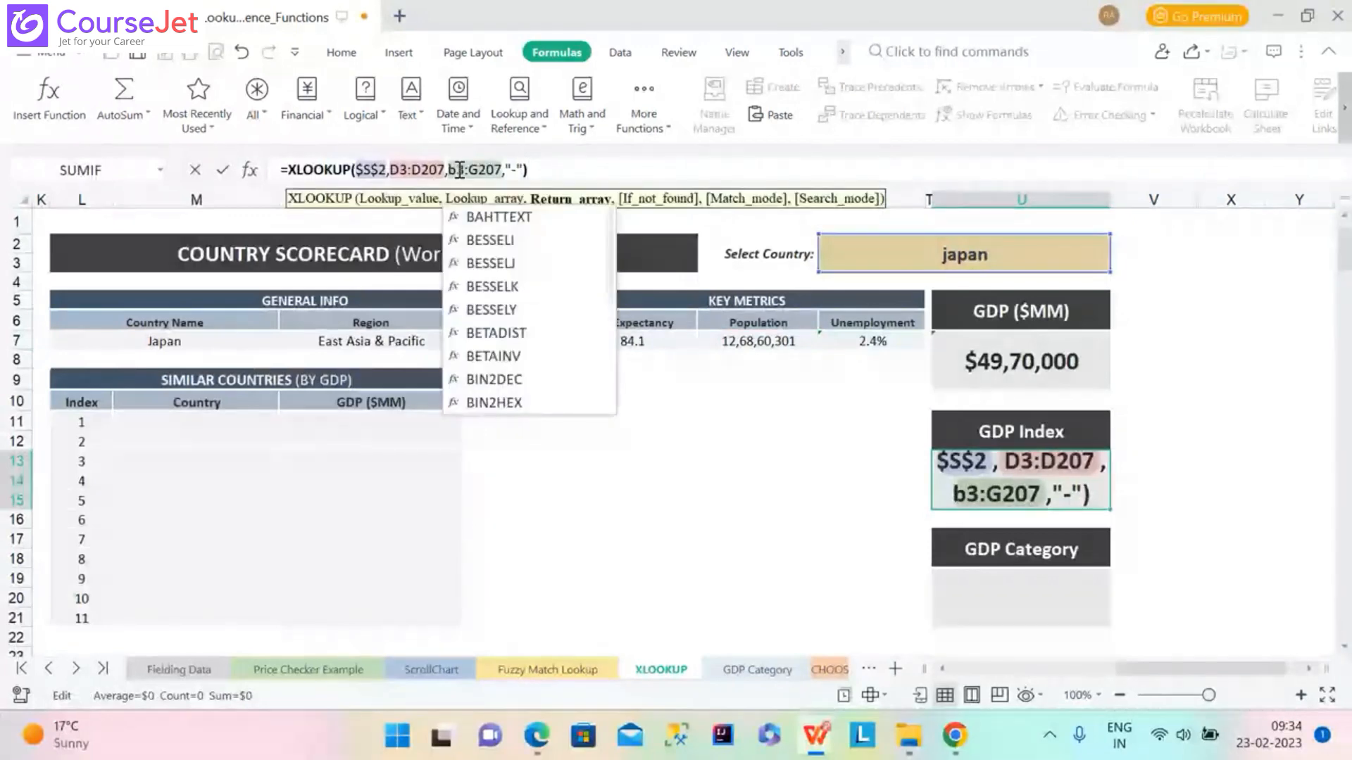
click(480, 170)
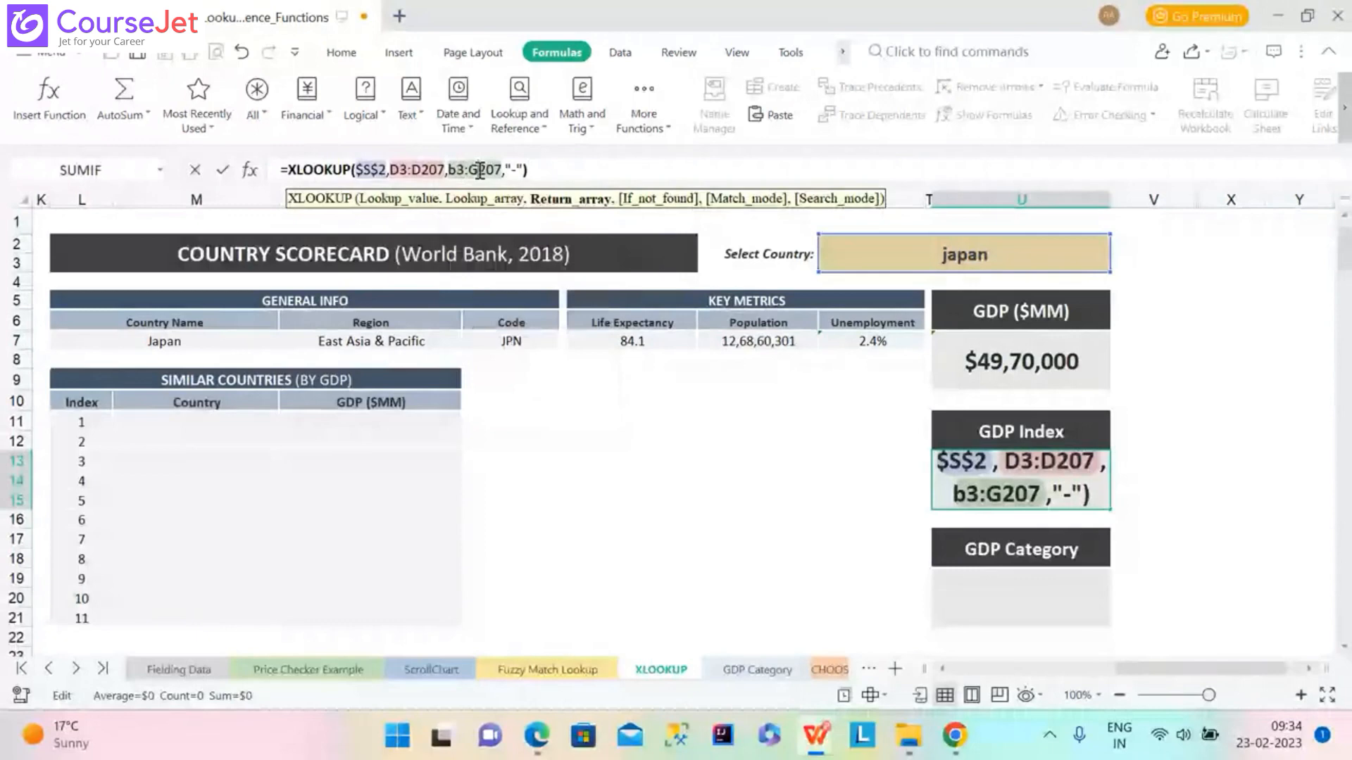
key(Return)
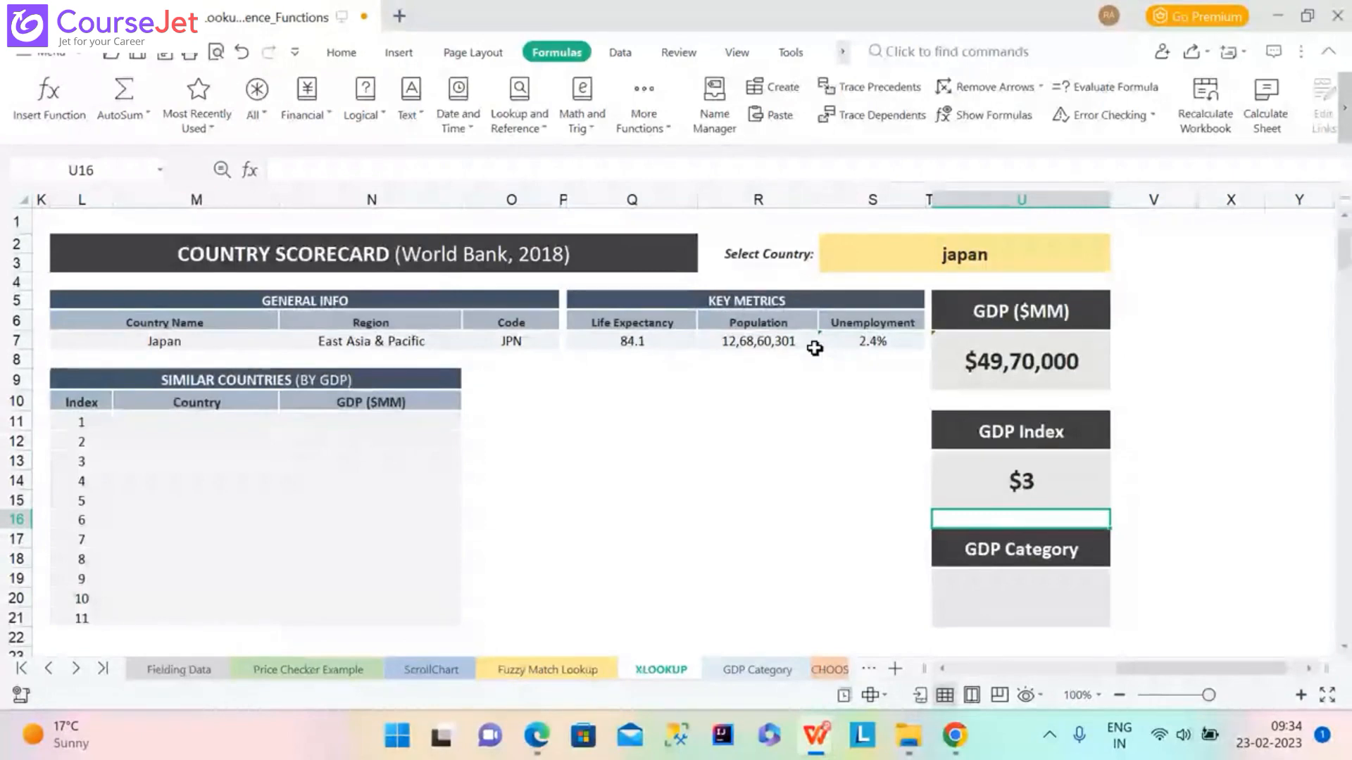
click(1070, 473)
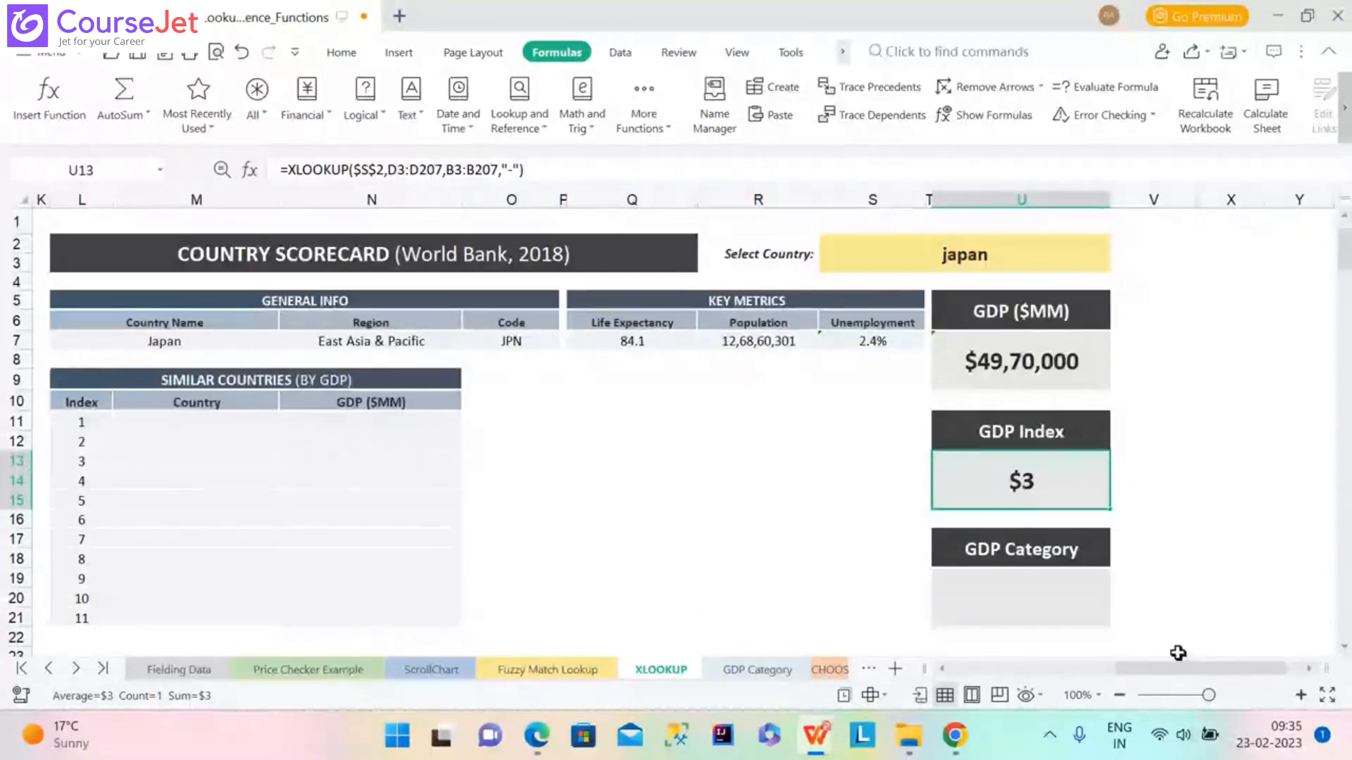
Enter =XLOOKUP($S$2,D3:D207,J3:J207,"-") as the GDP Category formula in U19, reusing the copied Population formula.
drag(1178, 668, 983, 669)
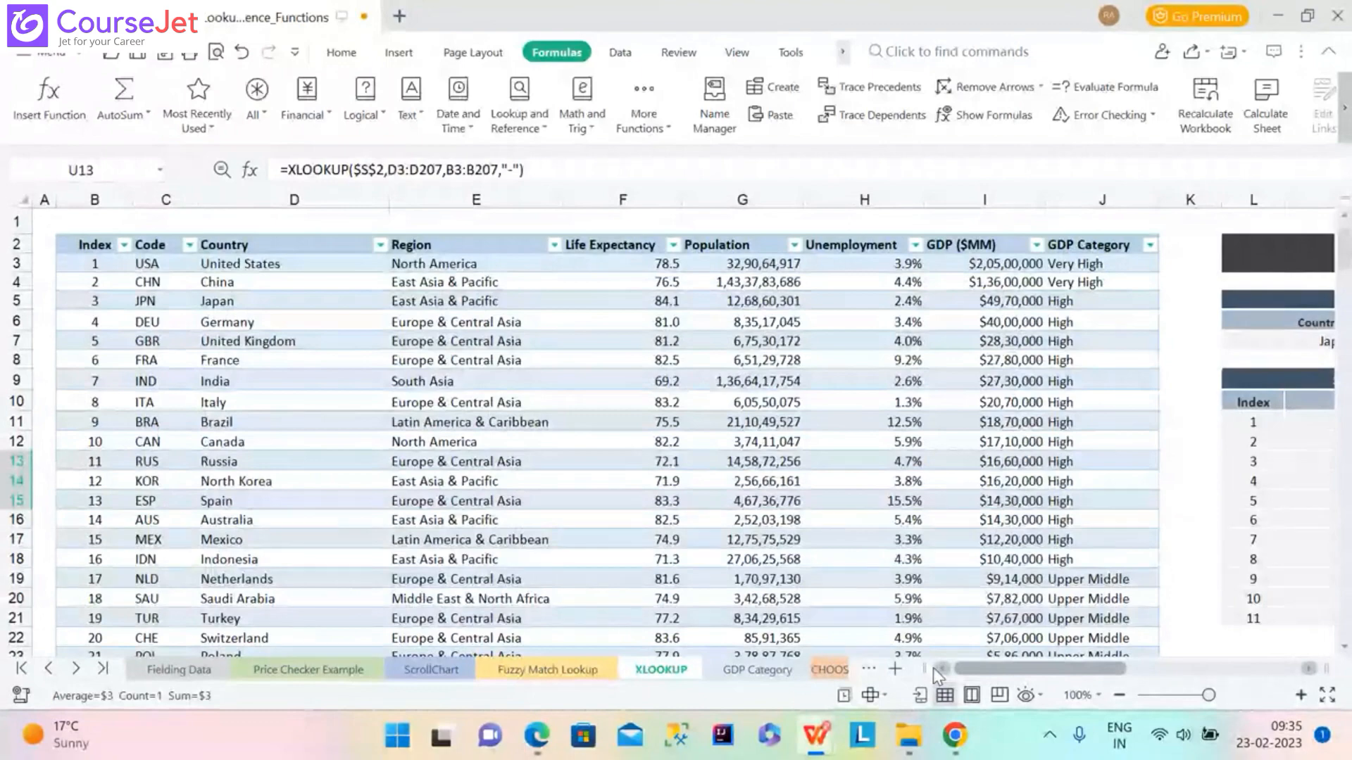
scroll(932, 668, right, 10)
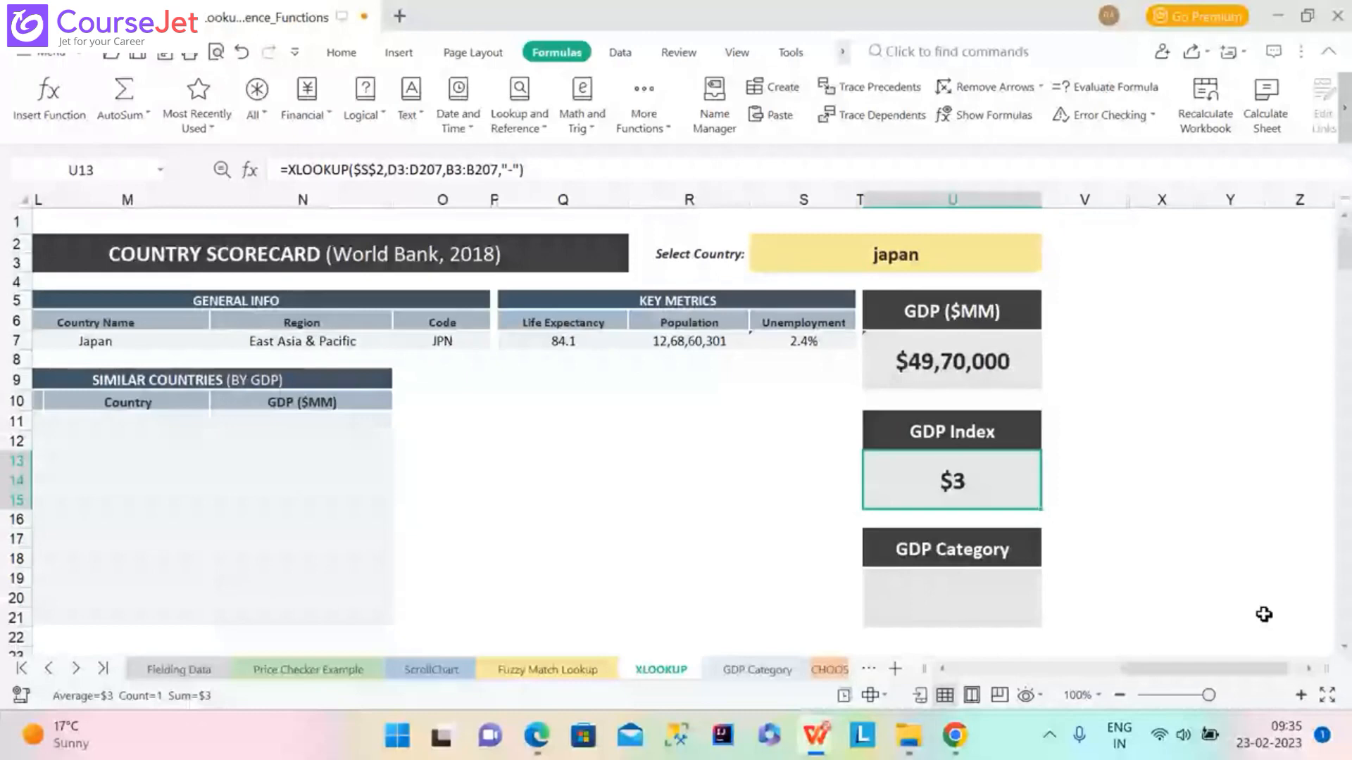
click(928, 585)
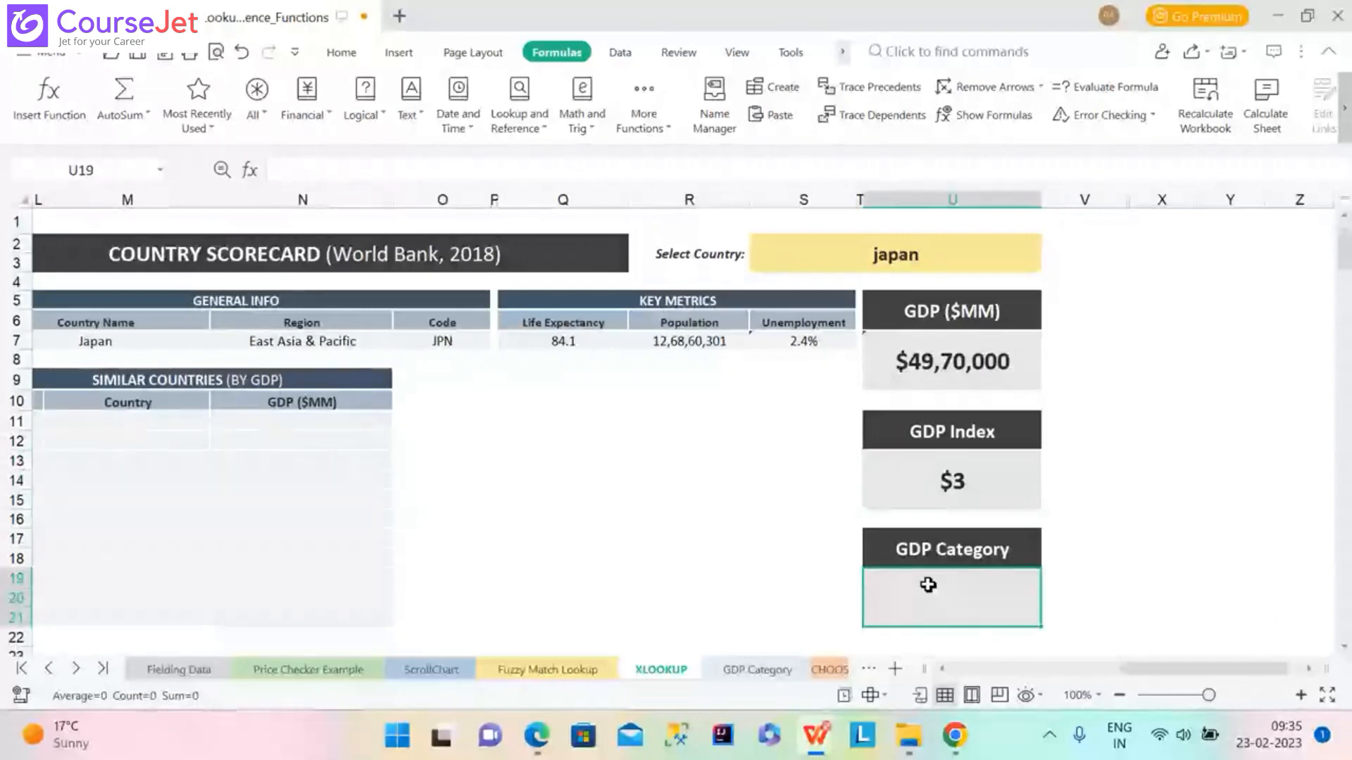
key(ctrl+v)
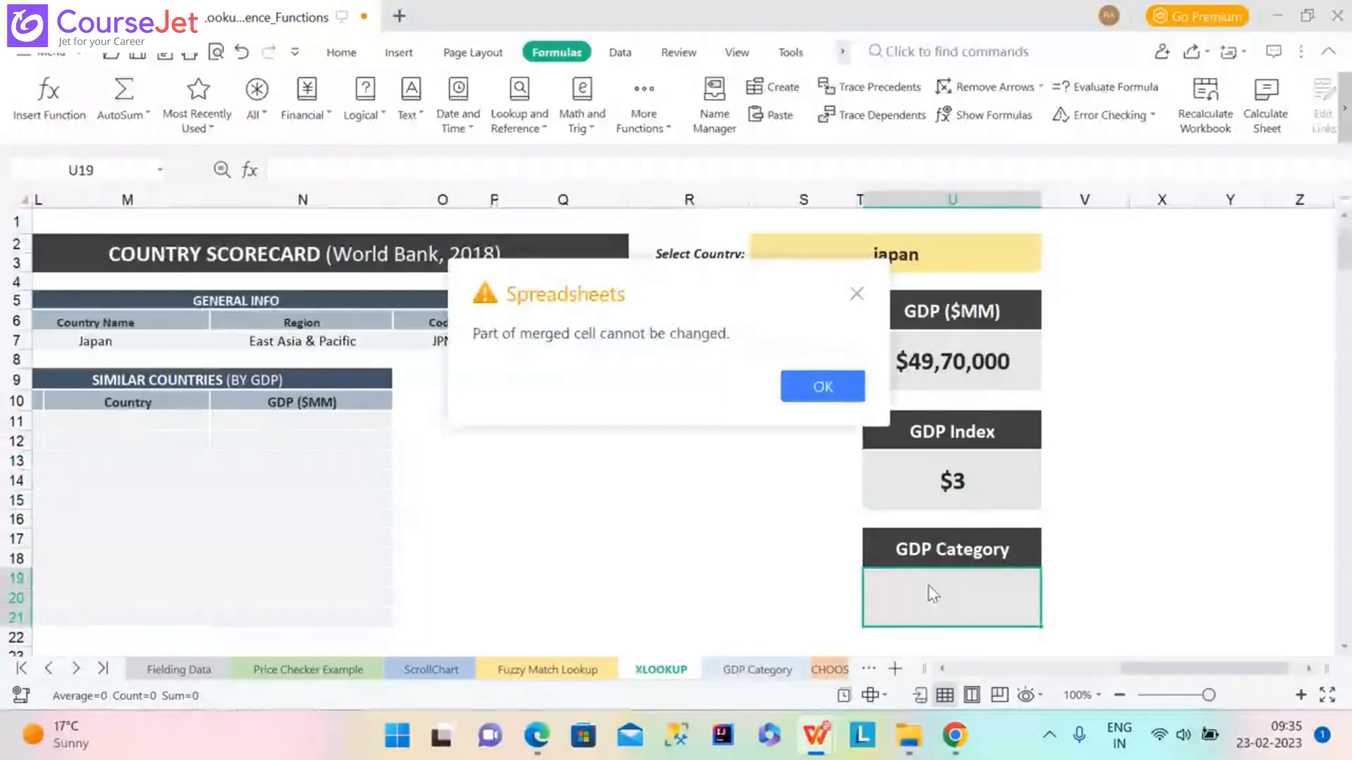
click(819, 387)
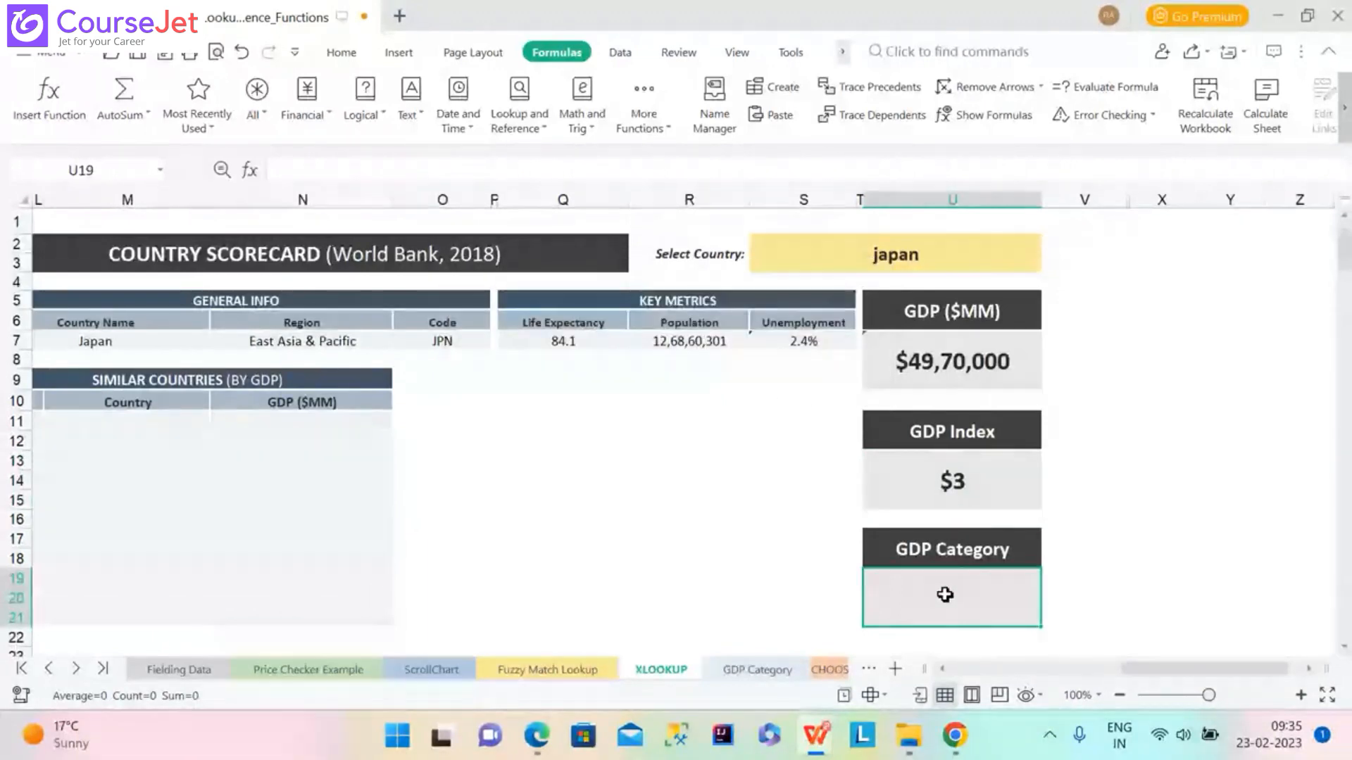
click(839, 170)
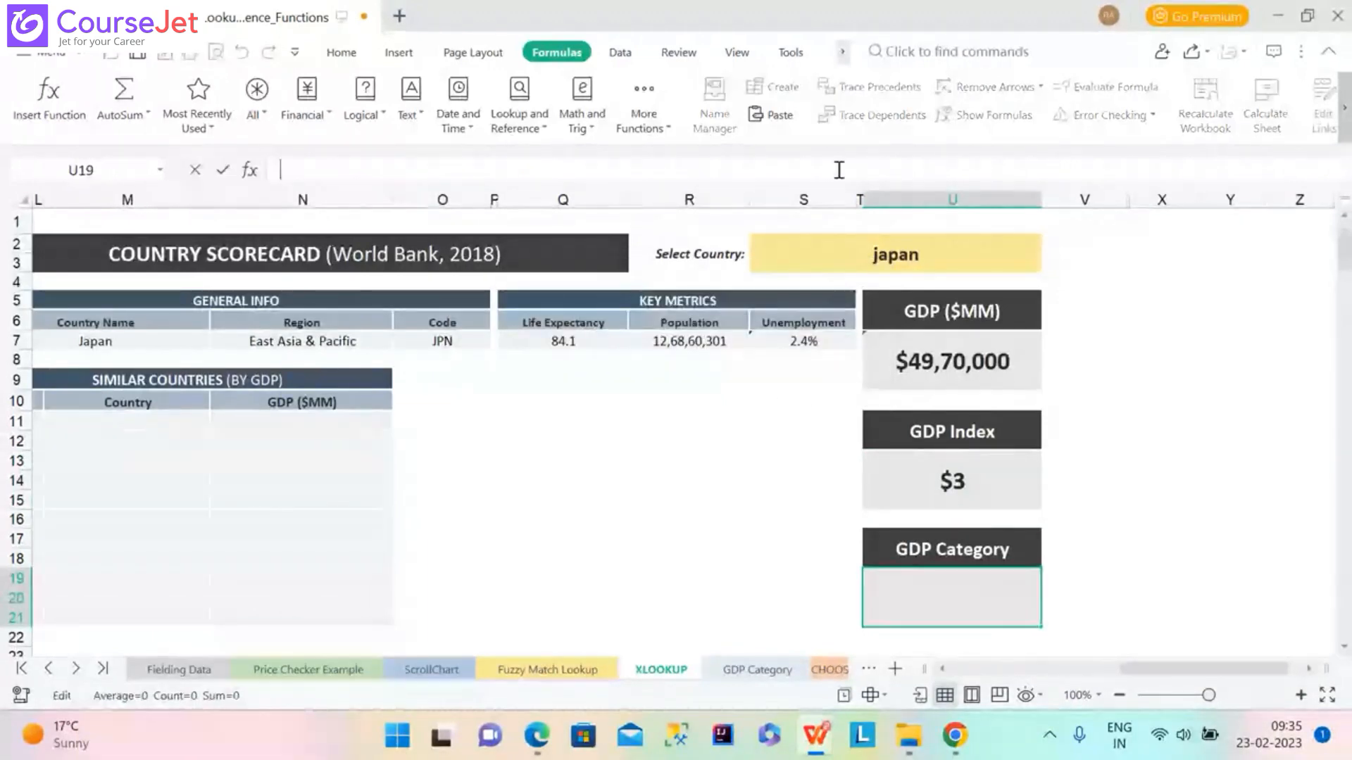
key(ctrl+v)
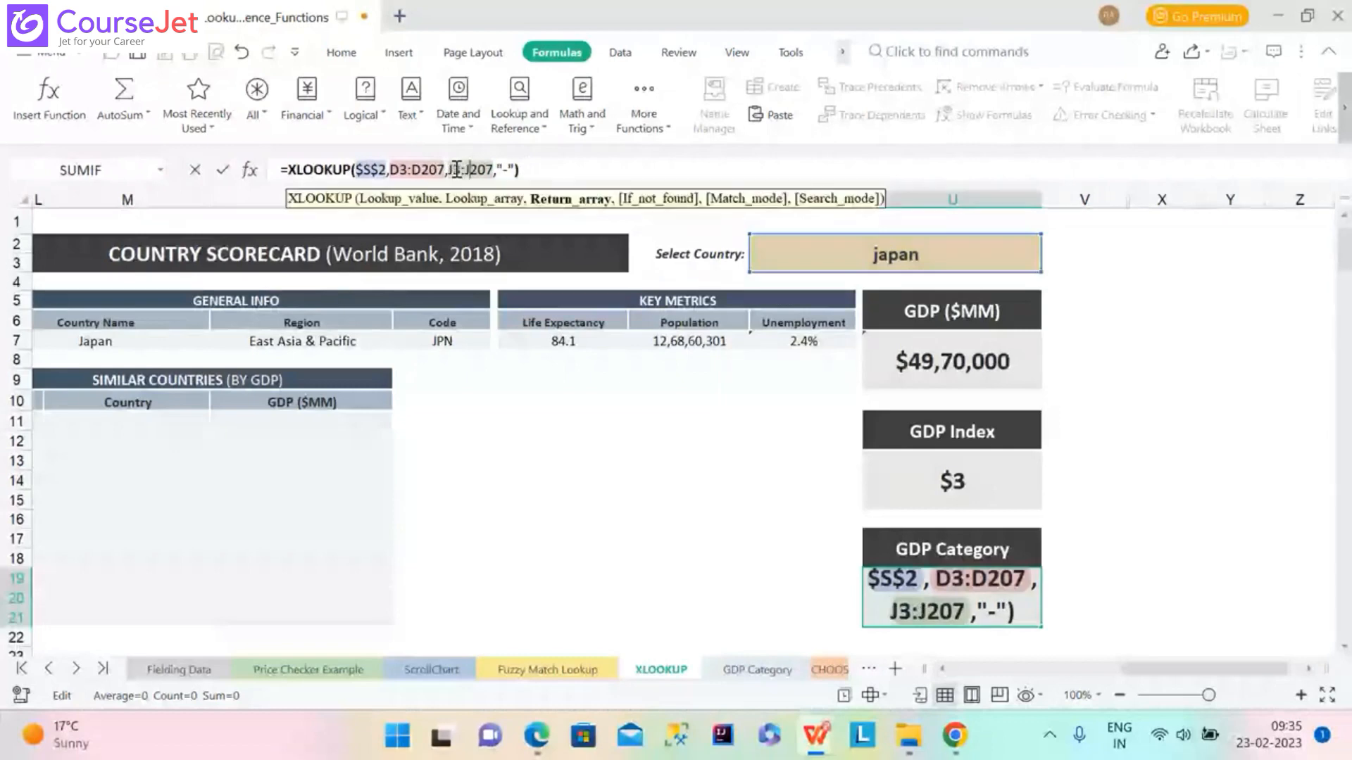
key(Return)
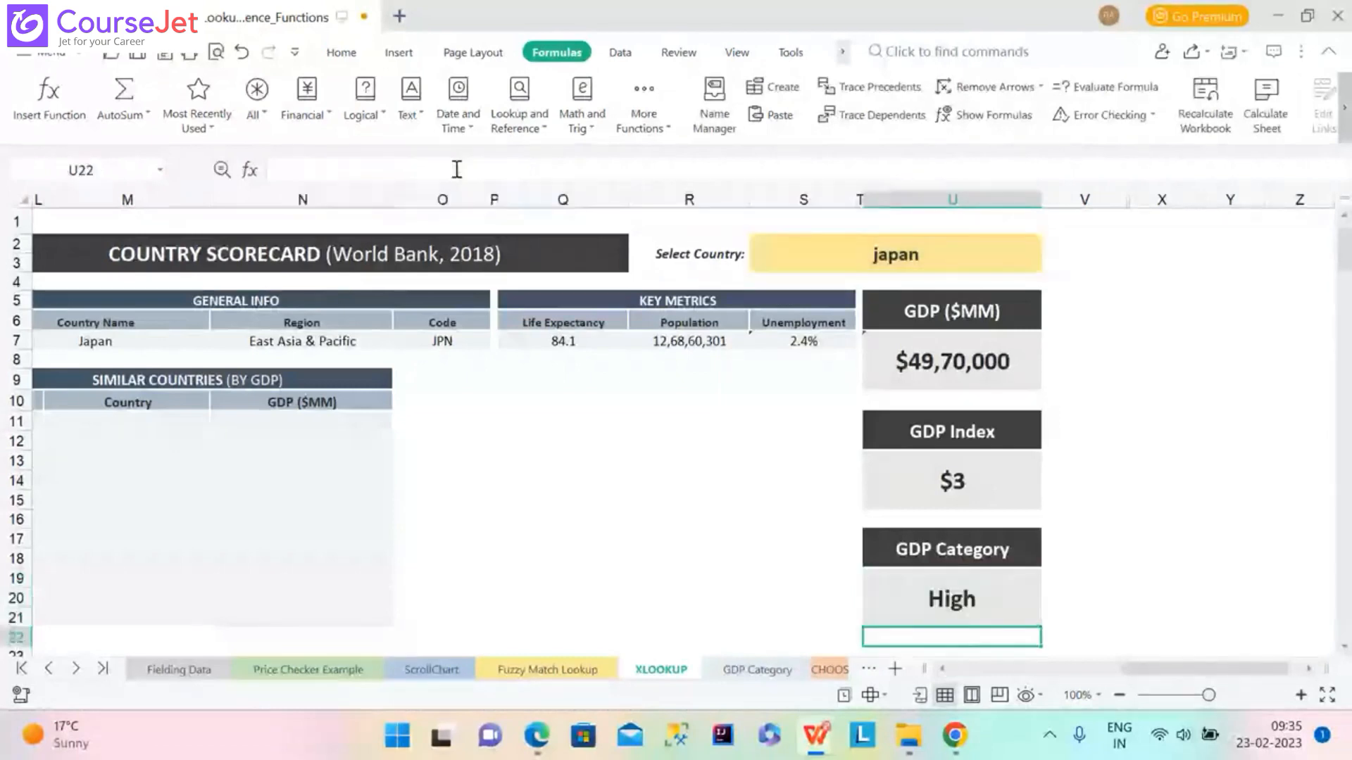
Remove the "-" if-not-found value from the GDP Index formula in U13.
click(949, 591)
click(934, 473)
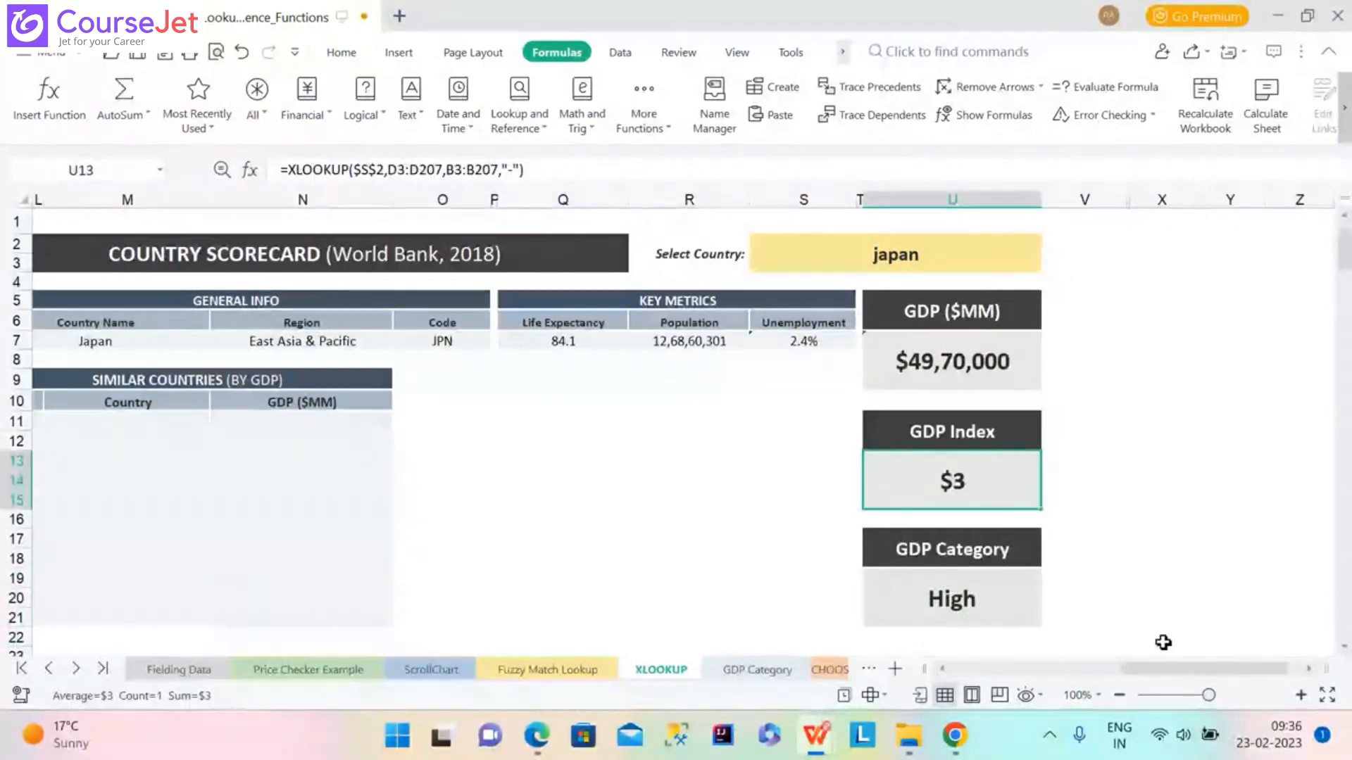
drag(1155, 676, 1252, 683)
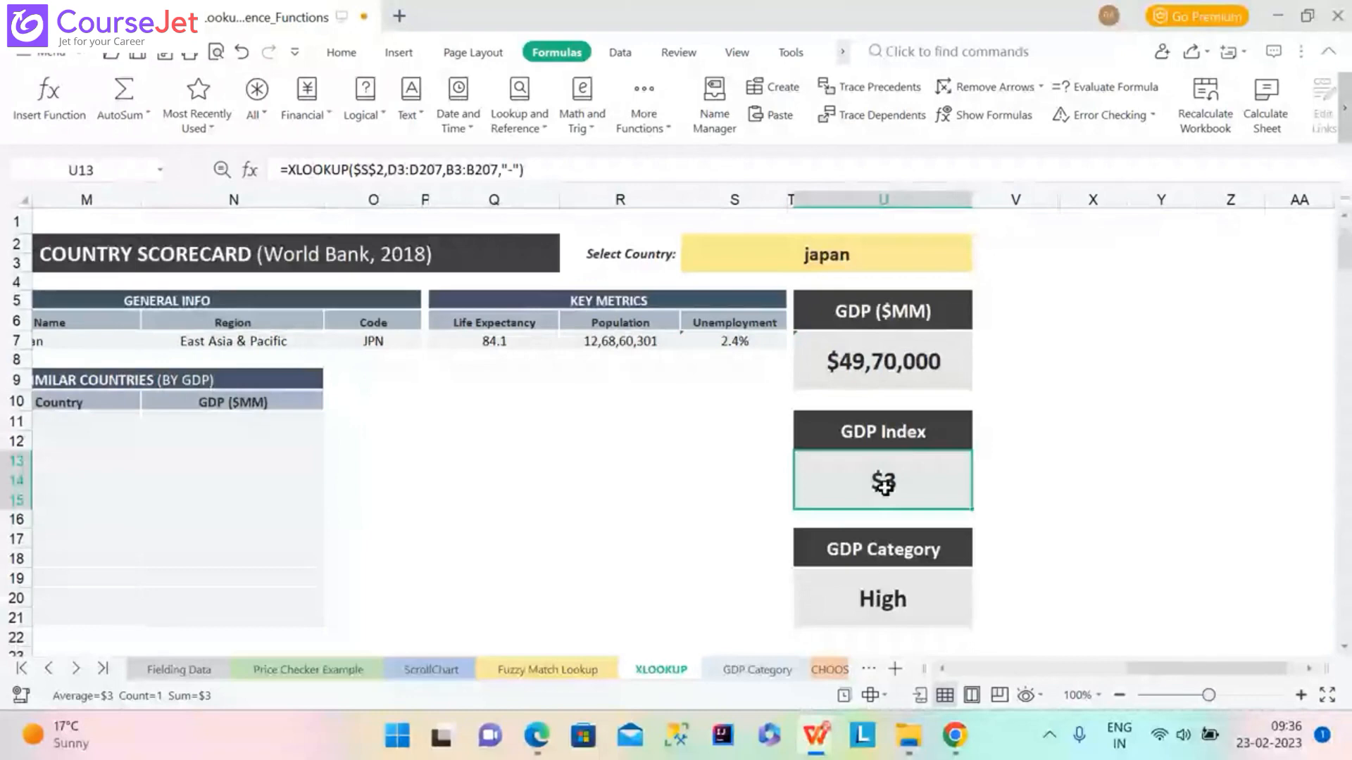
click(520, 170)
key(BackSpace)
key(BackSpace)
key(BackSpace)
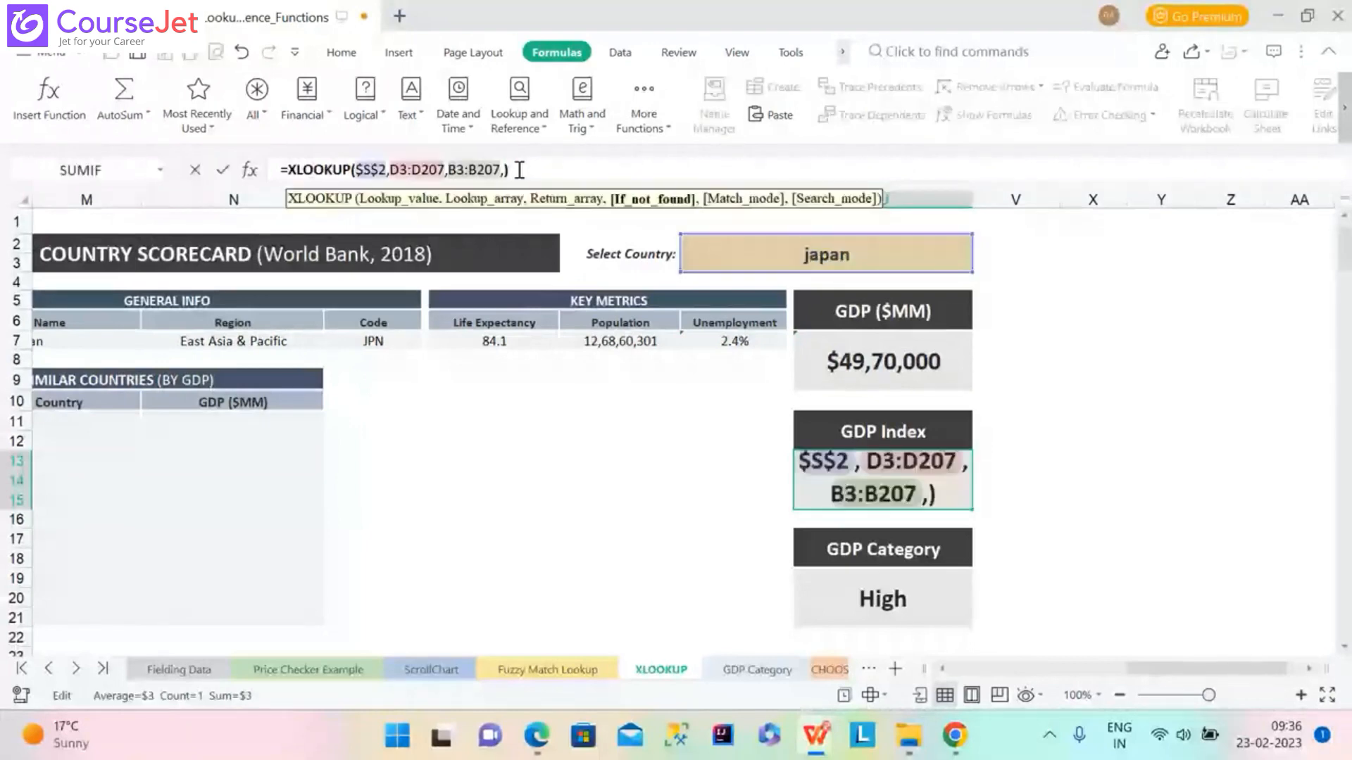
key(Return)
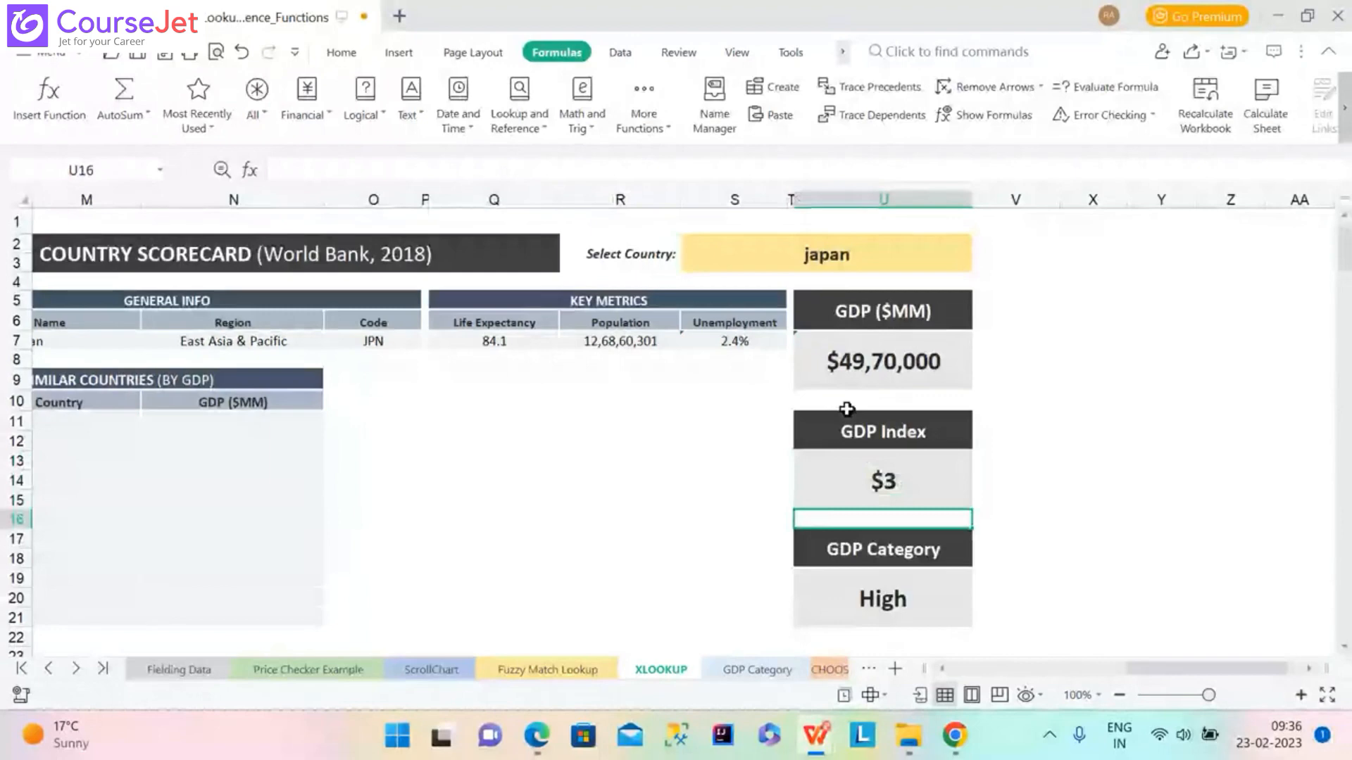
Extend the GDP Index formula with an empty if-not-found argument and match mode 0 for an exact match.
click(842, 483)
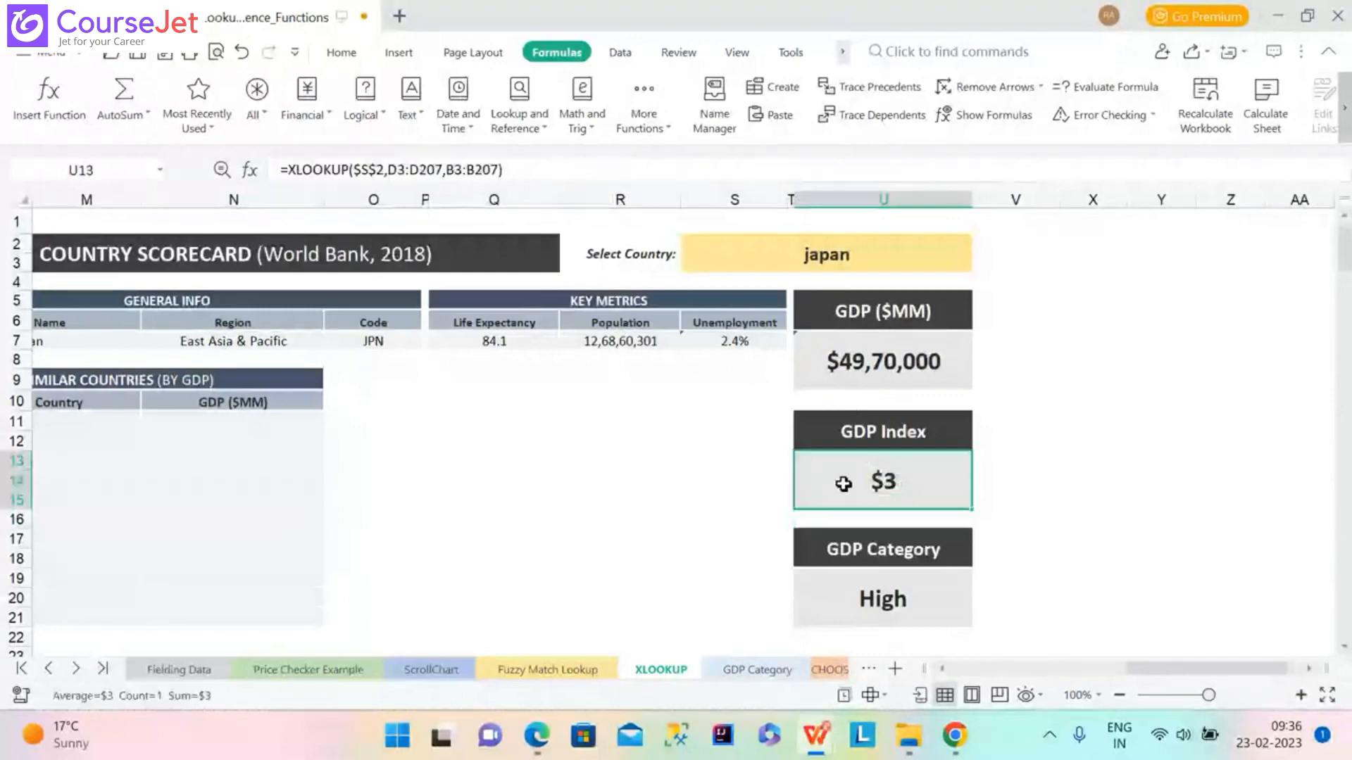
click(497, 167)
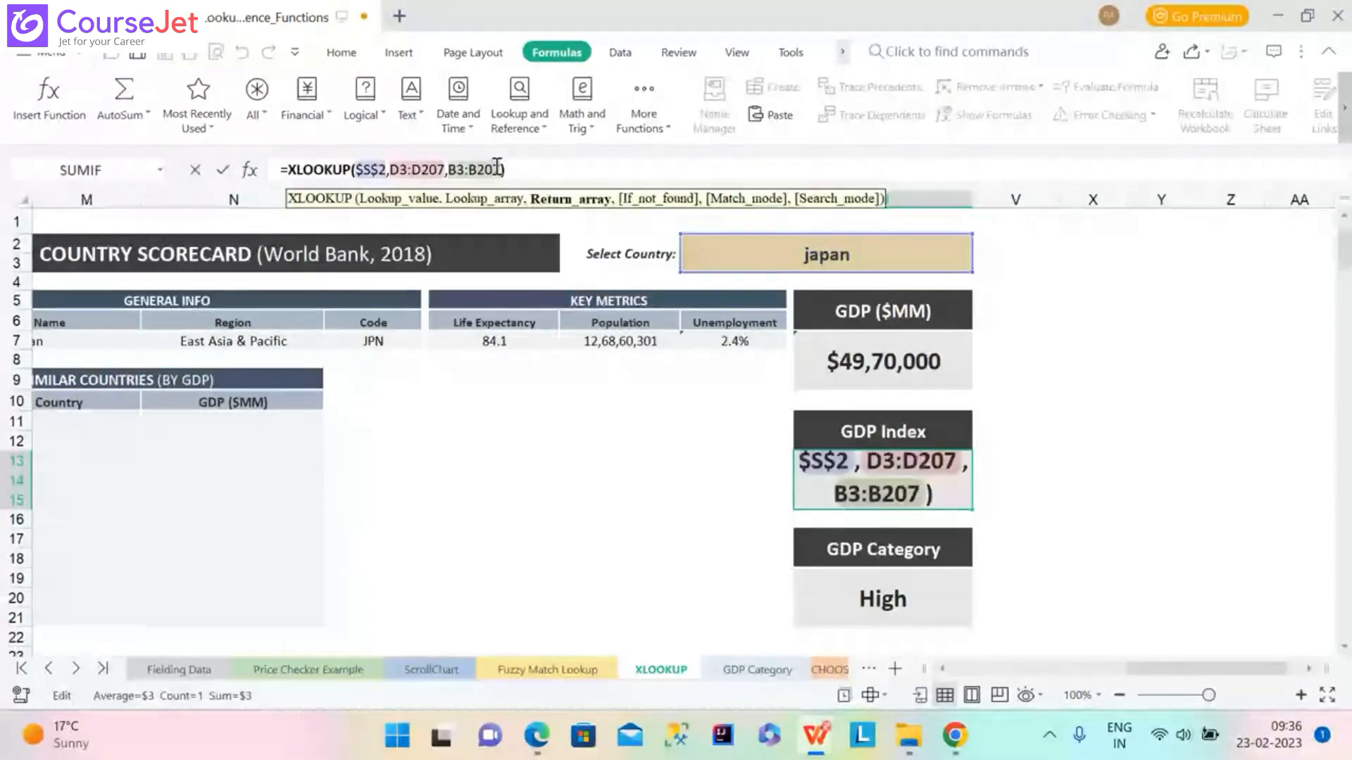
text(,,)
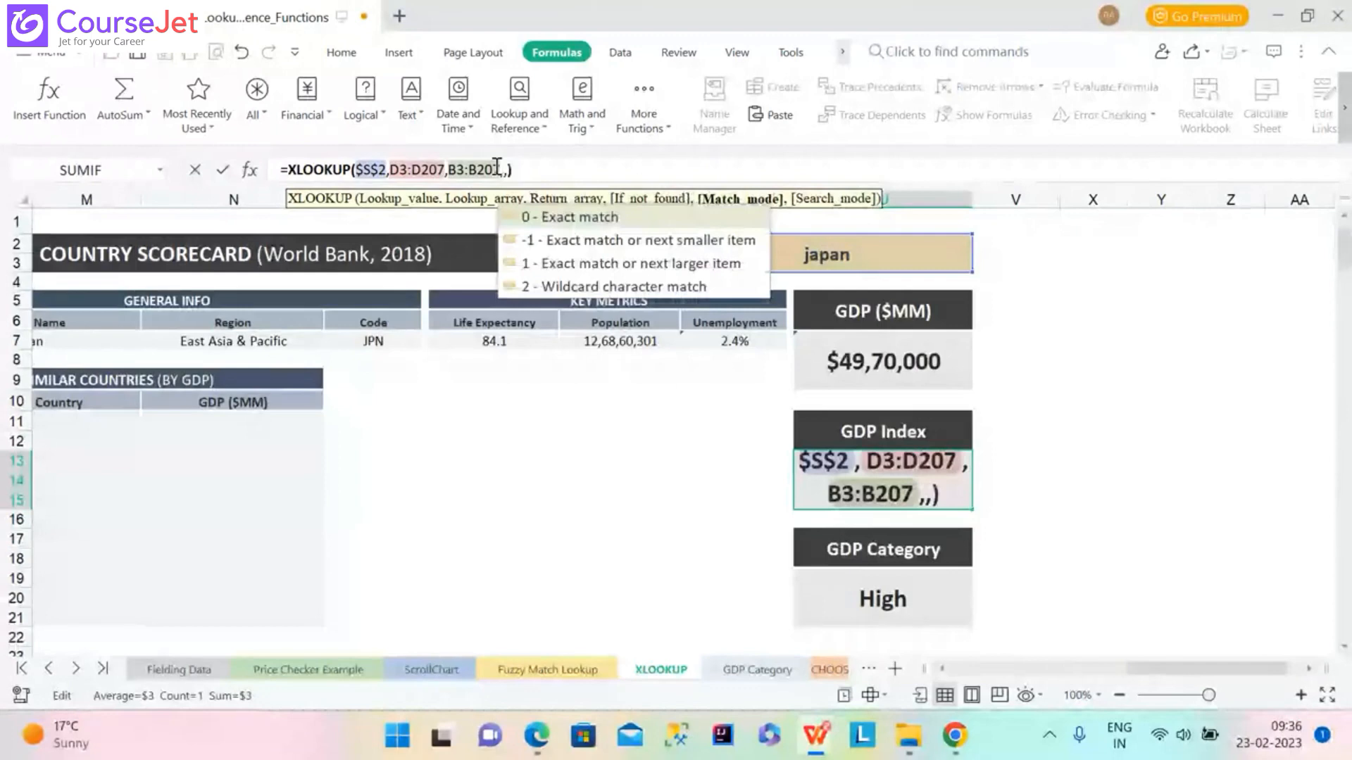
text(0)
key(Return)
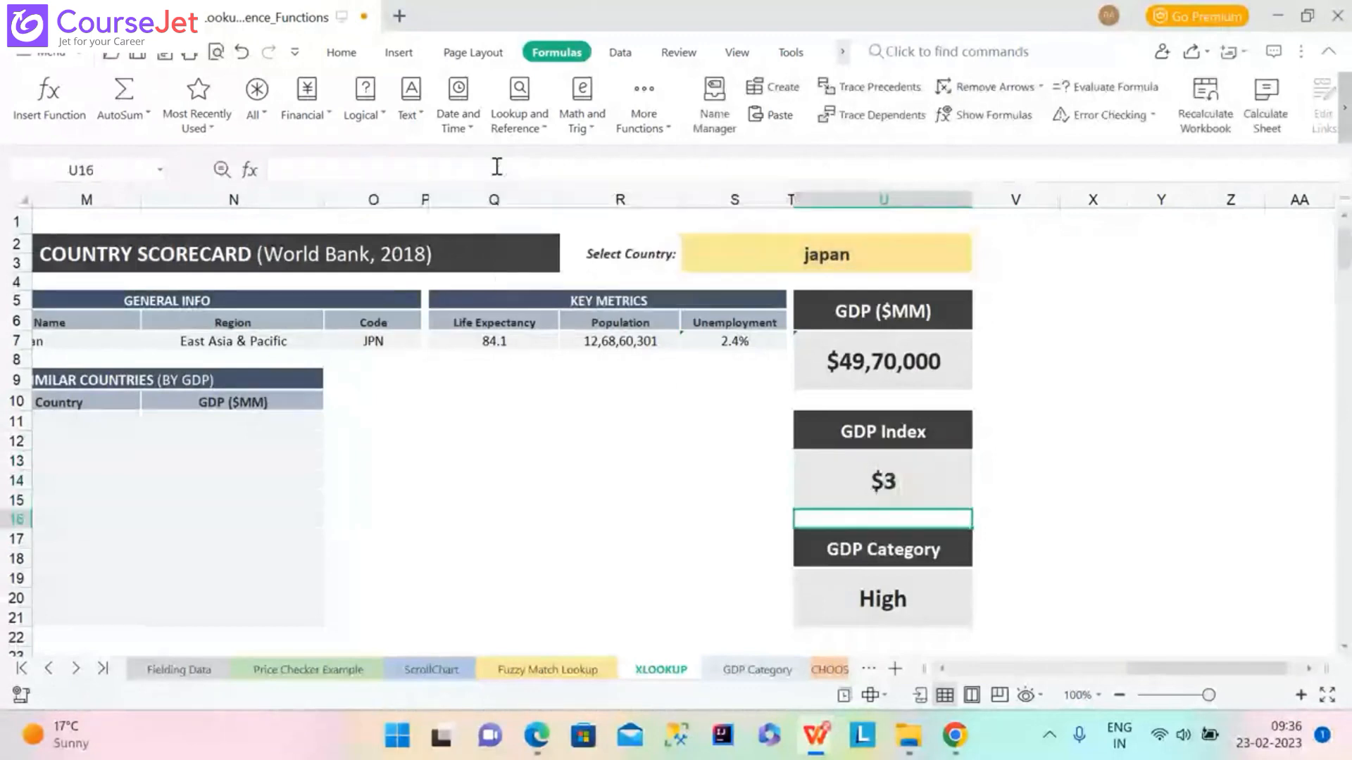
click(844, 482)
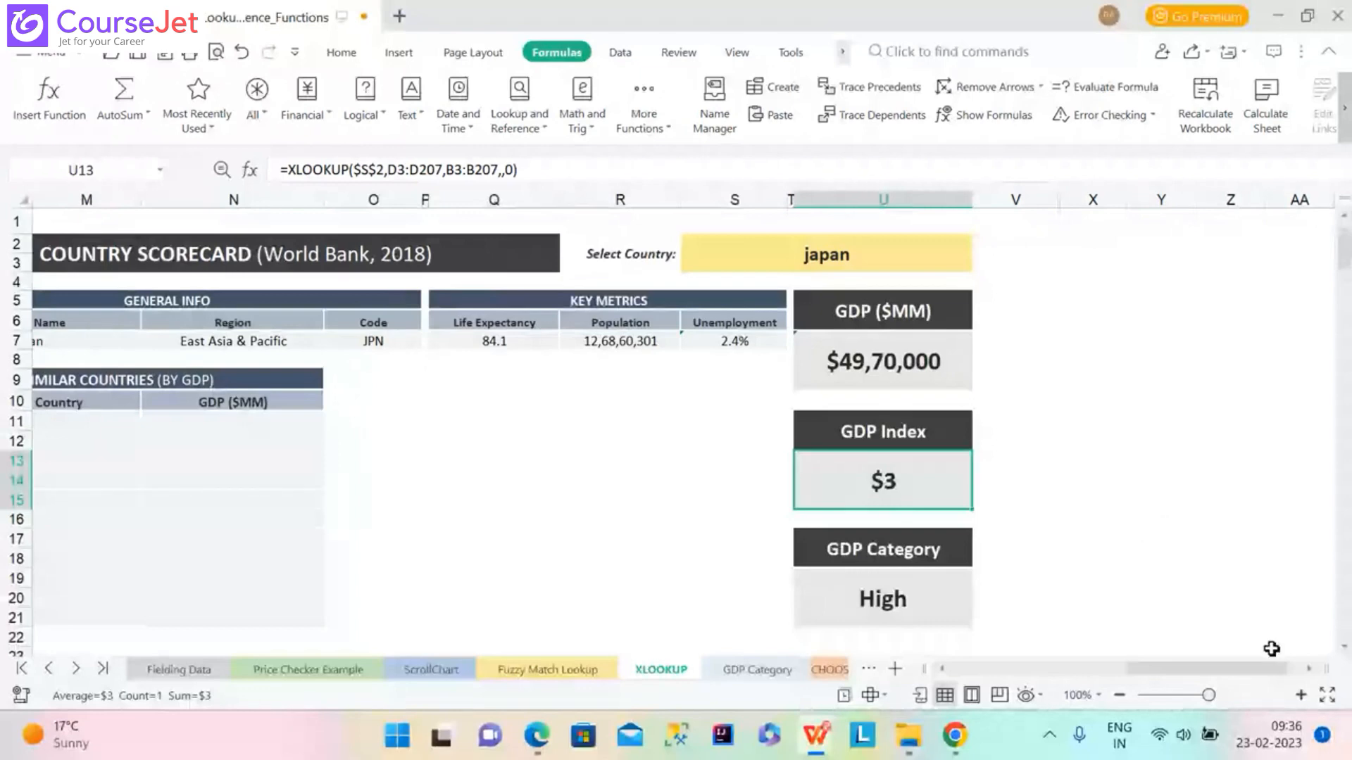
Start an XLOOKUP formula in M11, the first Country cell of the Similar Countries table, with index cell L11 as lookup value.
drag(1270, 668, 1199, 668)
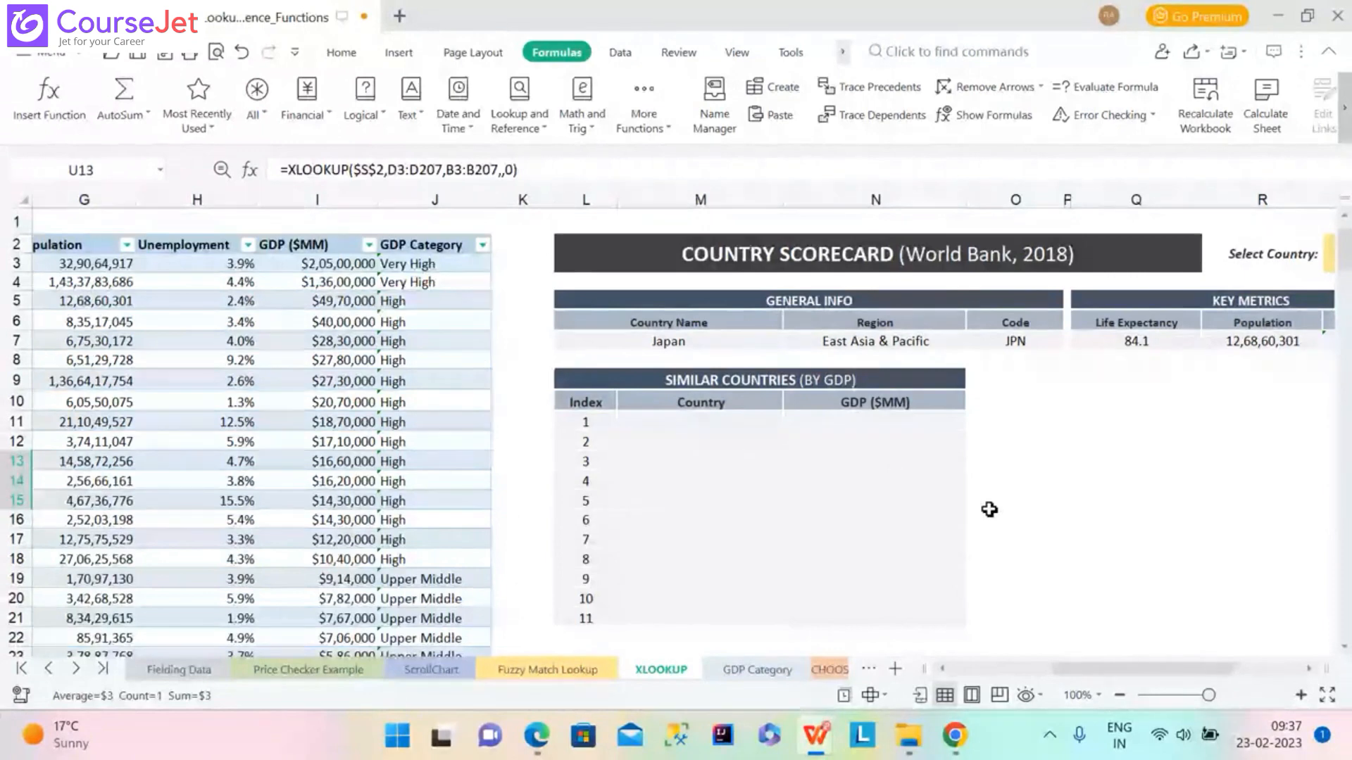
click(730, 425)
text(=)
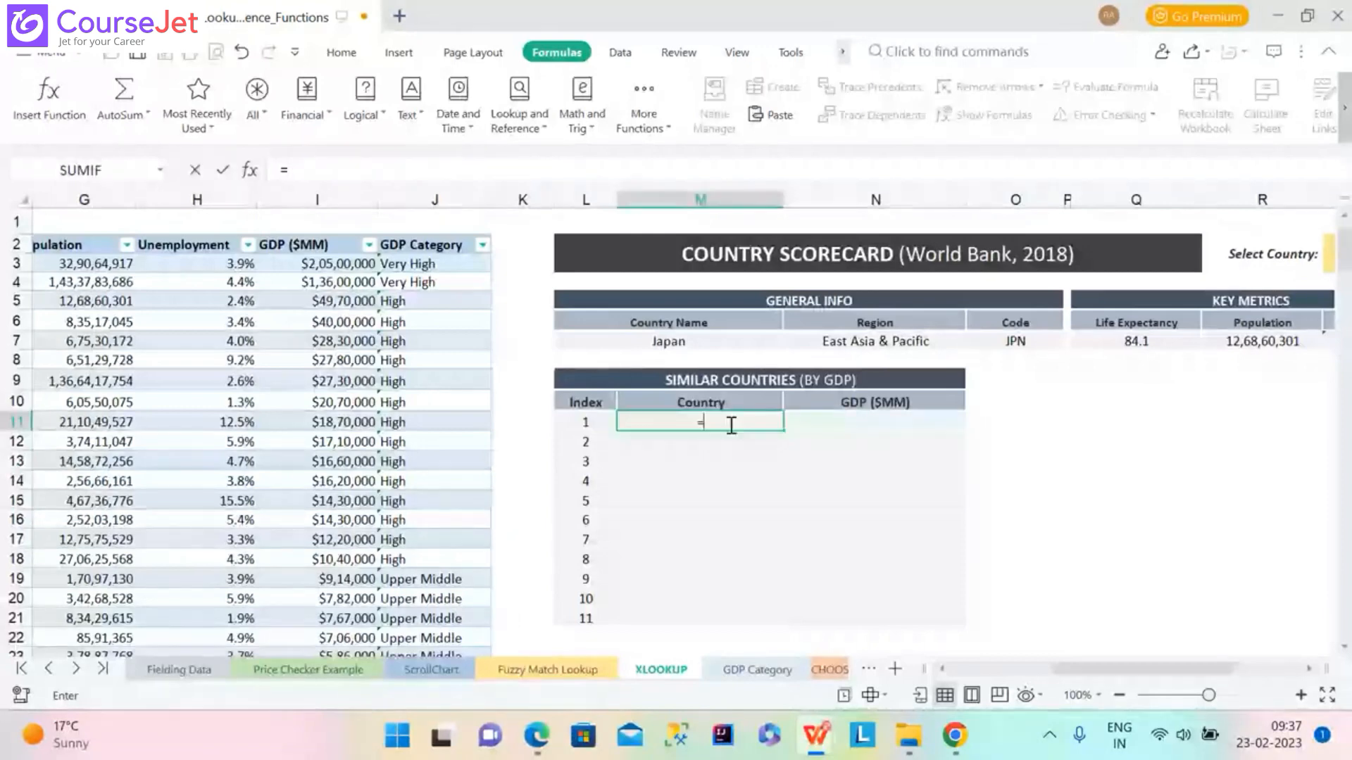
text(xl)
double_click(750, 444)
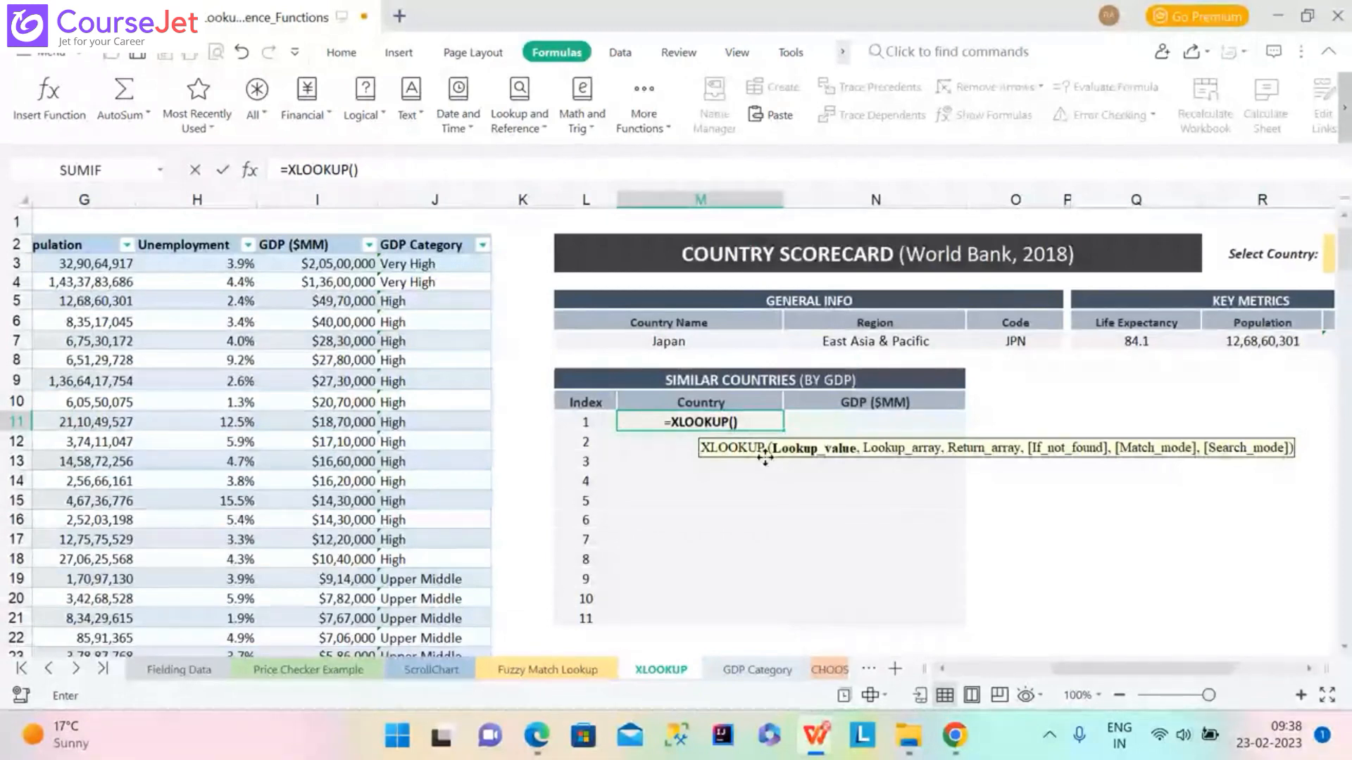
click(583, 420)
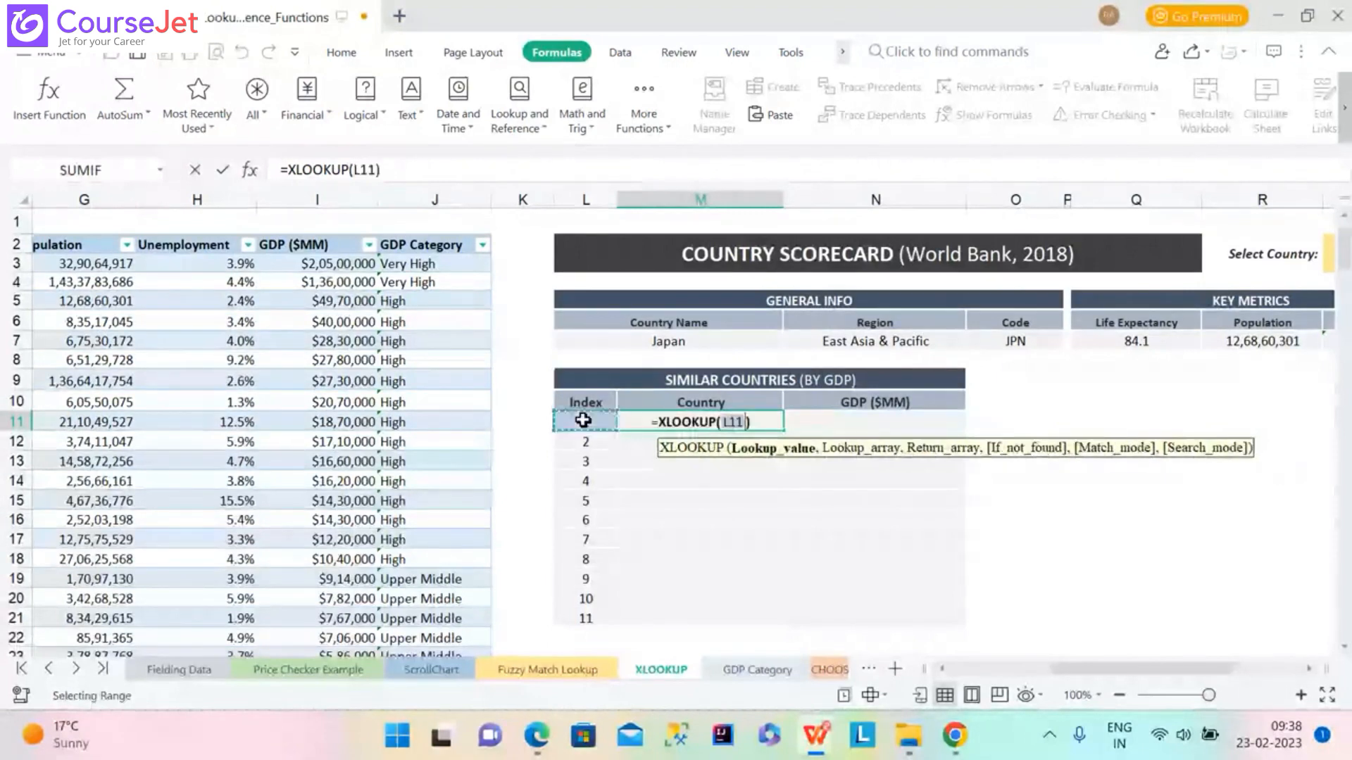
text(,)
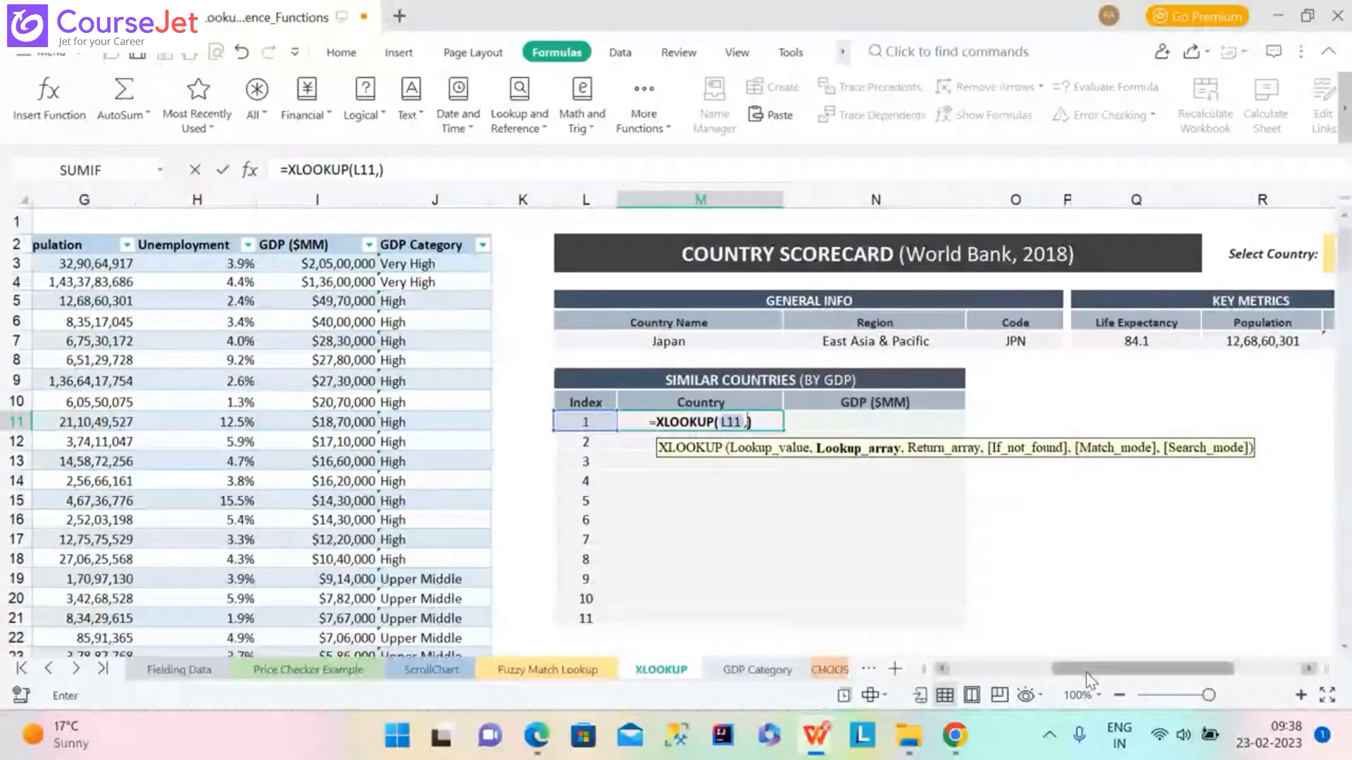
Set the lookup array of the M11 formula to the data table's Index column, B2:B207.
drag(1086, 674, 928, 665)
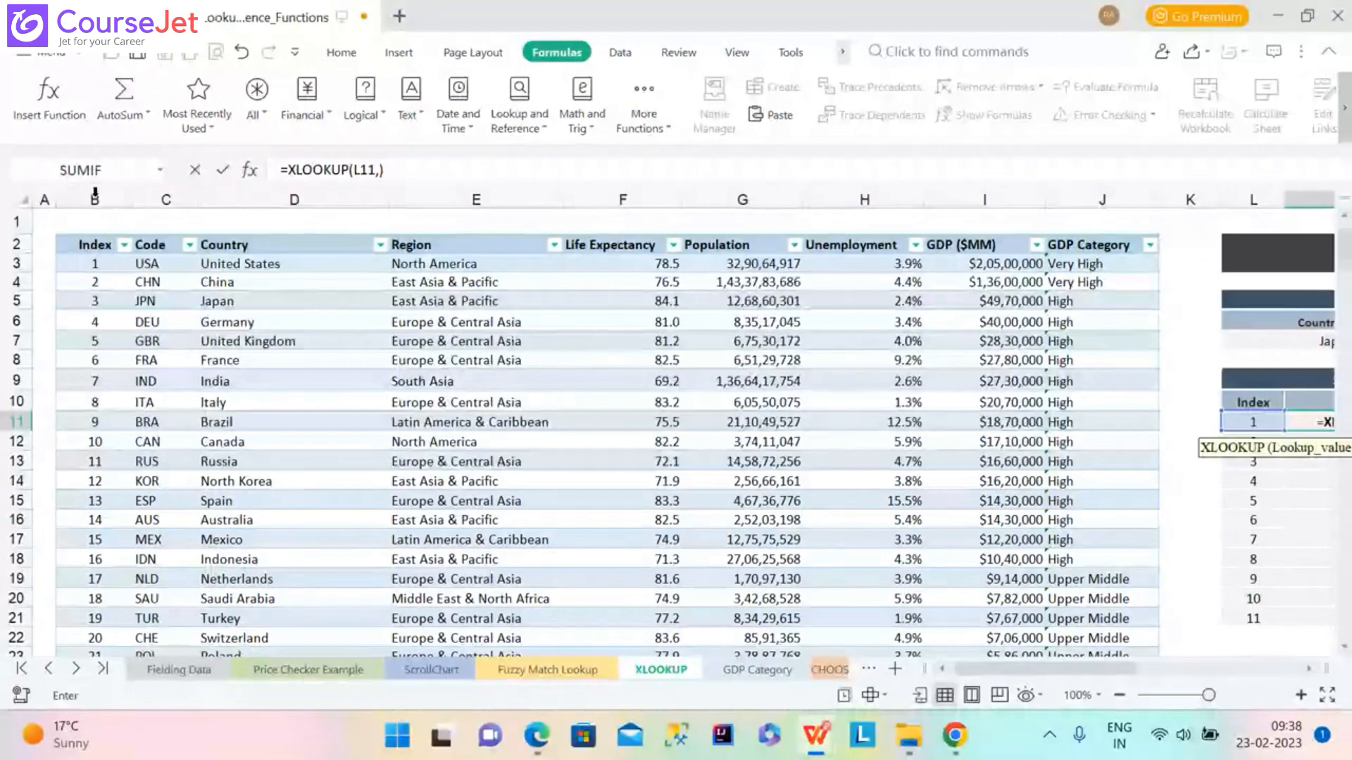
click(98, 244)
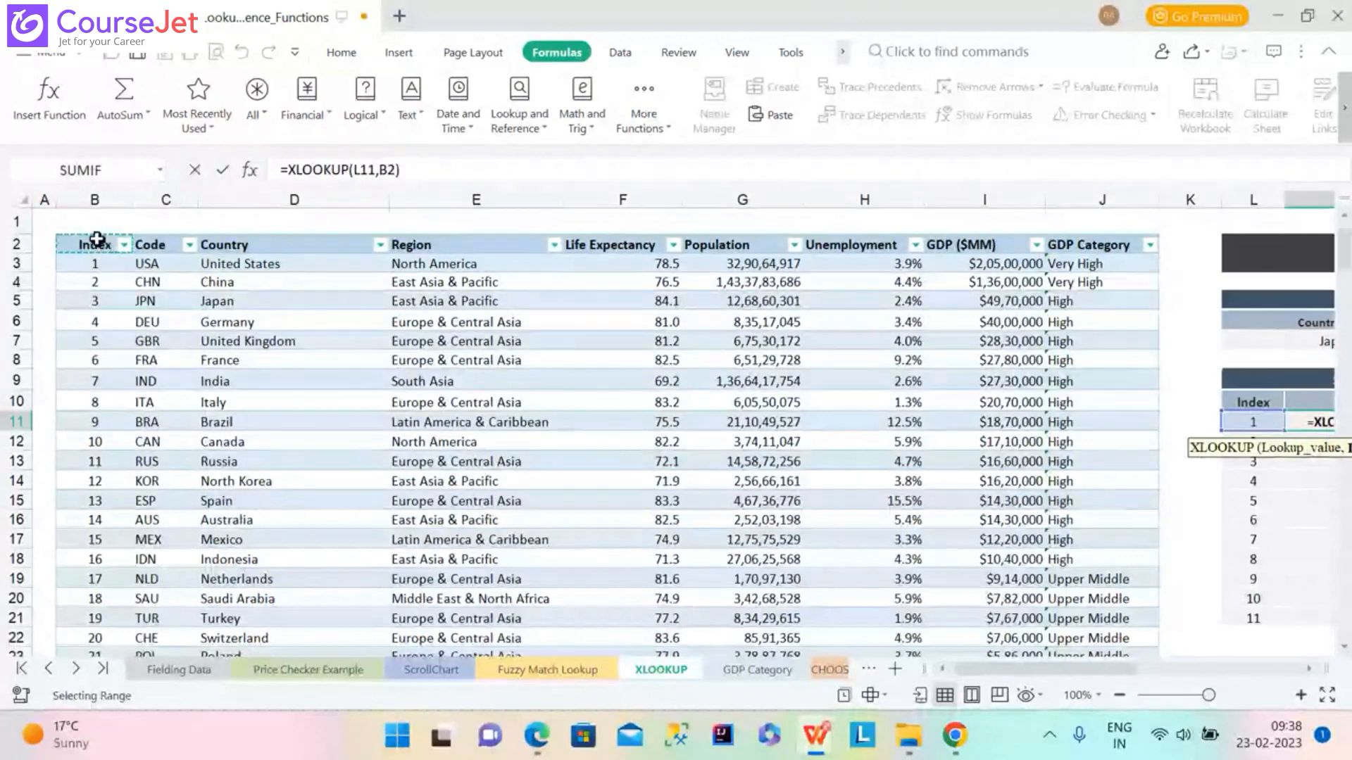
drag(98, 244, 96, 241)
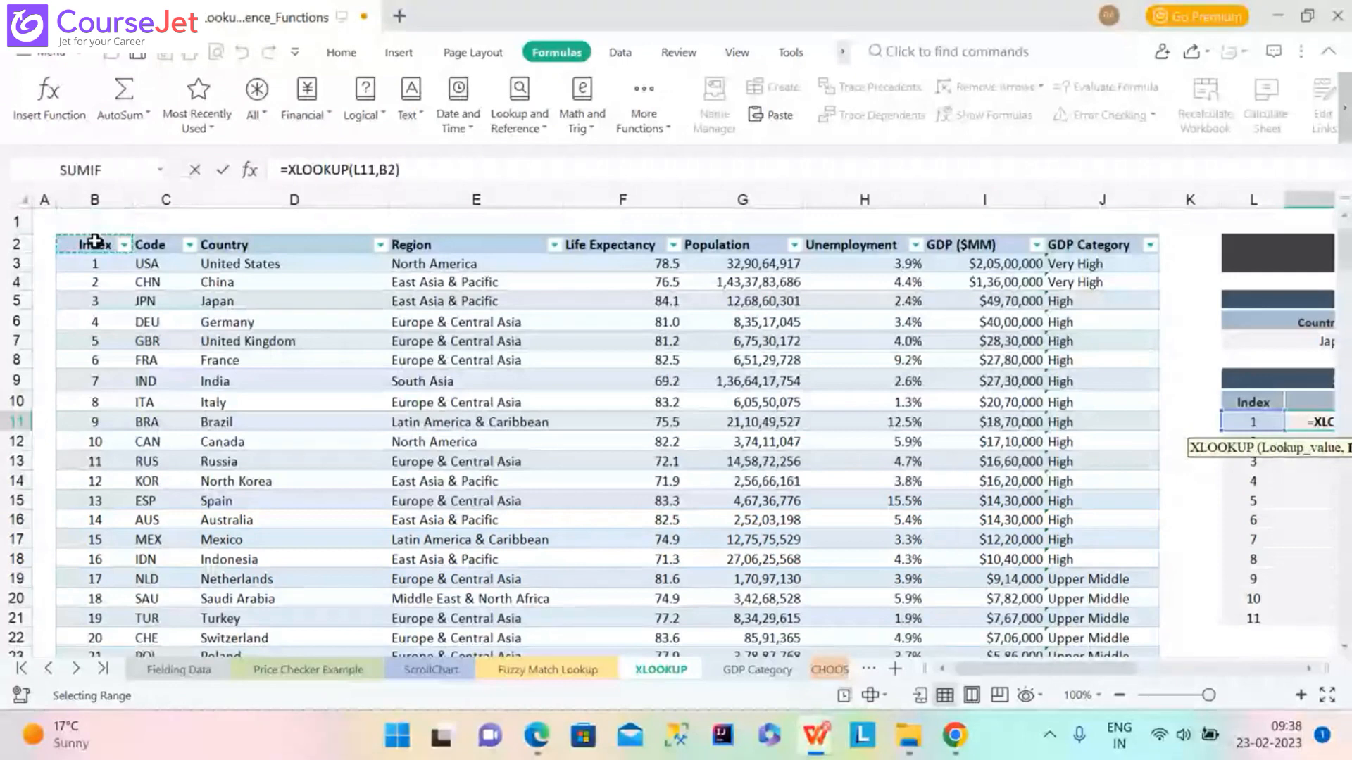
drag(96, 240, 105, 299)
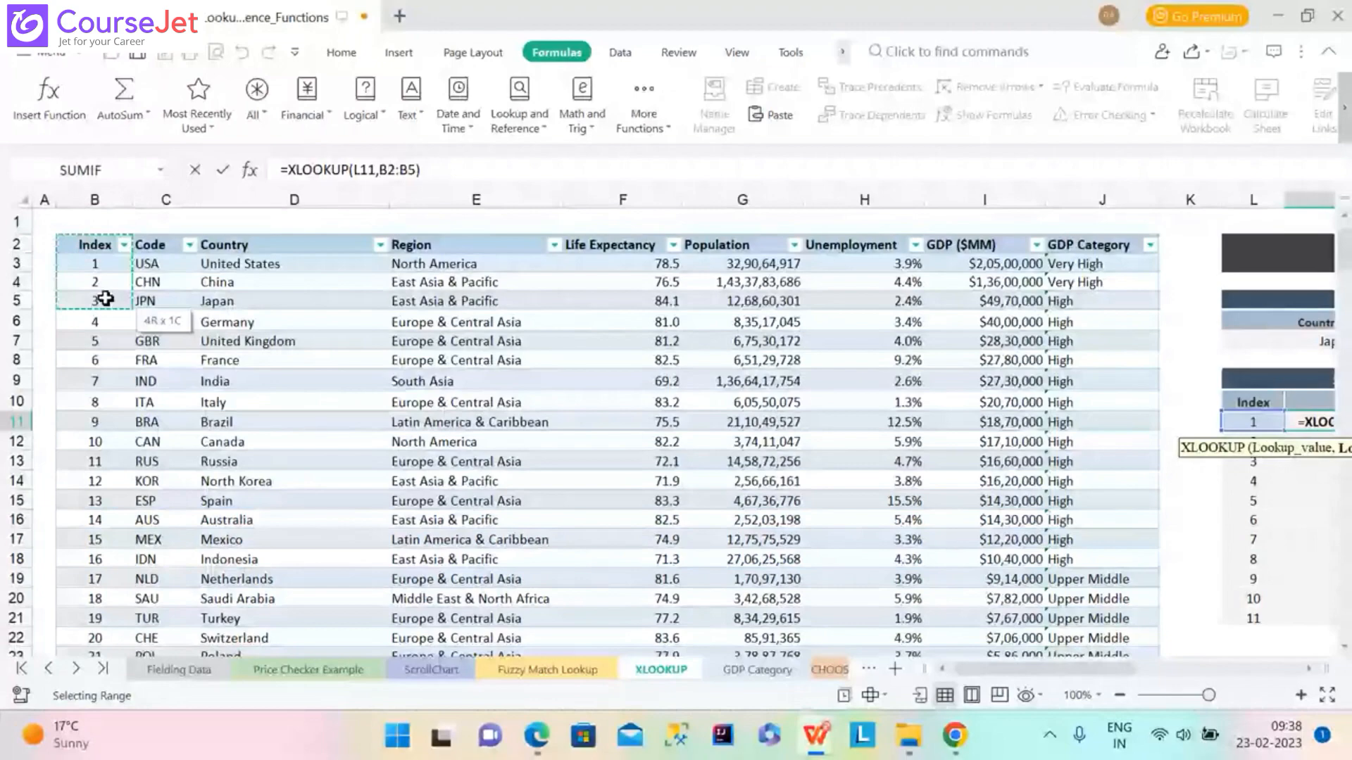
drag(106, 299, 109, 753)
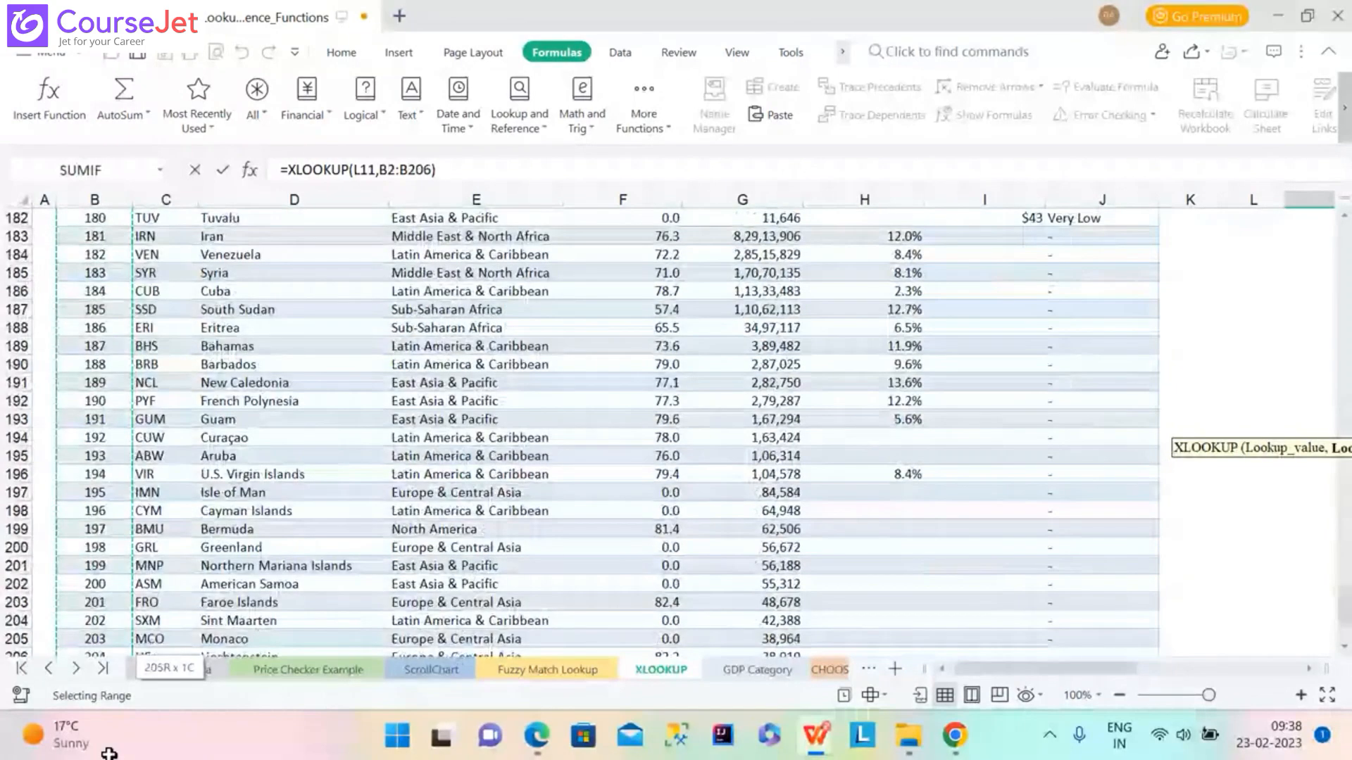
drag(109, 754, 102, 604)
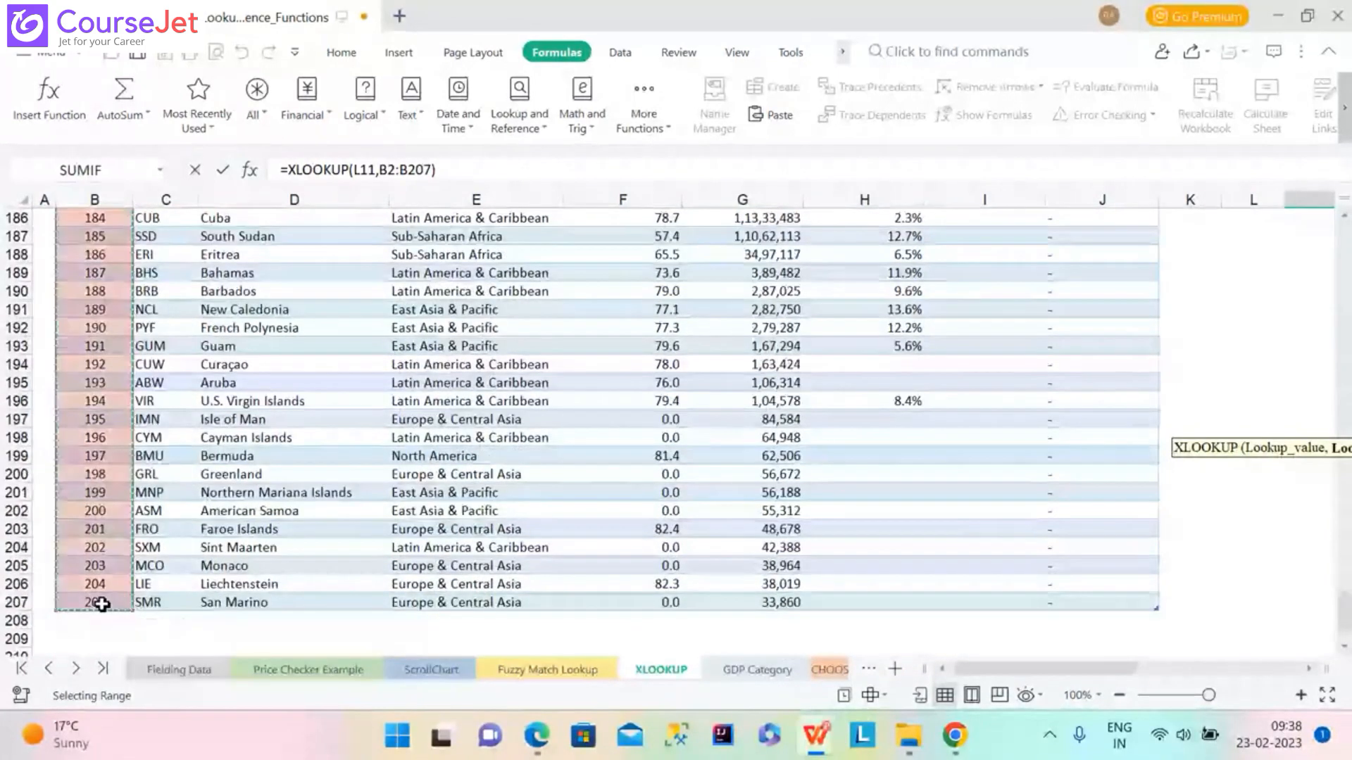
click(433, 171)
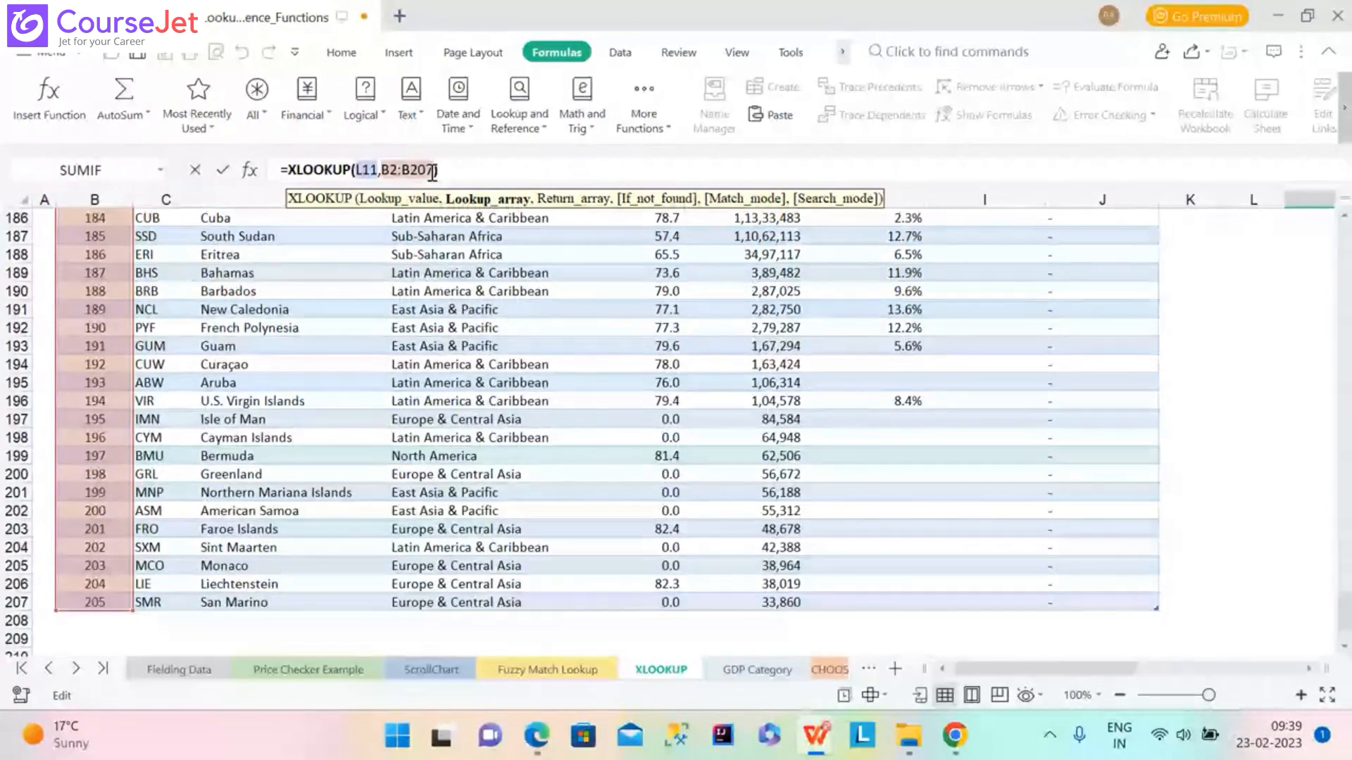
text(,)
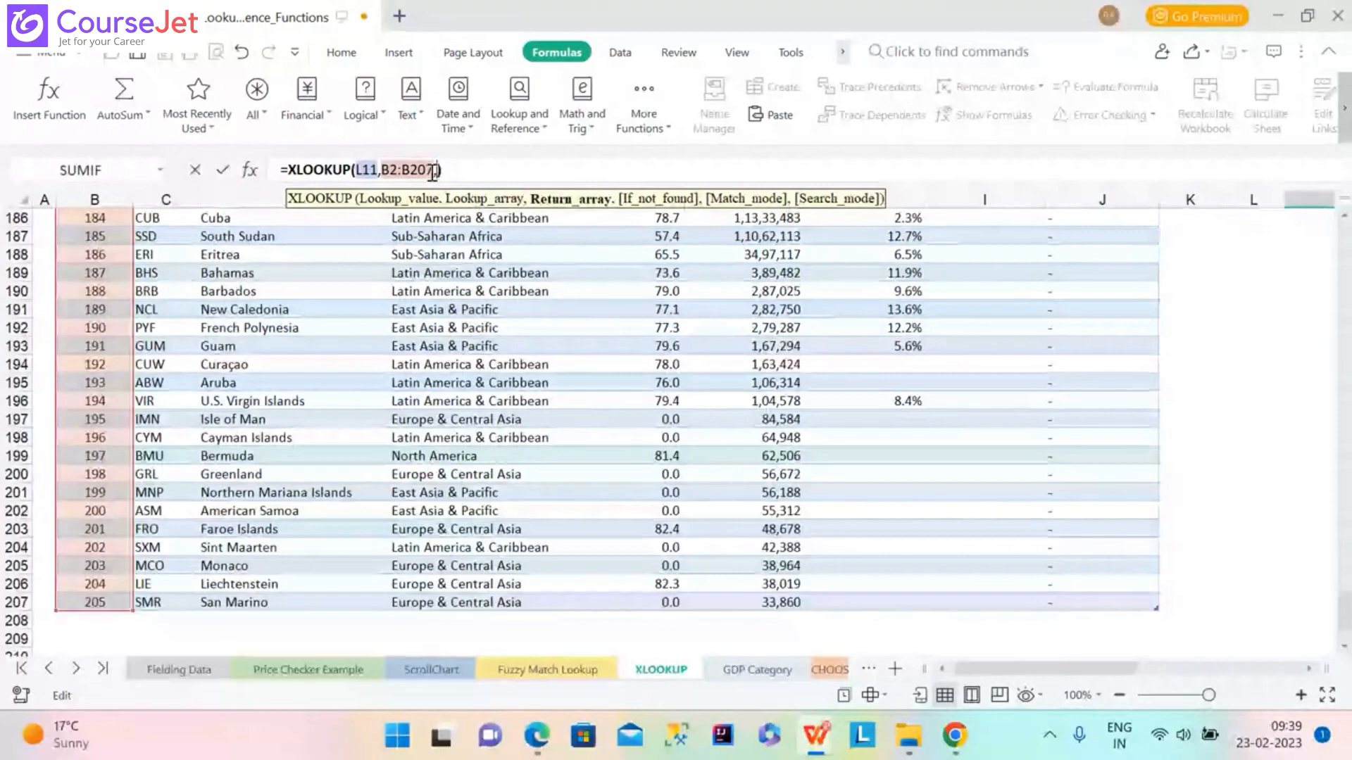
Complete the M11 formula with return array D2:D207 and fill it down the Country column through index 11.
click(1326, 604)
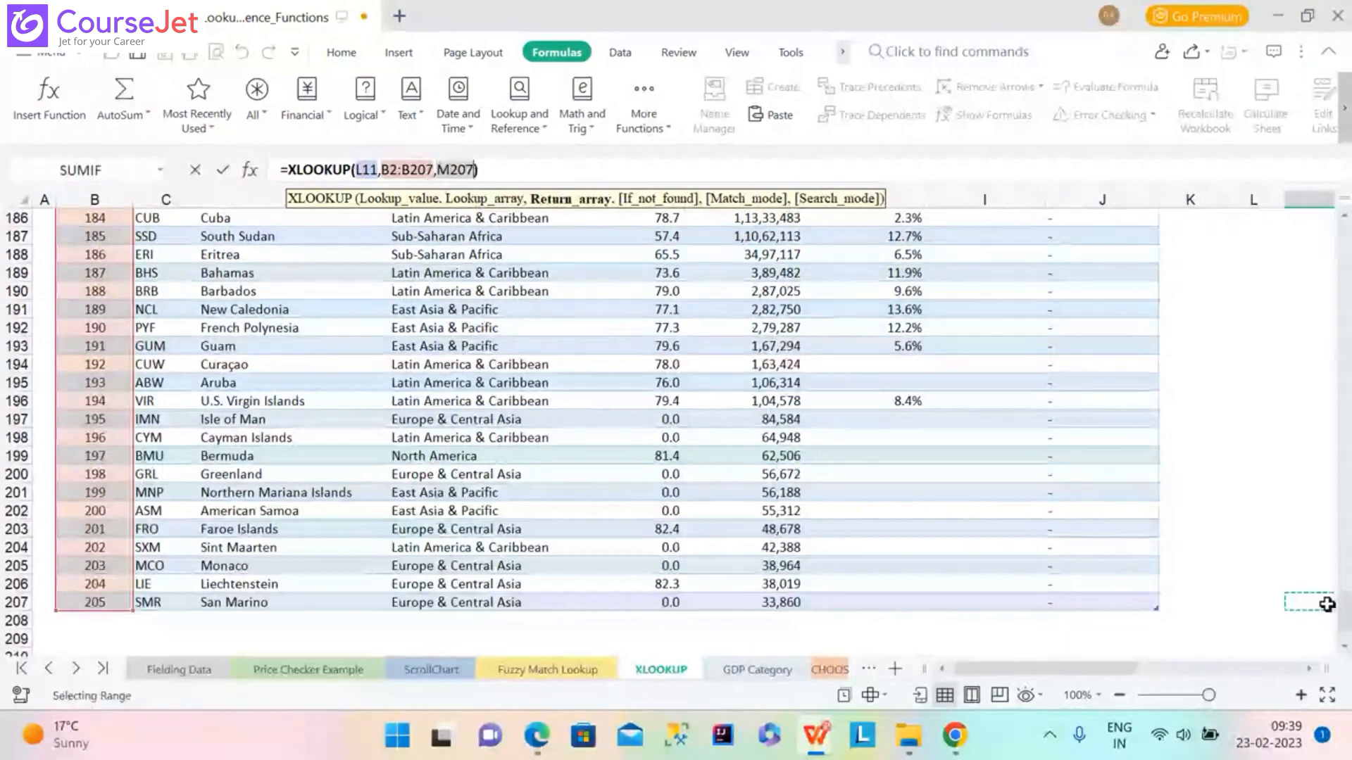
drag(1343, 605, 1345, 226)
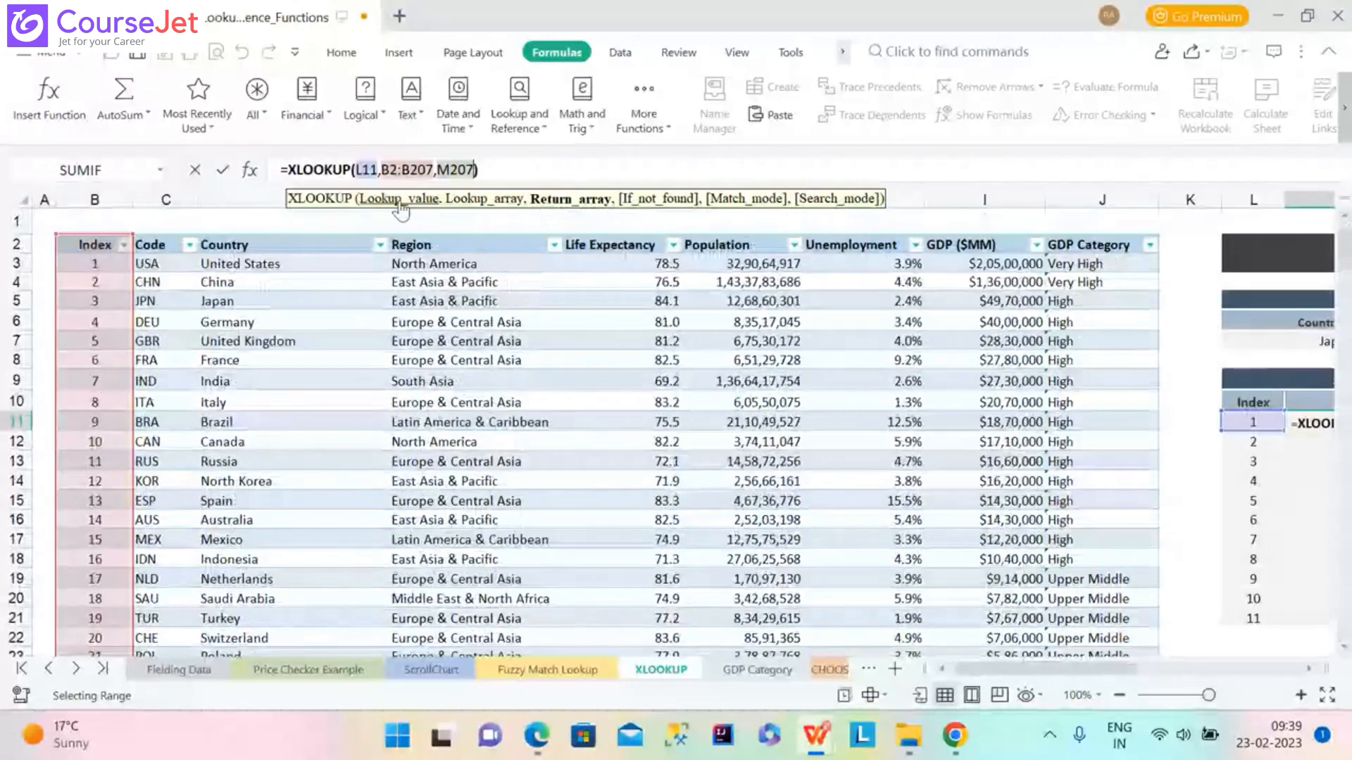
double_click(467, 170)
text(D)
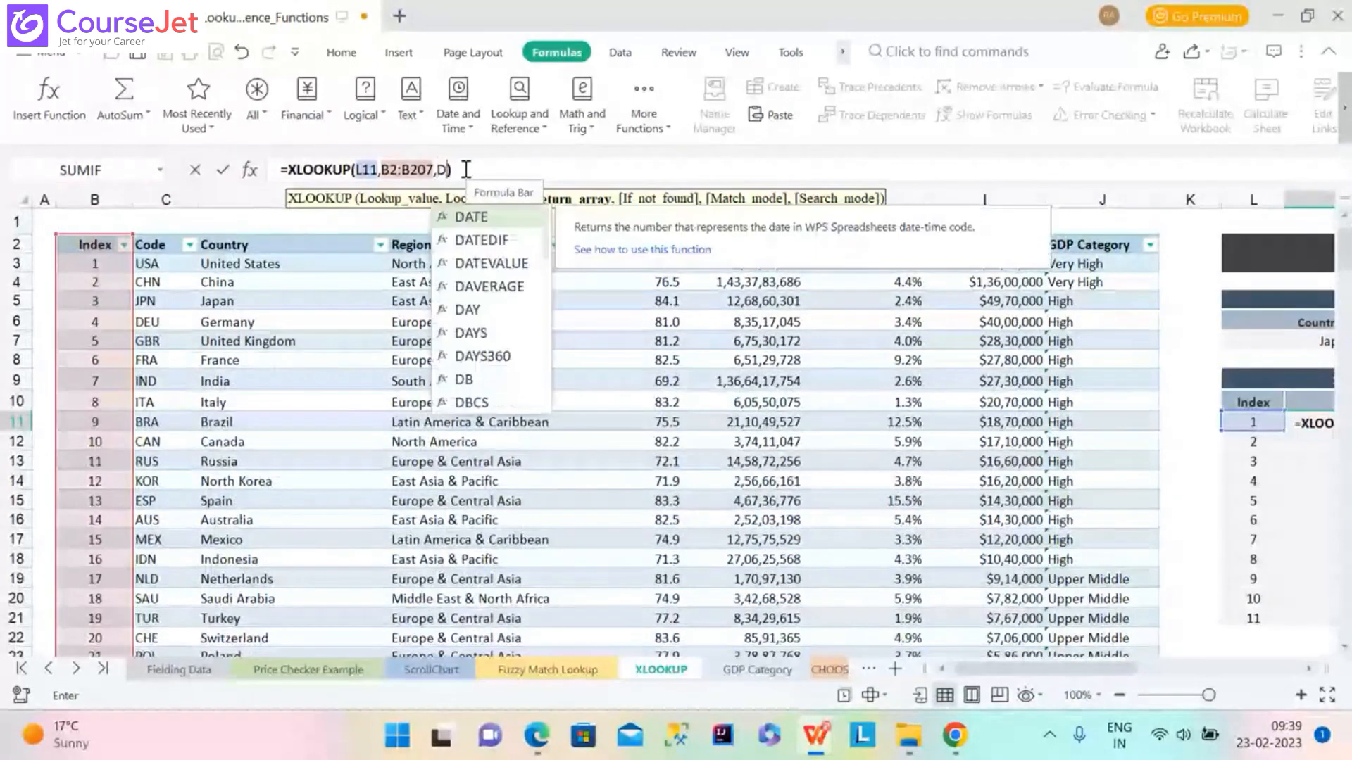
text(3)
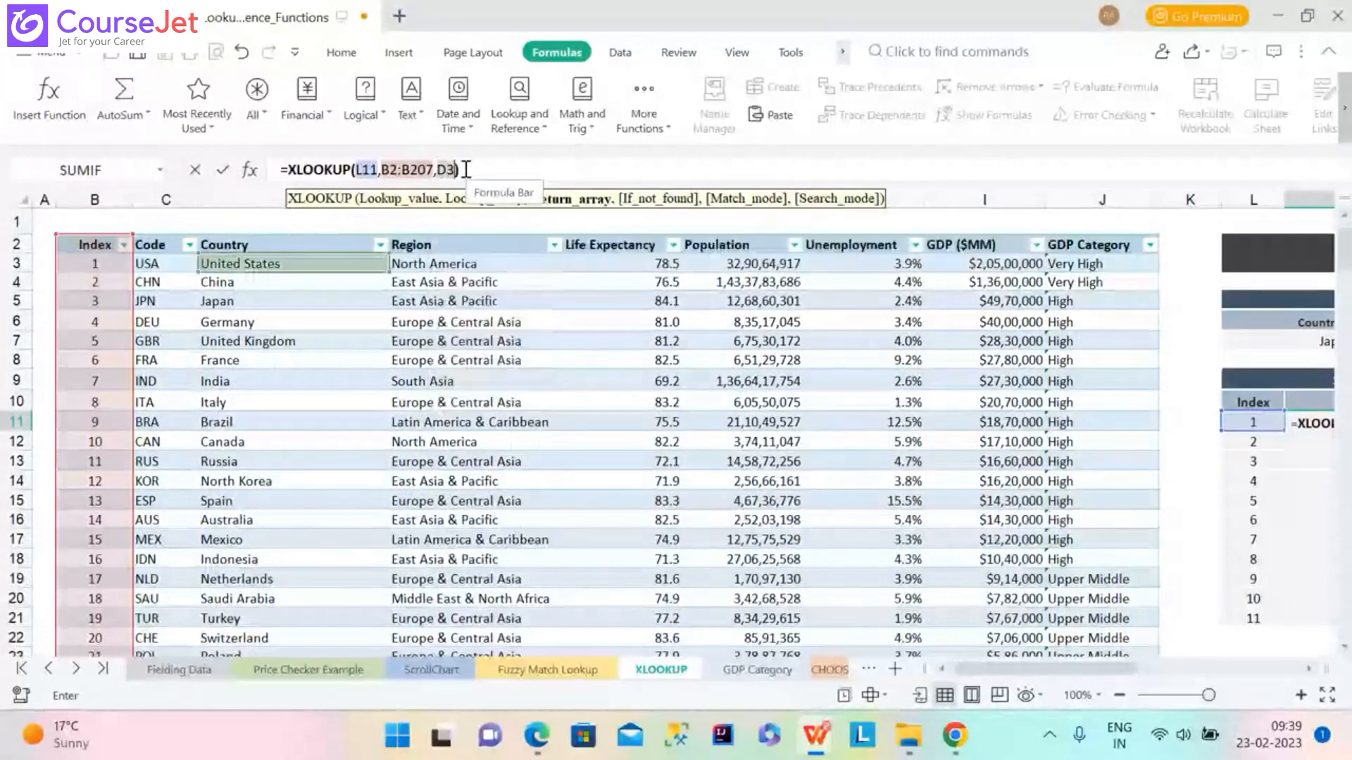
key(BackSpace)
text(2:)
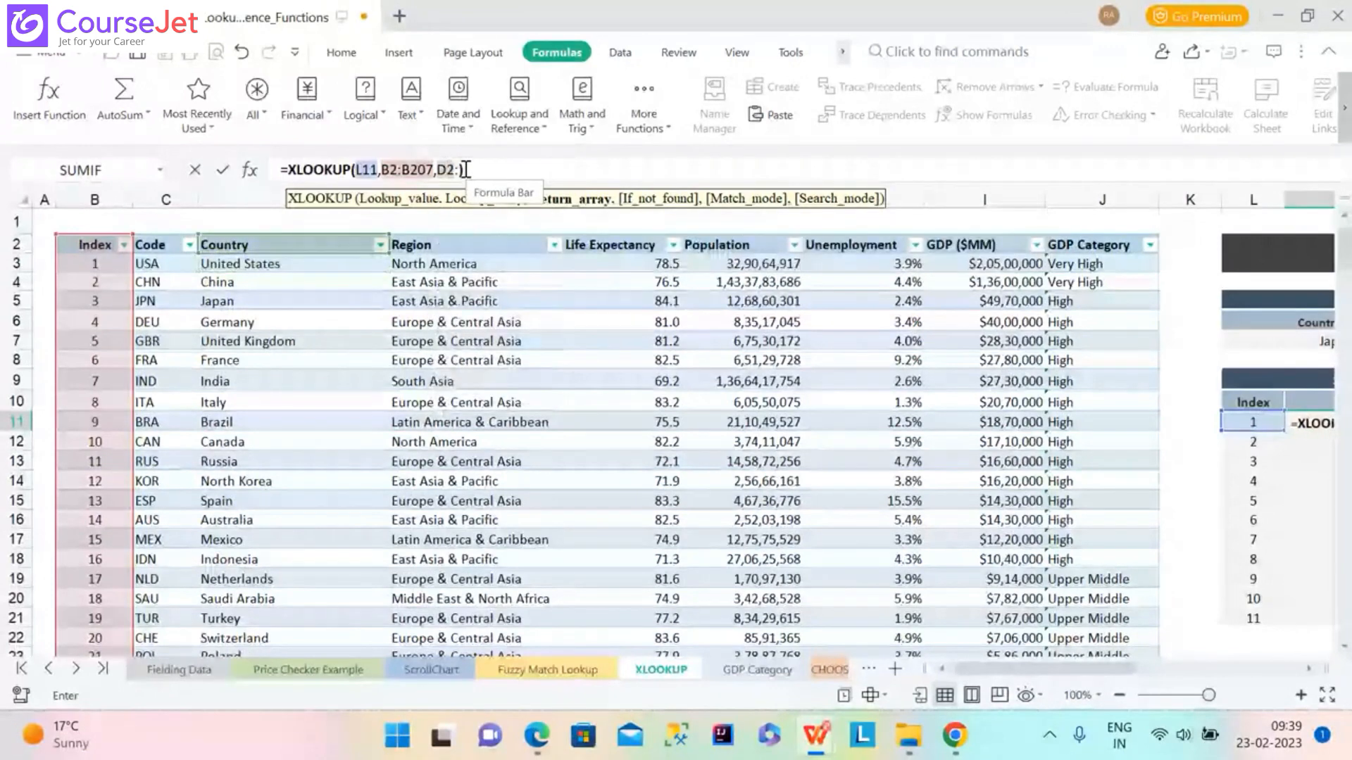
text(D207)
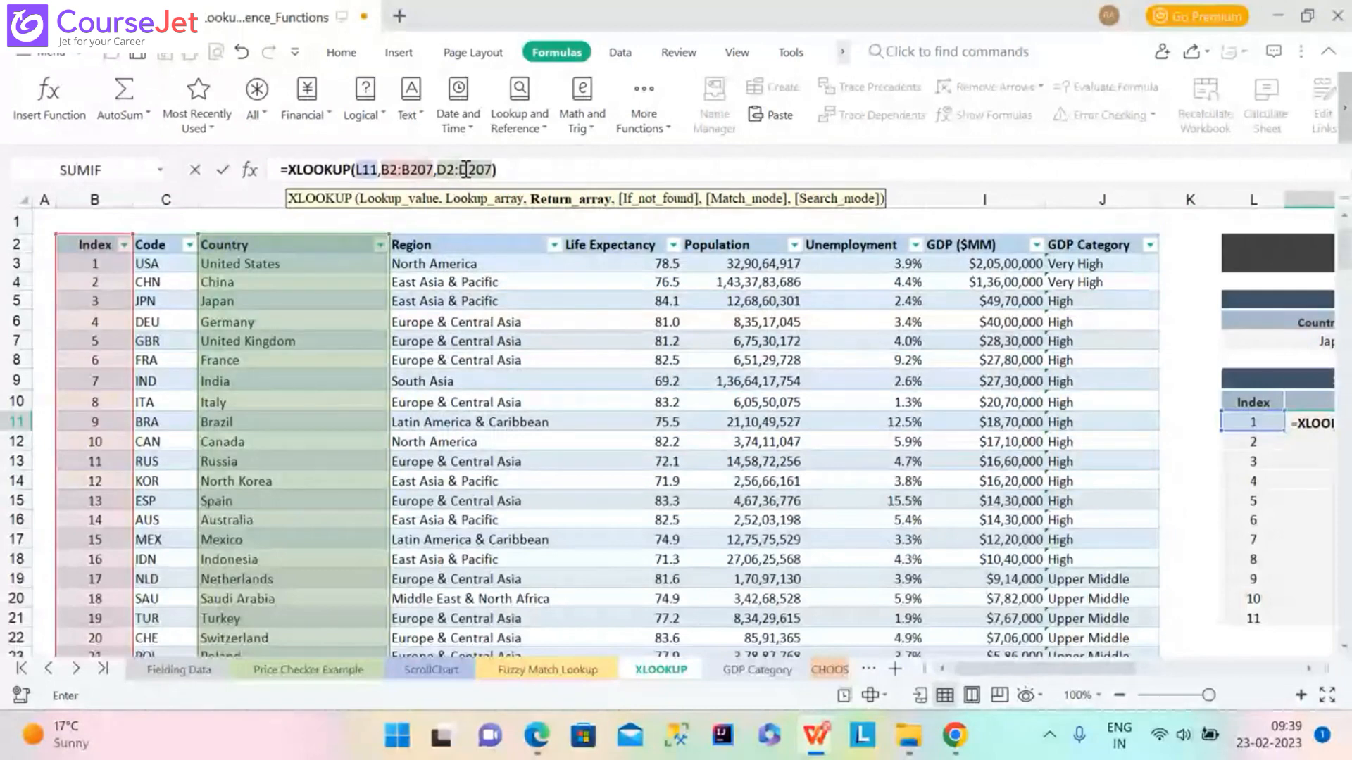
text(,)
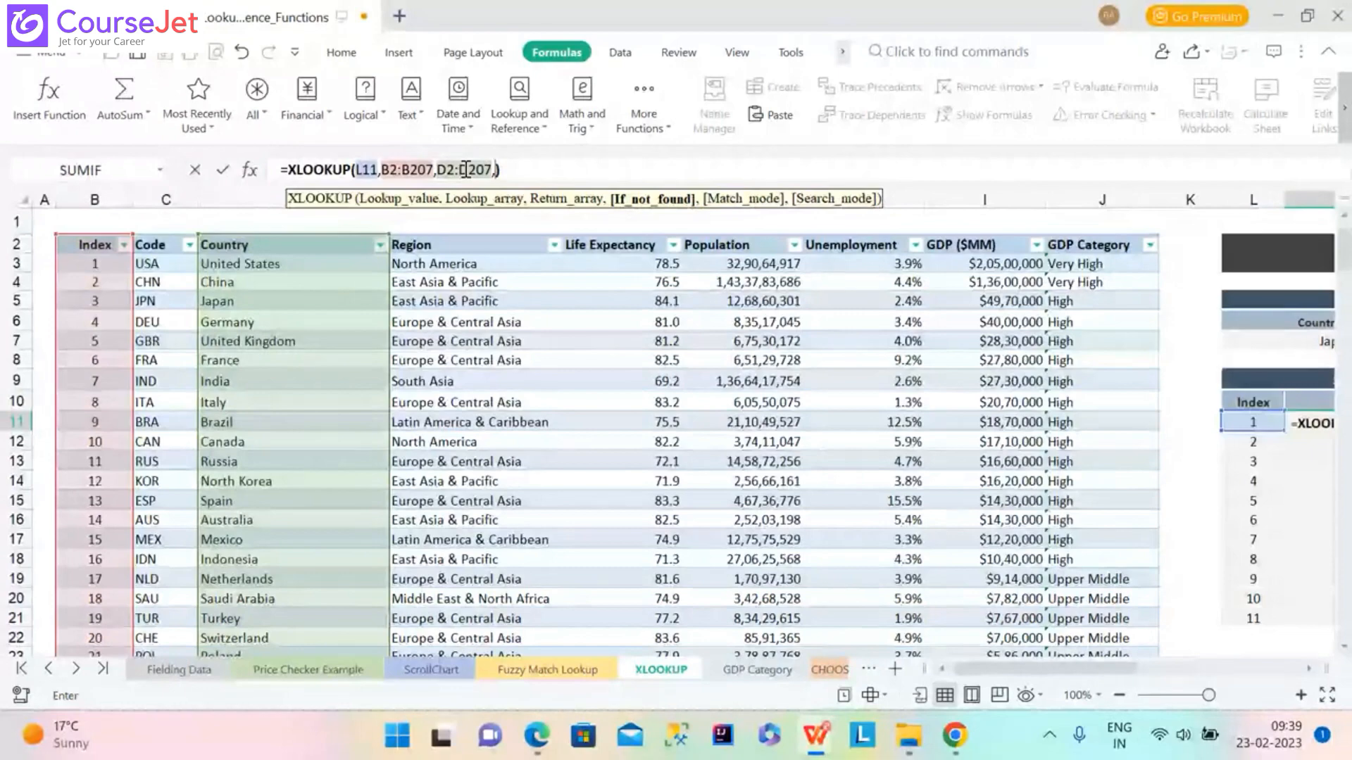
key(BackSpace)
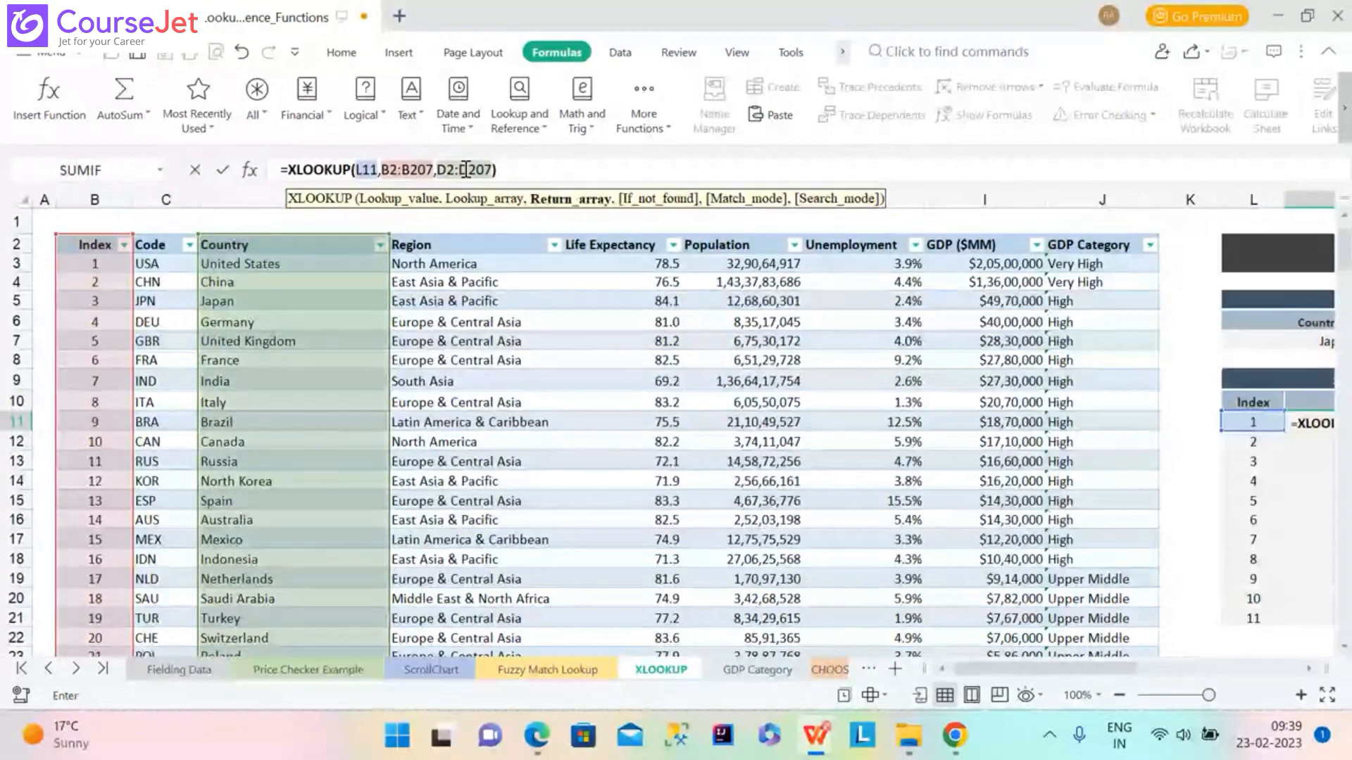
key(Return)
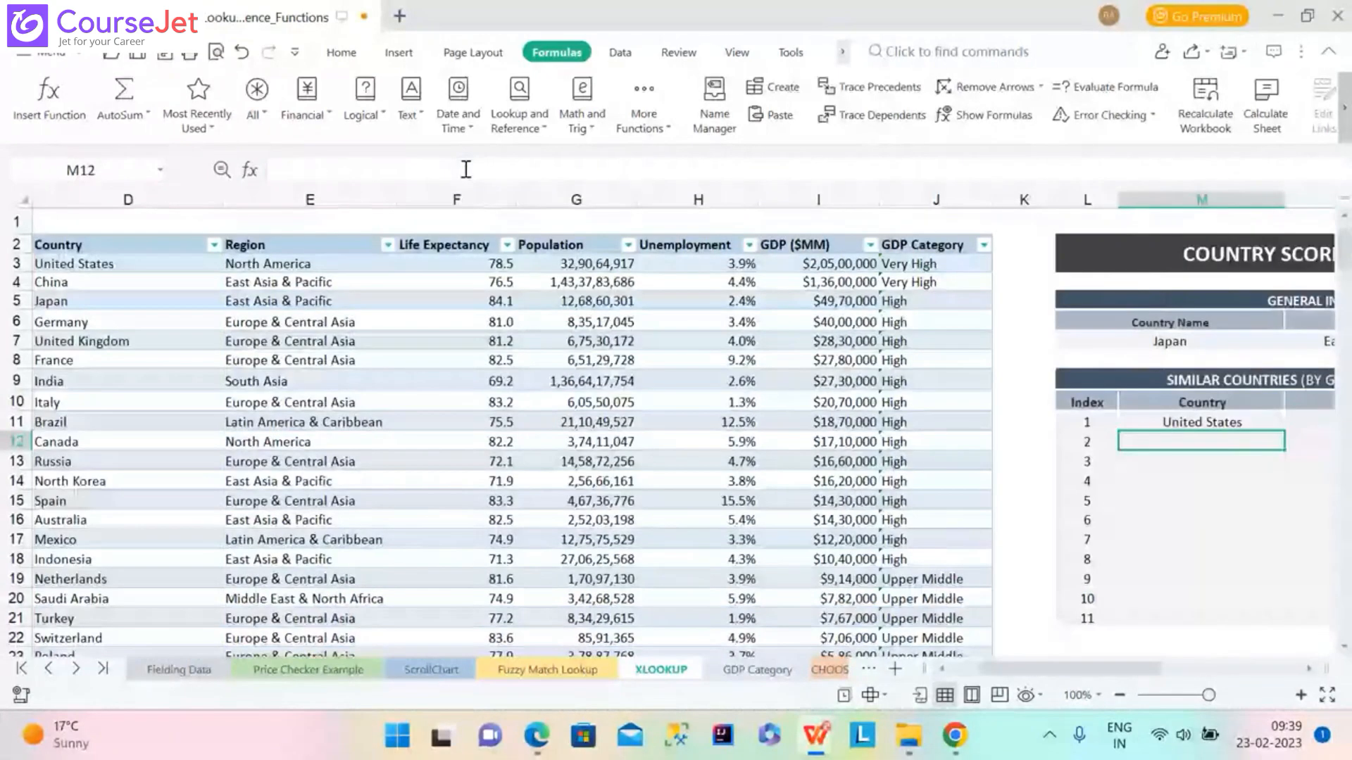
click(1242, 426)
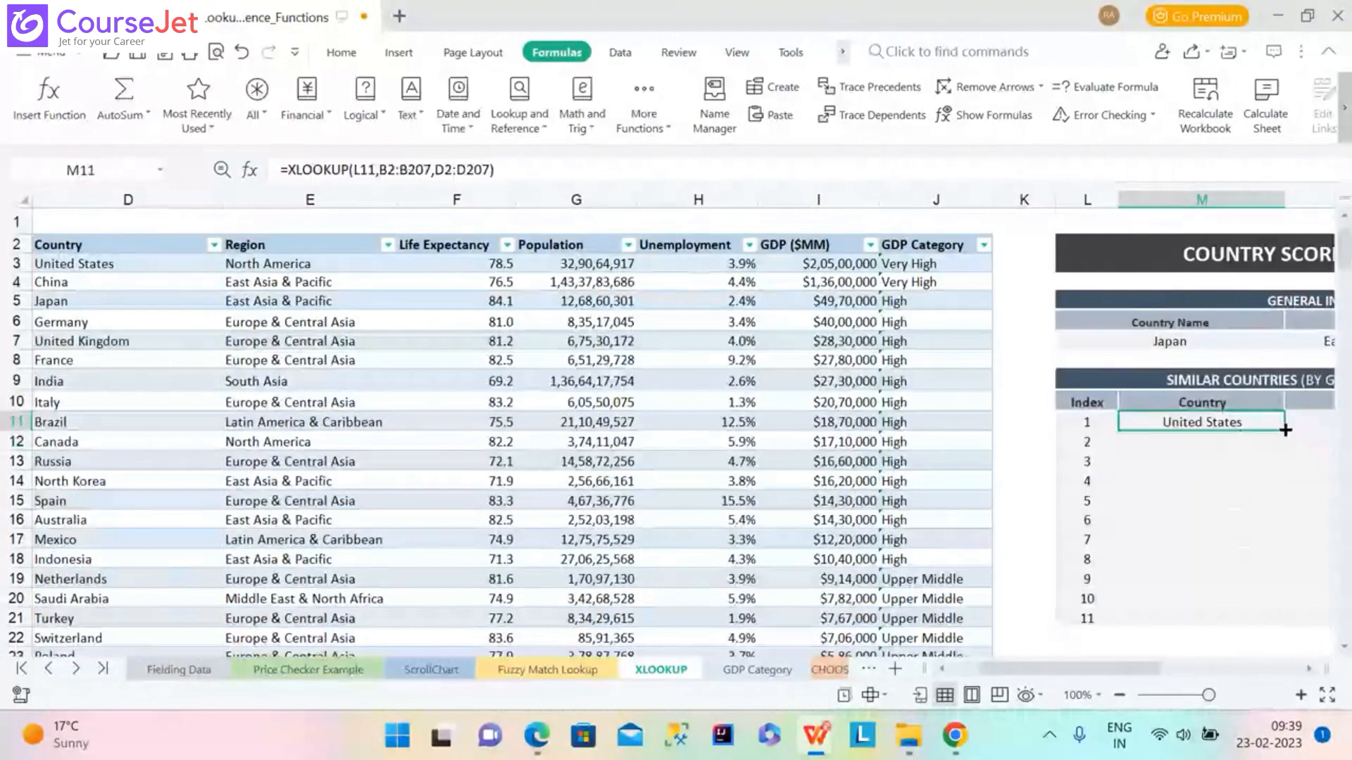
double_click(1285, 430)
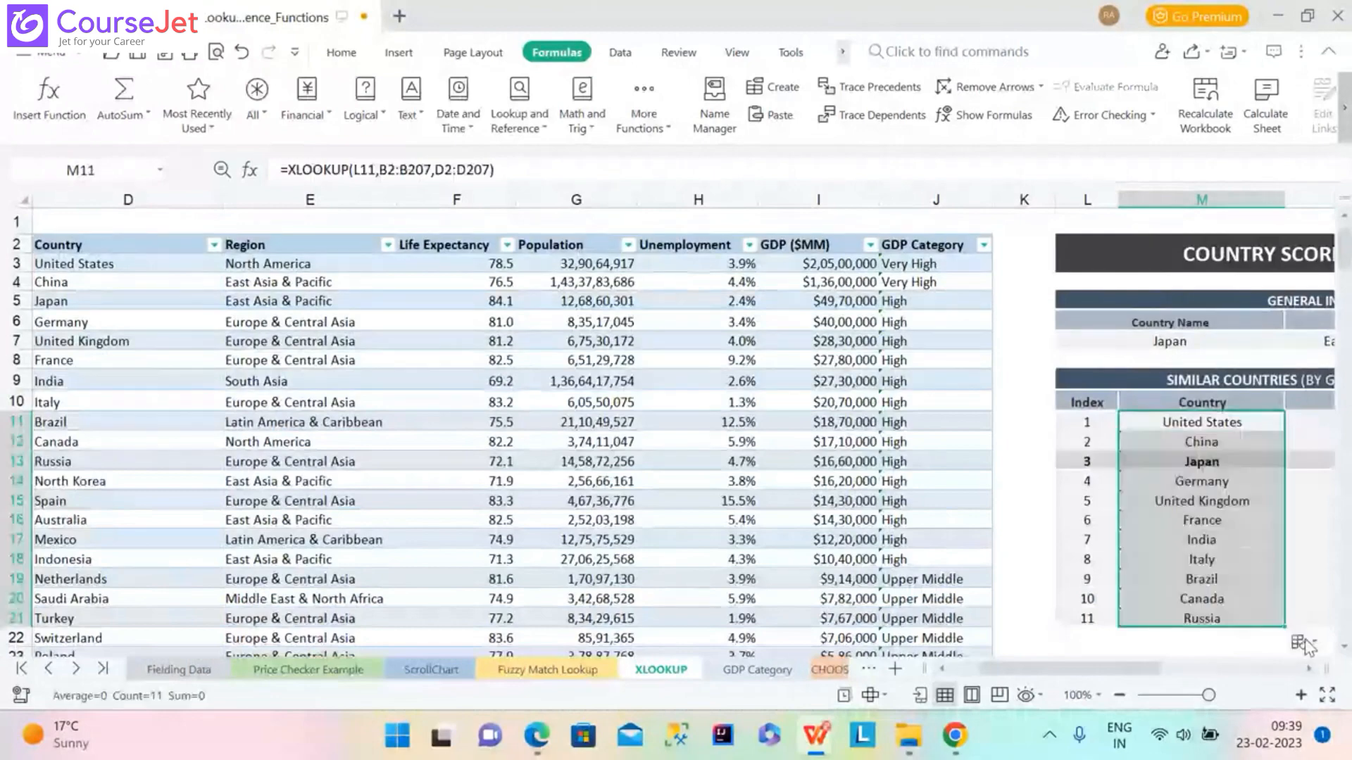
Copy the Country formula from M11 into N11, the first GDP ($MM) cell of the Similar Countries table.
drag(1132, 668, 1174, 658)
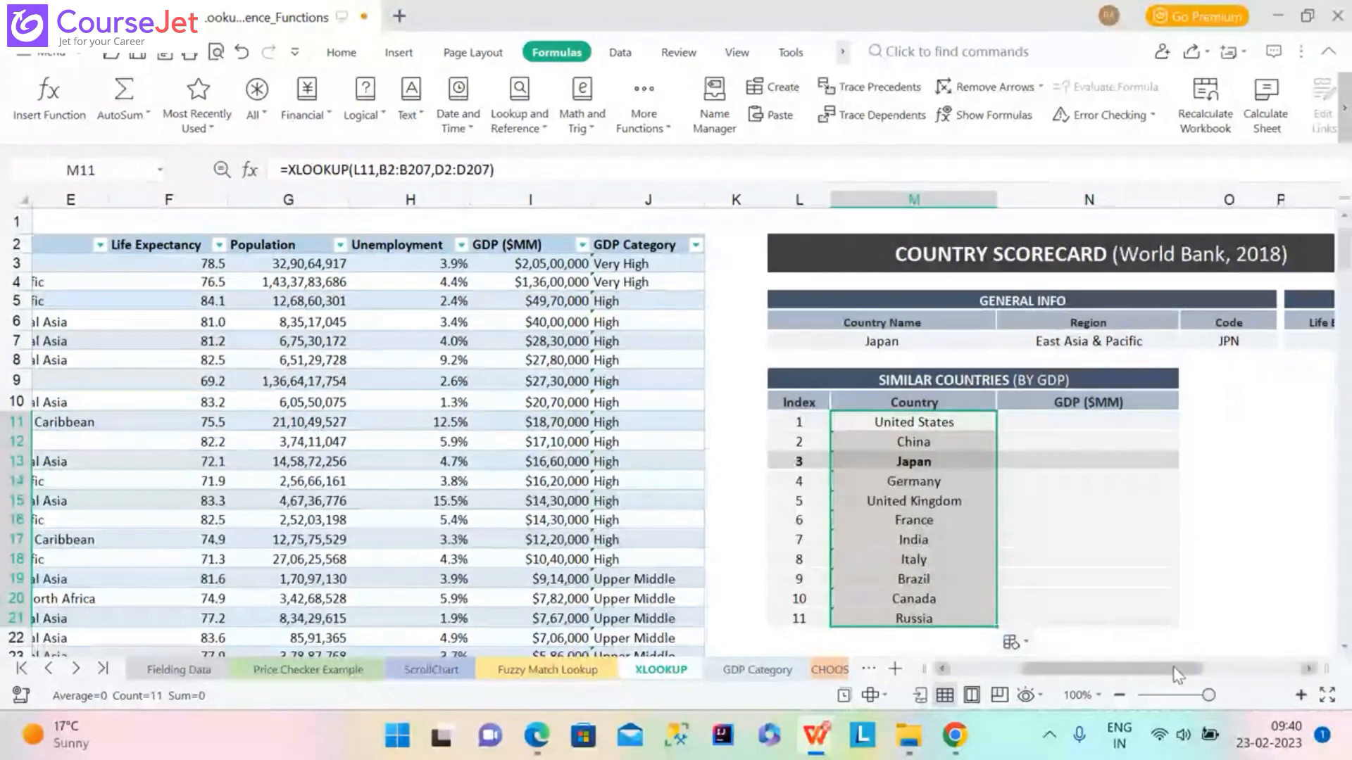
drag(1177, 675, 1245, 669)
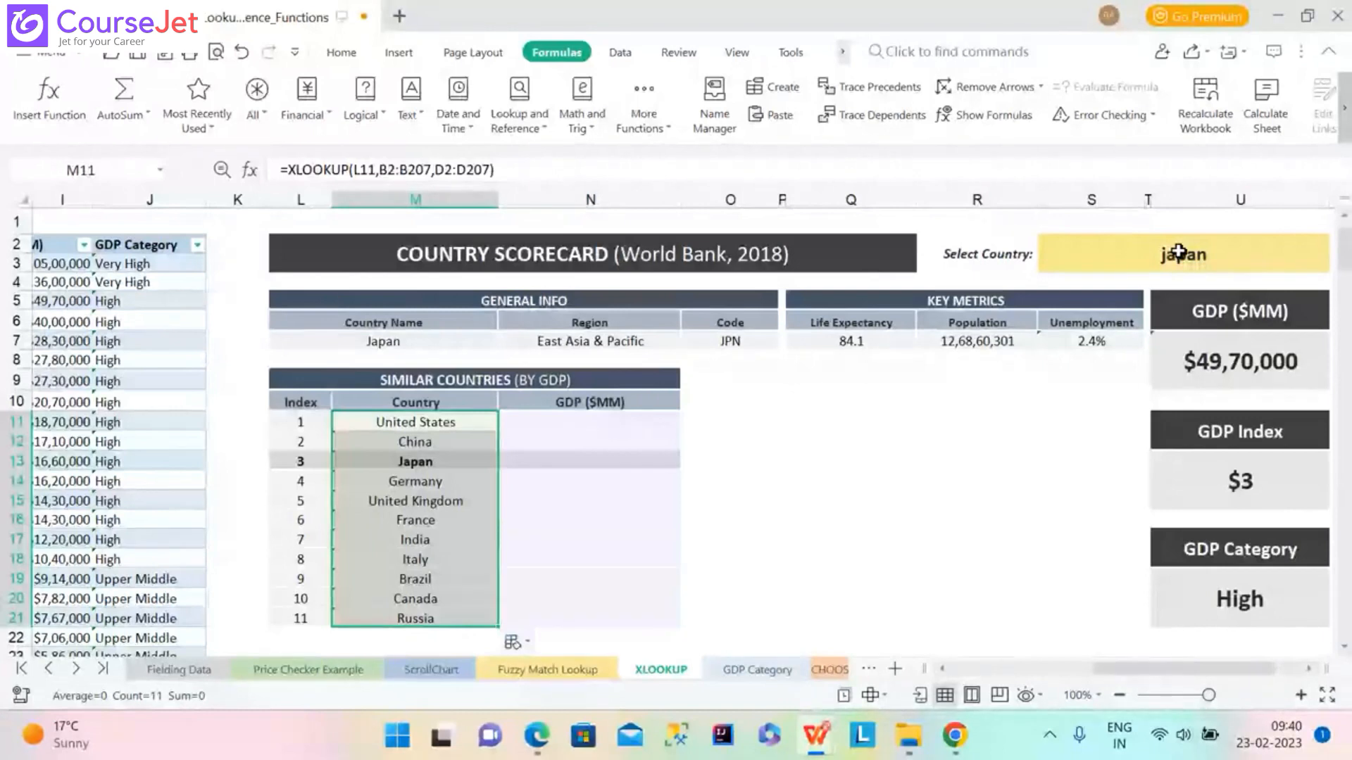
click(616, 420)
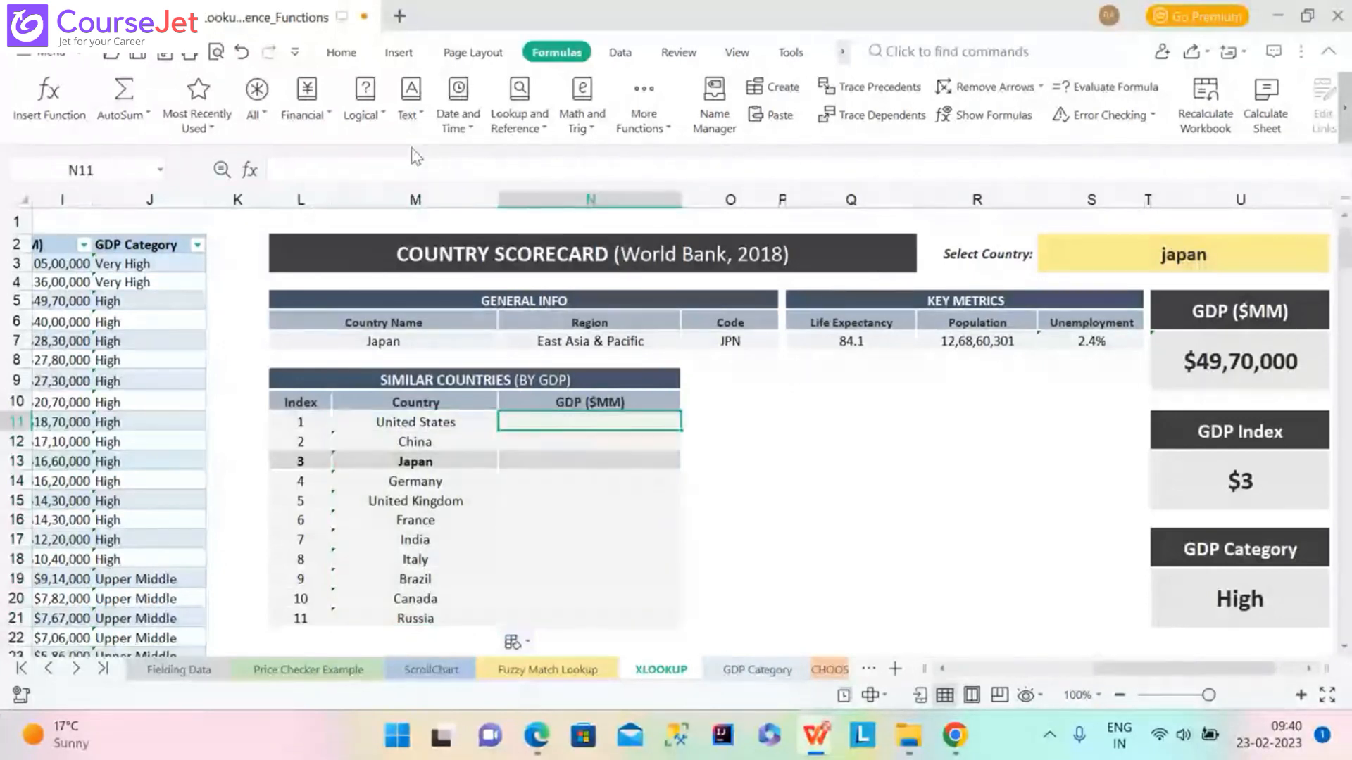
click(412, 424)
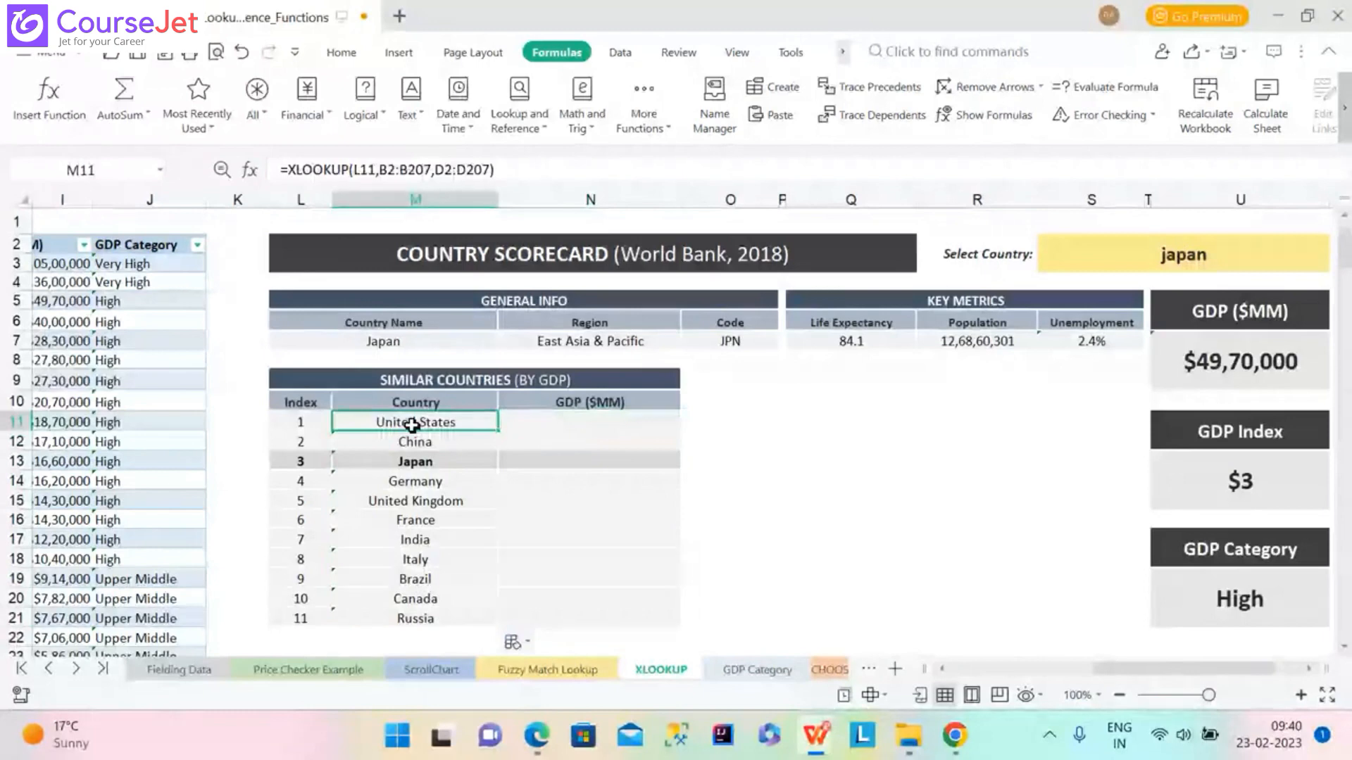
key(ctrl+c)
click(557, 427)
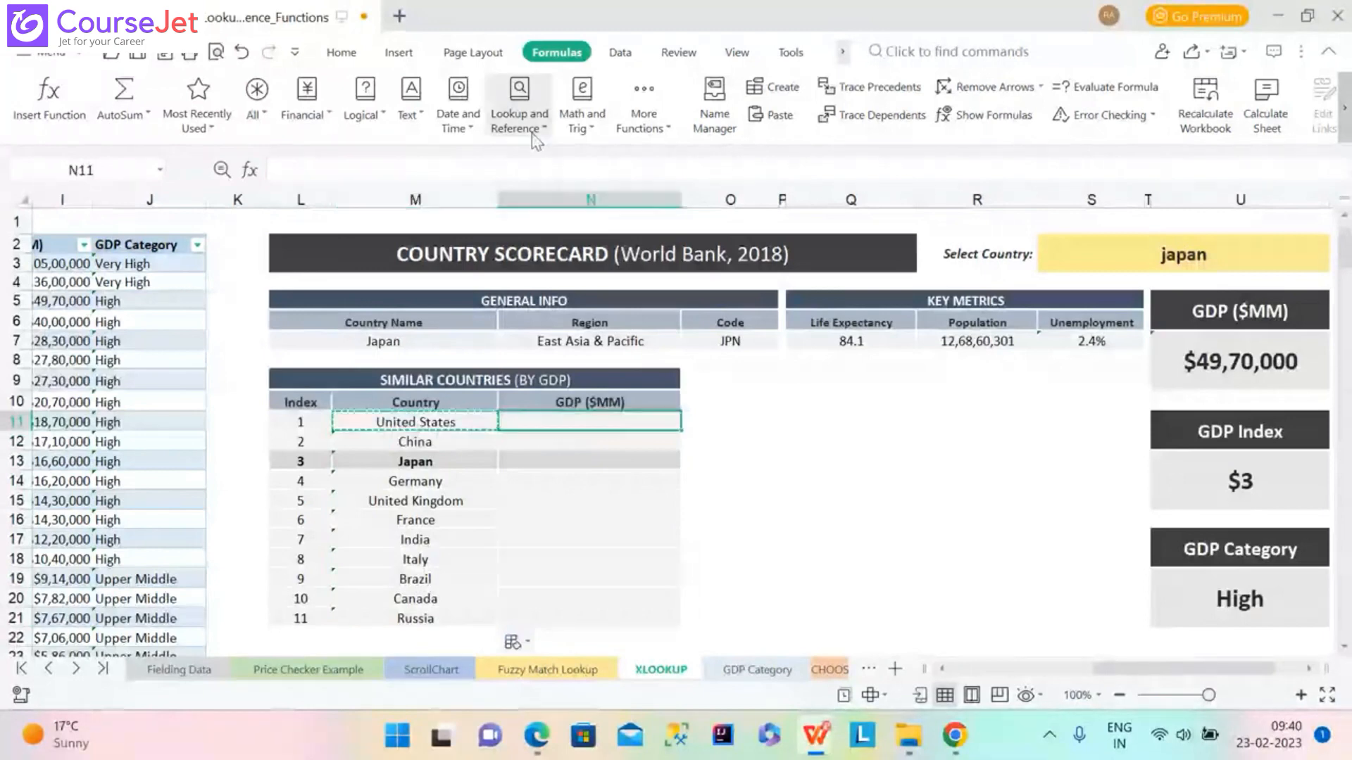
click(437, 168)
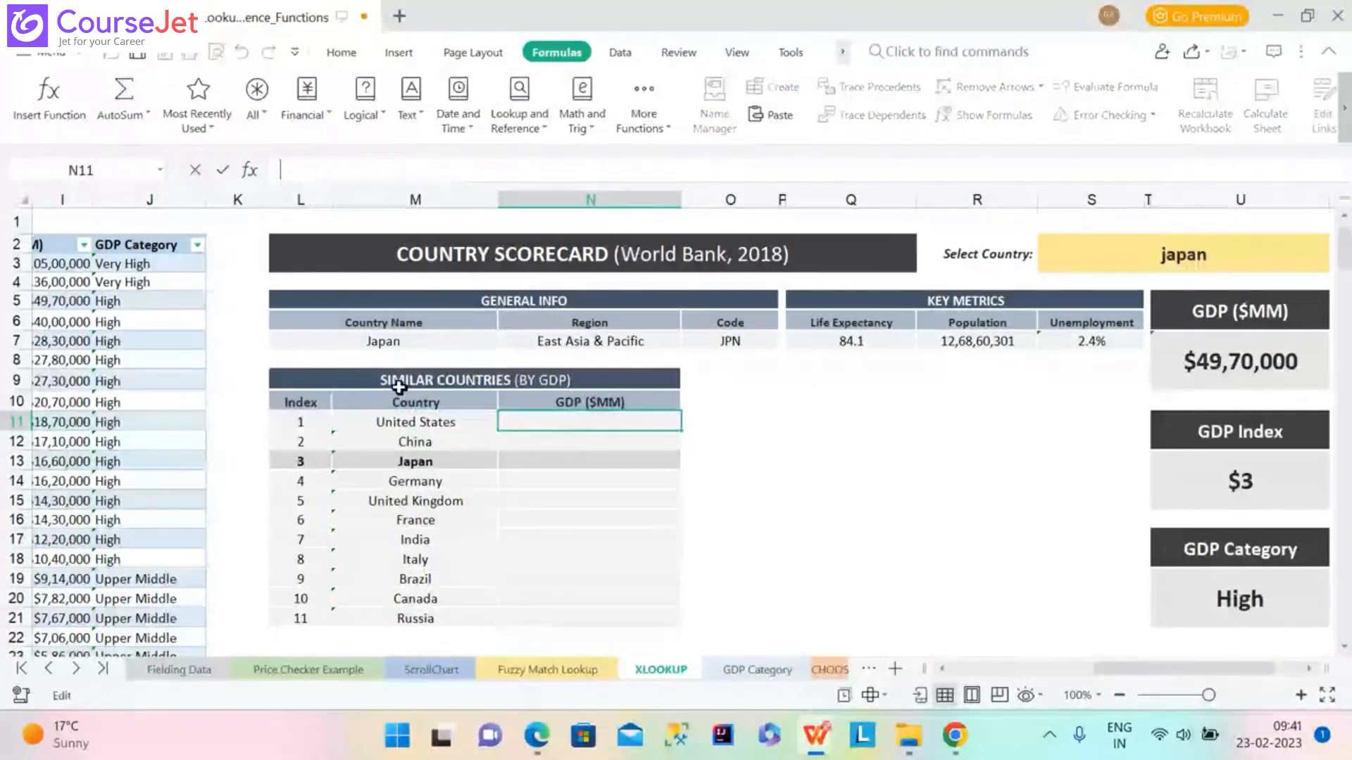
click(397, 419)
key(ctrl+c)
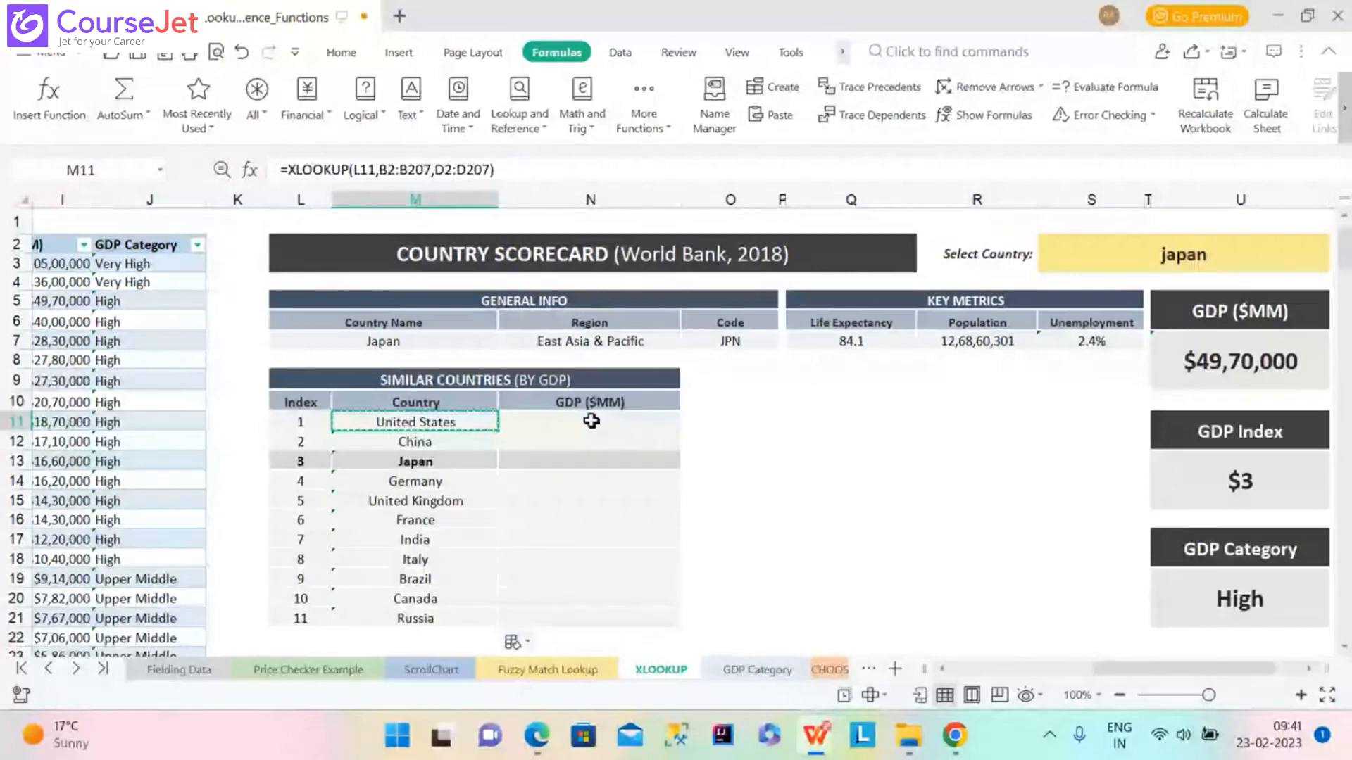
click(592, 421)
key(ctrl+v)
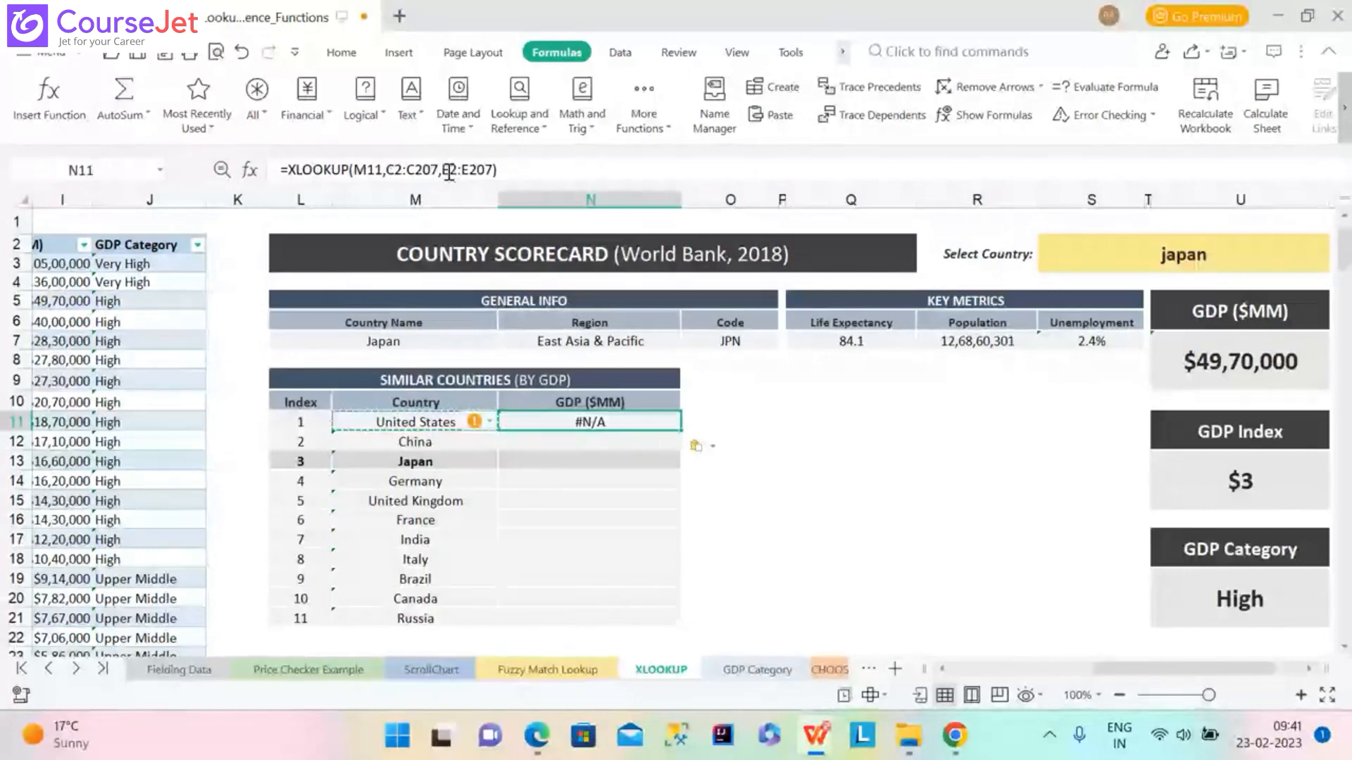
Change the return array of the N11 formula to I2:I207 and enter it.
click(449, 171)
key(BackSpace)
text(I)
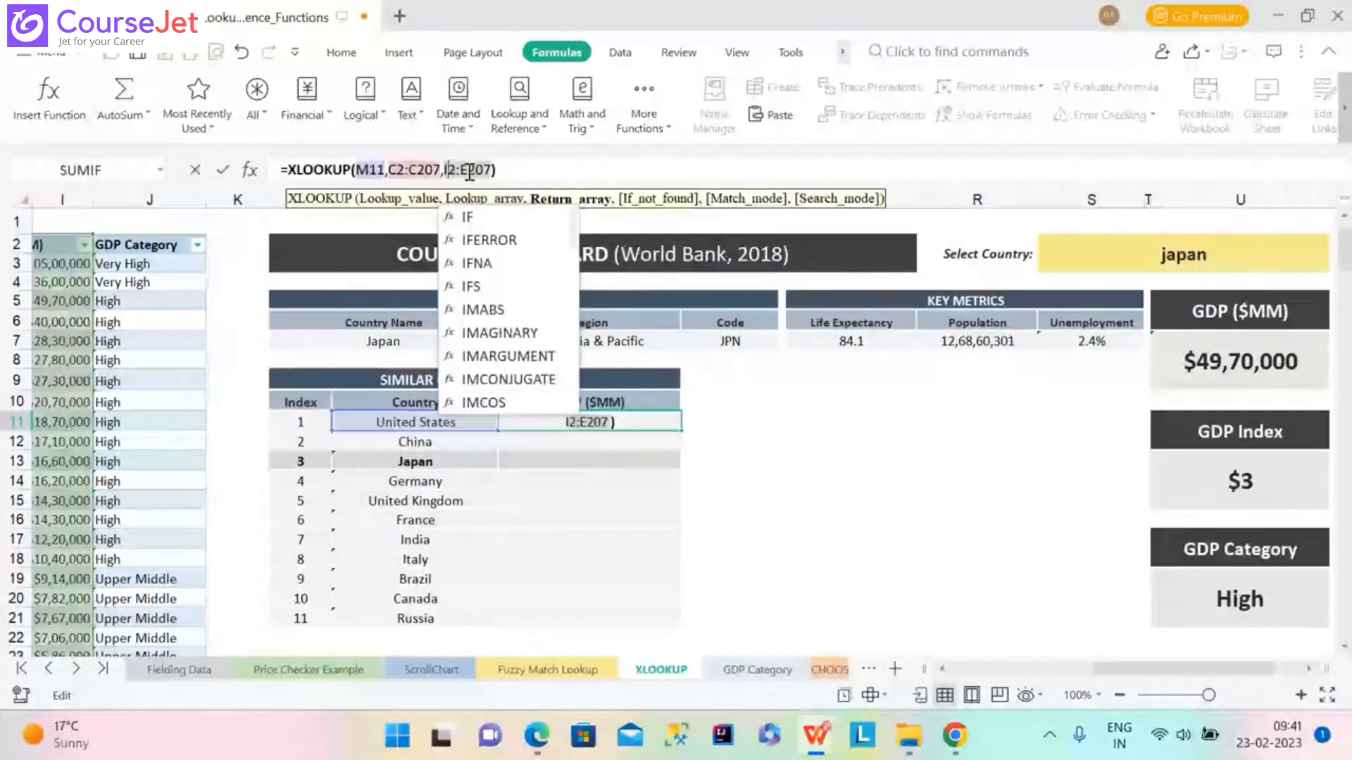
click(469, 172)
key(BackSpace)
text(I)
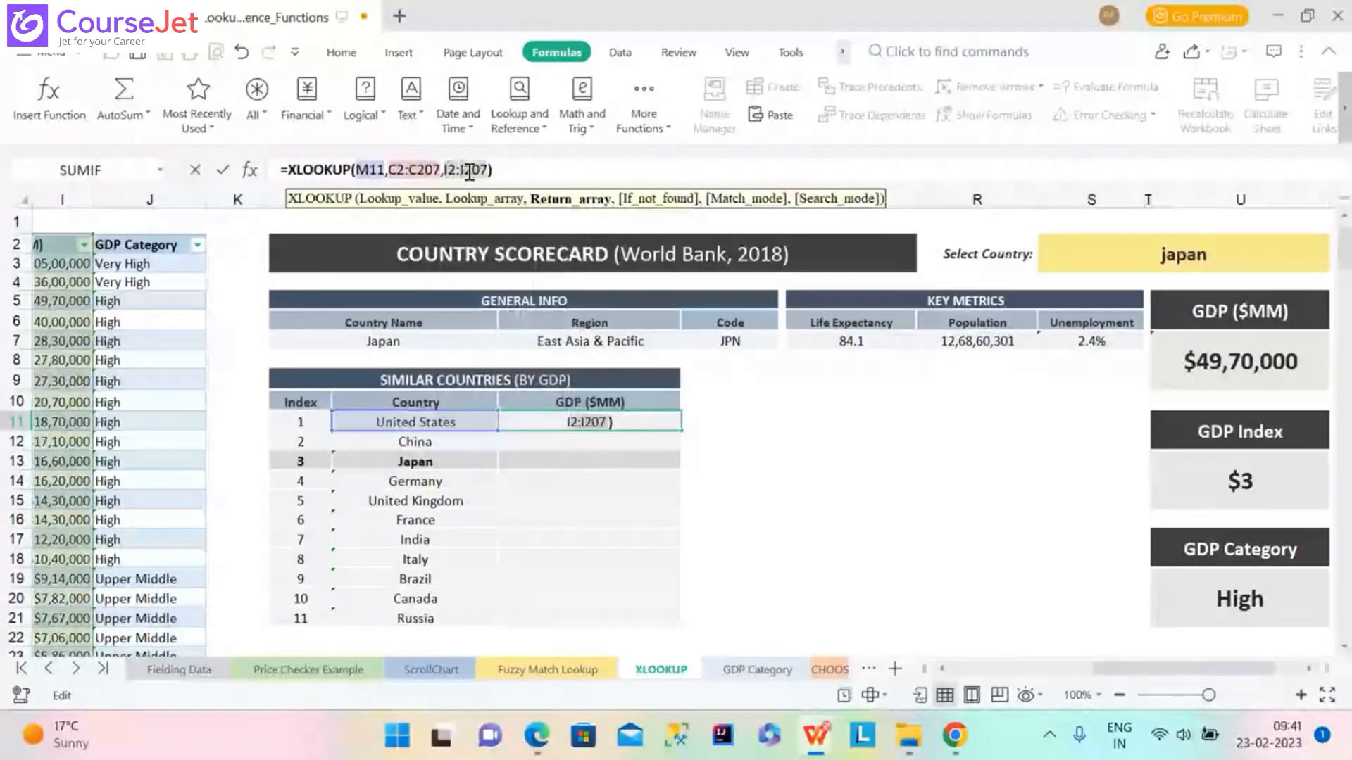
key(Return)
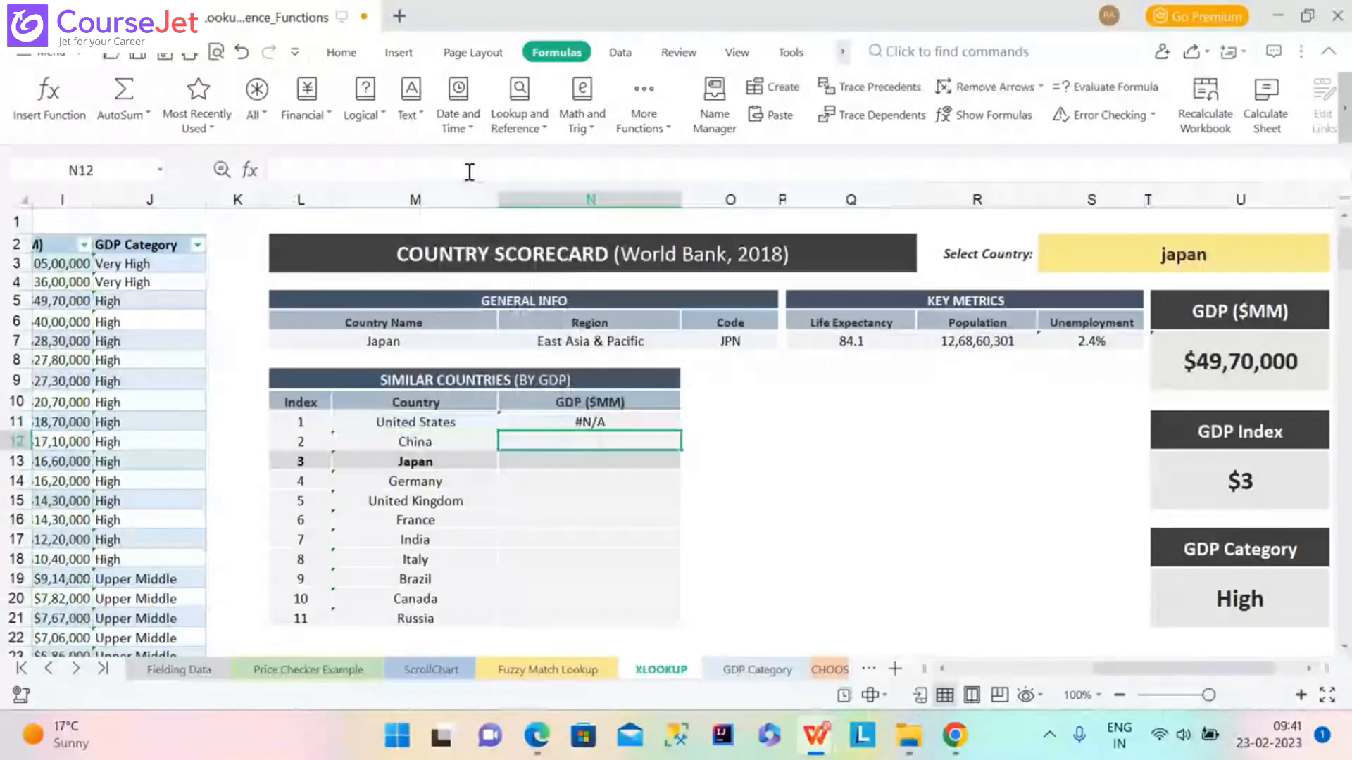
Undo the entry of the XLOOKUP formula in N11, leaving the first GDP ($MM) cell of the Similar Countries table empty.
click(580, 422)
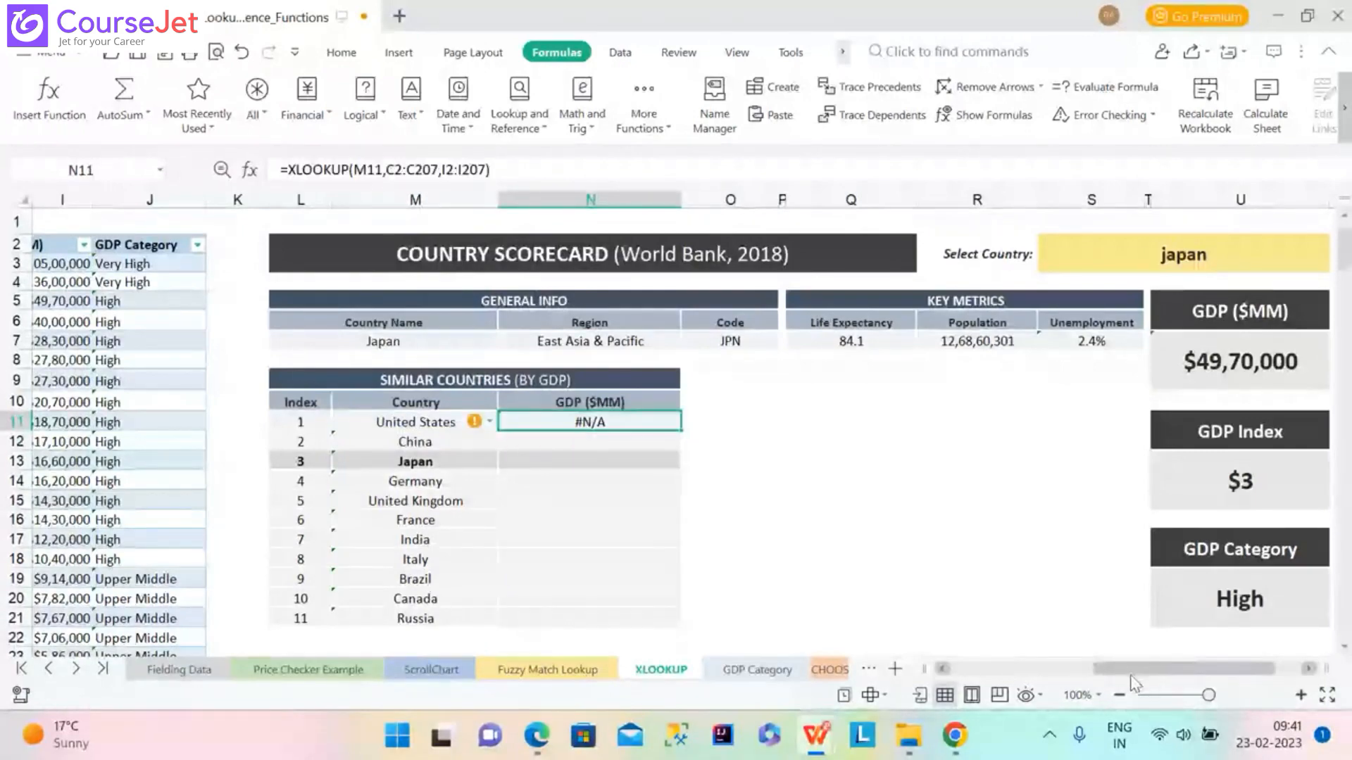
drag(1132, 681, 990, 685)
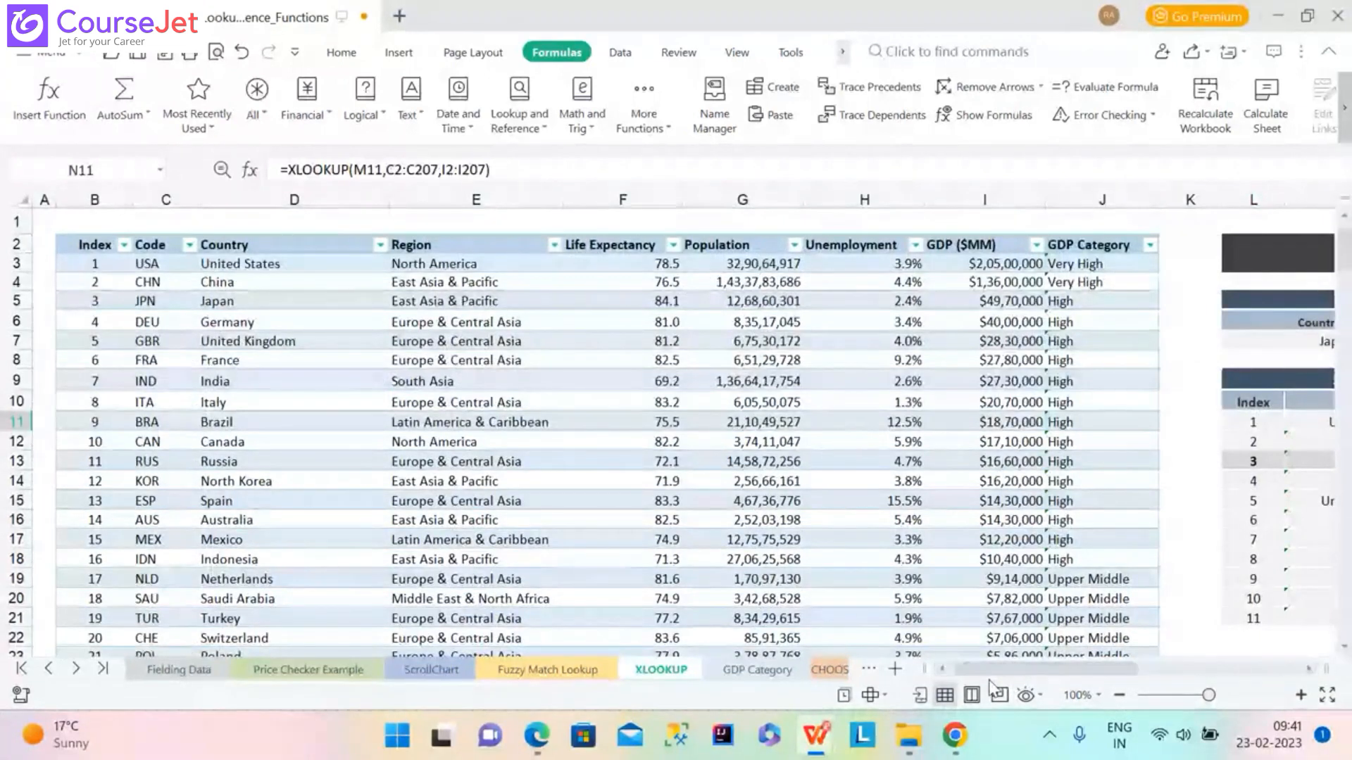
key(ctrl+z)
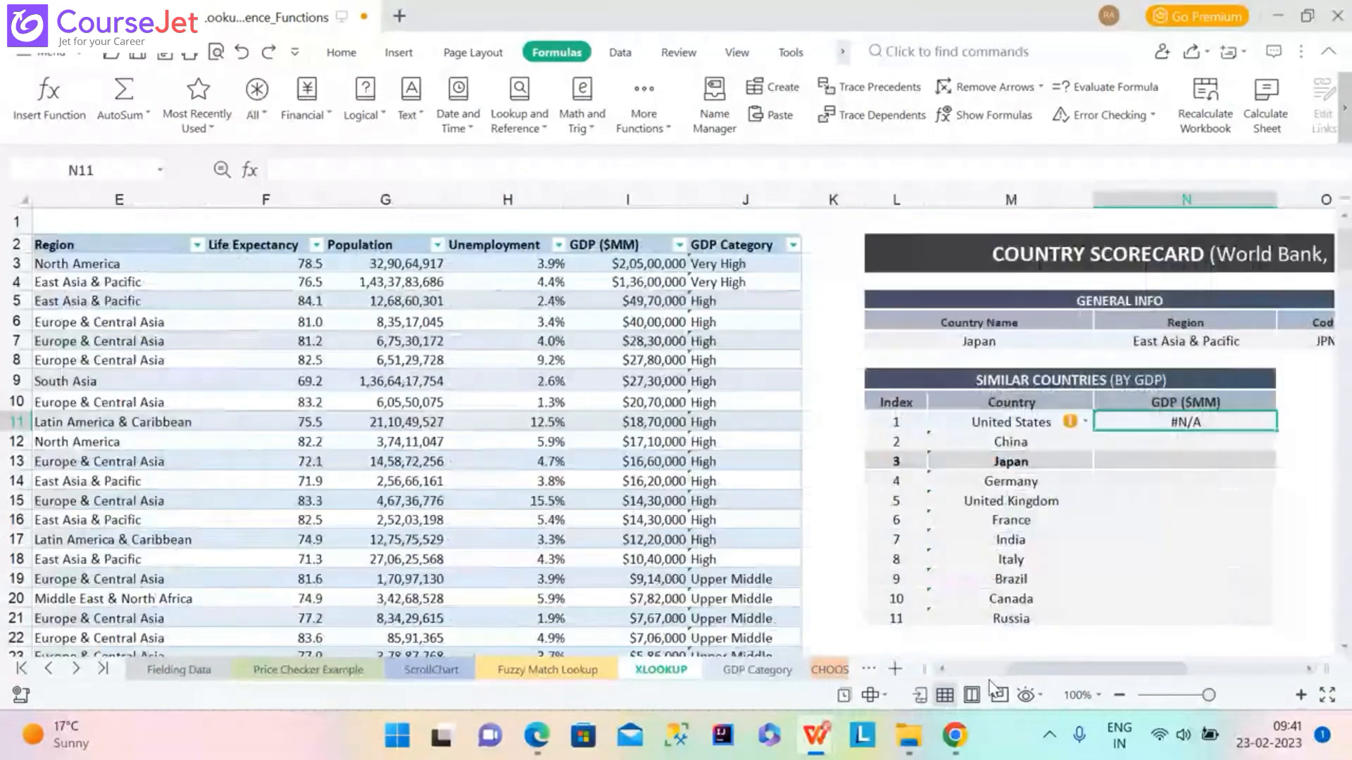
key(ctrl+z)
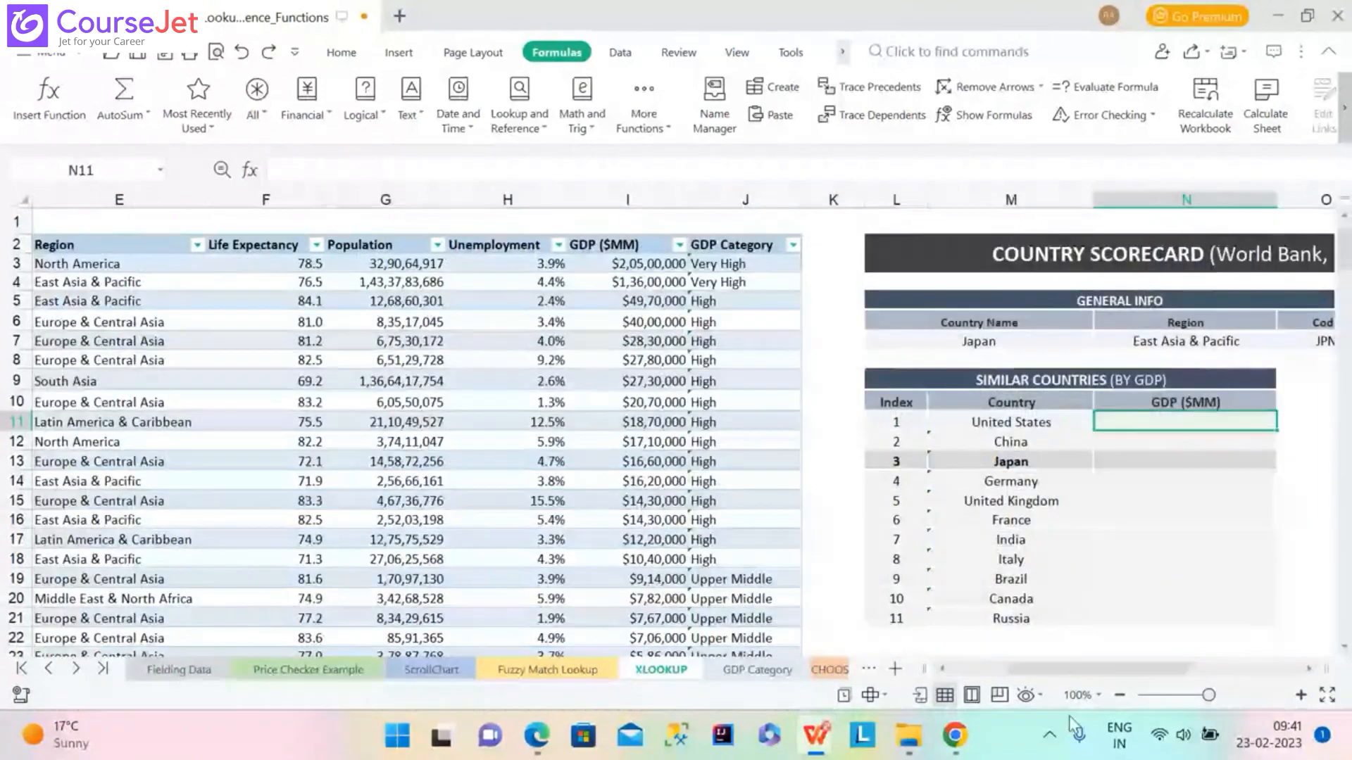
click(1013, 425)
click(452, 172)
click(463, 171)
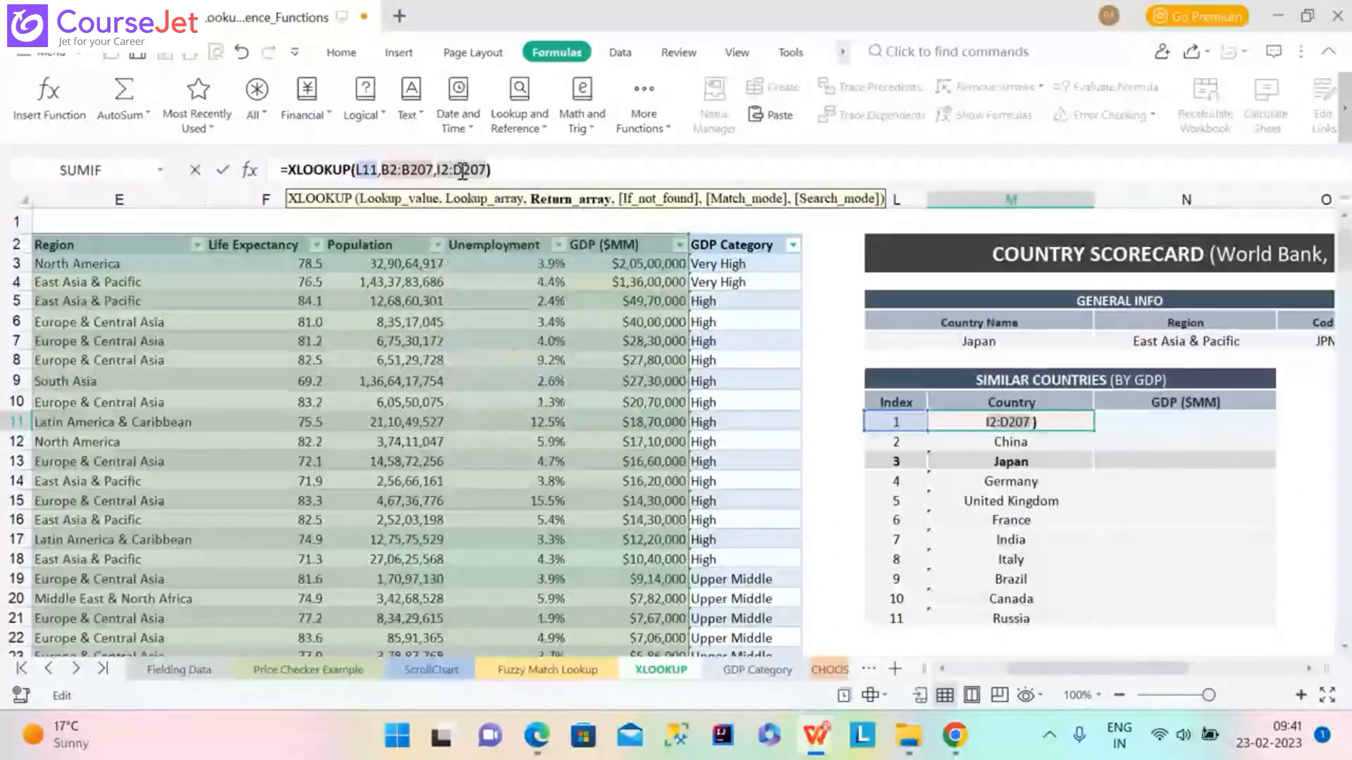
key(BackSpace)
text(I)
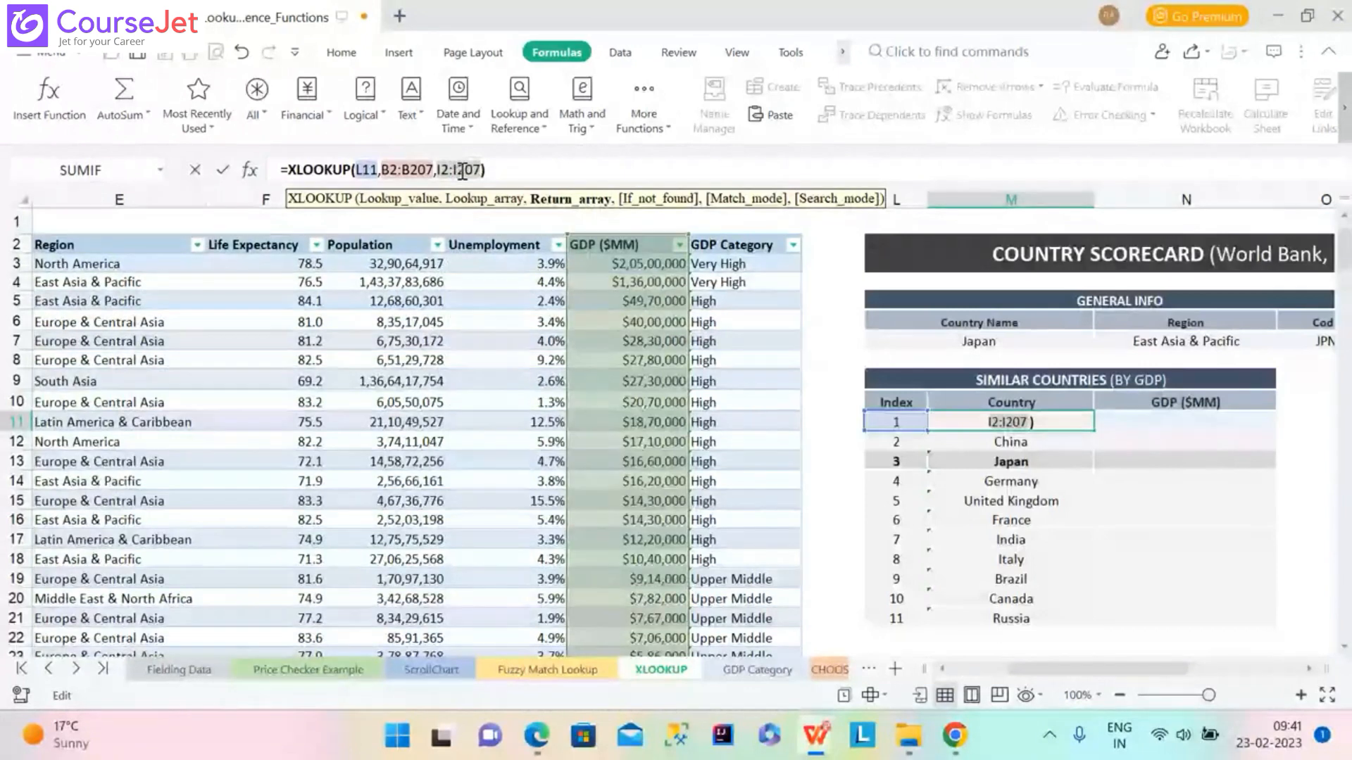
key(BackSpace)
text(D)
key(Left)
key(Left)
key(Left)
key(BackSpace)
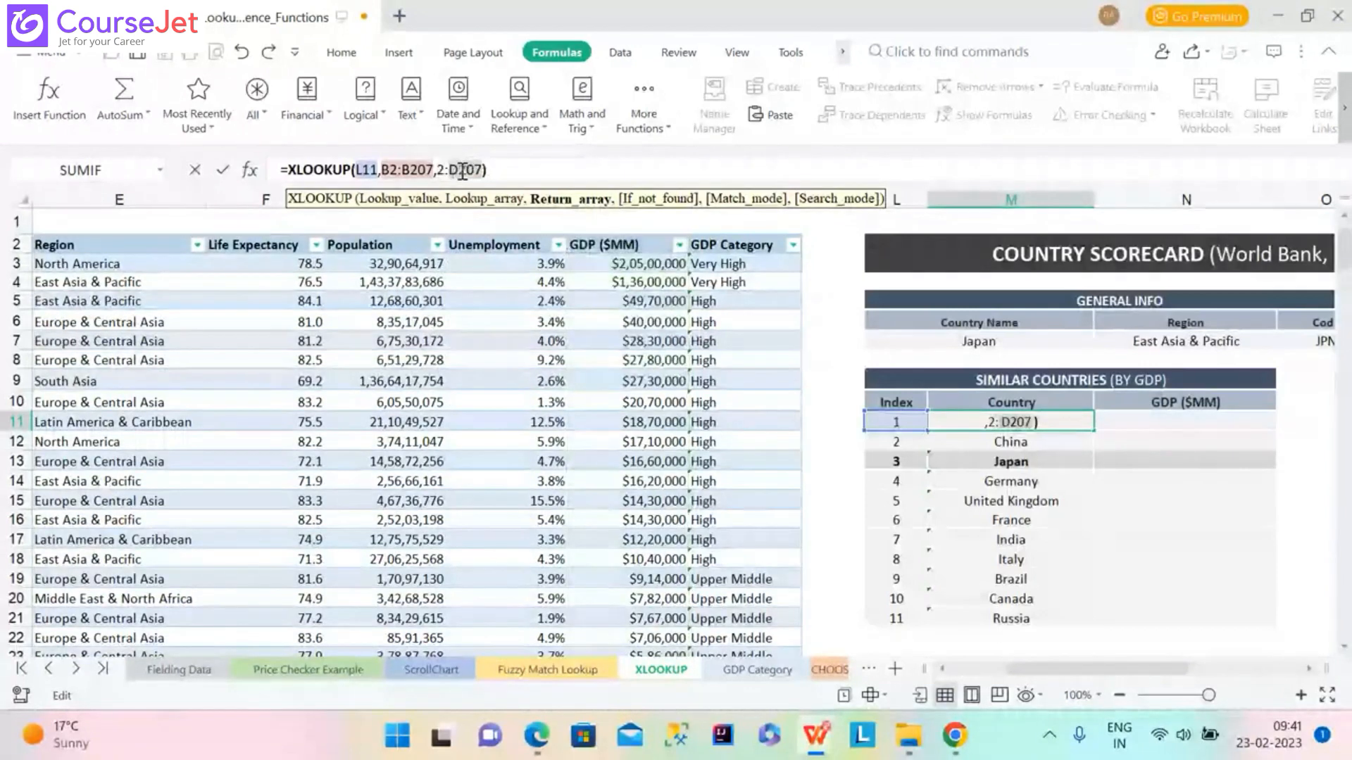
text(D)
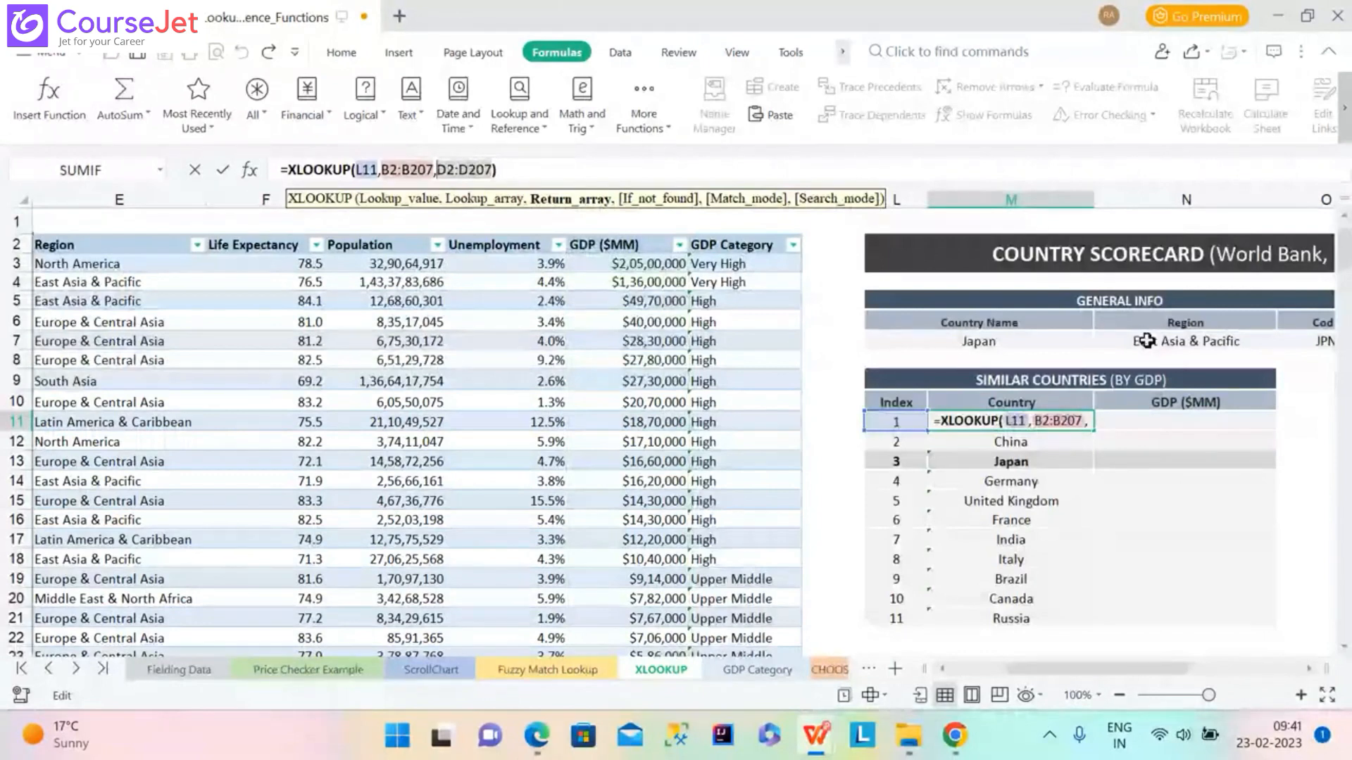
Copy the full text of the M11 formula, =XLOOKUP(L11,B2:B207,D2:D207), into N11 with its references unshifted.
click(671, 171)
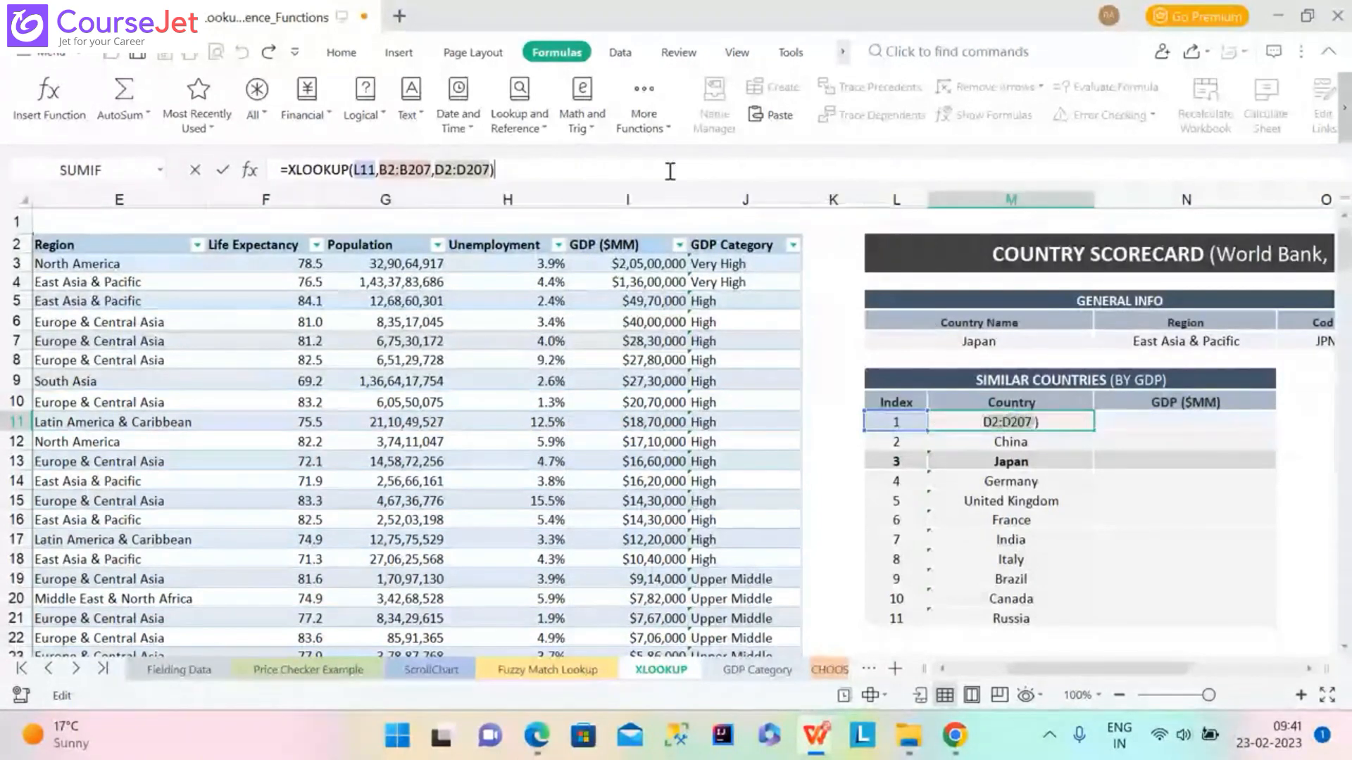
key(ctrl+a)
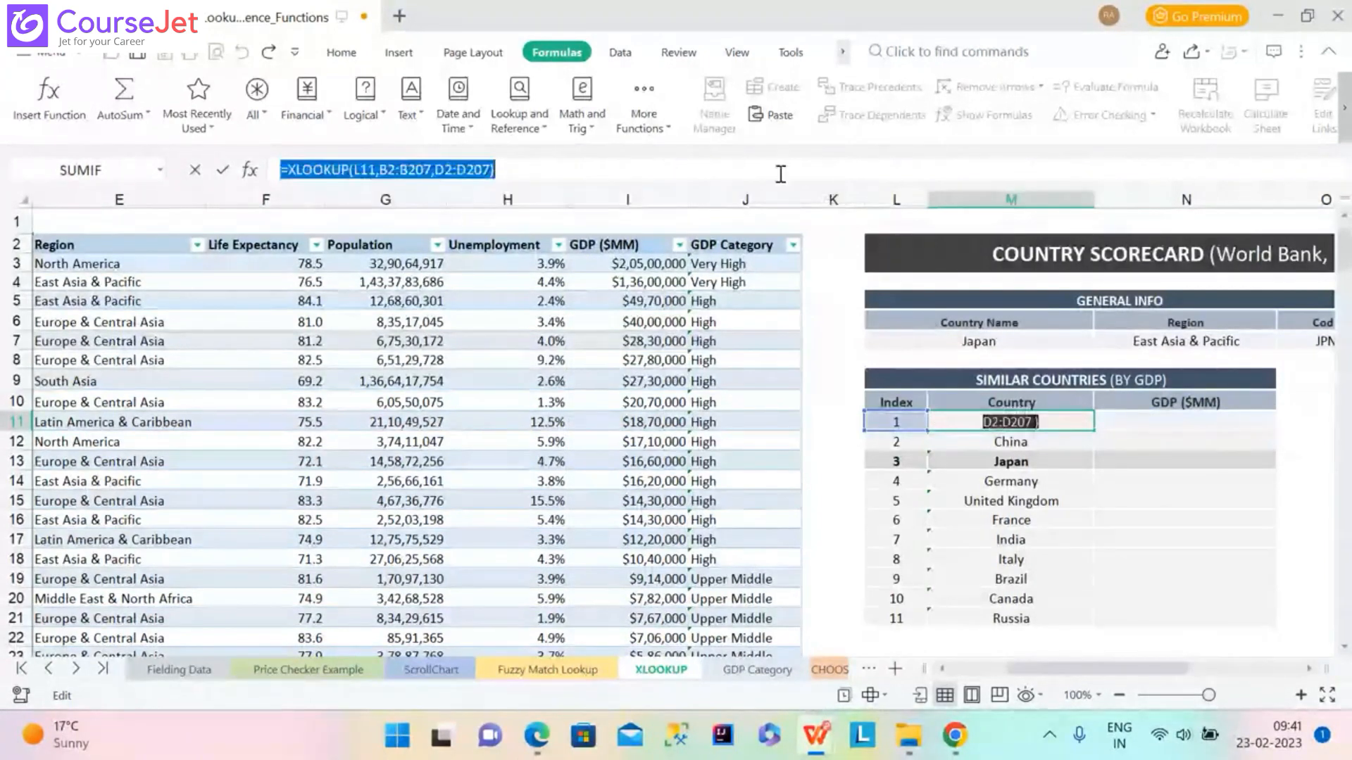
click(1261, 419)
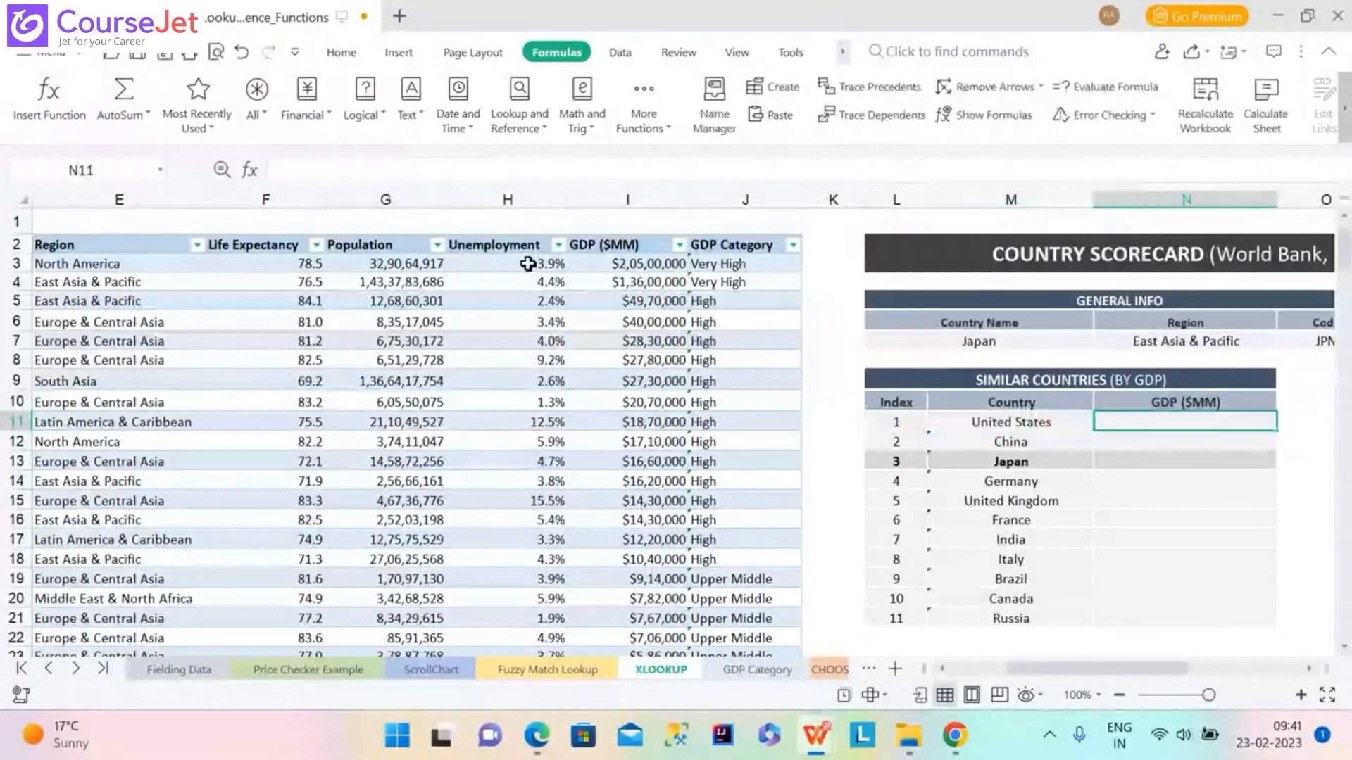
click(521, 174)
key(ctrl+v)
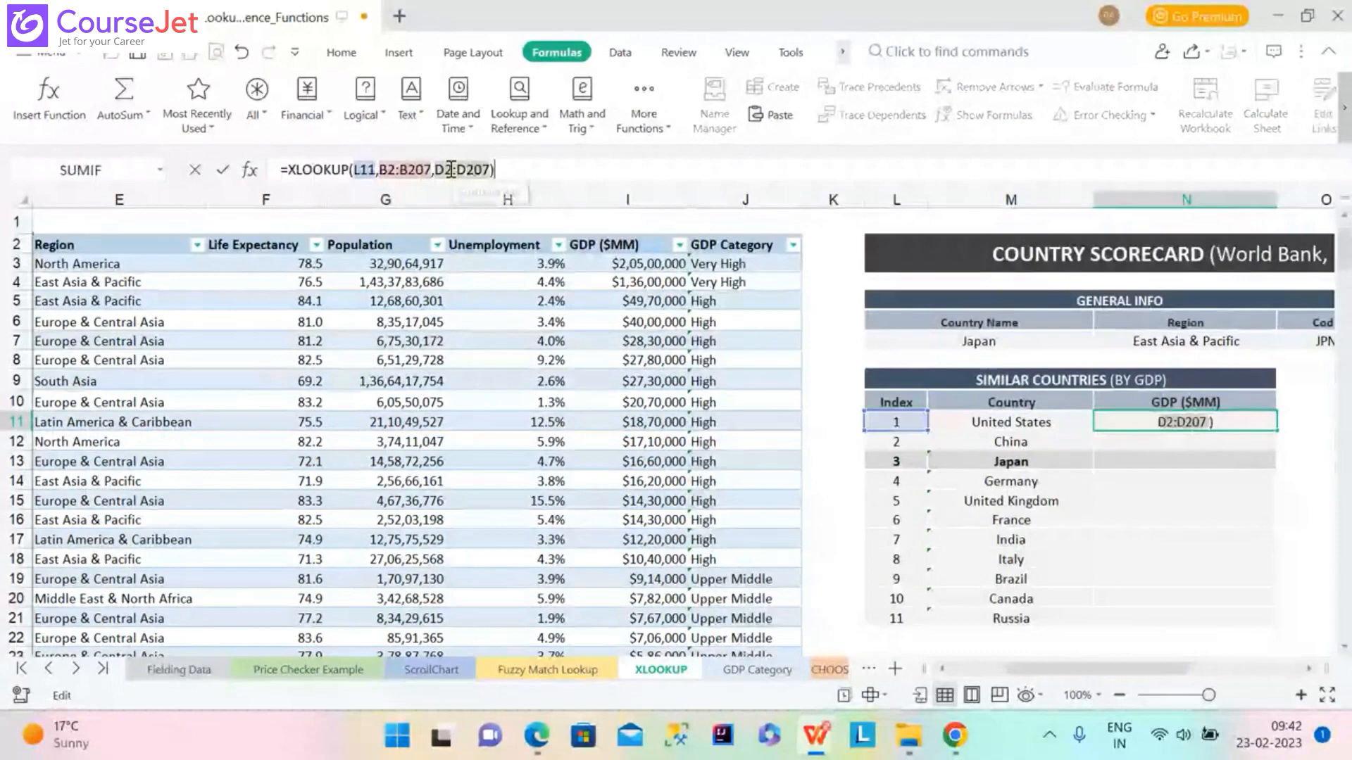
Change the N11 formula's return array to I2:I207 and fill it down the GDP ($MM) column through index 11.
click(446, 170)
key(BackSpace)
text(I)
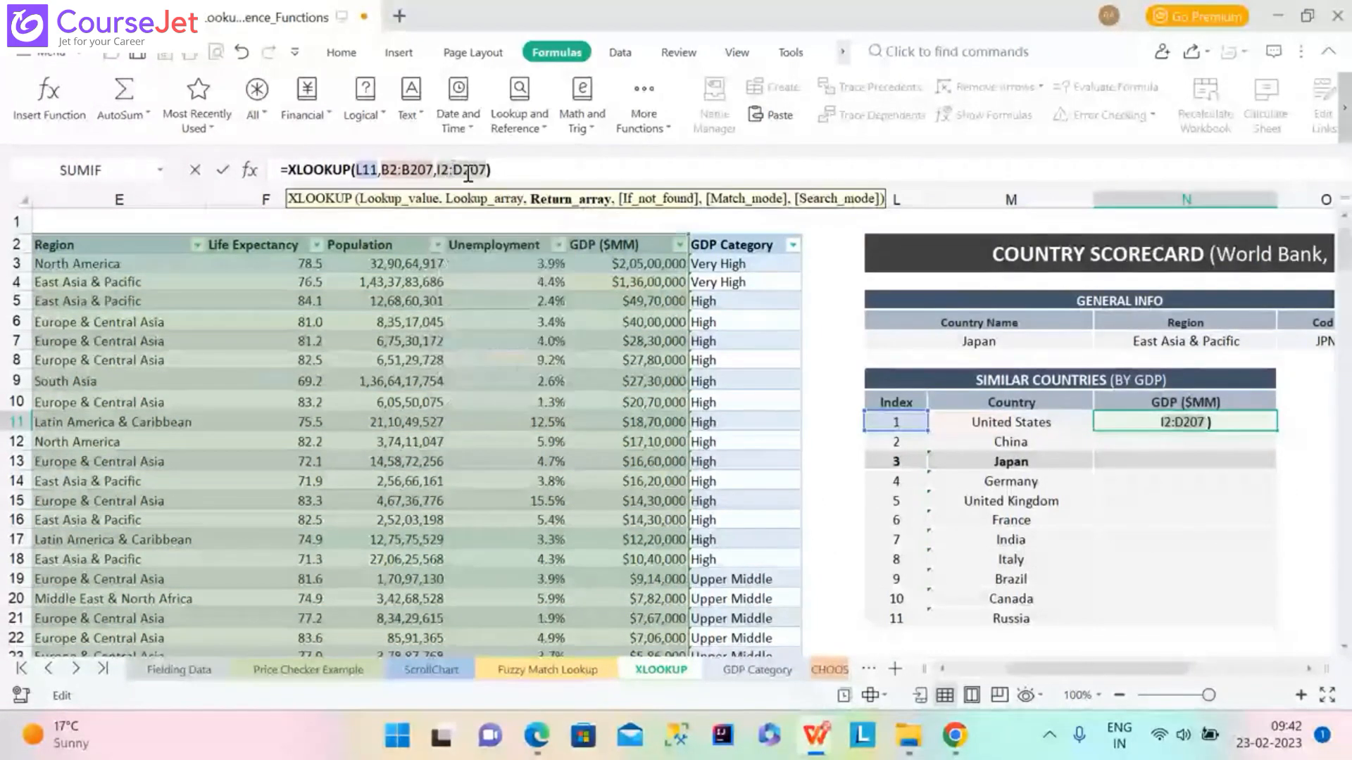
key(BackSpace)
text(I)
key(Return)
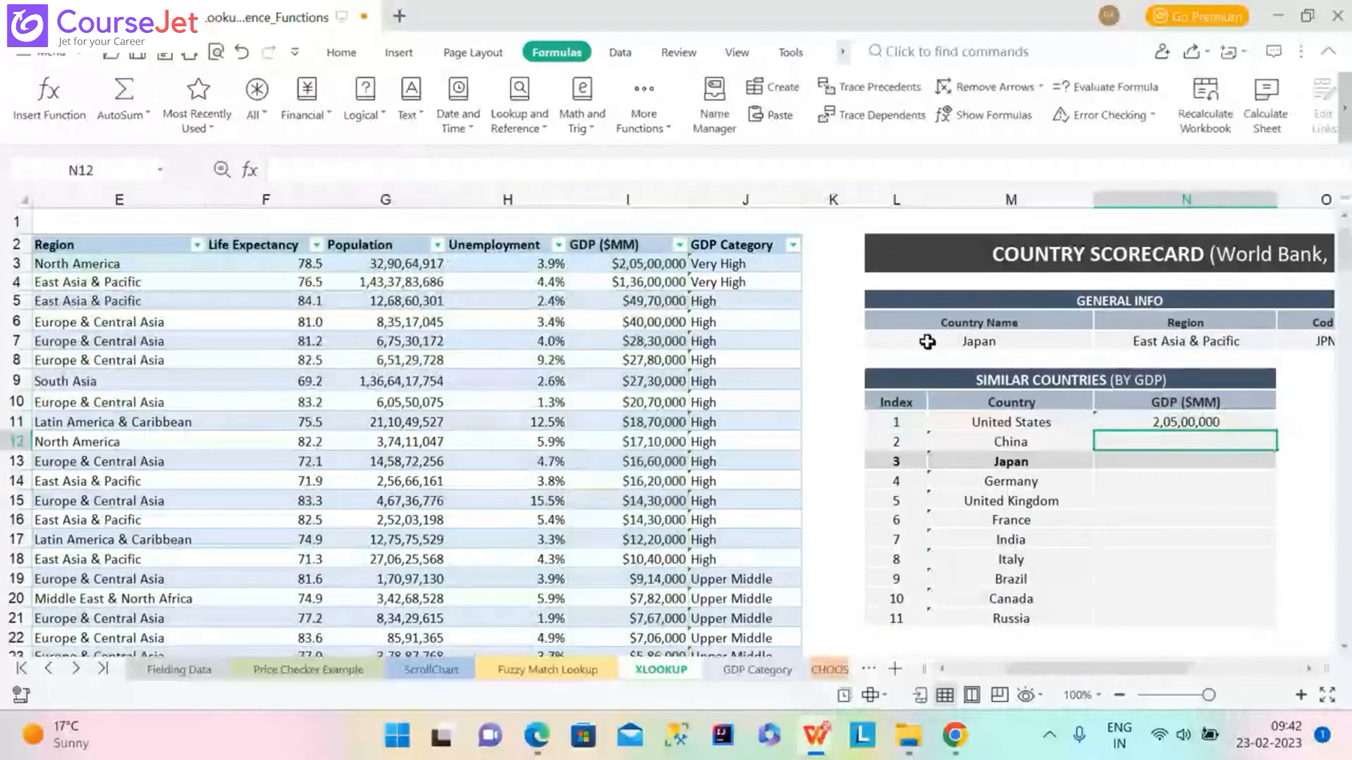
click(1238, 423)
double_click(1276, 431)
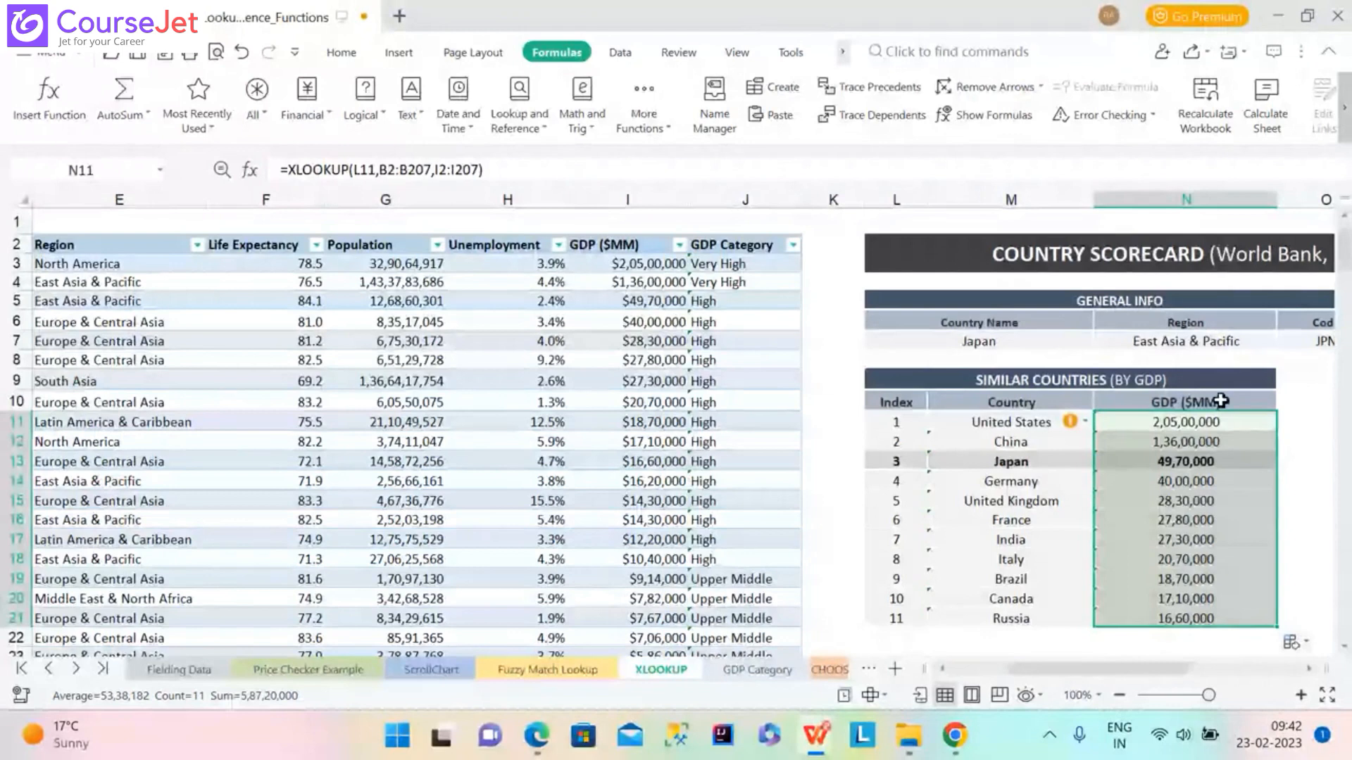
Choose Unemployment as the Similar Countries column header in N10.
click(1220, 400)
click(1286, 403)
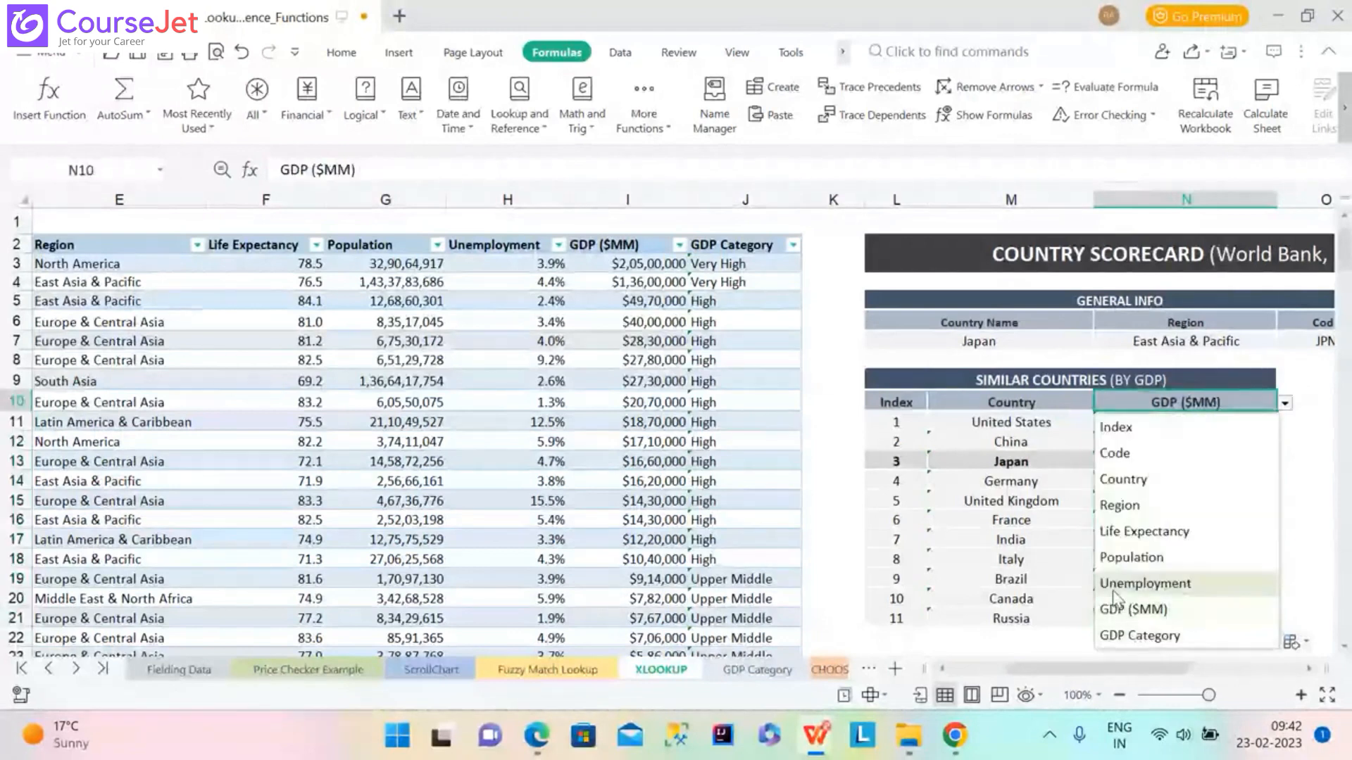
click(1112, 584)
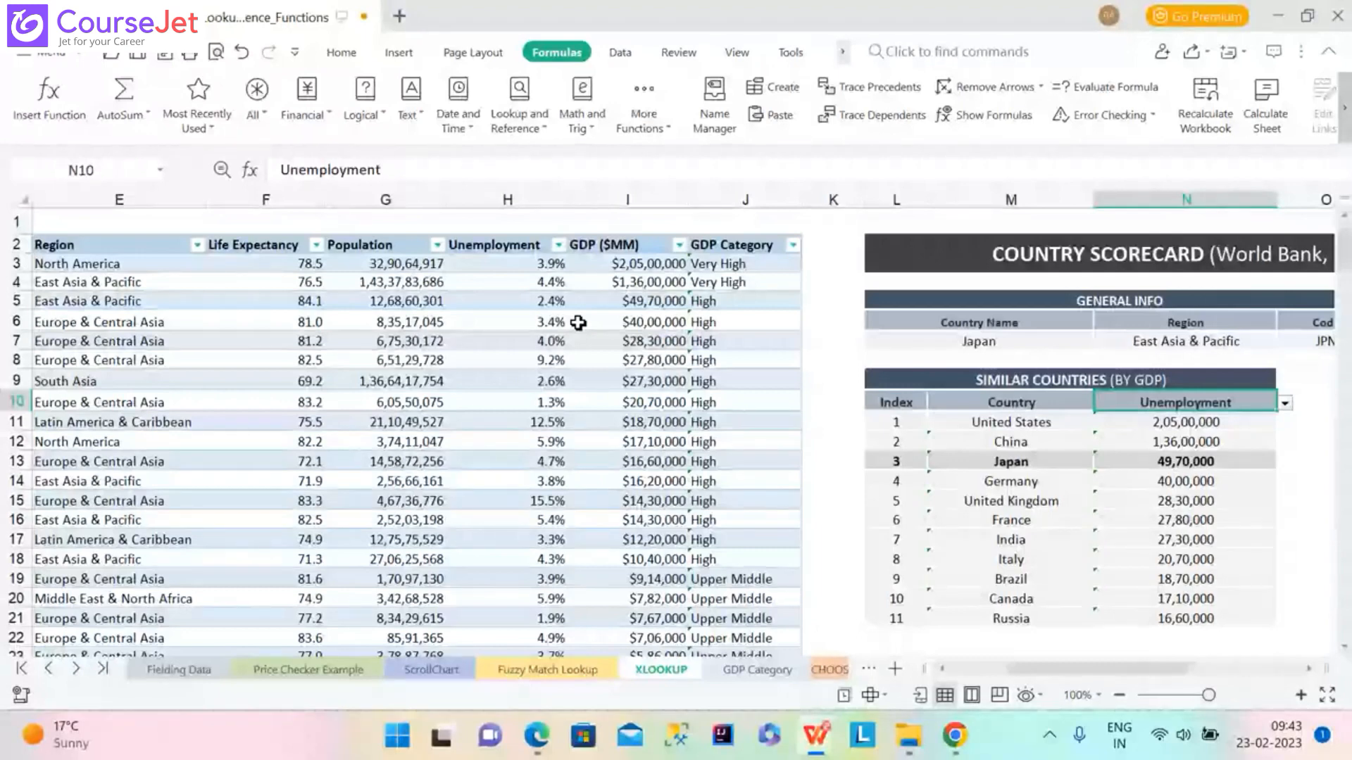
Replace the return array I2:I207 in the N11 formula with a nested XLOOKUP function.
click(1160, 423)
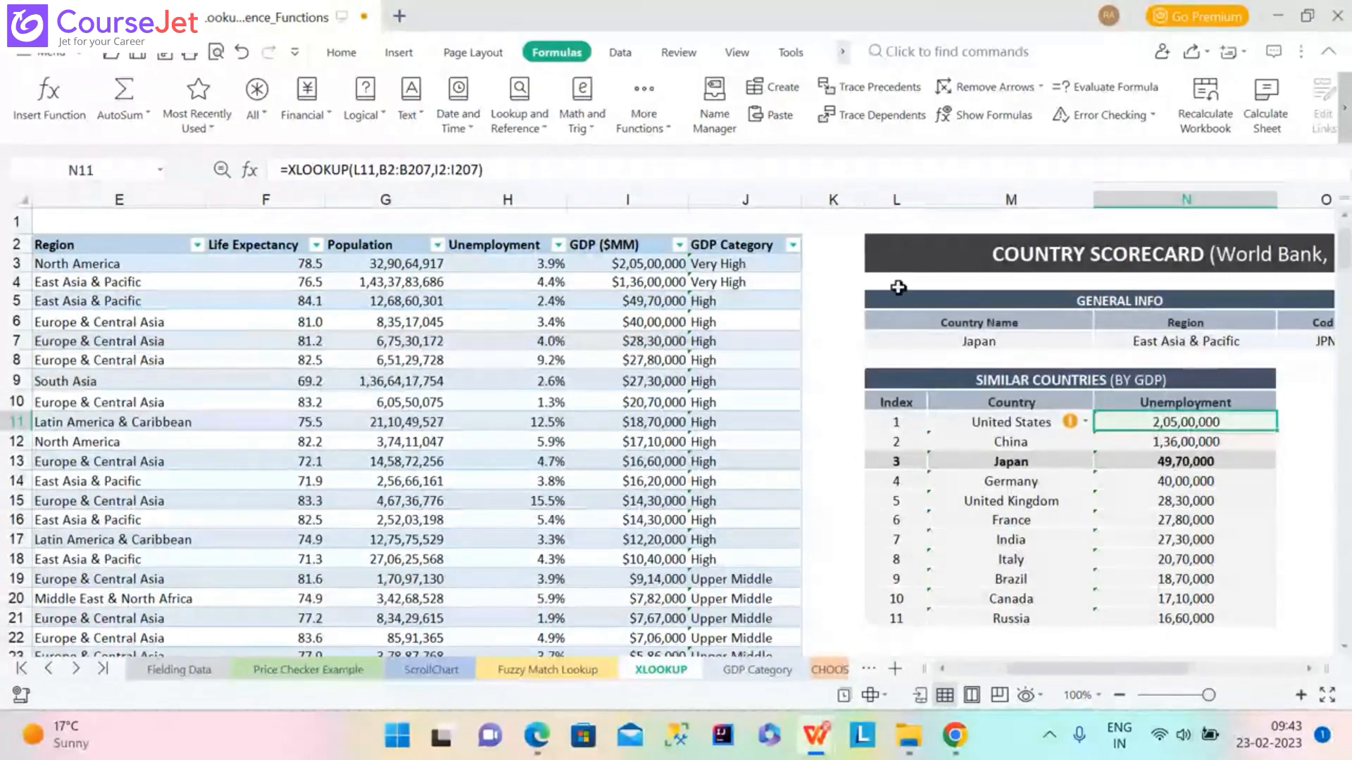
click(477, 170)
key(BackSpace)
key(BackSpace)
key(BackSpace)
key(BackSpace)
key(BackSpace)
key(BackSpace)
key(BackSpace)
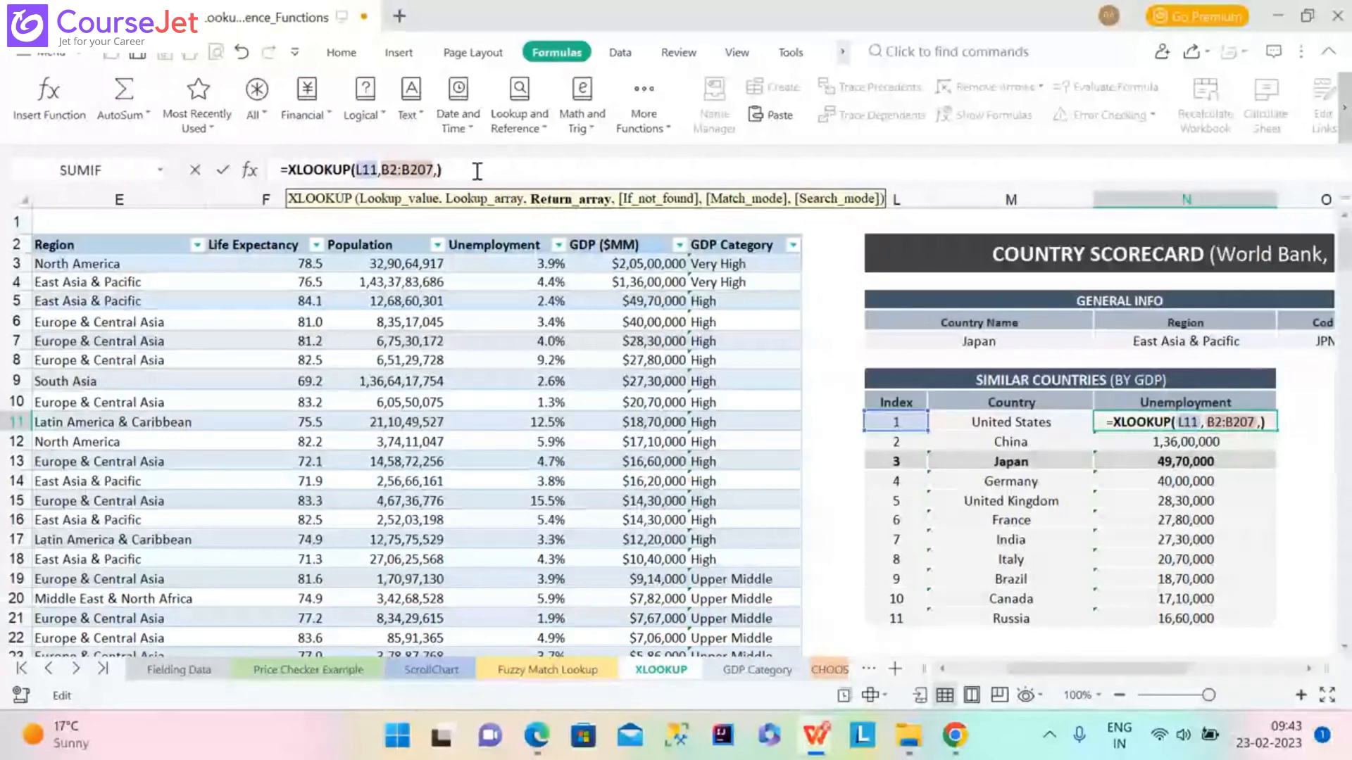
text(x)
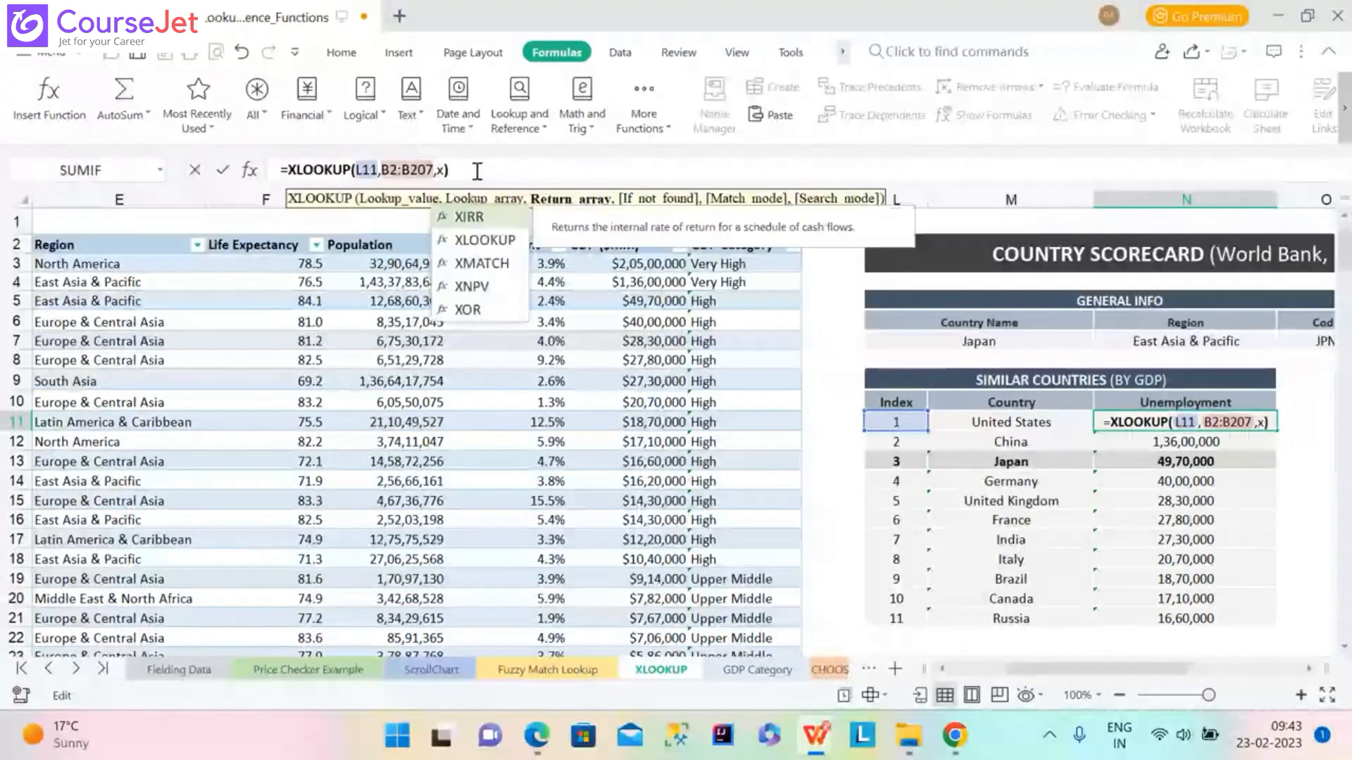
text(look)
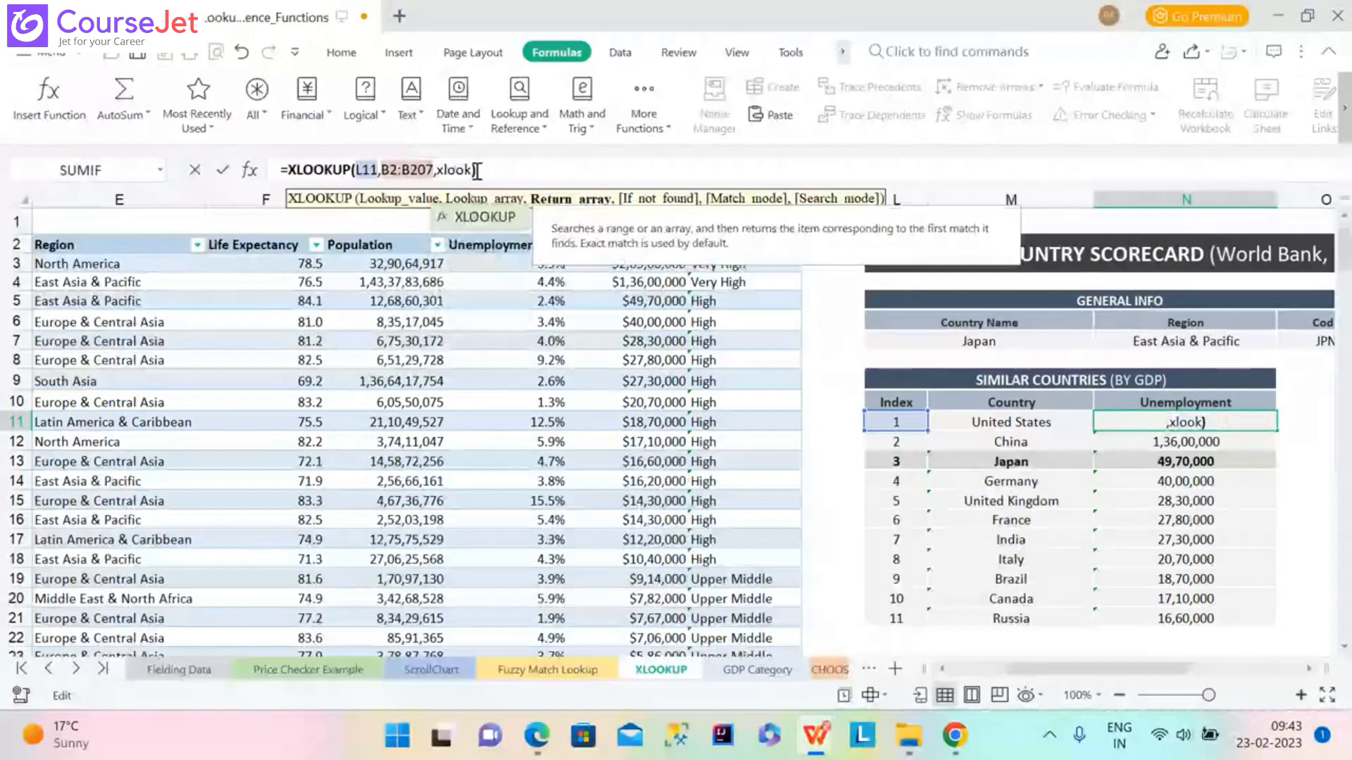
double_click(486, 215)
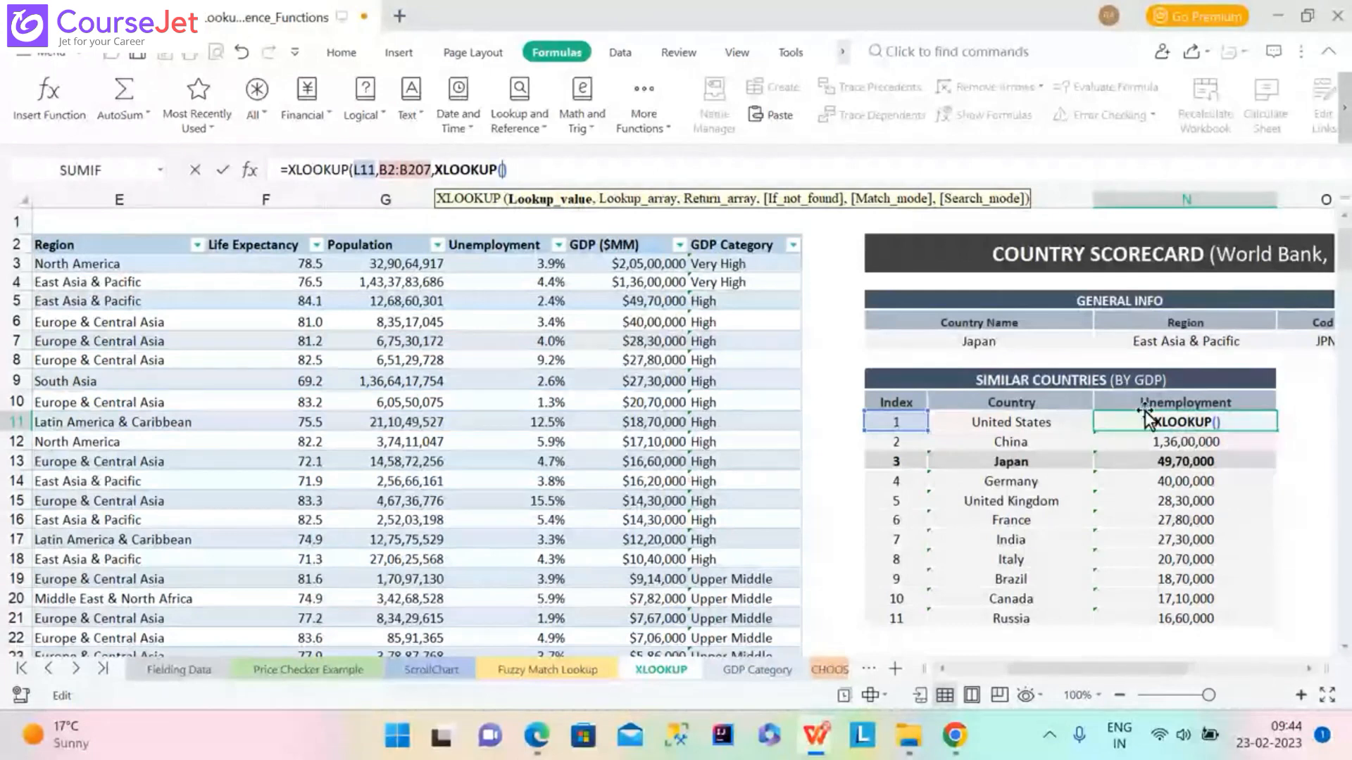
Set the nested XLOOKUP's lookup value to the column header cell as the absolute reference $N$10.
click(1166, 406)
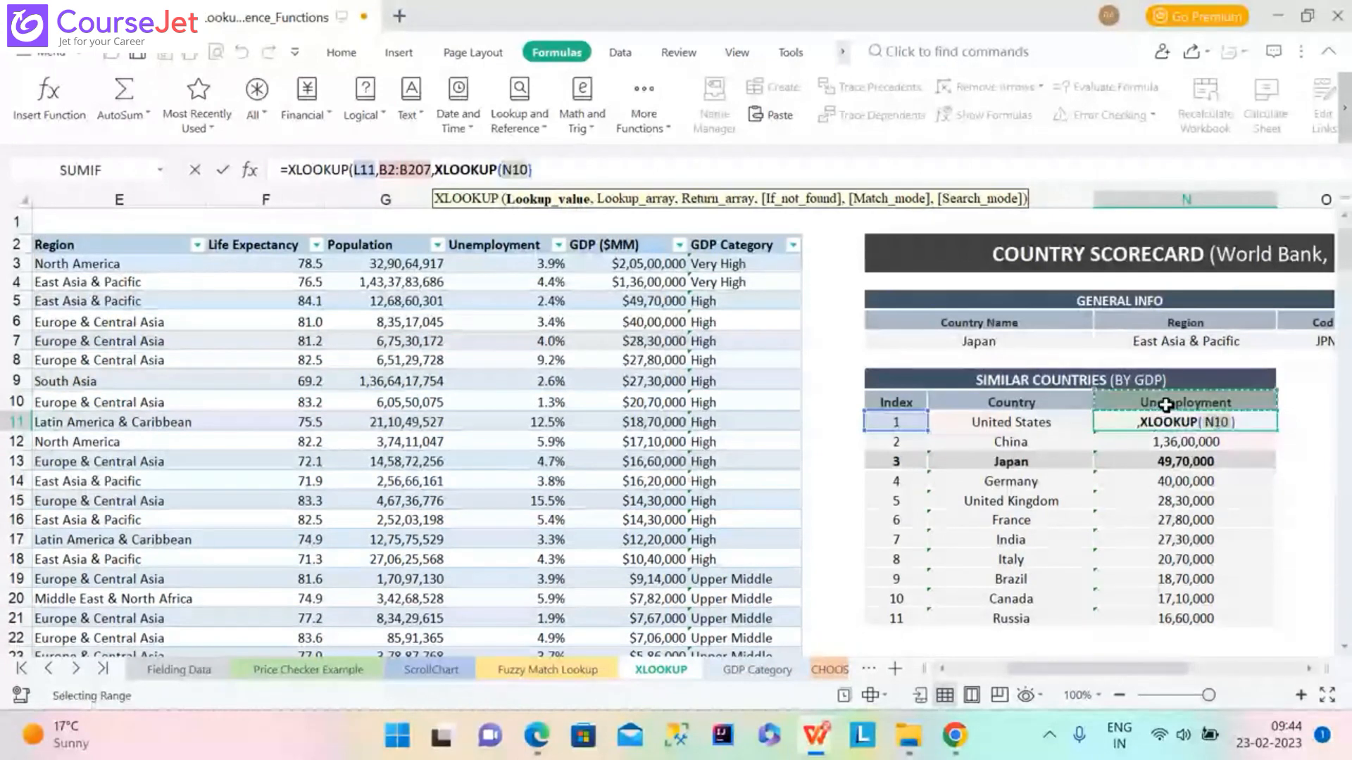
text($)
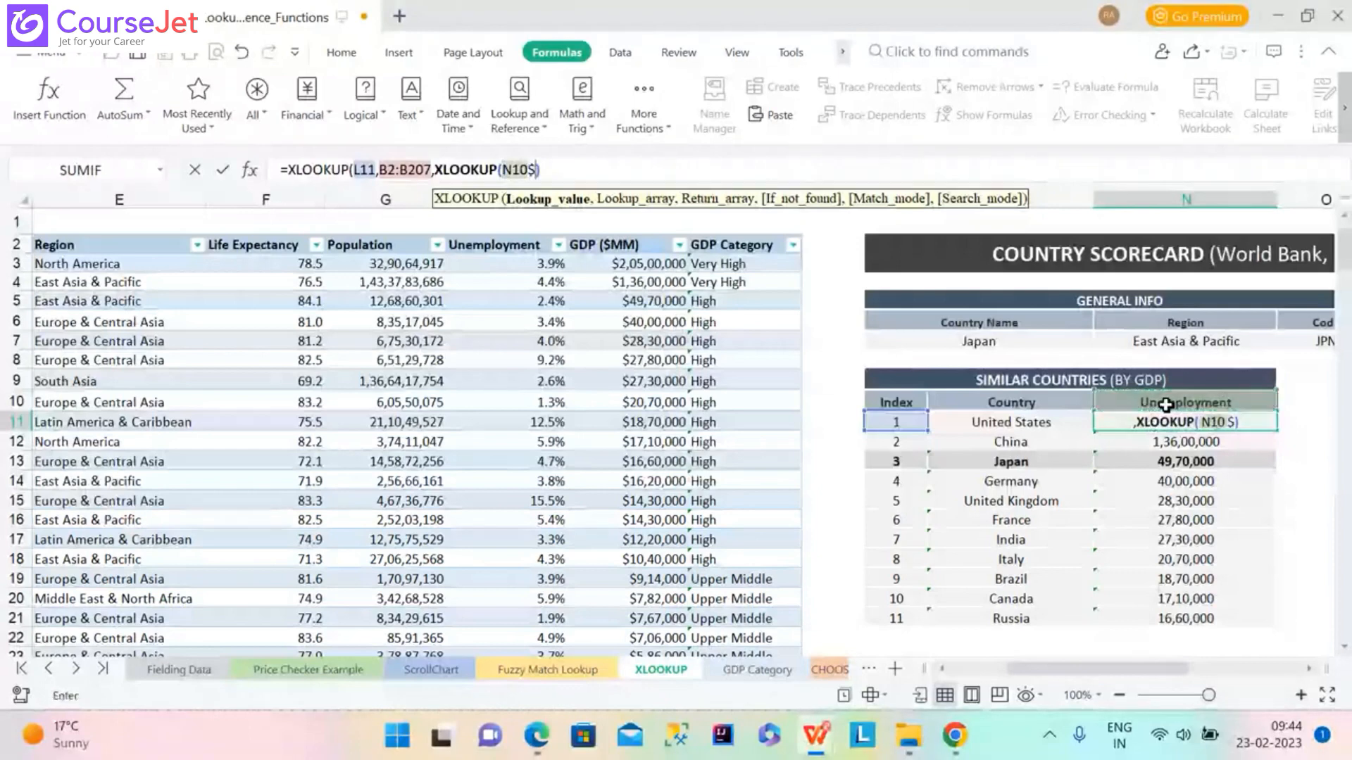
key(BackSpace)
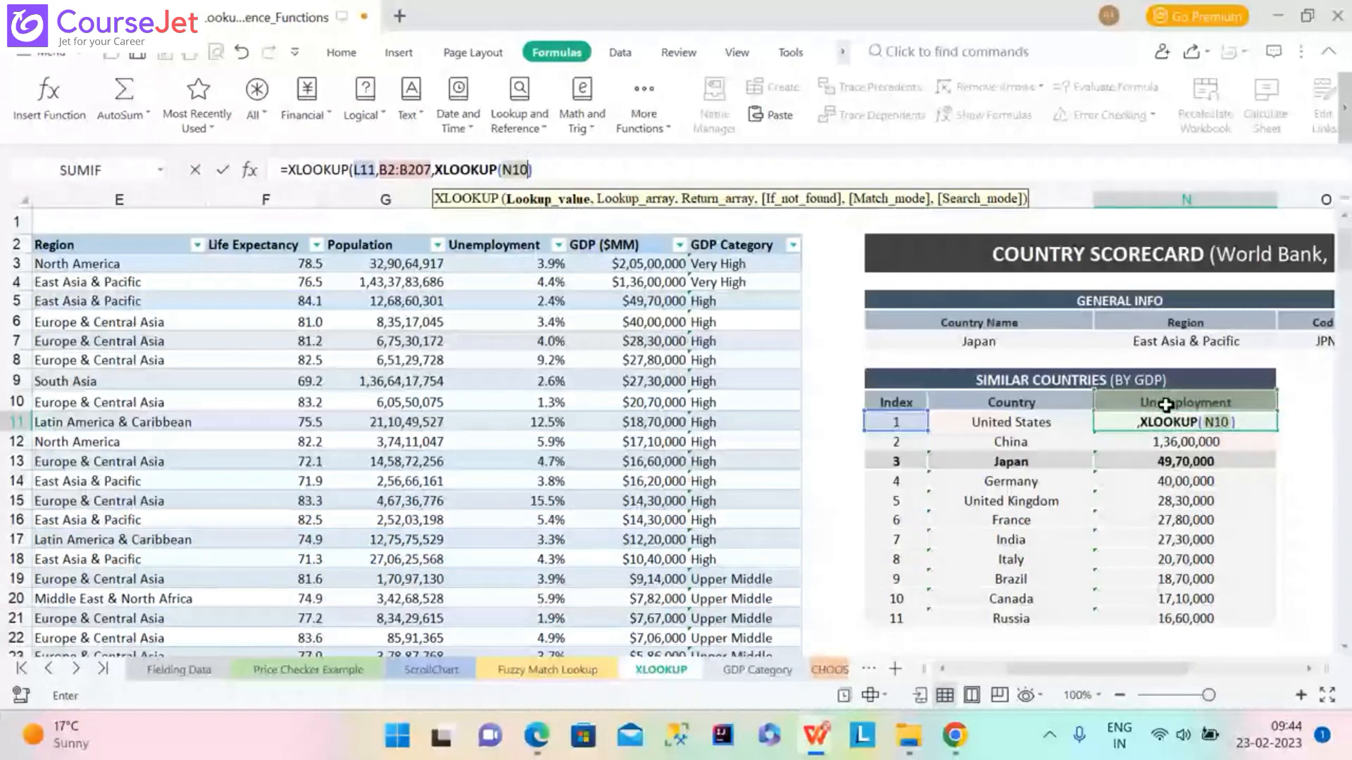
key(F4)
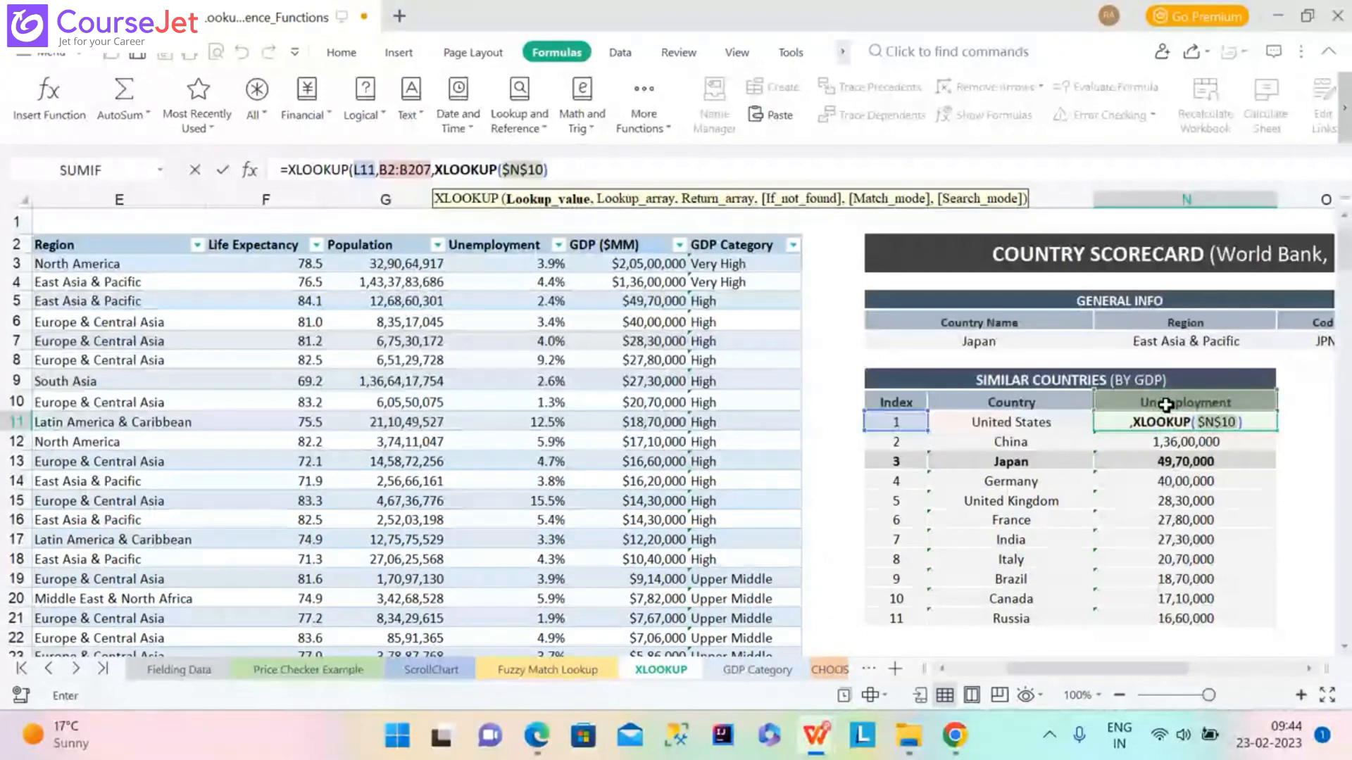
text(,)
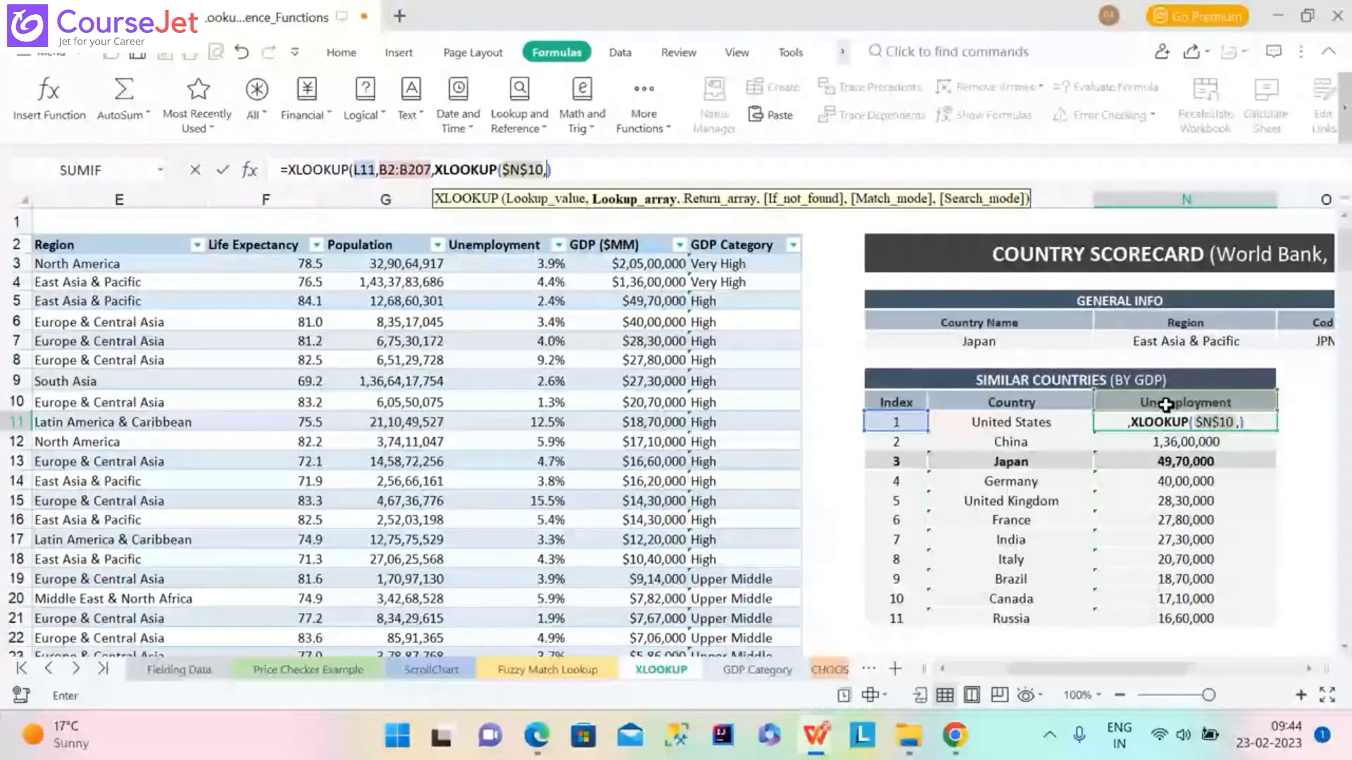
scroll(676, 436, left, 3)
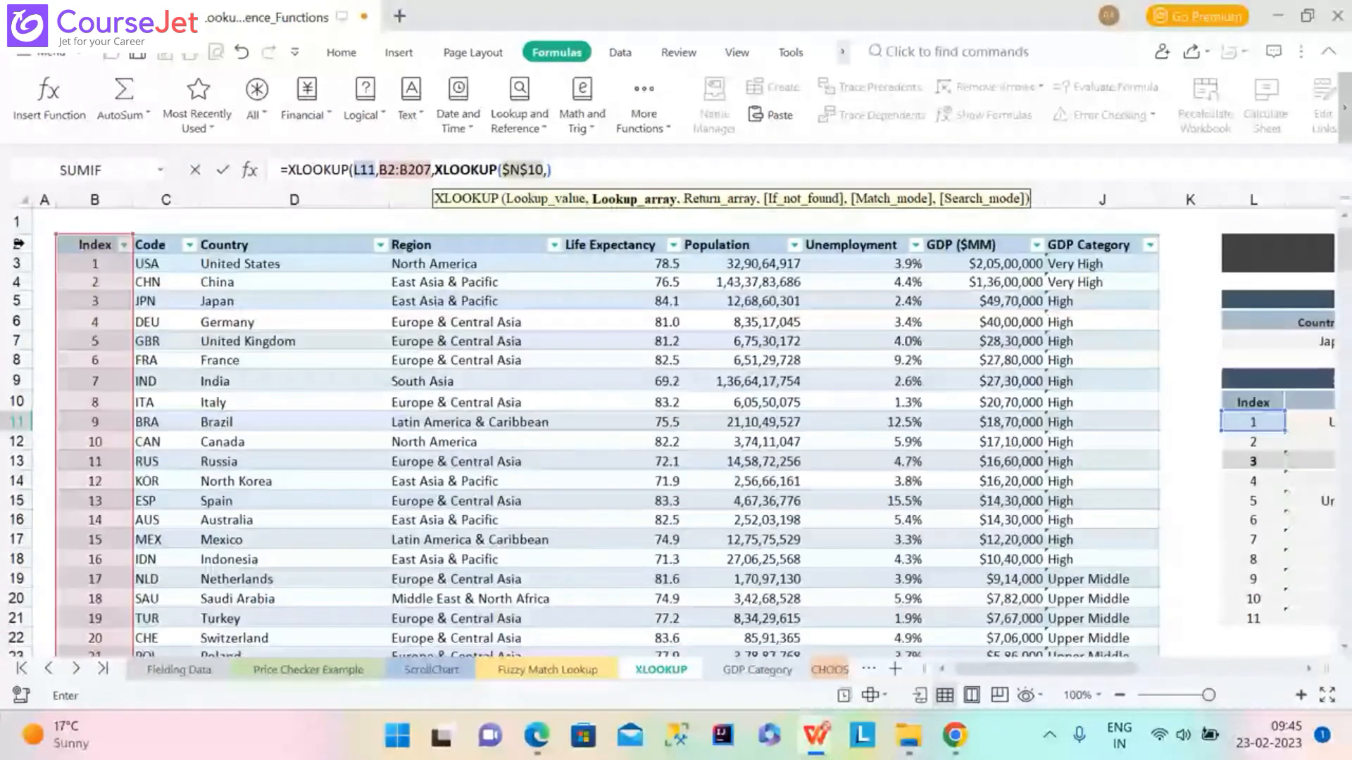
click(19, 244)
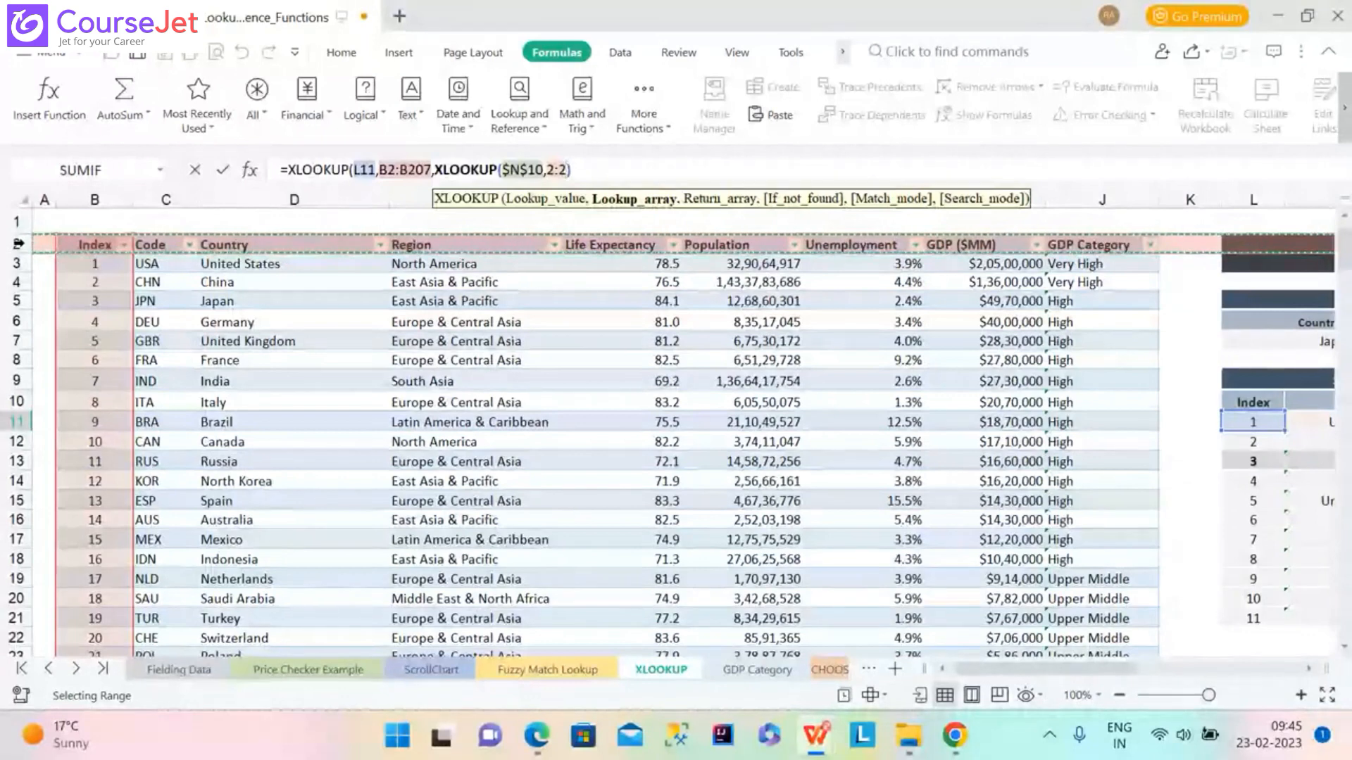
key(BackSpace)
key(BackSpace)
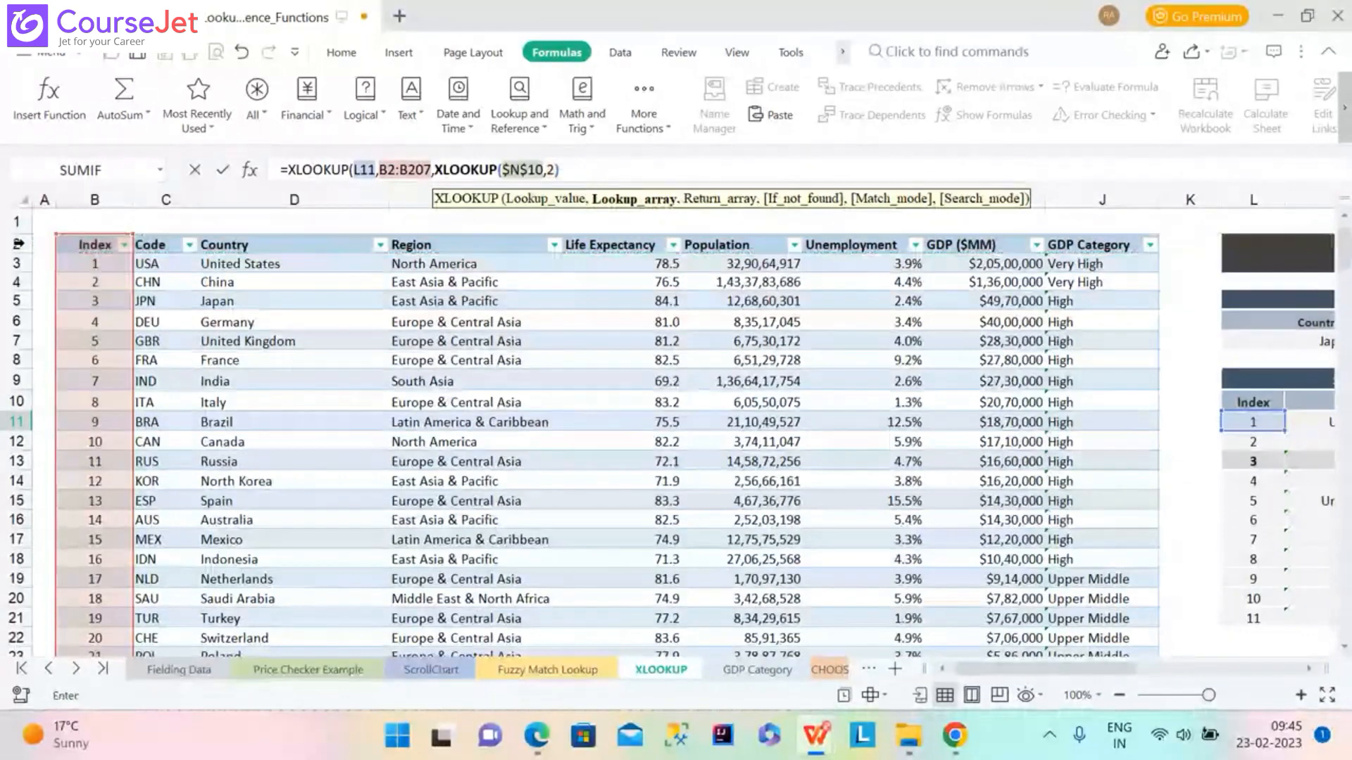
key(BackSpace)
Set the nested XLOOKUP's lookup array in the N11 formula to the table's header row B2:J2.
click(94, 246)
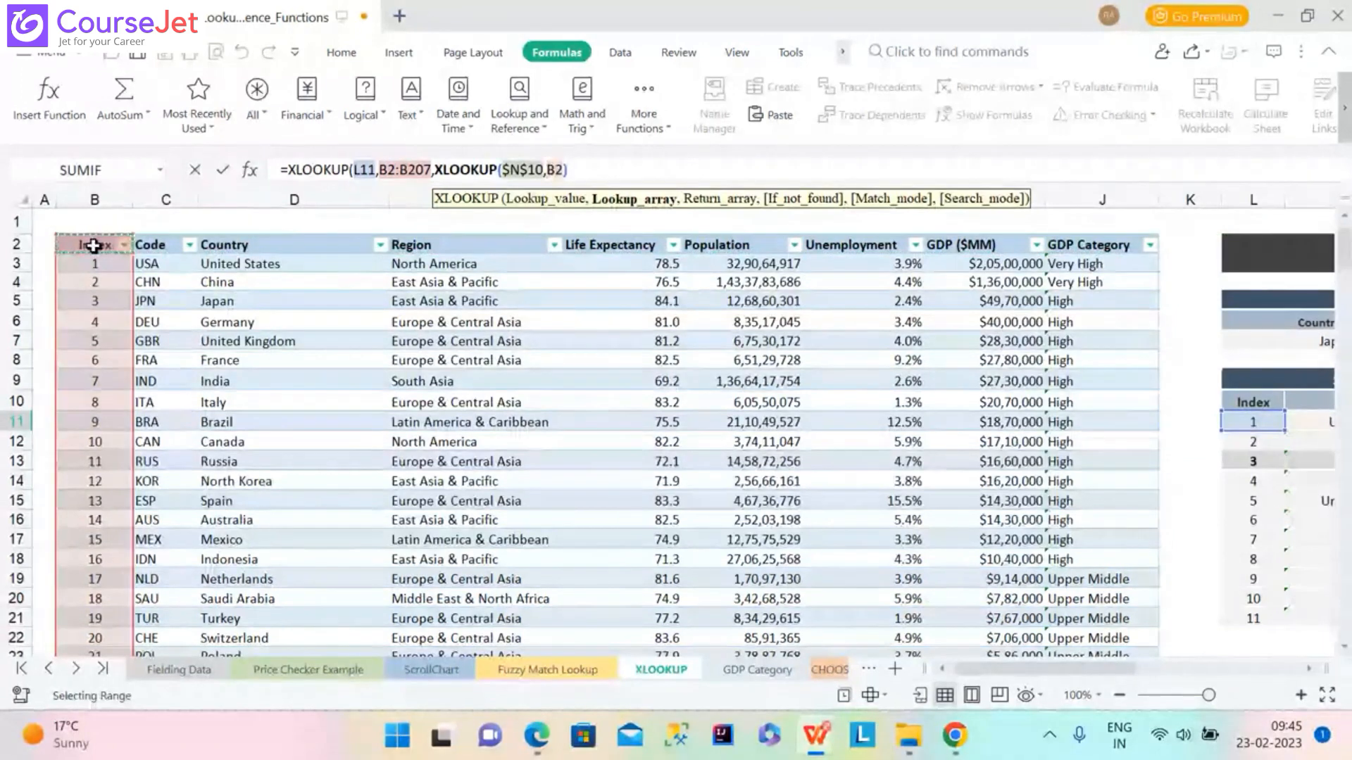
key(ctrl+shift+Right)
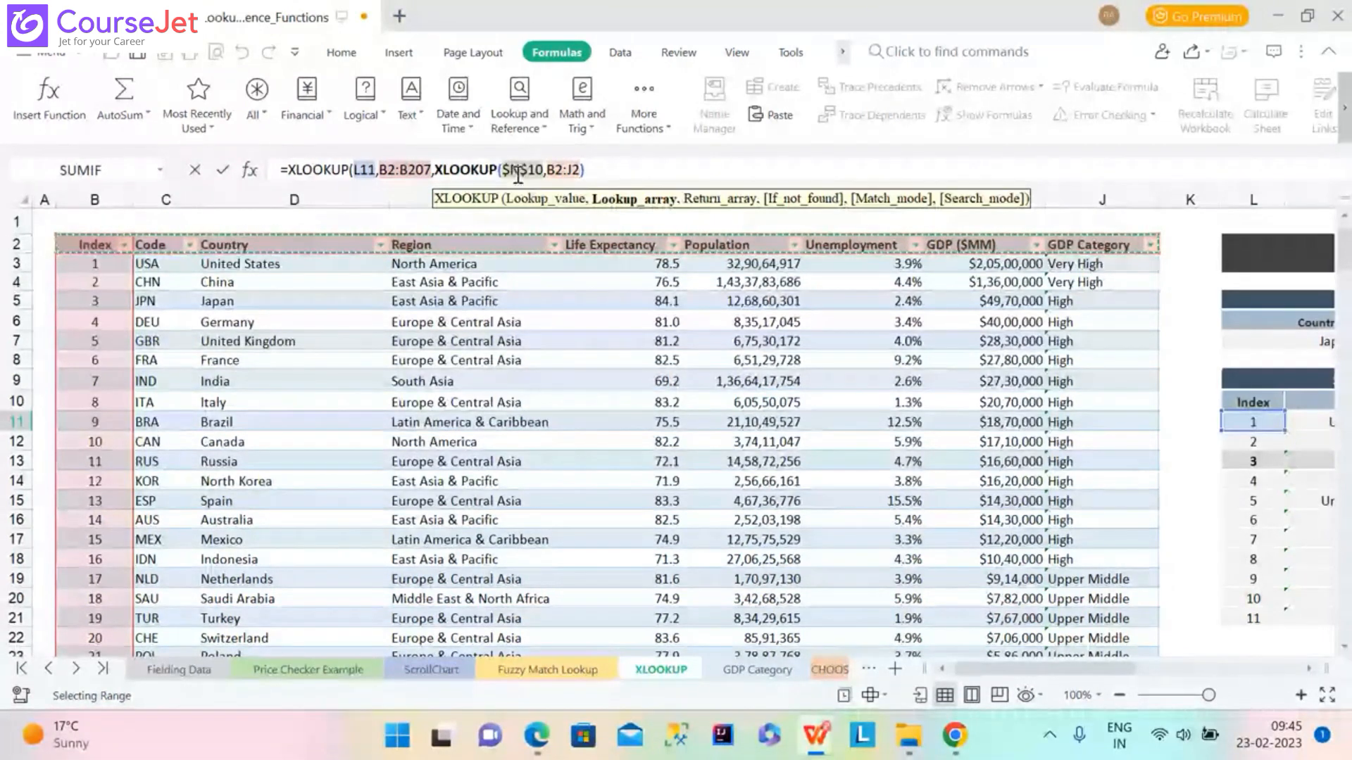
text(,)
Set the nested XLOOKUP's return array to the table data B3:J207 and complete the N11 formula.
click(94, 266)
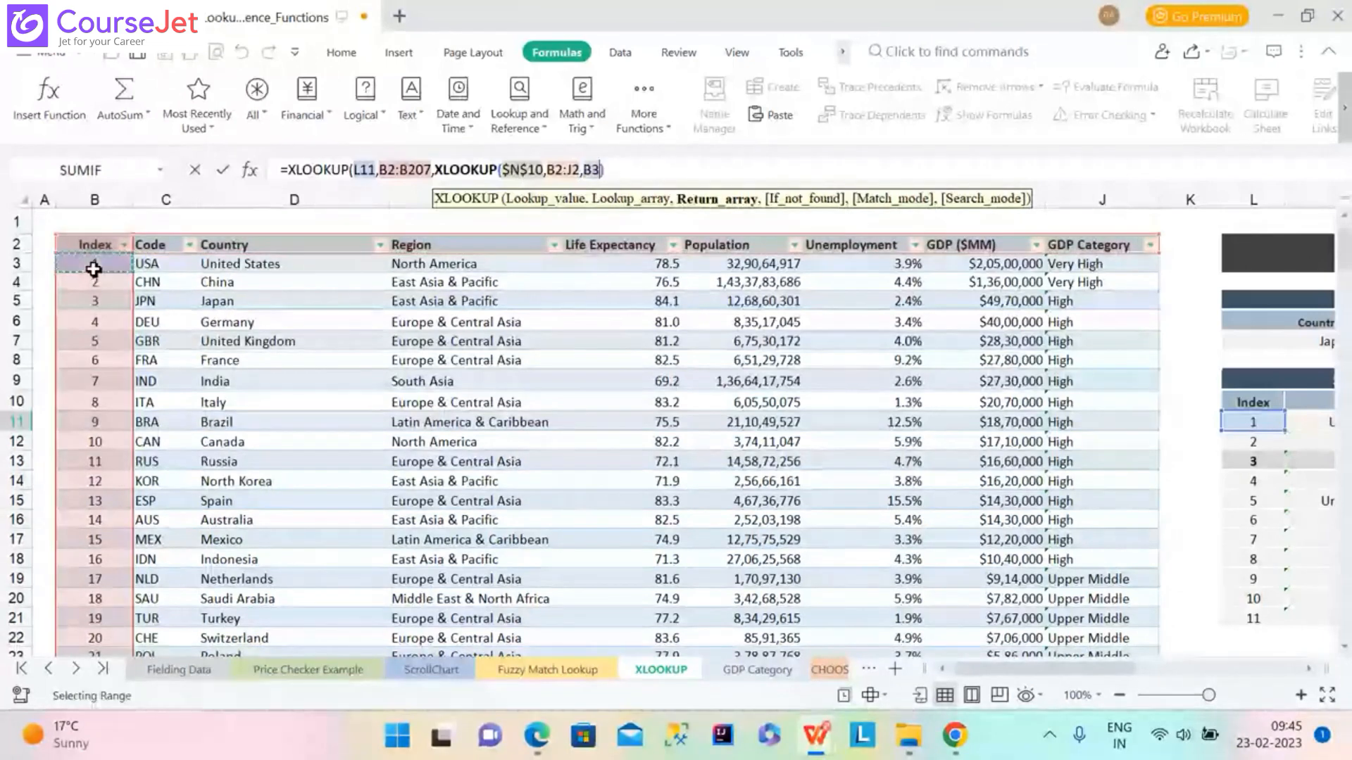
key(ctrl+shift+Right)
key(ctrl+shift+Down)
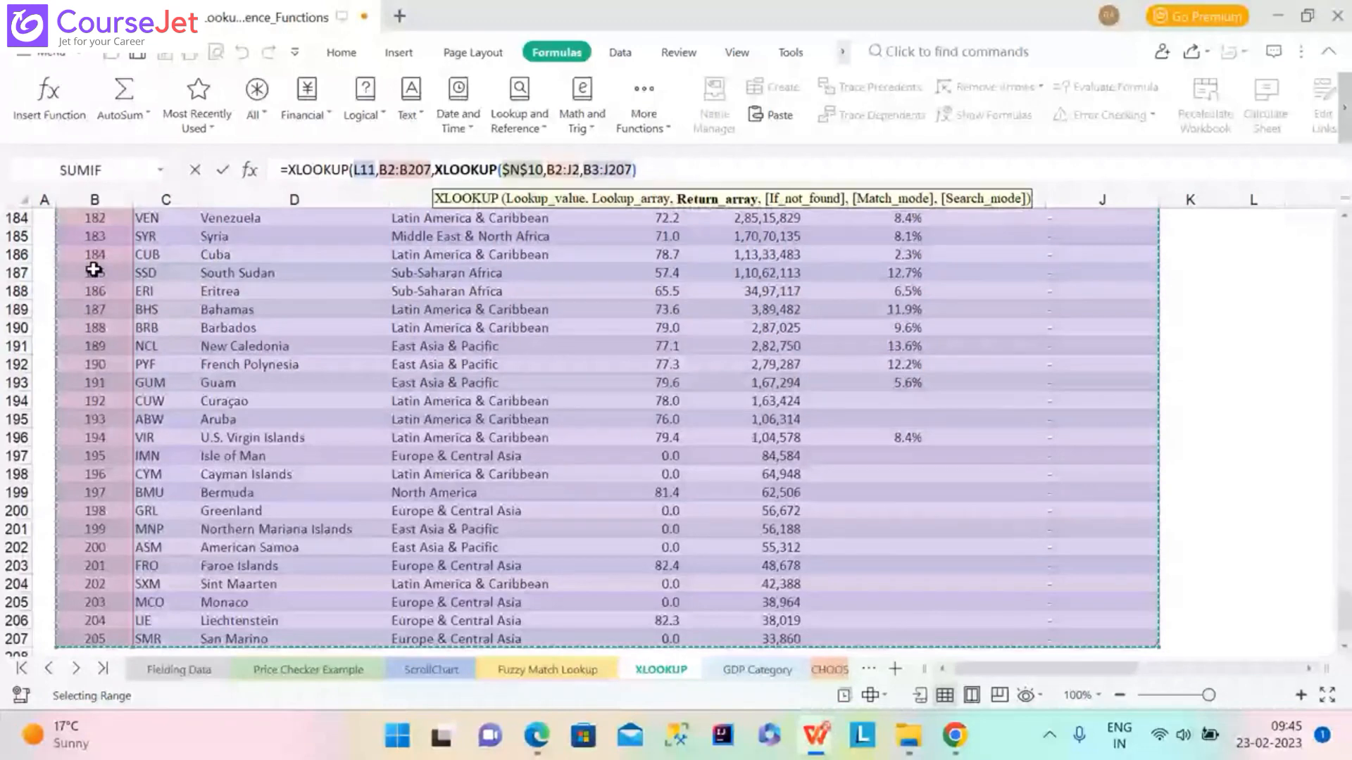
key(Right)
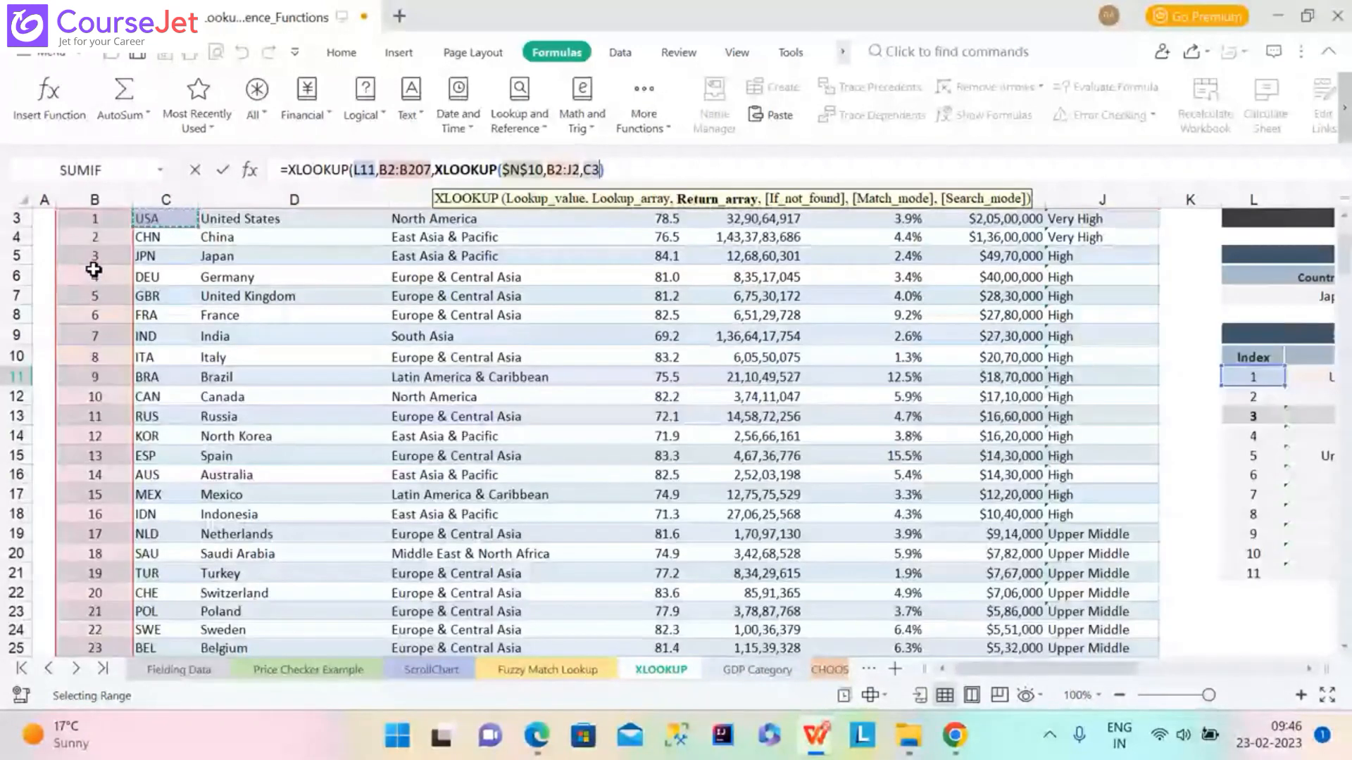
click(79, 225)
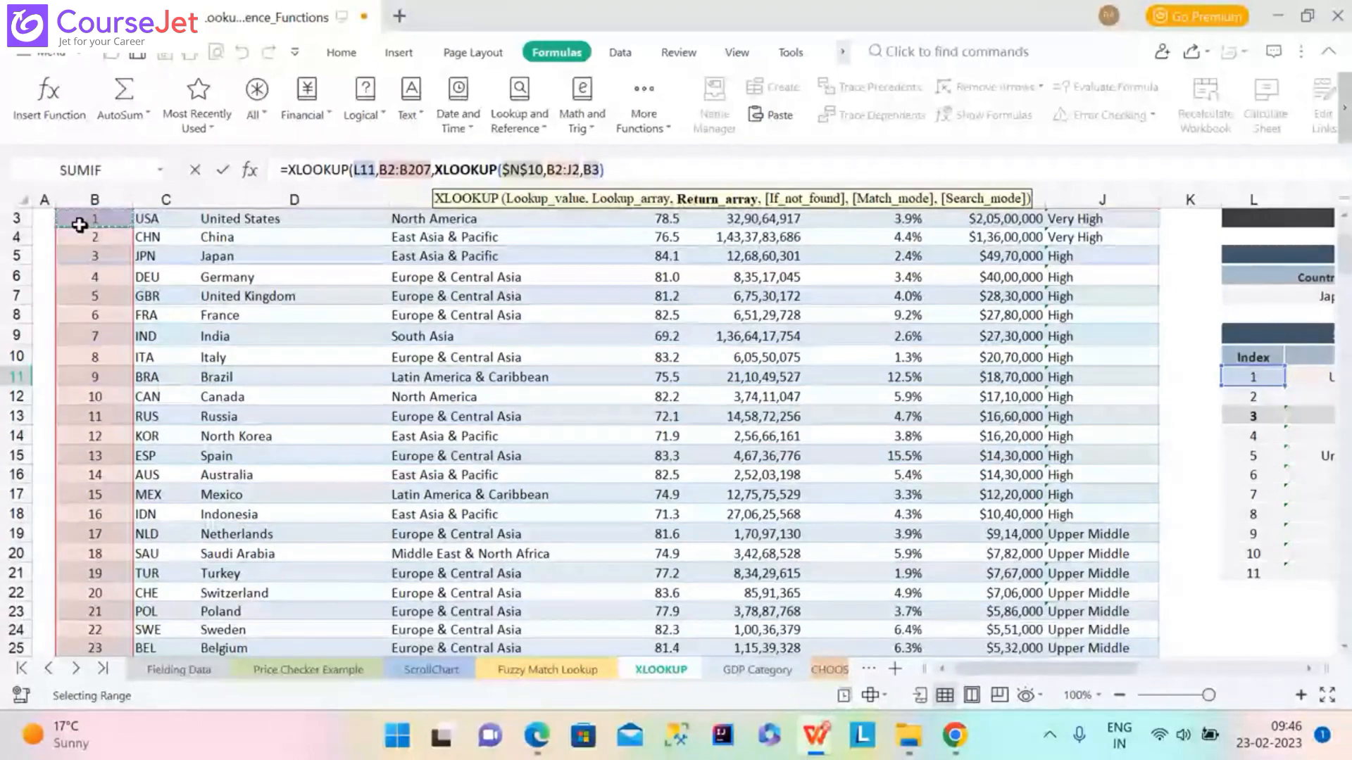
key(ctrl+shift+Right)
key(ctrl+shift+Down)
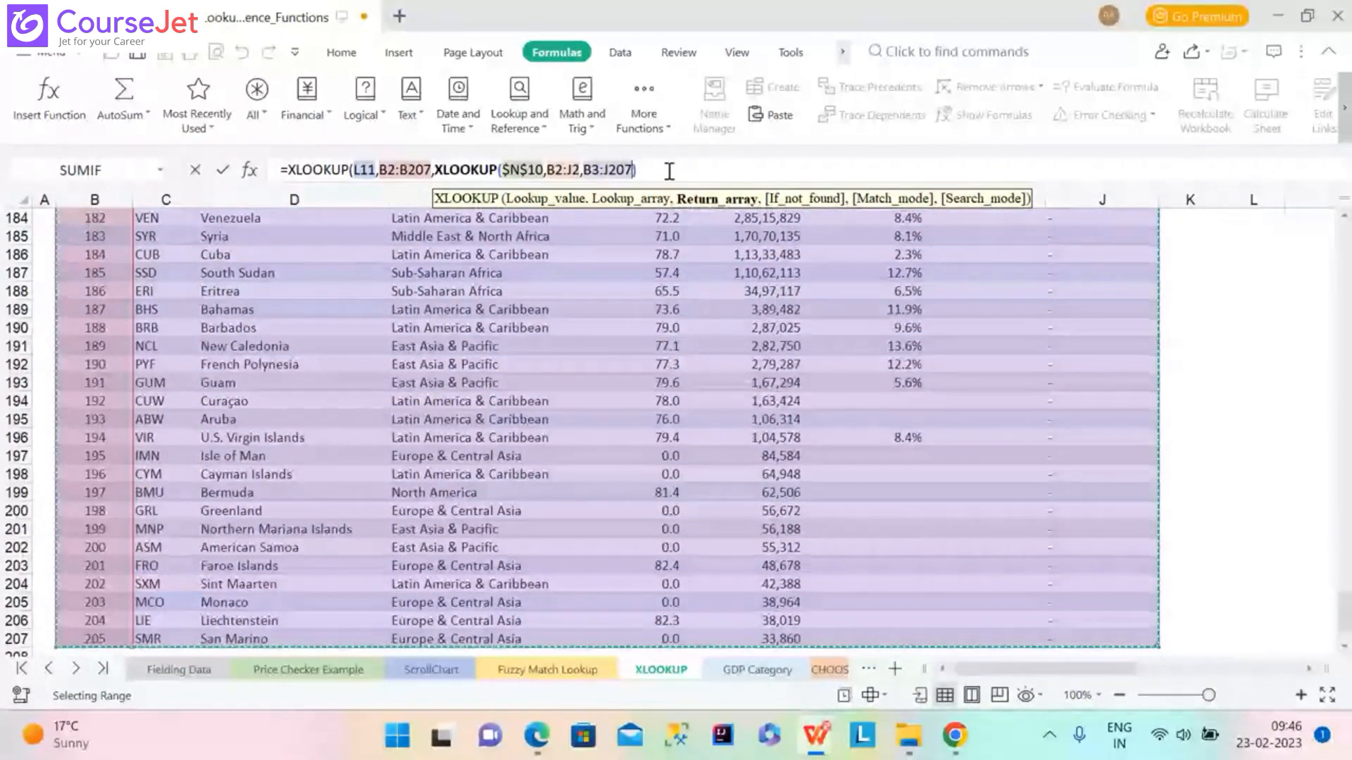
text()))
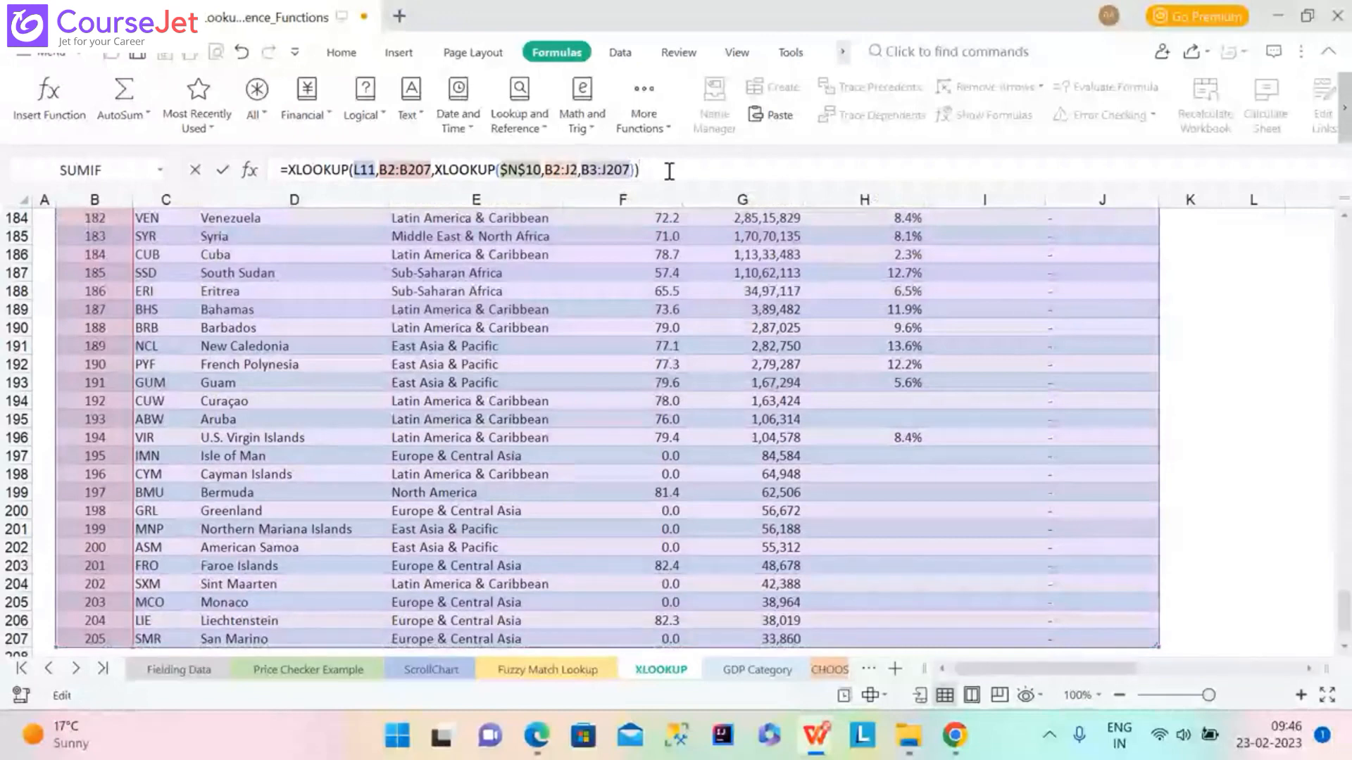
key(Return)
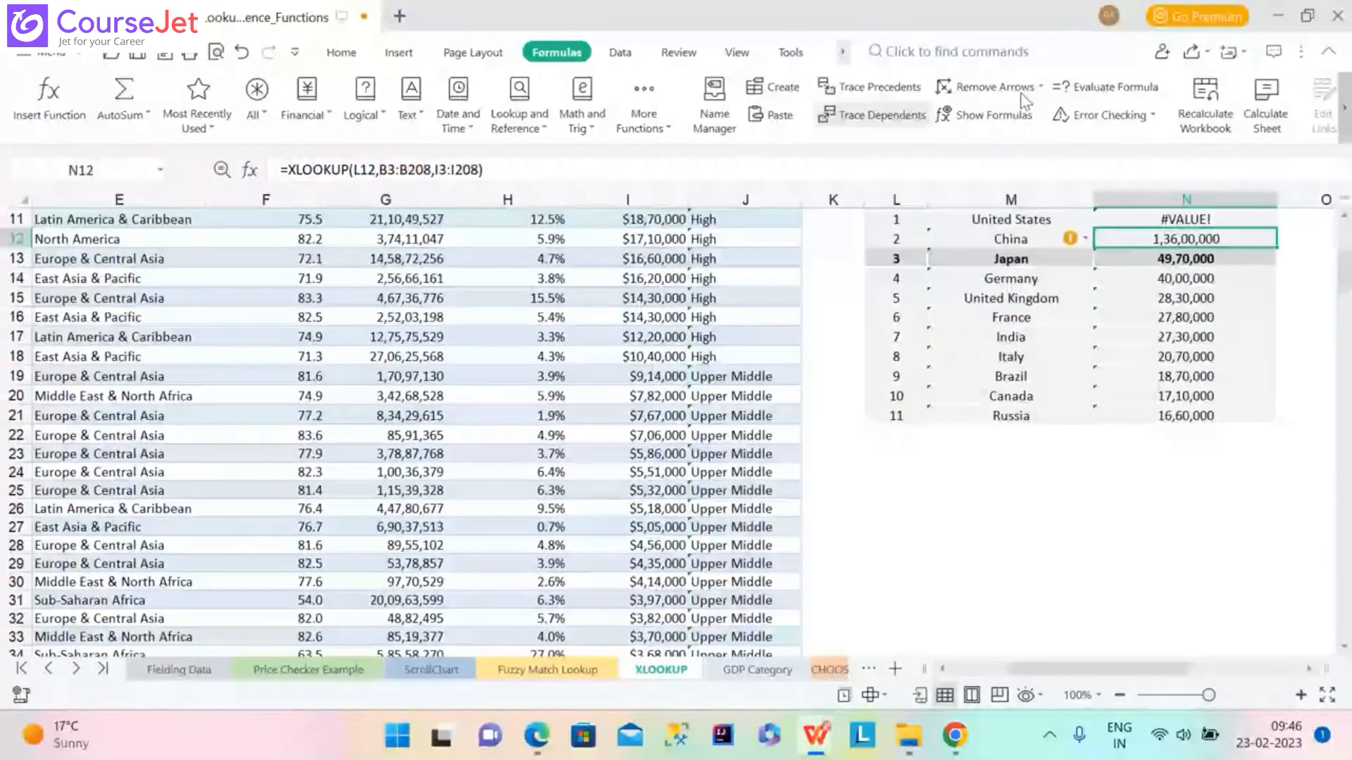
Extend the outer XLOOKUP's lookup value in the N11 formula to the index range L11:L21.
click(1220, 225)
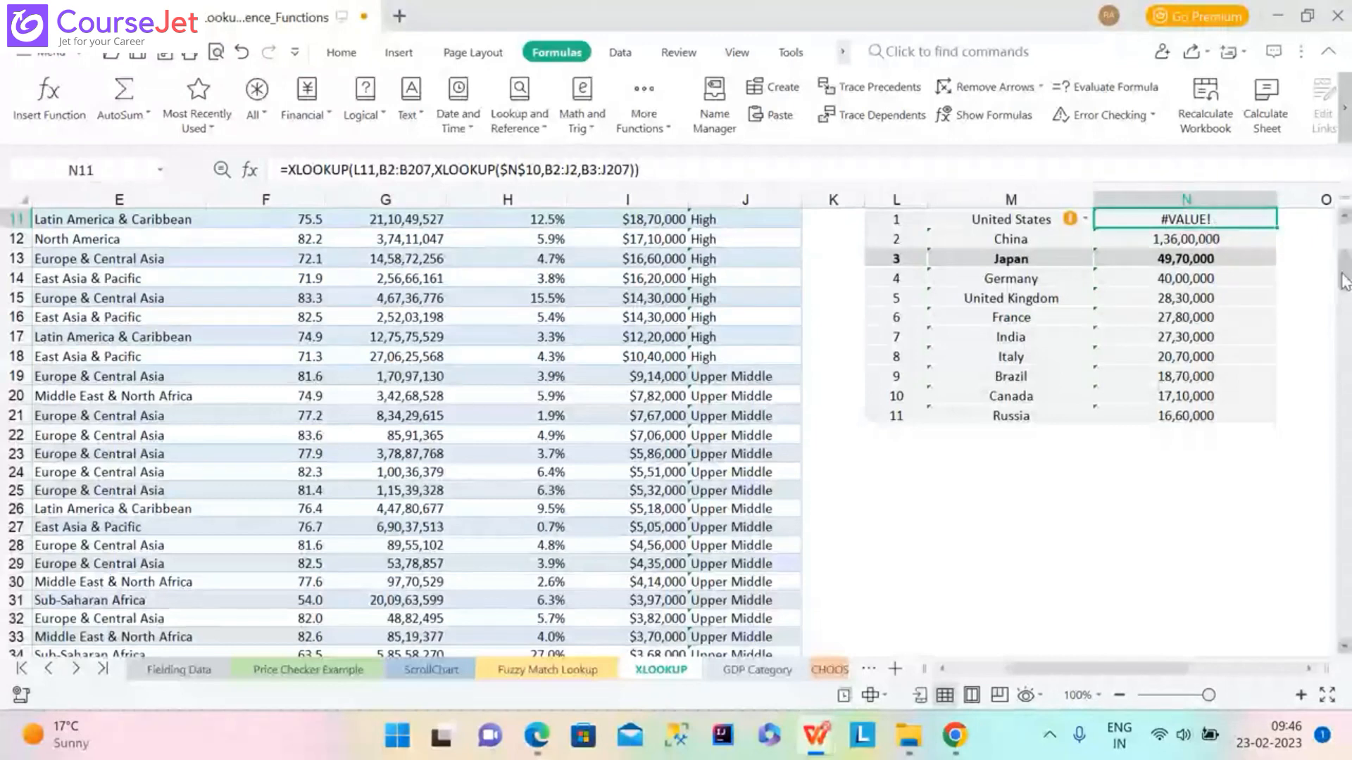
drag(1343, 282, 1340, 249)
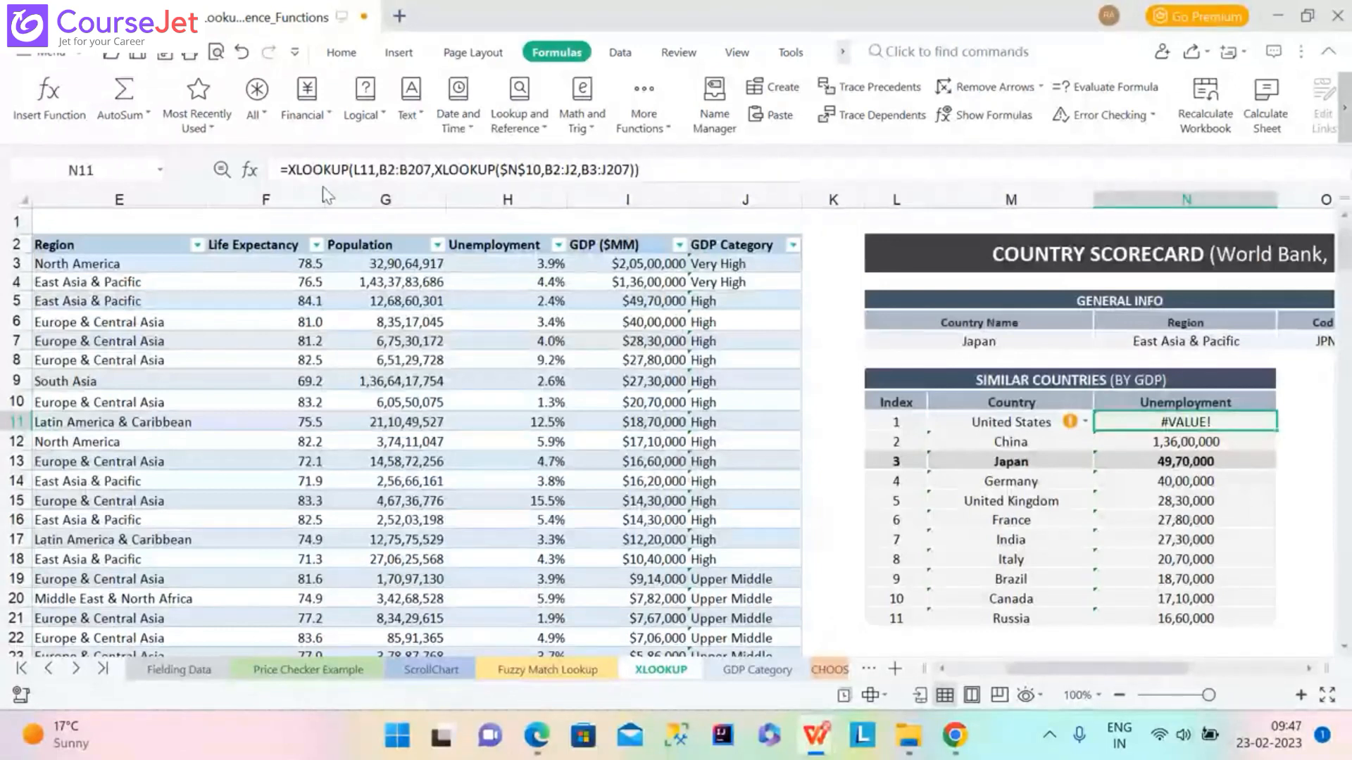
click(904, 424)
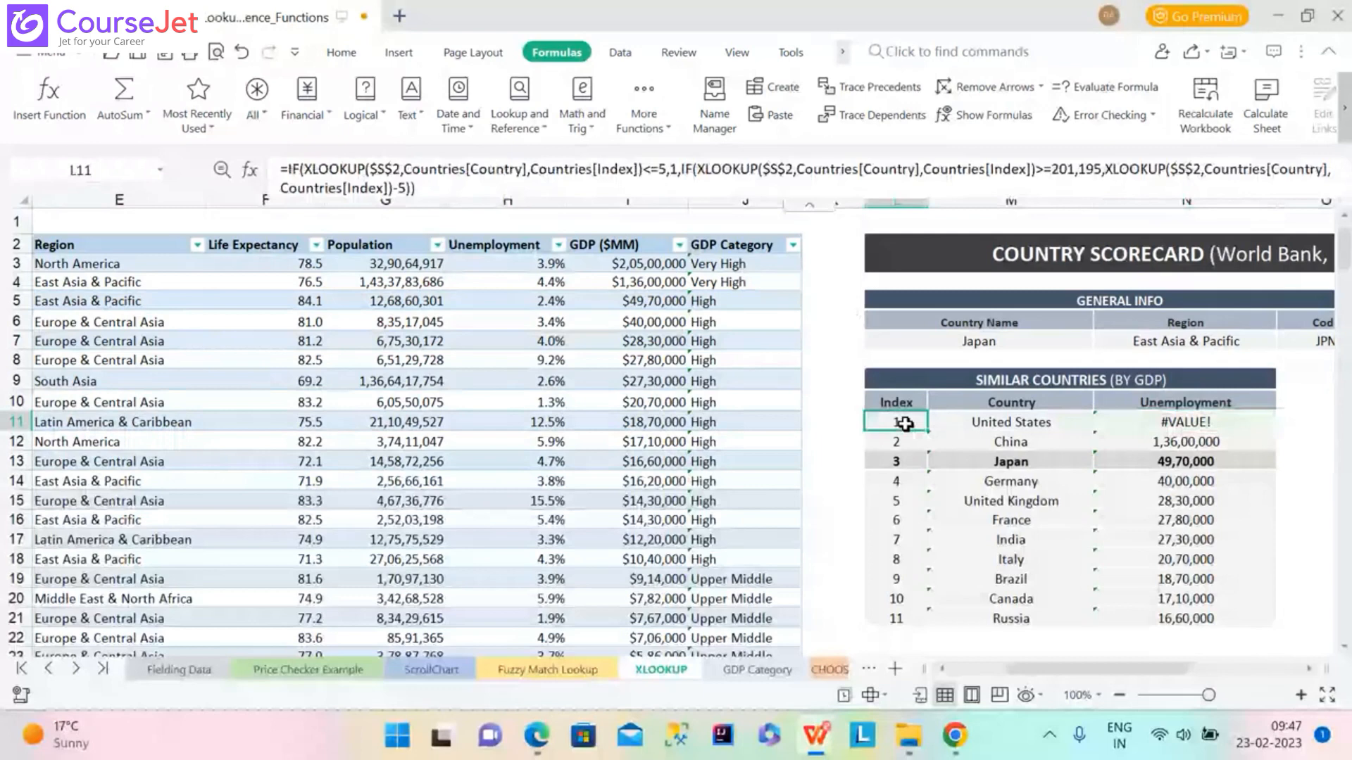
click(1188, 424)
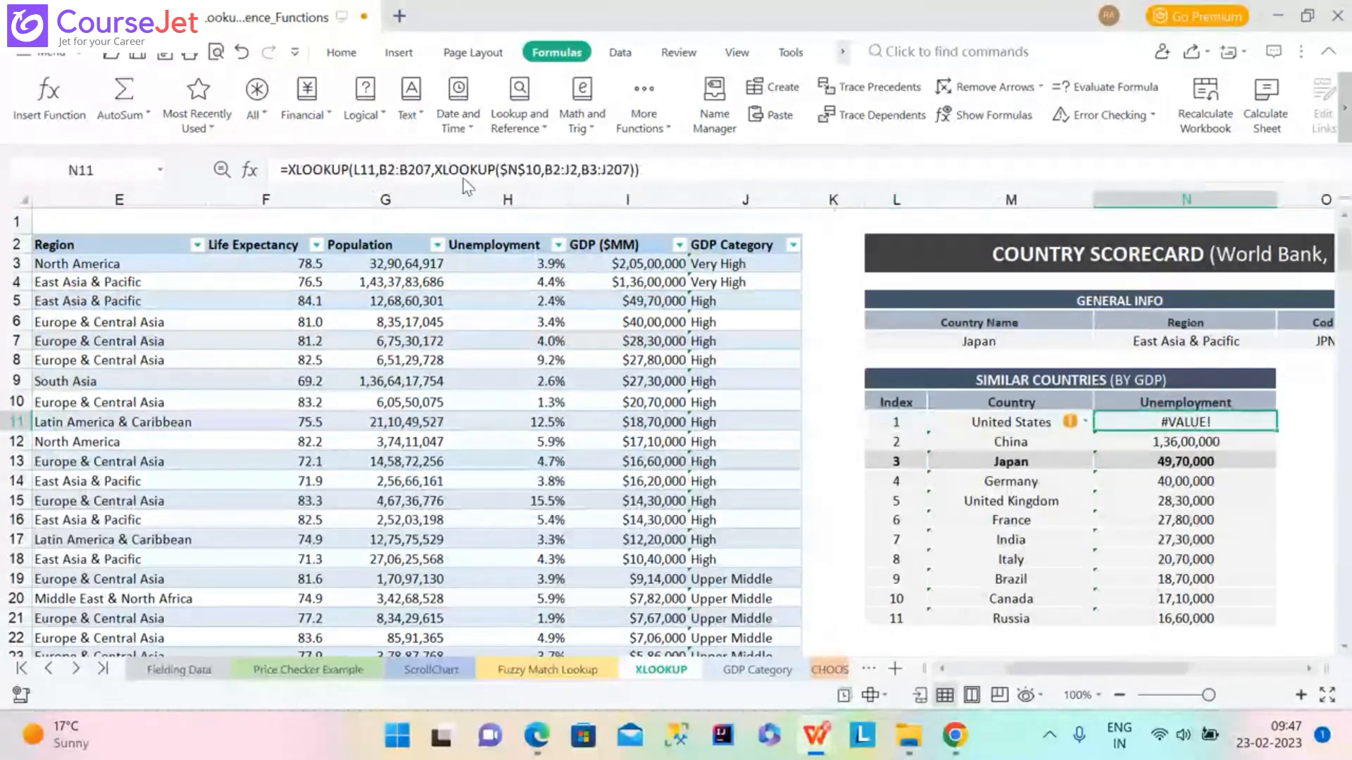
click(377, 168)
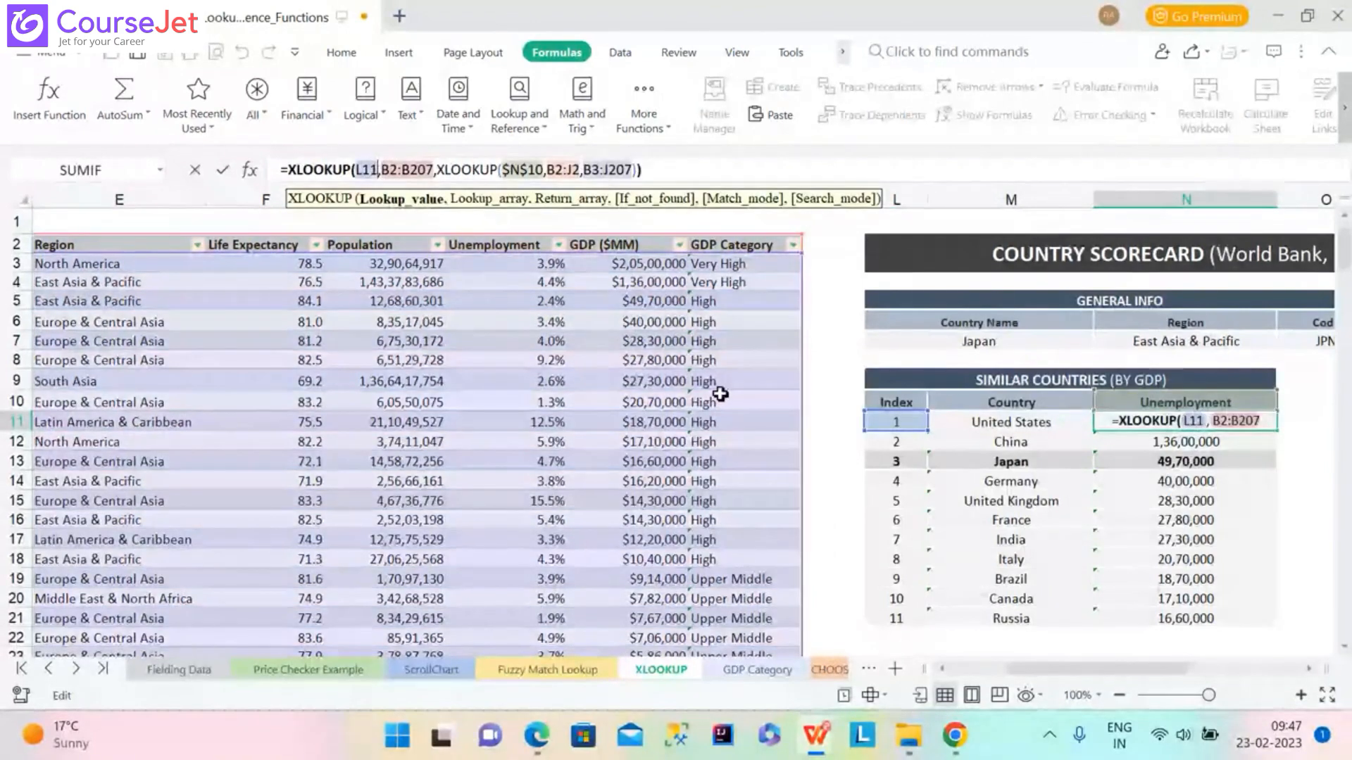
click(895, 422)
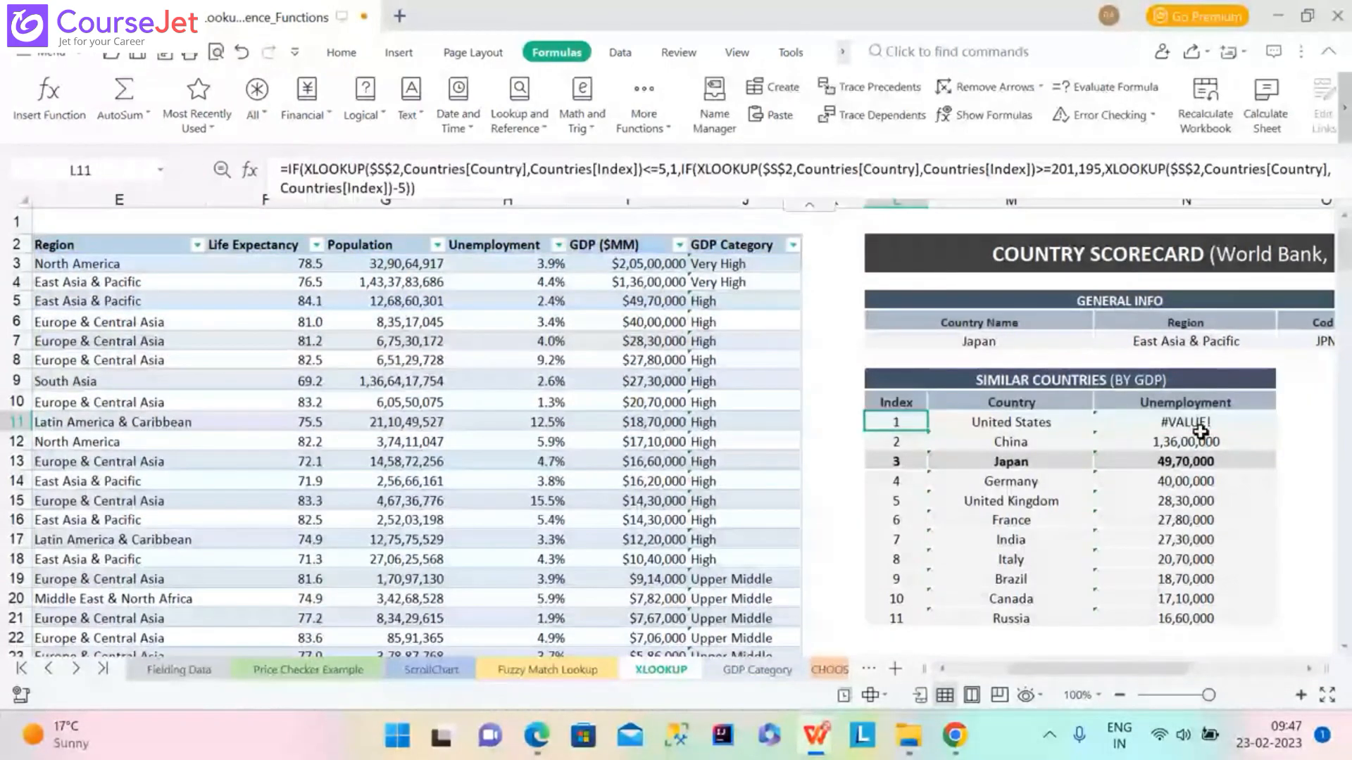
click(1197, 425)
click(375, 170)
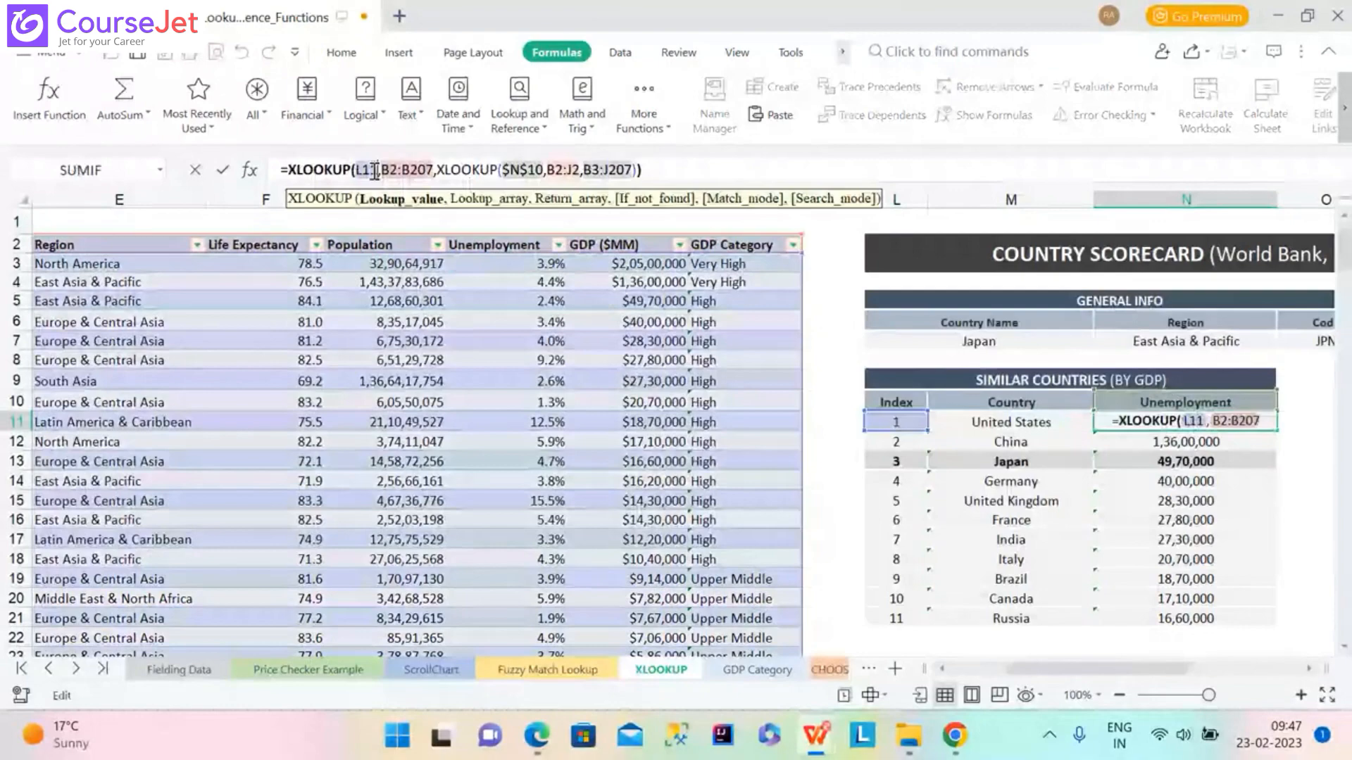
text(:)
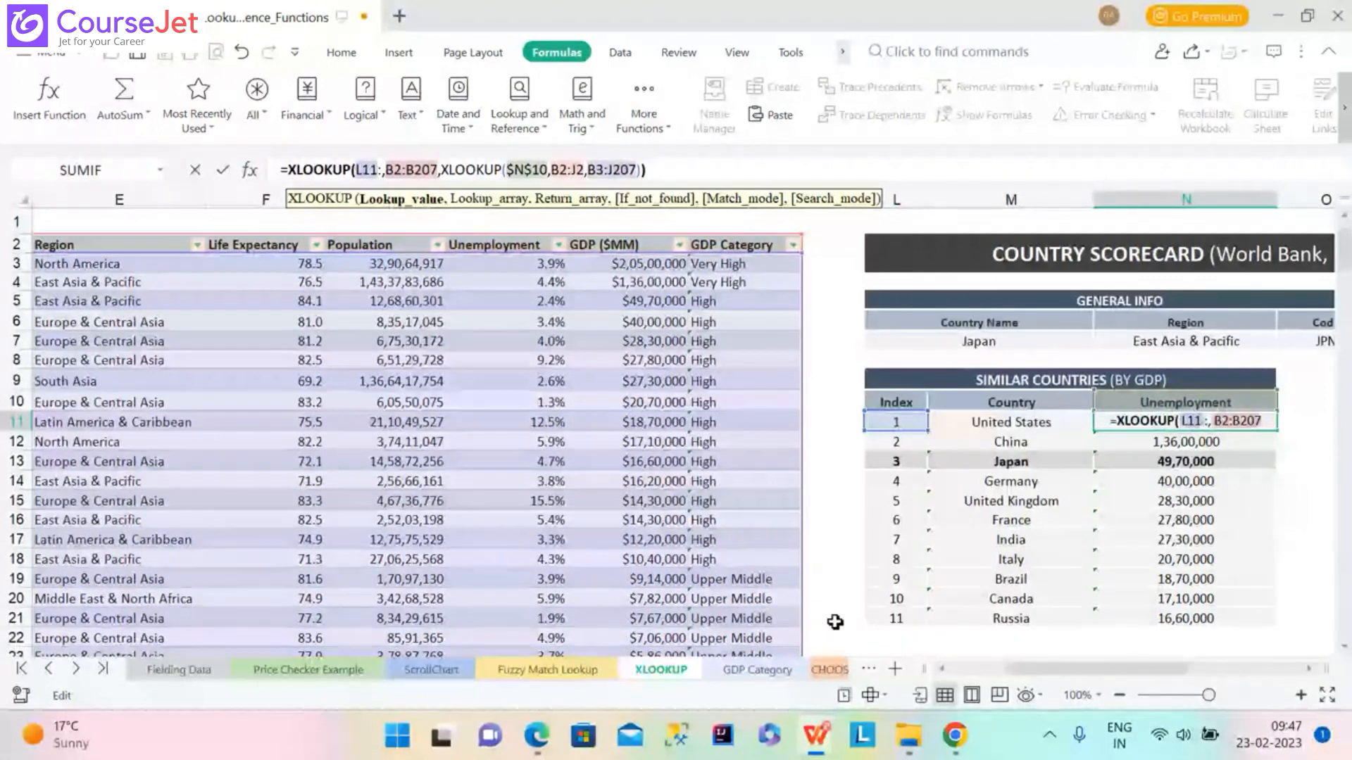
text(L)
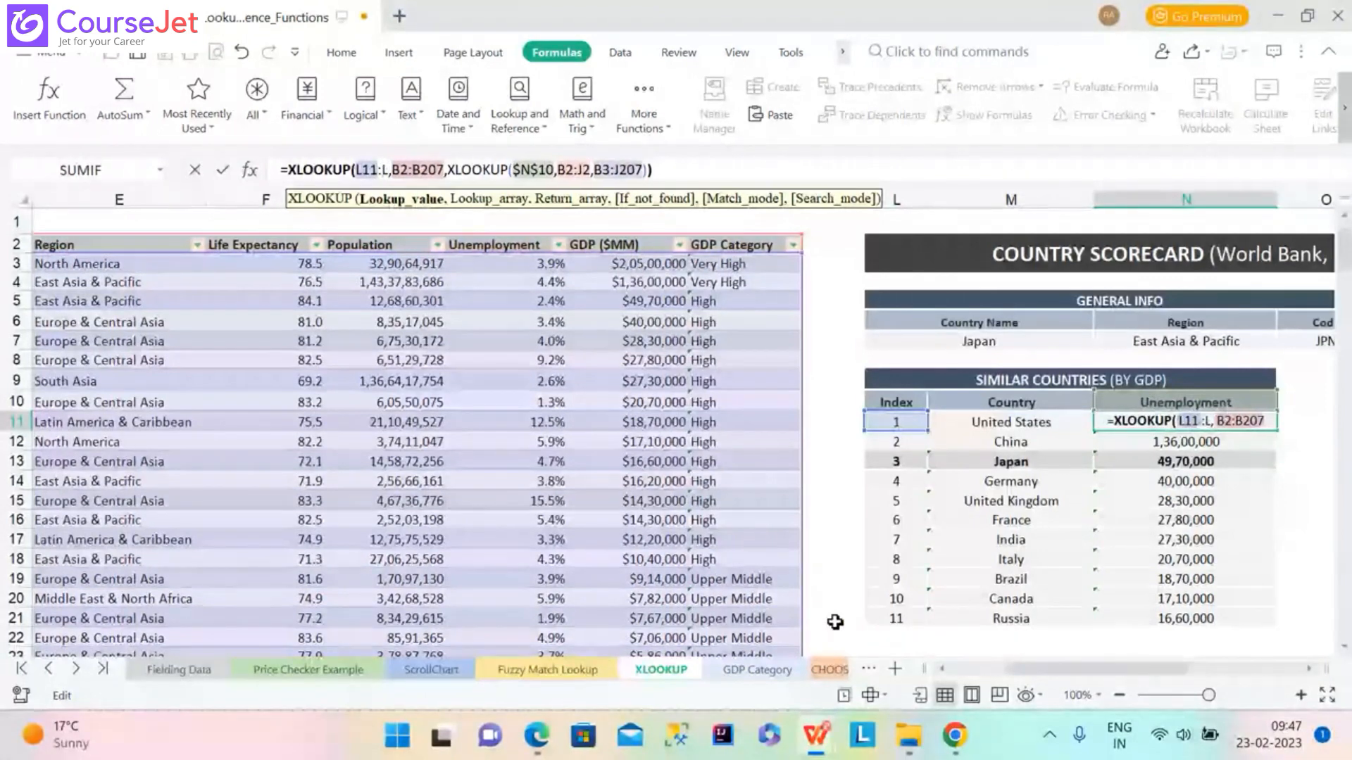
text(21)
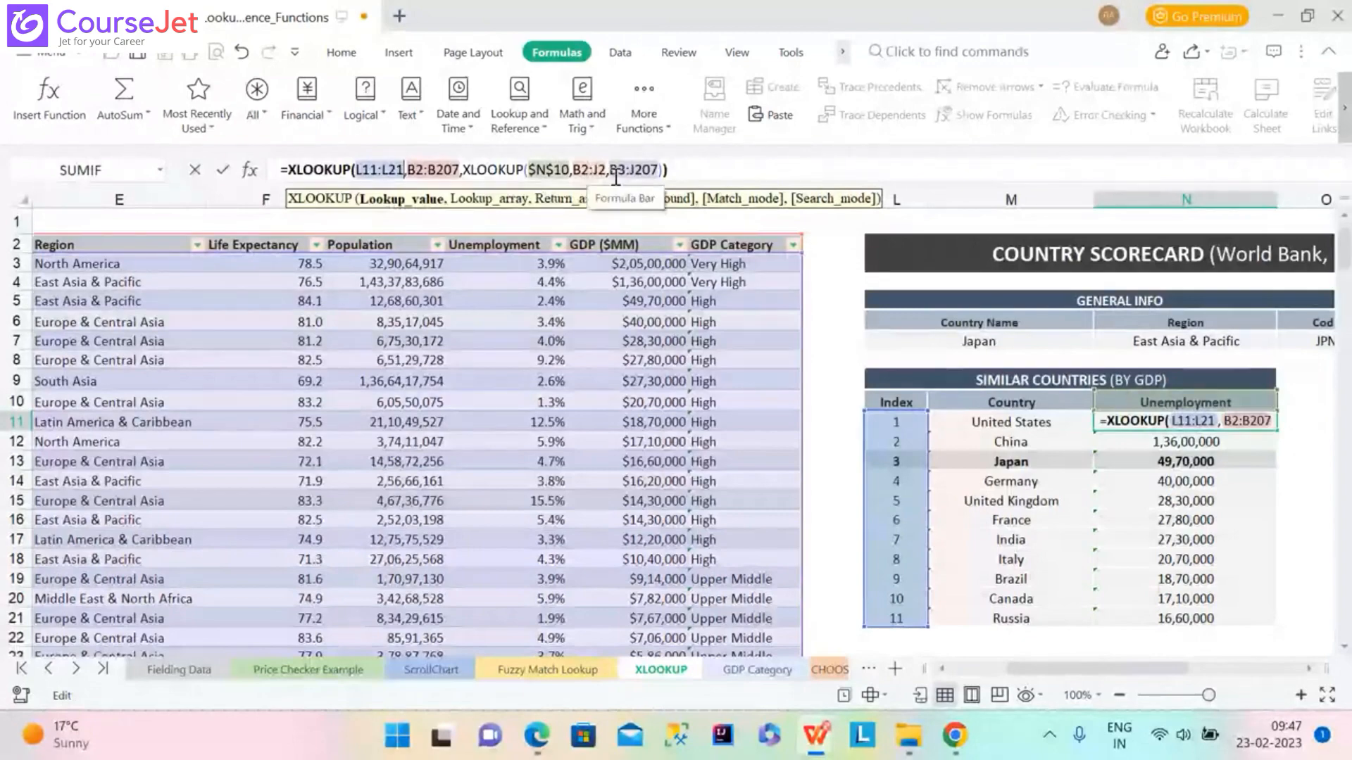
key(Return)
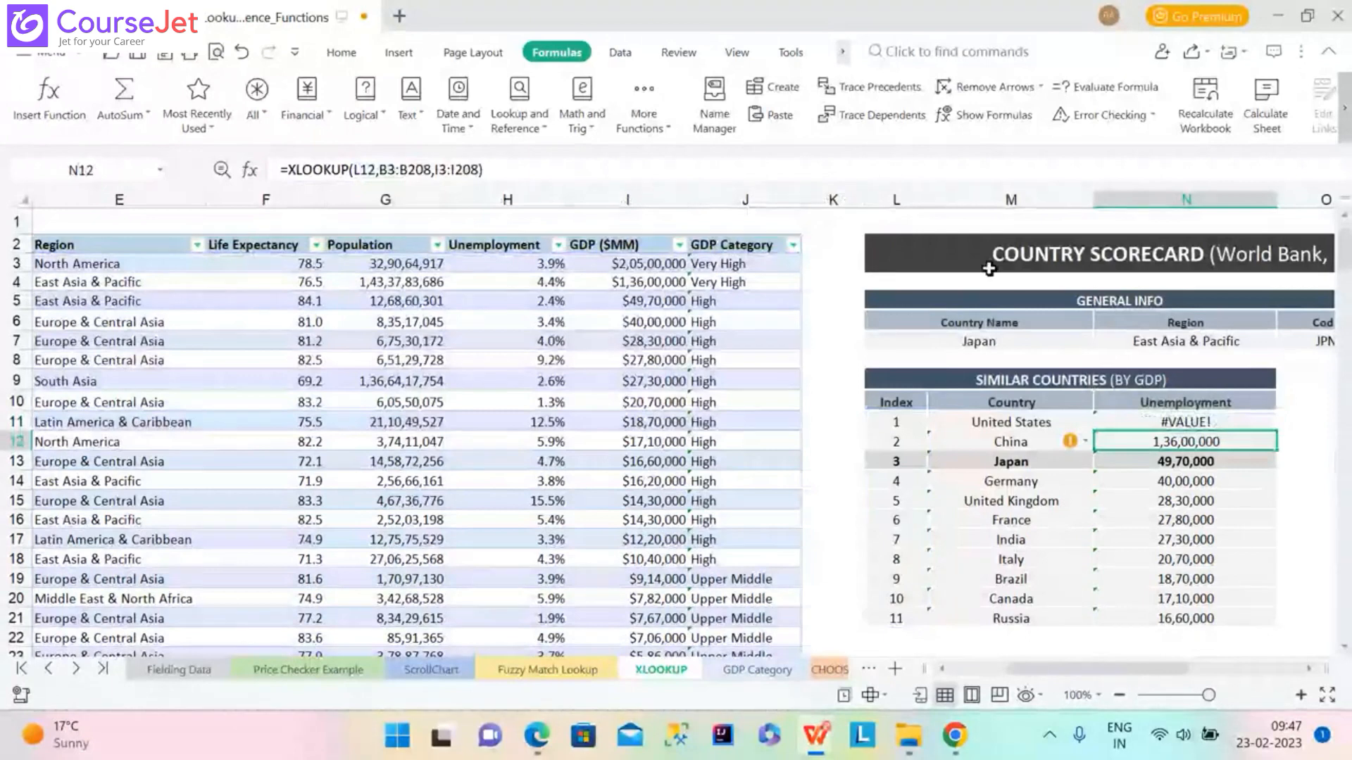
Choose GDP ($MM) as the Similar Countries column header in N10 and check the formulas in the cells below.
click(1231, 422)
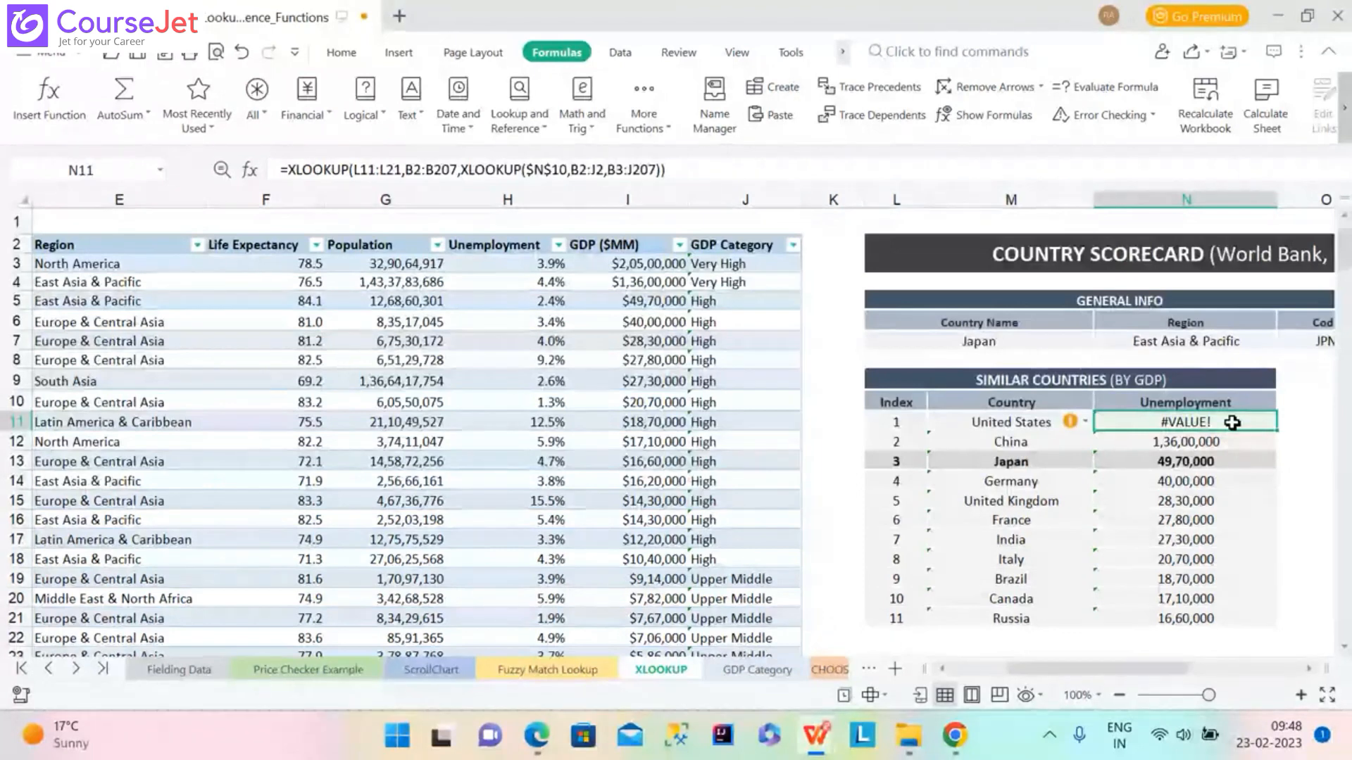
click(1231, 402)
click(1285, 403)
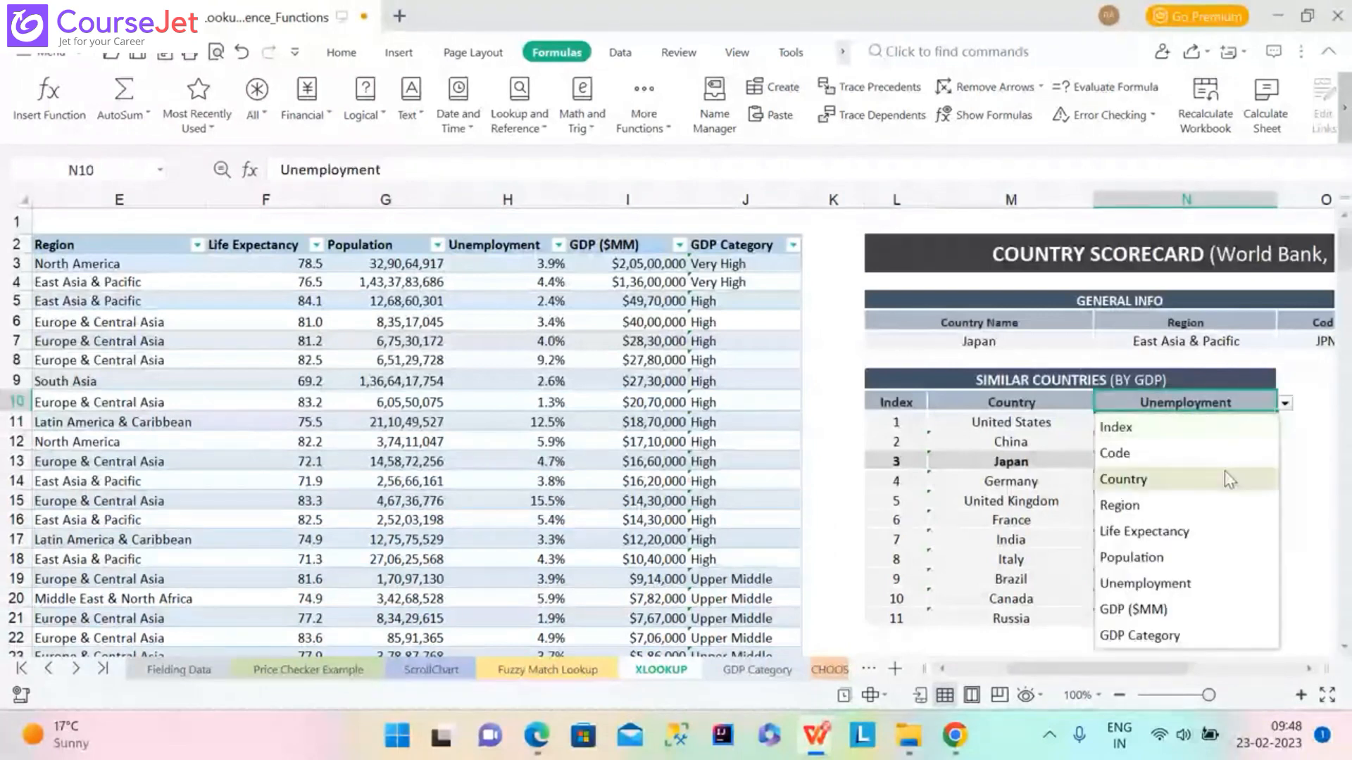
click(1163, 610)
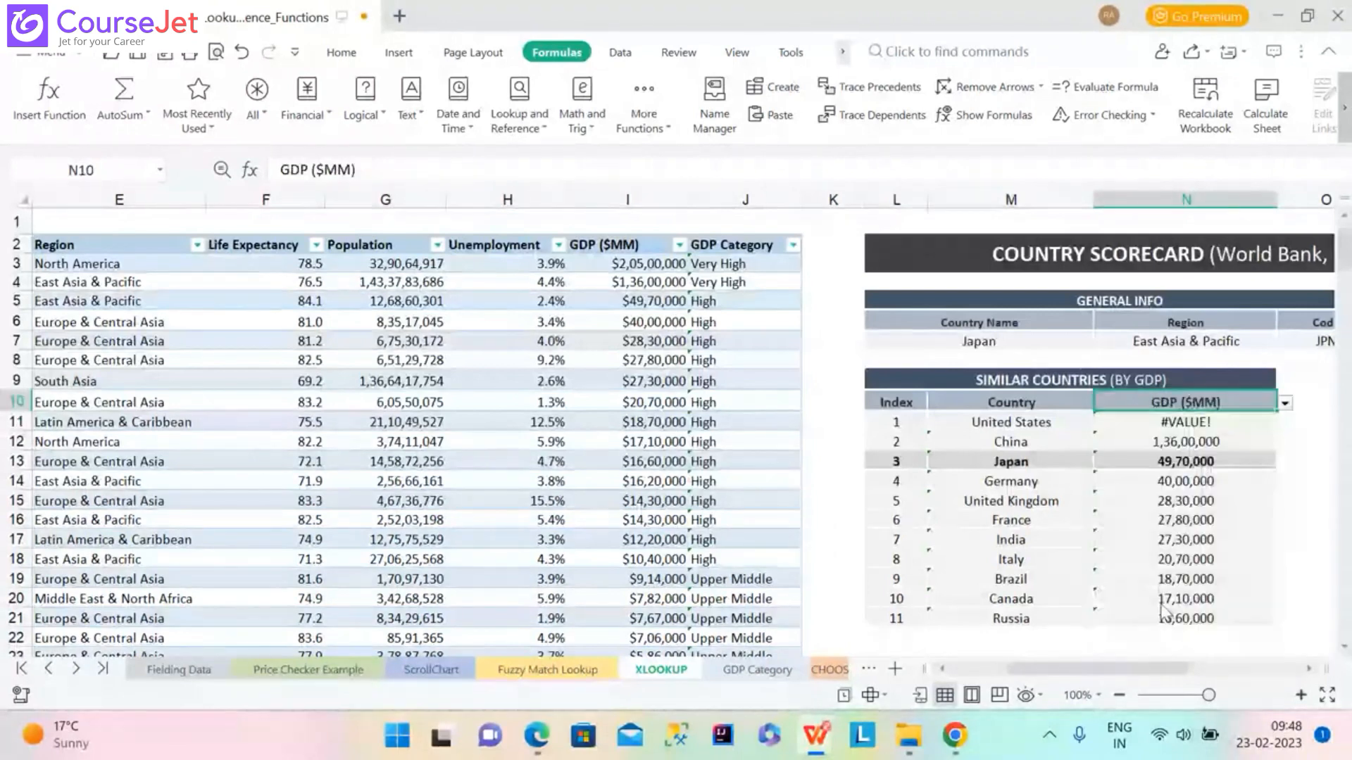
click(1207, 426)
key(Down)
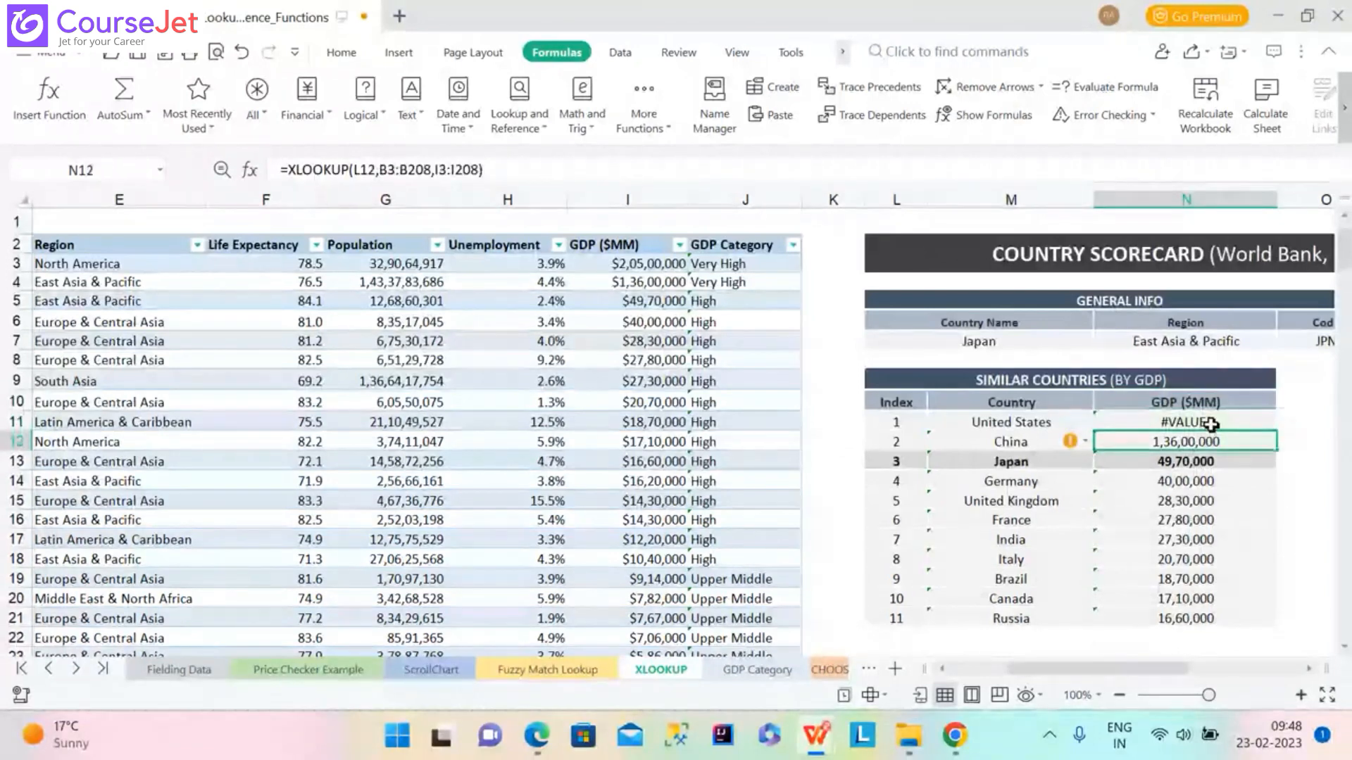
Clear all formulas from the GDP ($MM) column of the Similar Countries table, cells N11 through N21.
click(1206, 425)
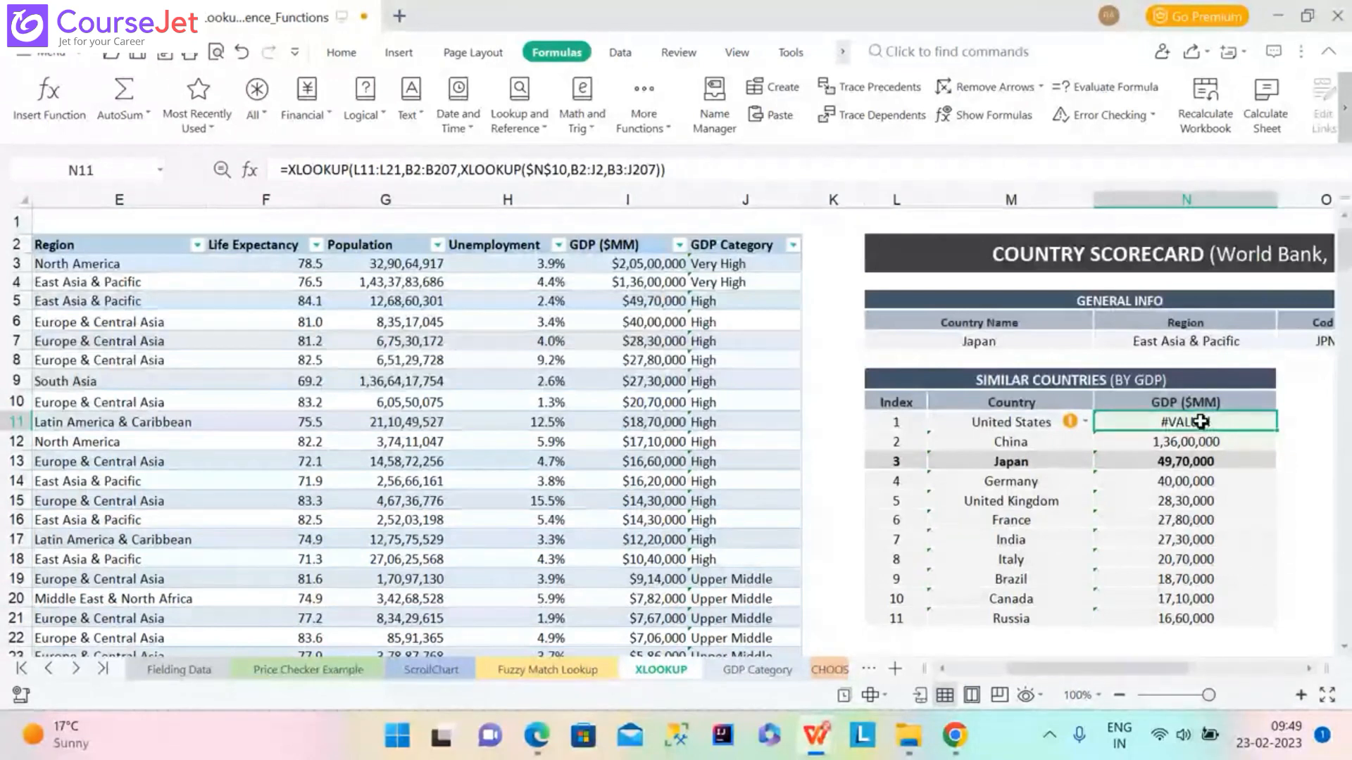
key(Delete)
click(1199, 438)
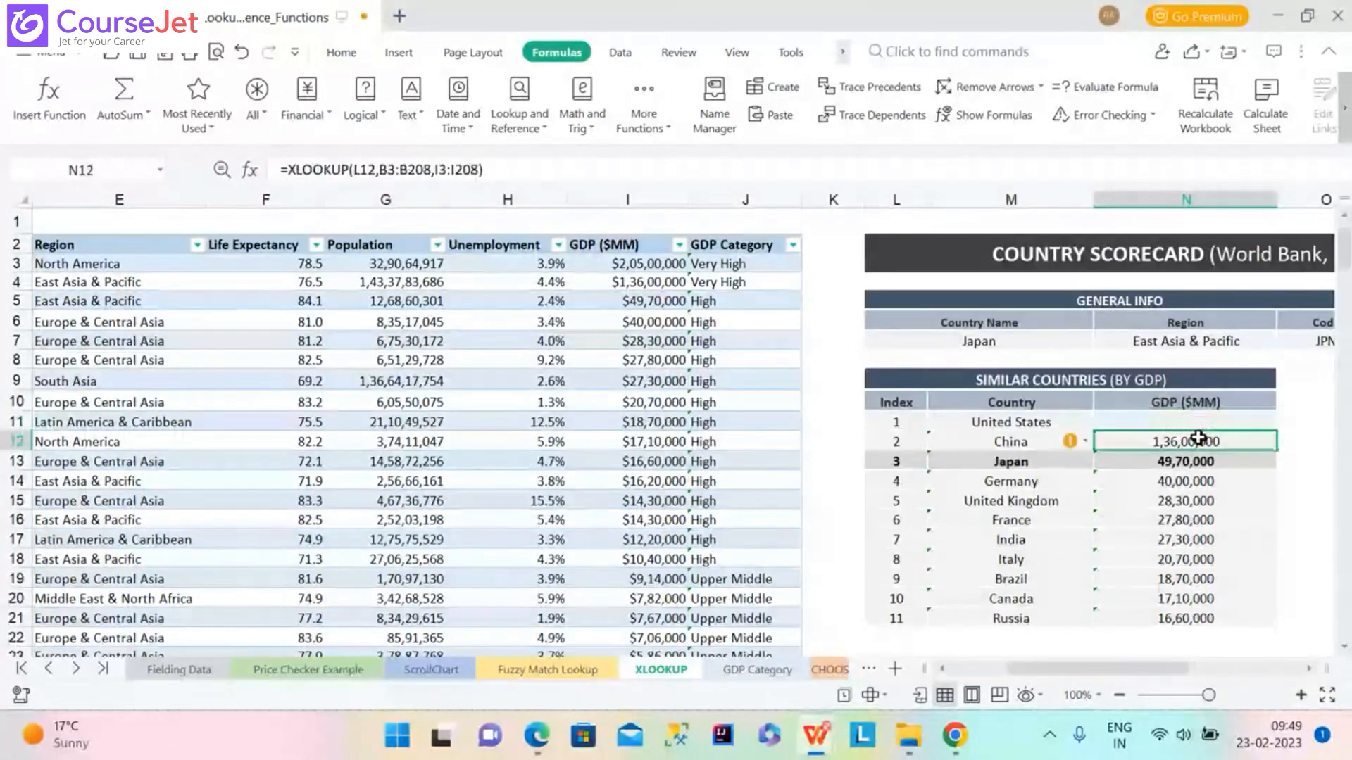
key(shift+Down)
key(shift+Down)
key(shift+Down)
key(shift+Down)
key(shift+Down)
key(shift+Down)
key(shift+Down)
key(shift+Down)
key(shift+Down)
key(shift+Down)
key(shift+Down)
key(shift+Down)
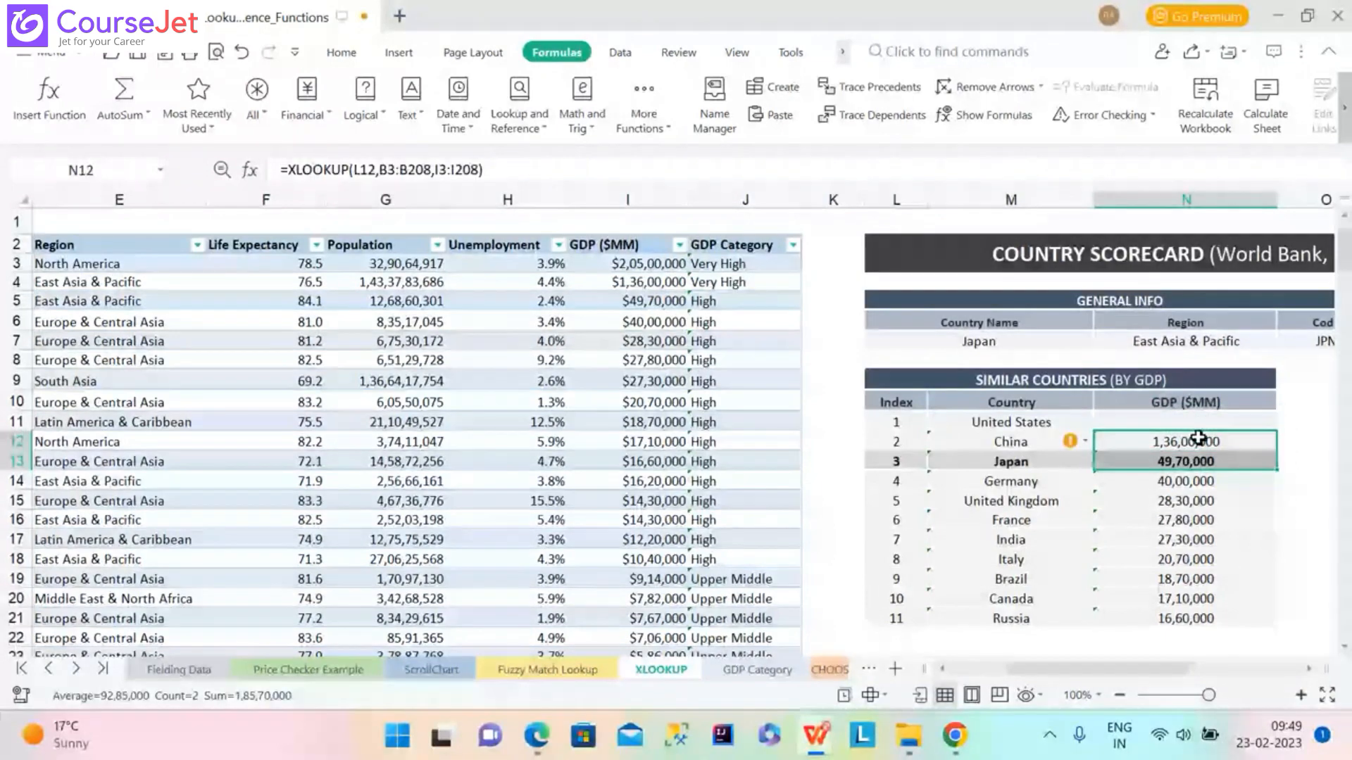
key(shift+Up)
key(shift+Up)
key(shift+Up)
key(Delete)
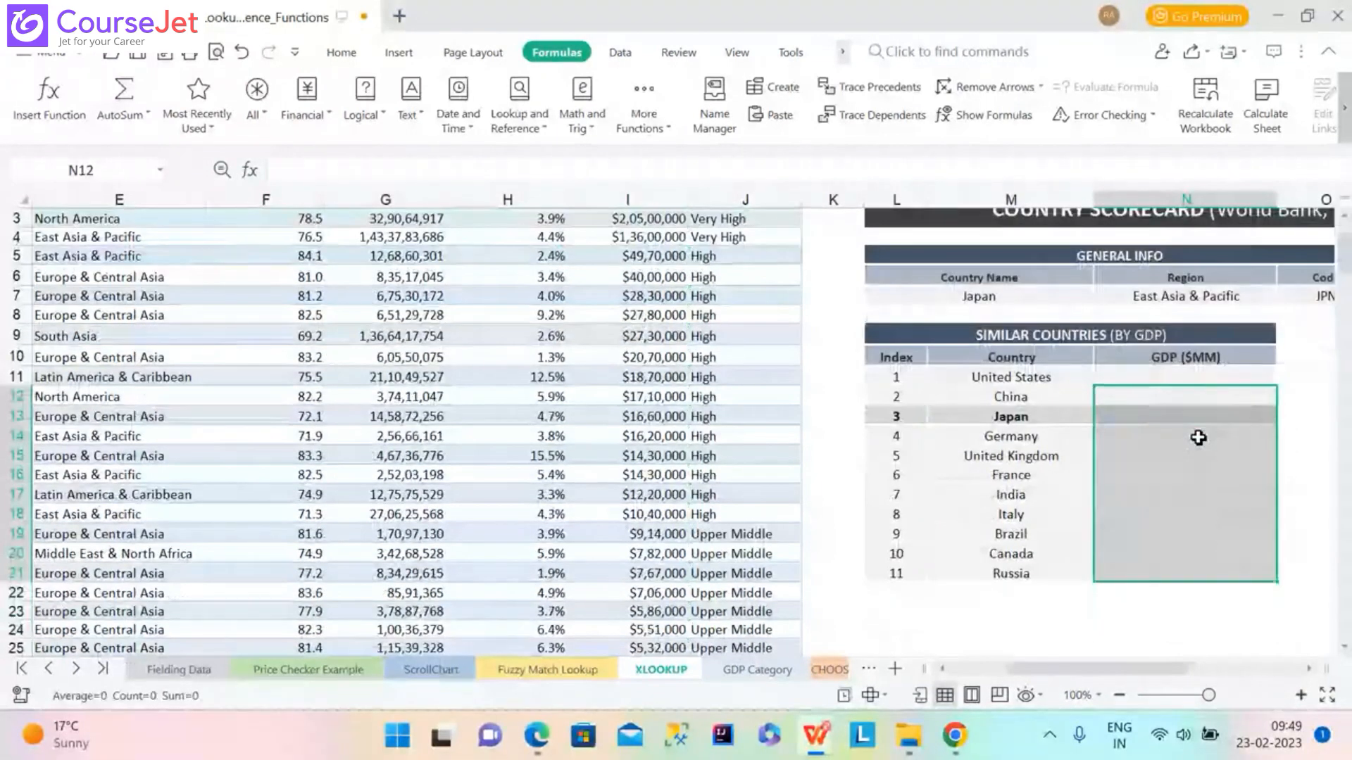
Start a new XLOOKUP formula in N11, the GDP ($MM) cell for index 1.
click(1159, 376)
text(=X)
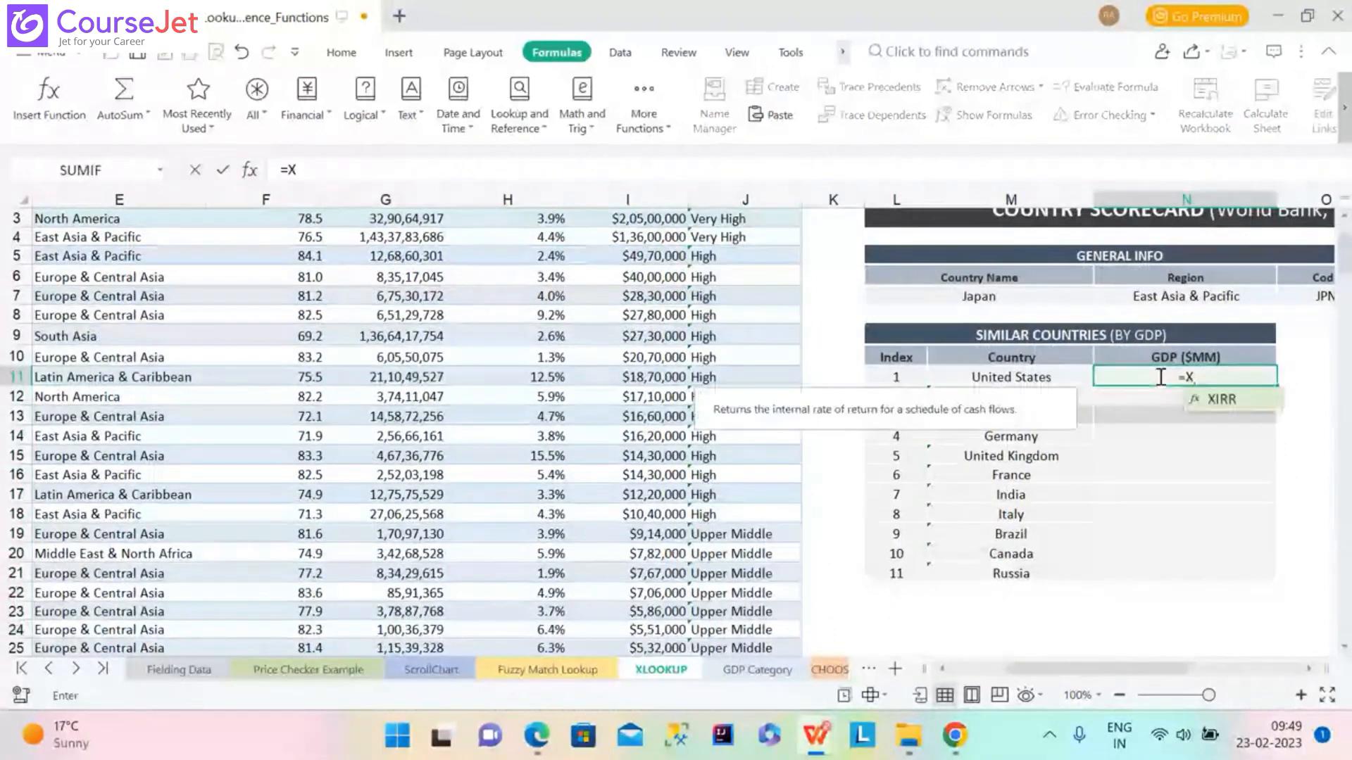
text(I)
double_click(1188, 398)
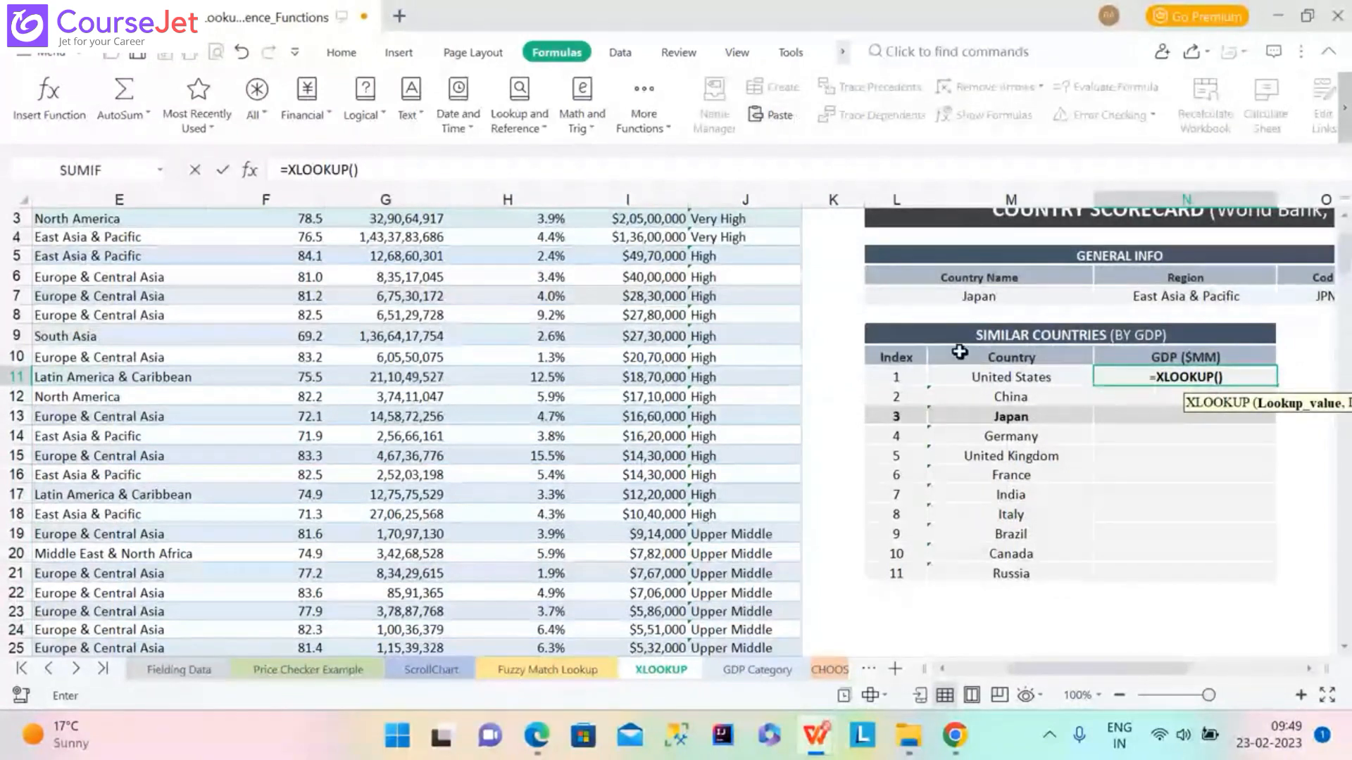
click(965, 380)
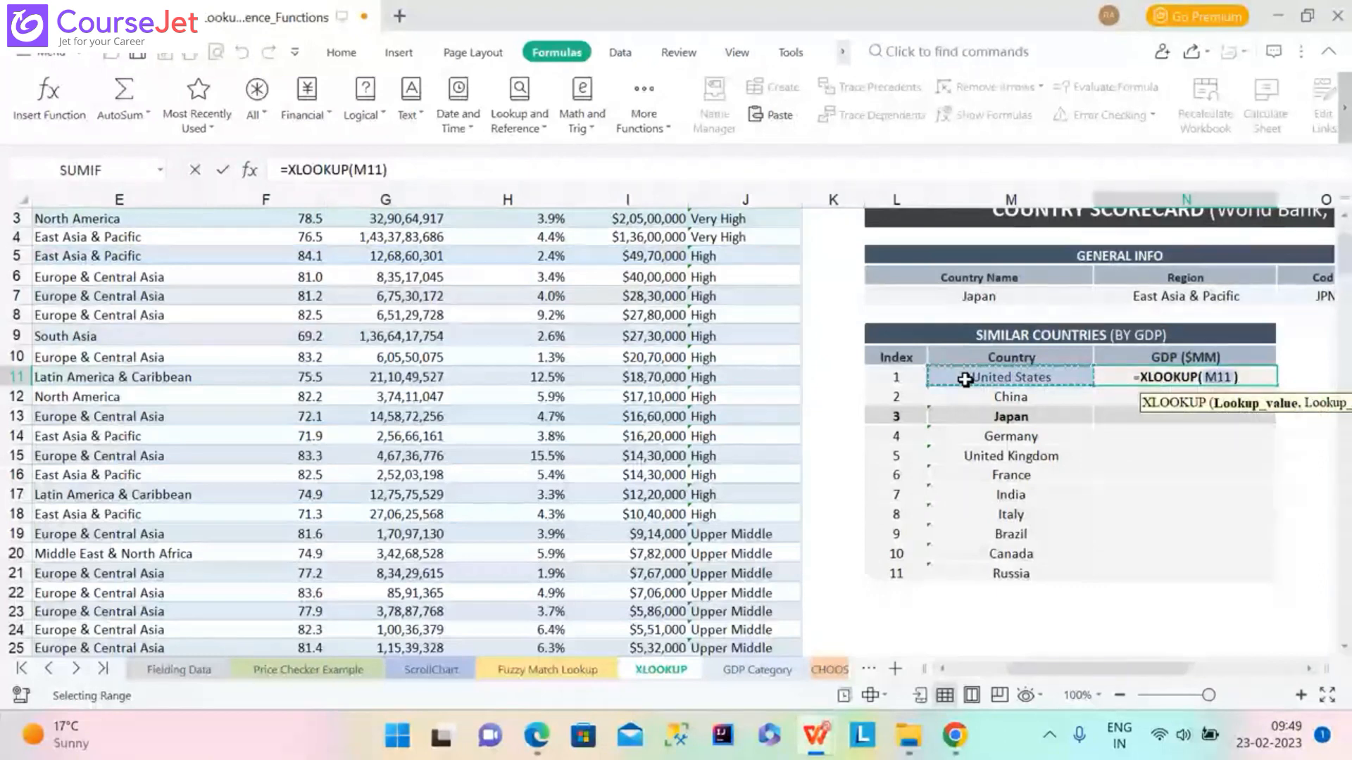
key(BackSpace)
key(BackSpace)
key(BackSpace)
Set the new XLOOKUP's lookup value to the Similar Countries index range L11:L21.
click(899, 381)
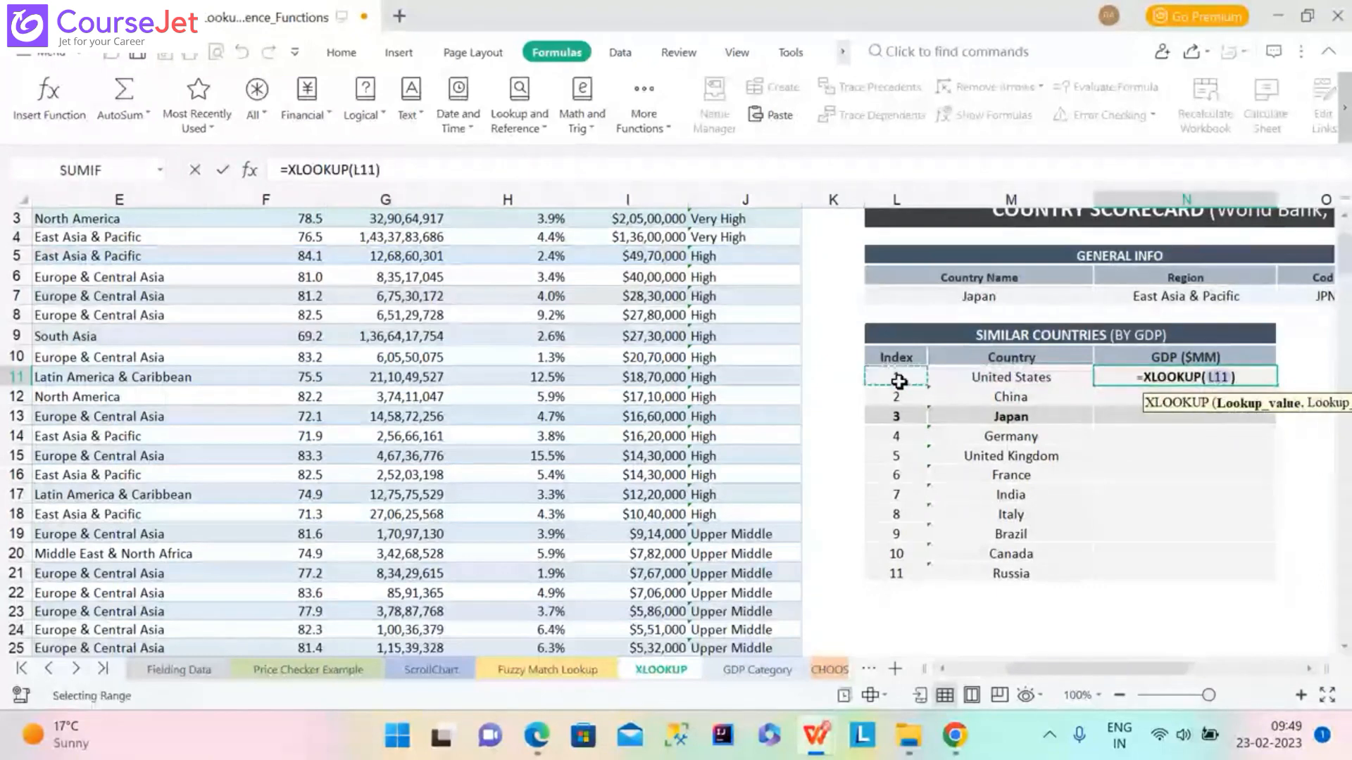
key(shift+Down)
key(shift+Down)
key(shift+Down)
key(shift+Down)
key(shift+Down)
key(shift+Down)
key(shift+Down)
key(shift+Down)
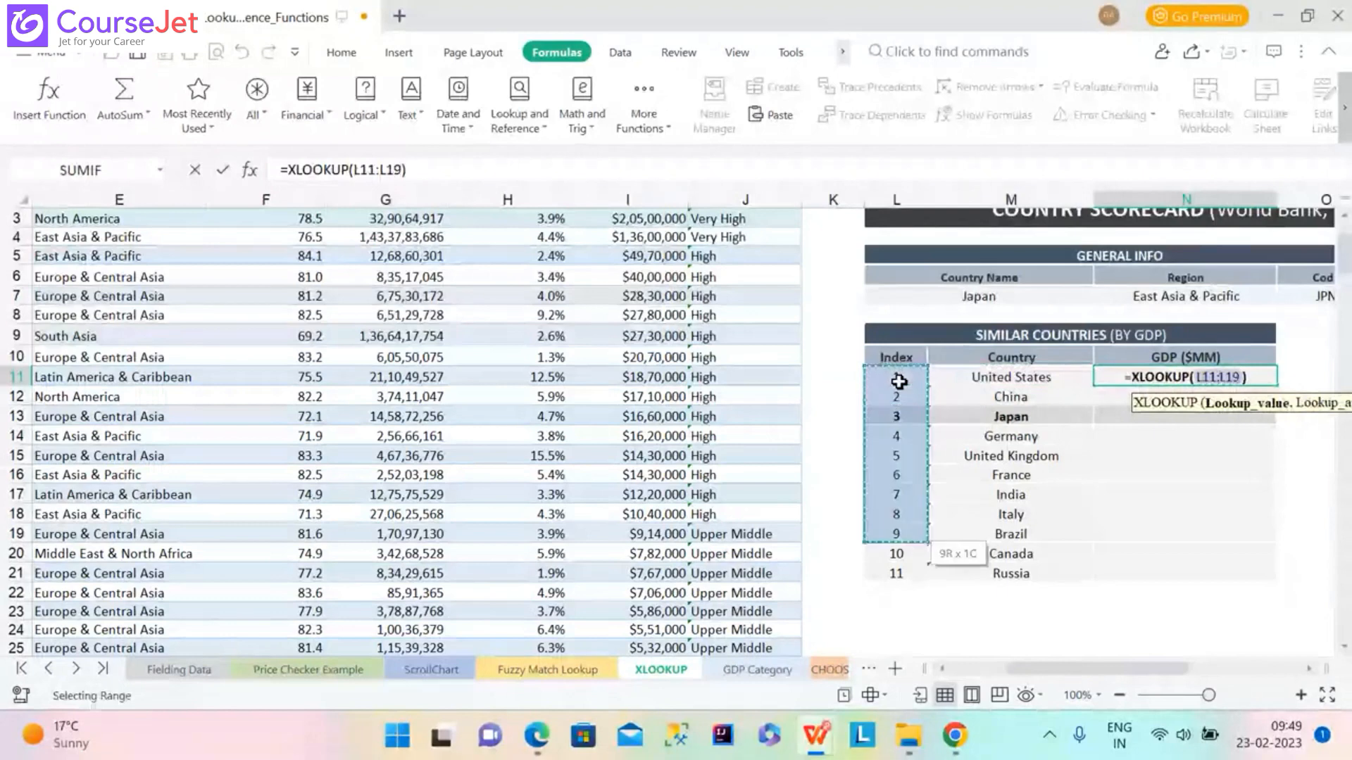
key(shift+Down)
key(shift+Down)
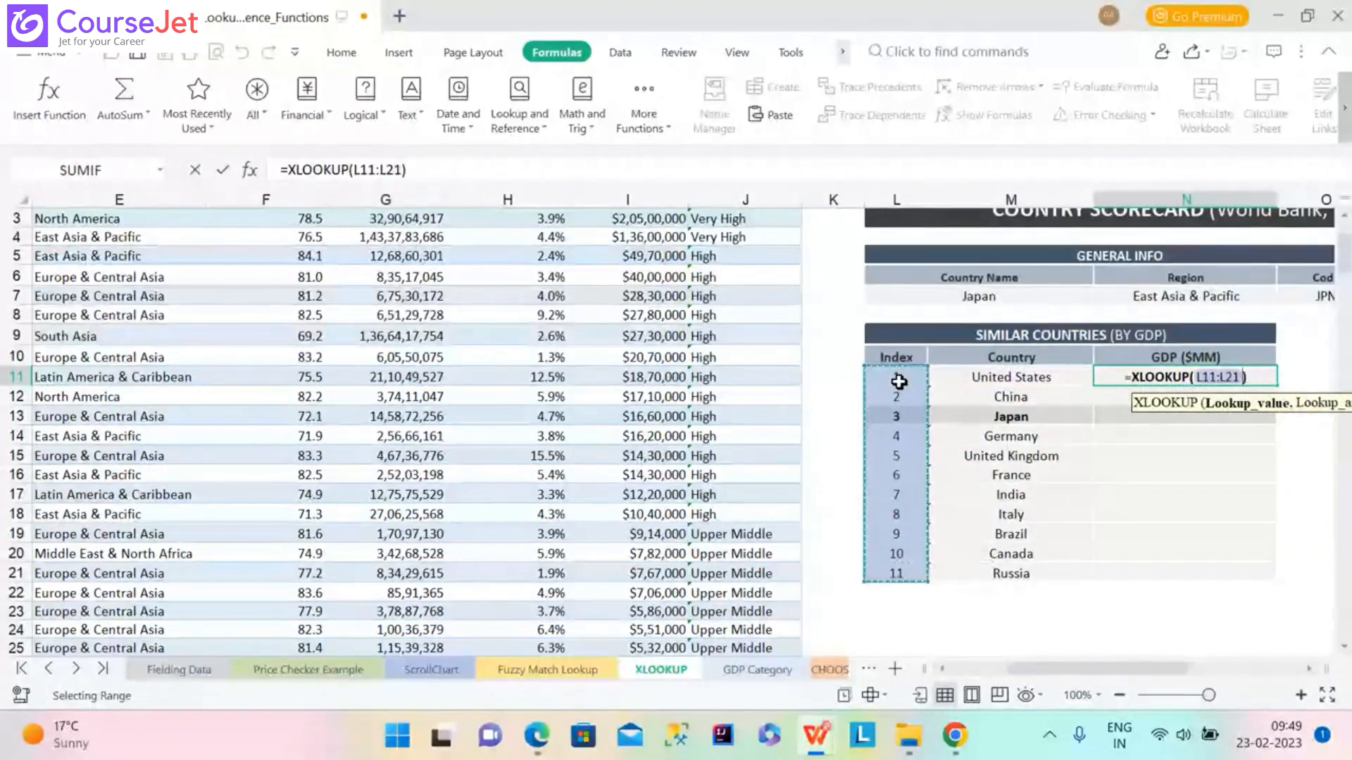
text(,)
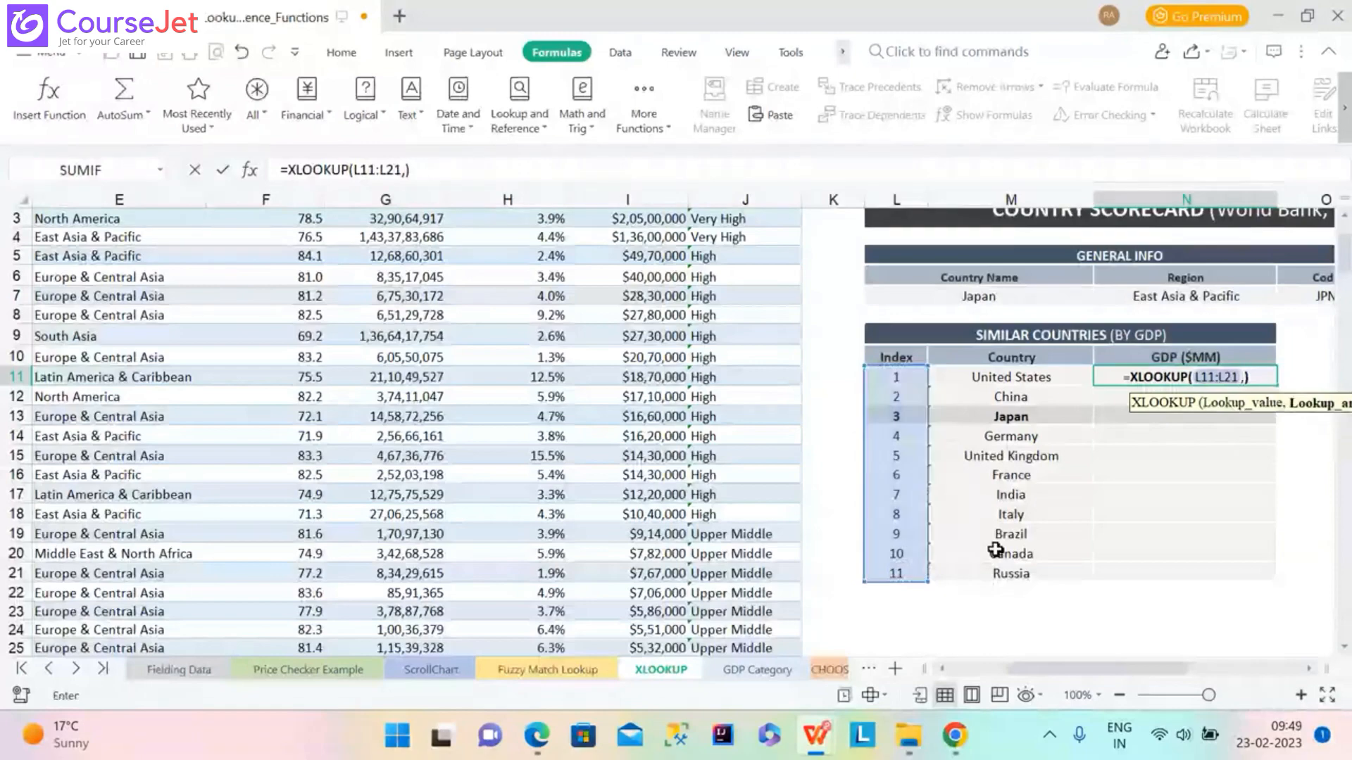
Set the XLOOKUP's lookup array to the data table's Index column, B3:B207.
drag(1049, 675, 984, 676)
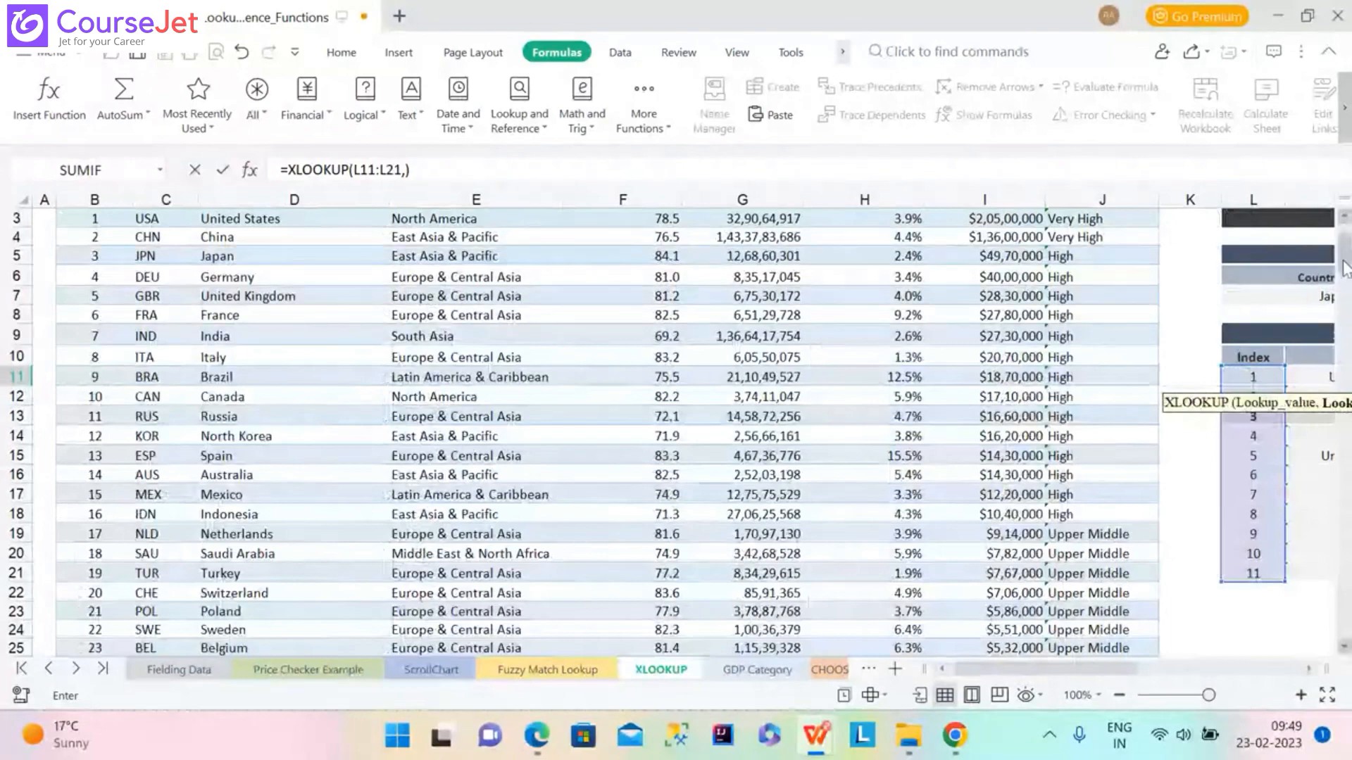
scroll(1344, 268, up, 1)
click(112, 264)
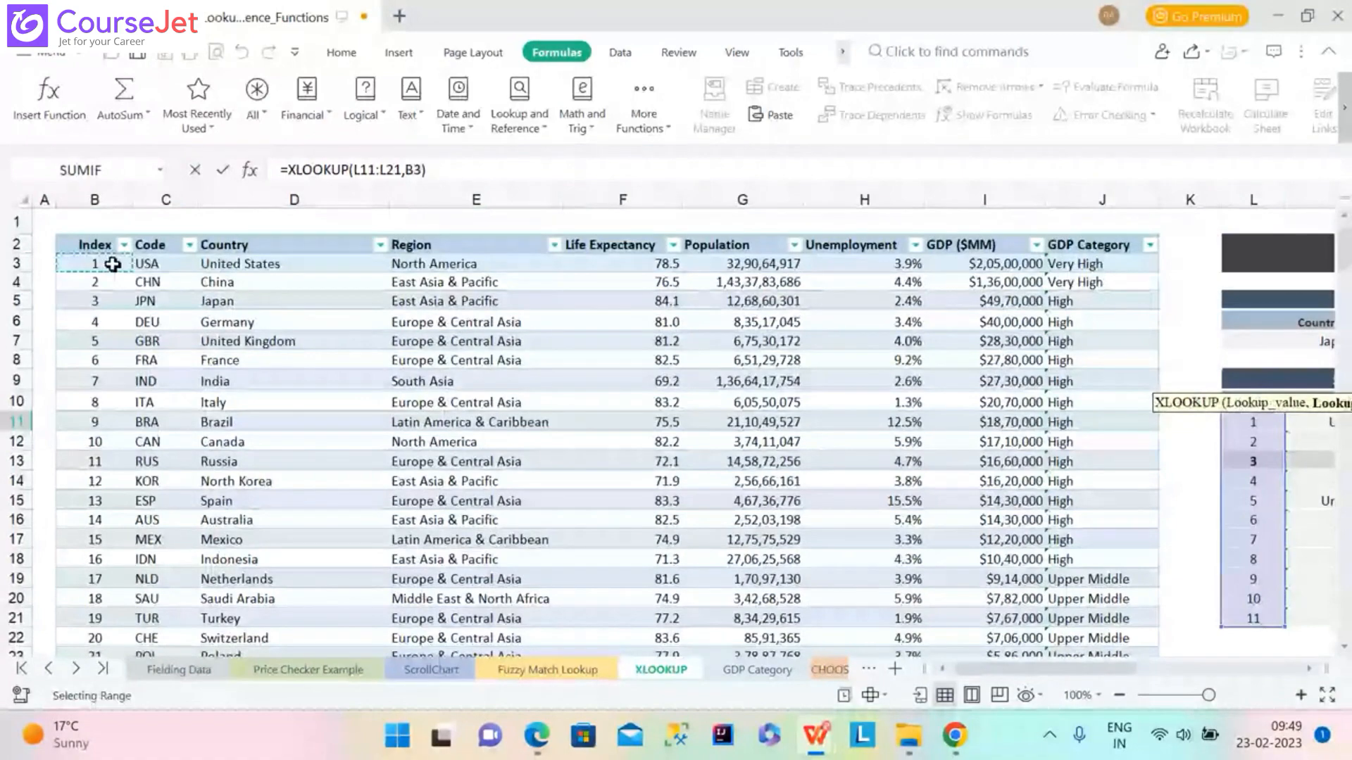
key(ctrl+shift+Down)
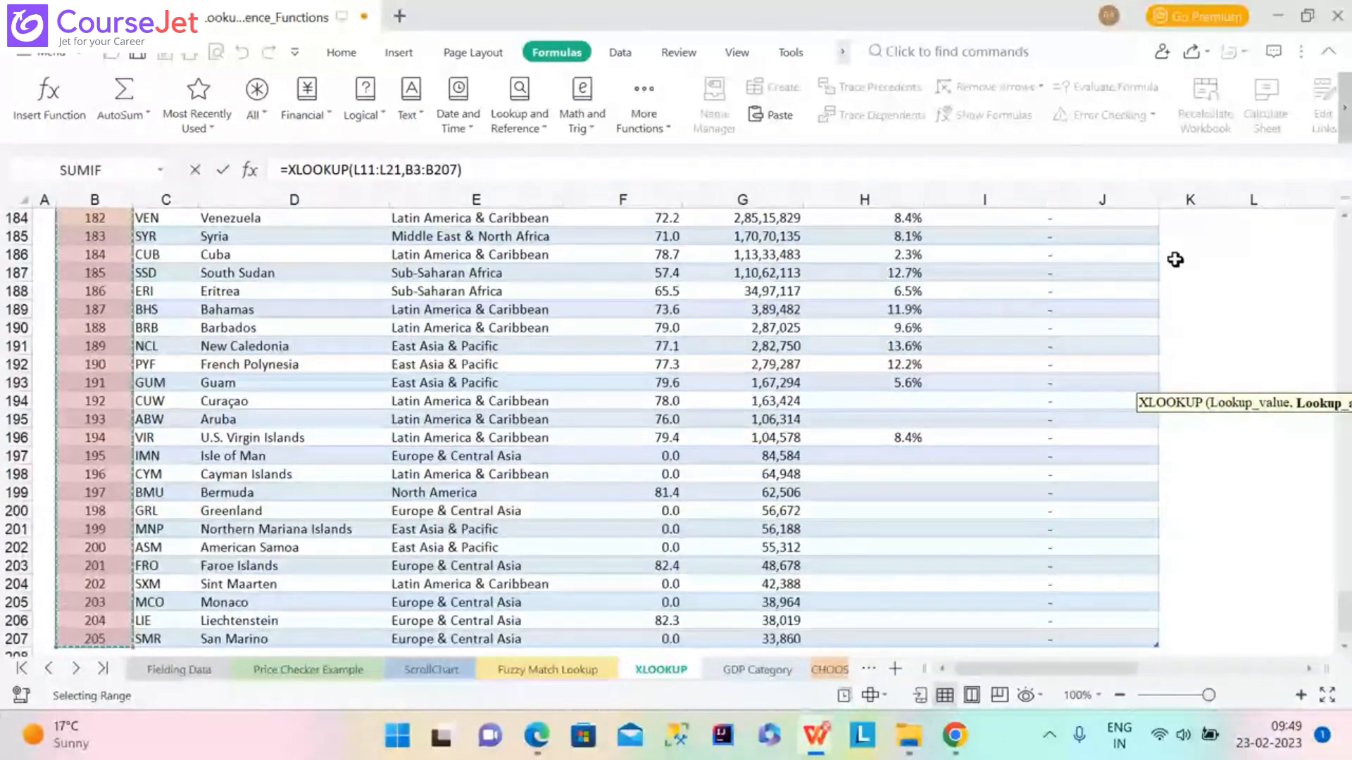
drag(1346, 609, 1346, 188)
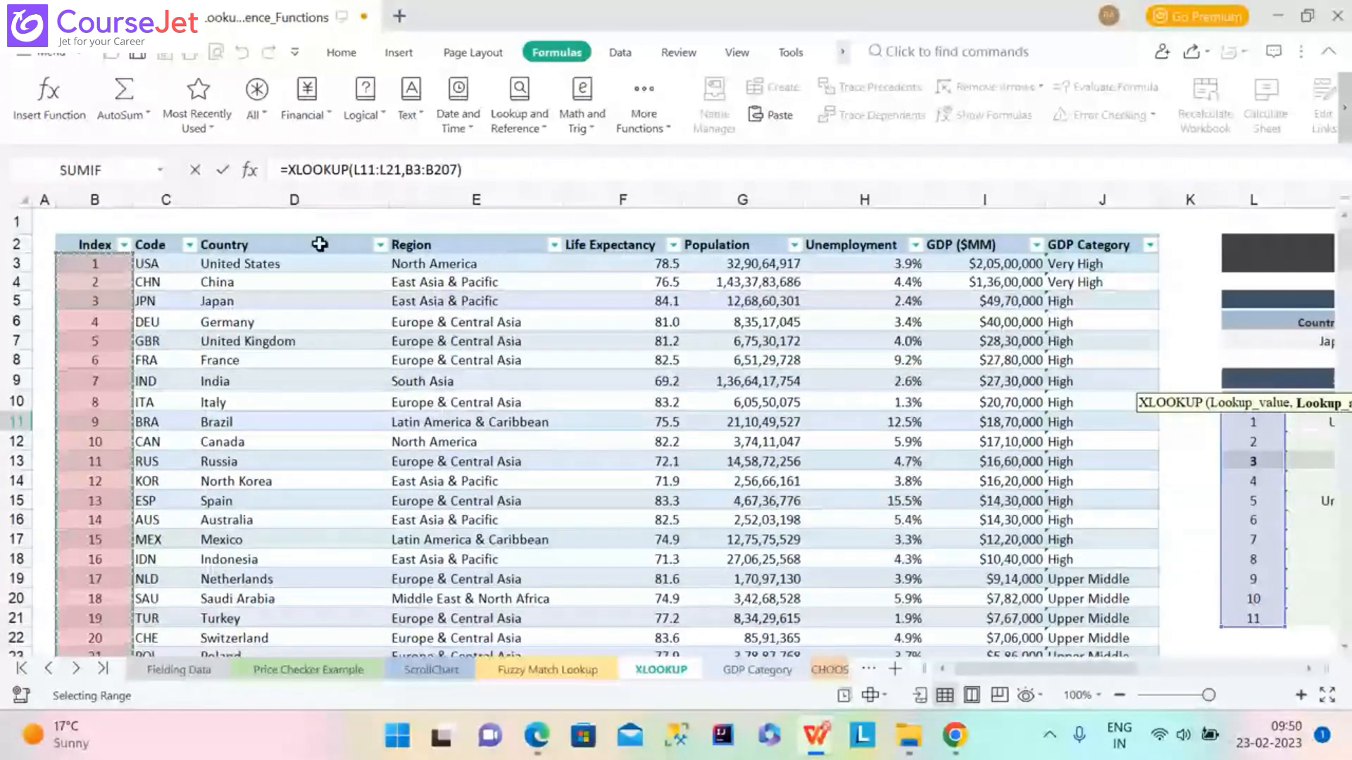
Nest a second XLOOKUP as the return array, with the Similar Countries column header $N$10 as its absolute lookup value.
click(456, 166)
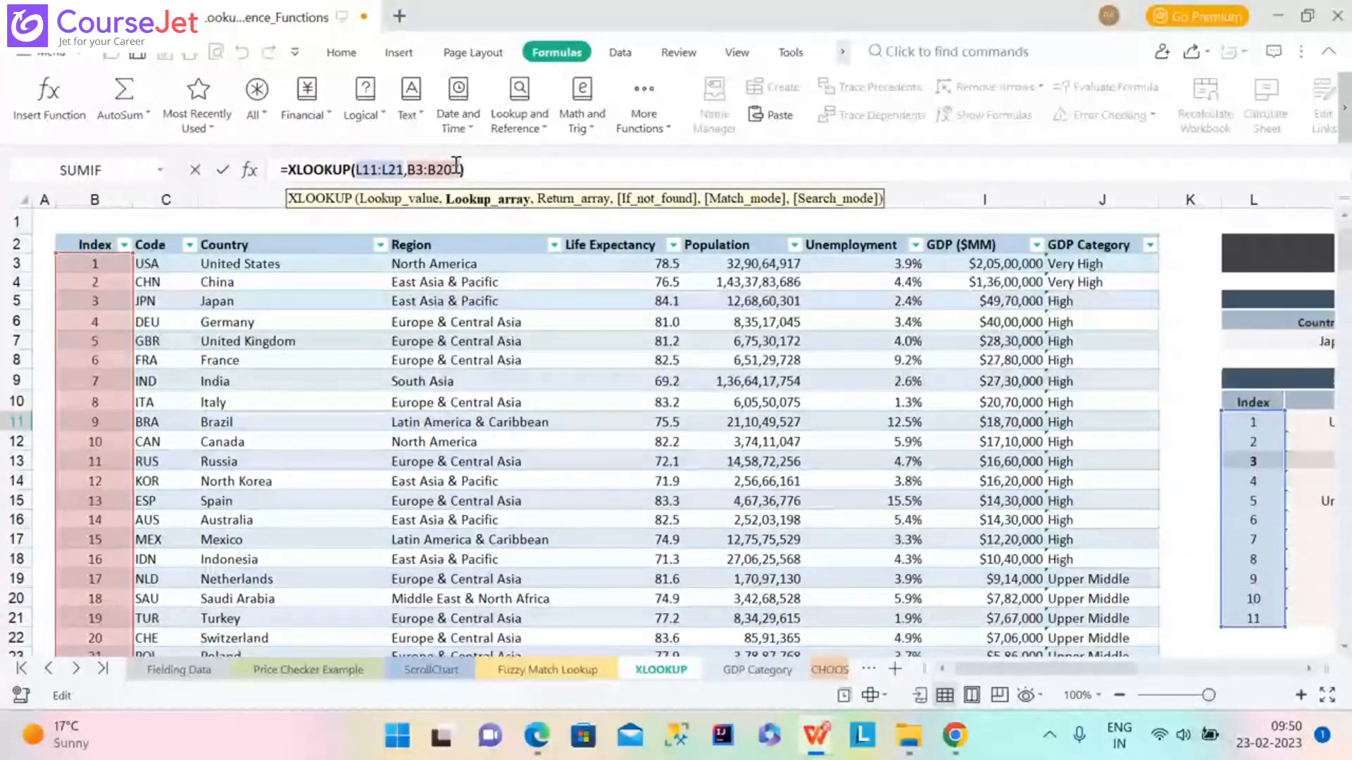
text(,)
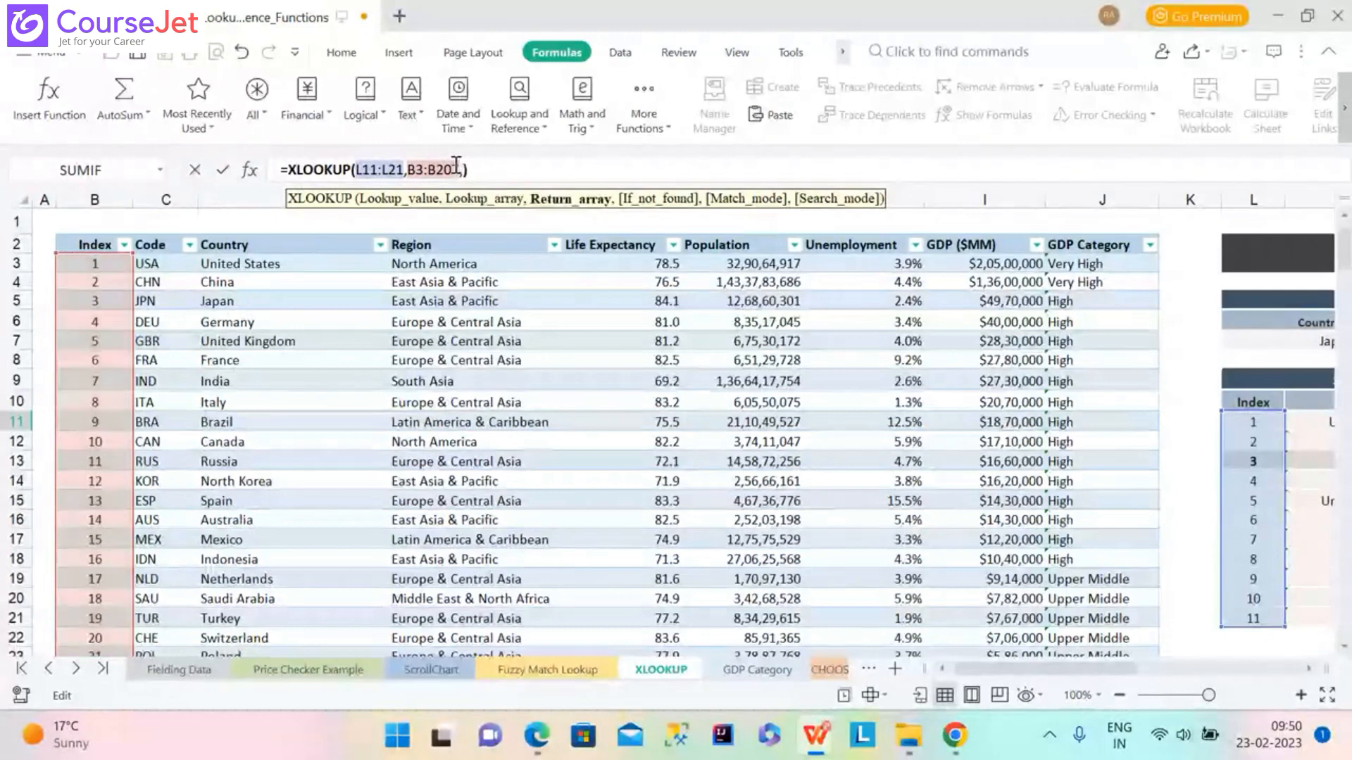
text(xlookup)
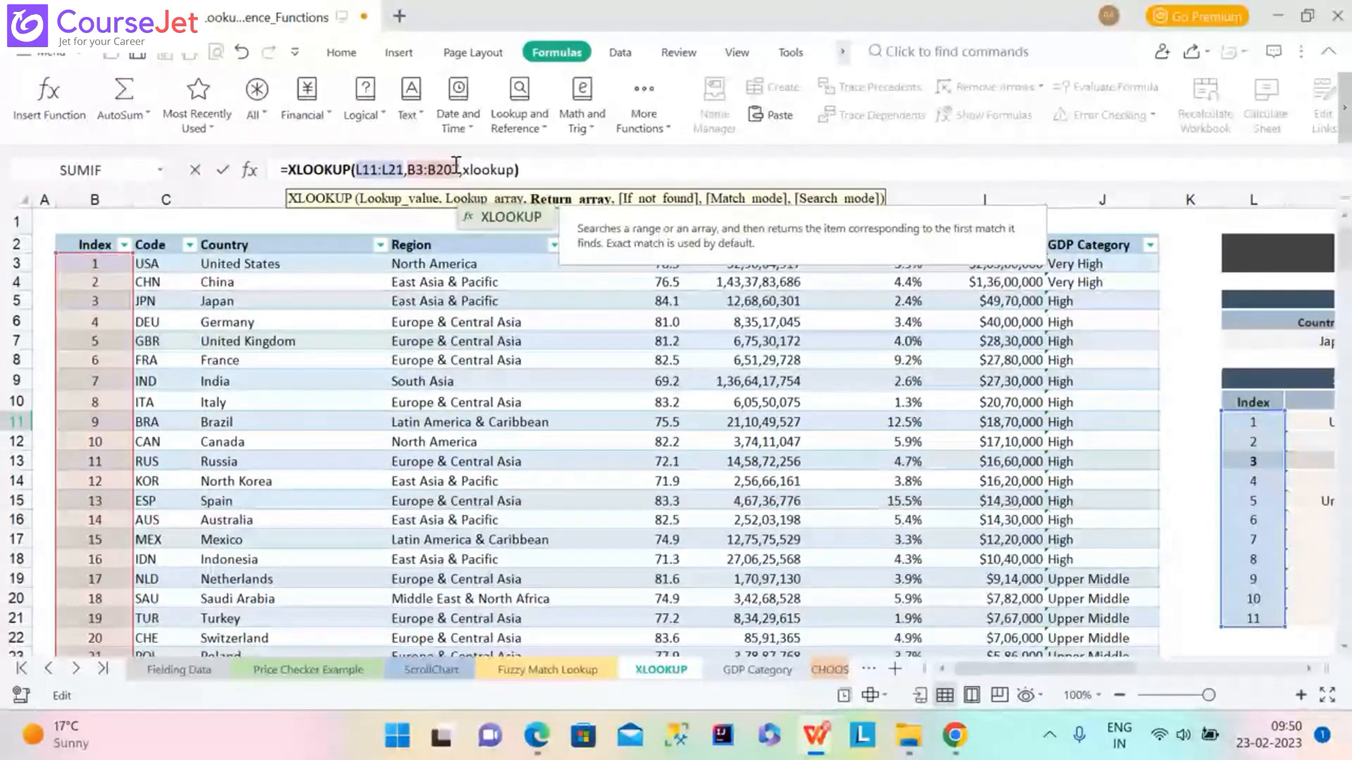
double_click(524, 220)
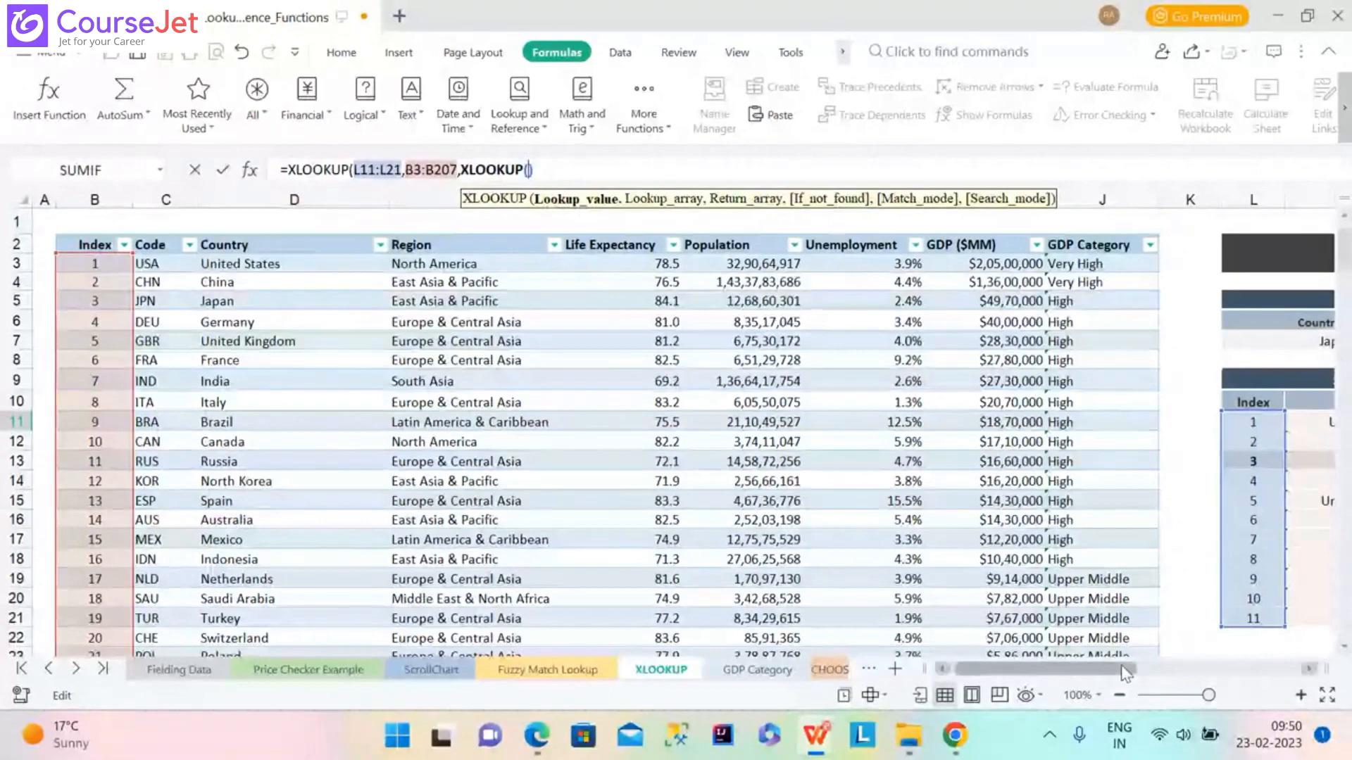
drag(1127, 673, 1190, 683)
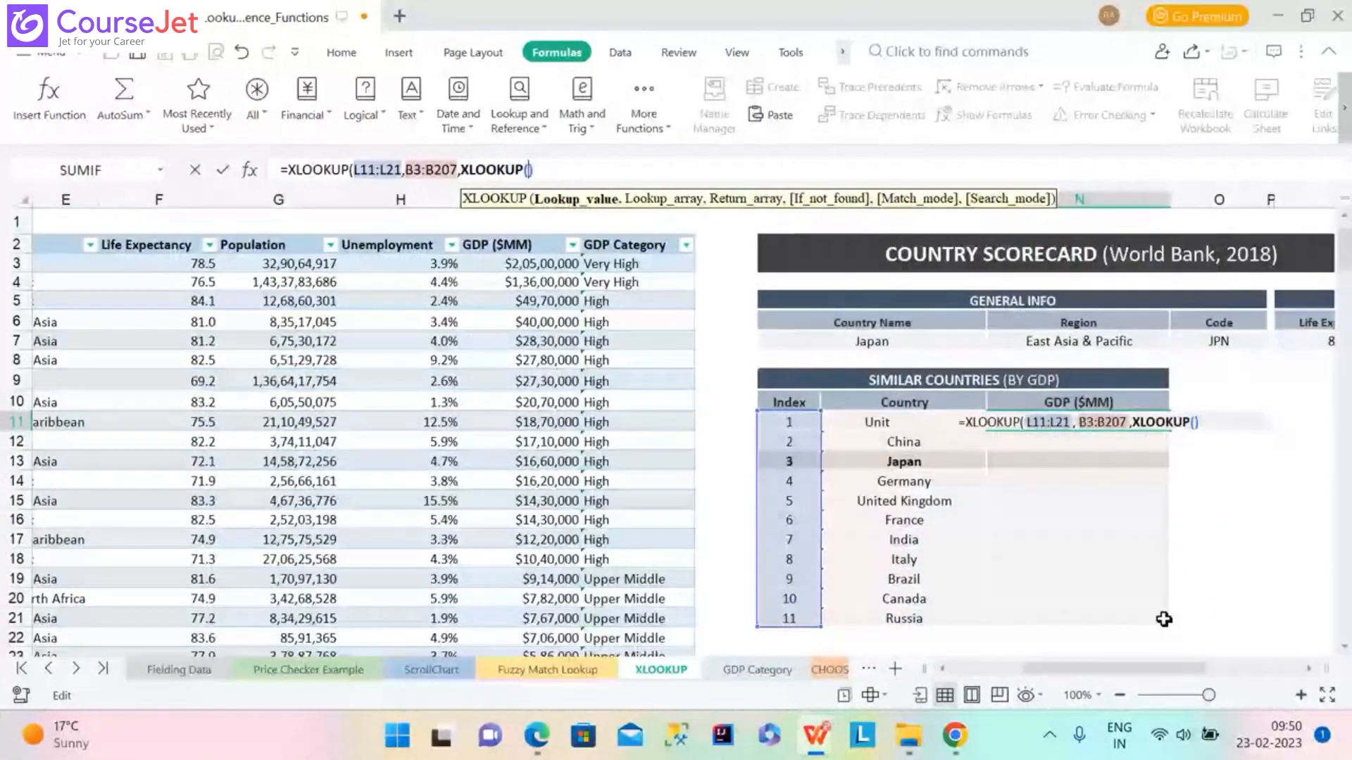
click(1099, 400)
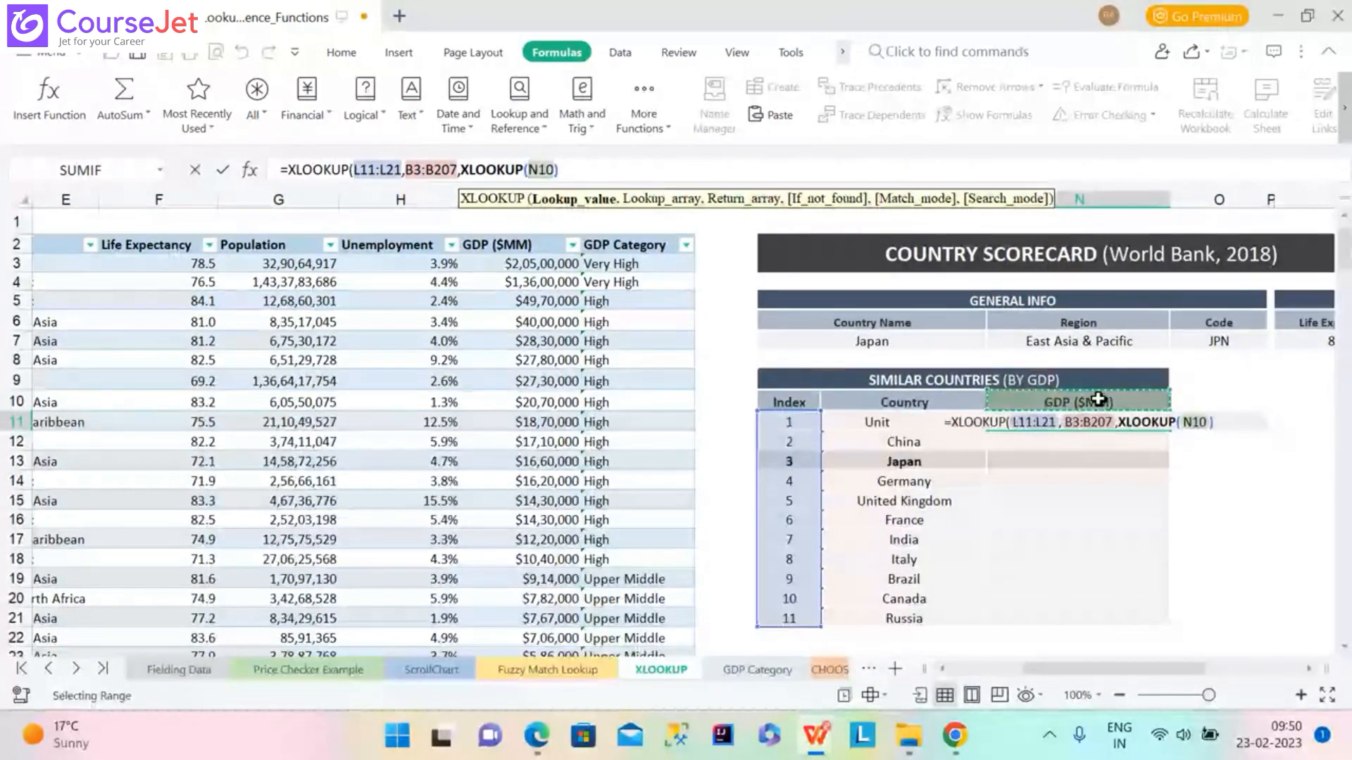
key(F4)
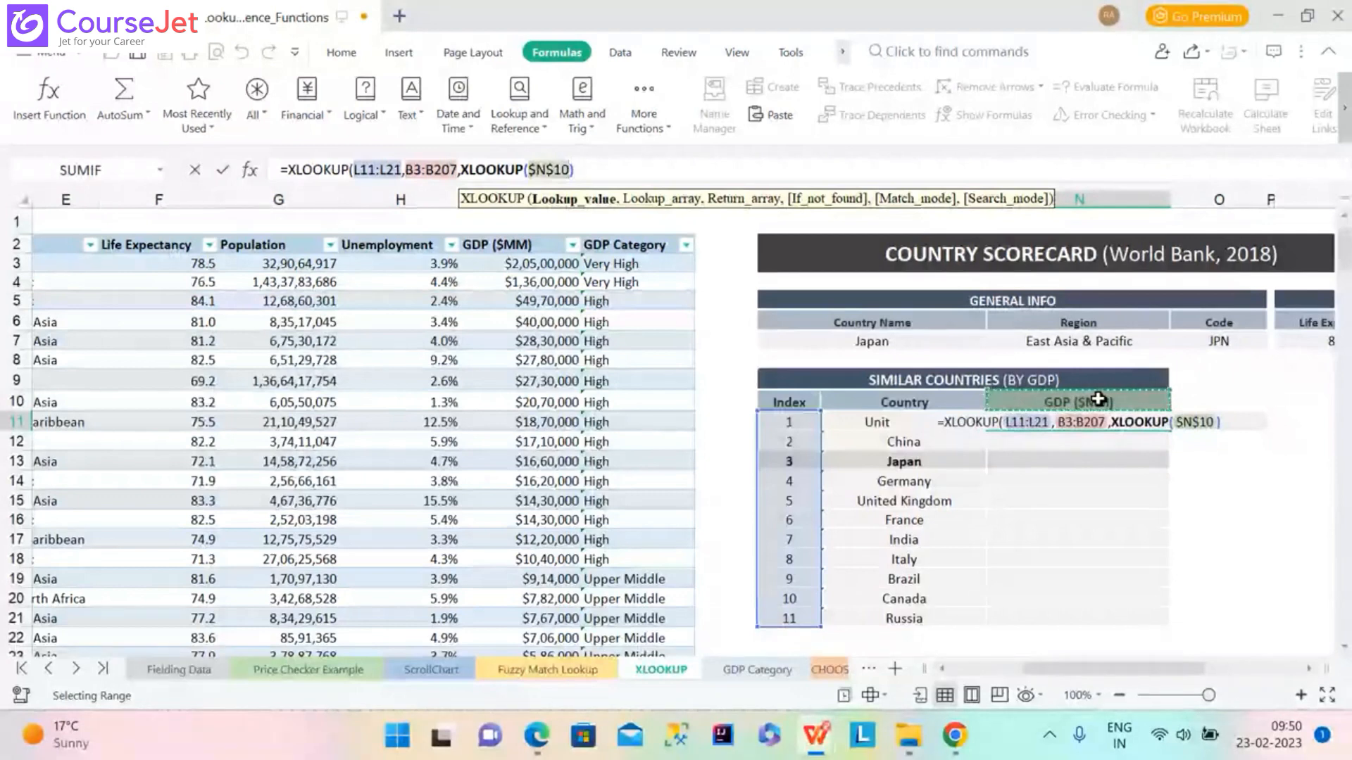
text(,)
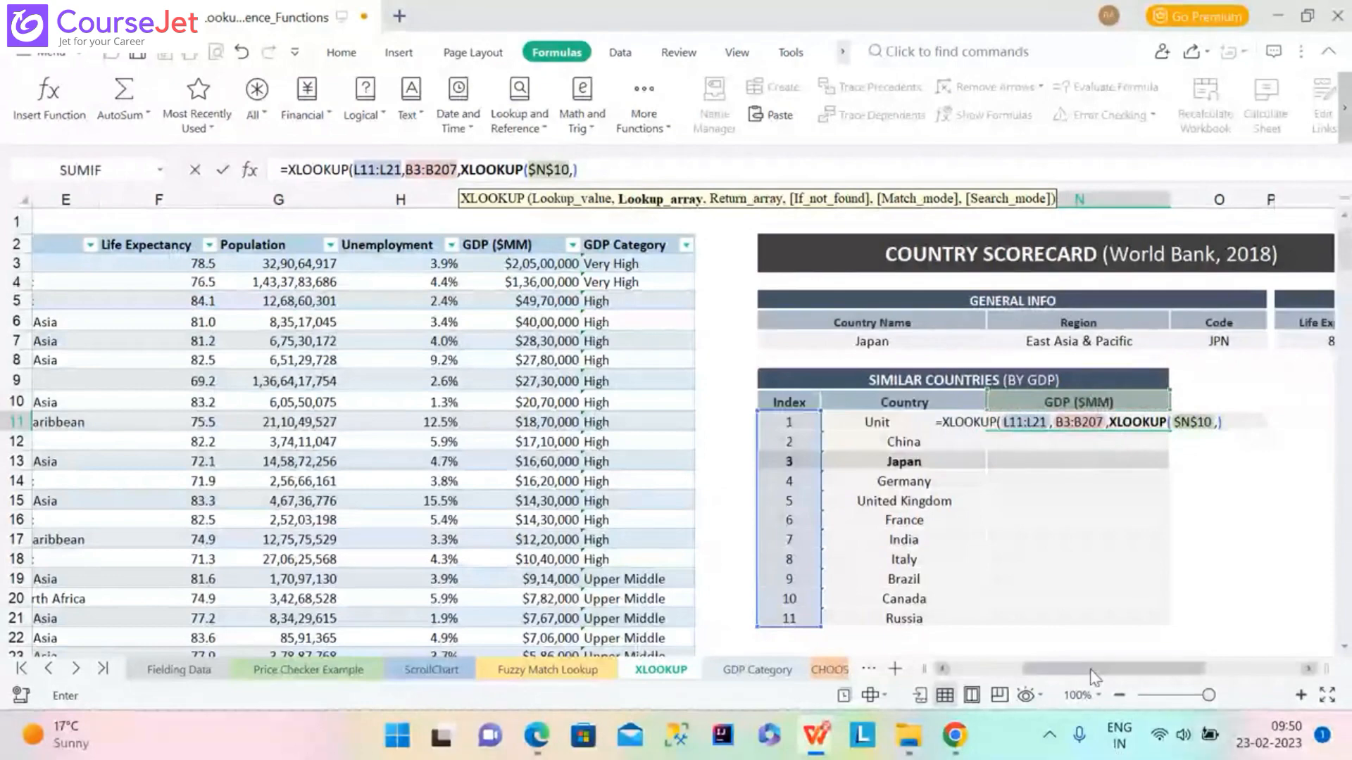
Set the nested XLOOKUP's lookup array to the data table's header row, B2:J2.
drag(1092, 677, 1017, 677)
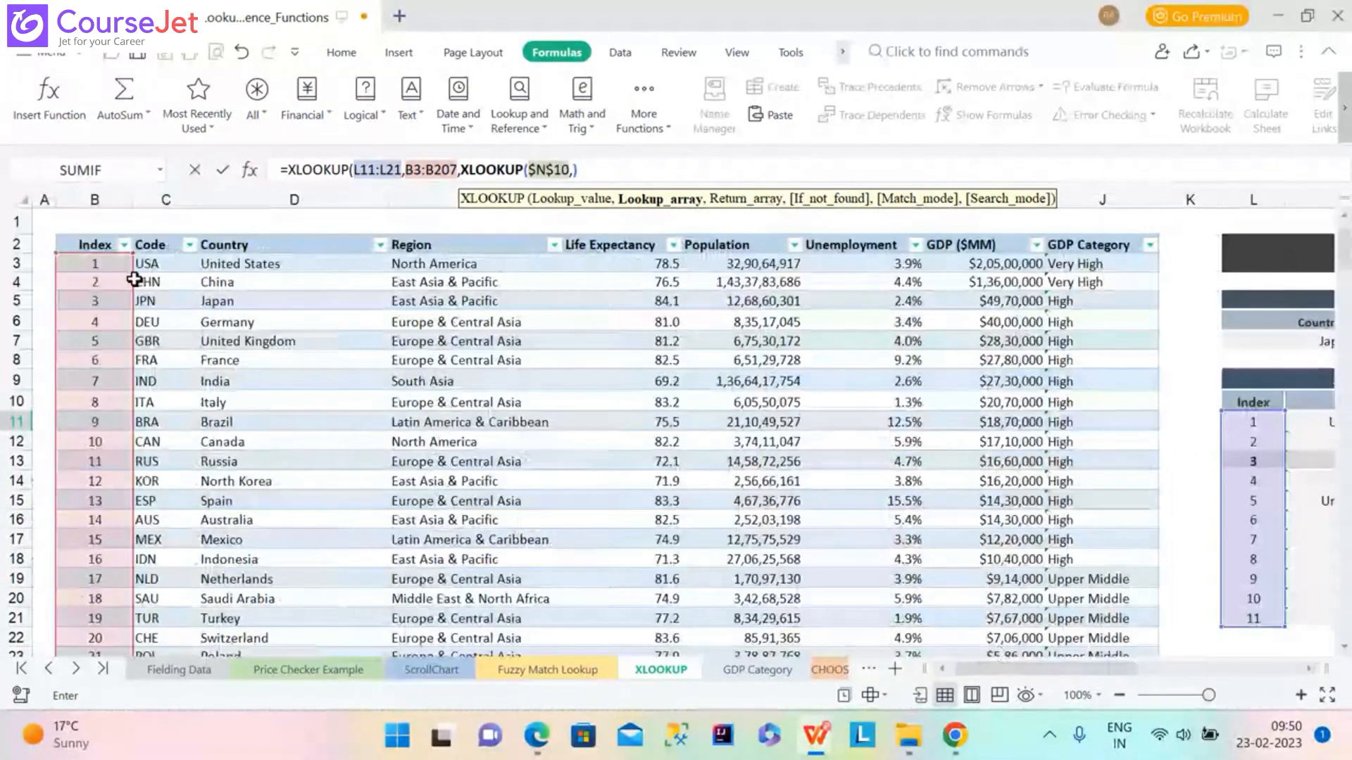
click(92, 246)
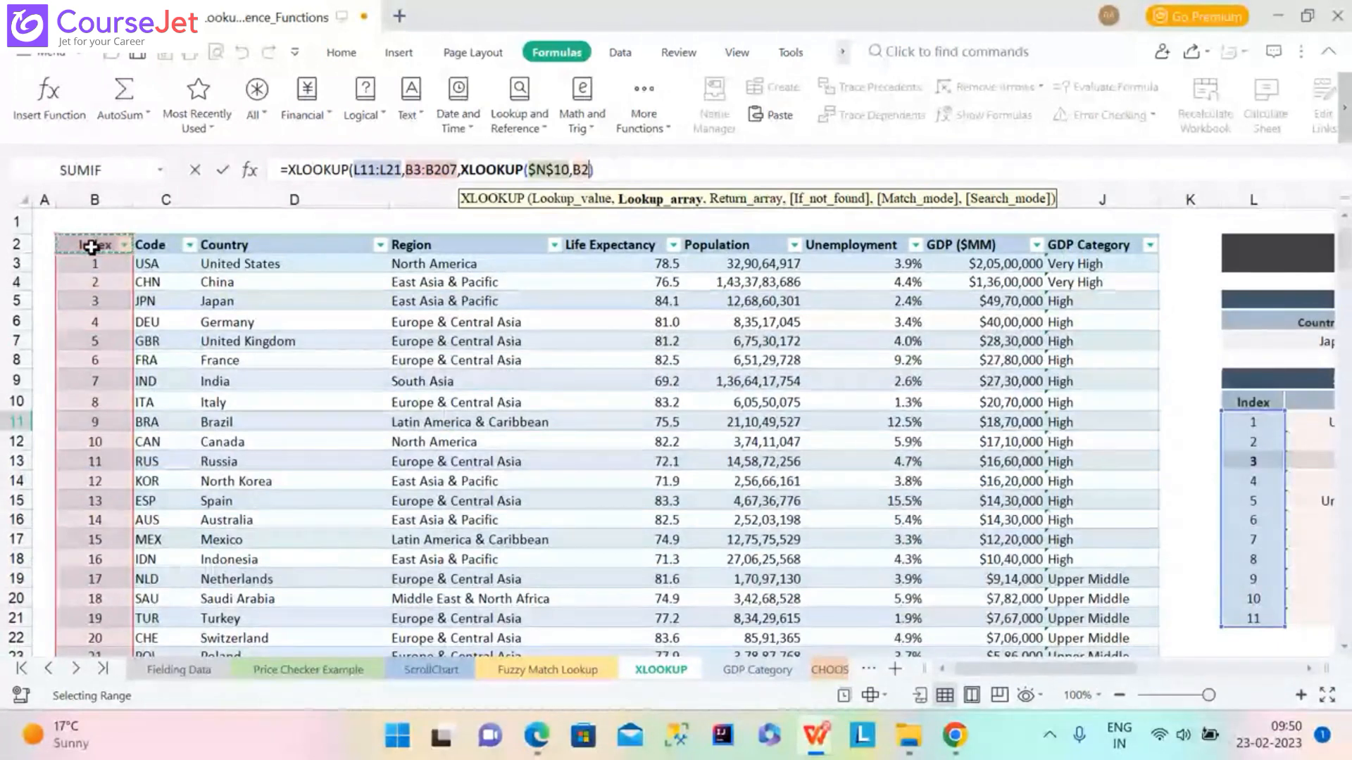
key(shift+Right)
key(shift+Right)
key(shift+Right)
key(shift+Right)
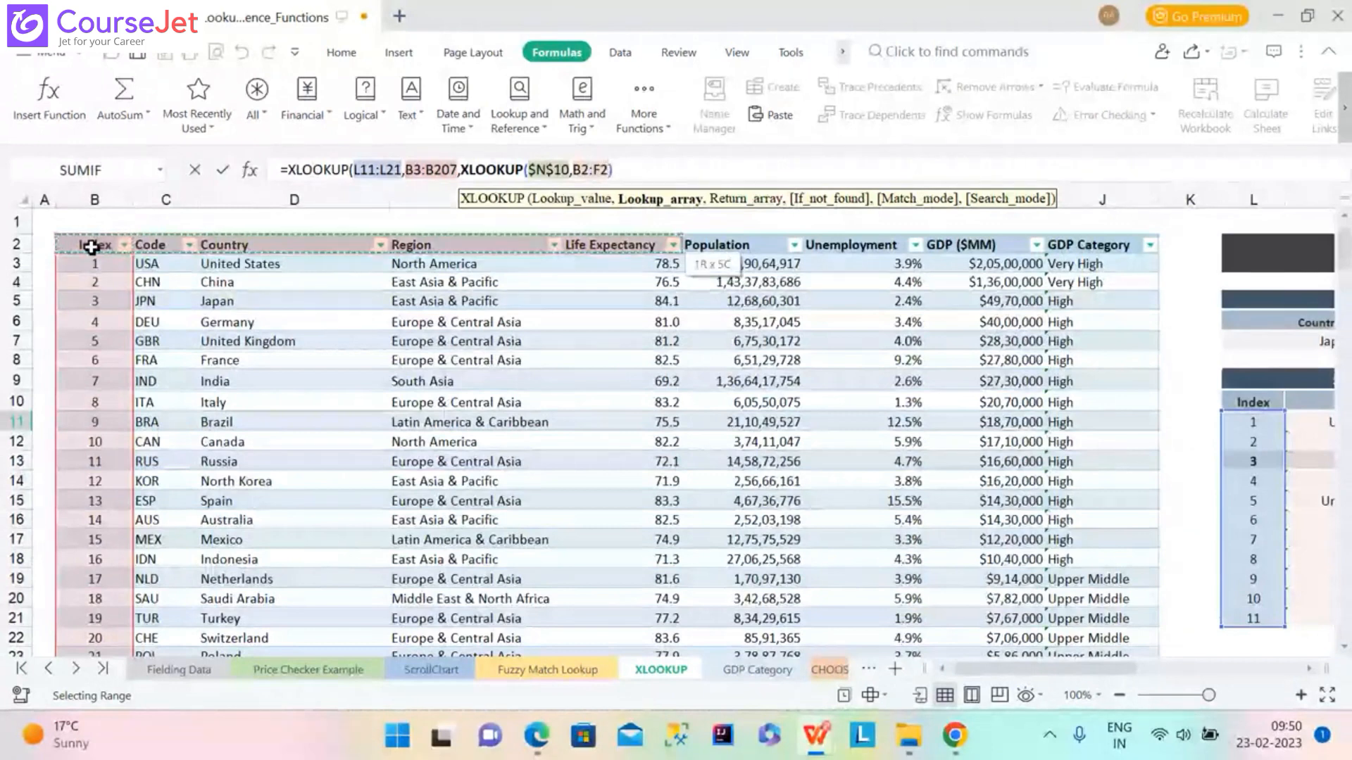
key(shift+Right)
key(shift+Right)
key(shift+Right)
key(shift+Right)
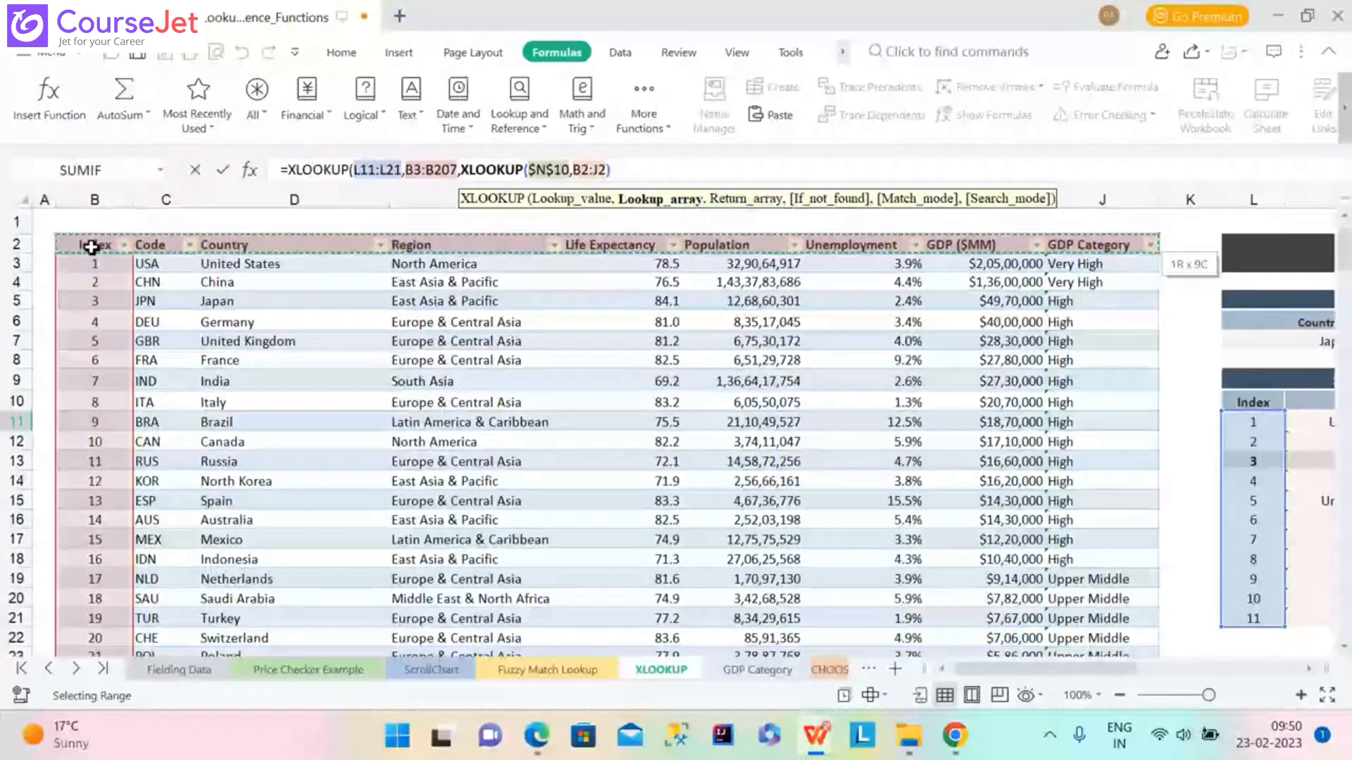
text(,)
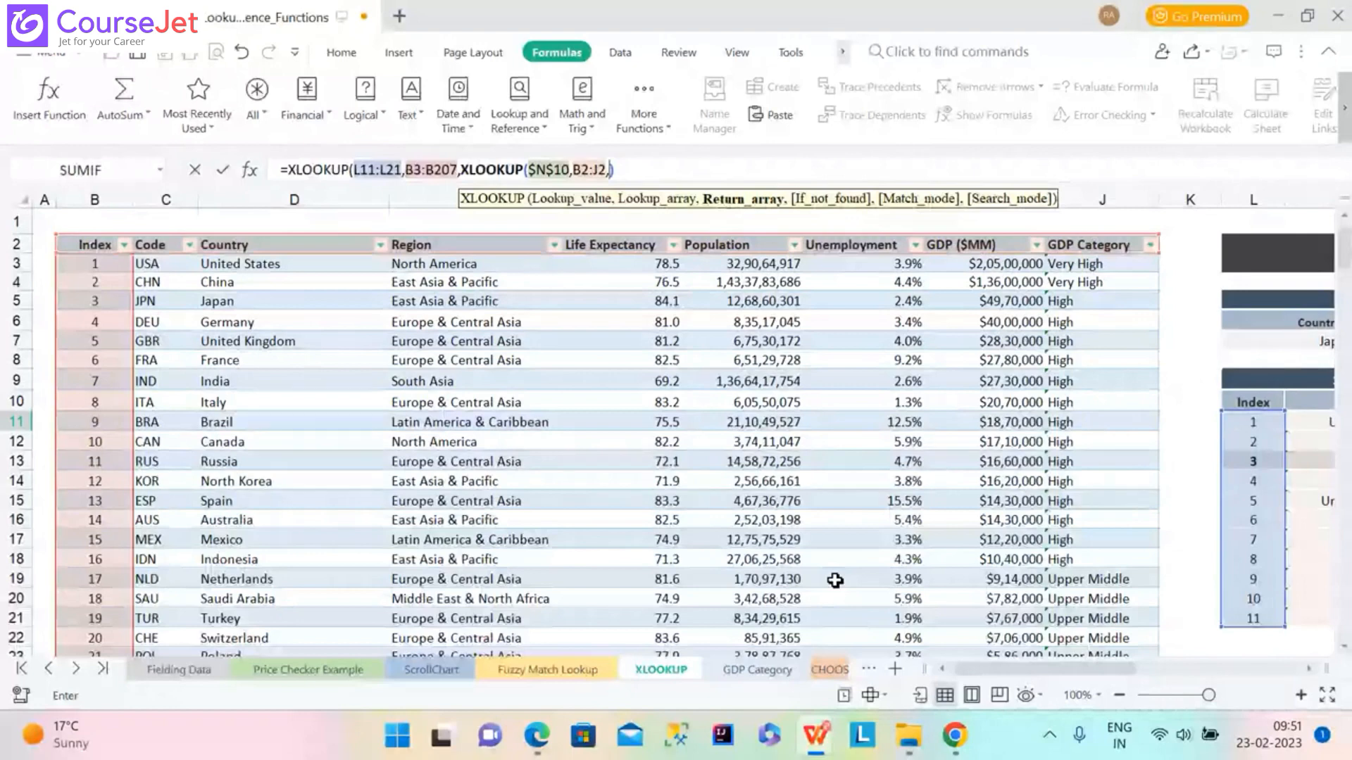
Set the nested XLOOKUP's return array to the full data range B3:J207, then close both functions and enter the formula in N11.
click(112, 270)
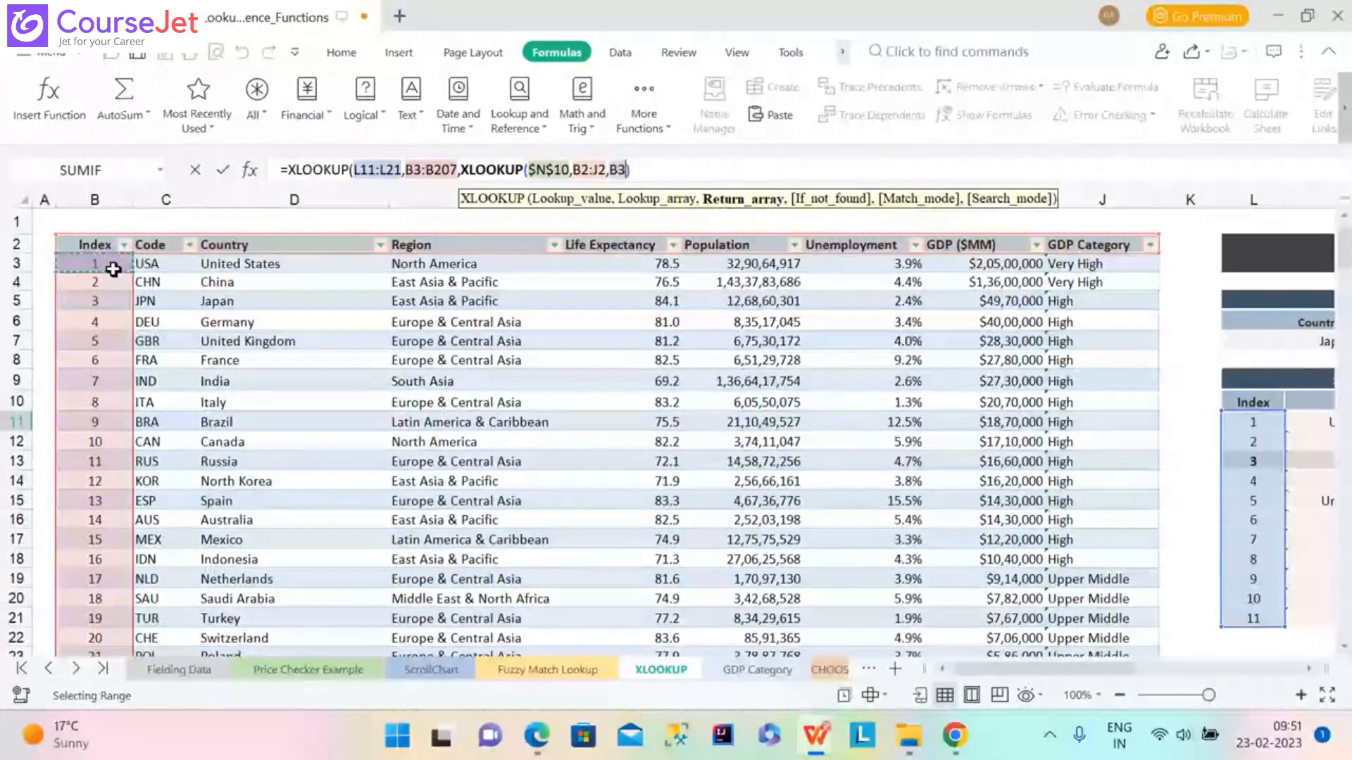
key(ctrl+shift+Right)
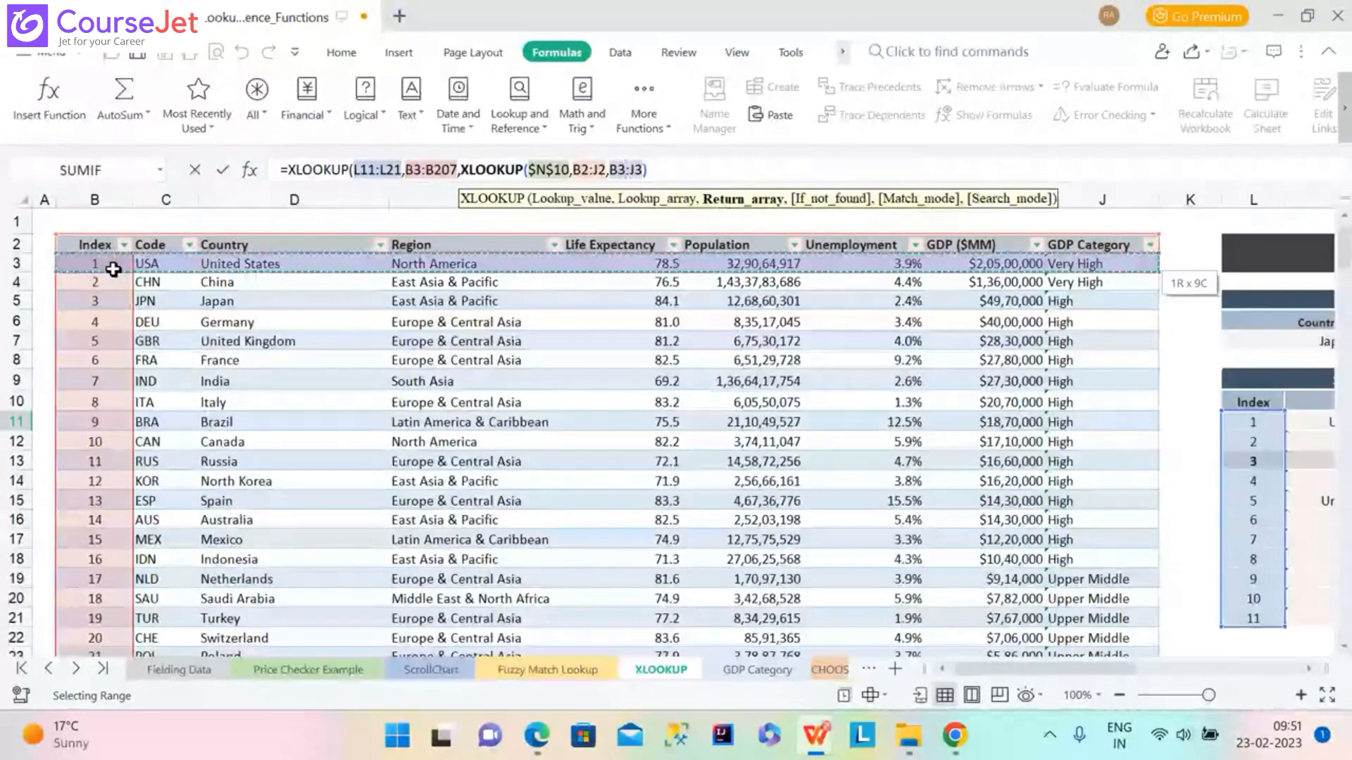
key(ctrl+shift+Down)
text())
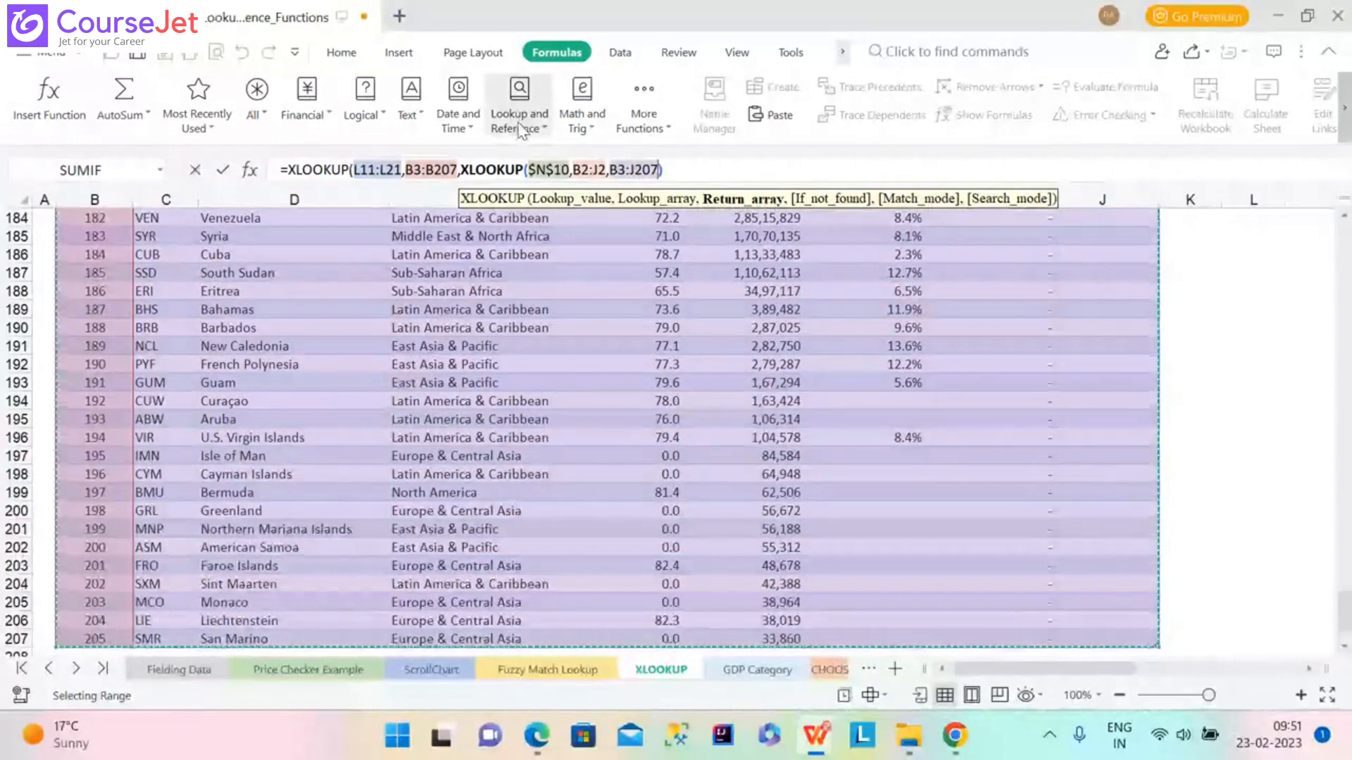
click(683, 172)
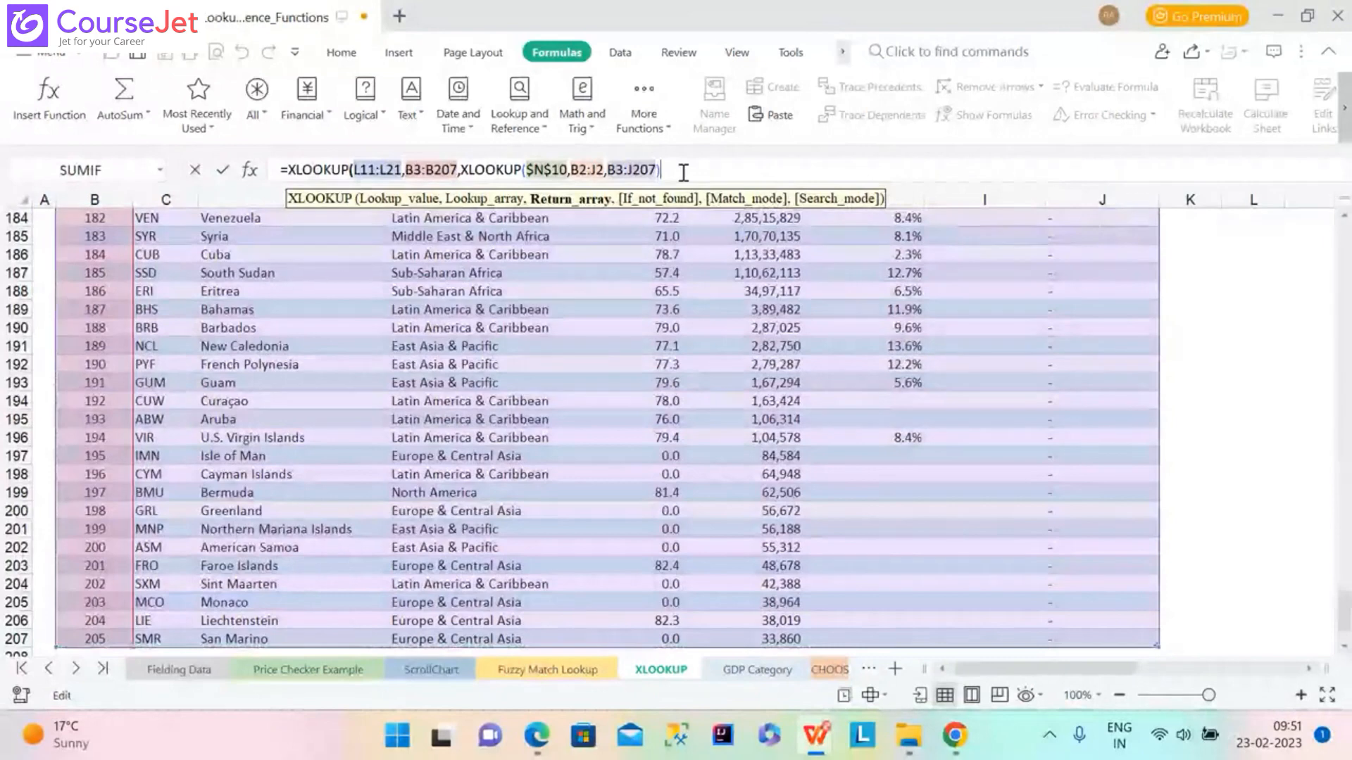
text())
key(BackSpace)
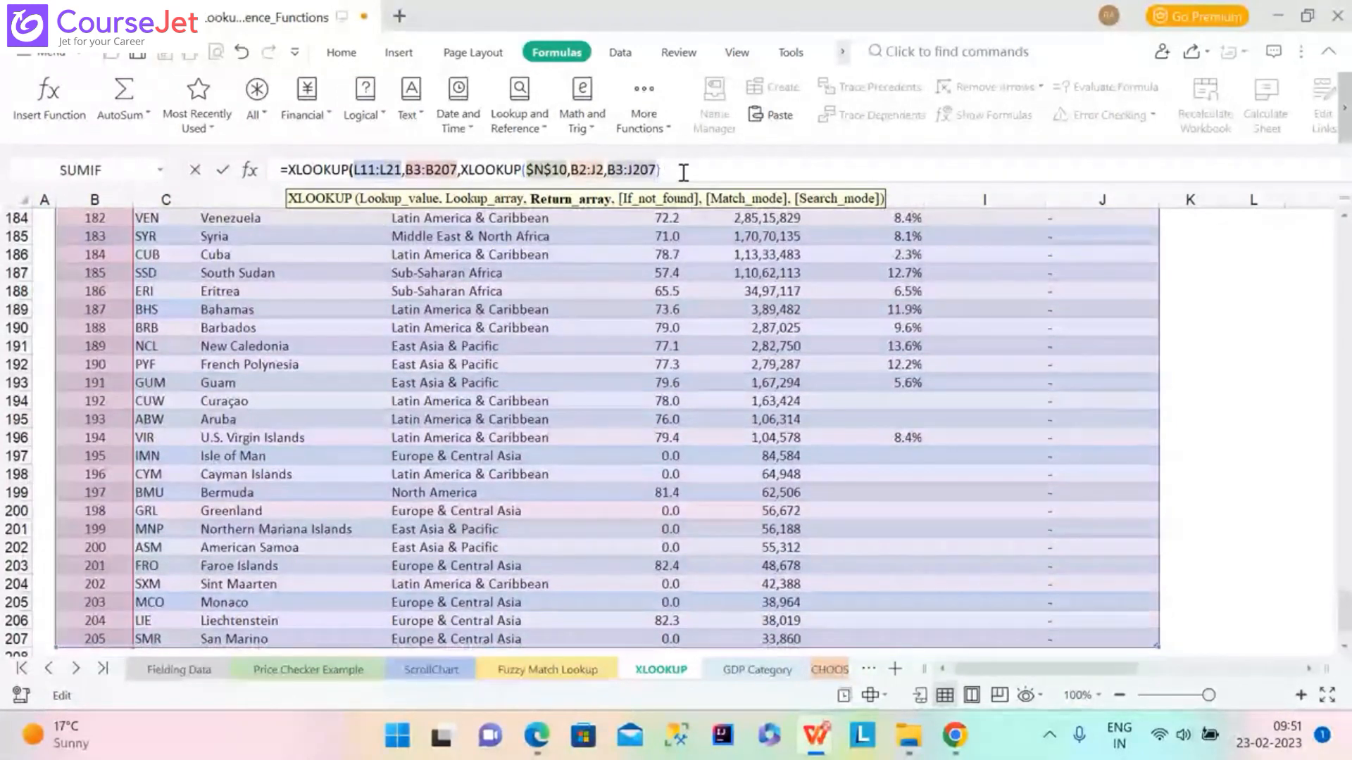
text())
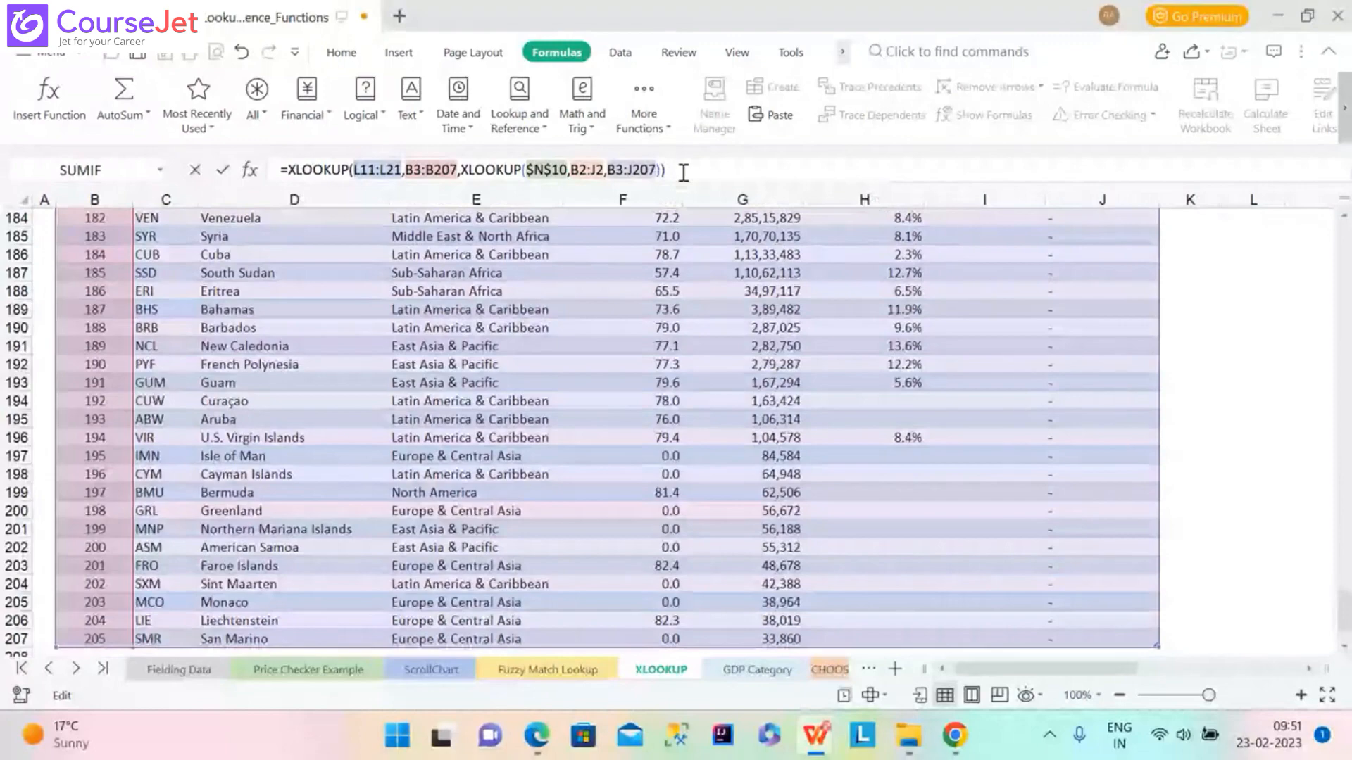
key(Return)
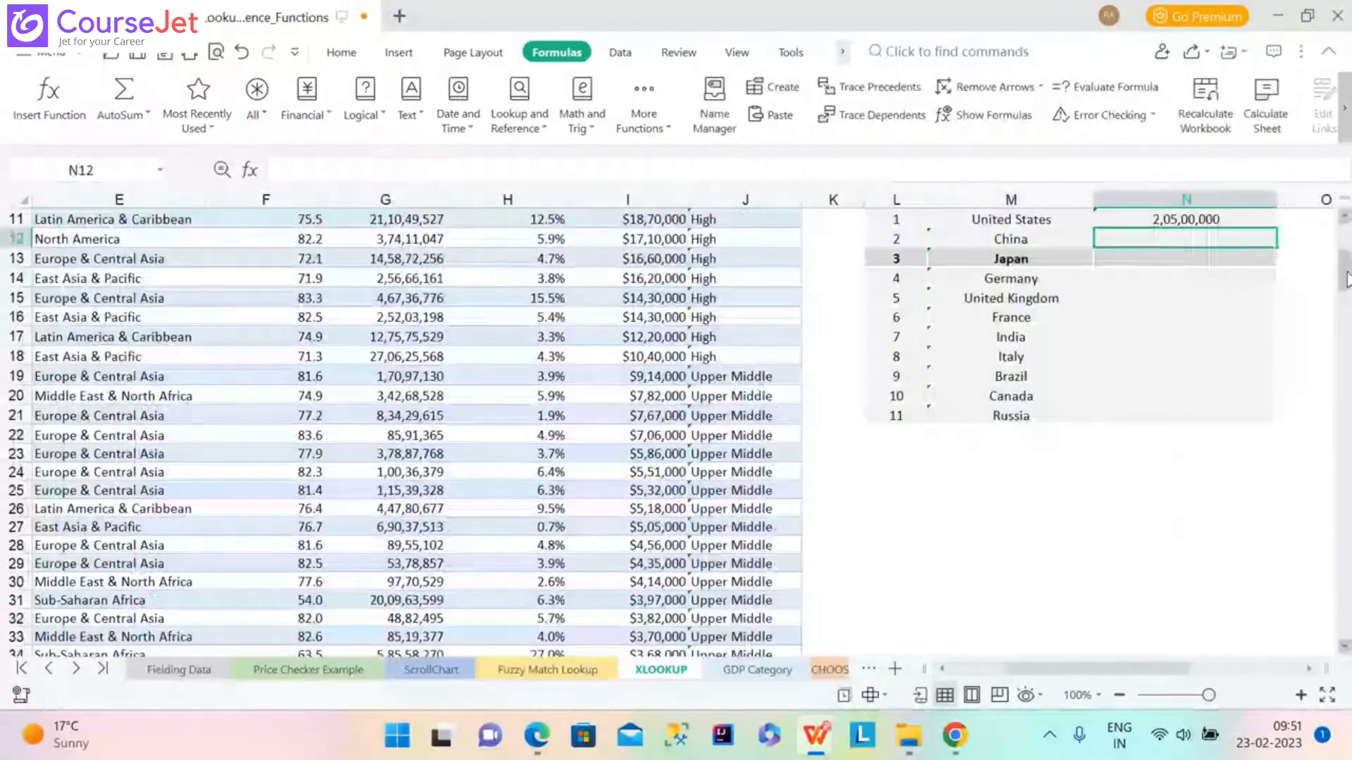
Fill the N11 formula down through N21 and check the copied formula's references in N12.
scroll(1346, 280, up, 4)
click(1211, 420)
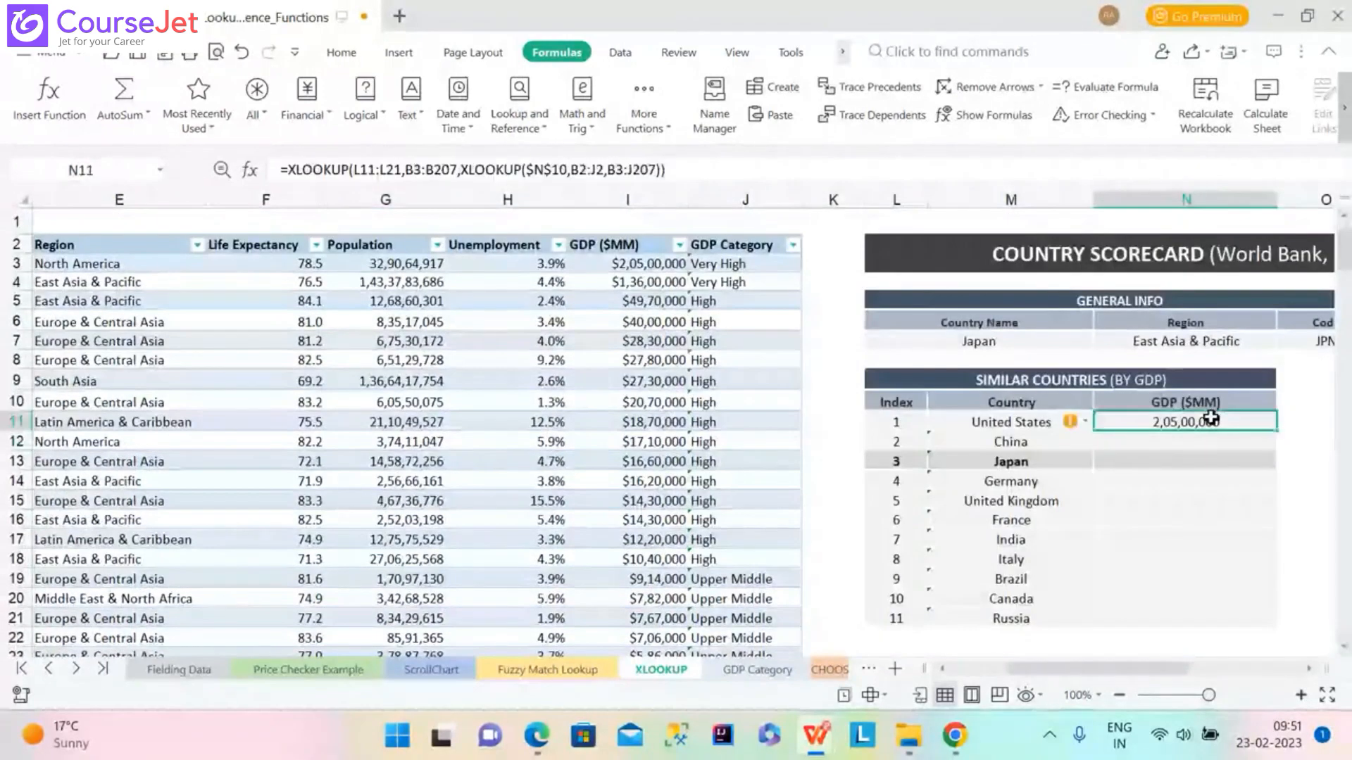
double_click(1277, 430)
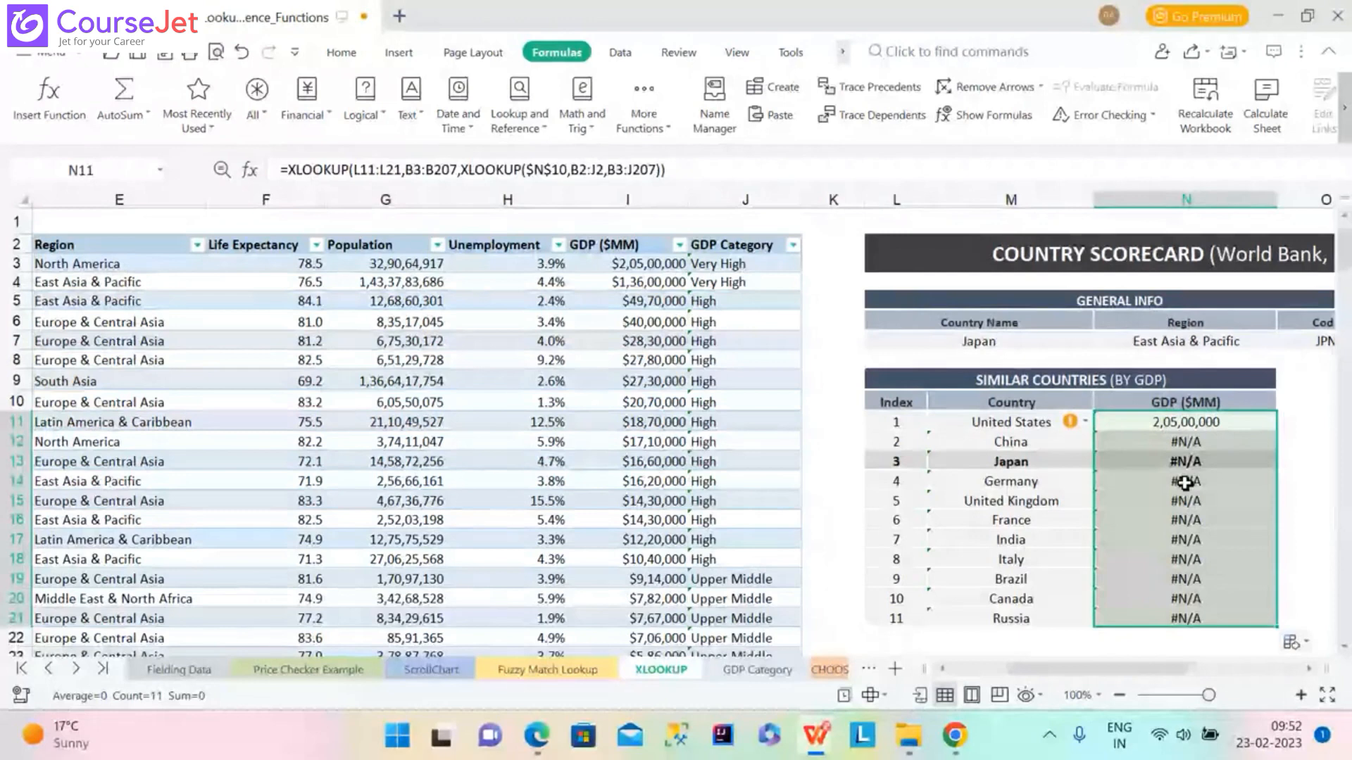
key(Down)
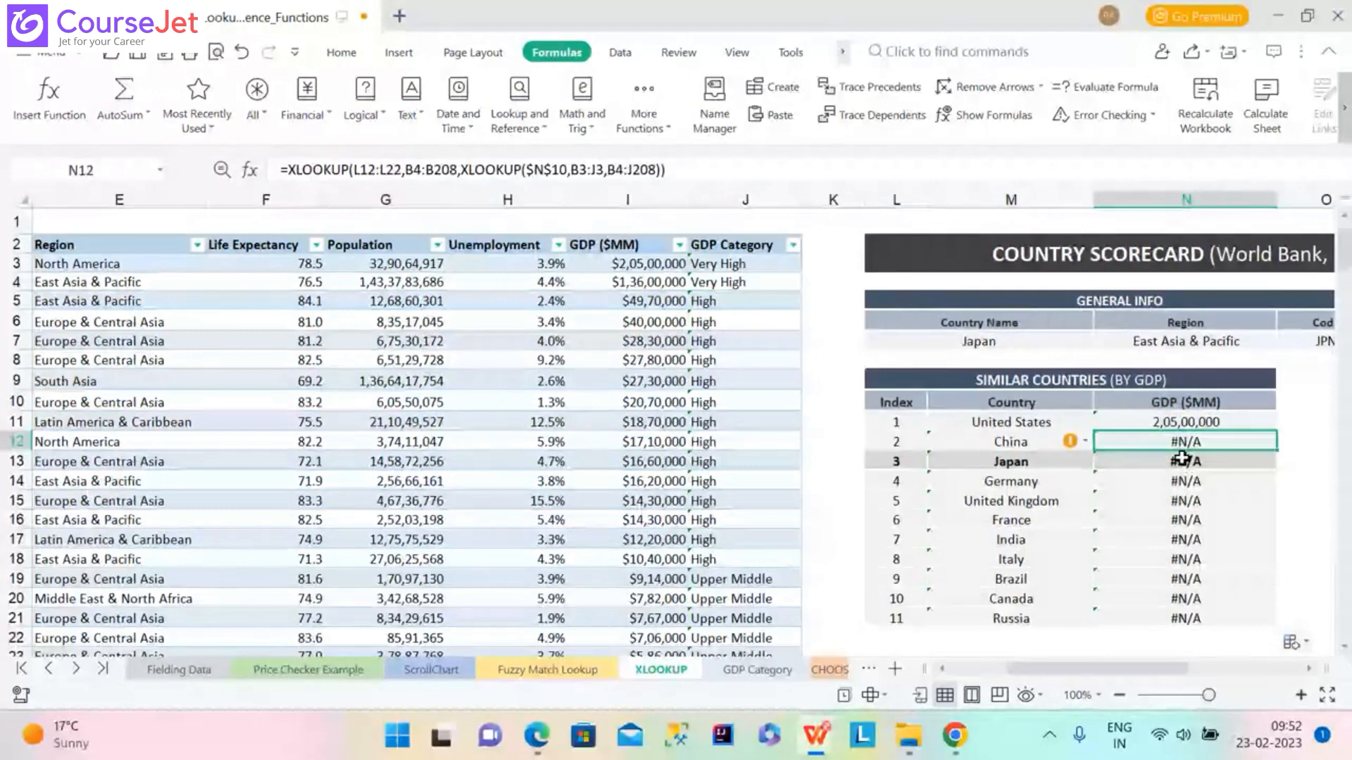
click(1181, 459)
key(Up)
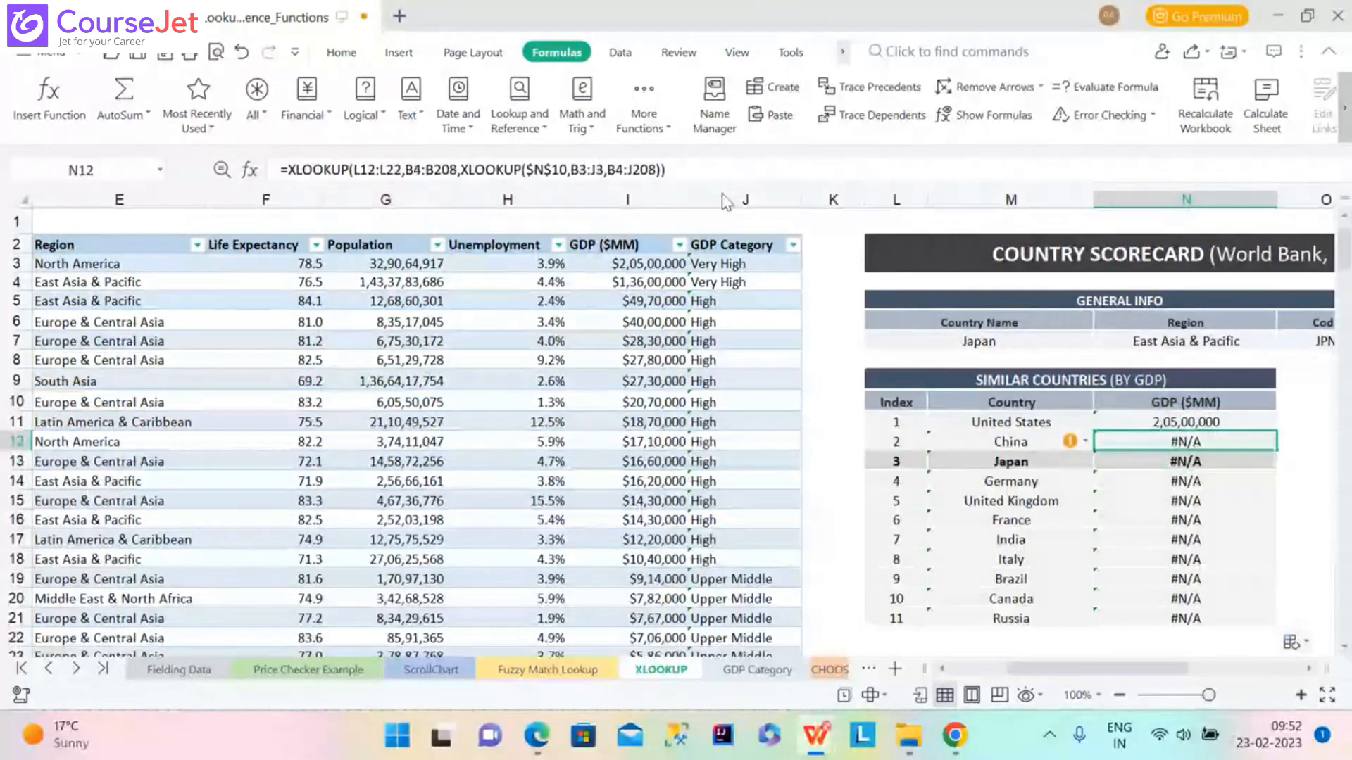
Make the nested XLOOKUP's ranges in N11 absolute as $B$2:$J$2 and $B$3:$J$207, and fill the formula down through N21.
click(1127, 420)
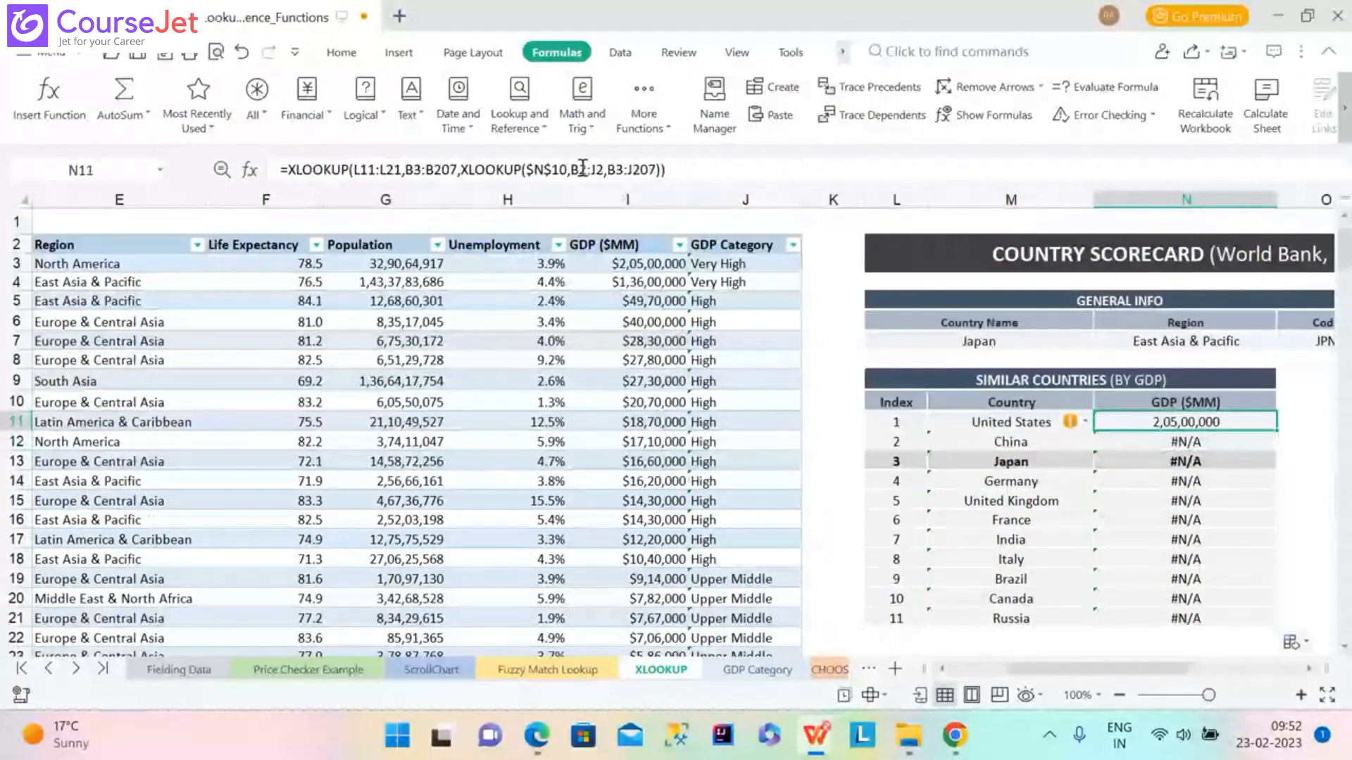
click(583, 169)
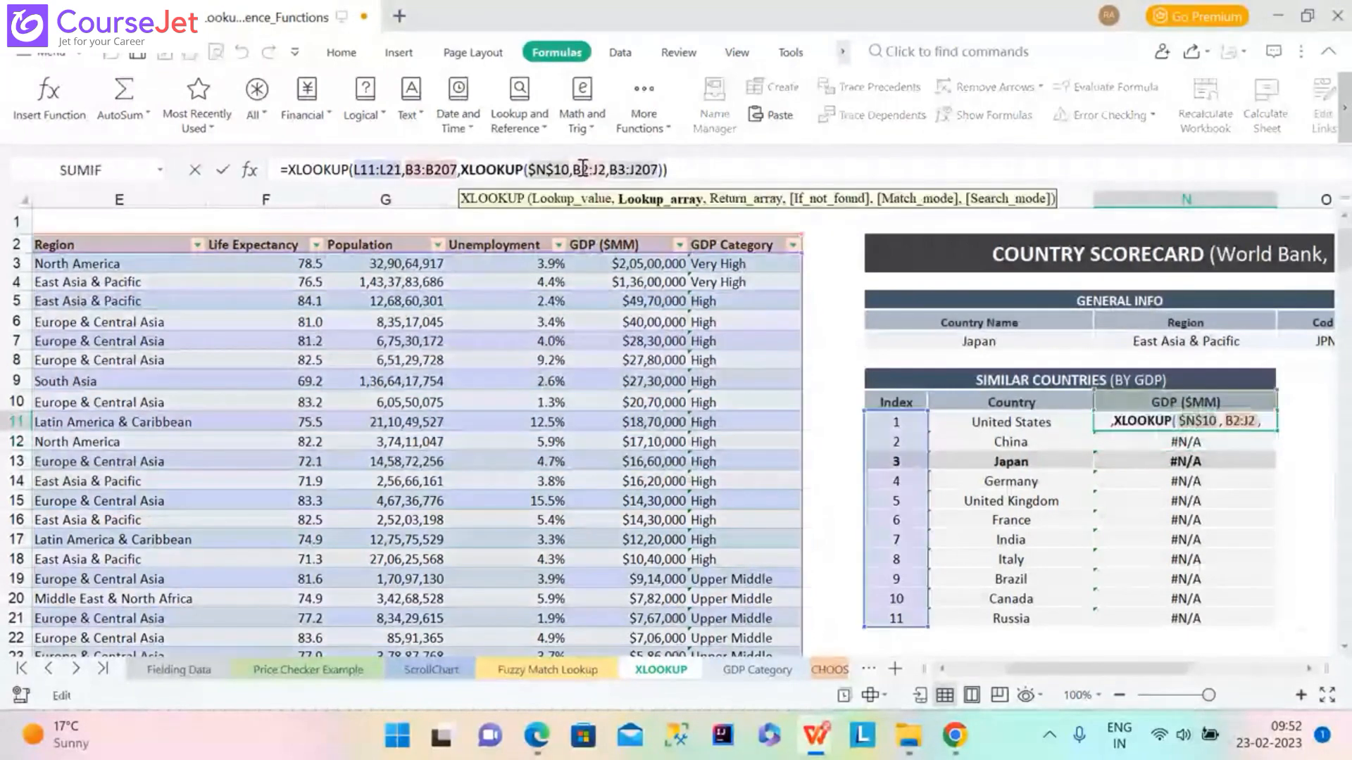
key(F4)
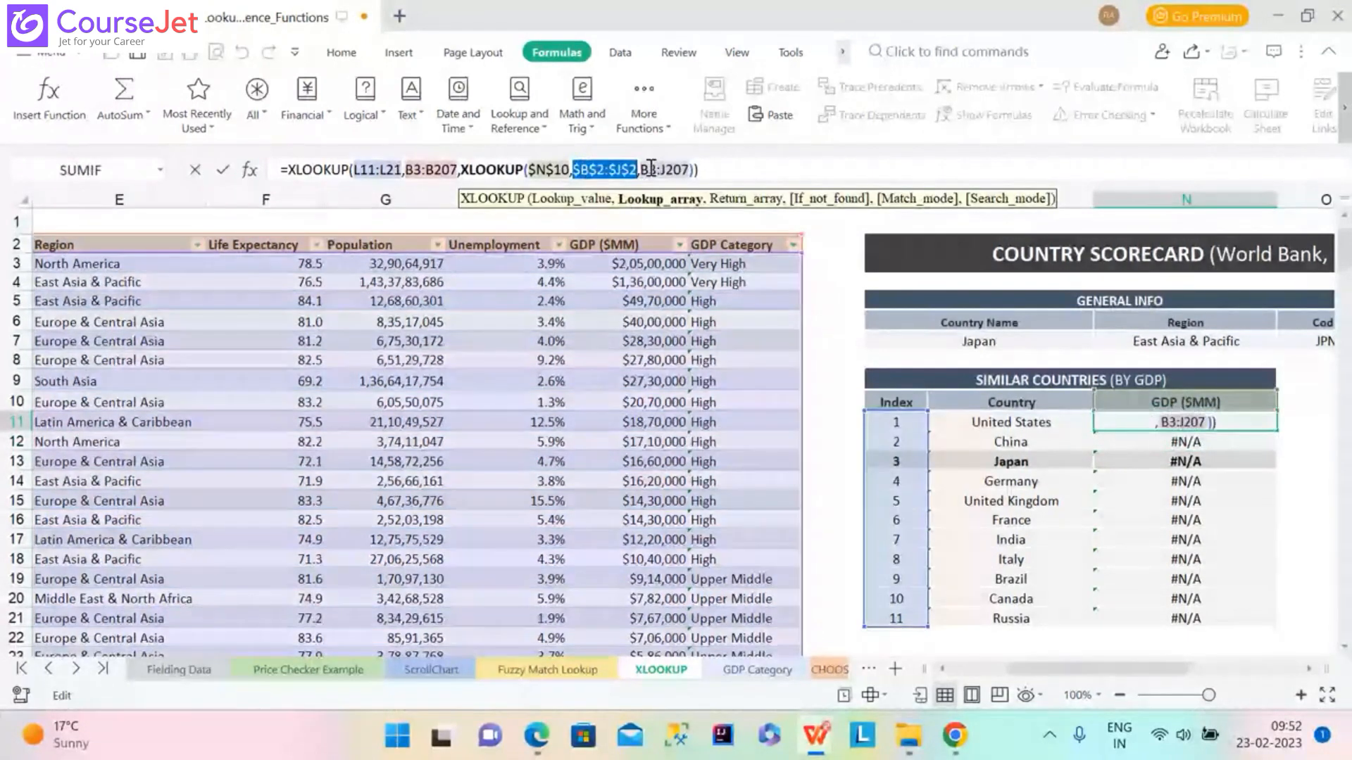
click(652, 169)
key(F4)
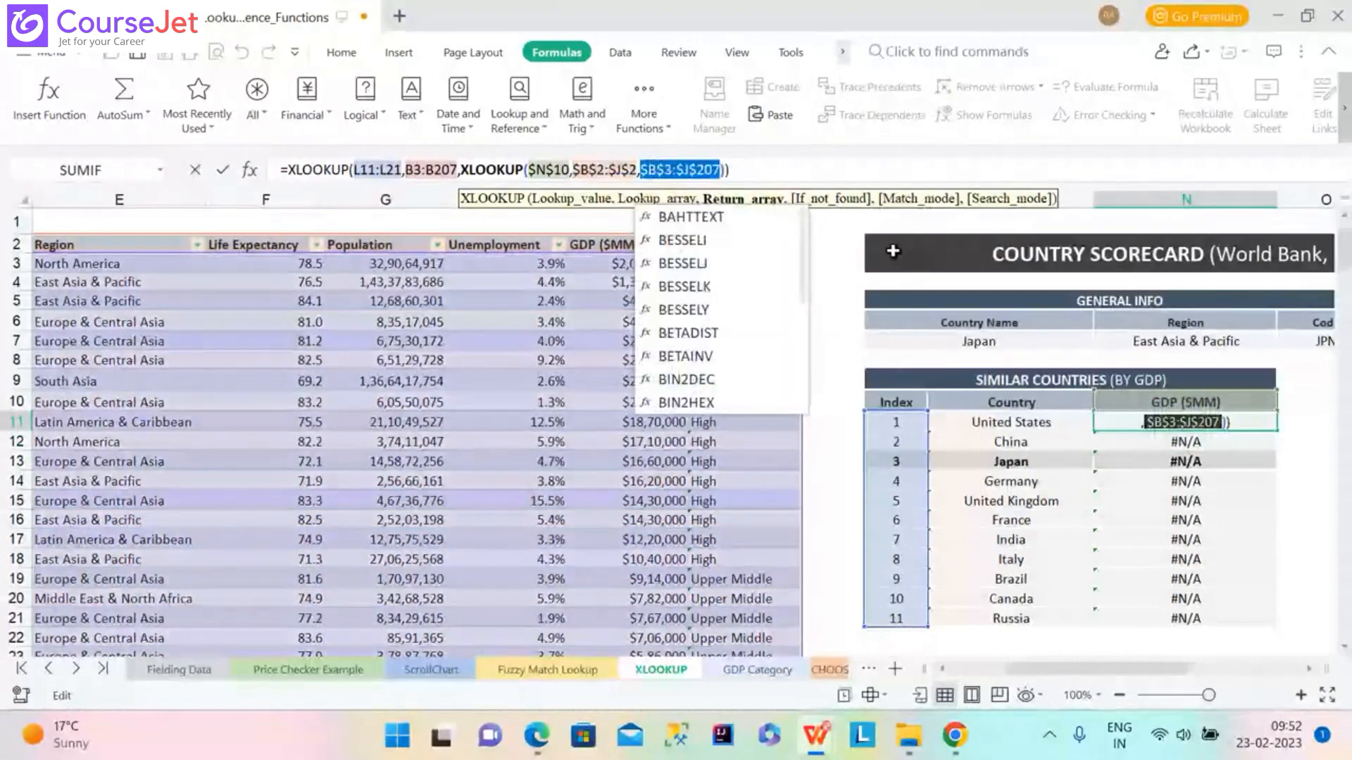
key(Return)
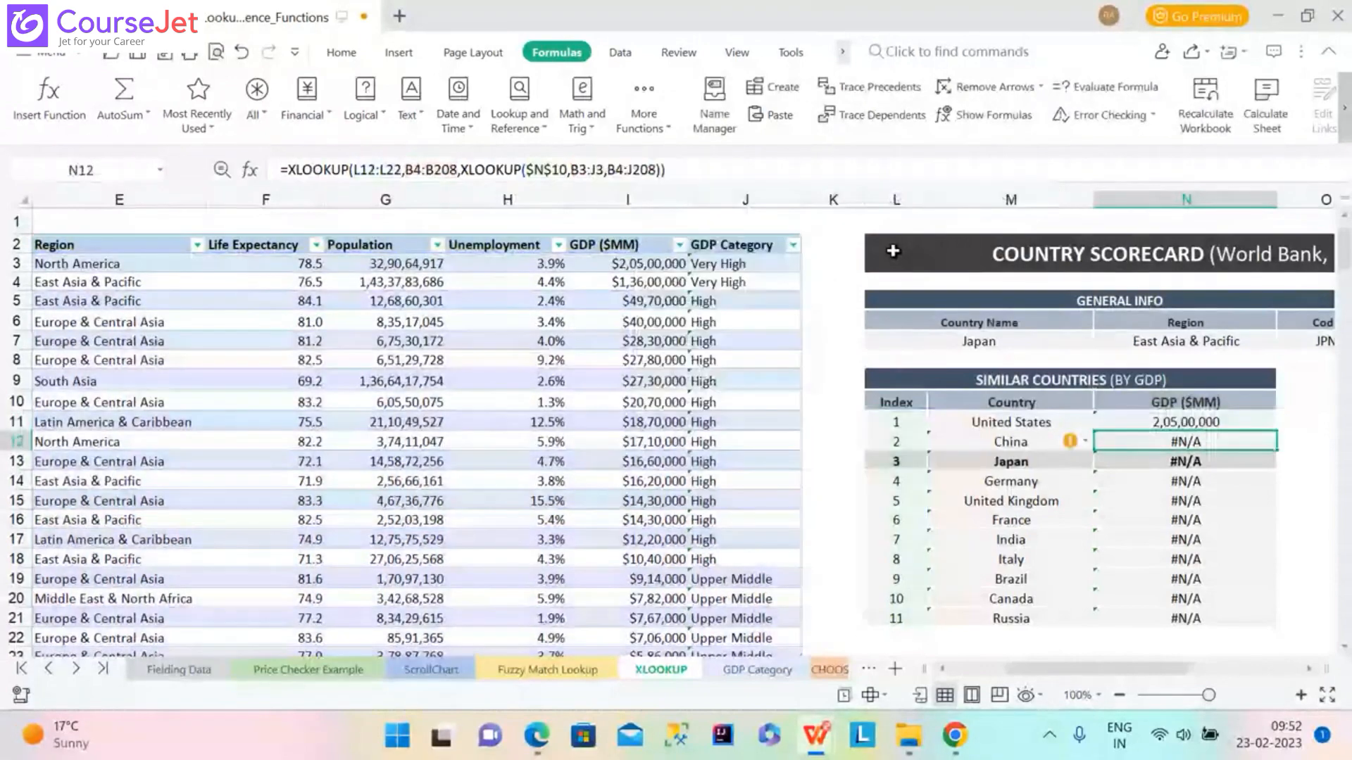
click(1232, 428)
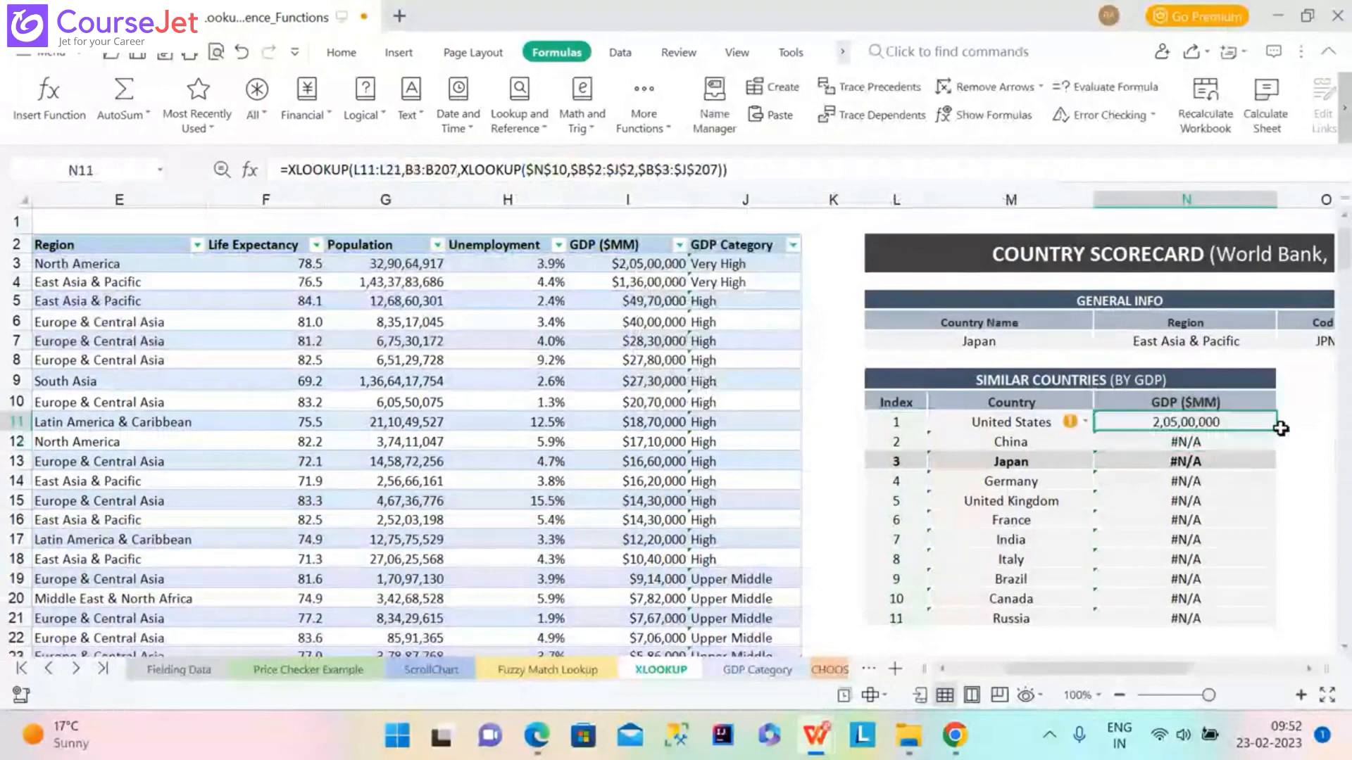
double_click(1276, 432)
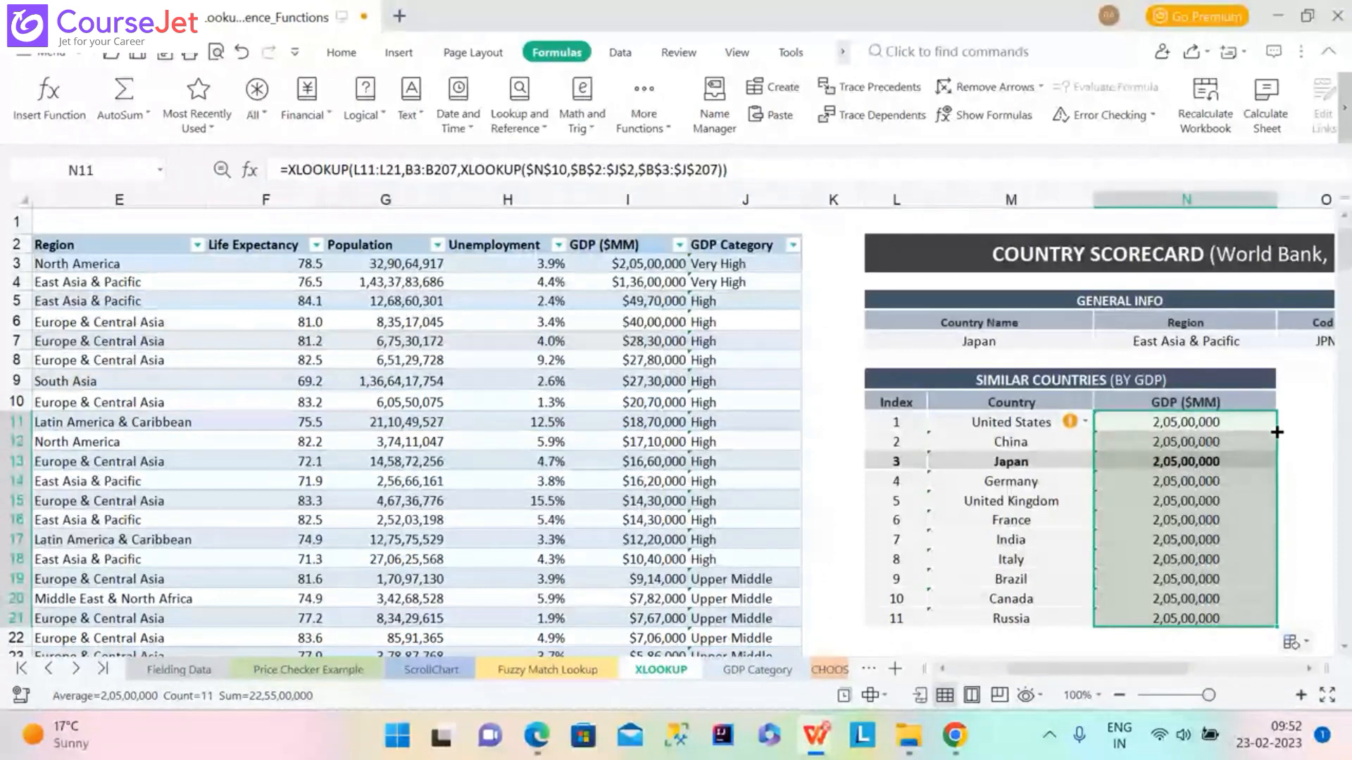
Undo the absolute-range edit and its fill in the Similar Countries value column, and check the copied references in N12 through N14.
click(1237, 425)
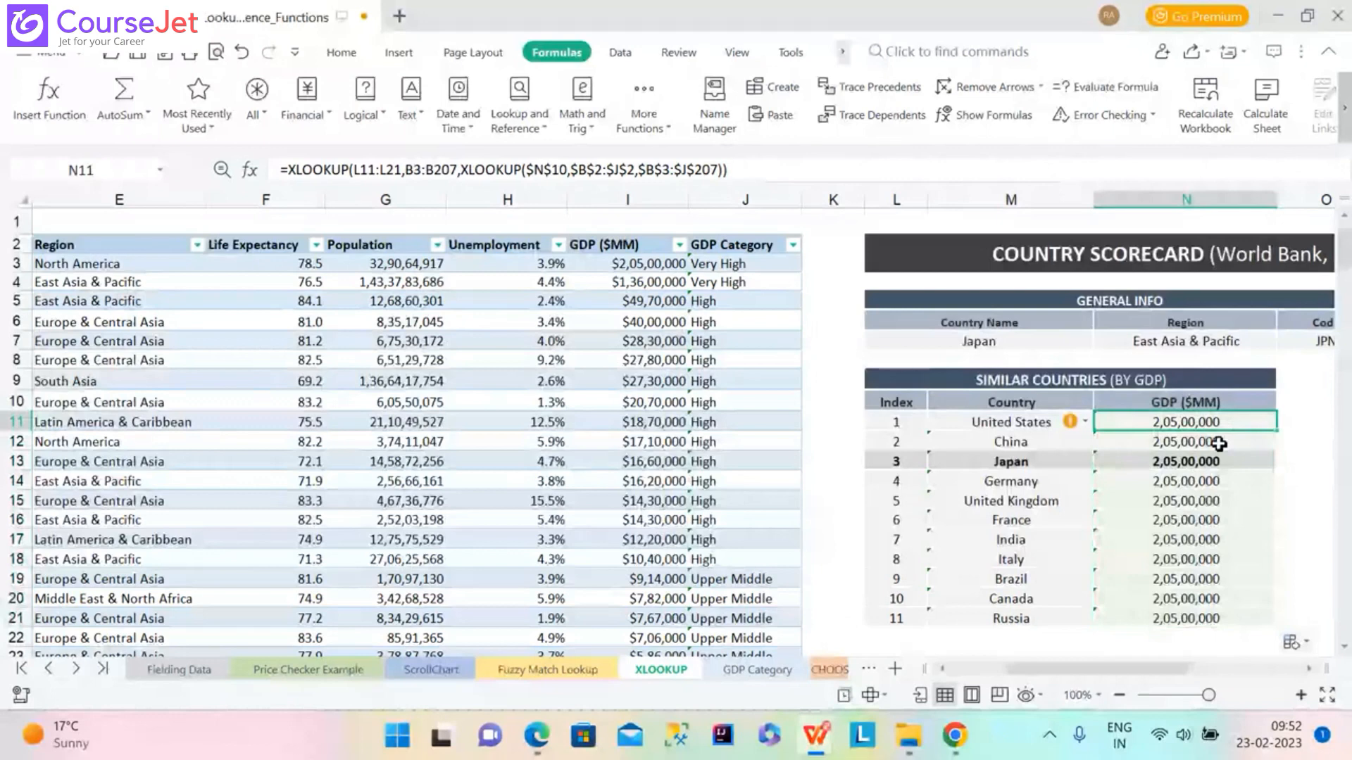
click(1218, 444)
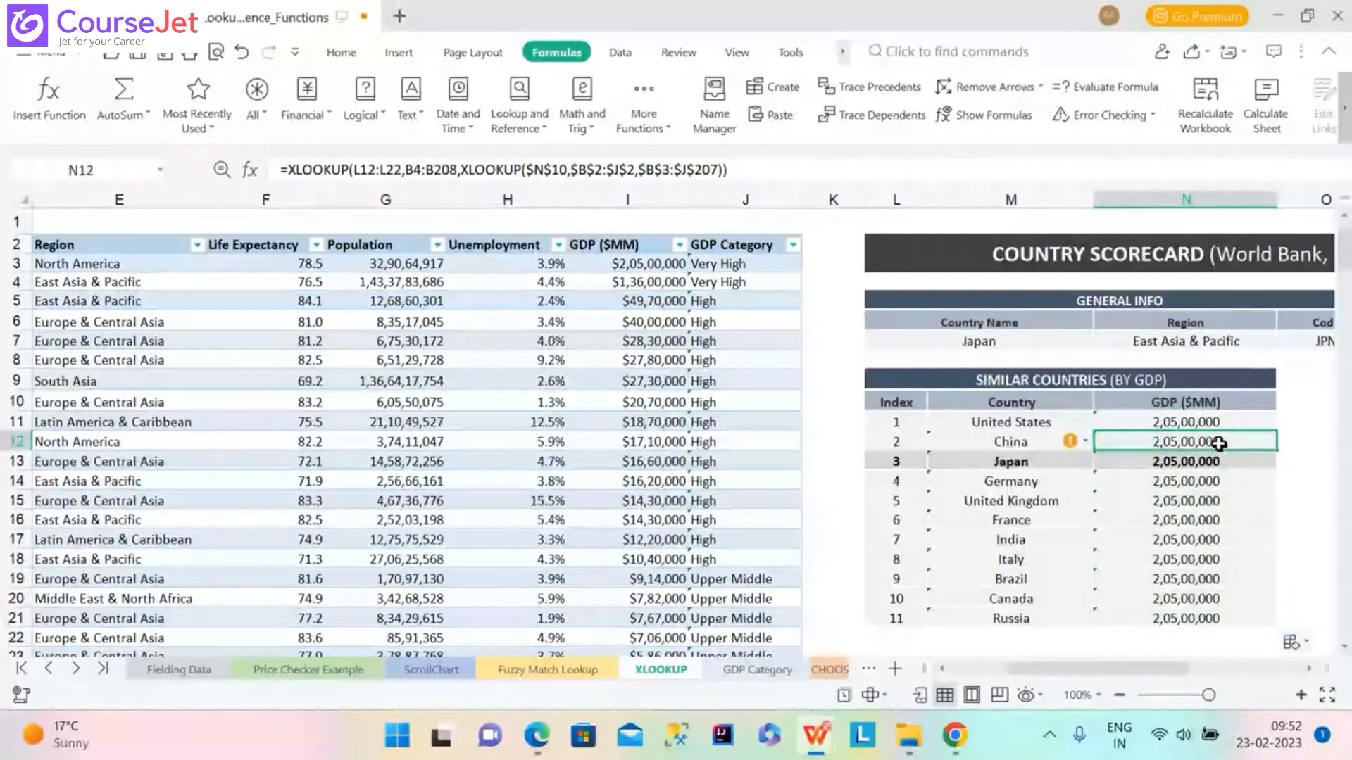
key(ctrl+z)
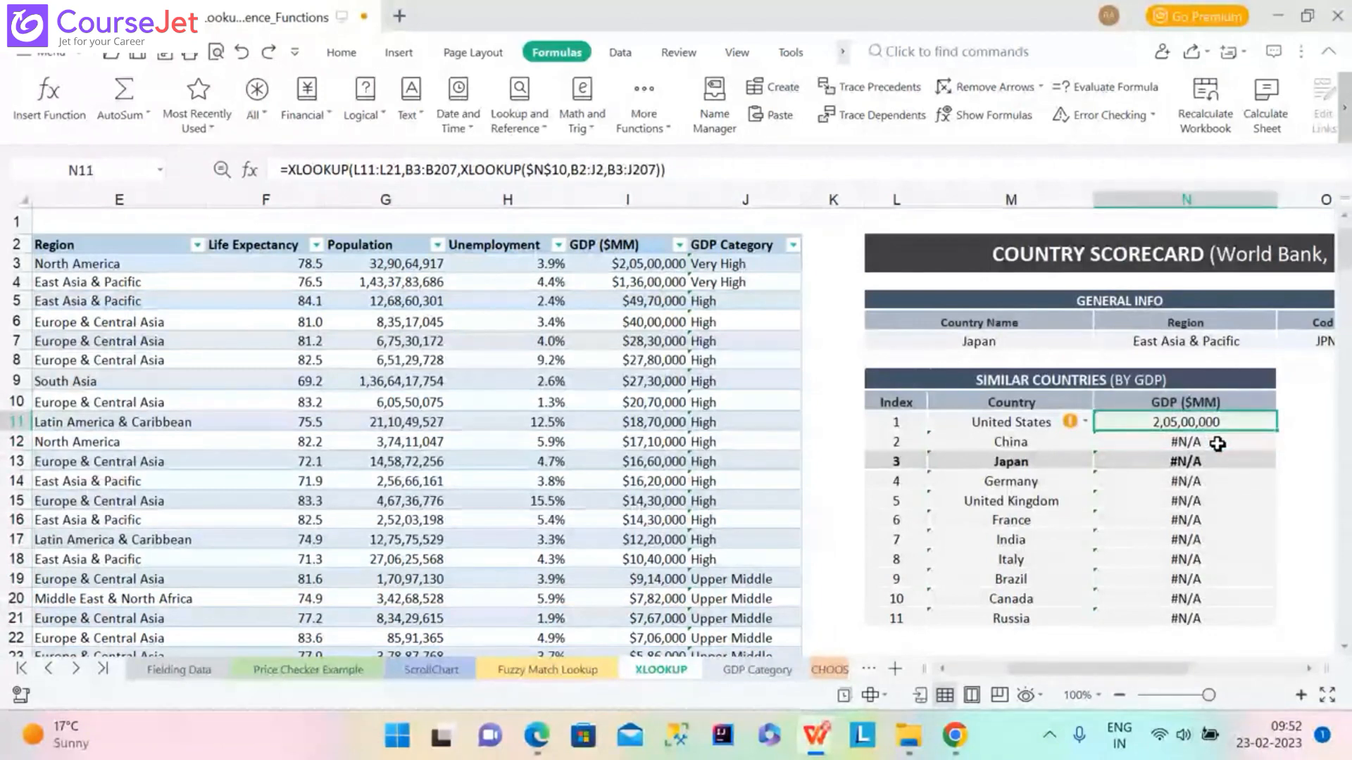
click(1218, 444)
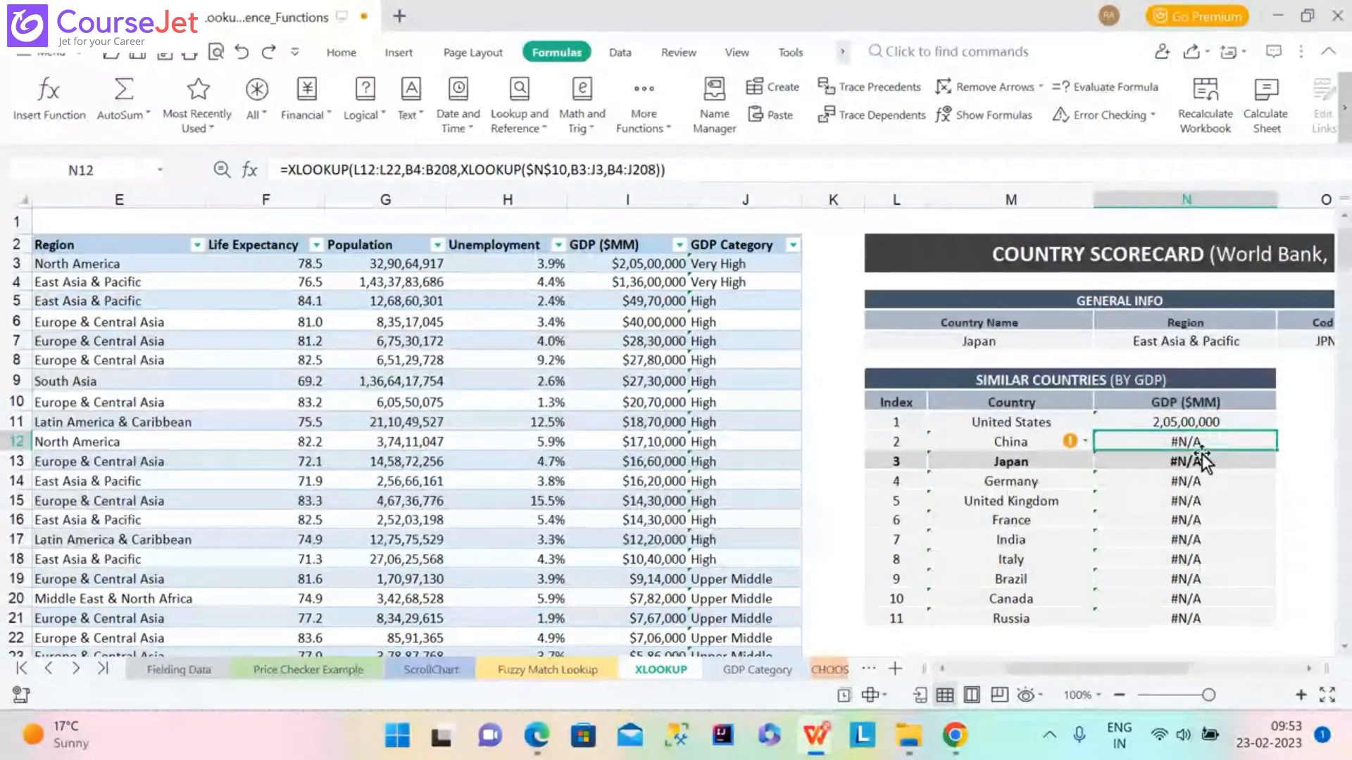
click(1203, 462)
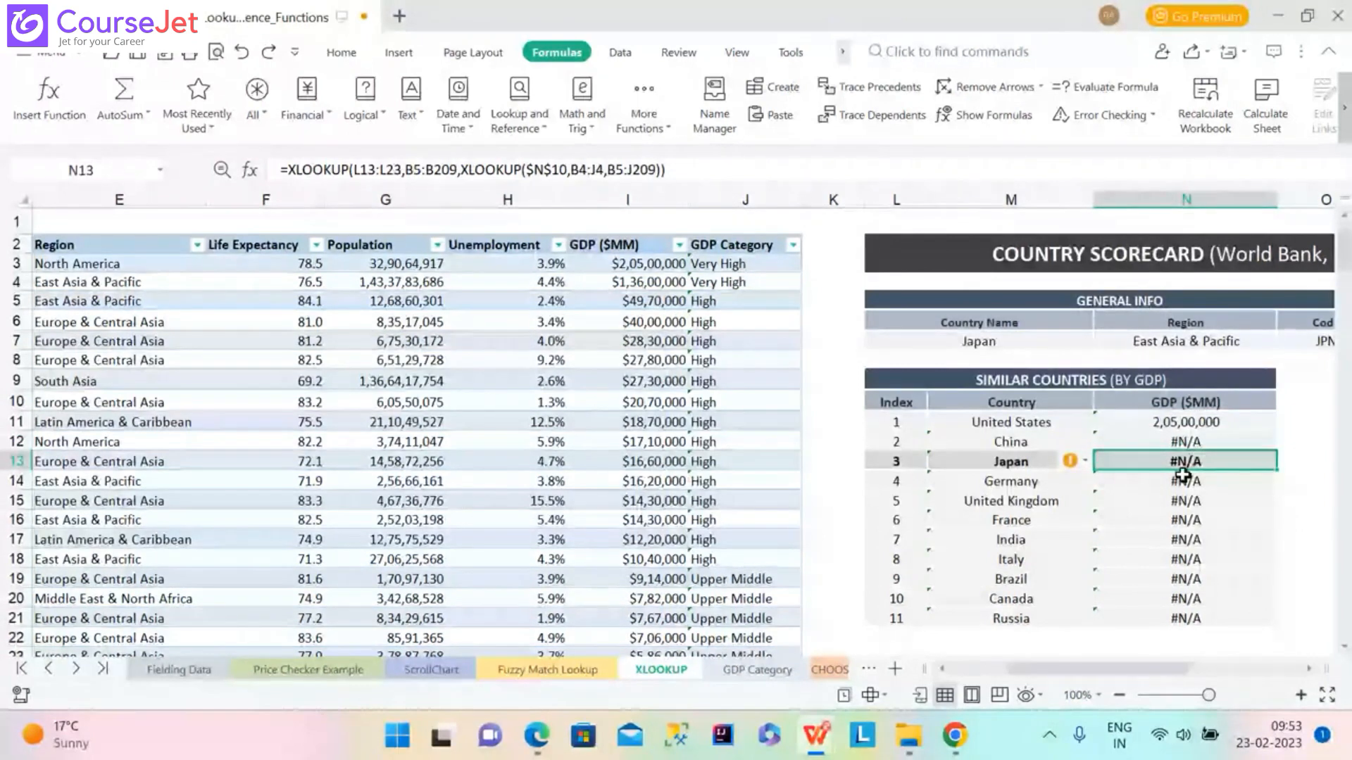
click(1181, 481)
click(1173, 440)
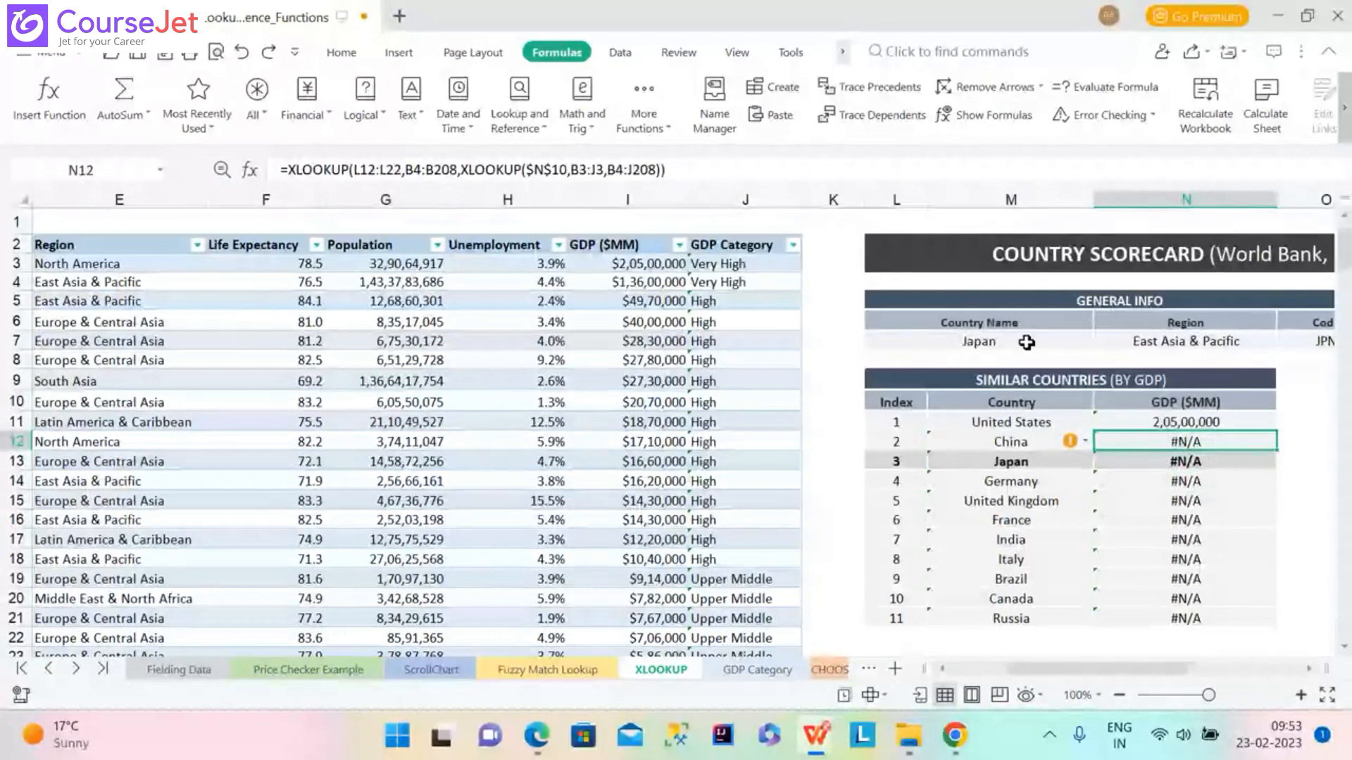
Make only the nested XLOOKUP's lookup array in N11 absolute as $B$2:$J$2, and fill the formula down through N21.
key(Up)
click(599, 169)
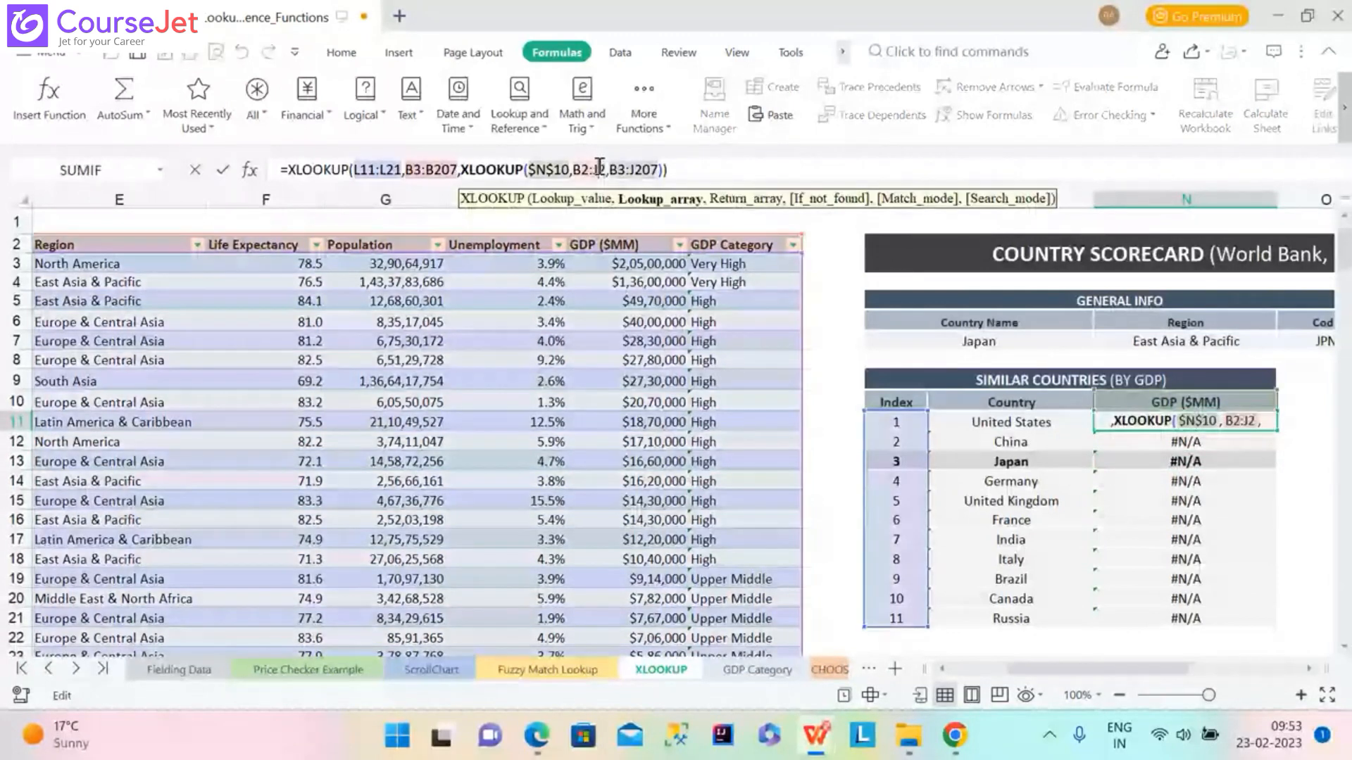
key(F4)
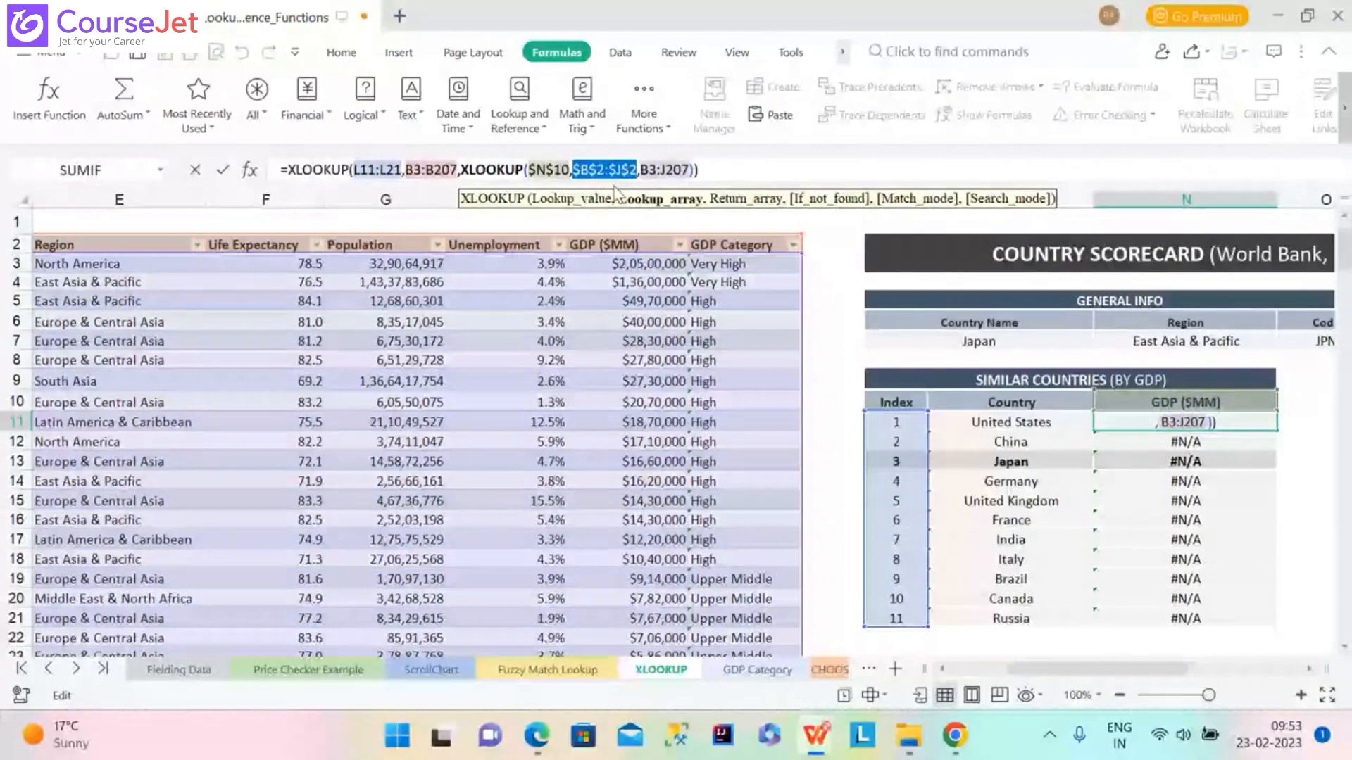
key(Return)
click(1206, 423)
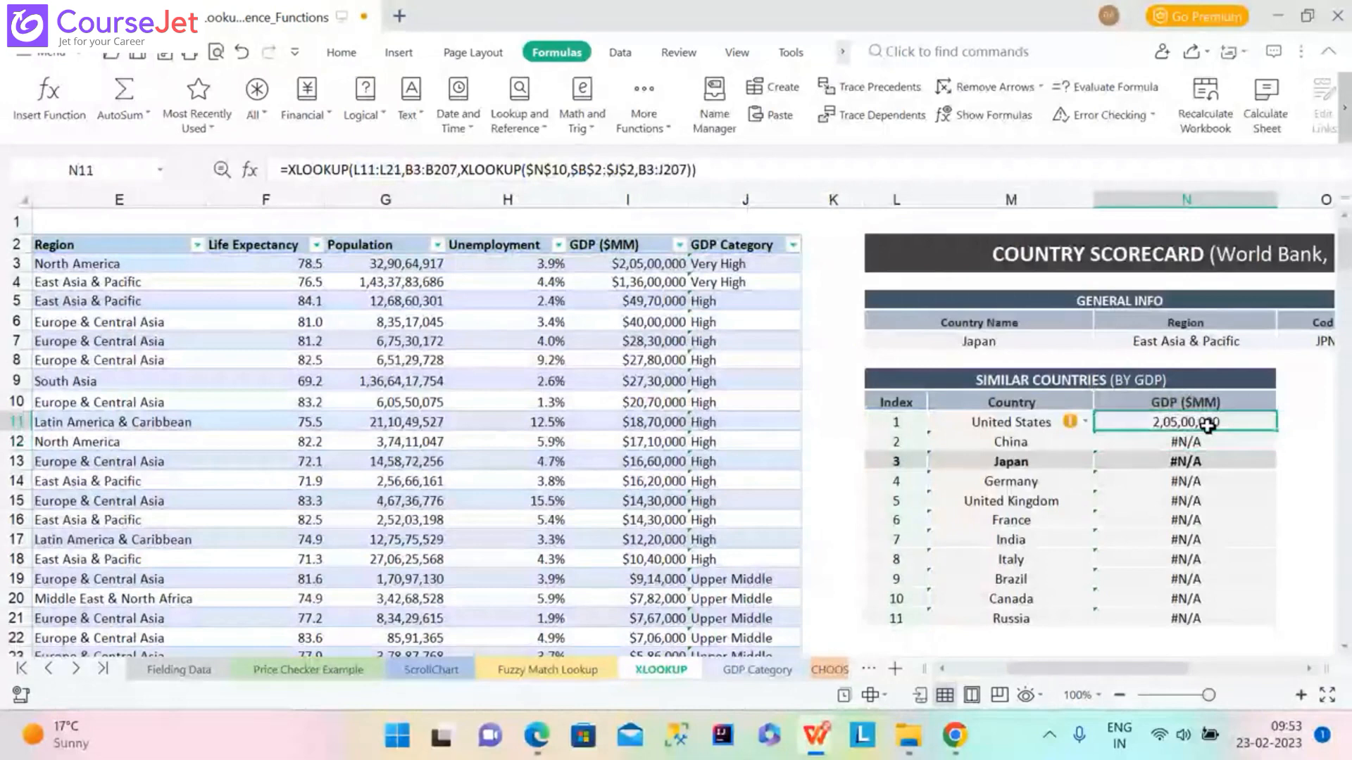
double_click(1276, 430)
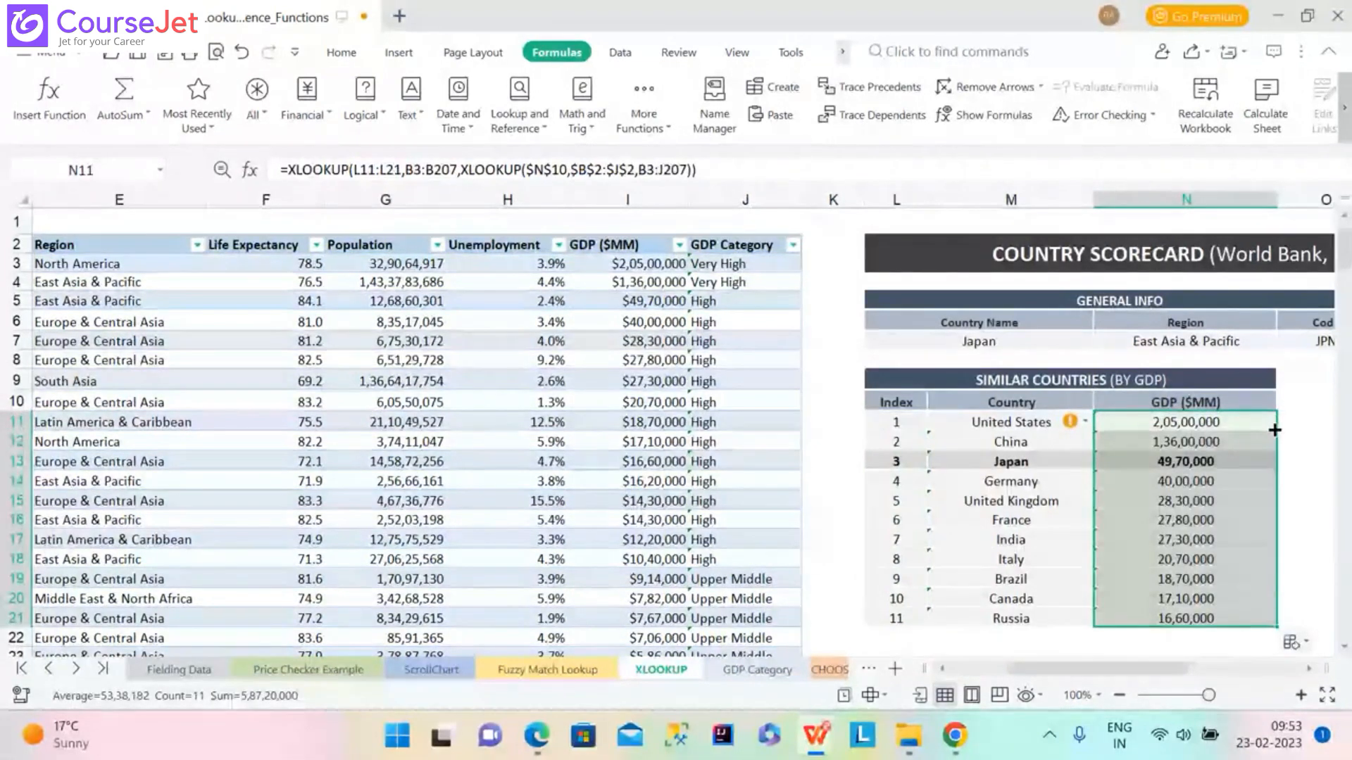
Check the copied formulas in N11 through N15 and compare their values with the source data table.
click(1175, 422)
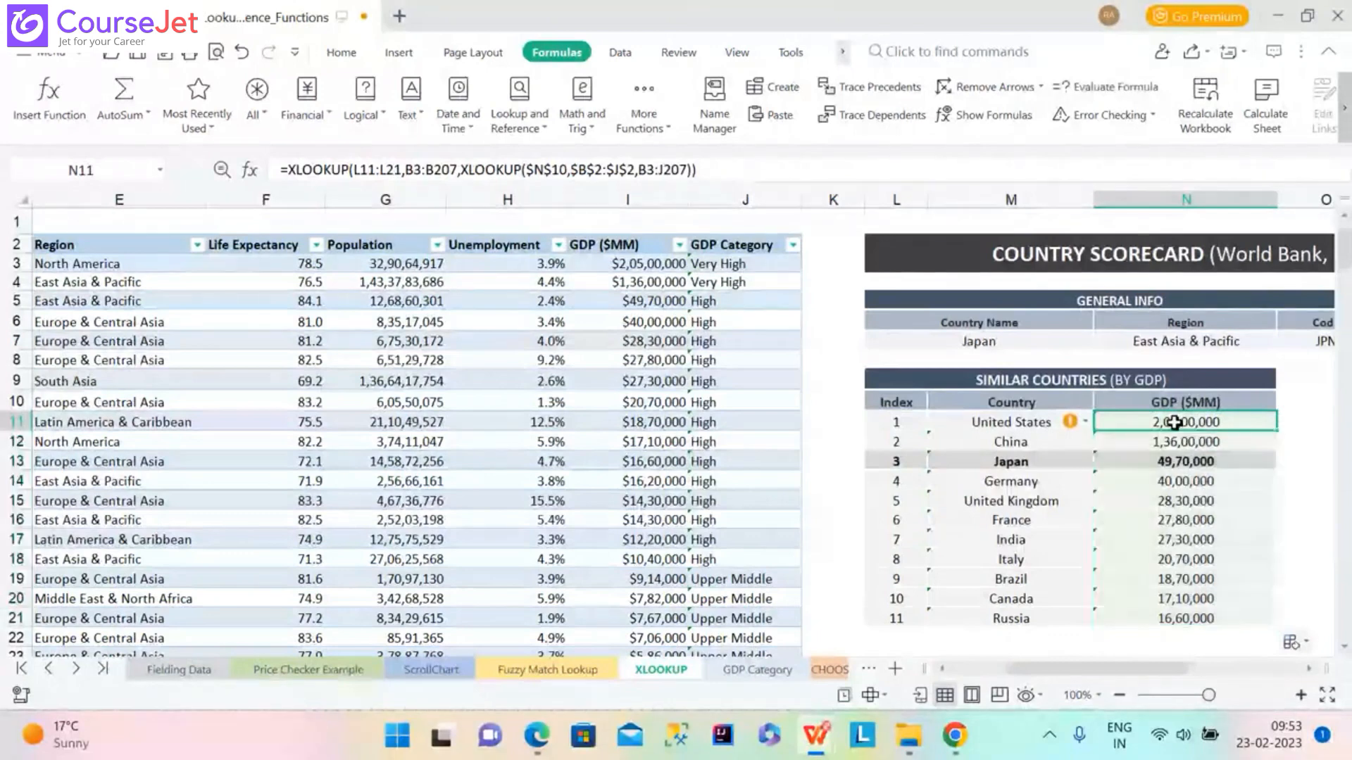
click(1174, 442)
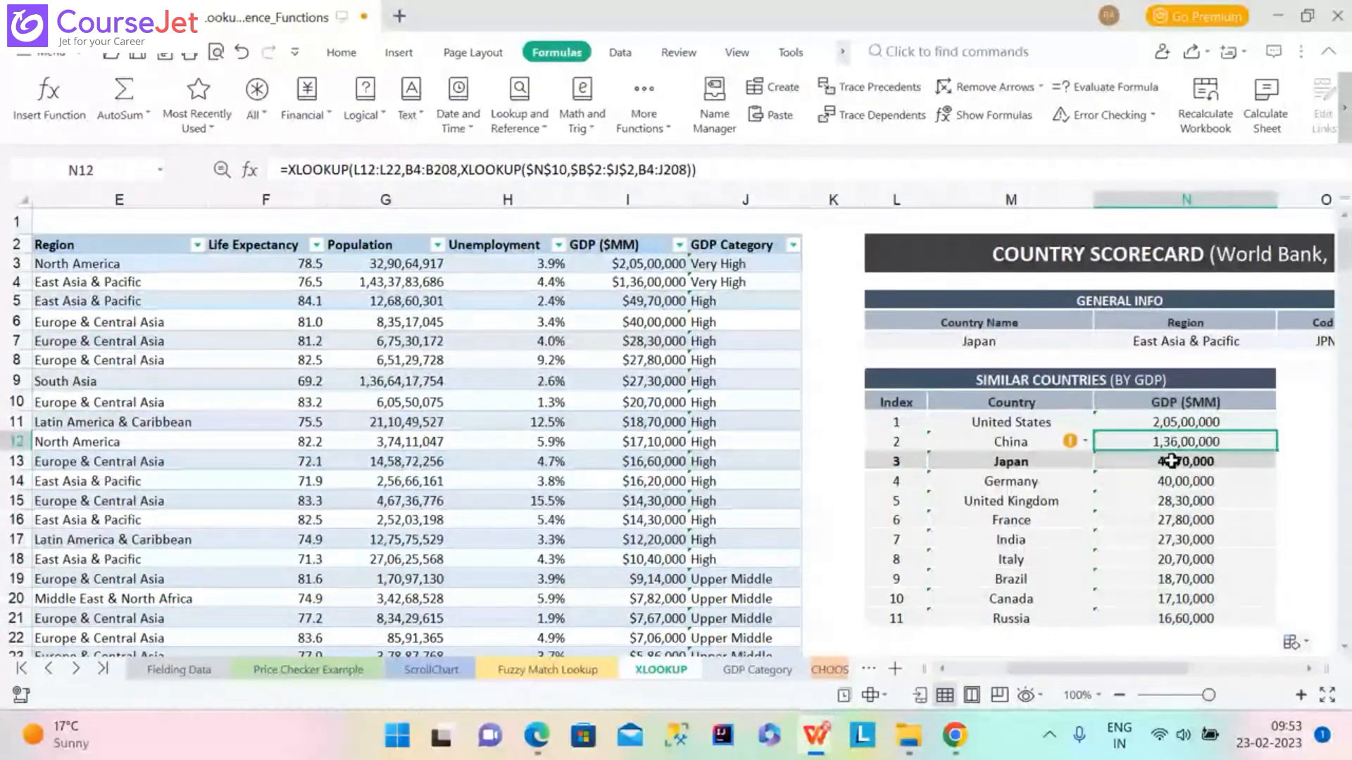
click(1171, 462)
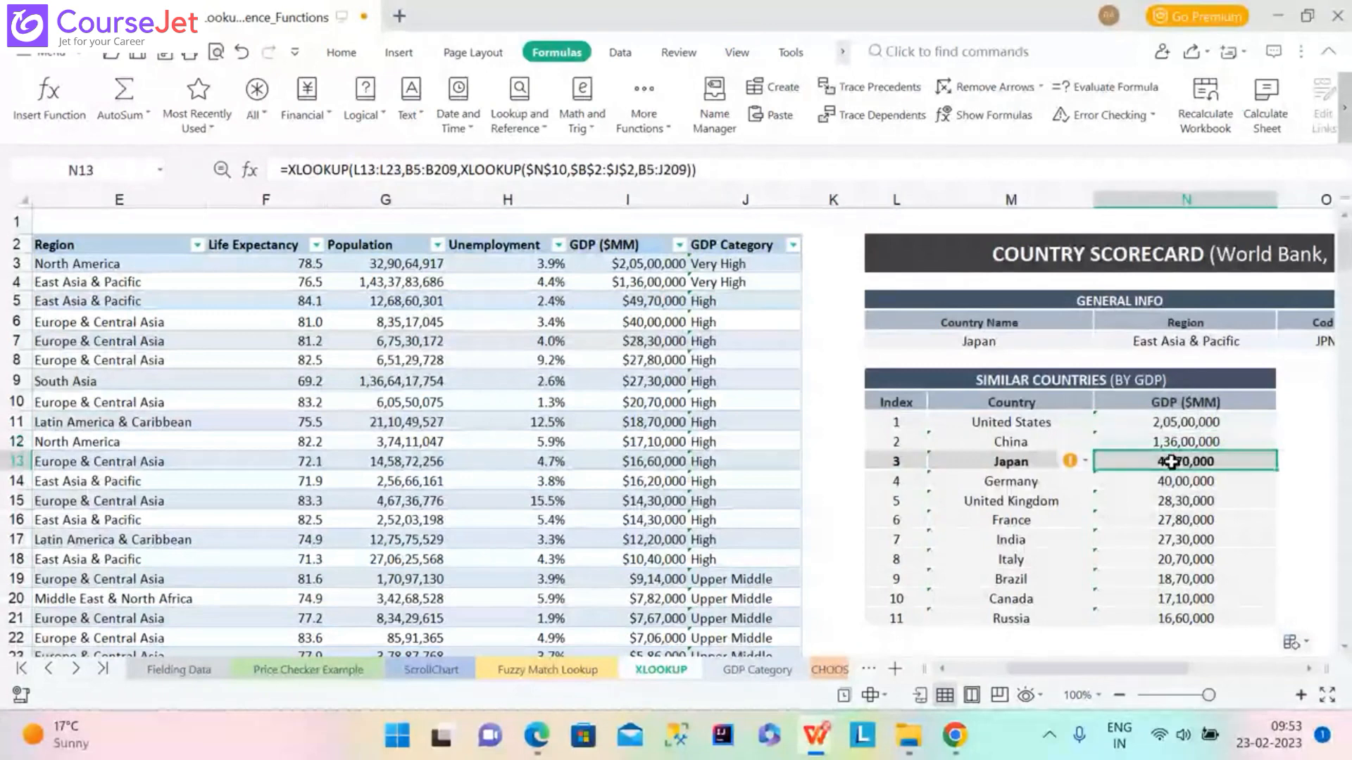
click(1170, 481)
click(1174, 500)
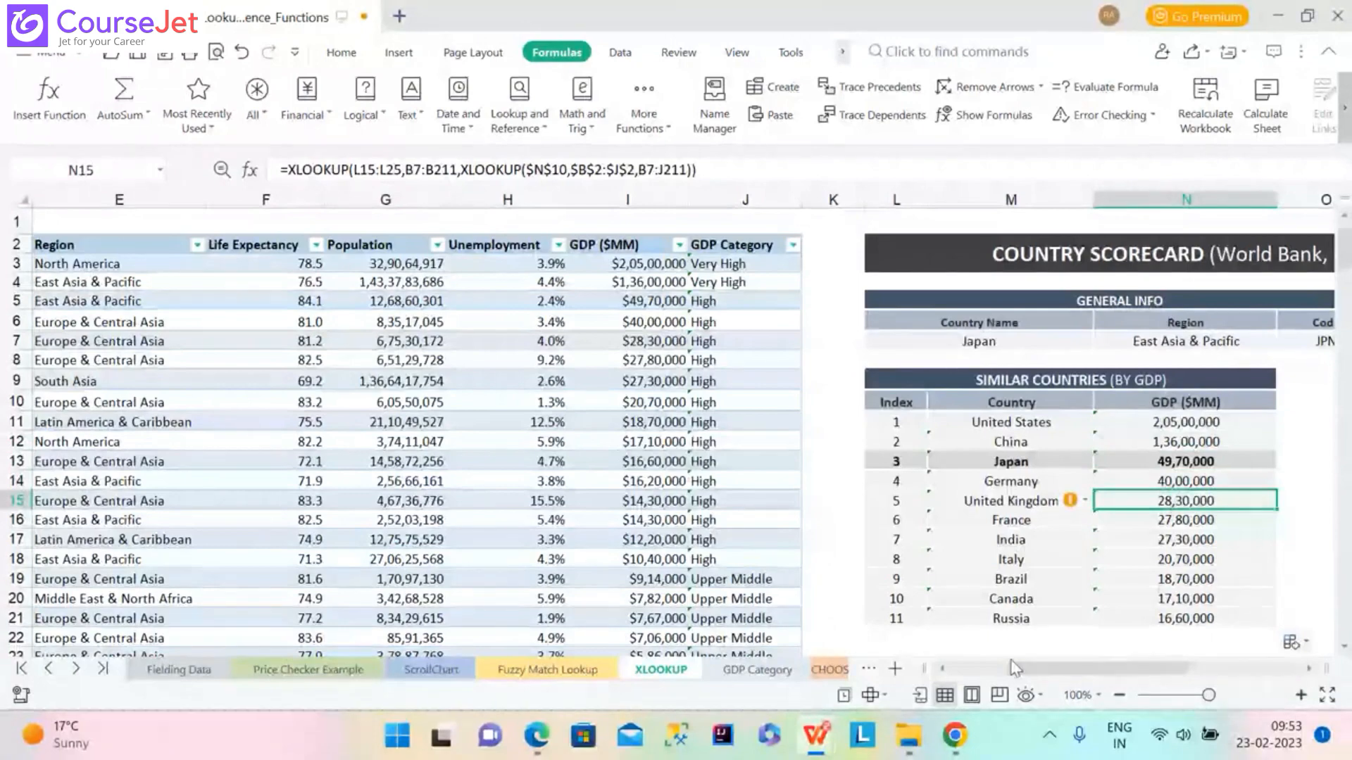
drag(1012, 668, 954, 674)
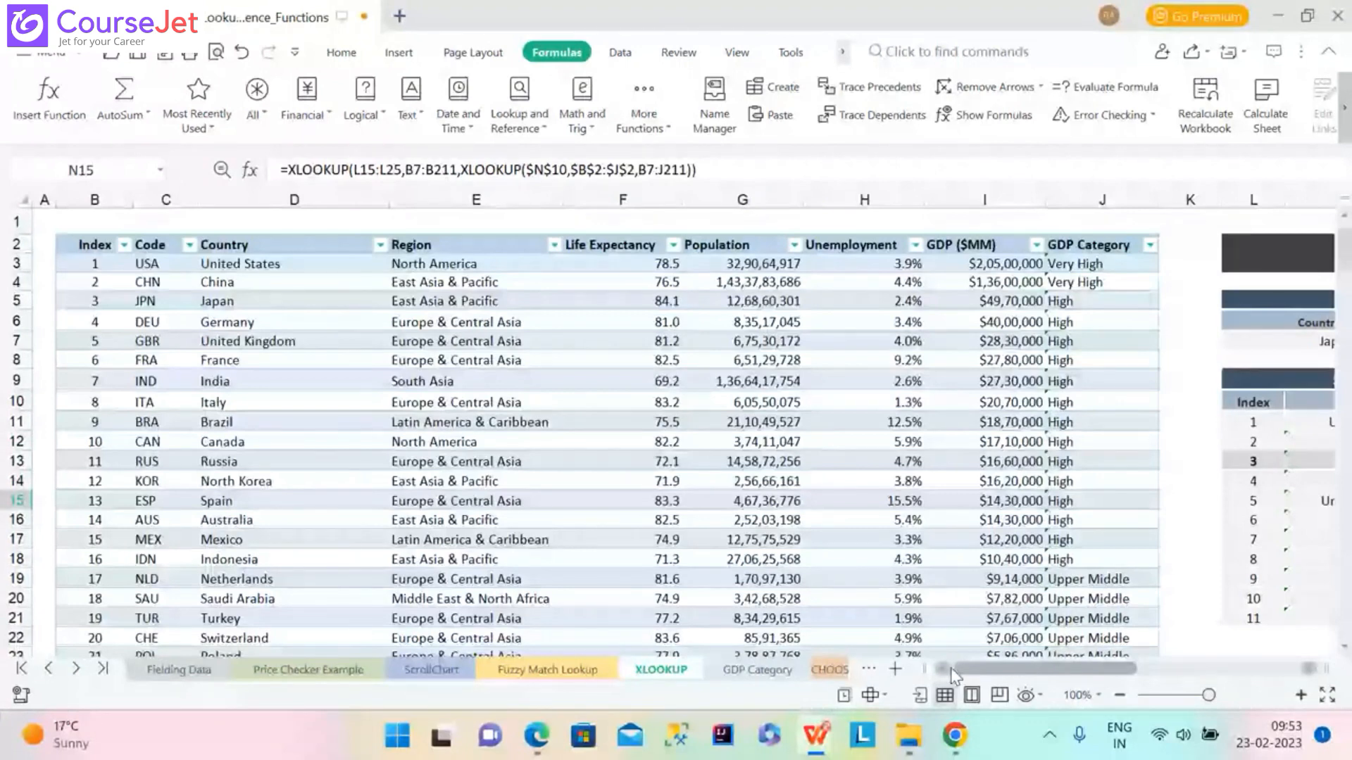
drag(954, 675, 1147, 677)
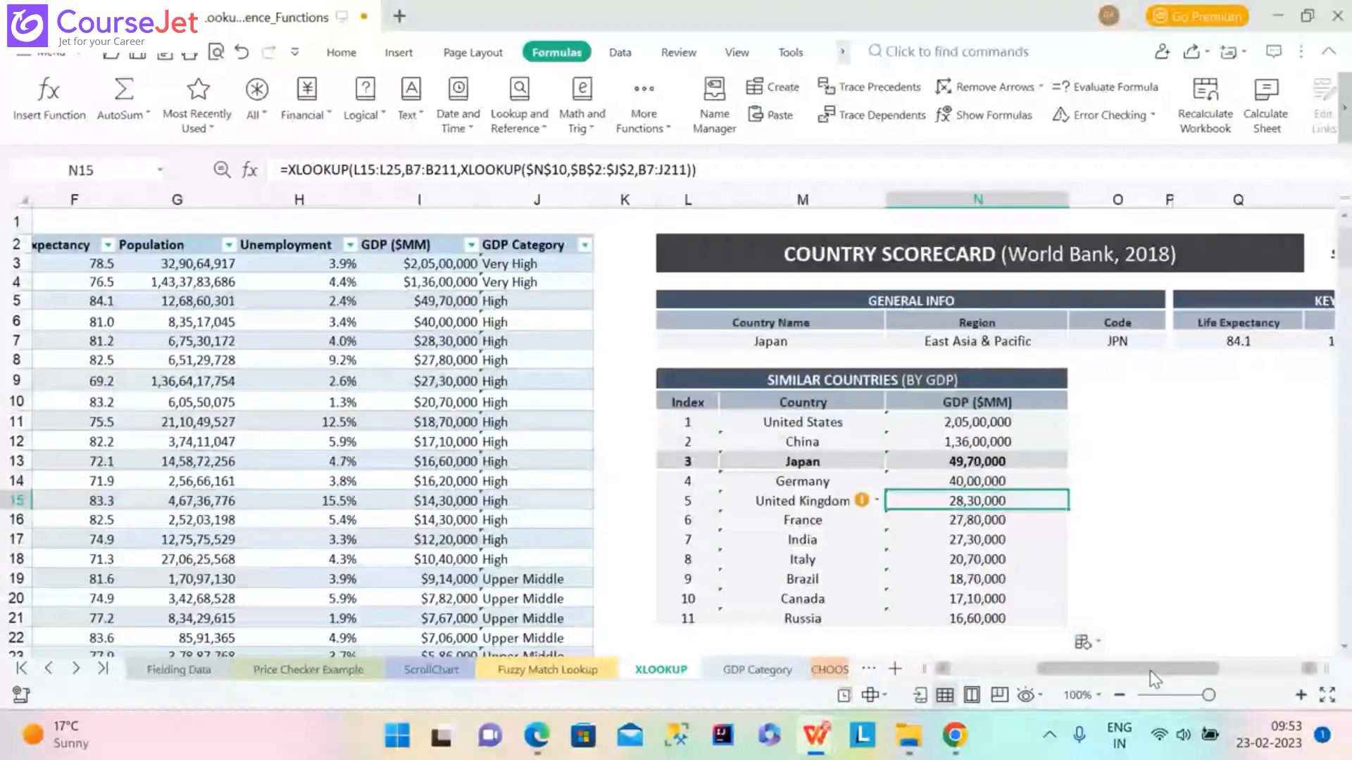
Test the Similar Countries header in N10 by choosing Population, Index and Code, ending on Region.
click(1053, 402)
click(1077, 403)
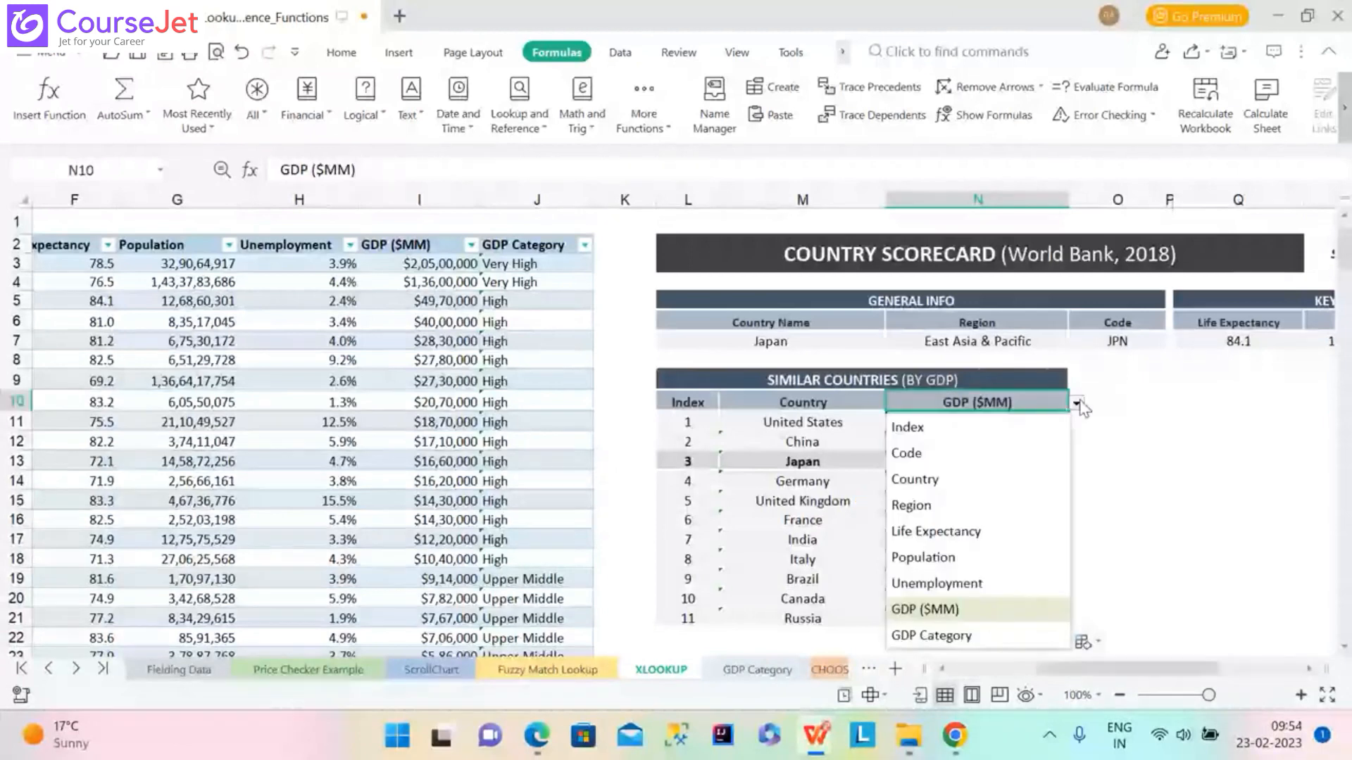
click(1000, 557)
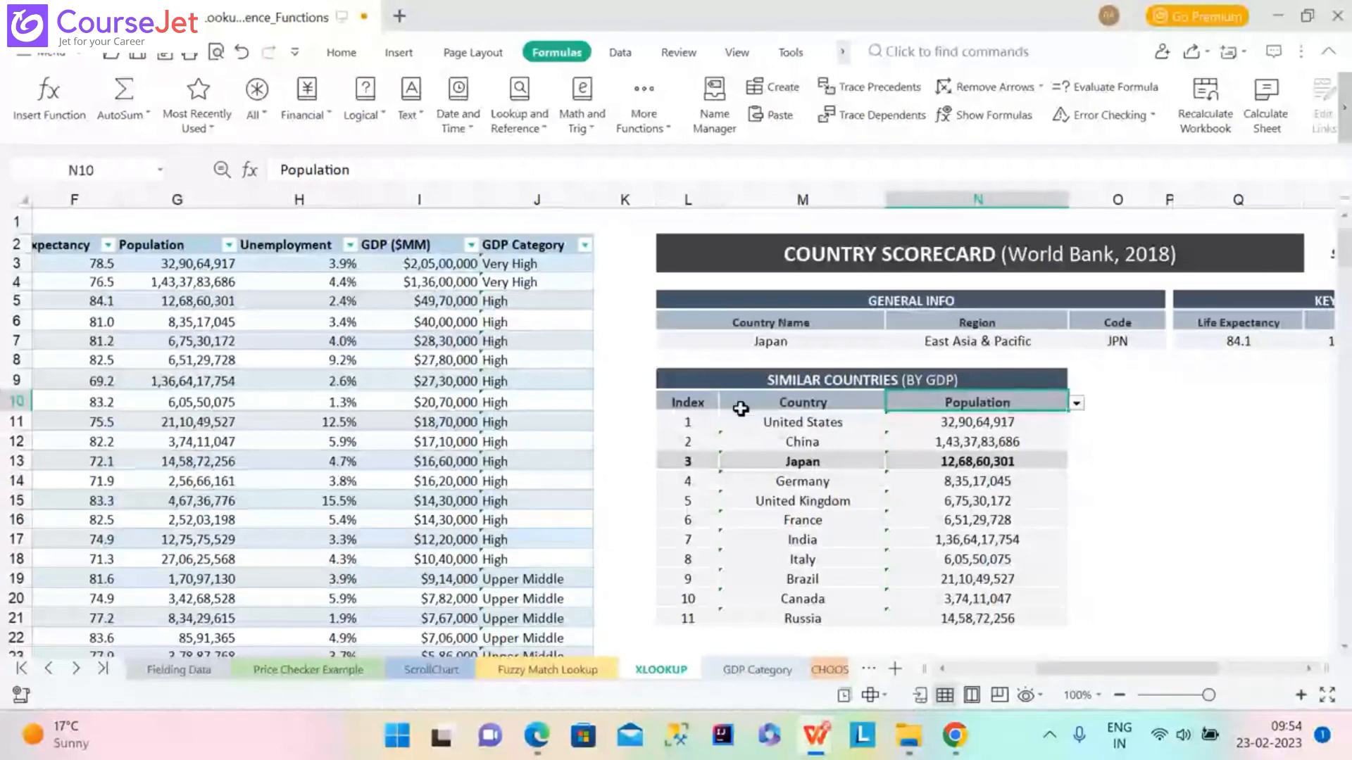
click(1075, 404)
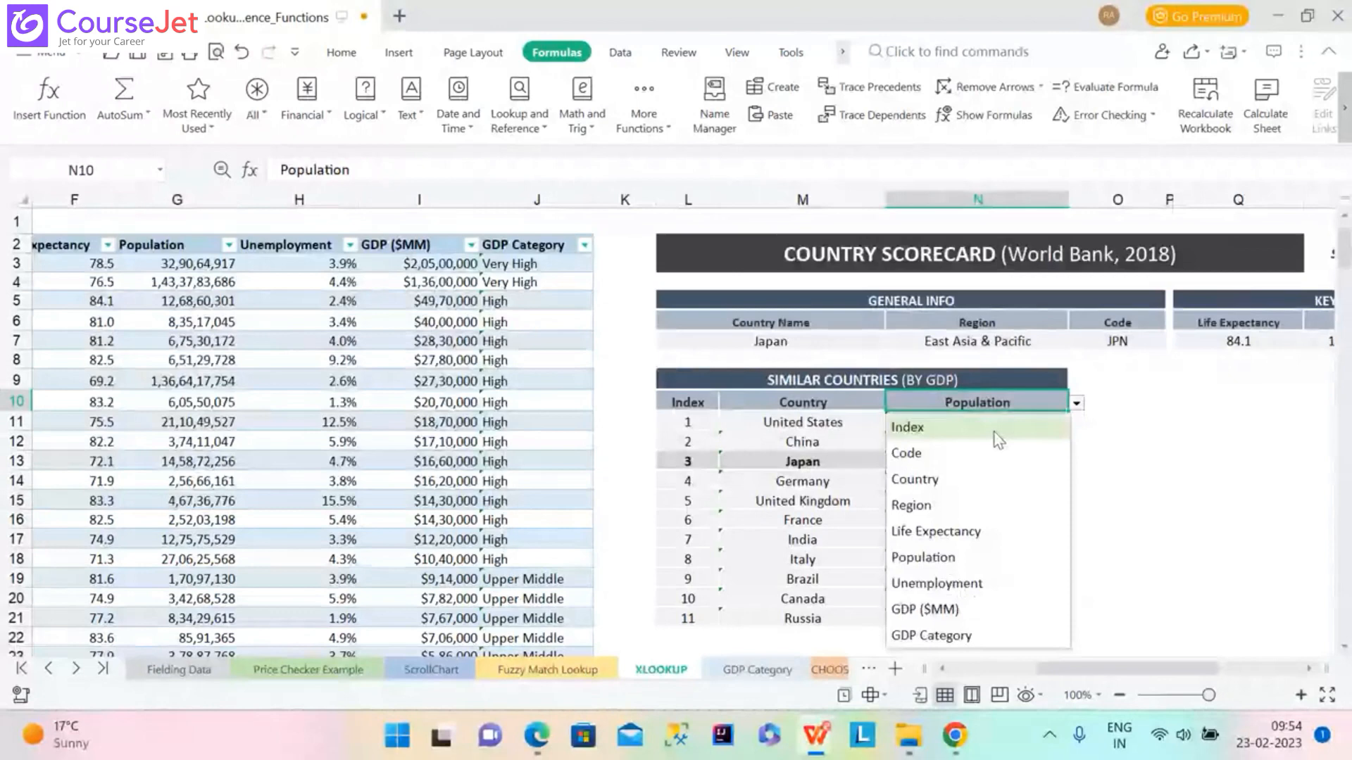
click(995, 429)
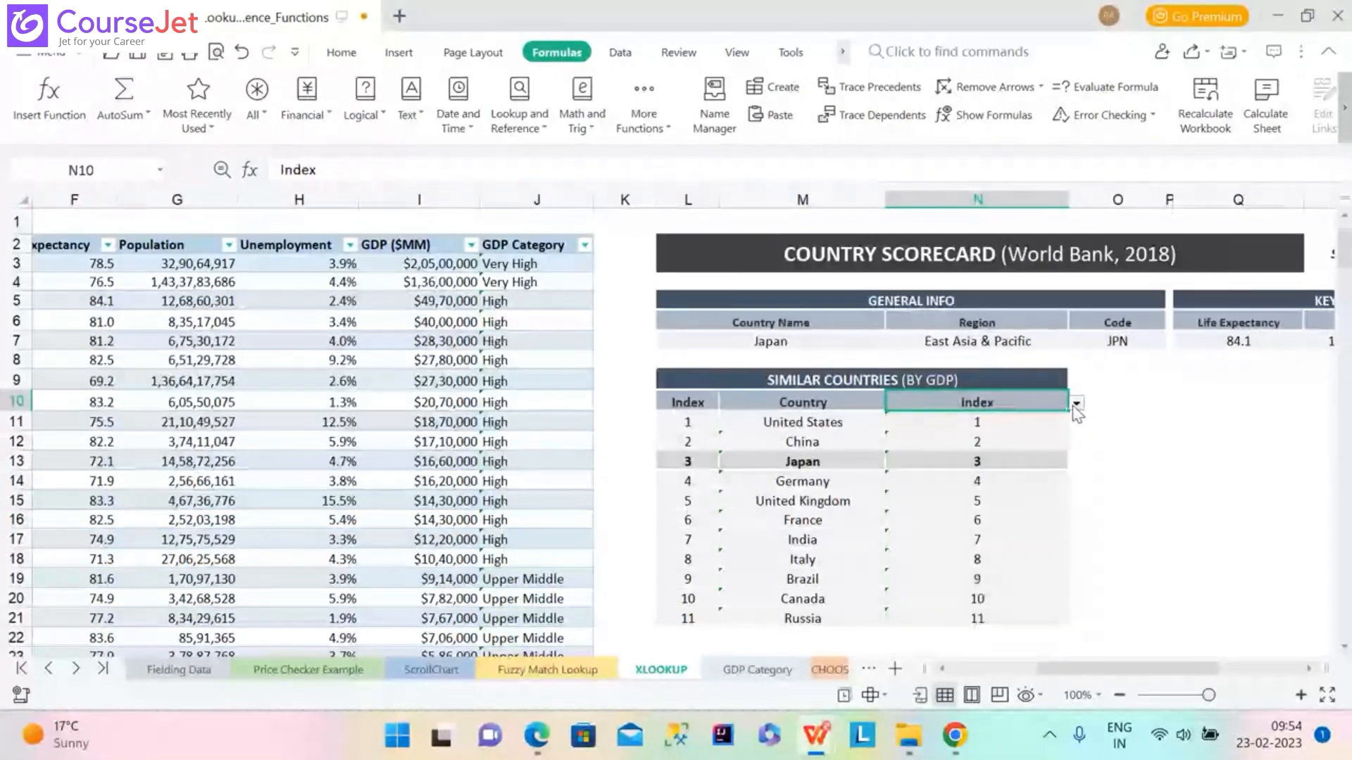
click(1076, 404)
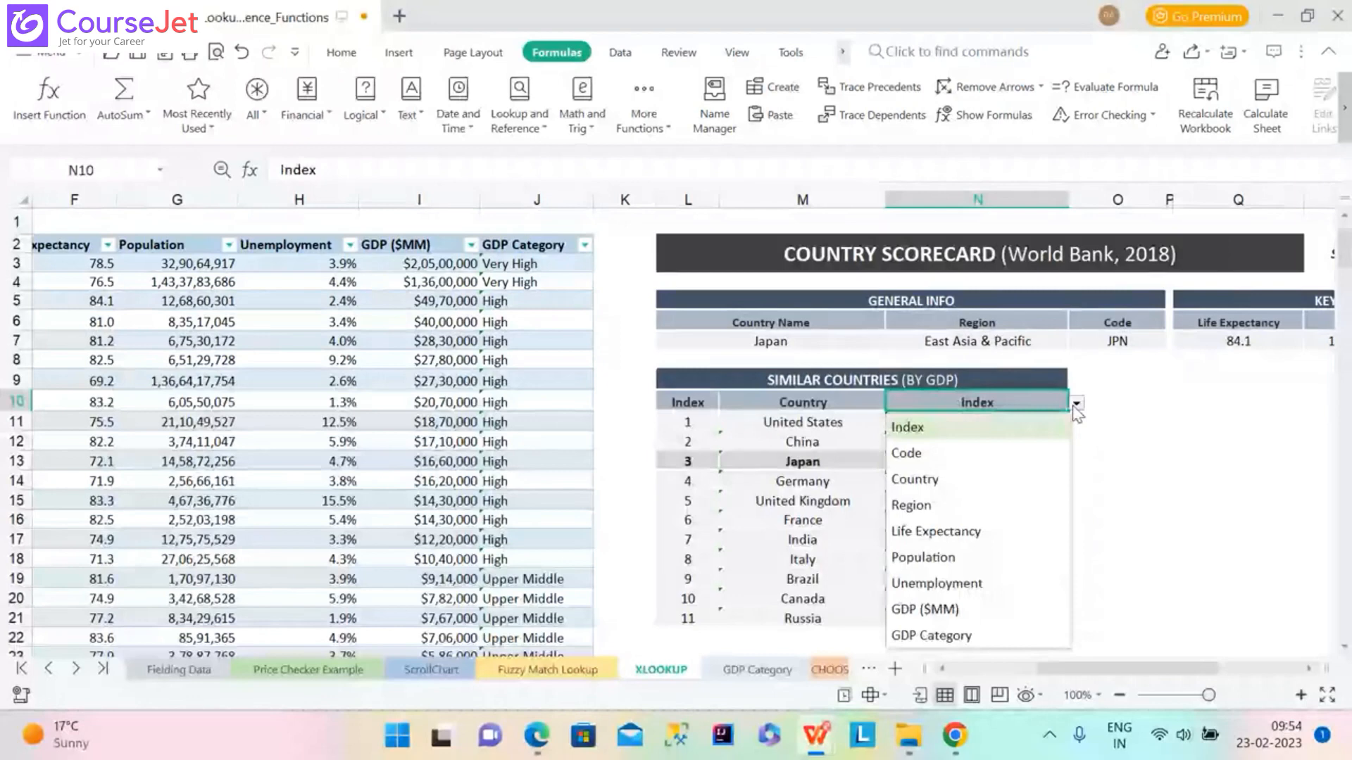
click(1014, 454)
click(1076, 403)
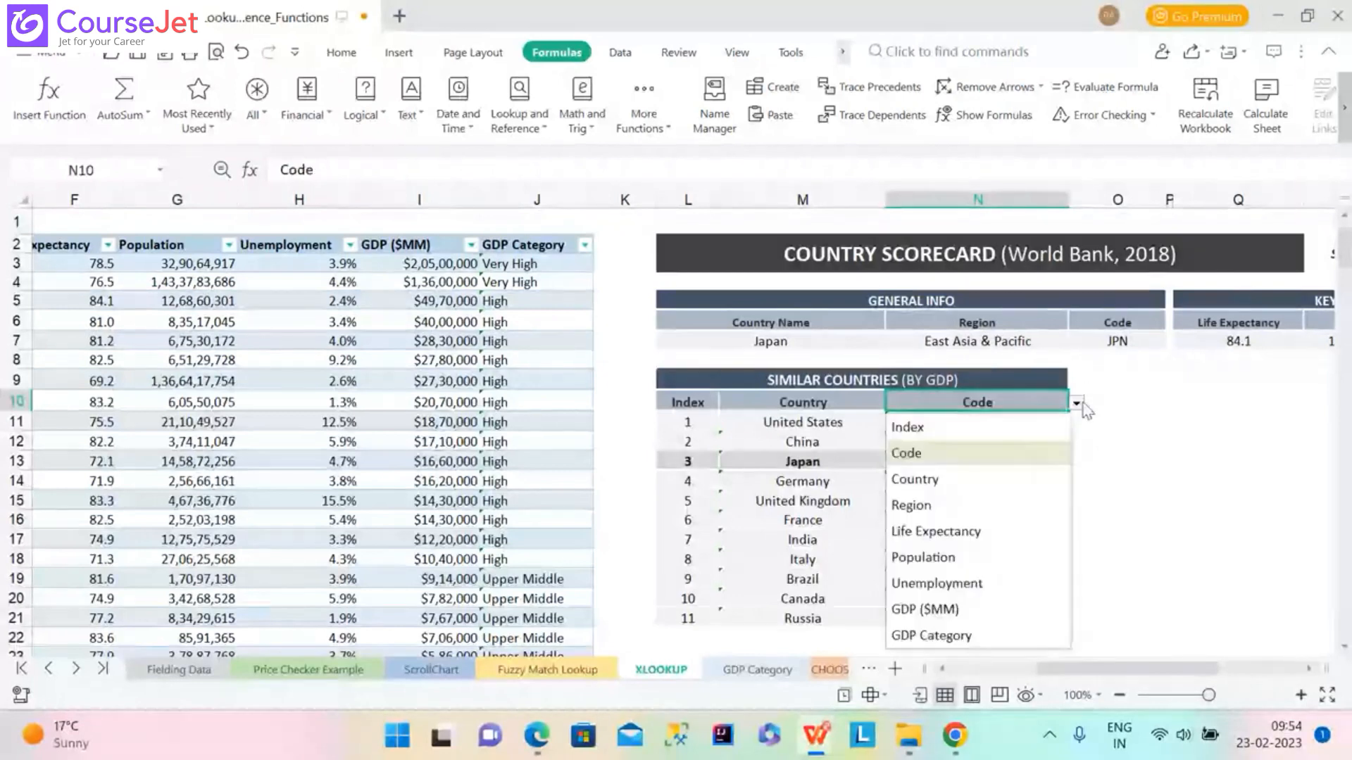
click(912, 505)
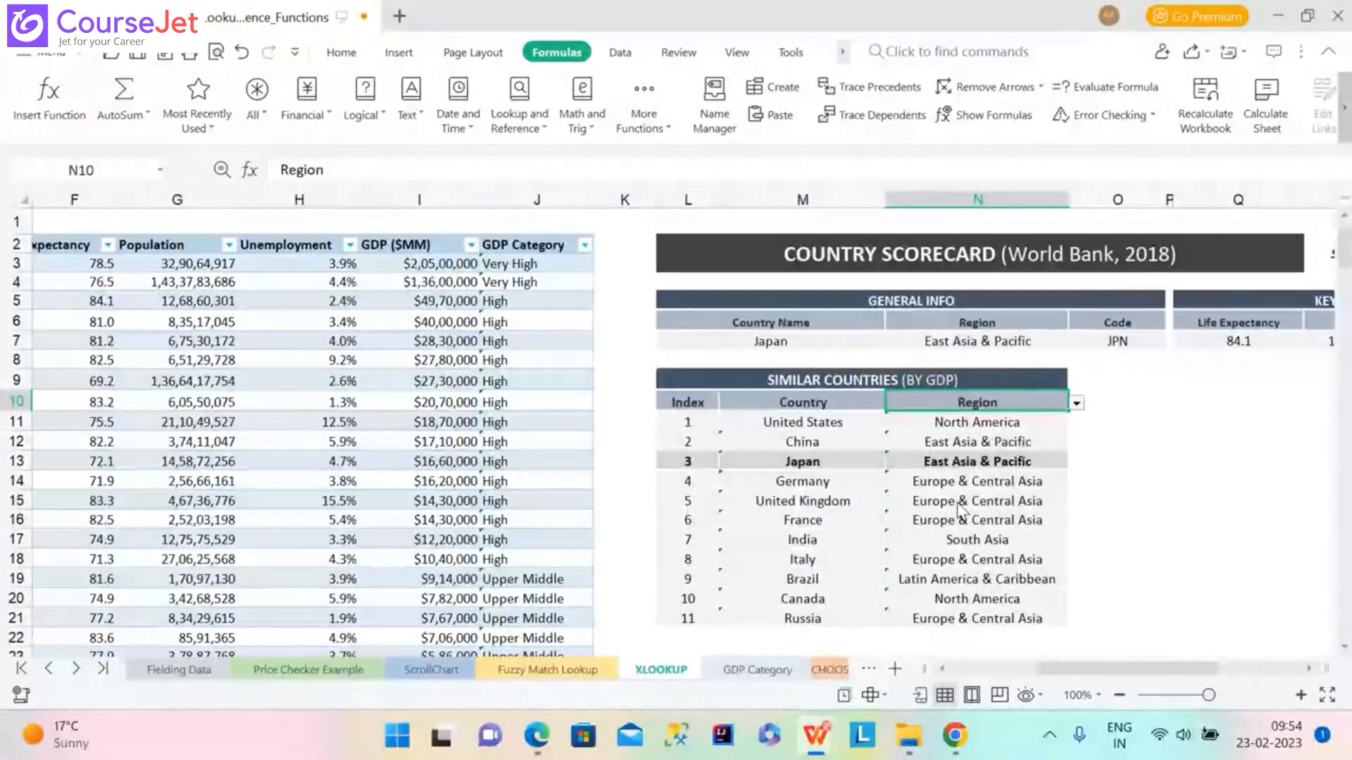
Evaluate the nested XLOOKUP formula in N11 step by step to its final result, and close the evaluation.
click(945, 423)
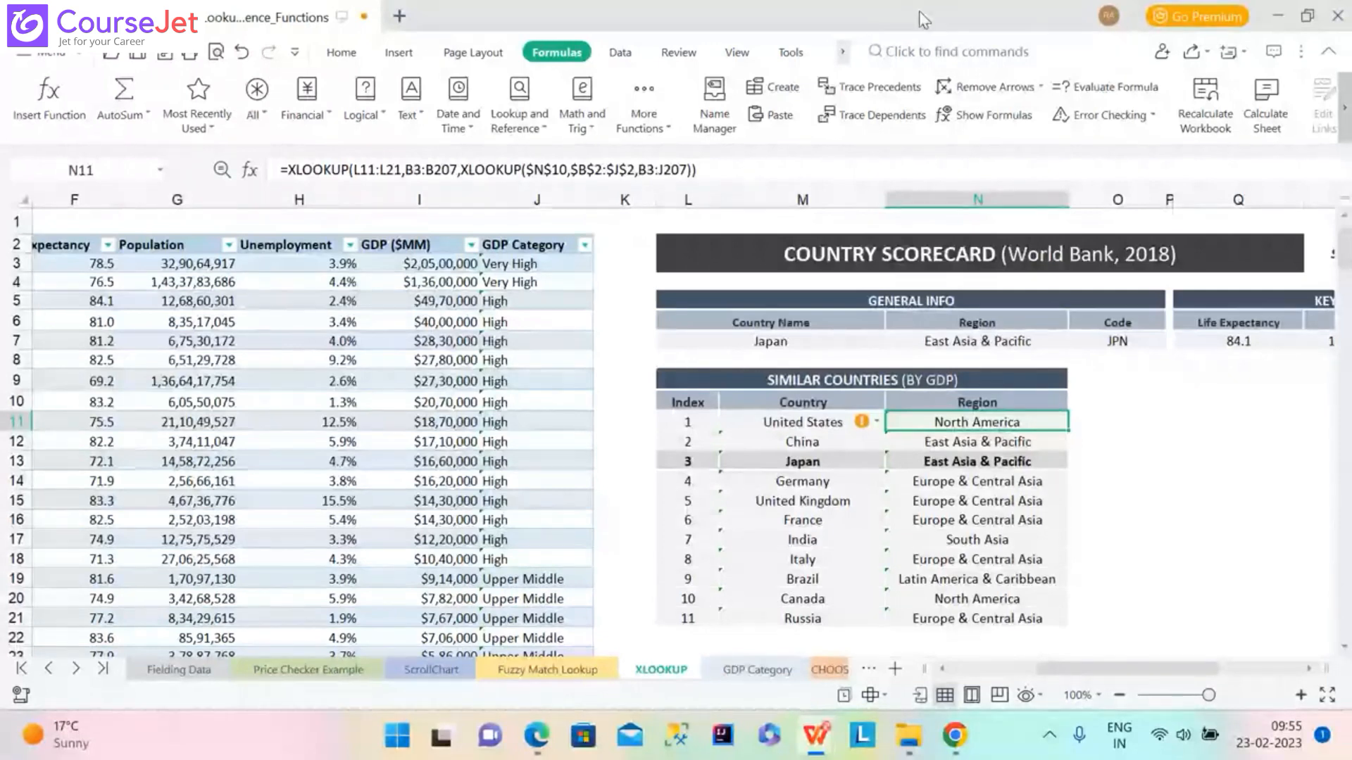
click(1081, 91)
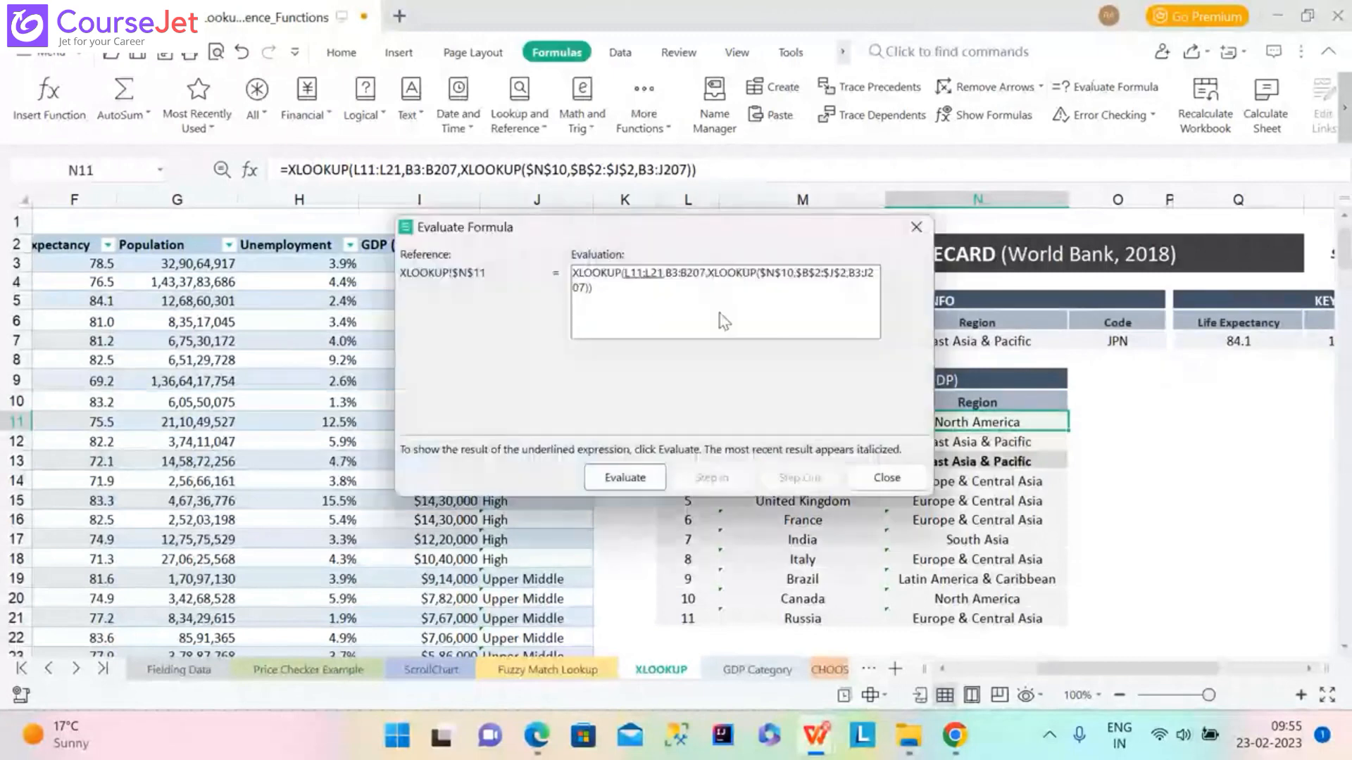
click(618, 477)
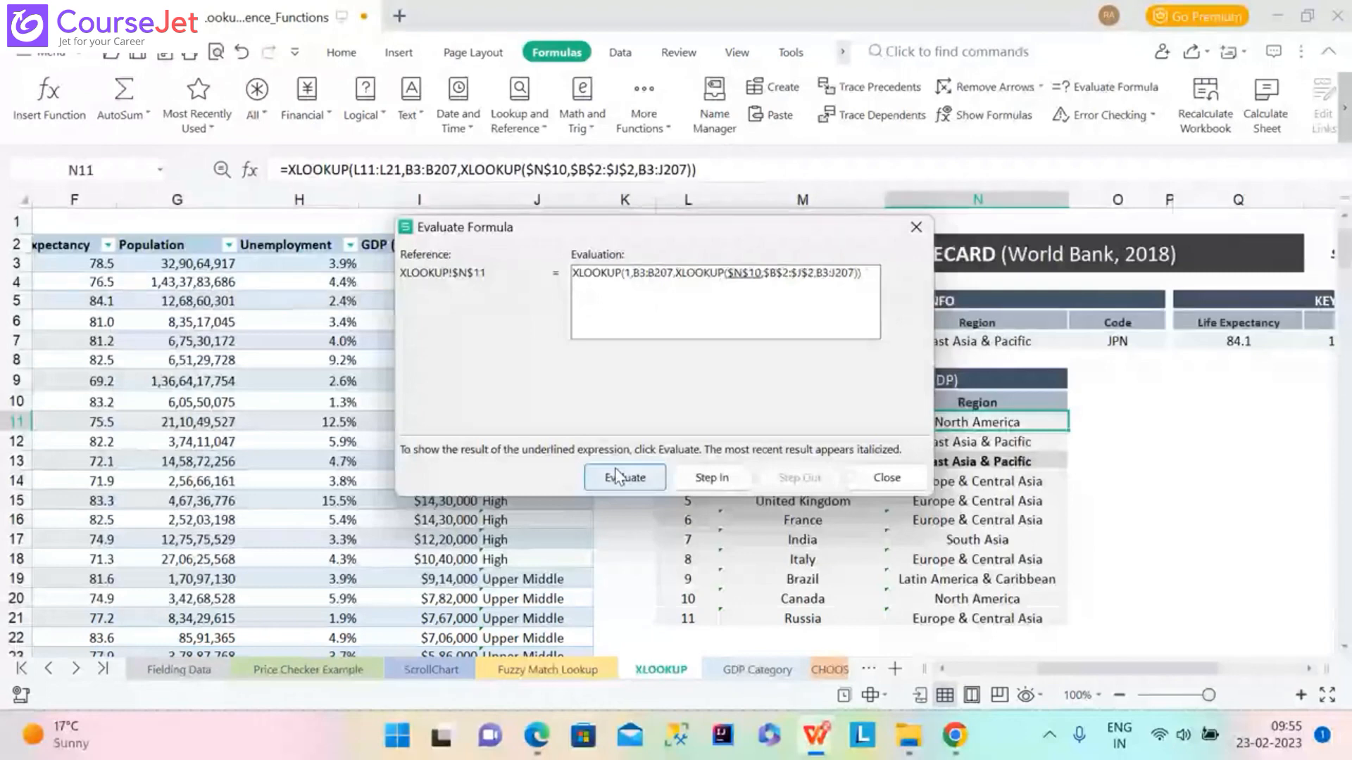
click(617, 477)
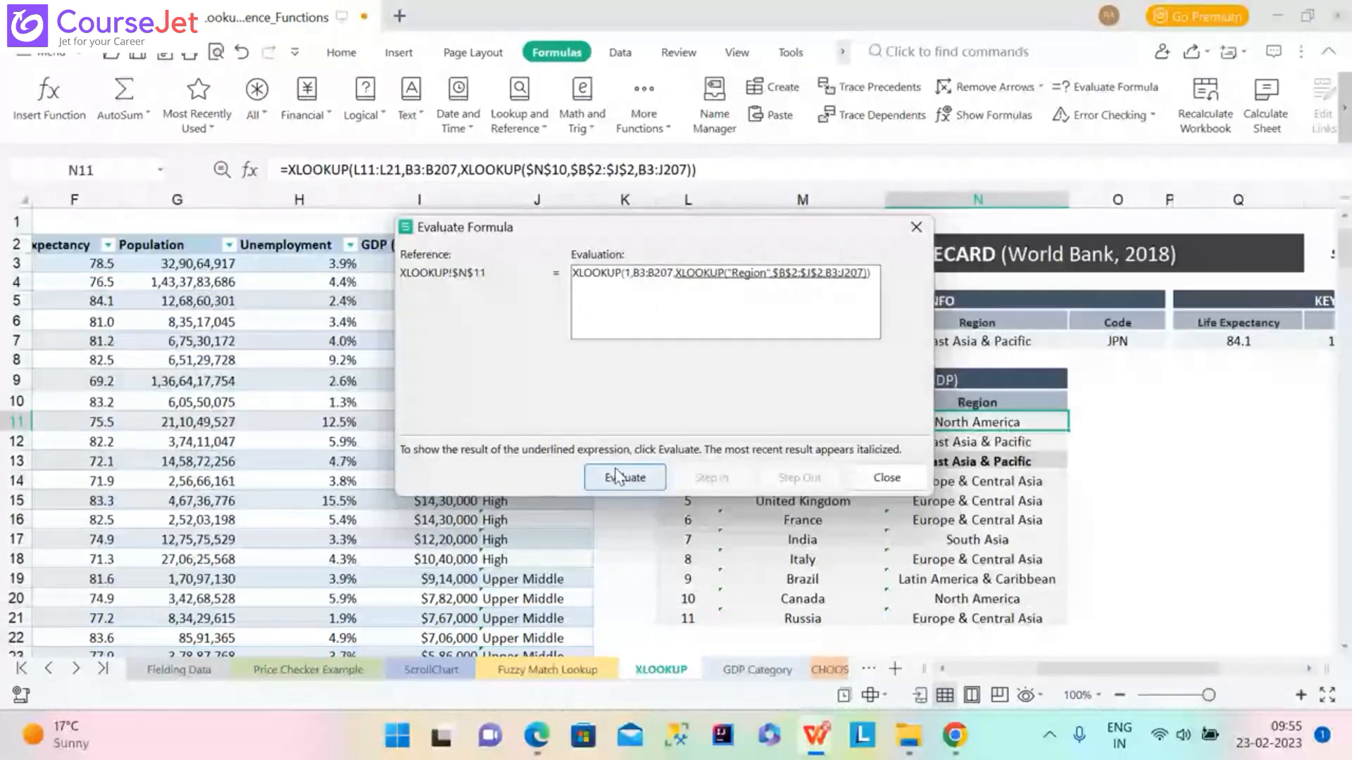
click(616, 477)
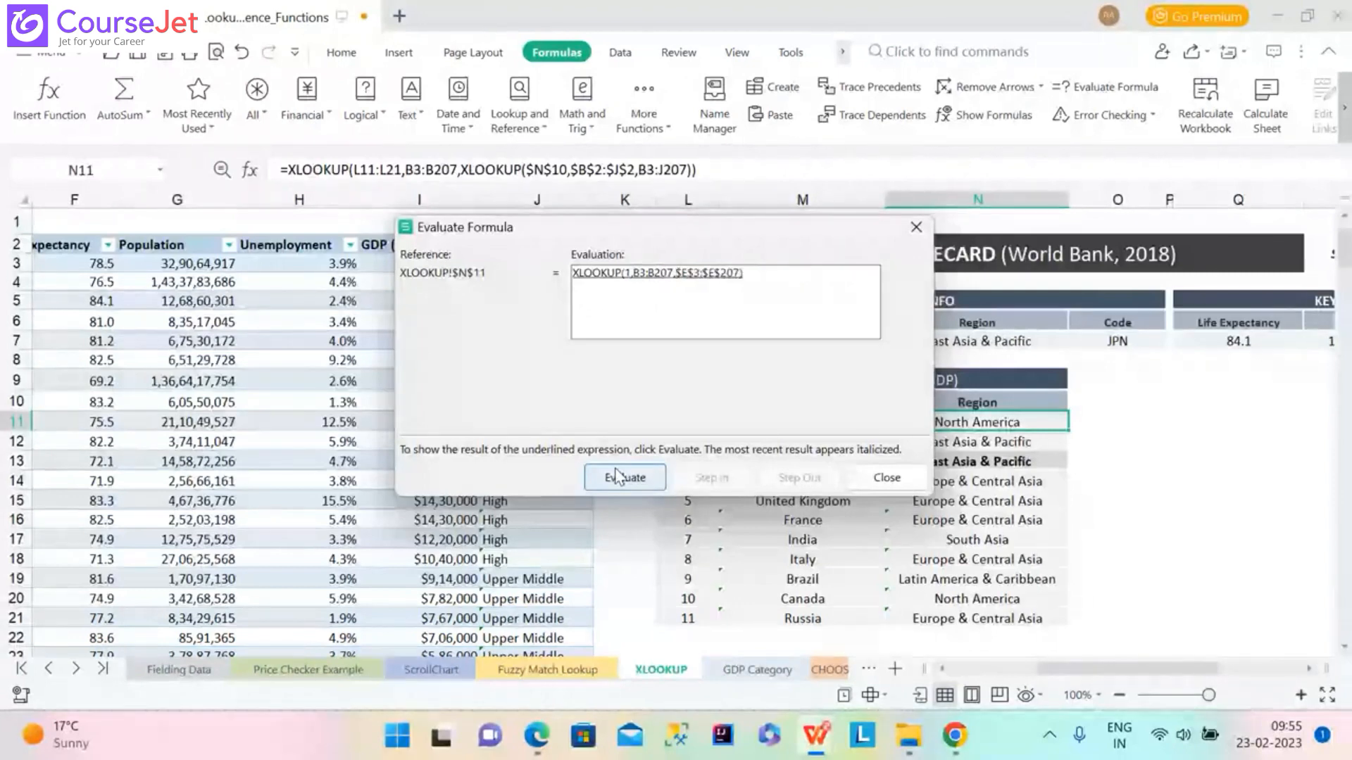
click(617, 476)
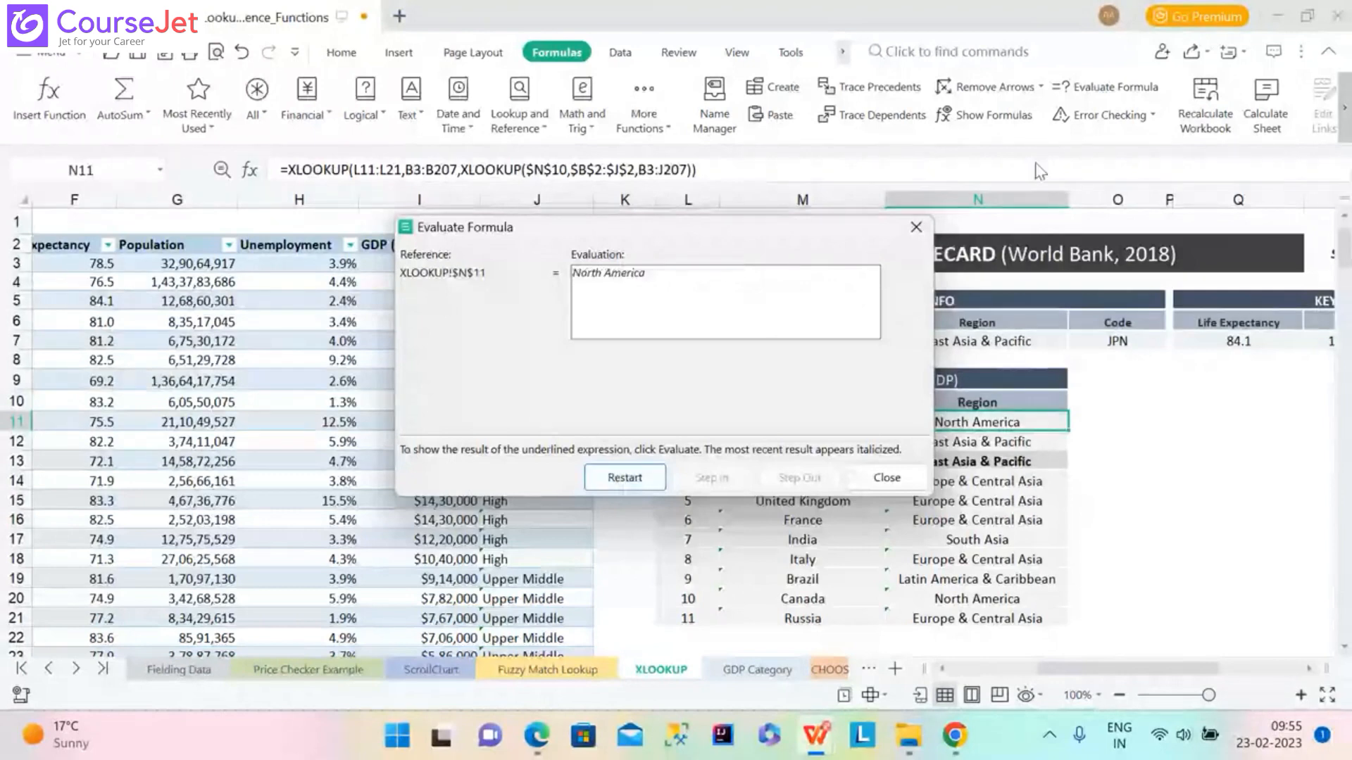
click(916, 226)
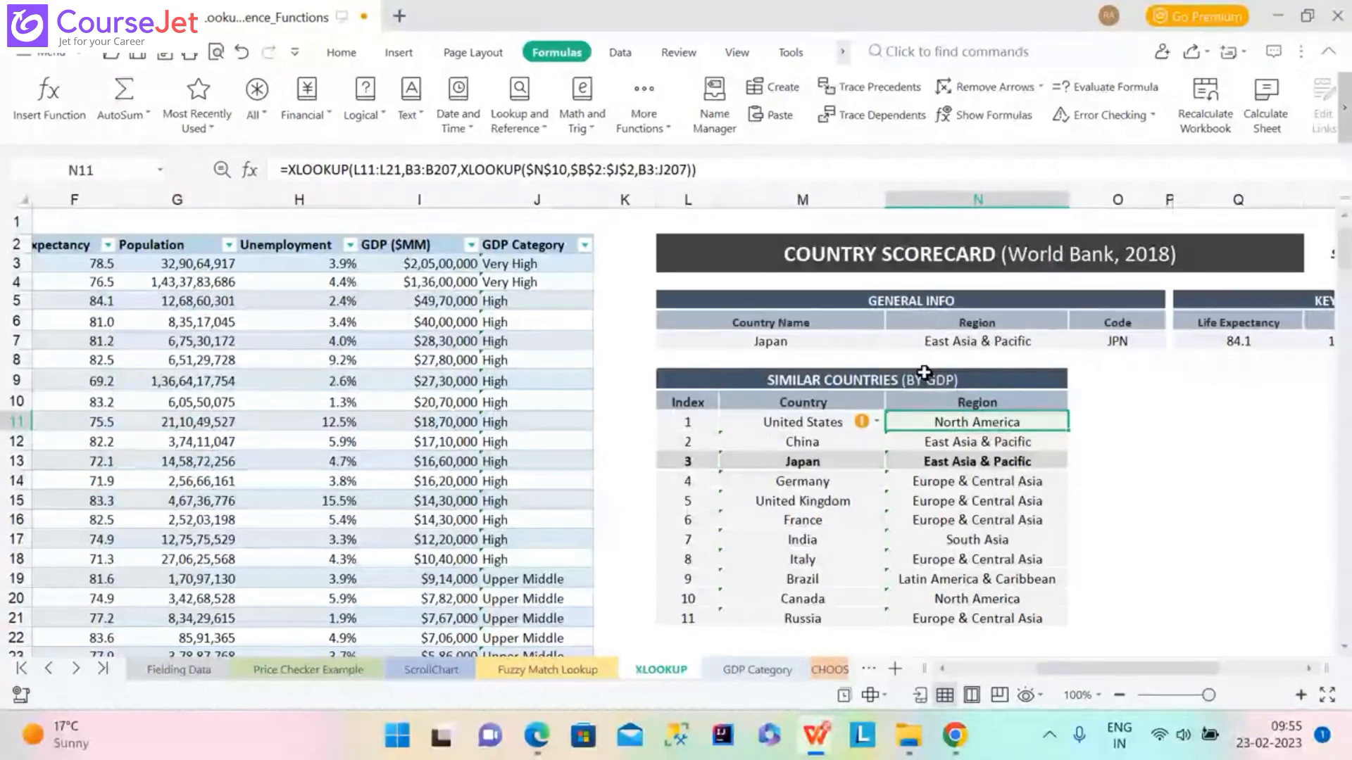
Select the countries and regions of the Similar Countries table in M11:N21.
click(841, 422)
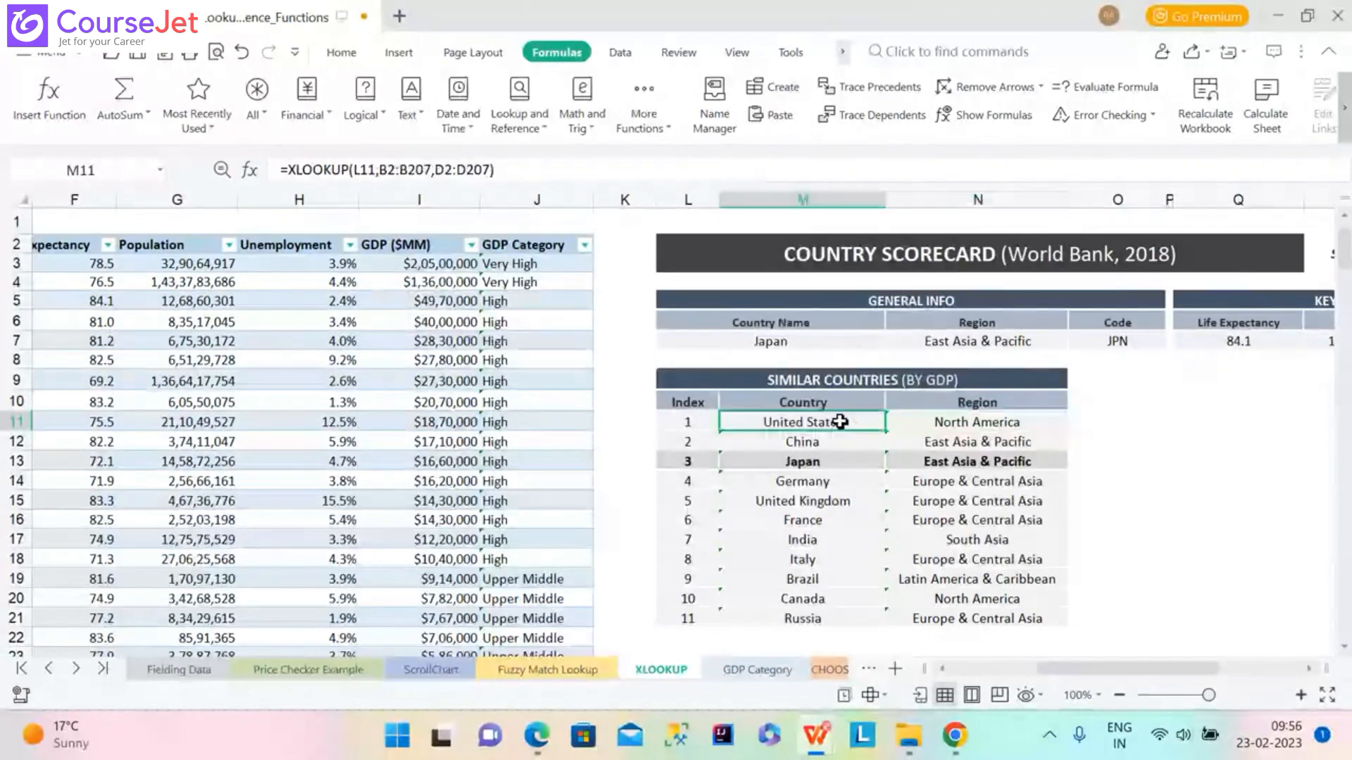
key(shift+Right)
key(shift+Down)
key(shift+Down)
key(shift+Down)
key(shift+Down)
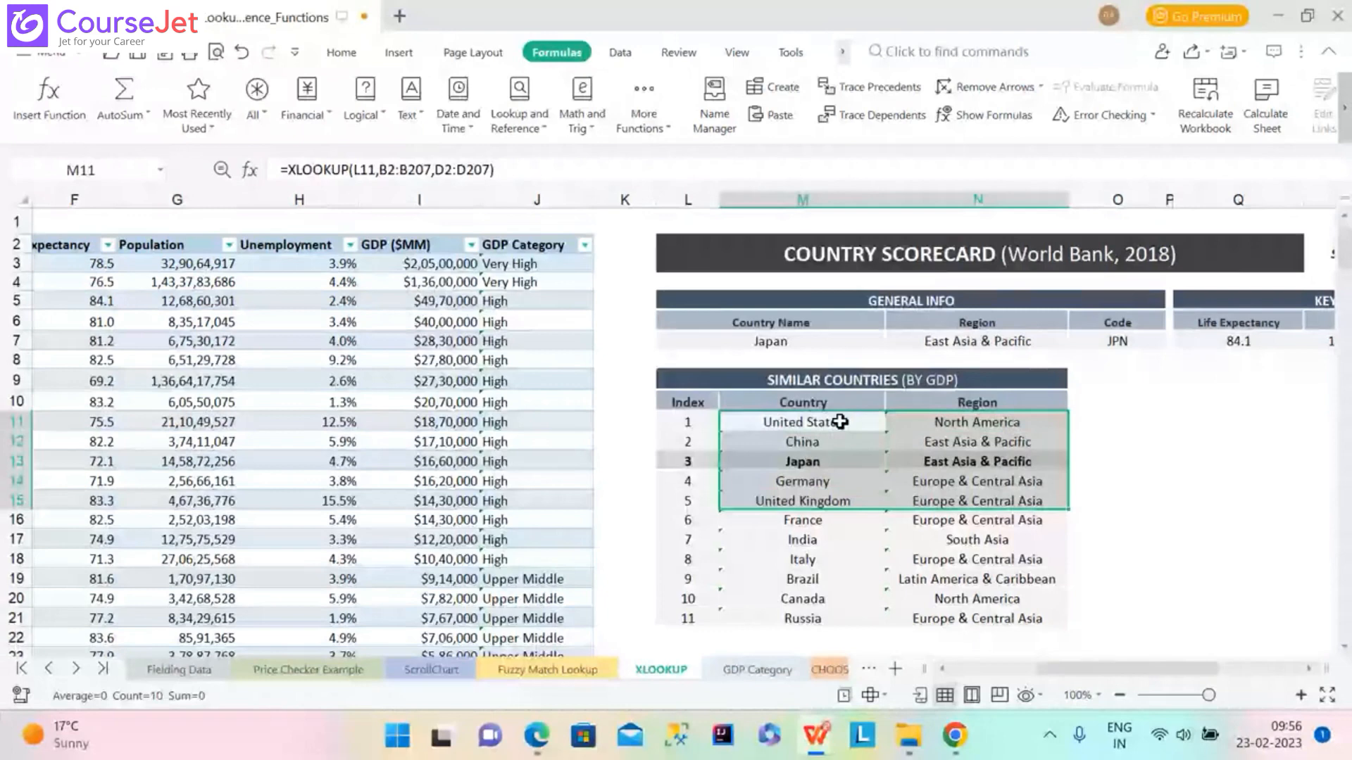
key(ctrl+shift+Down)
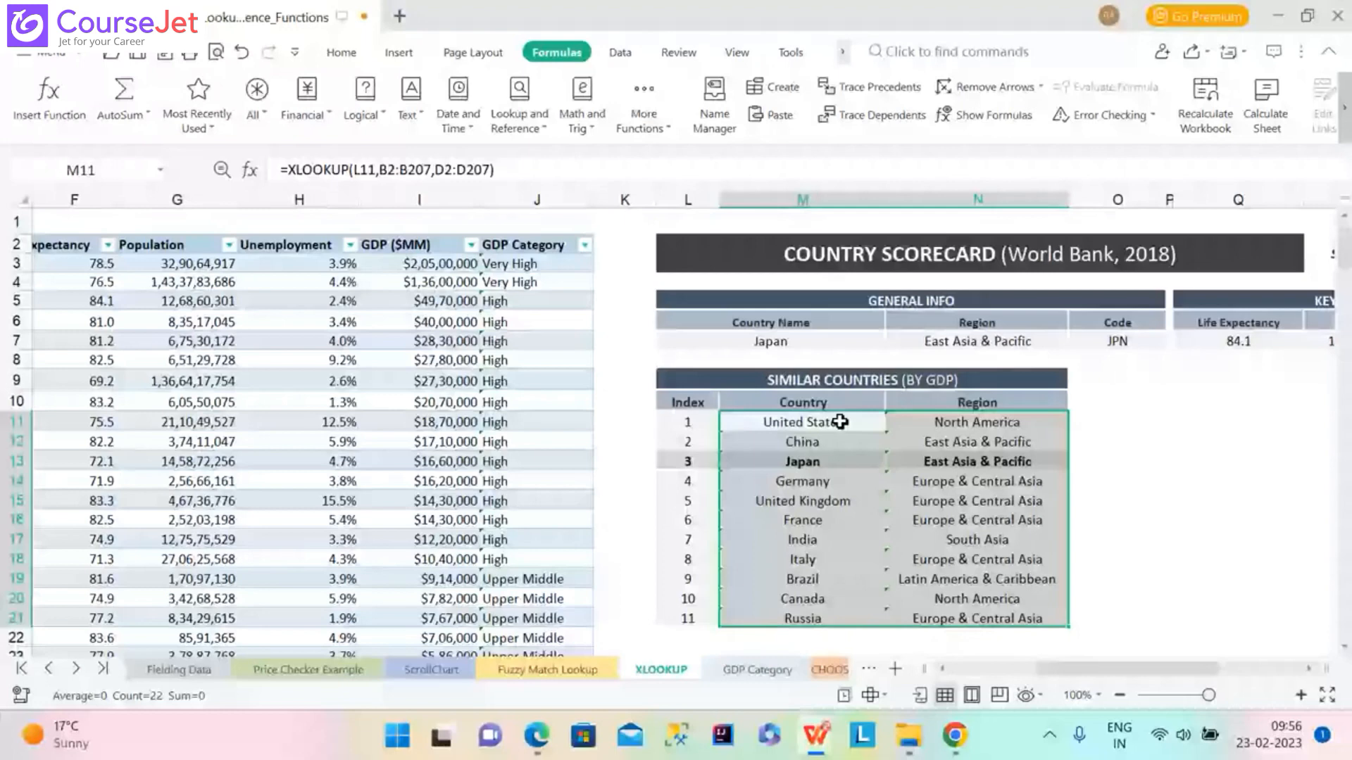
Look for a map chart option among the insert and tool commands, search the commands for "maps", and clear the search.
click(399, 52)
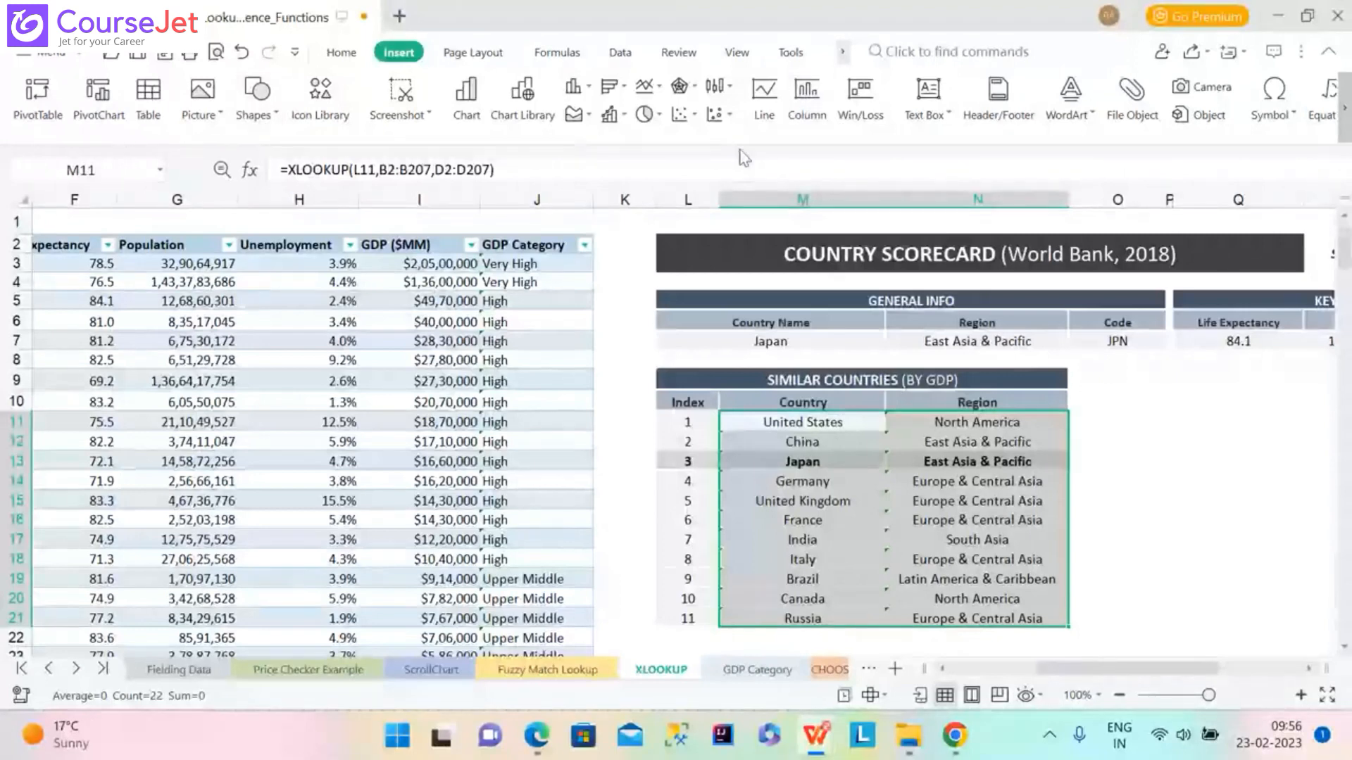
scroll(743, 145, down, 2)
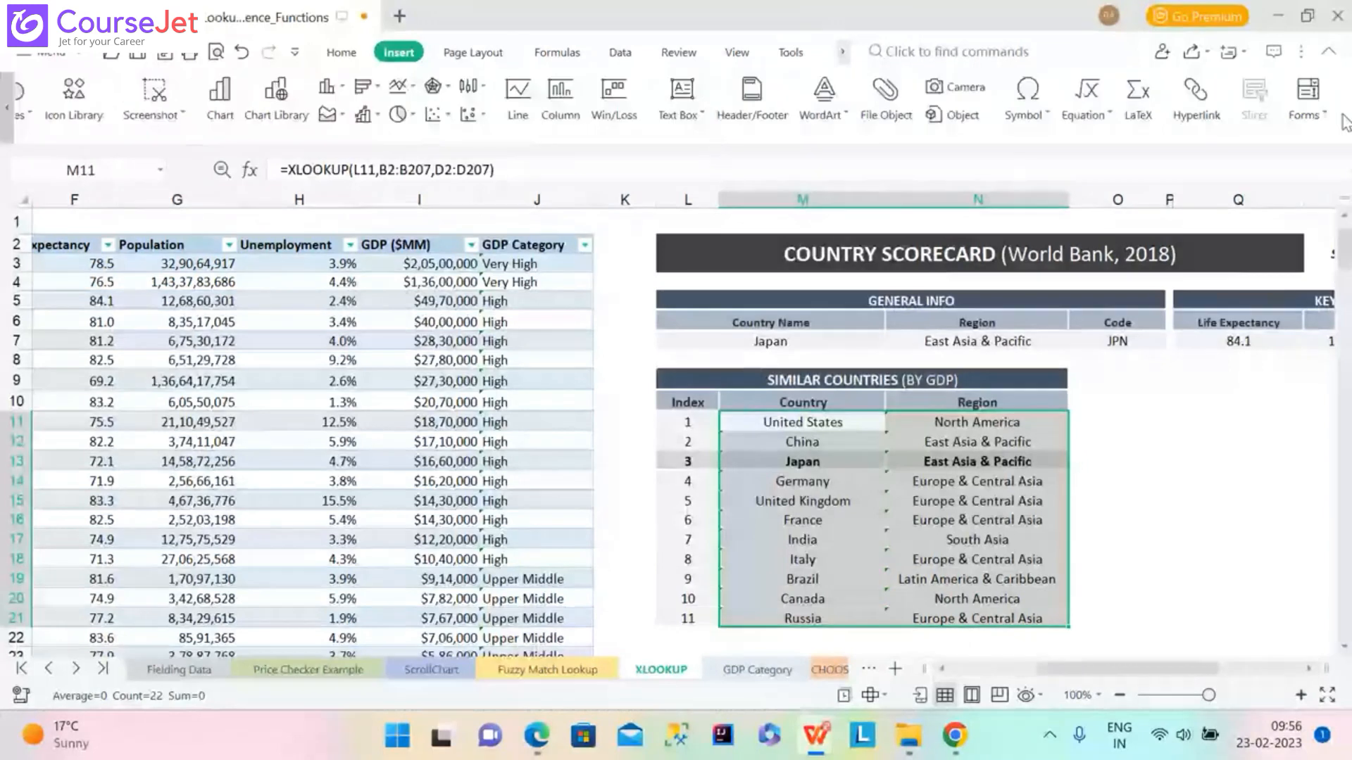
click(792, 52)
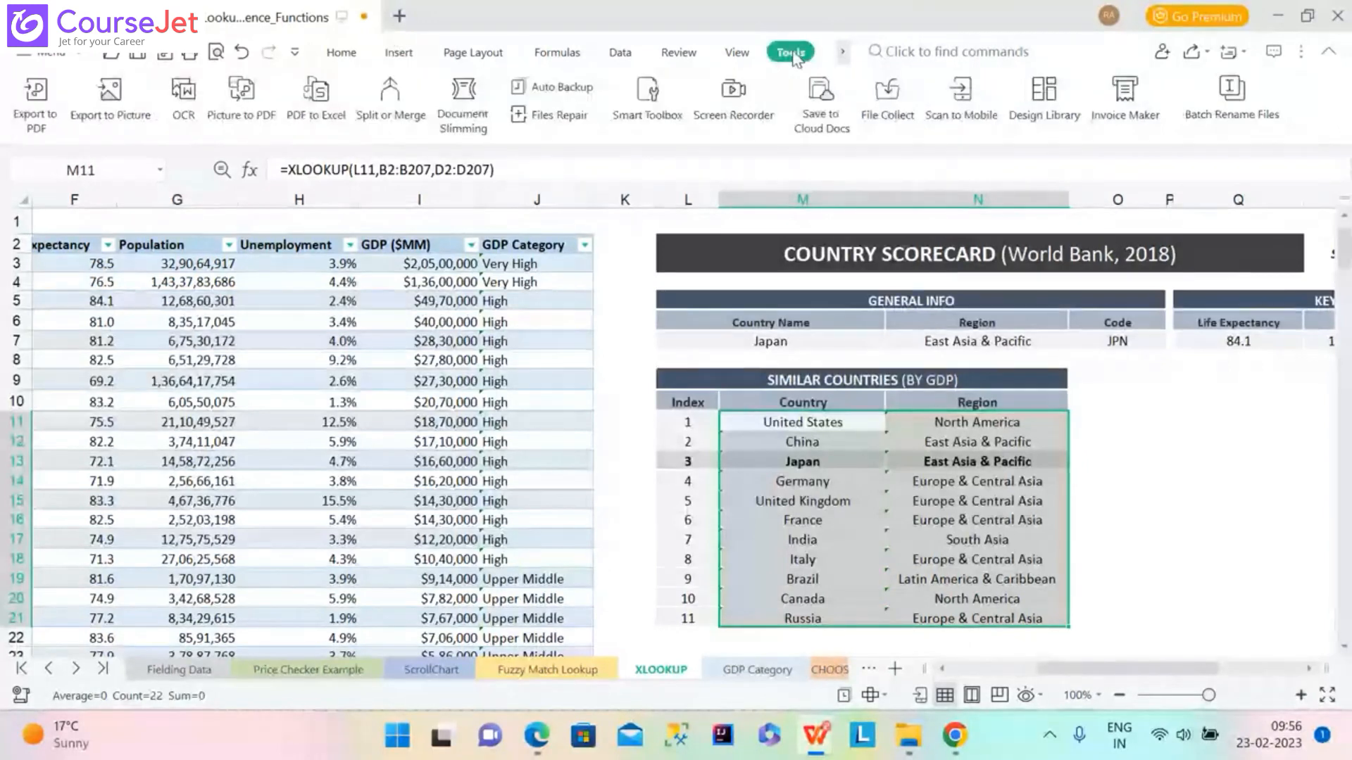
click(1004, 59)
text(m)
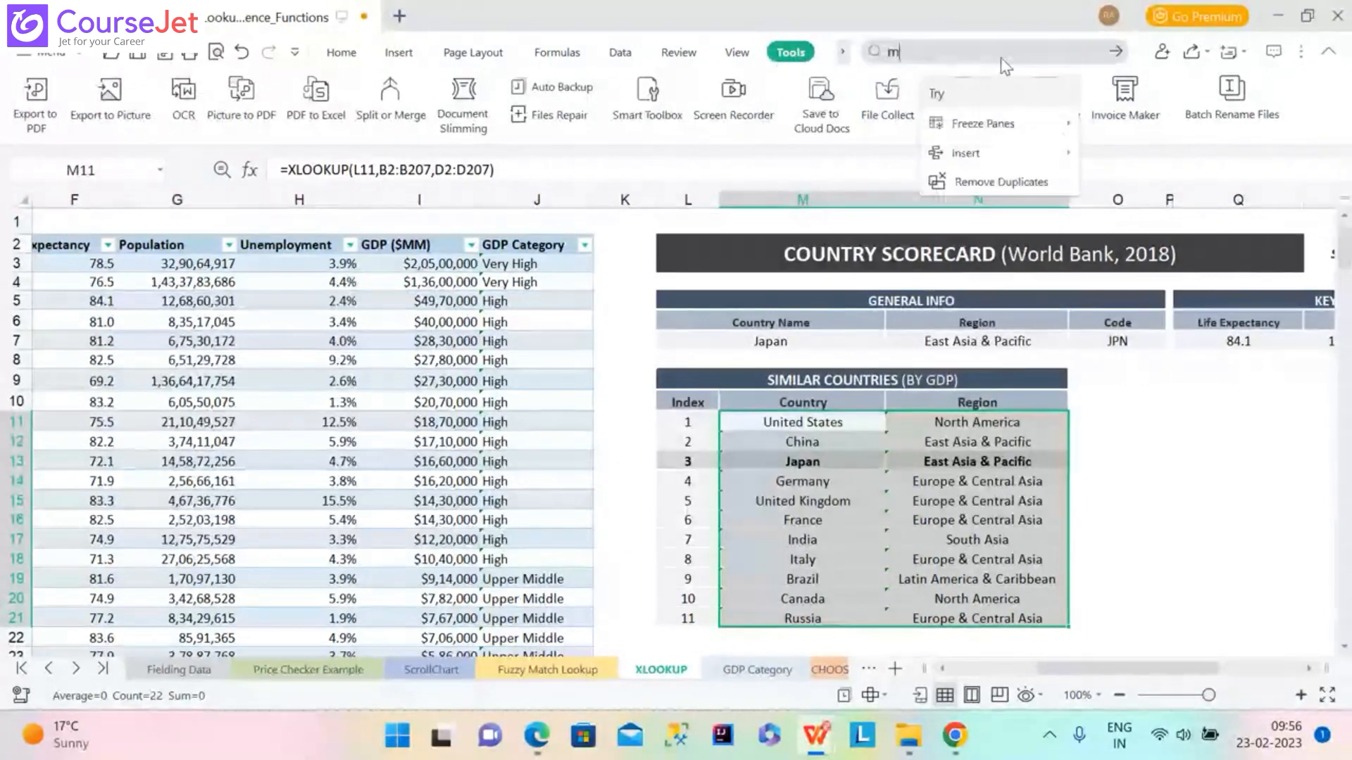
text(aps)
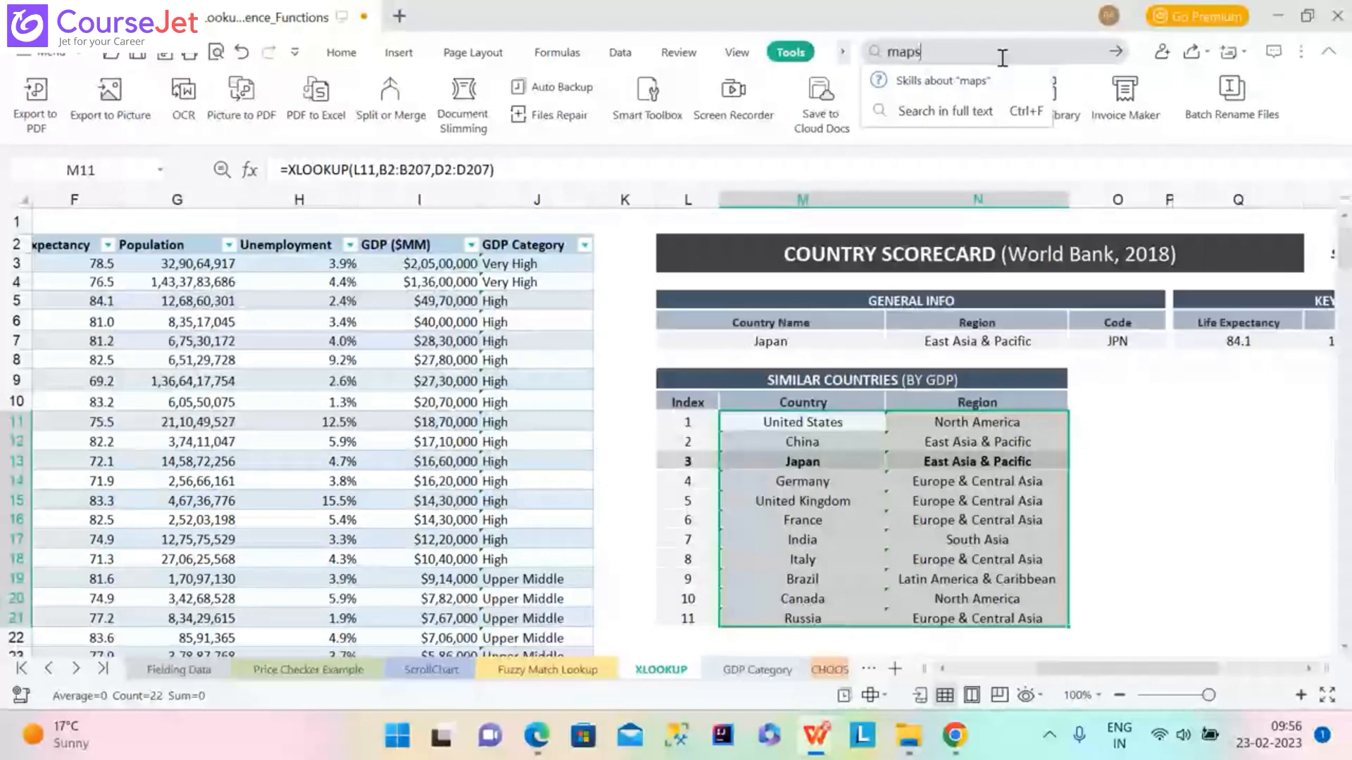
key(BackSpace)
key(BackSpace)
key(BackSpace)
key(BackSpace)
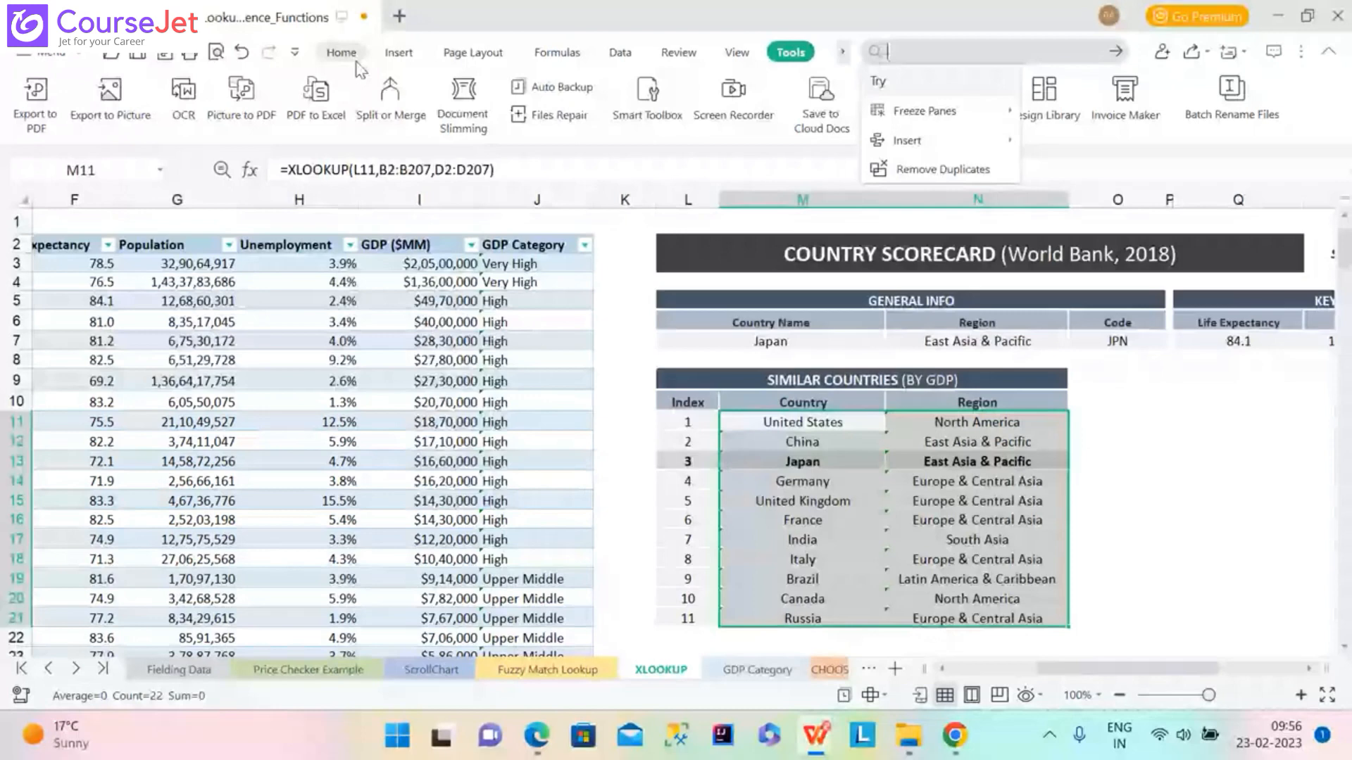
Browse the available chart types and the clustered column chart gallery for the selected countries, and close it without inserting a chart.
click(398, 53)
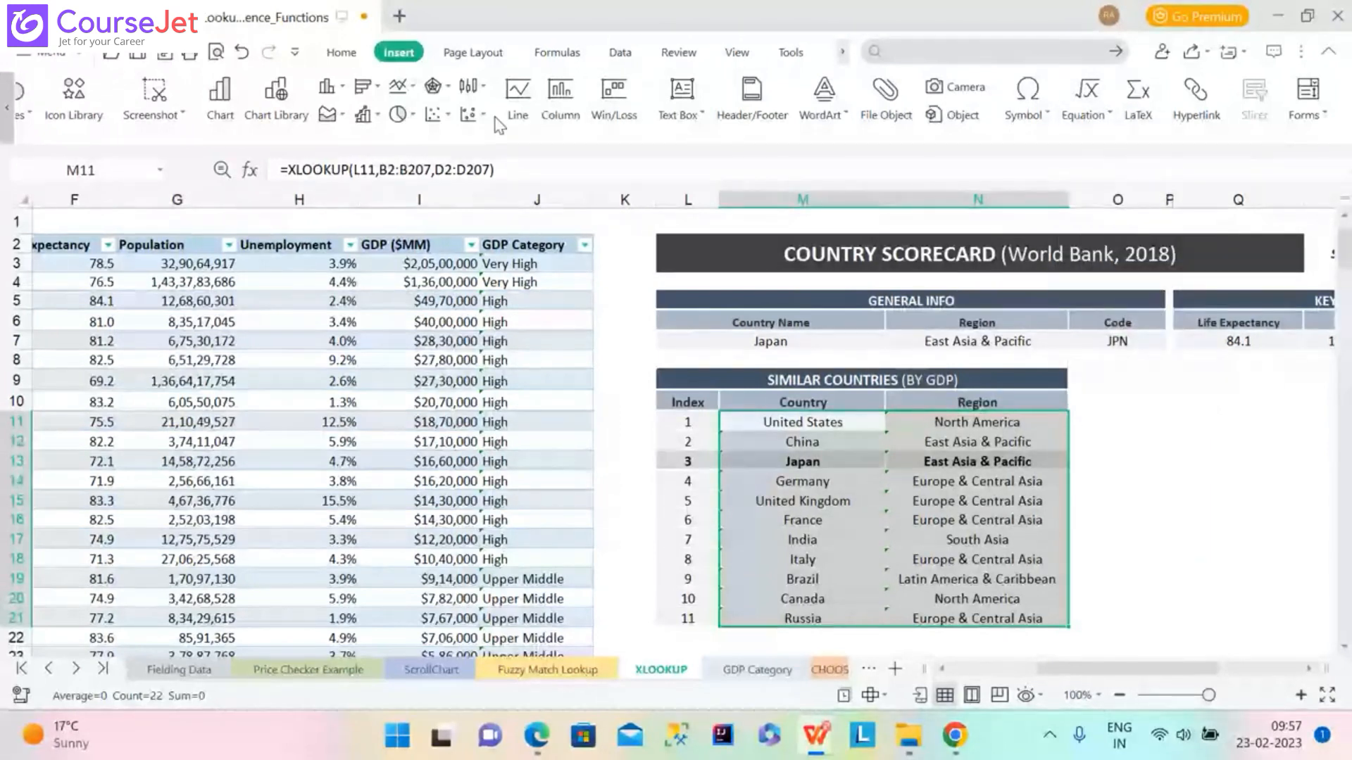
click(221, 113)
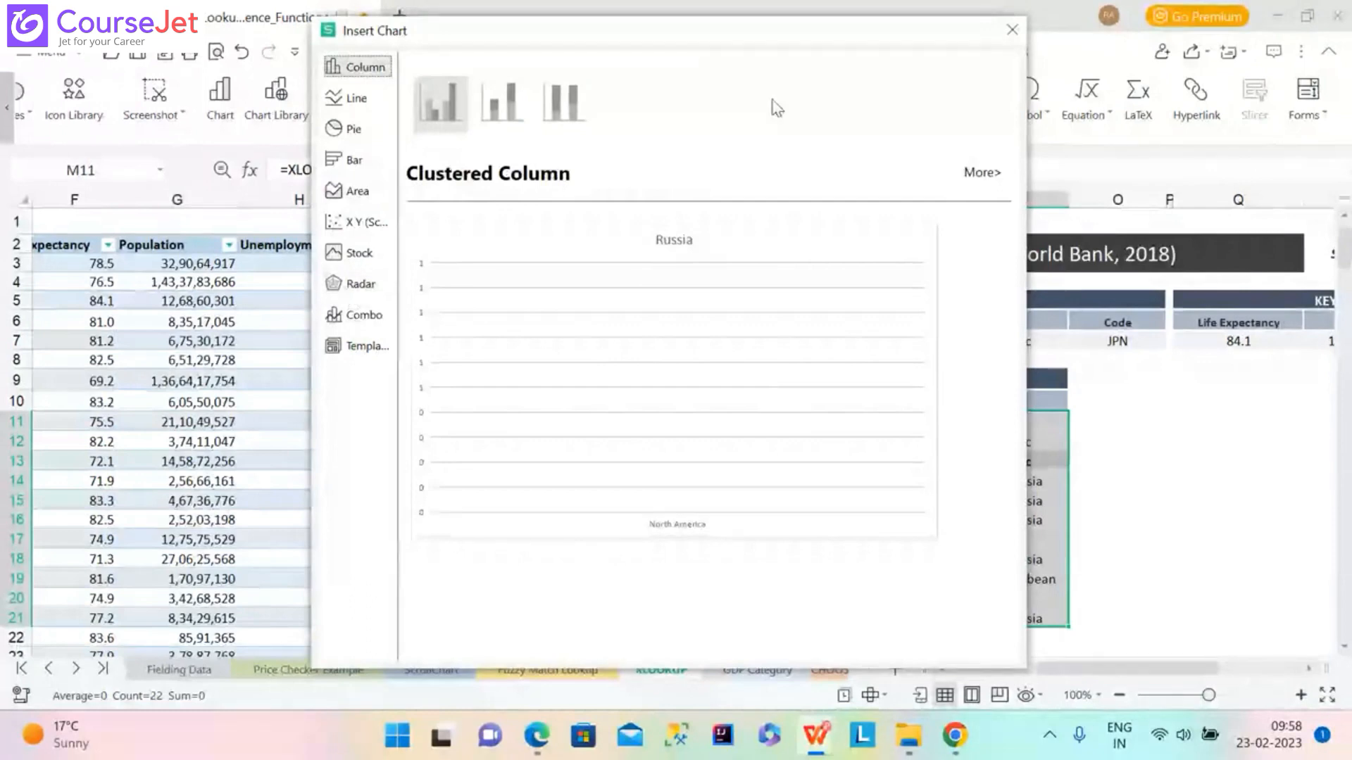
click(973, 172)
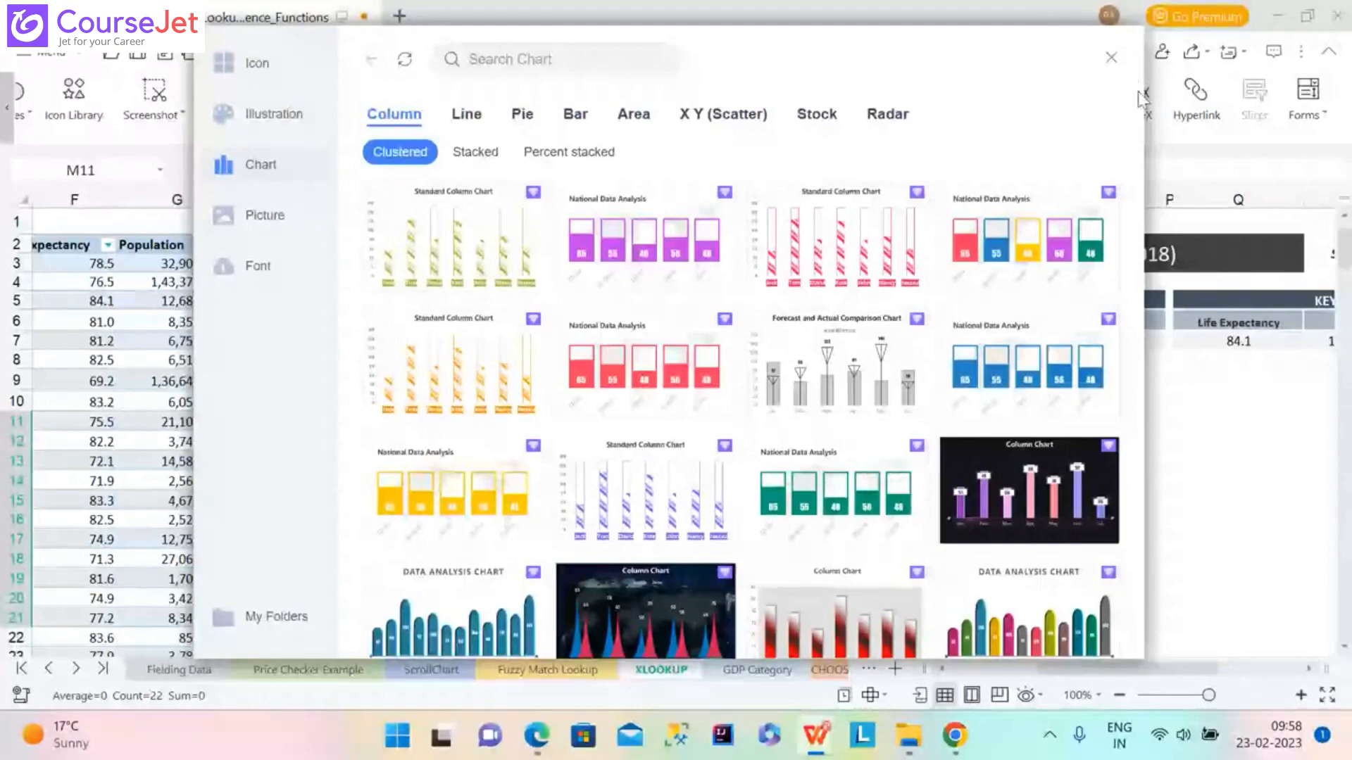
click(1110, 57)
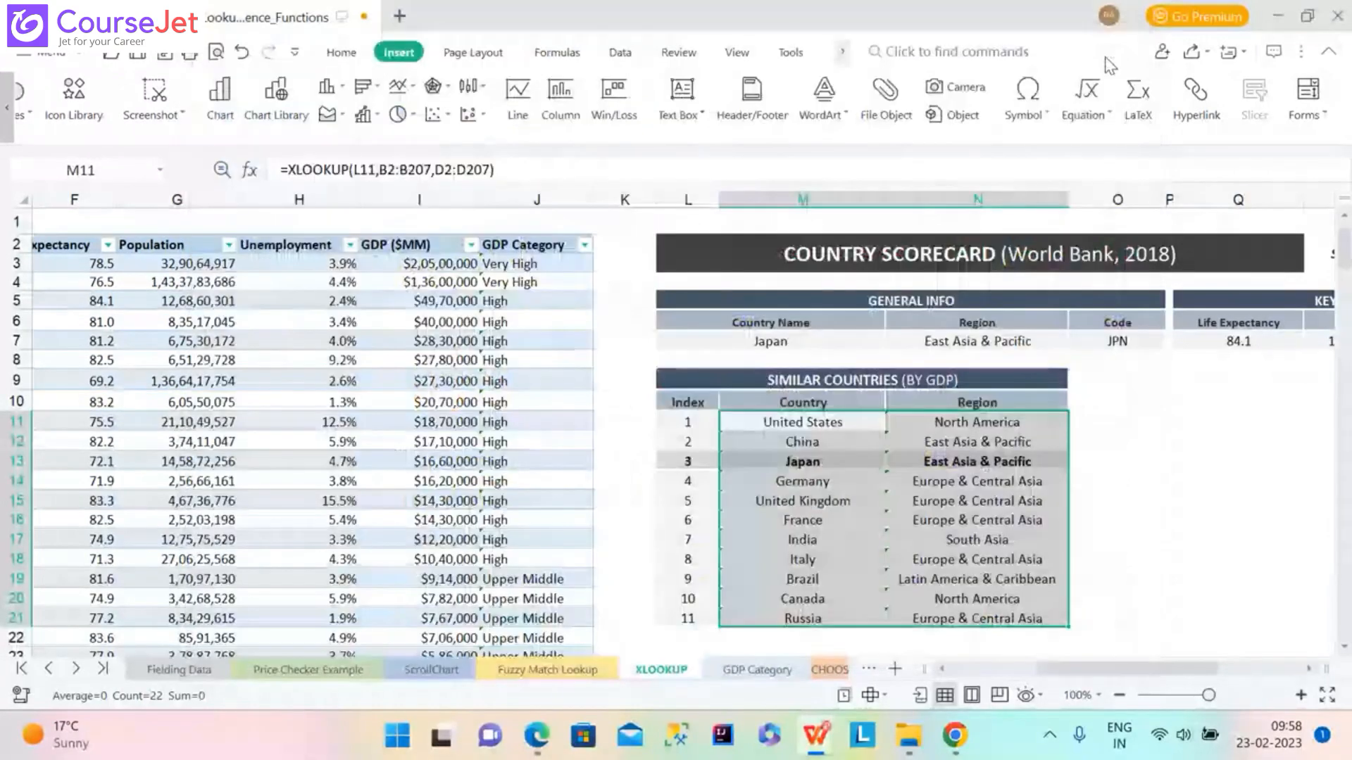